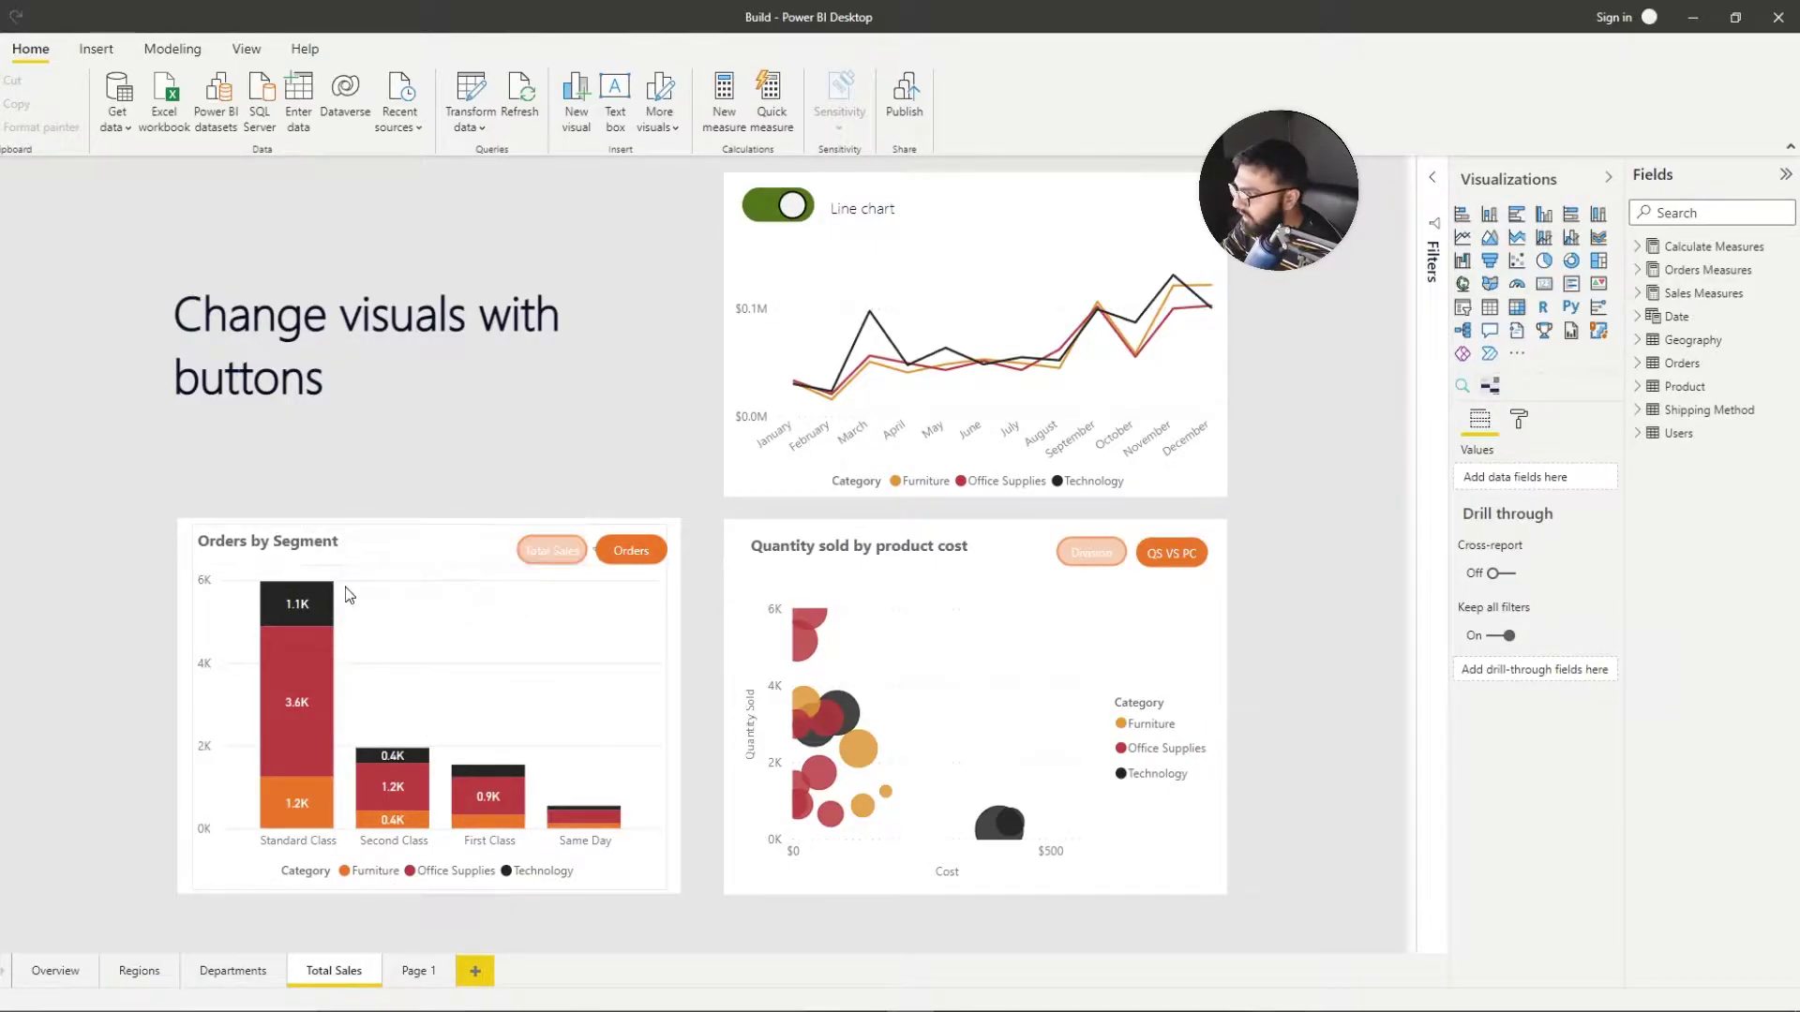
Step: Try out the existing switches by showing Total Sales in the segment chart and toggling the line chart to a bar chart
{"action": "left_click", "coordinate": [581, 553]}
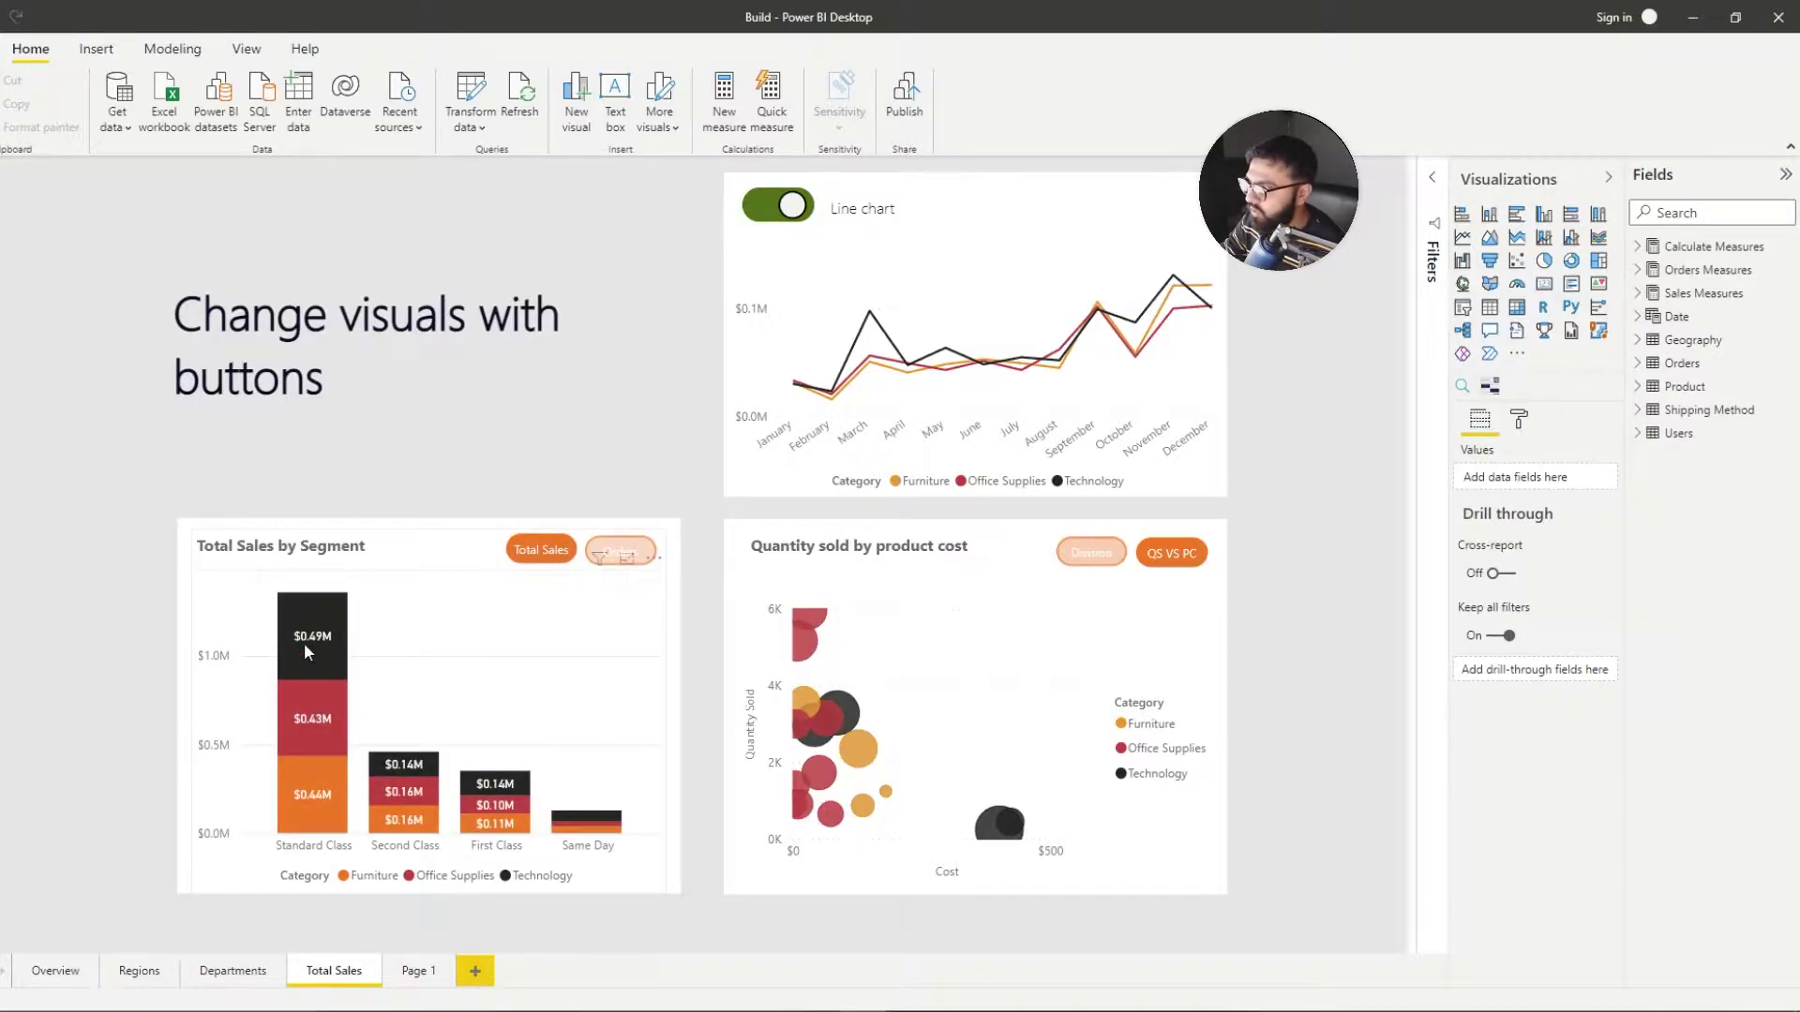
{"action": "mouse_move", "coordinate": [304, 644]}
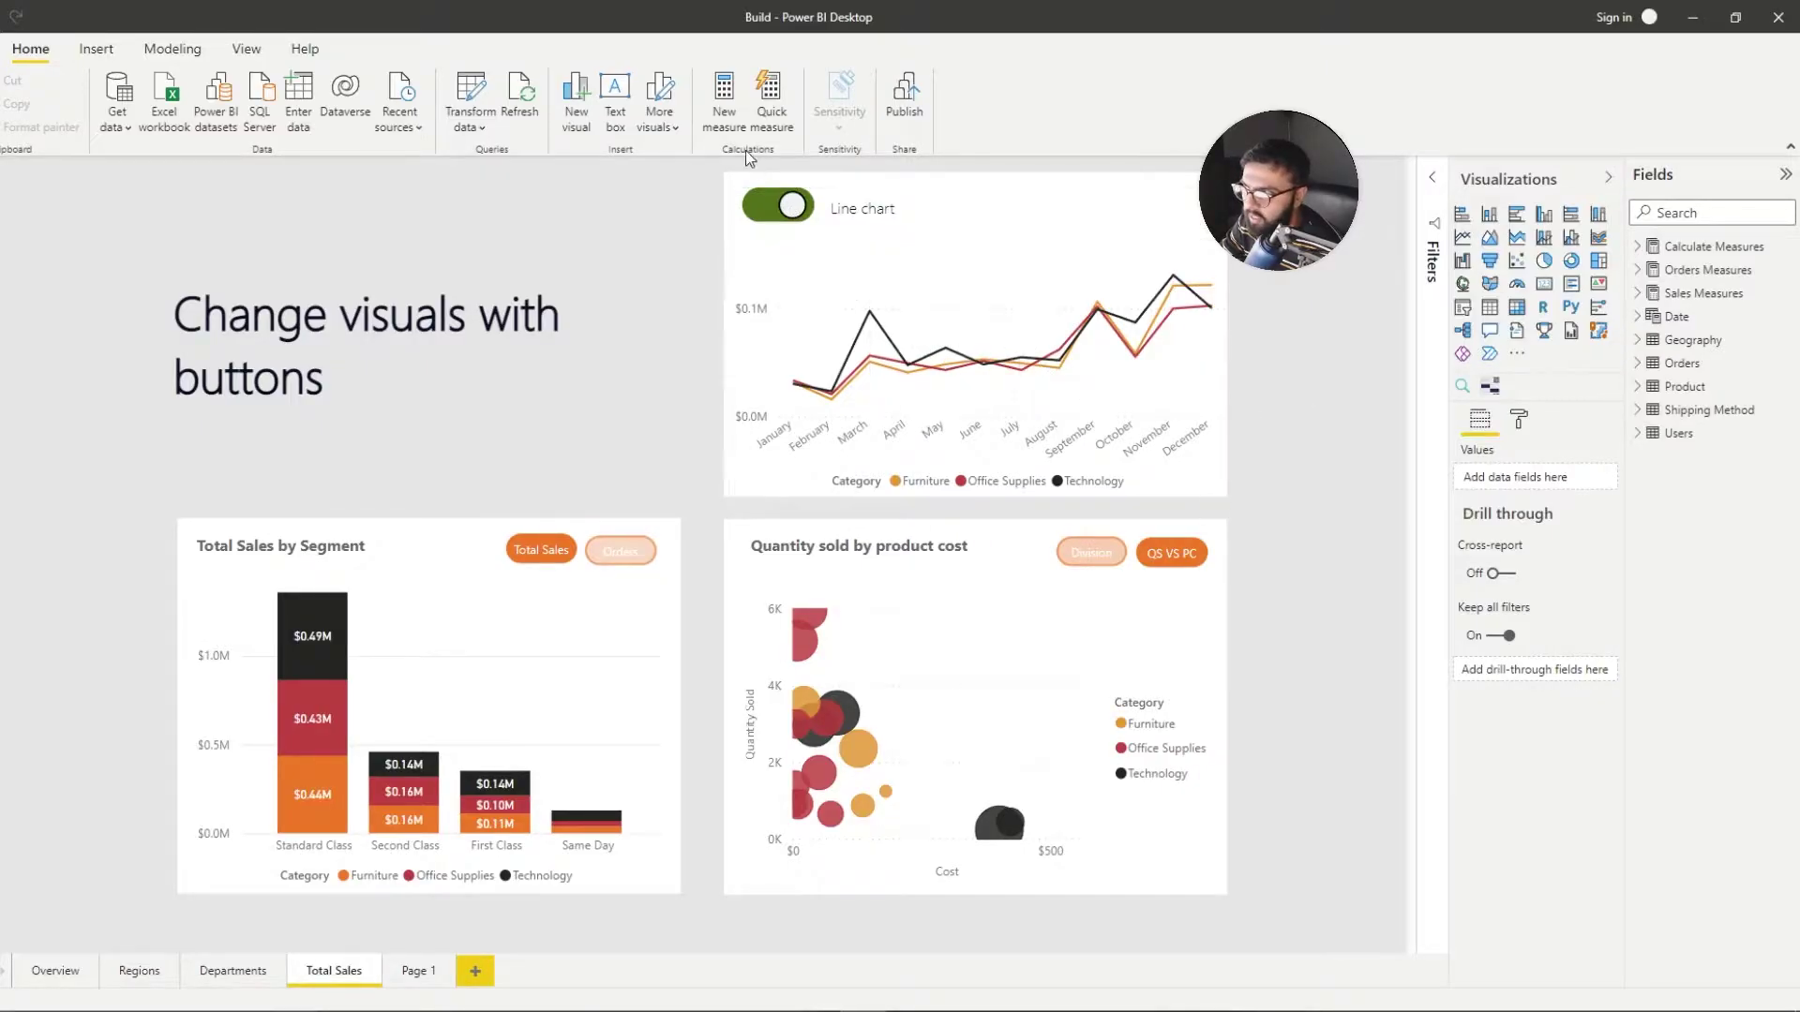
{"action": "left_click", "coordinate": [755, 208]}
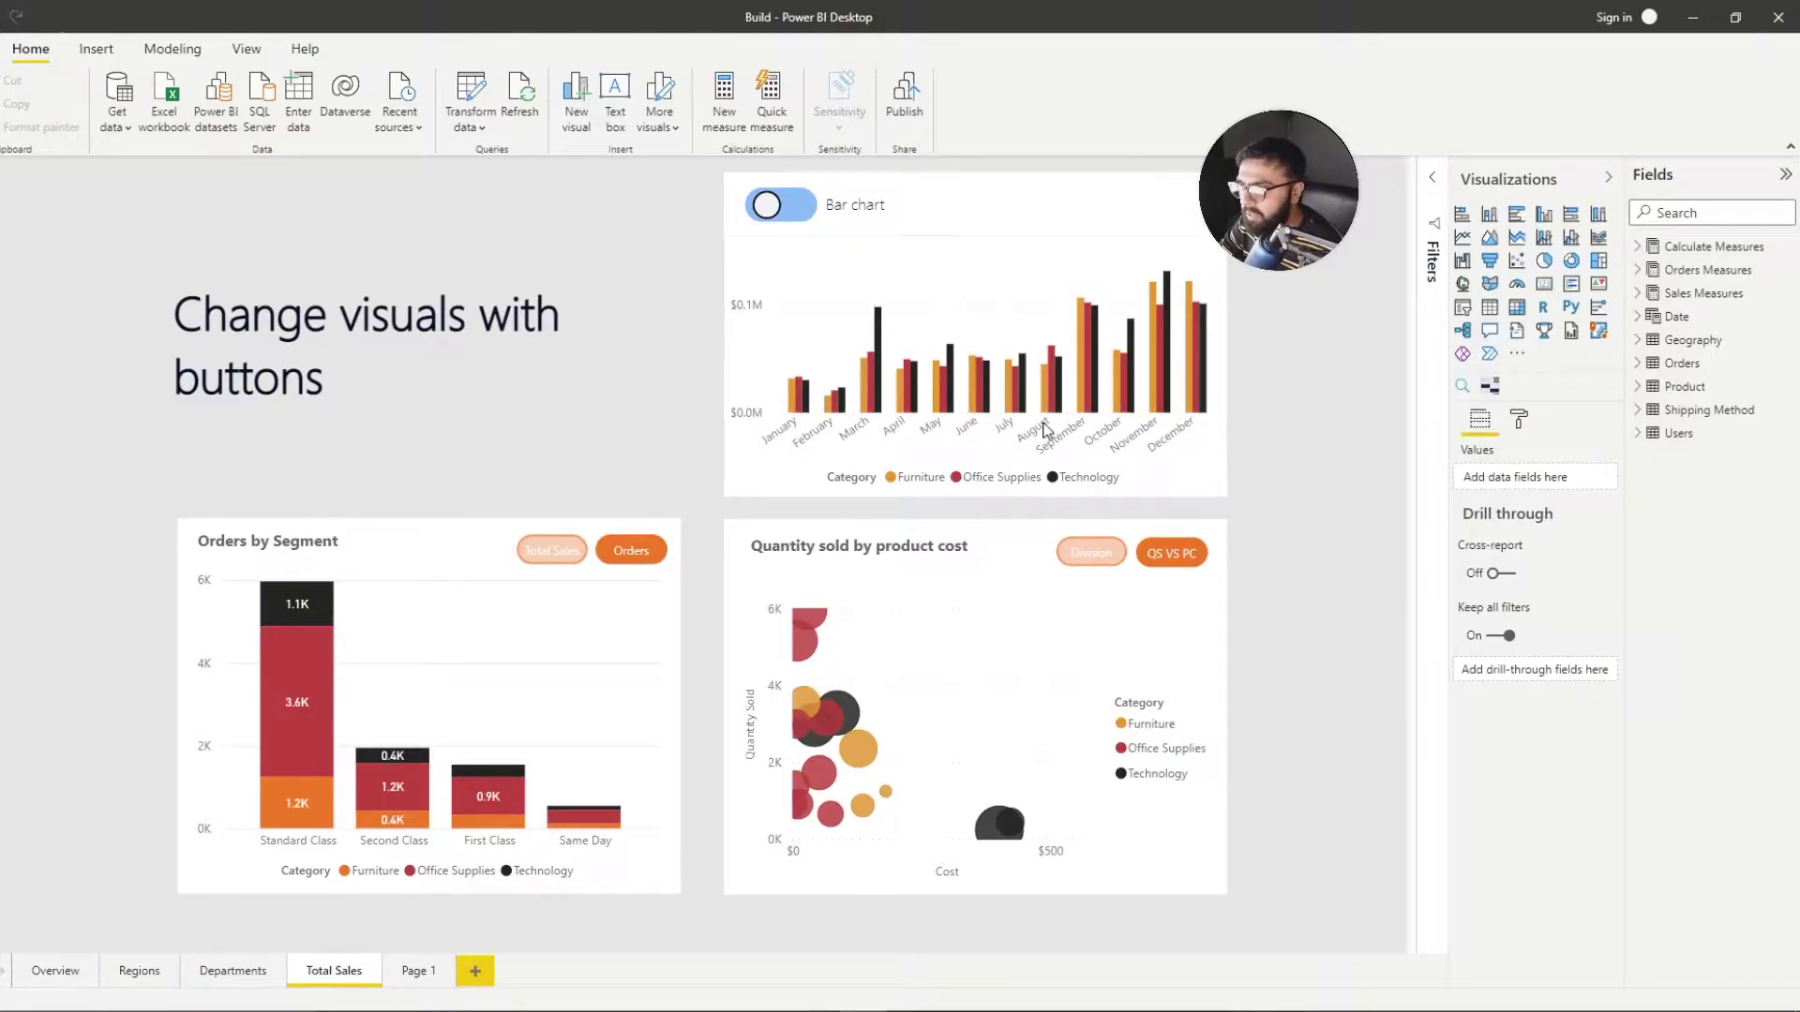
{"action": "left_click", "coordinate": [564, 553], "text": "ctrl"}
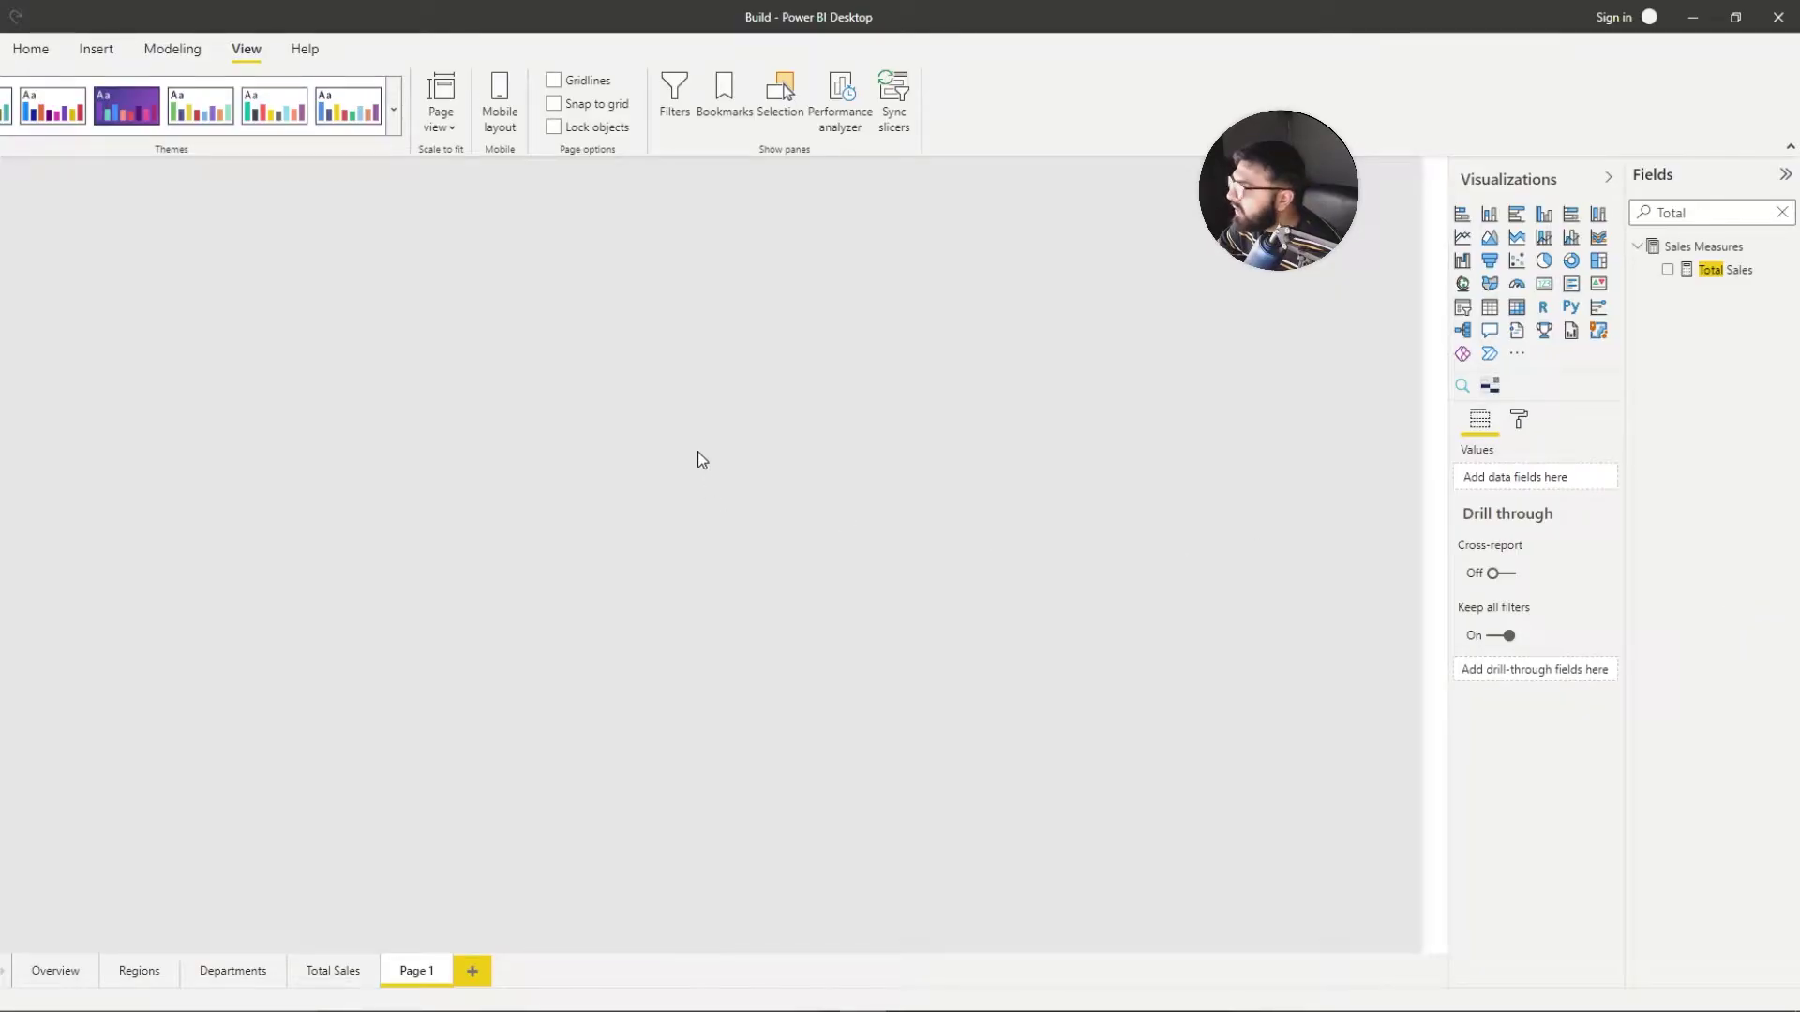
Step: Insert a blank button on Page 1 and move it to the middle of the canvas
{"action": "left_click", "coordinate": [94, 49]}
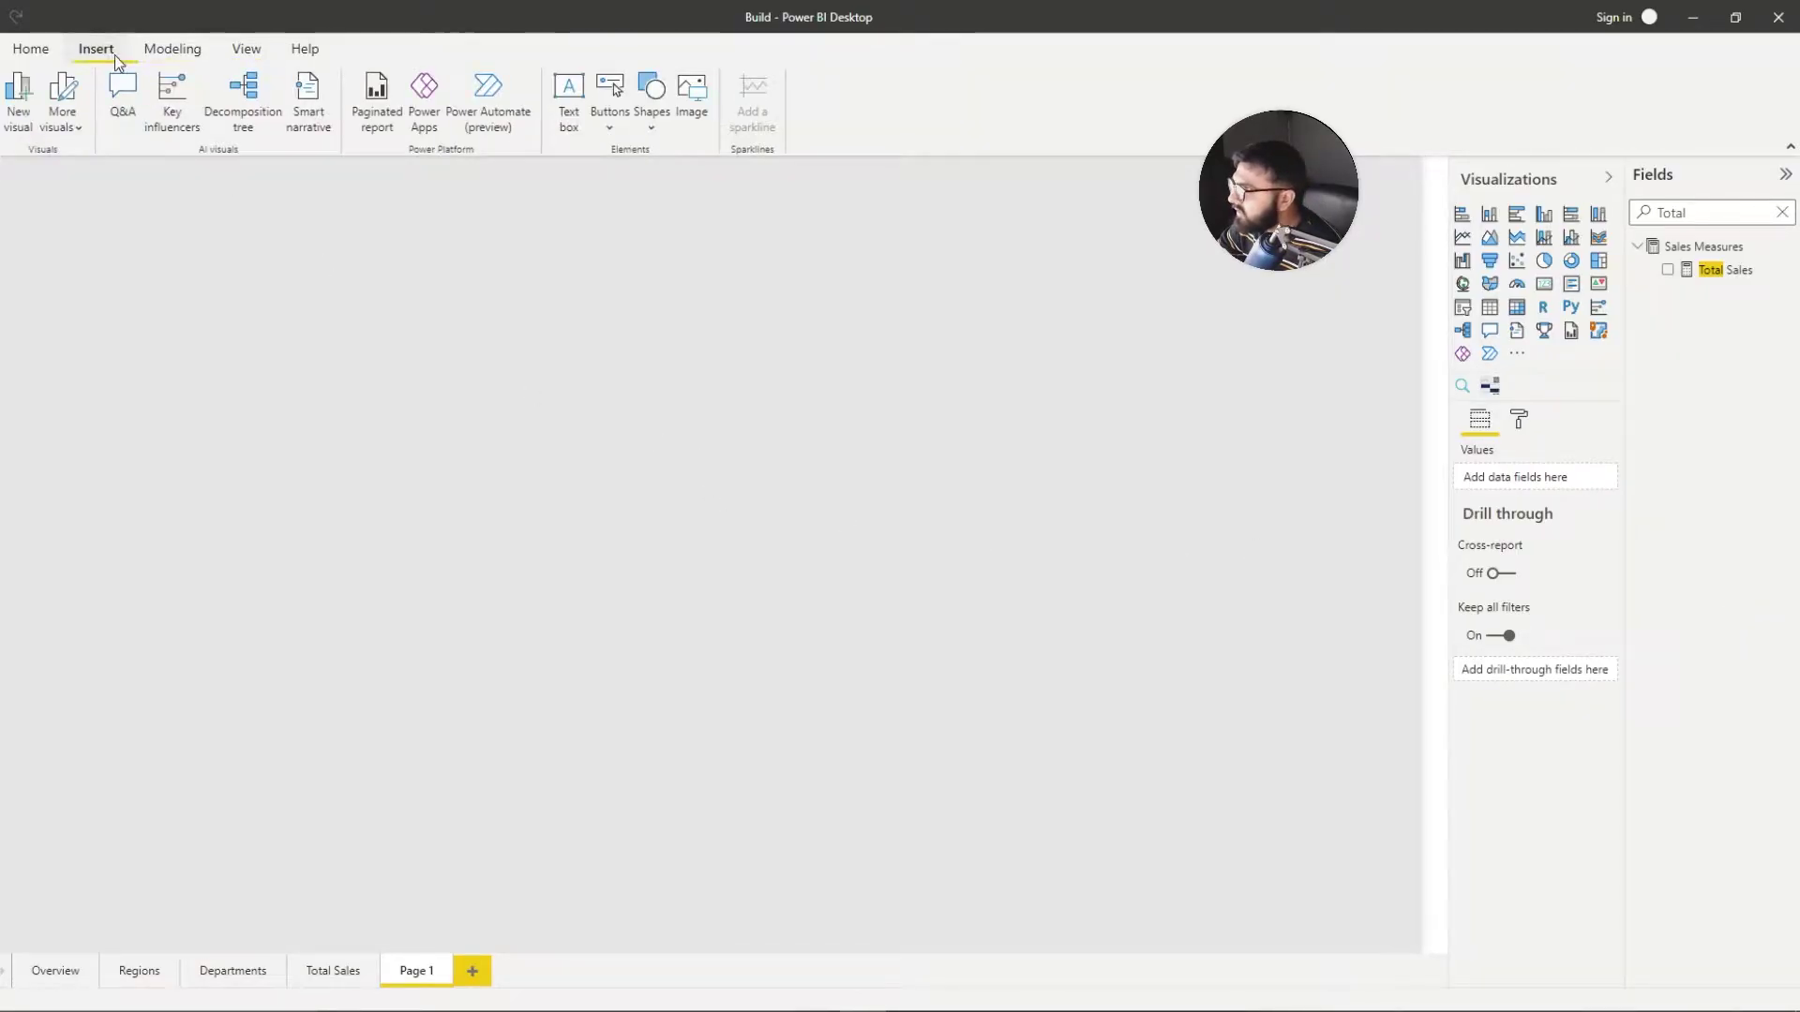
{"action": "left_click", "coordinate": [609, 108]}
{"action": "left_click", "coordinate": [636, 405]}
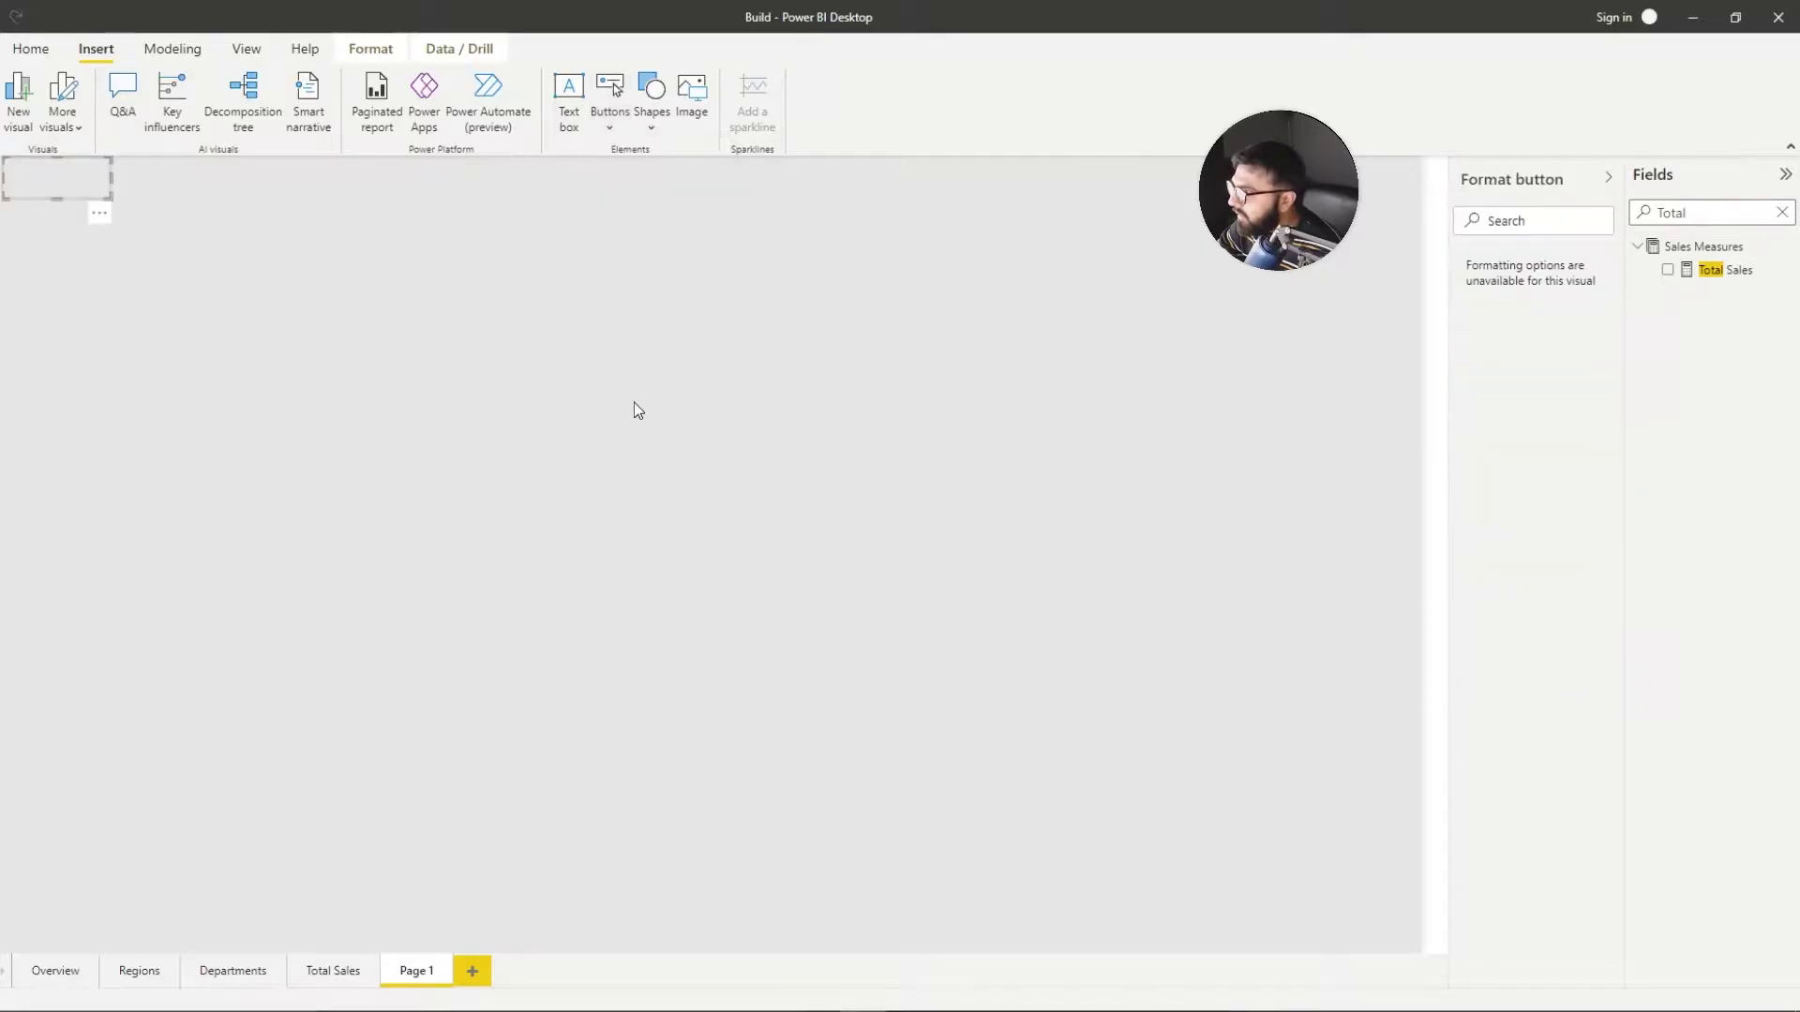
{"action": "left_click_drag", "start_coordinate": [64, 177], "coordinate": [803, 486]}
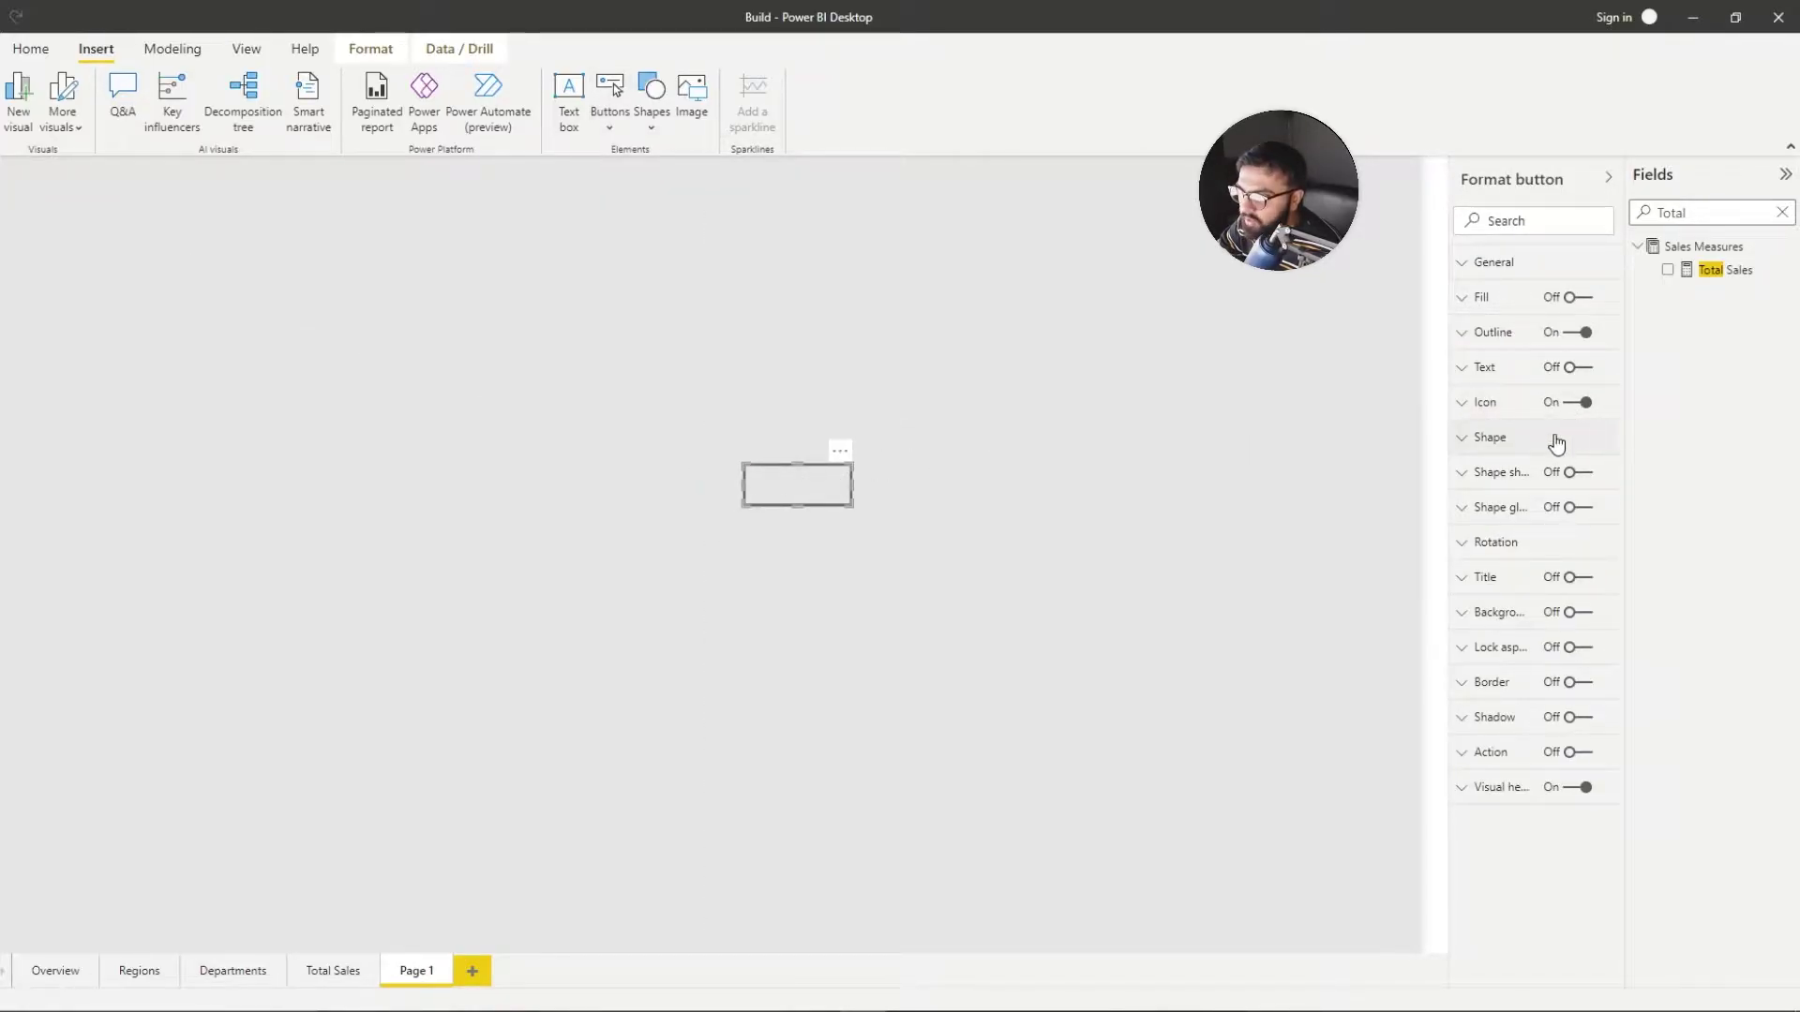
Step: Round the button's edges to 38 px and shift it slightly lower left on the canvas
{"action": "left_click", "coordinate": [1551, 440]}
{"action": "left_click_drag", "start_coordinate": [1530, 588], "coordinate": [1552, 588]}
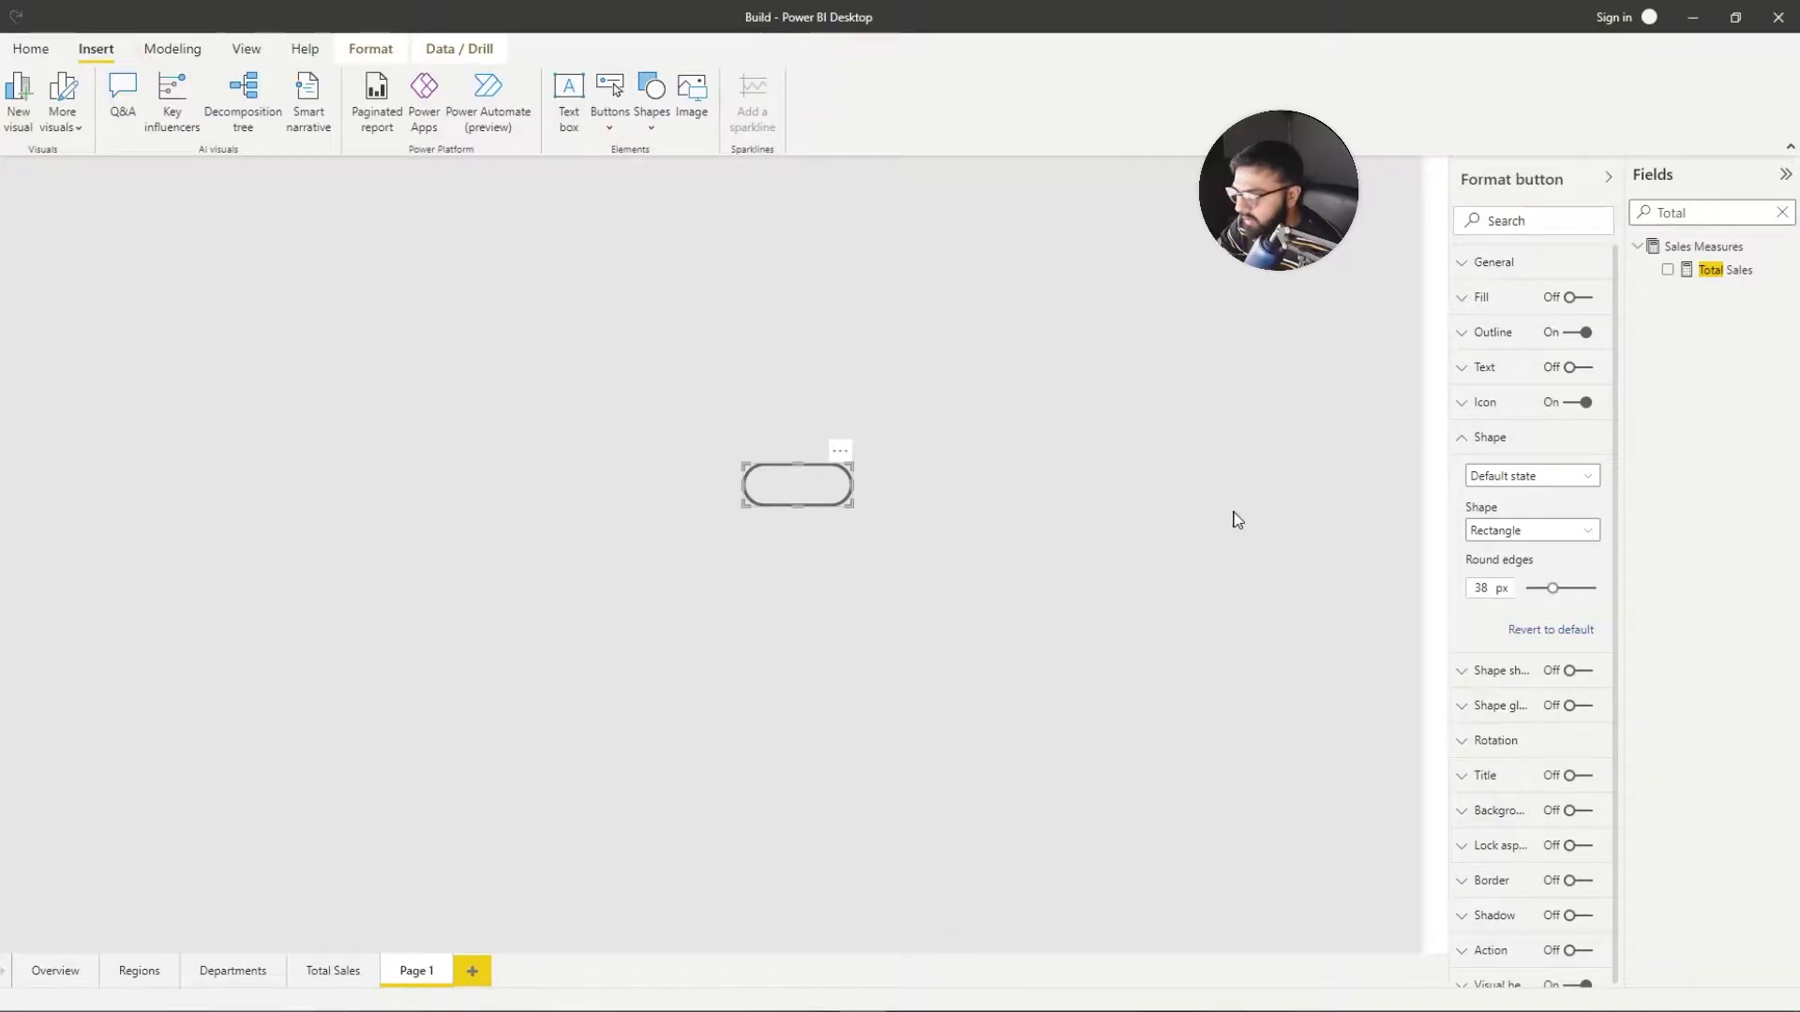
{"action": "left_click", "coordinate": [739, 482]}
{"action": "left_click_drag", "start_coordinate": [747, 482], "coordinate": [651, 538]}
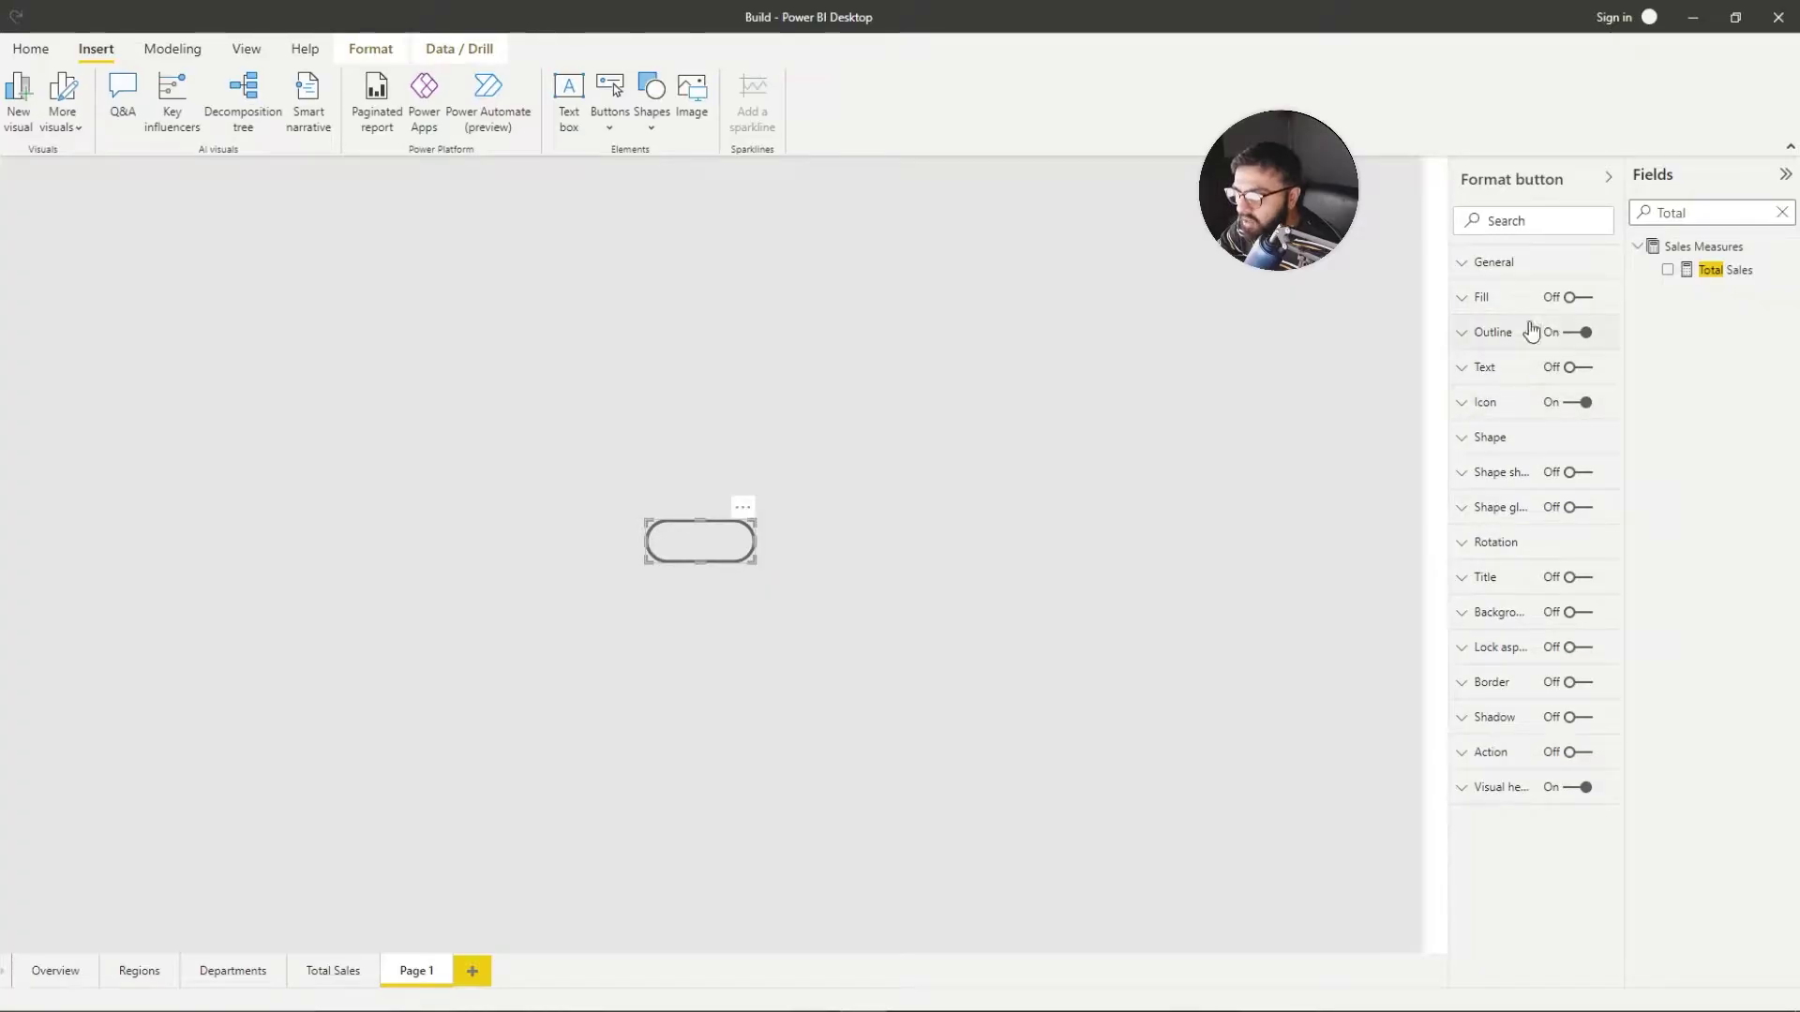
Step: Turn on the button's fill and make it theme orange with 0% transparency
{"action": "left_click", "coordinate": [1577, 302]}
{"action": "left_click", "coordinate": [1481, 300]}
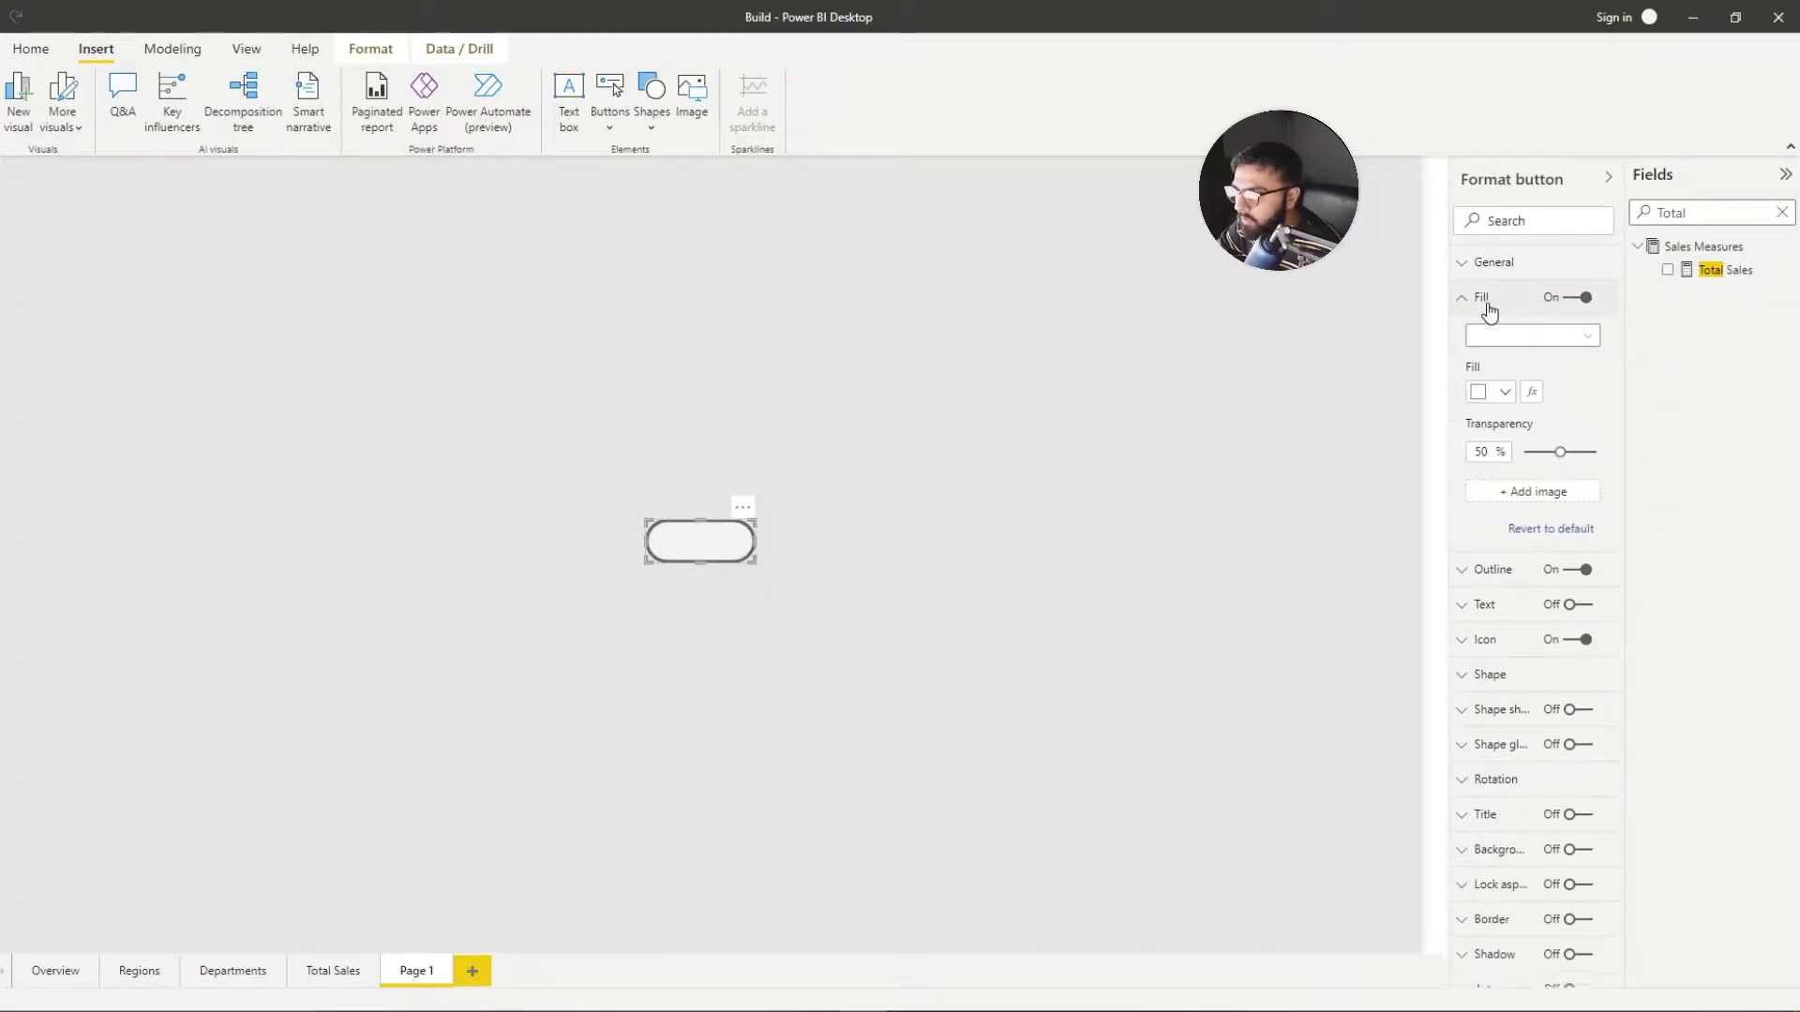
{"action": "left_click", "coordinate": [1498, 393]}
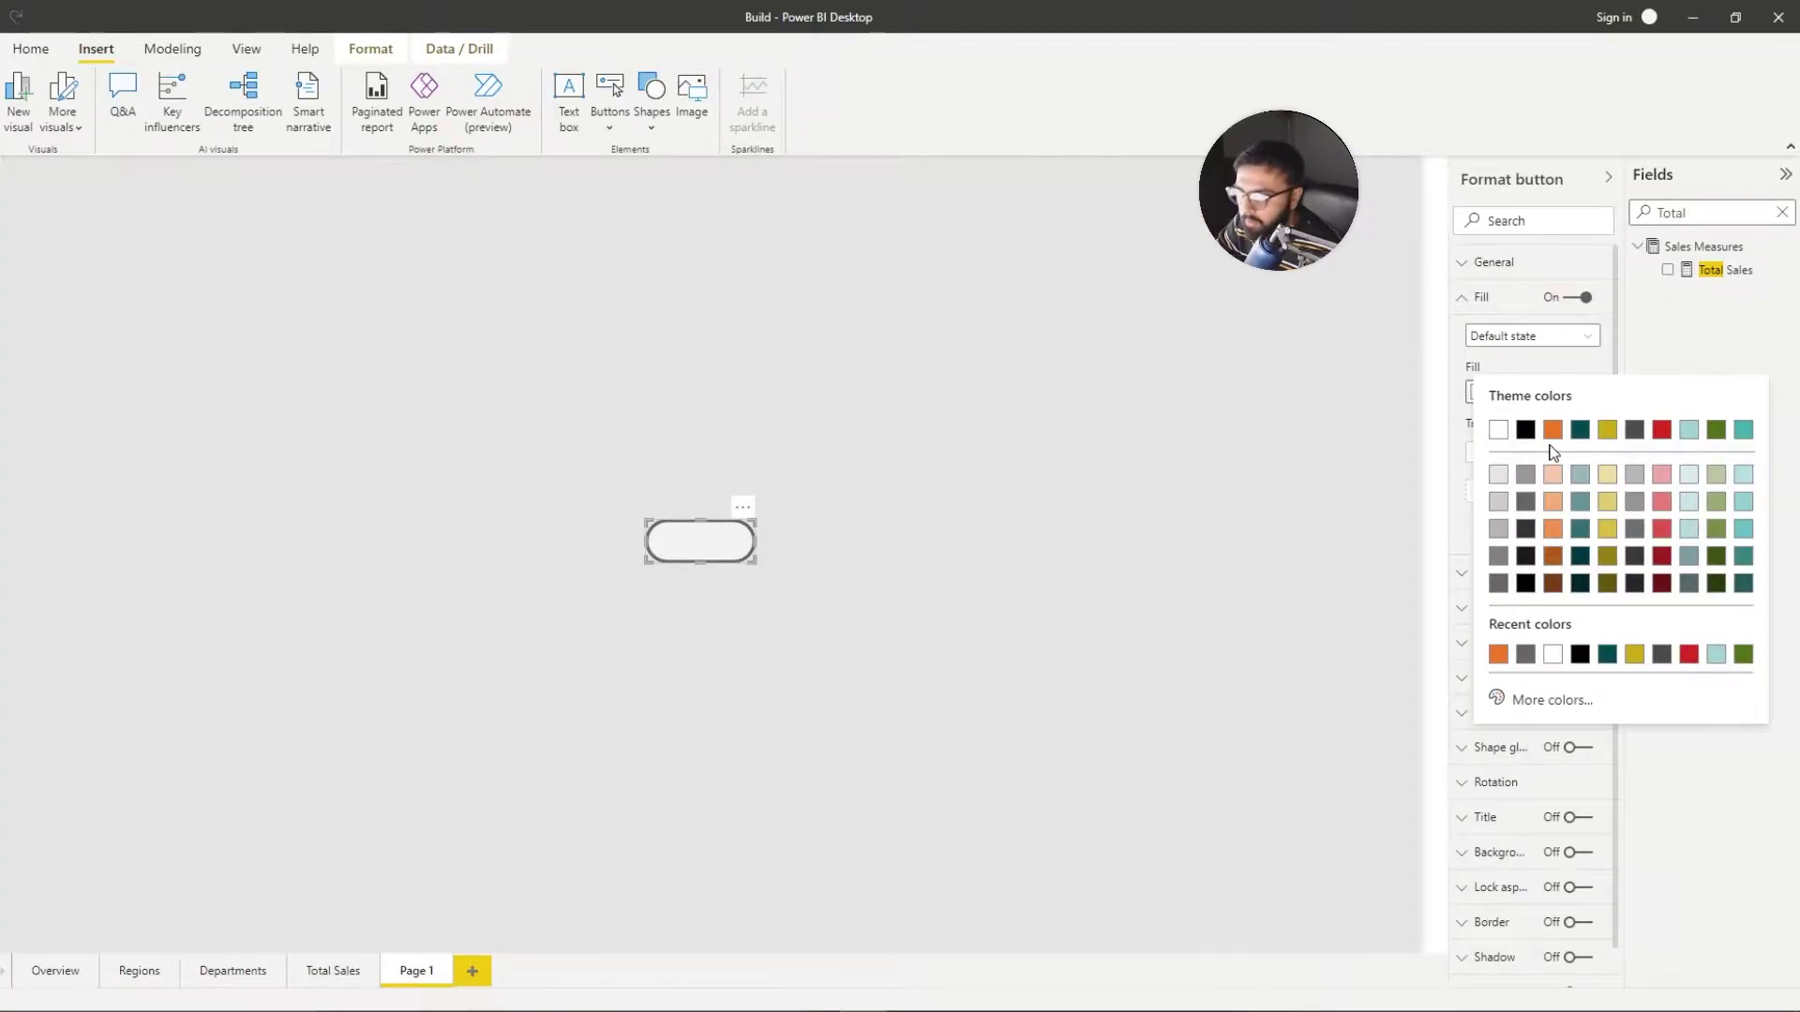
{"action": "left_click", "coordinate": [1554, 431]}
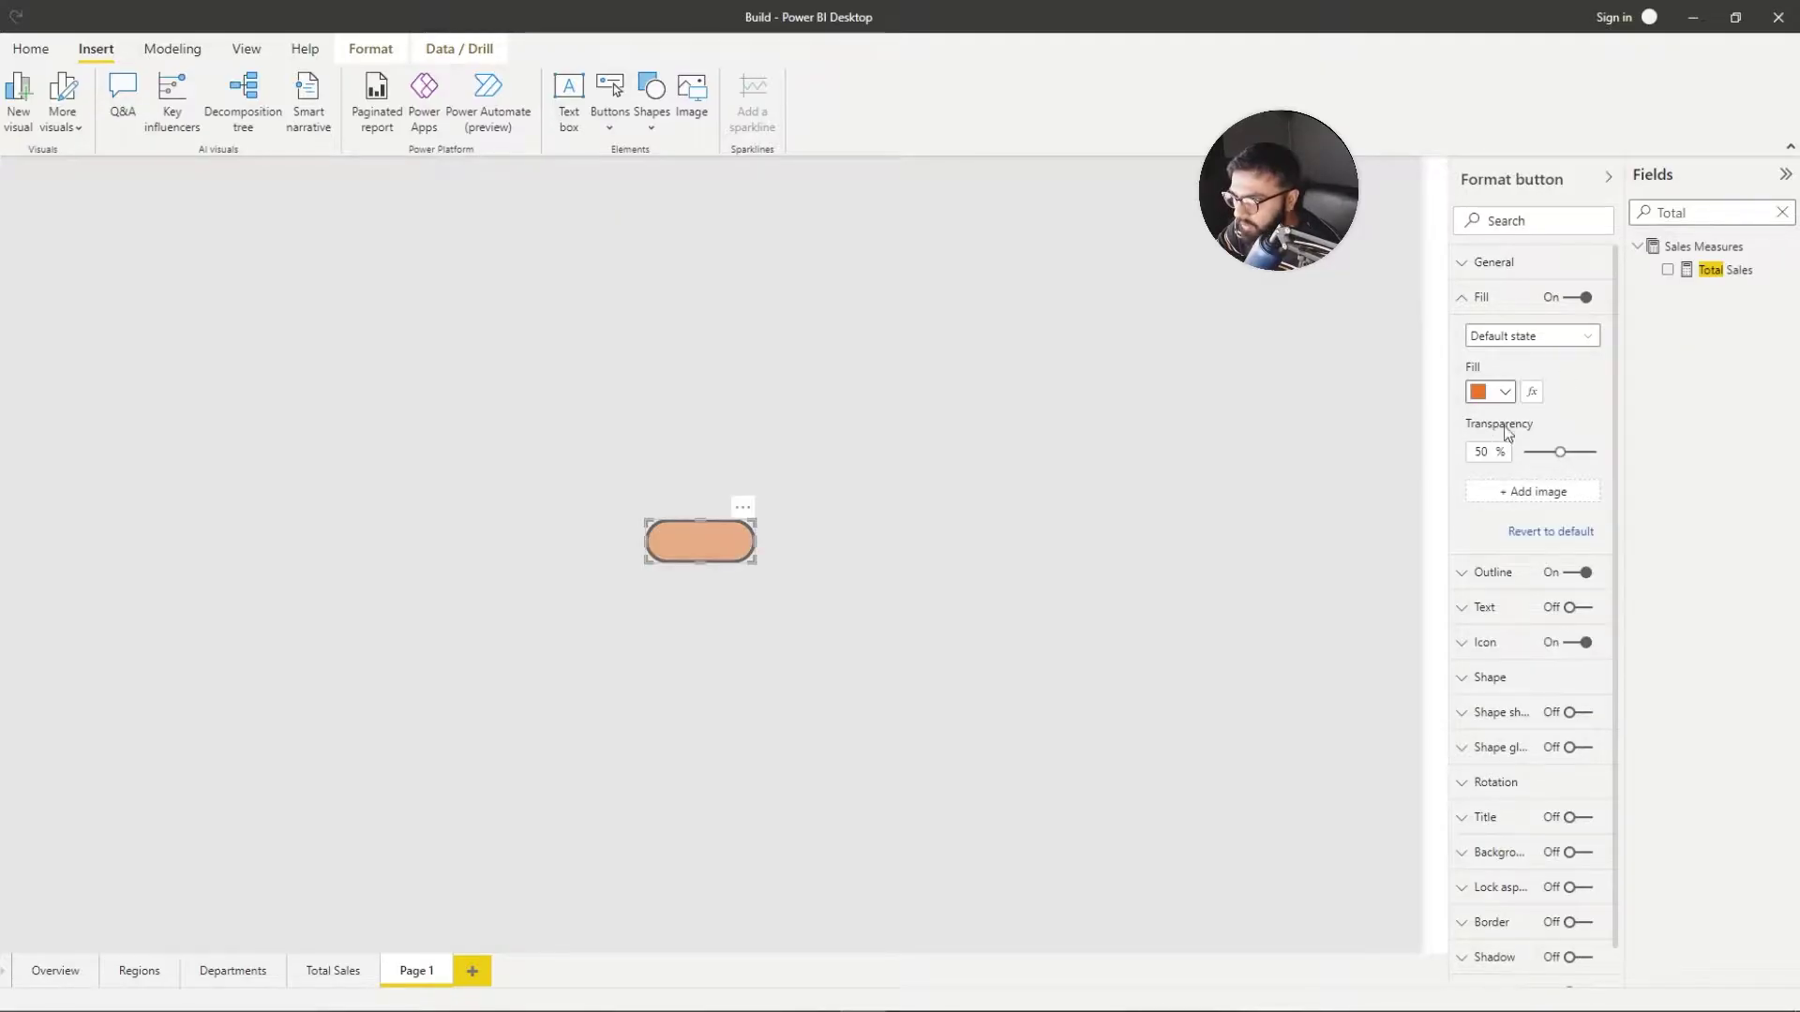
{"action": "left_click_drag", "start_coordinate": [1555, 452], "coordinate": [1438, 466]}
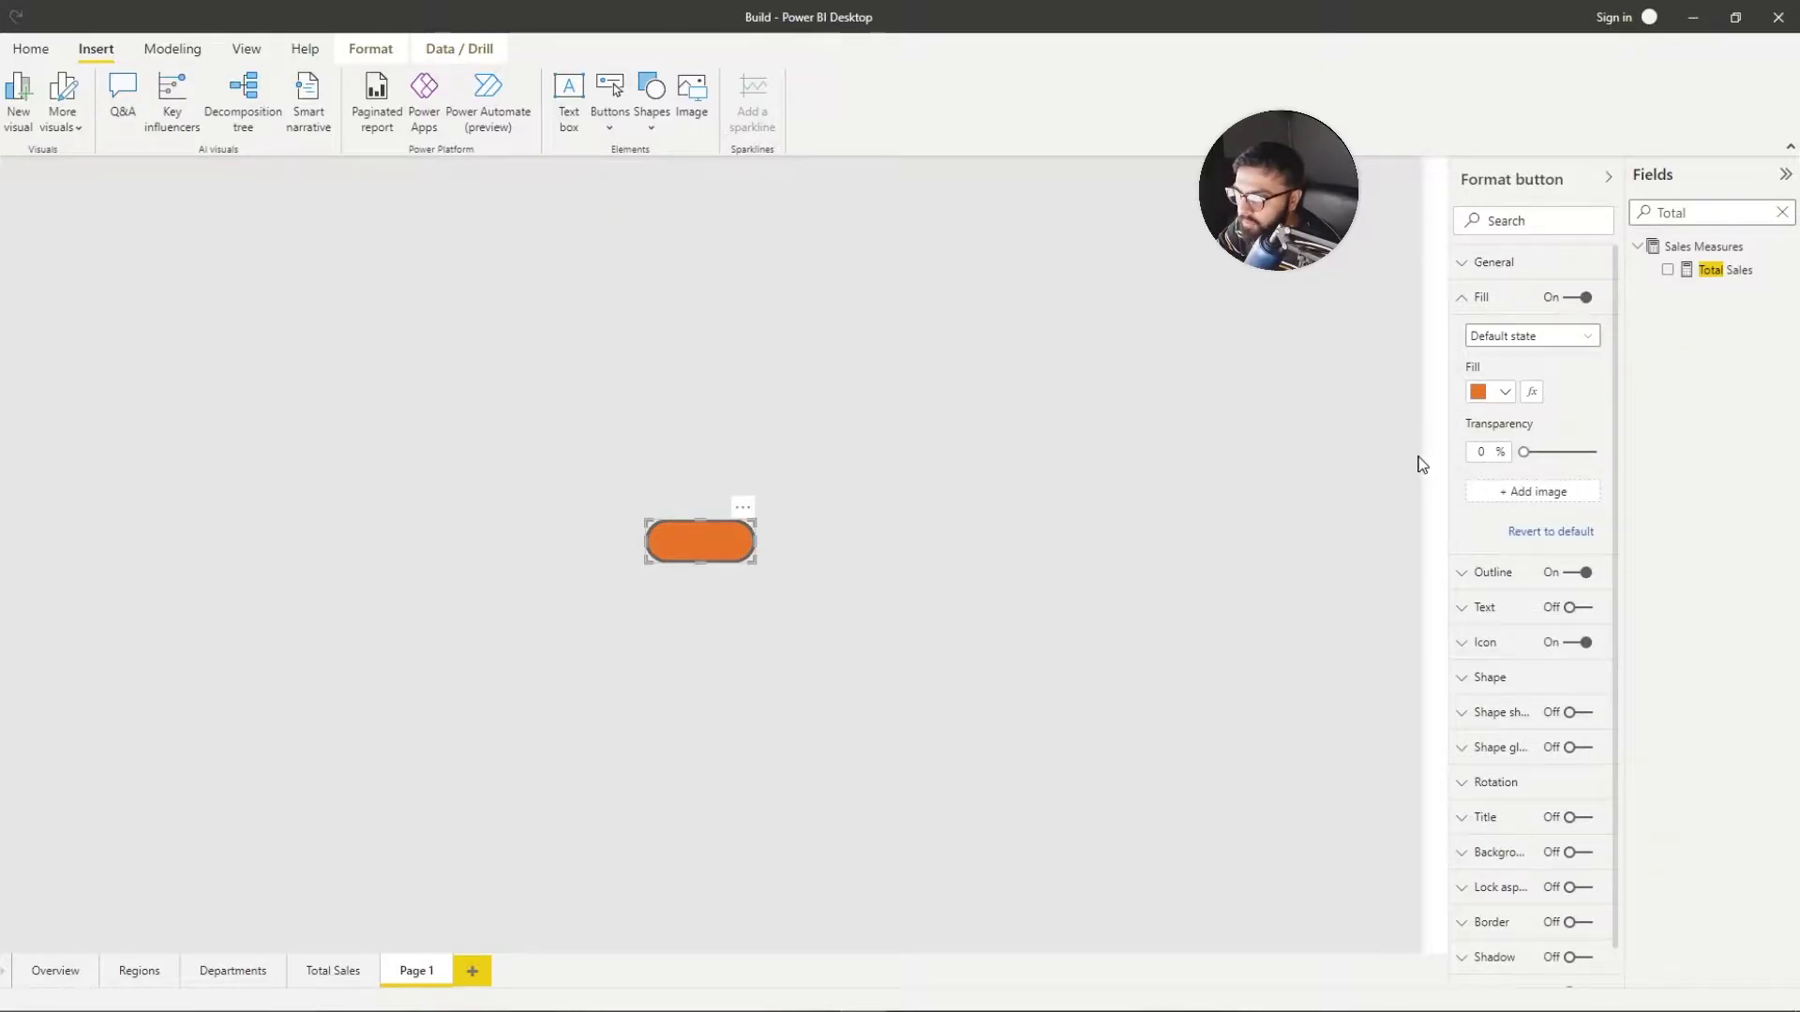
Step: Change the button's outline color to the same orange as its fill
{"action": "left_click", "coordinate": [1462, 573]}
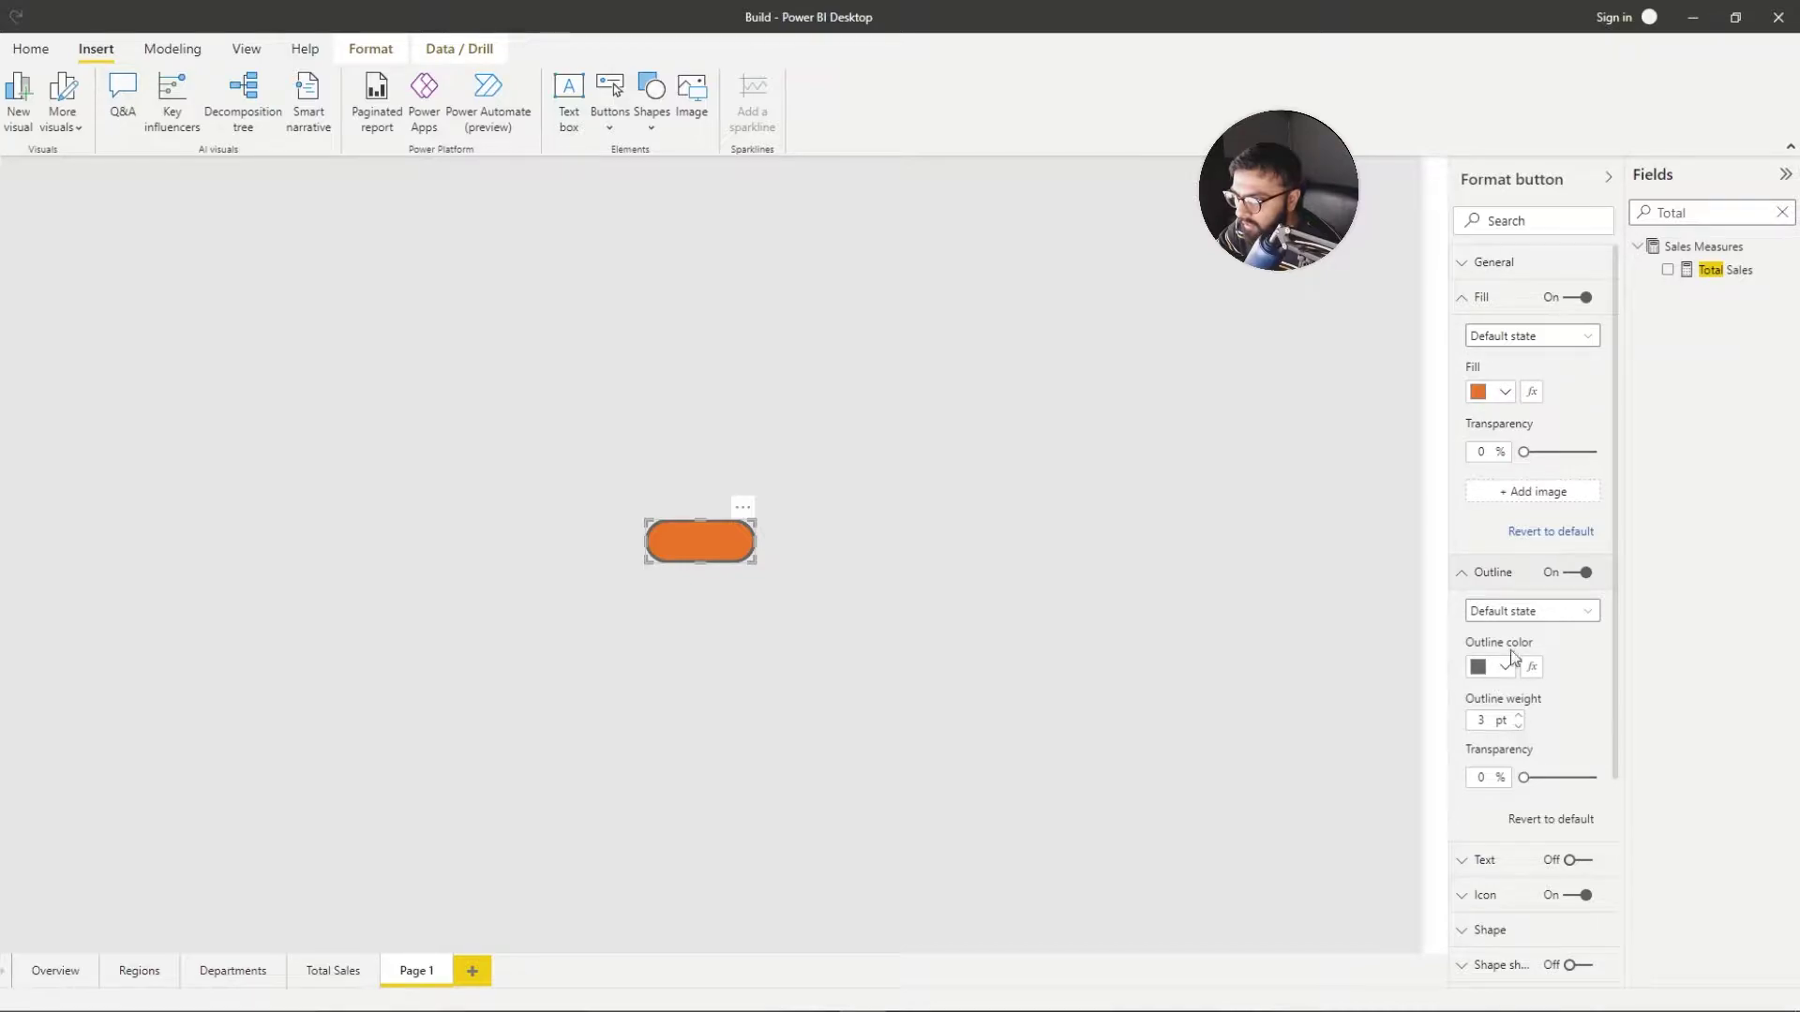
{"action": "left_click", "coordinate": [1476, 671]}
{"action": "left_click", "coordinate": [1553, 706]}
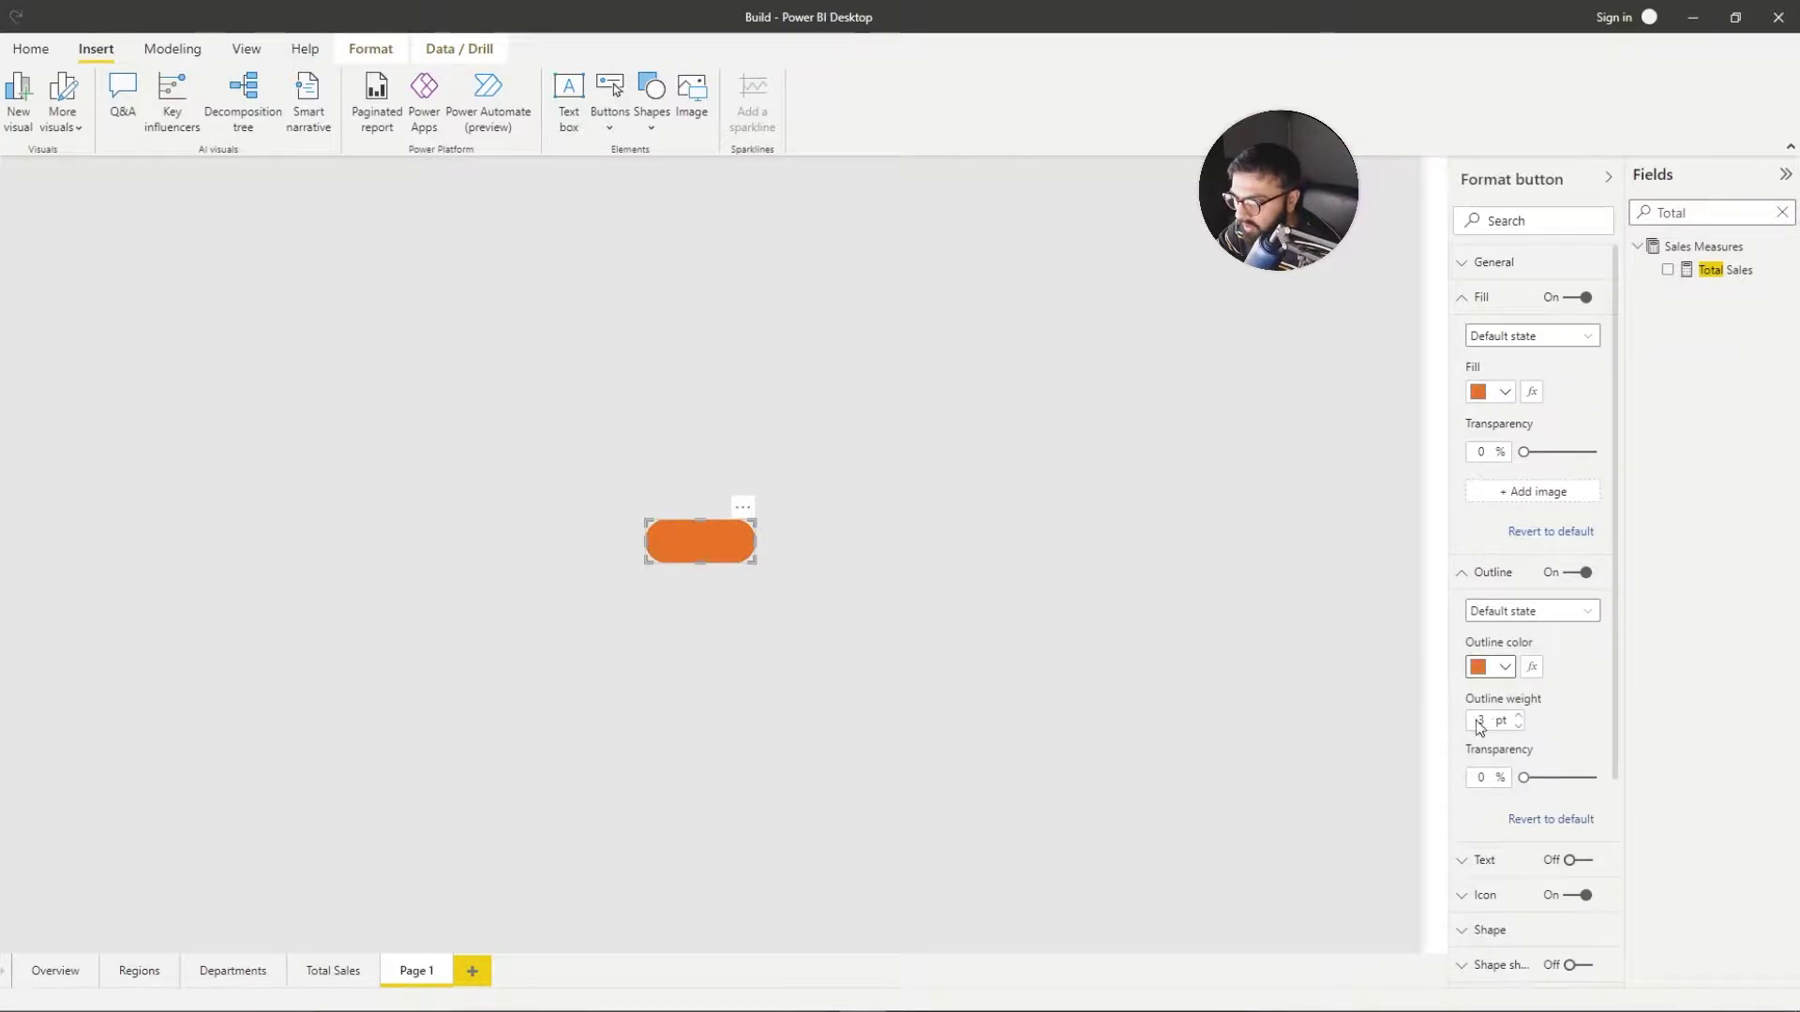
{"action": "left_click", "coordinate": [1487, 298]}
{"action": "left_click", "coordinate": [1472, 333]}
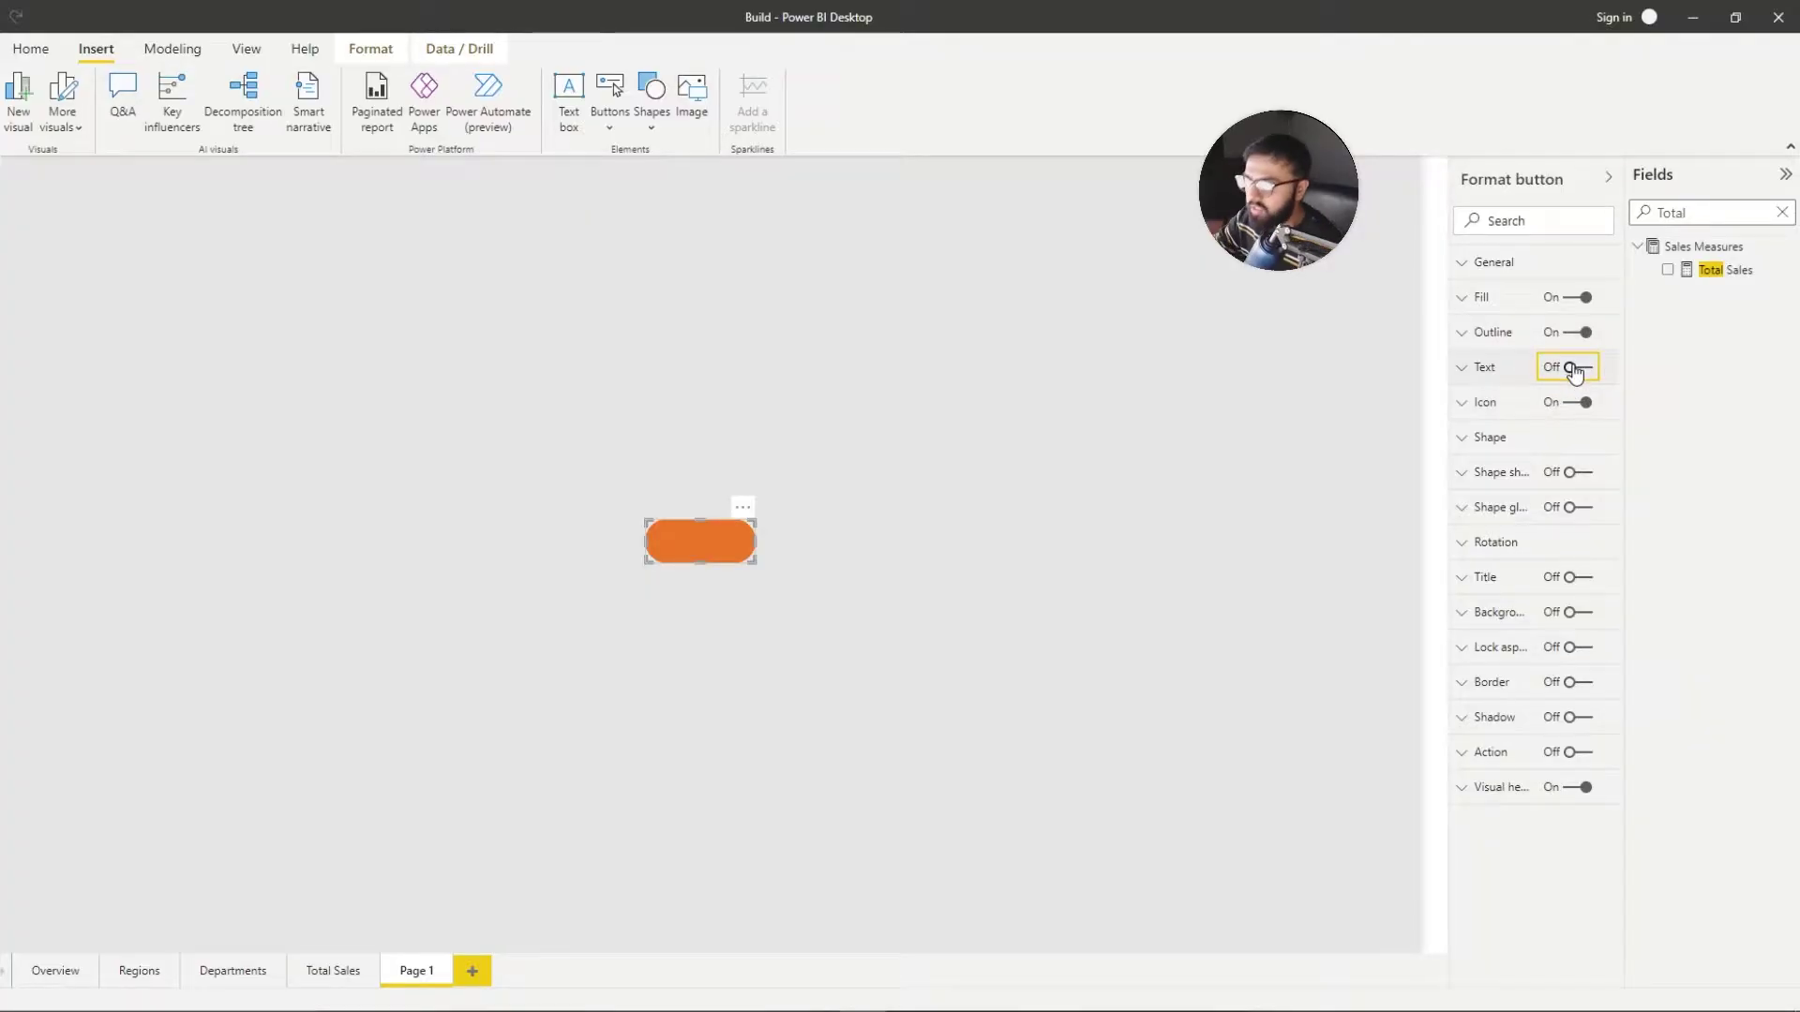
Step: Turn on the button's text, label it "Total Sales" and make the font white
{"action": "left_click", "coordinate": [1574, 369]}
{"action": "left_click", "coordinate": [1480, 367]}
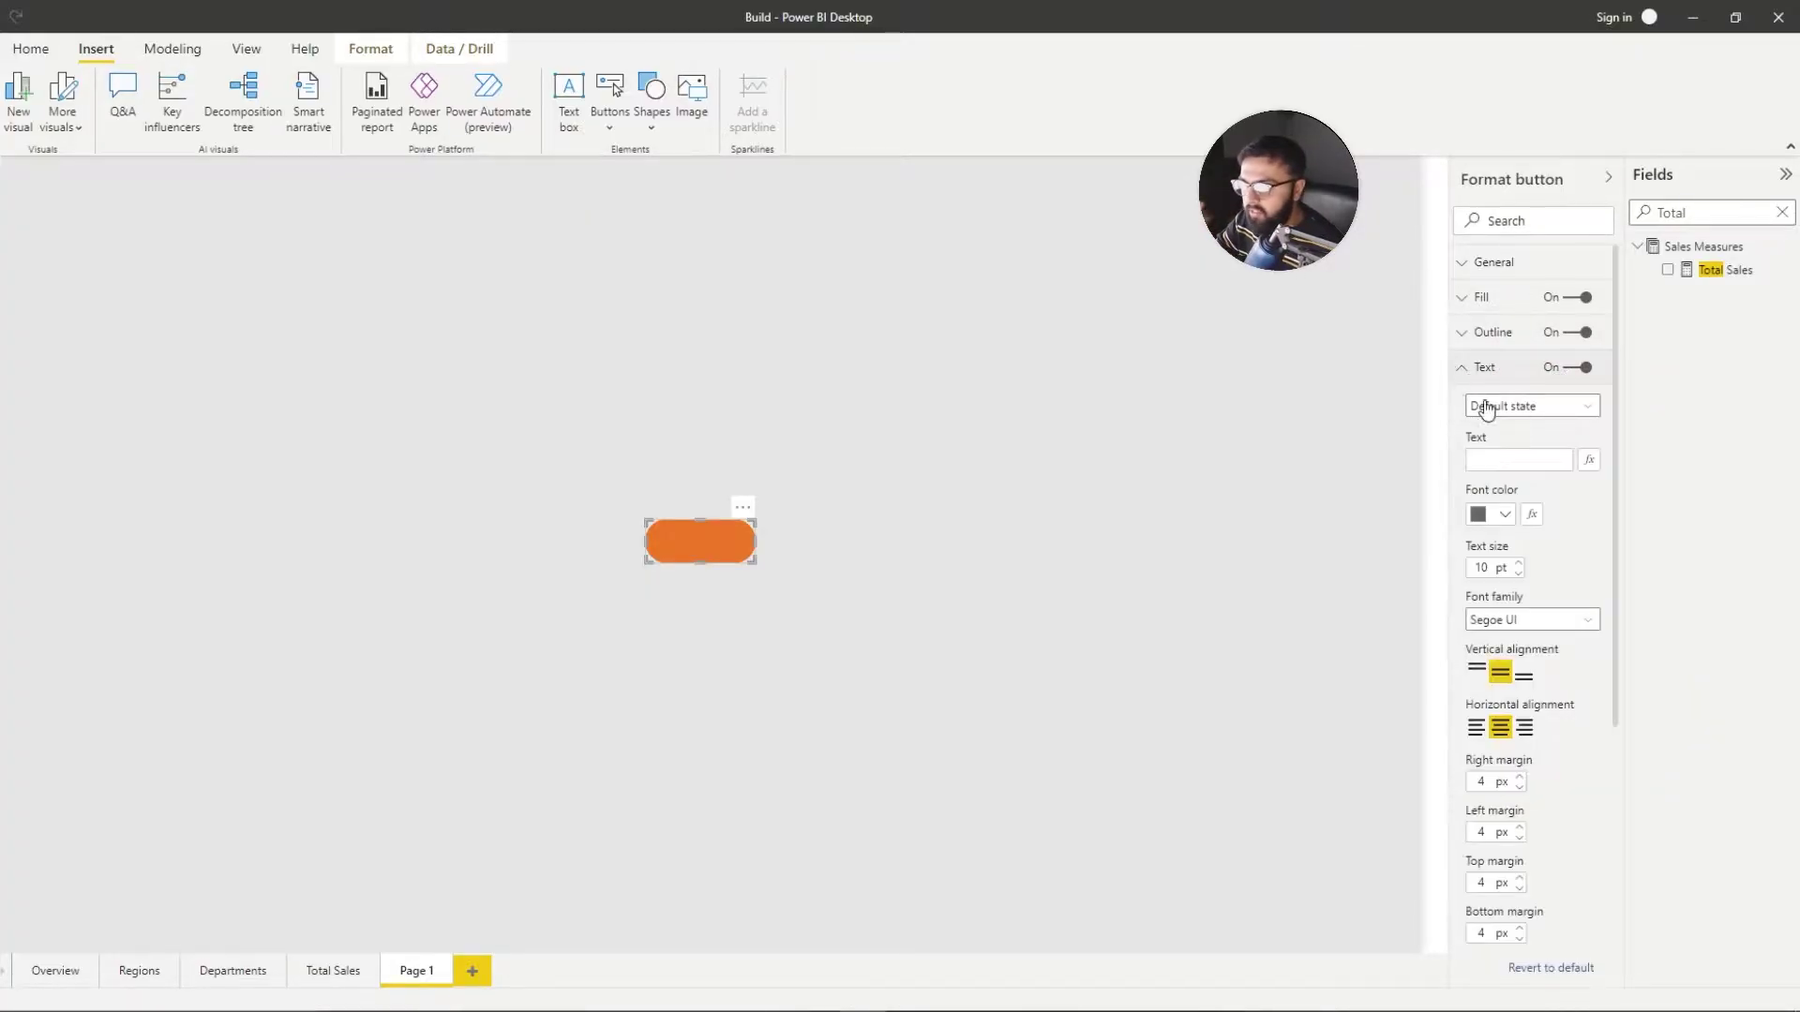
{"action": "left_click", "coordinate": [1501, 462]}
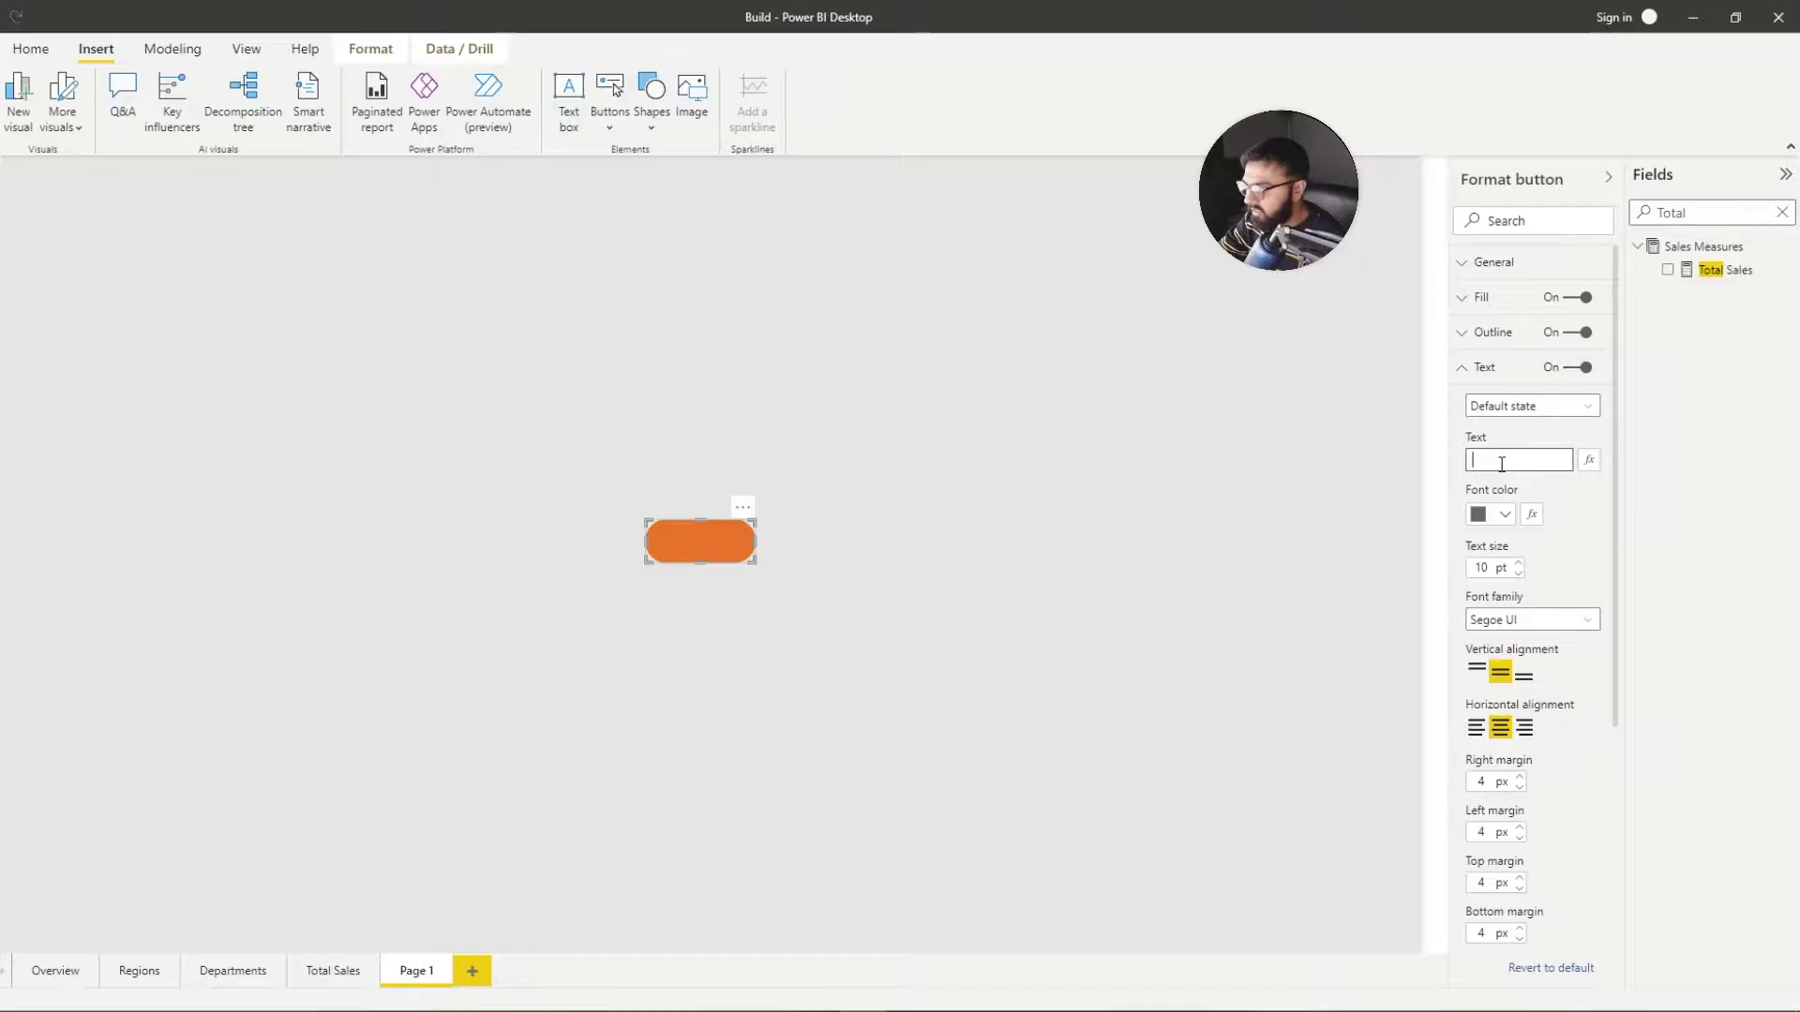
{"action": "type", "text": "Total Sales"}
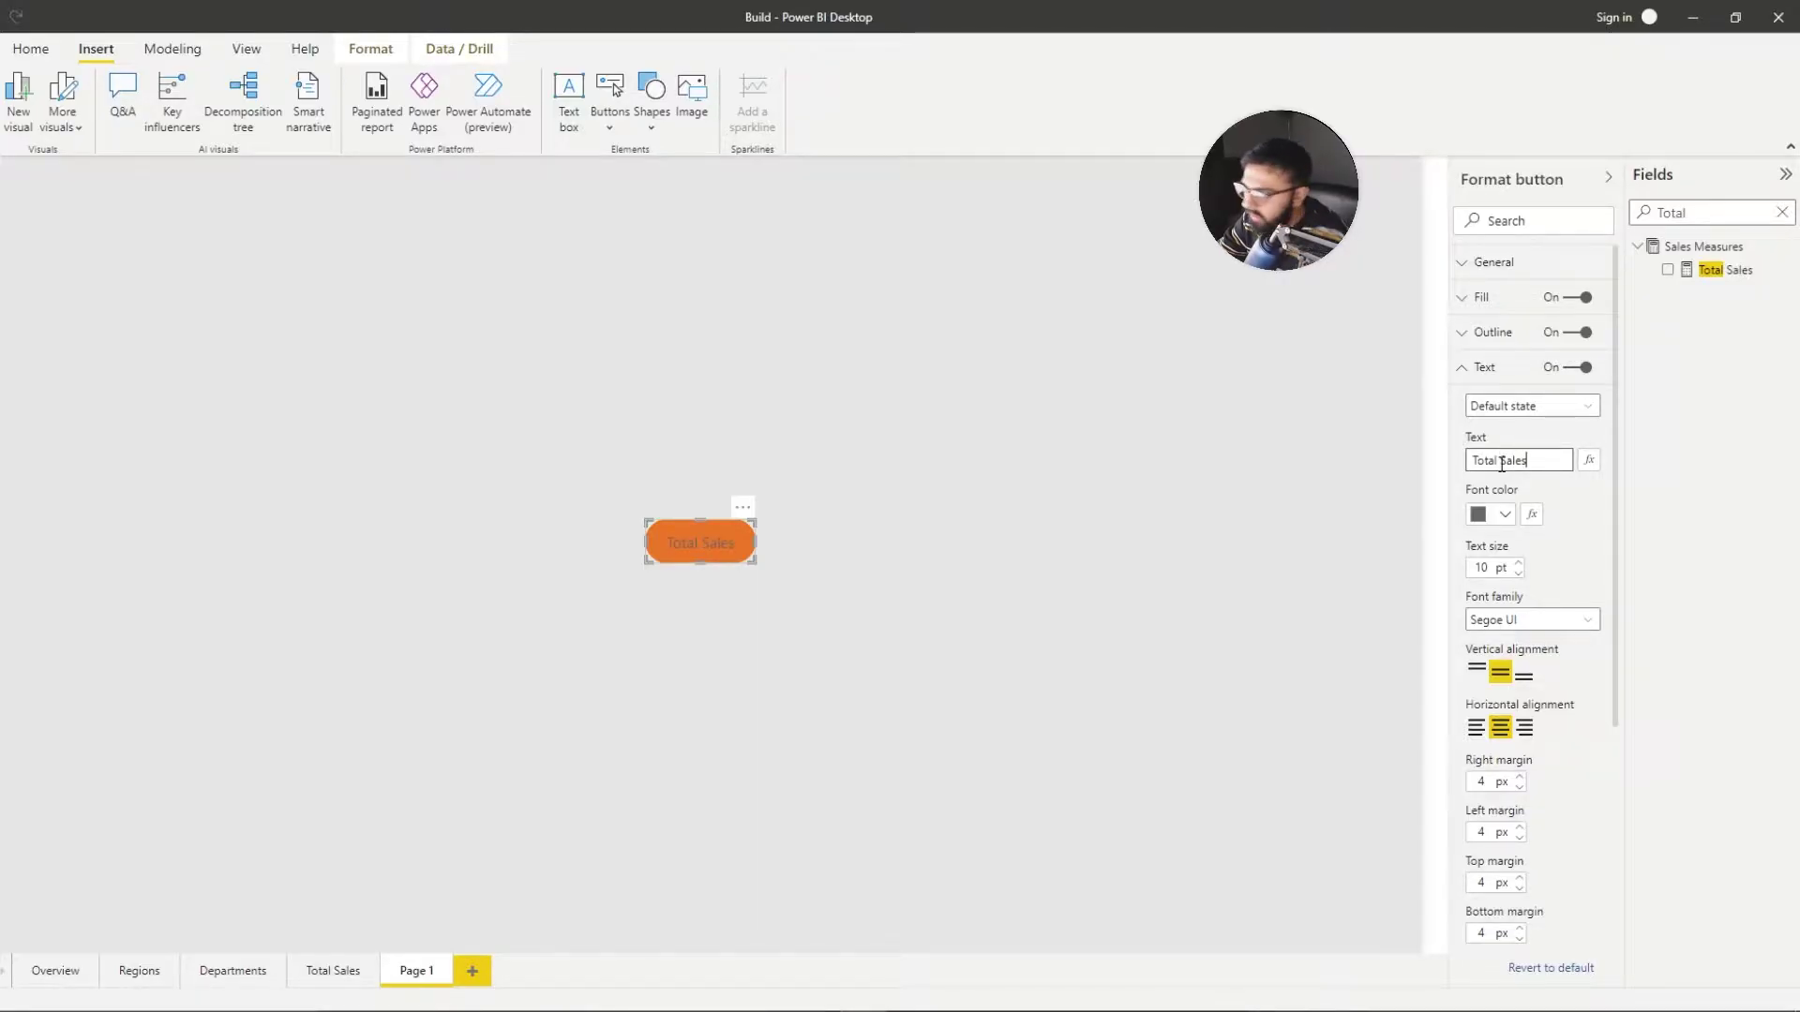
{"action": "left_click", "coordinate": [1484, 515]}
{"action": "left_click", "coordinate": [1498, 564]}
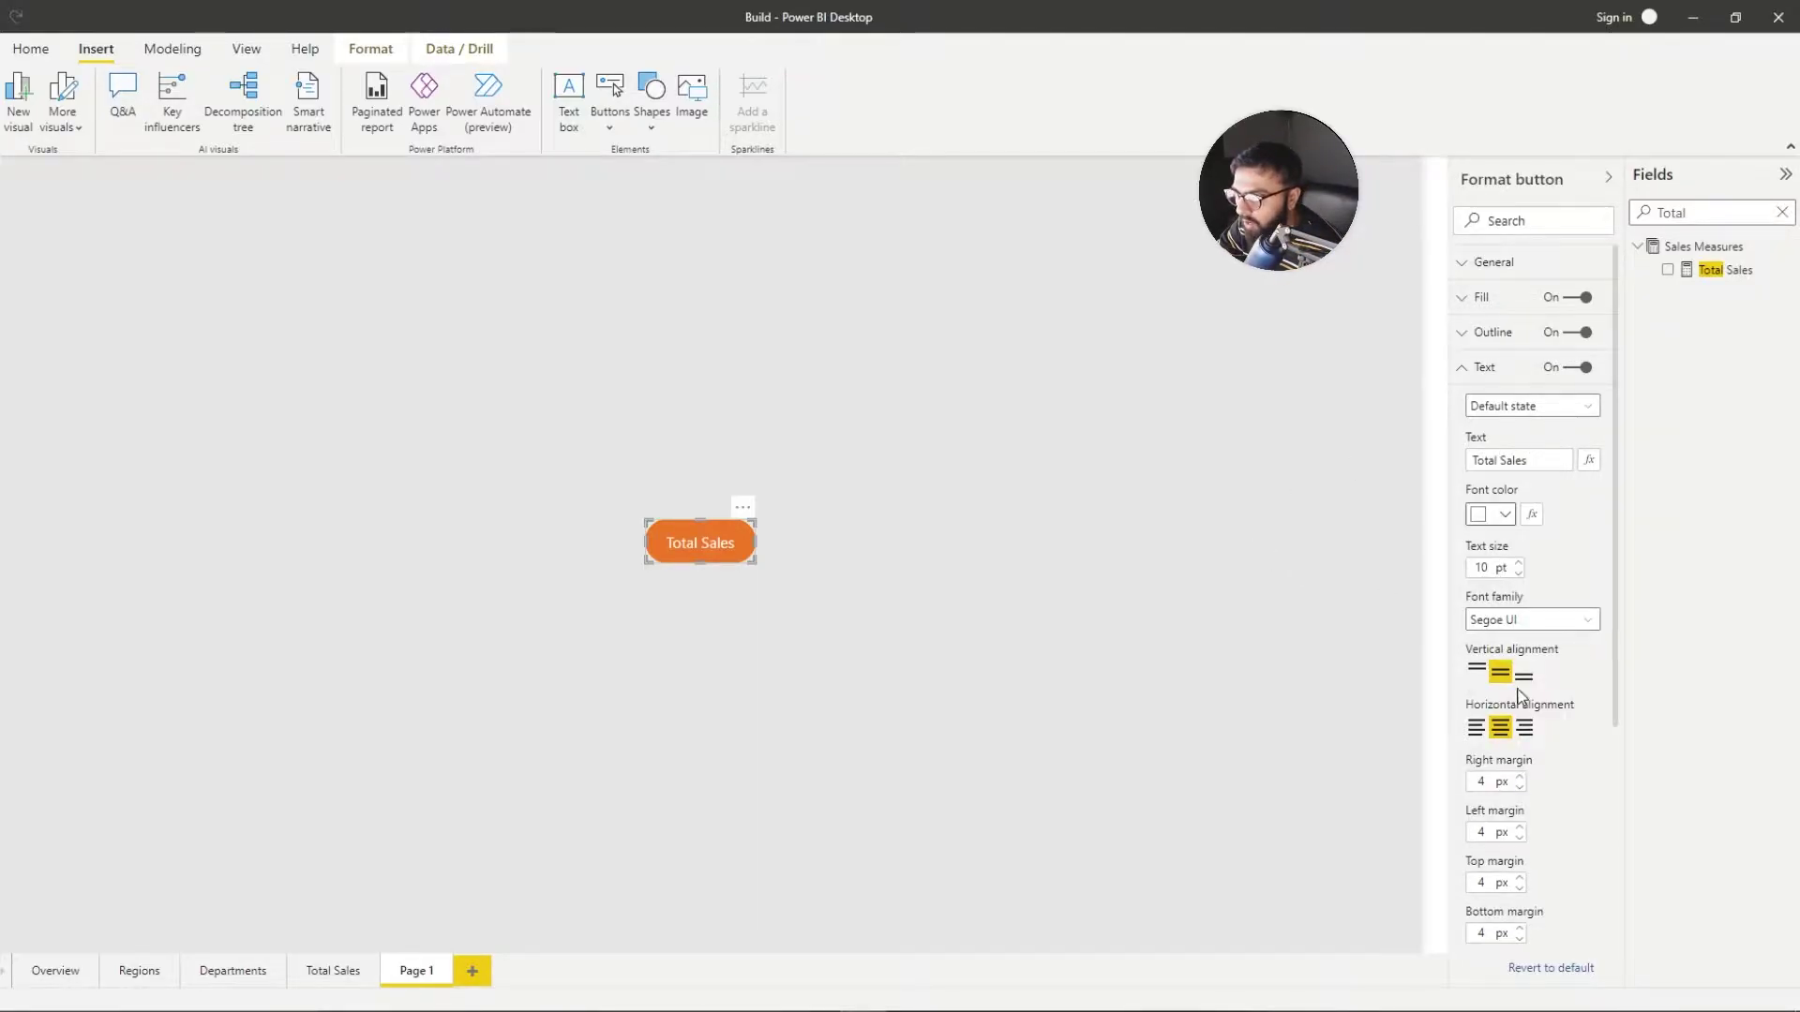
Step: Reduce the button's text size to 8 pt and shrink the button to fit its label
{"action": "left_click", "coordinate": [1519, 573]}
{"action": "left_click", "coordinate": [1519, 573]}
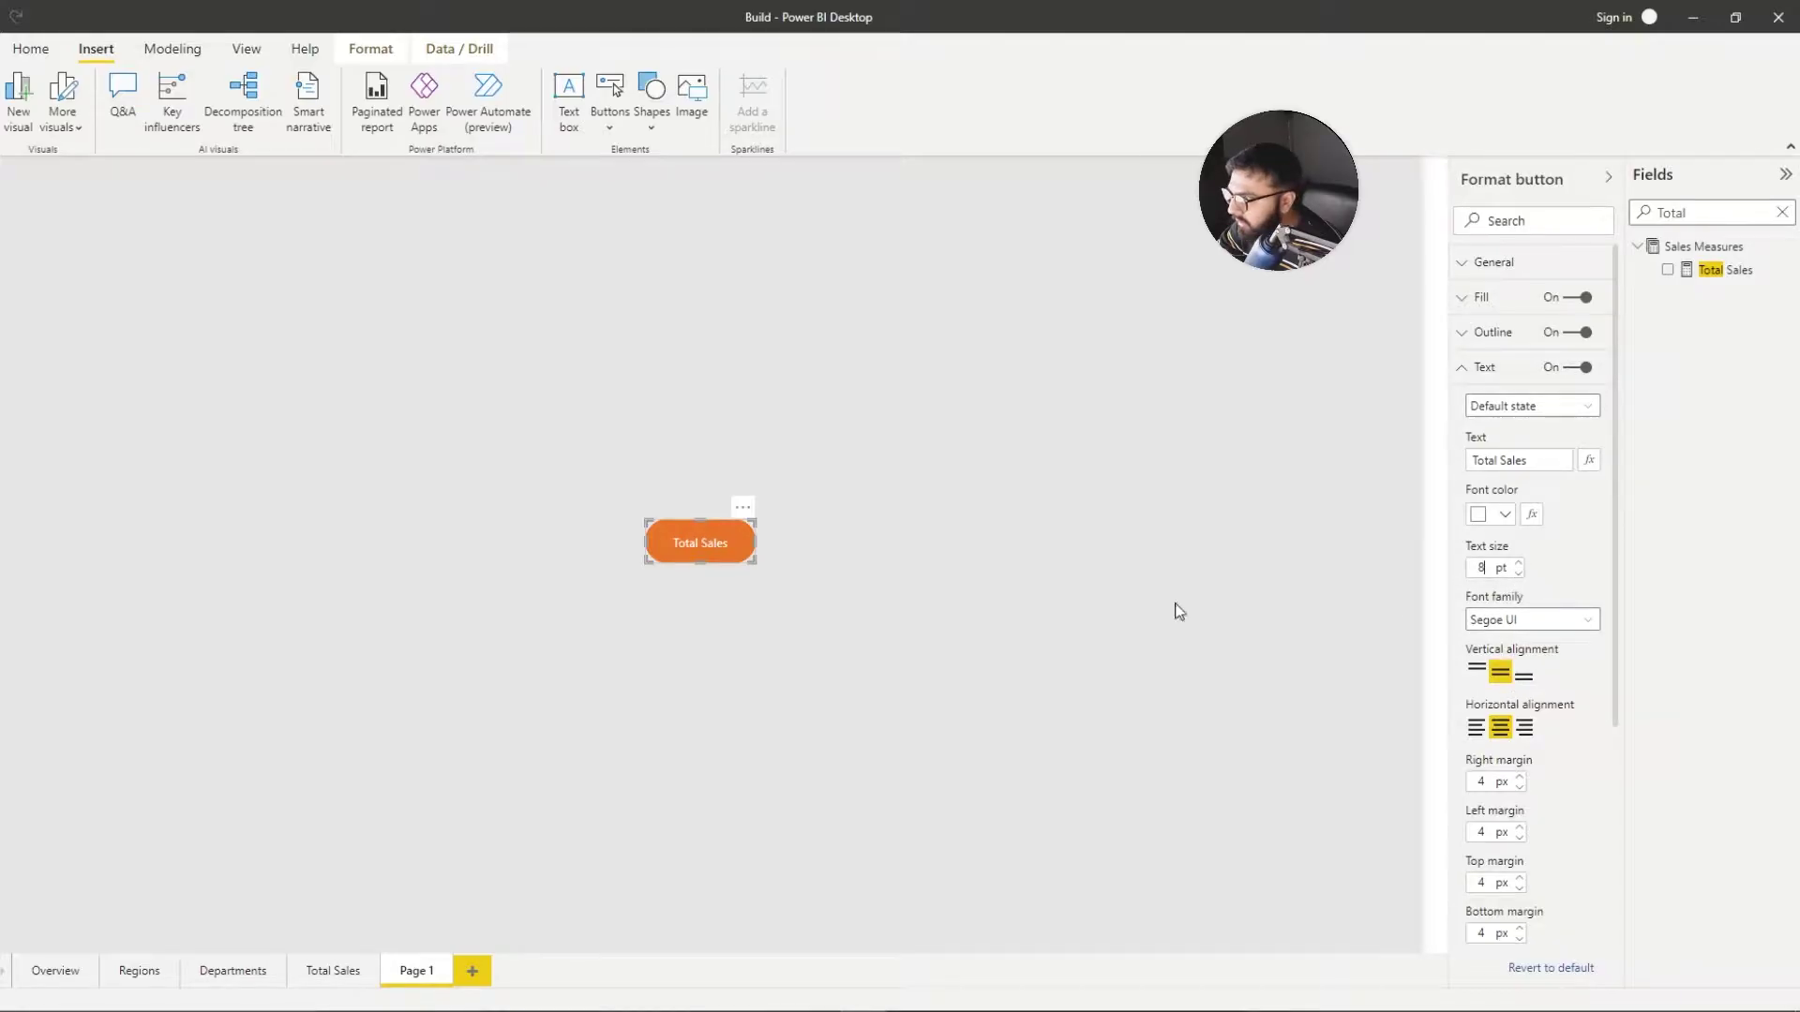
{"action": "left_click_drag", "start_coordinate": [747, 559], "coordinate": [727, 553]}
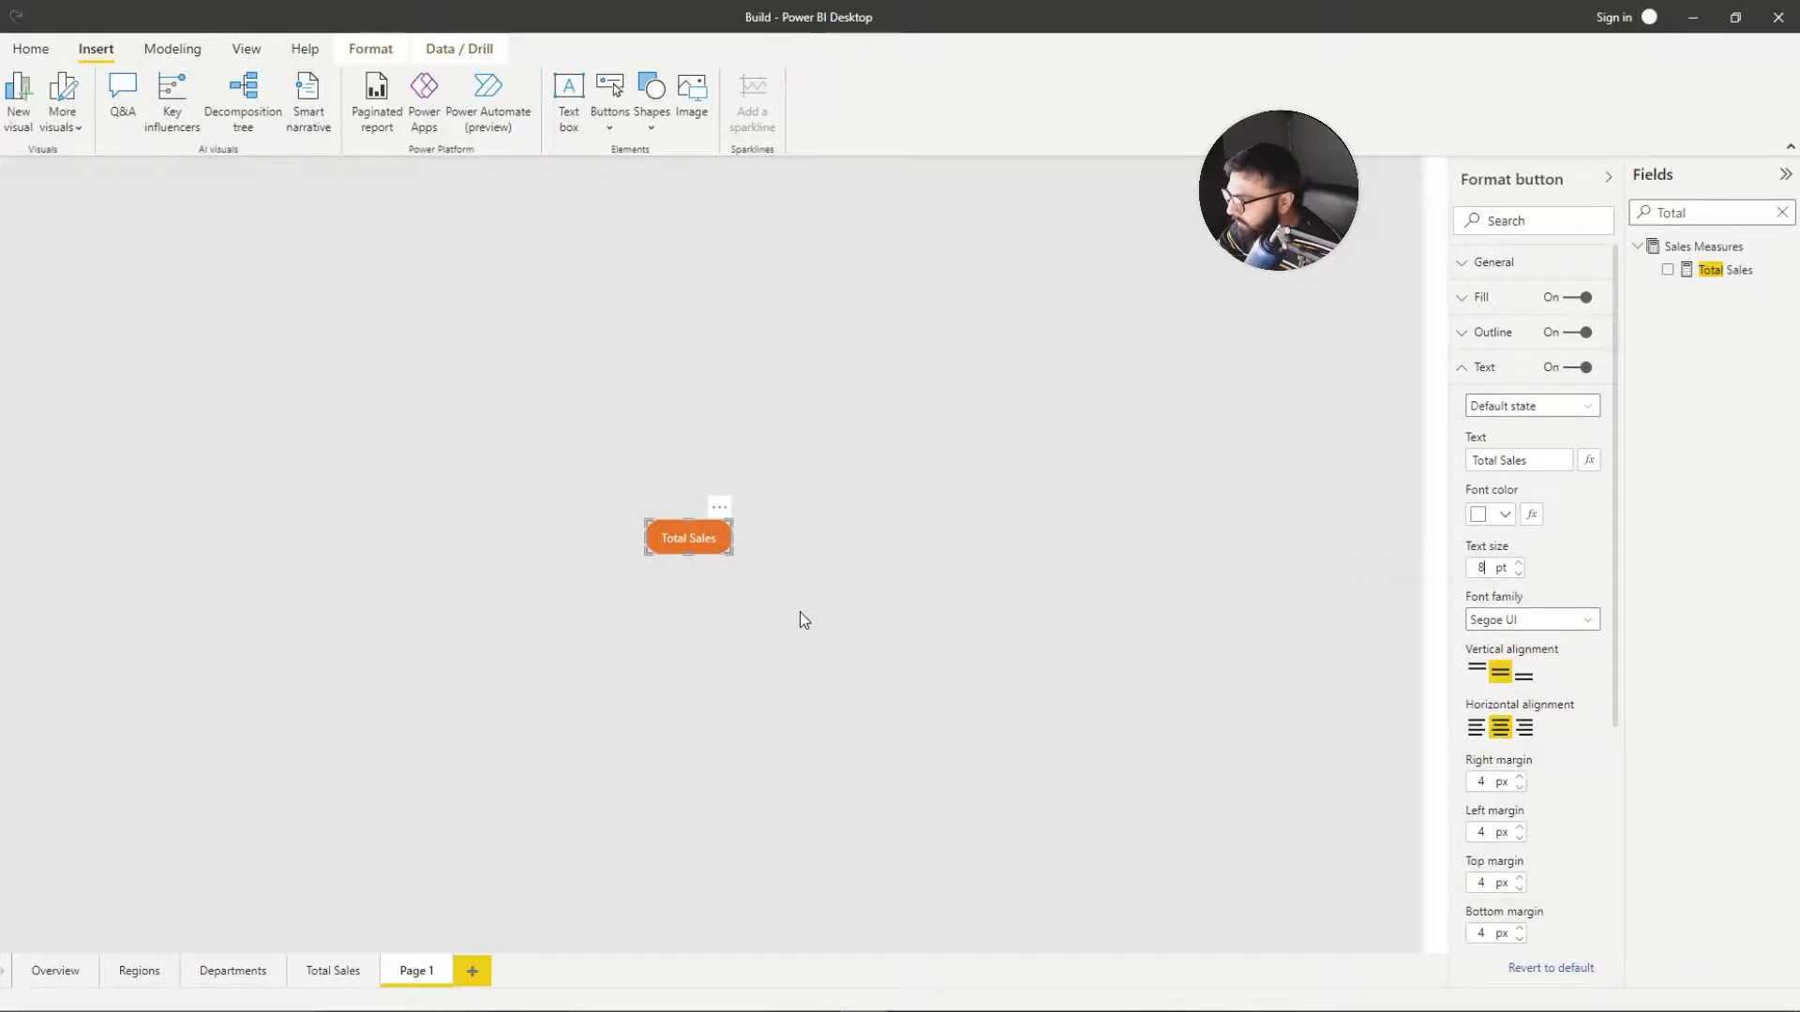
{"action": "left_click", "coordinate": [975, 537]}
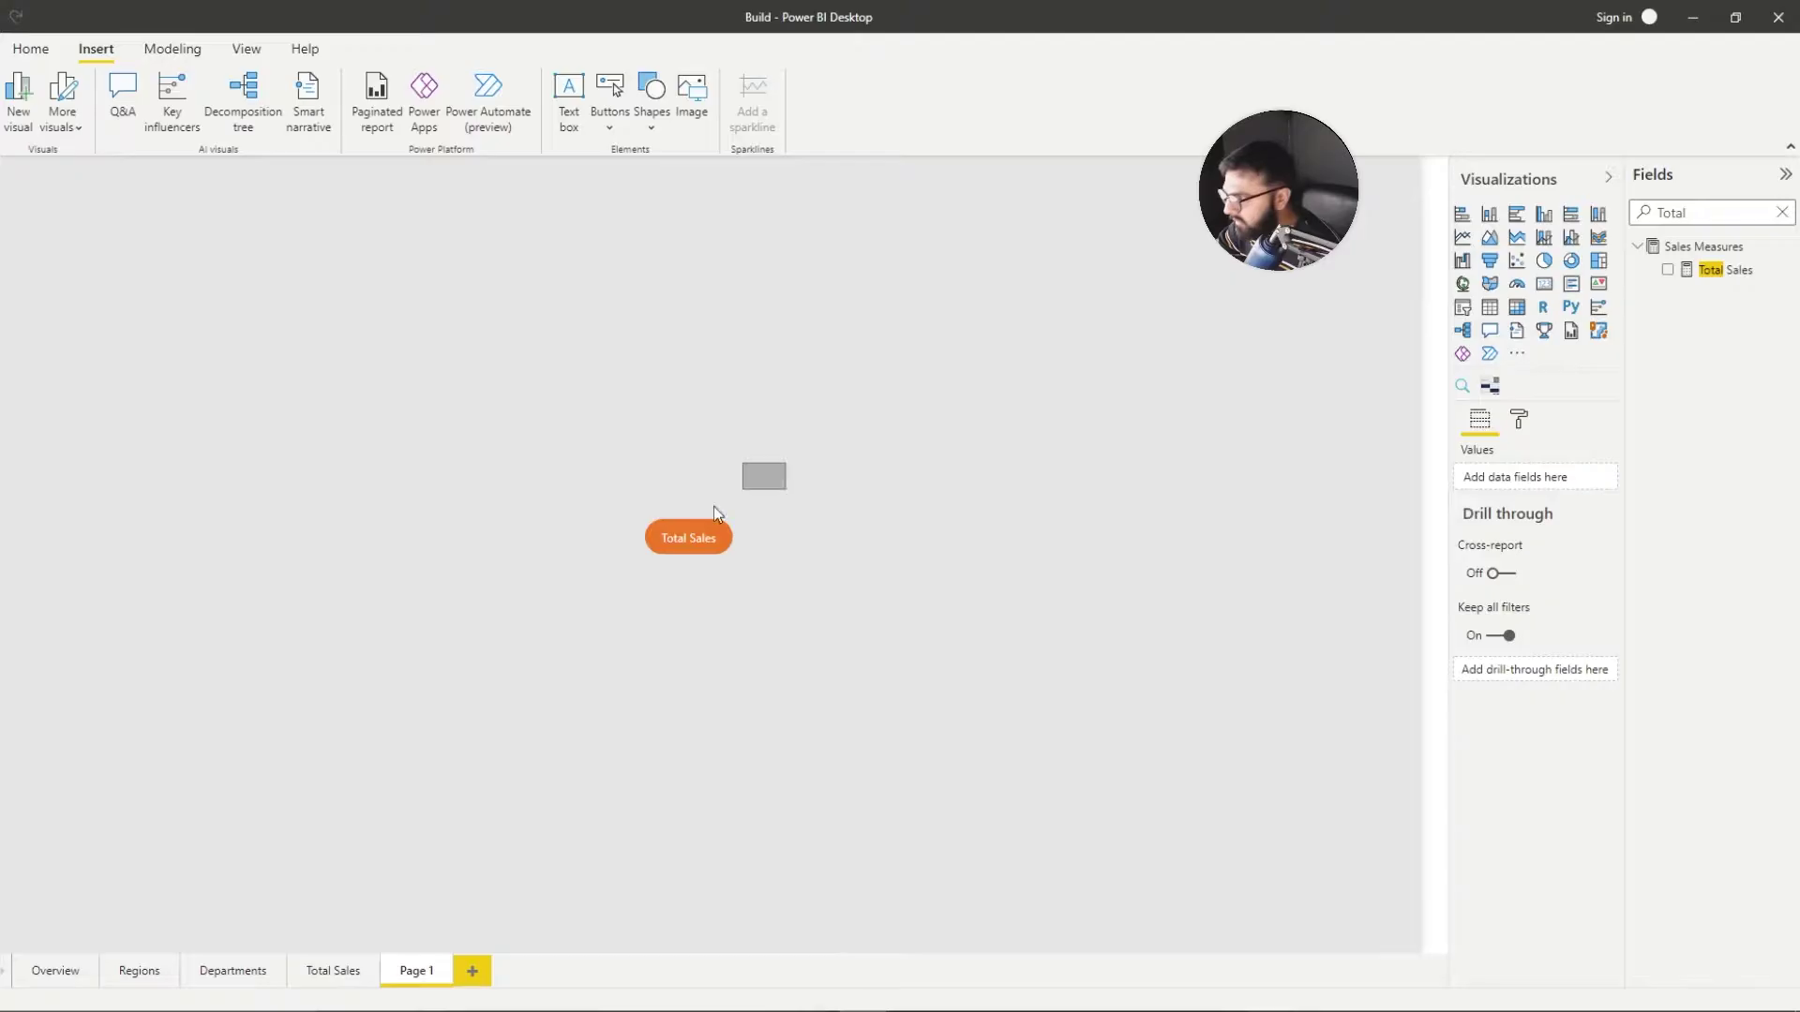
Step: Duplicate the Total Sales button, place the copy to its right and change the copy's text to "Orders"
{"action": "left_click", "coordinate": [698, 538]}
{"action": "key", "text": "ctrl+c"}
{"action": "key", "text": "ctrl+v"}
{"action": "left_click_drag", "start_coordinate": [703, 554], "coordinate": [795, 543]}
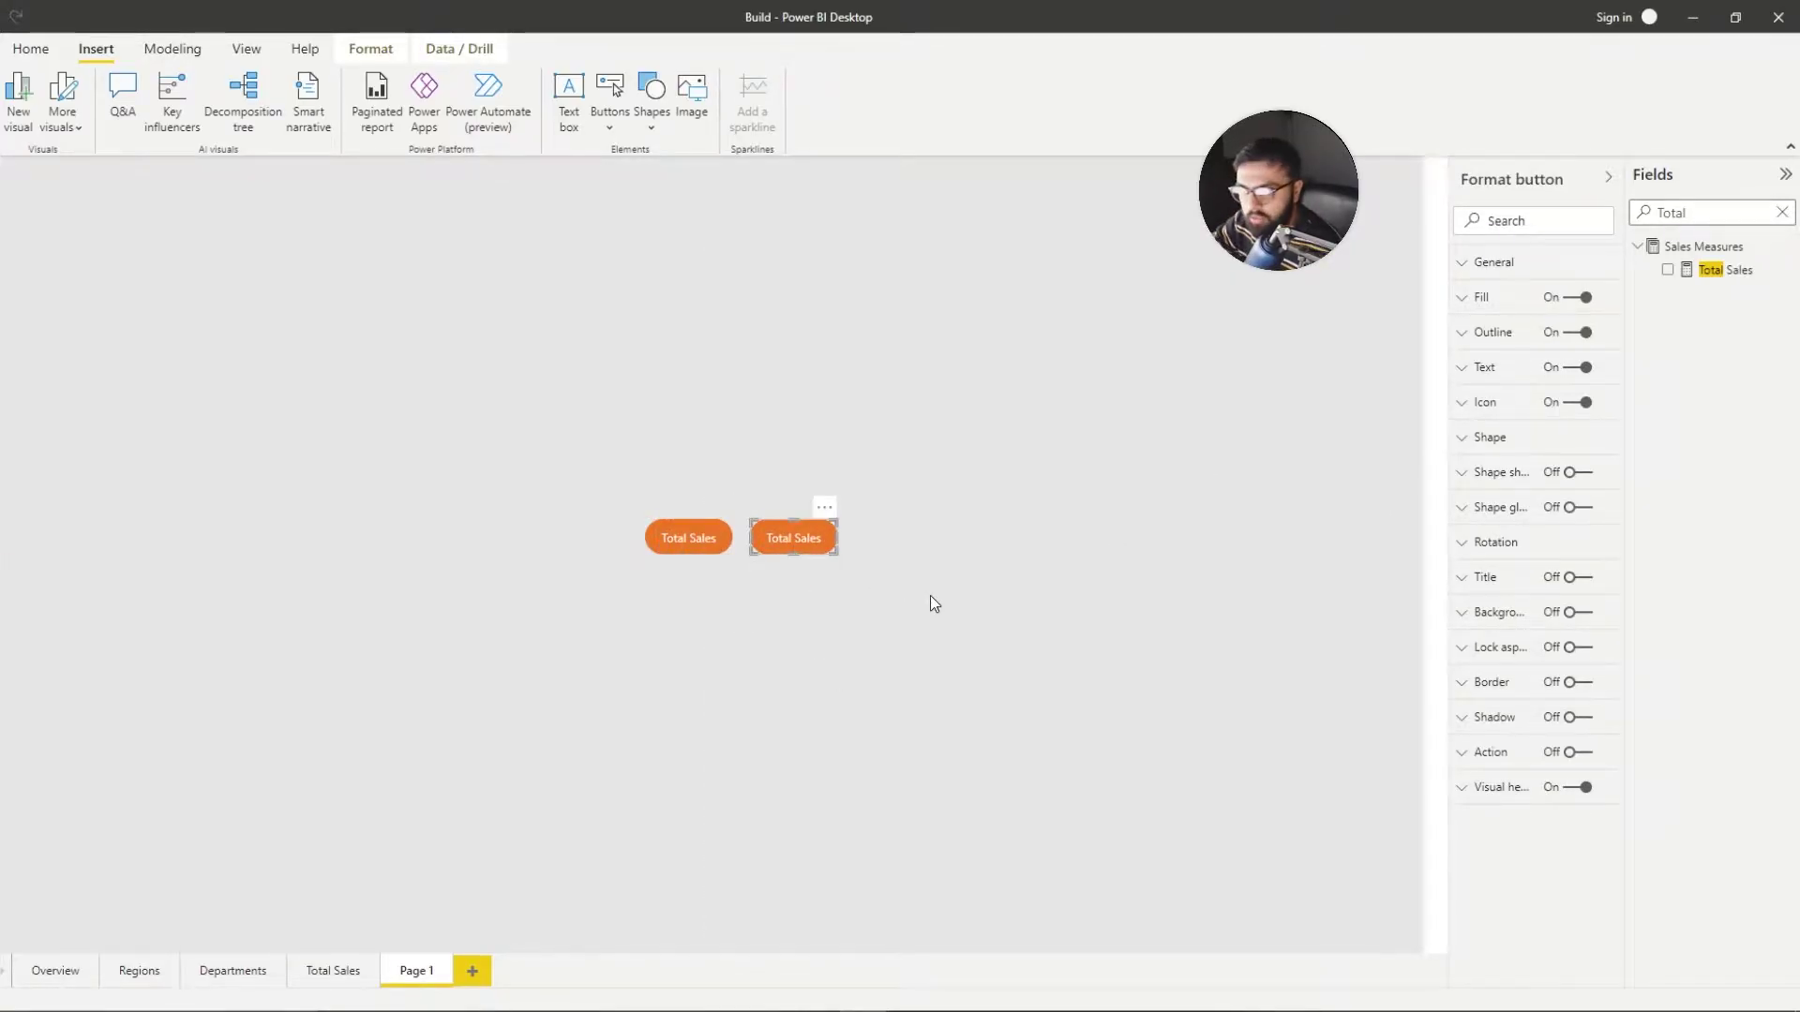
{"action": "left_click", "coordinate": [1489, 371]}
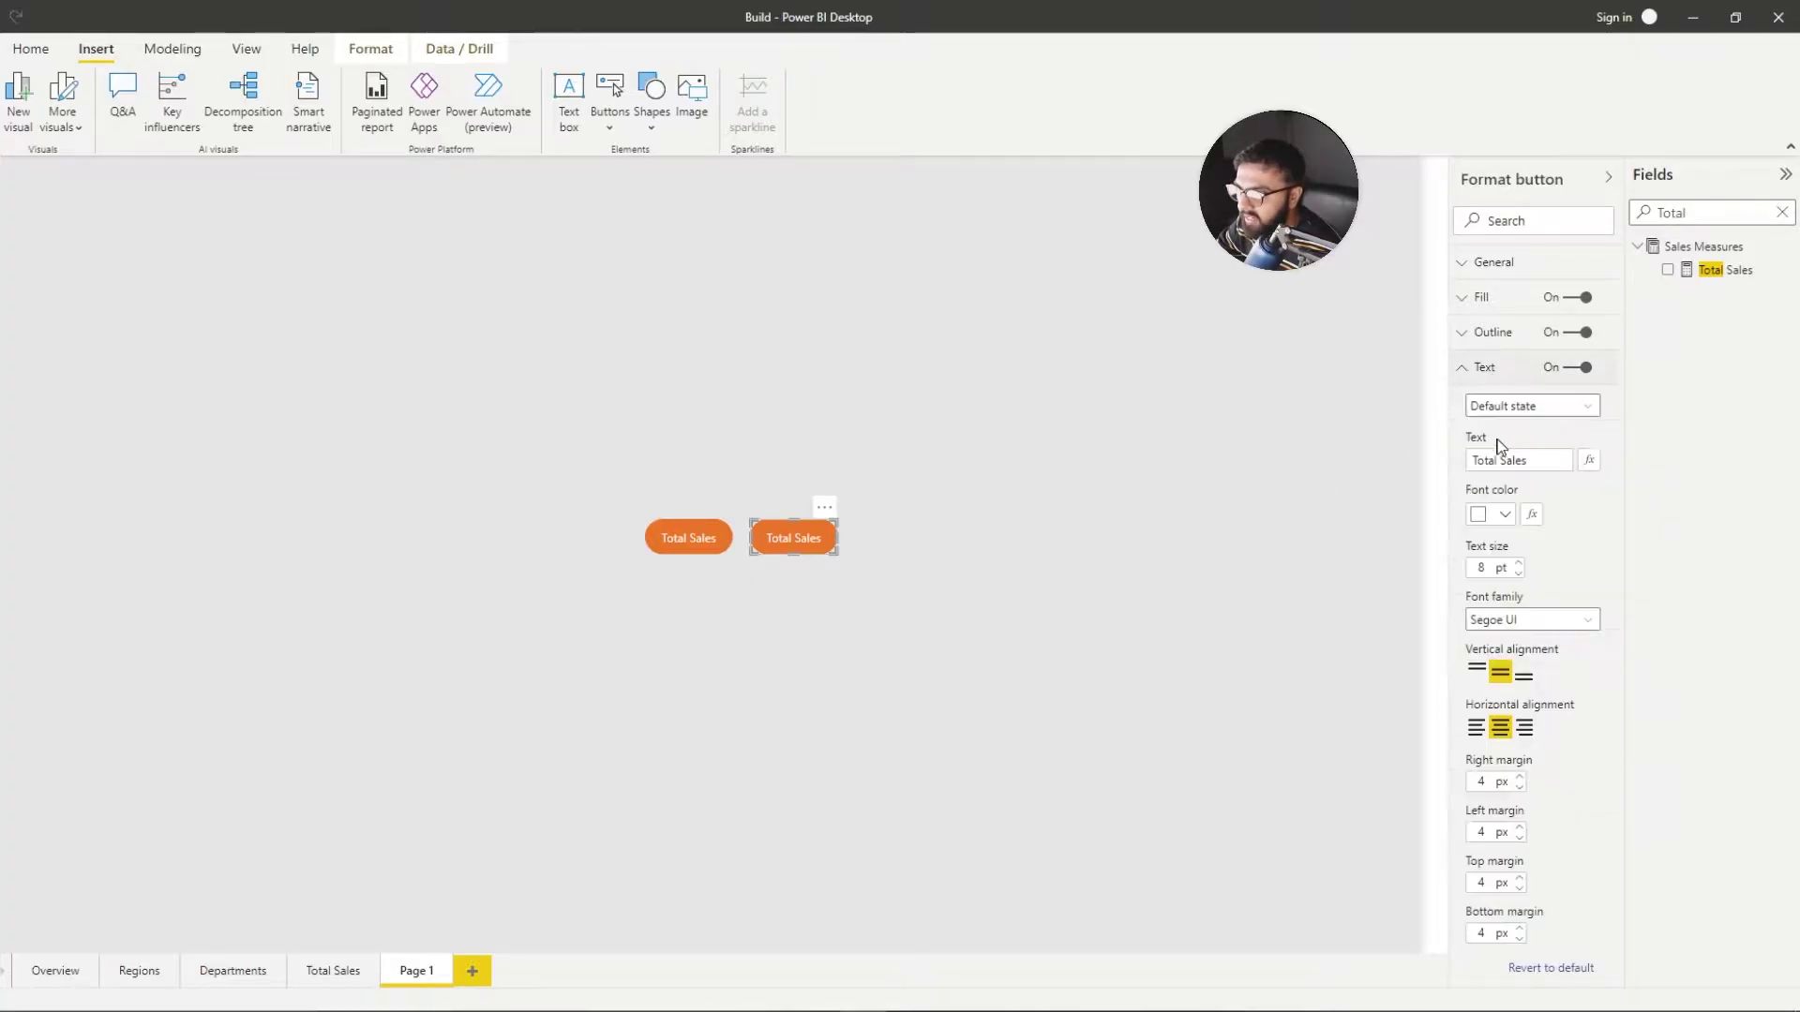
{"action": "triple_click", "coordinate": [1524, 457]}
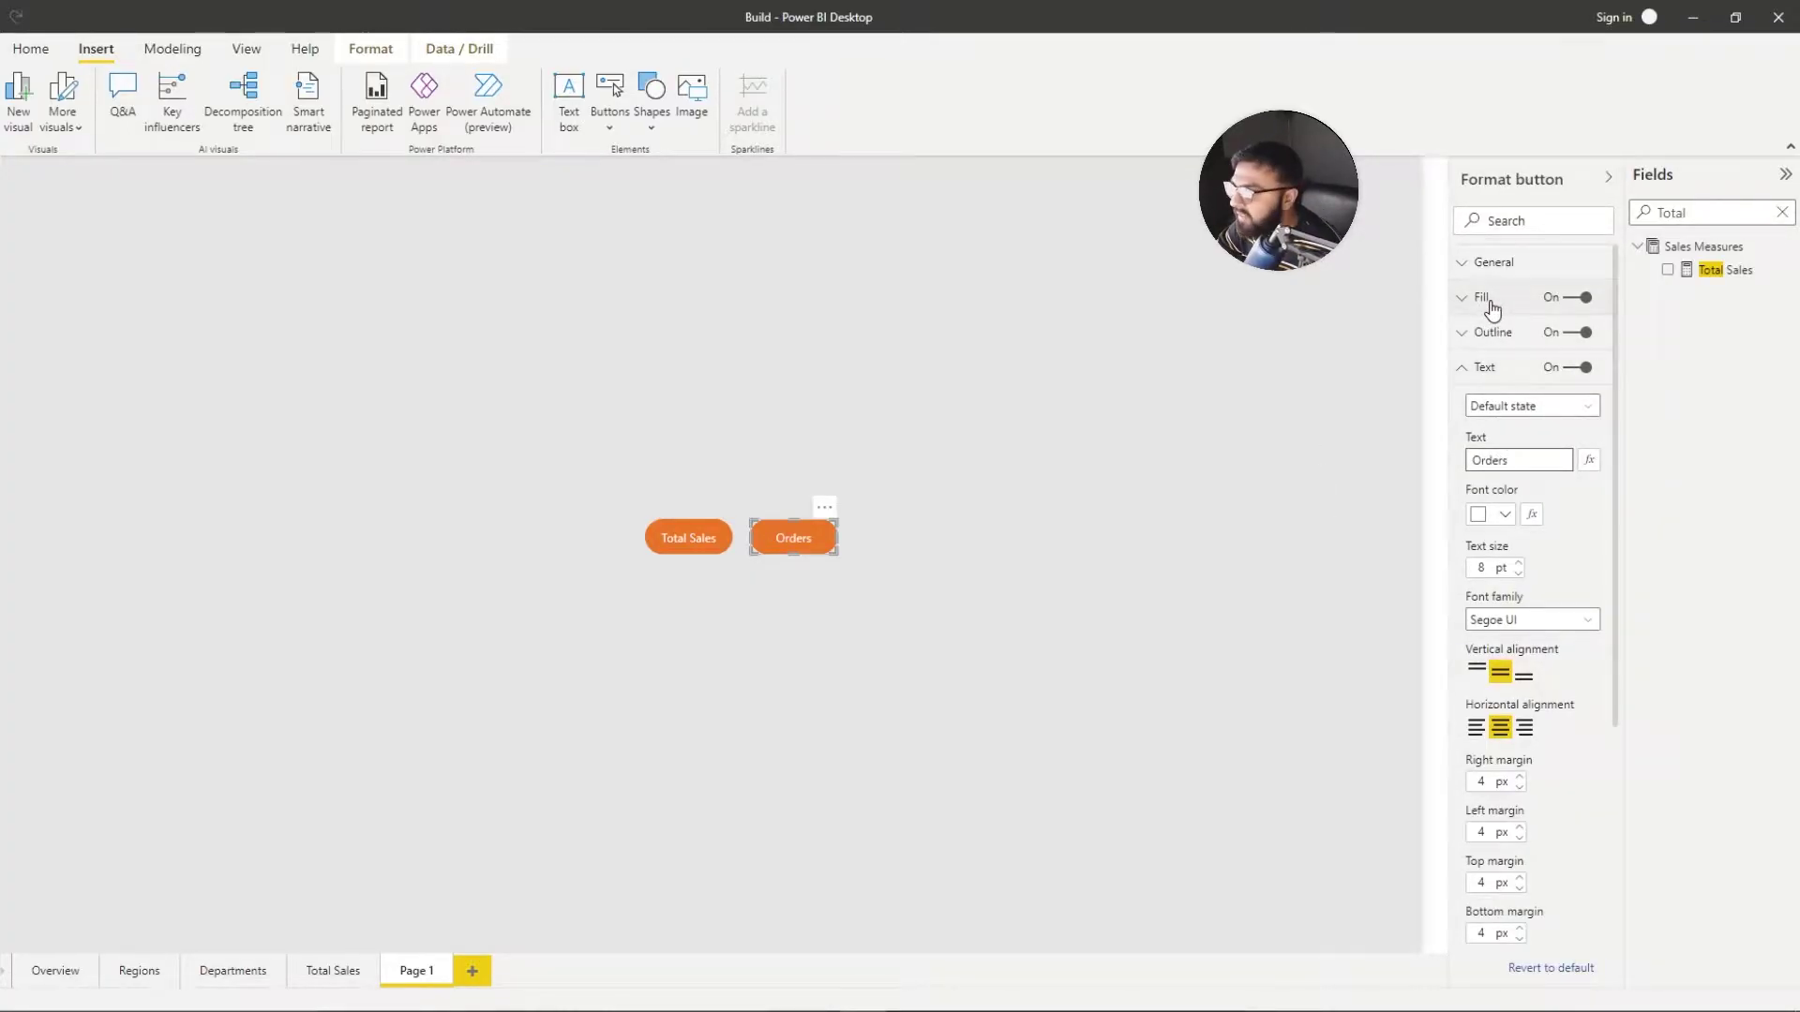
Step: Set the Orders button's default-state fill transparency to 65%
{"action": "left_click", "coordinate": [1485, 298]}
{"action": "left_click_drag", "start_coordinate": [1552, 451], "coordinate": [1556, 451]}
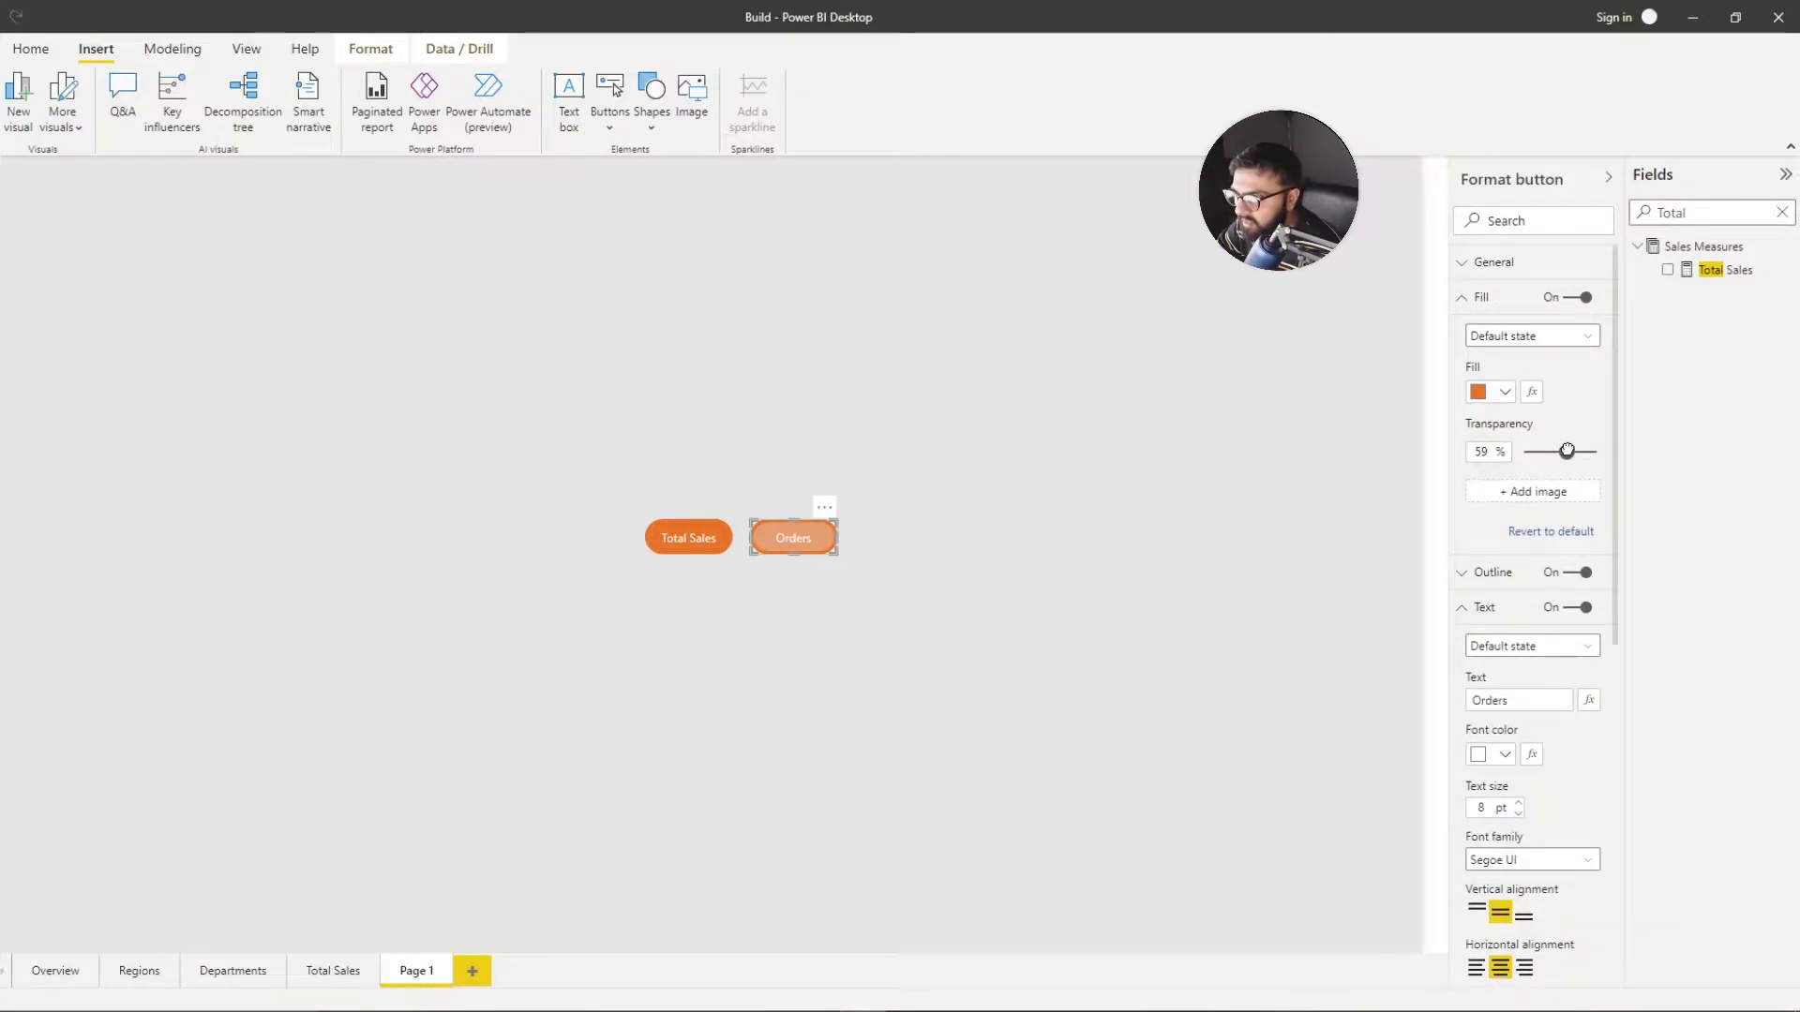
{"action": "left_click", "coordinate": [1136, 415]}
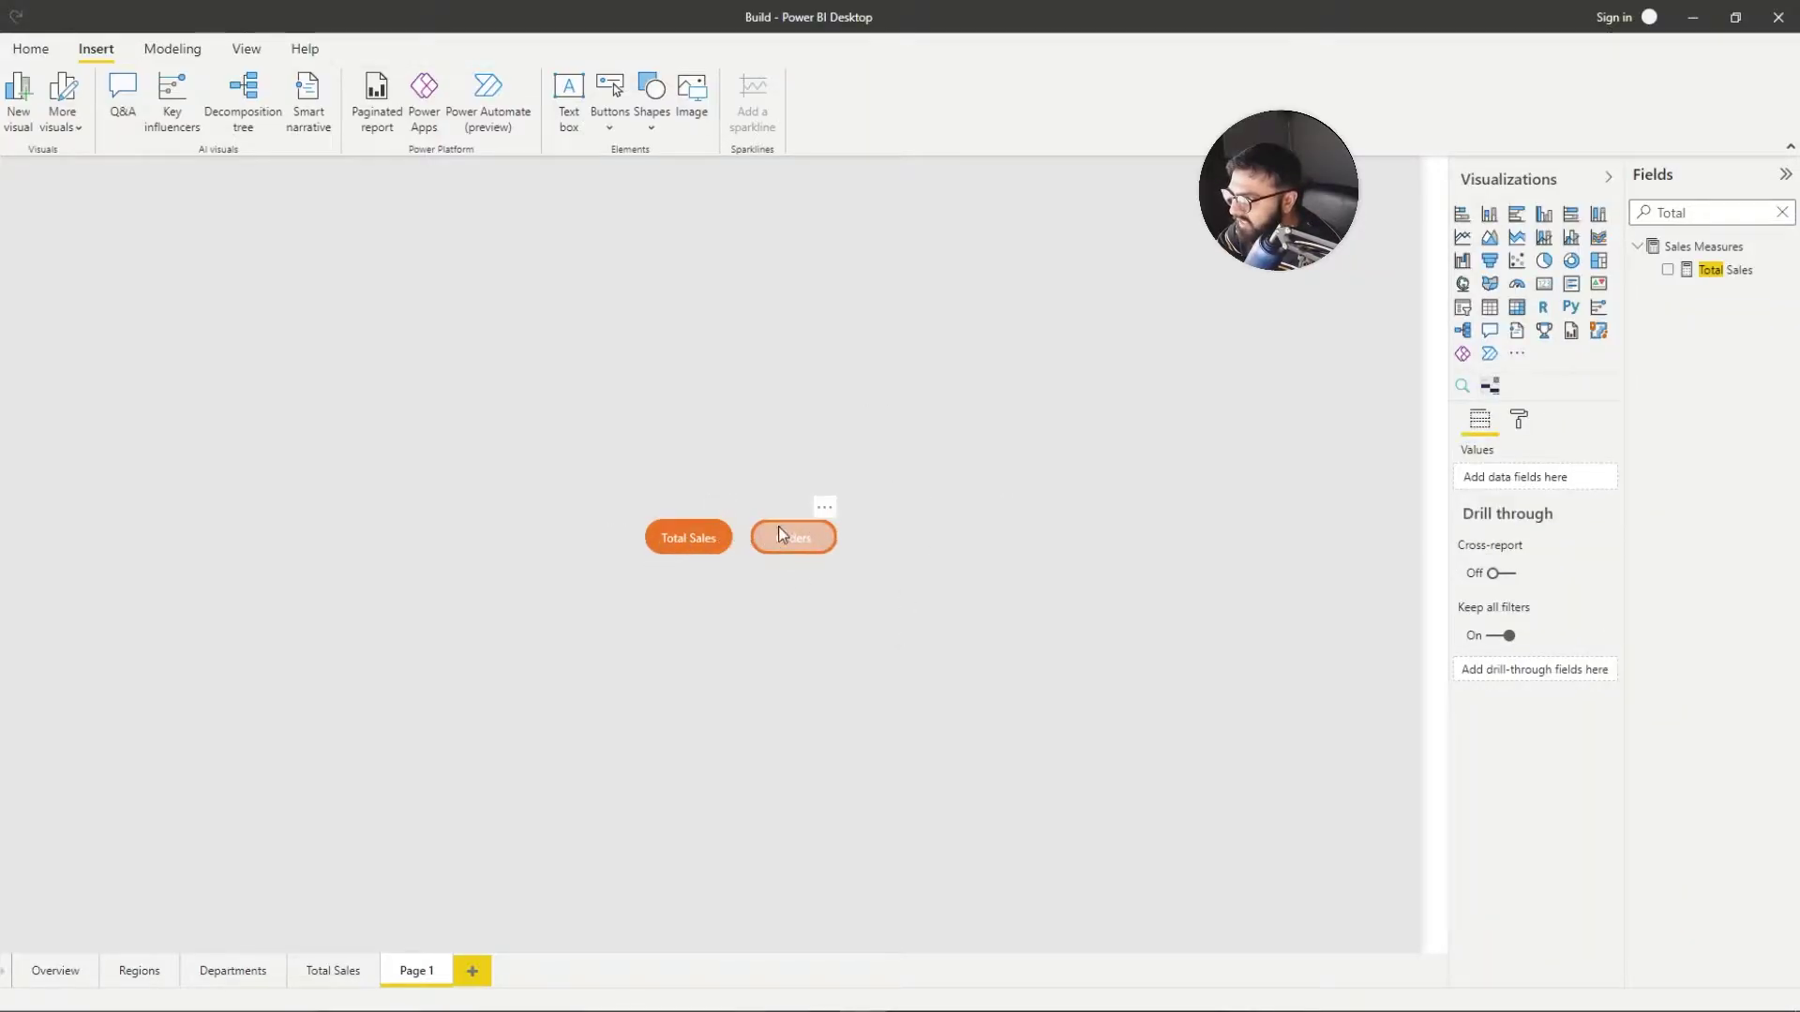
Step: Set the Orders button's fill transparency to 0% for the On hover state
{"action": "left_click", "coordinate": [799, 546]}
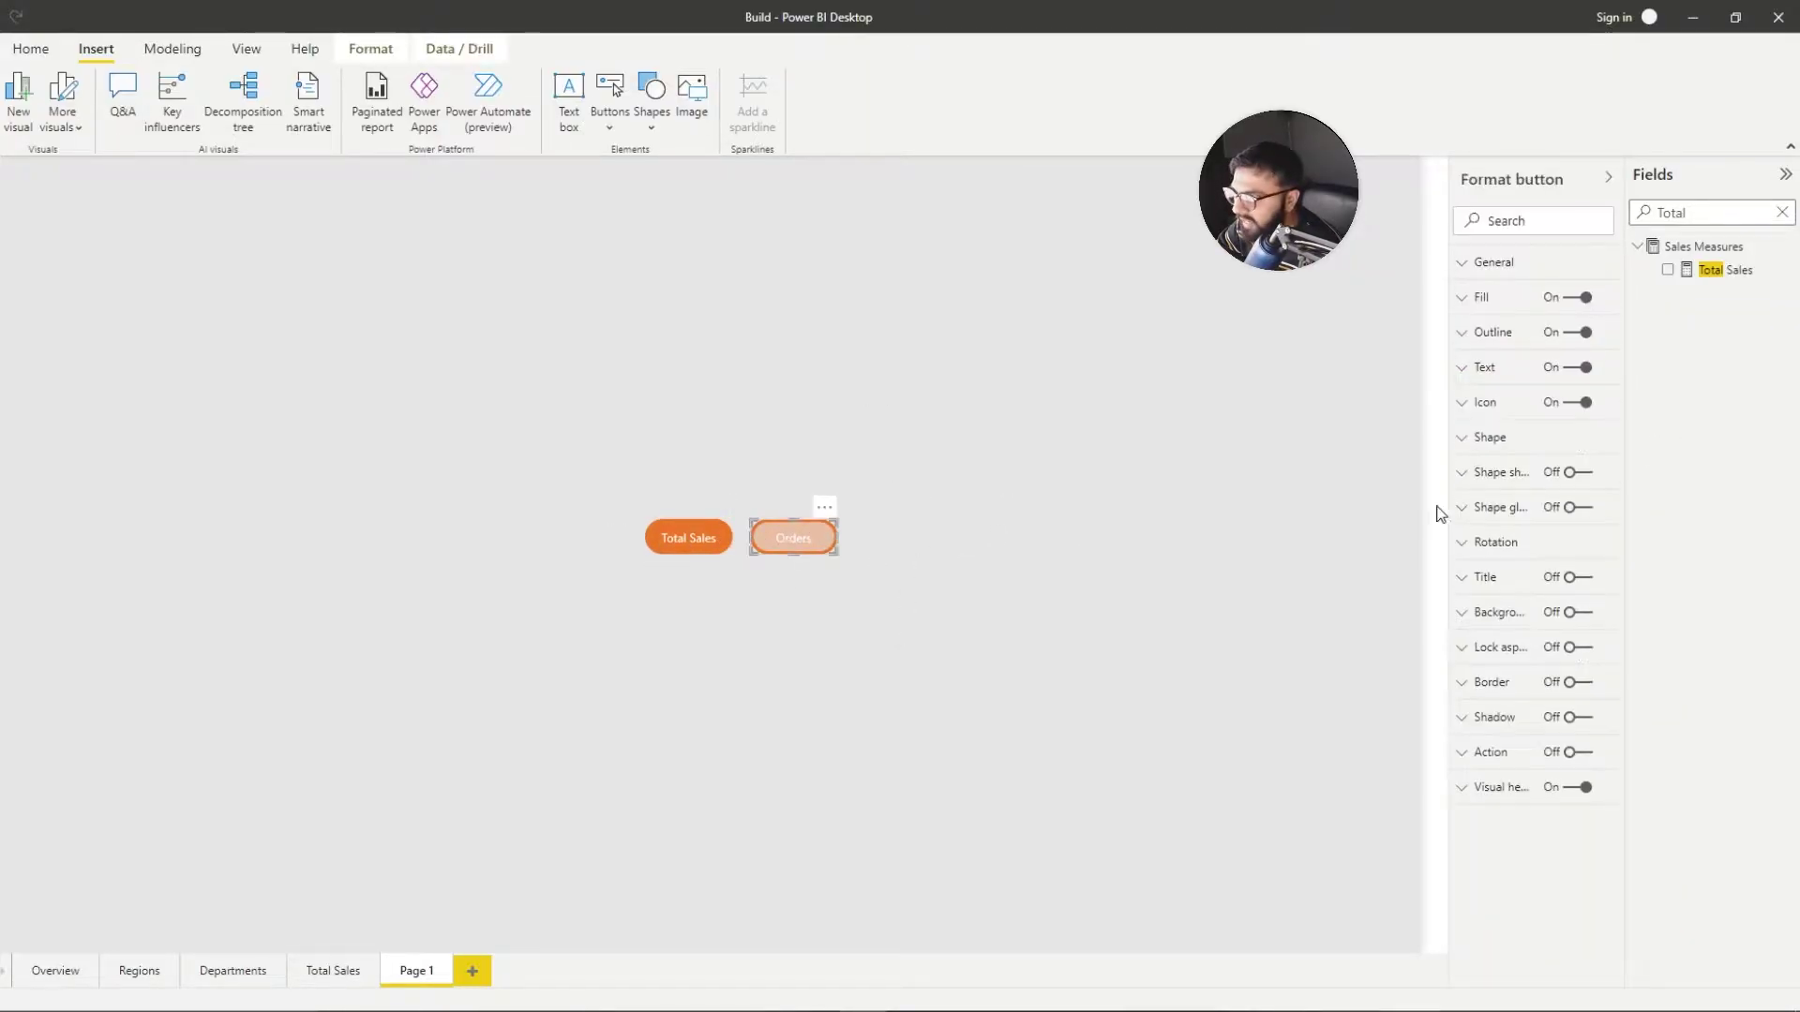
{"action": "left_click", "coordinate": [1482, 297]}
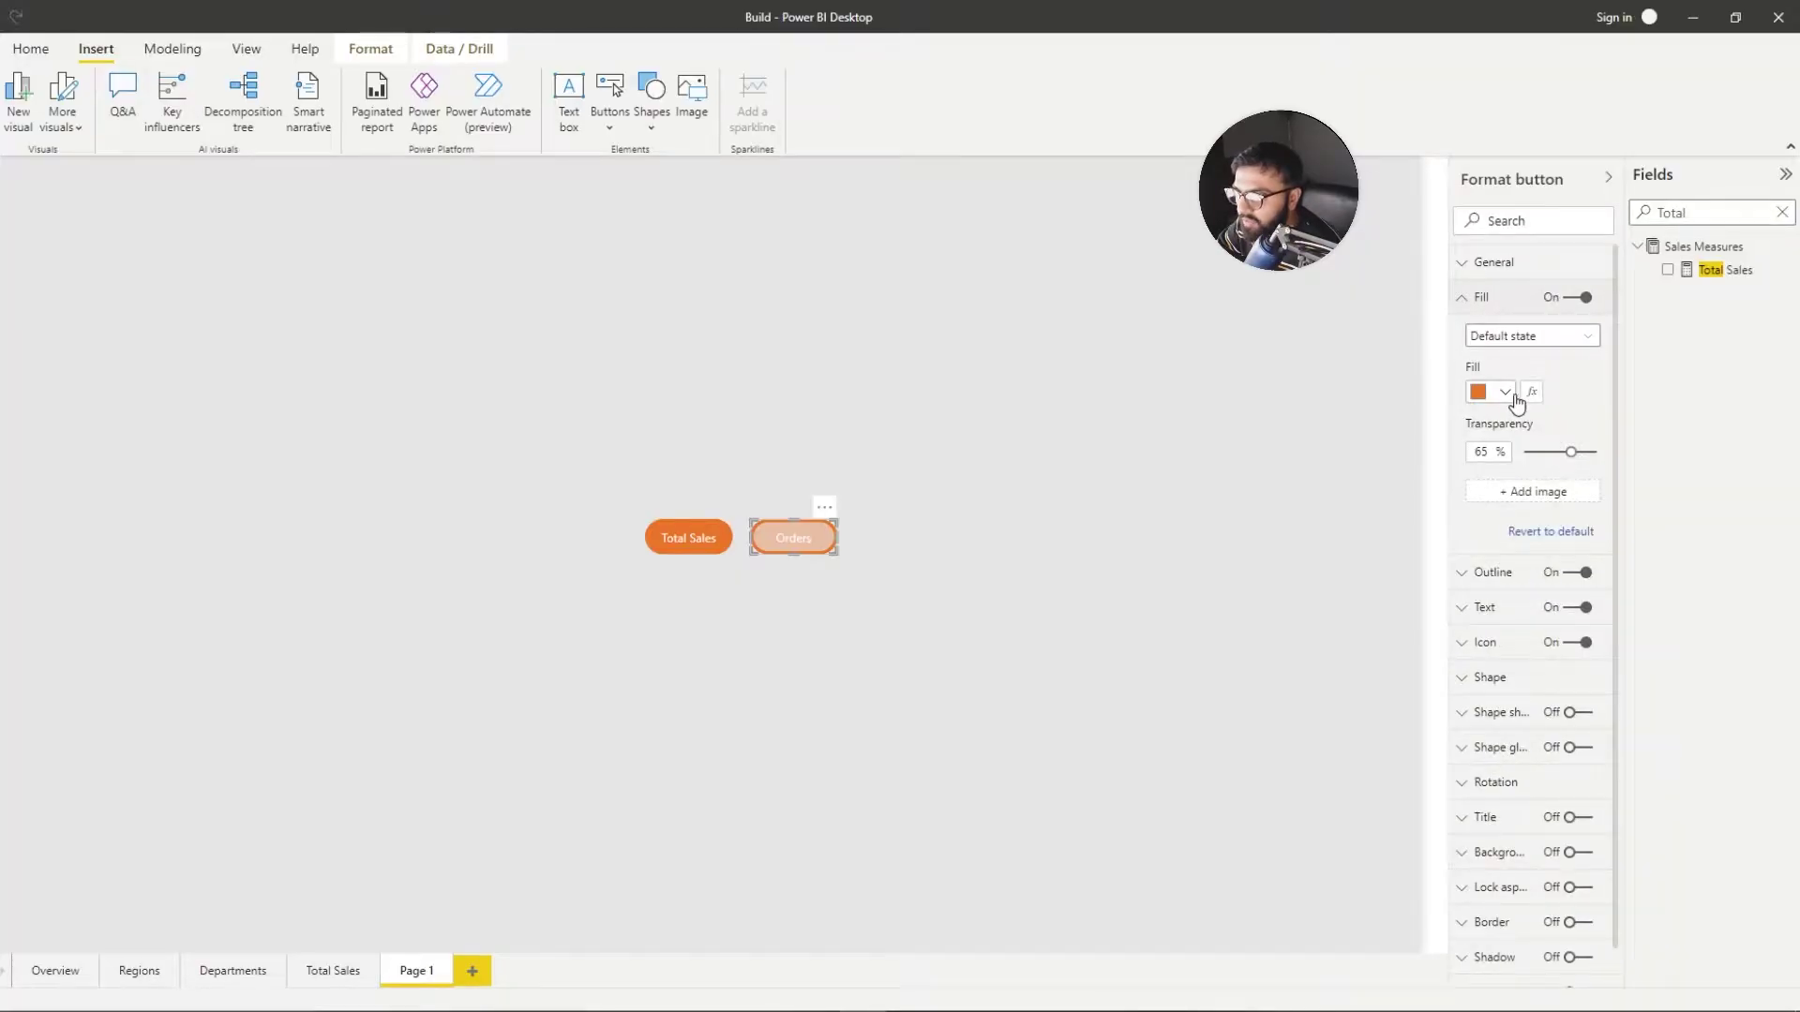
{"action": "left_click", "coordinate": [1481, 335]}
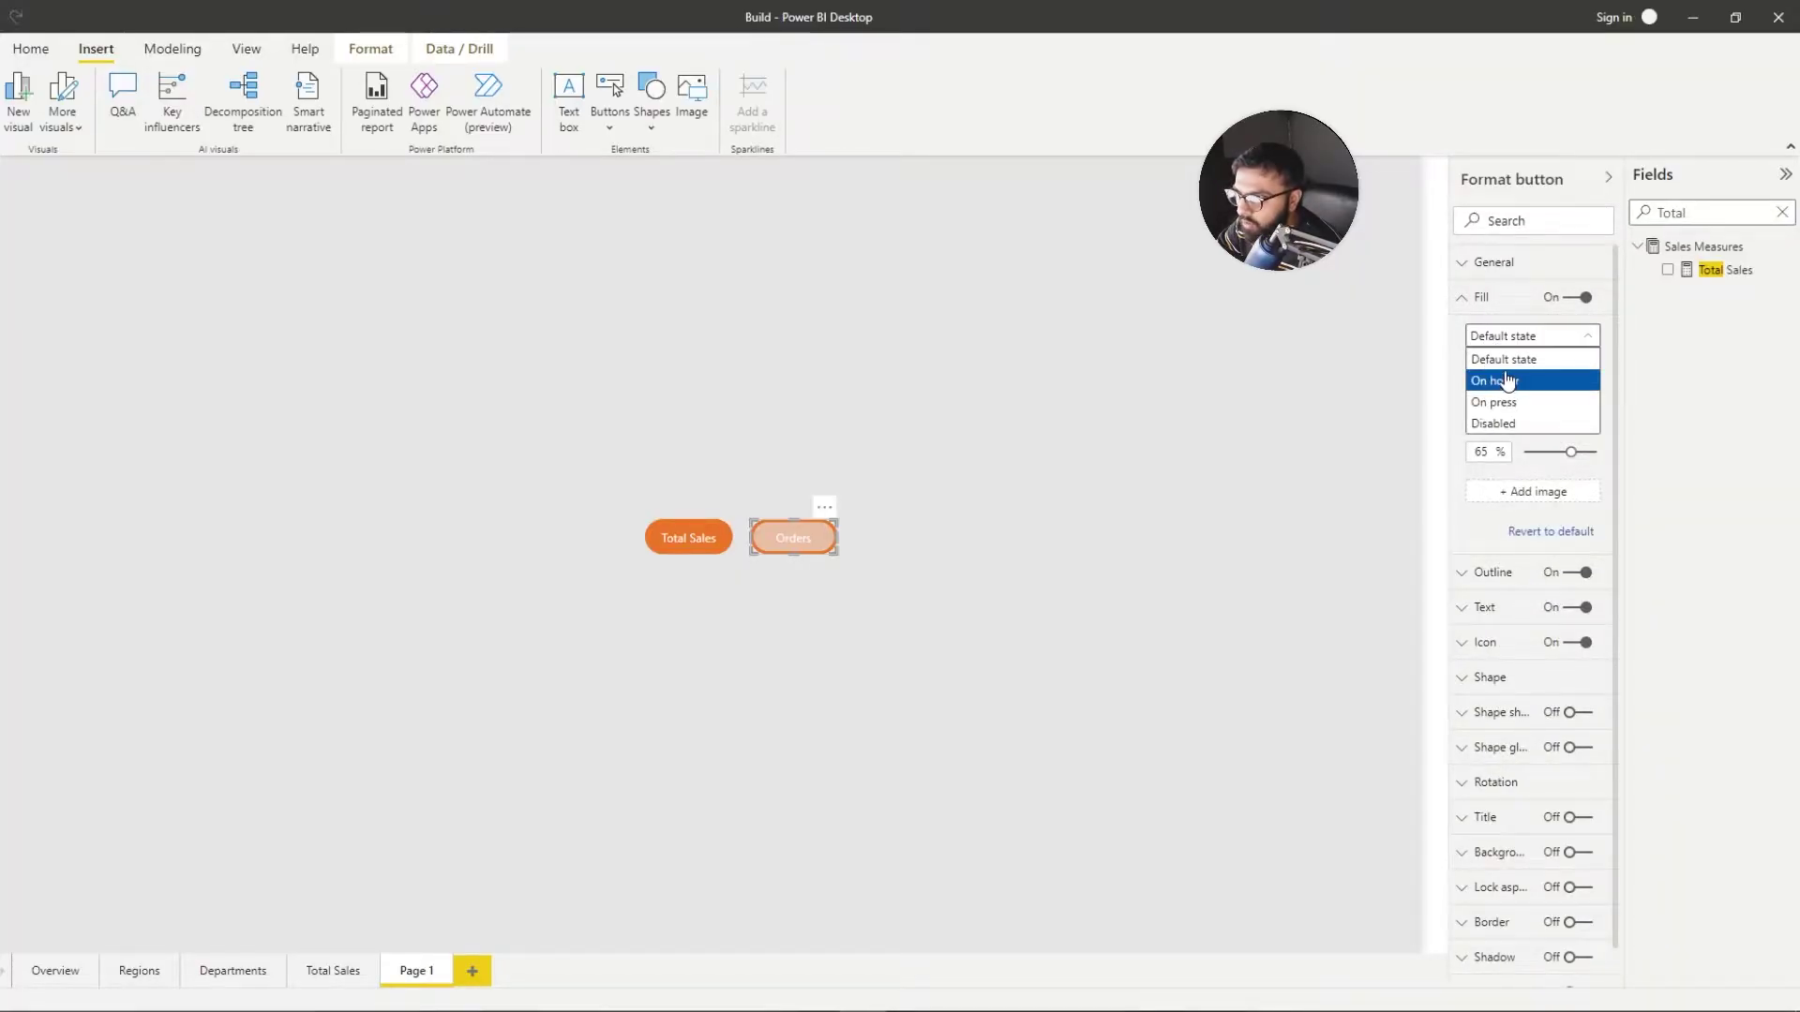
{"action": "left_click", "coordinate": [1490, 378]}
{"action": "left_click_drag", "start_coordinate": [1542, 452], "coordinate": [1430, 450]}
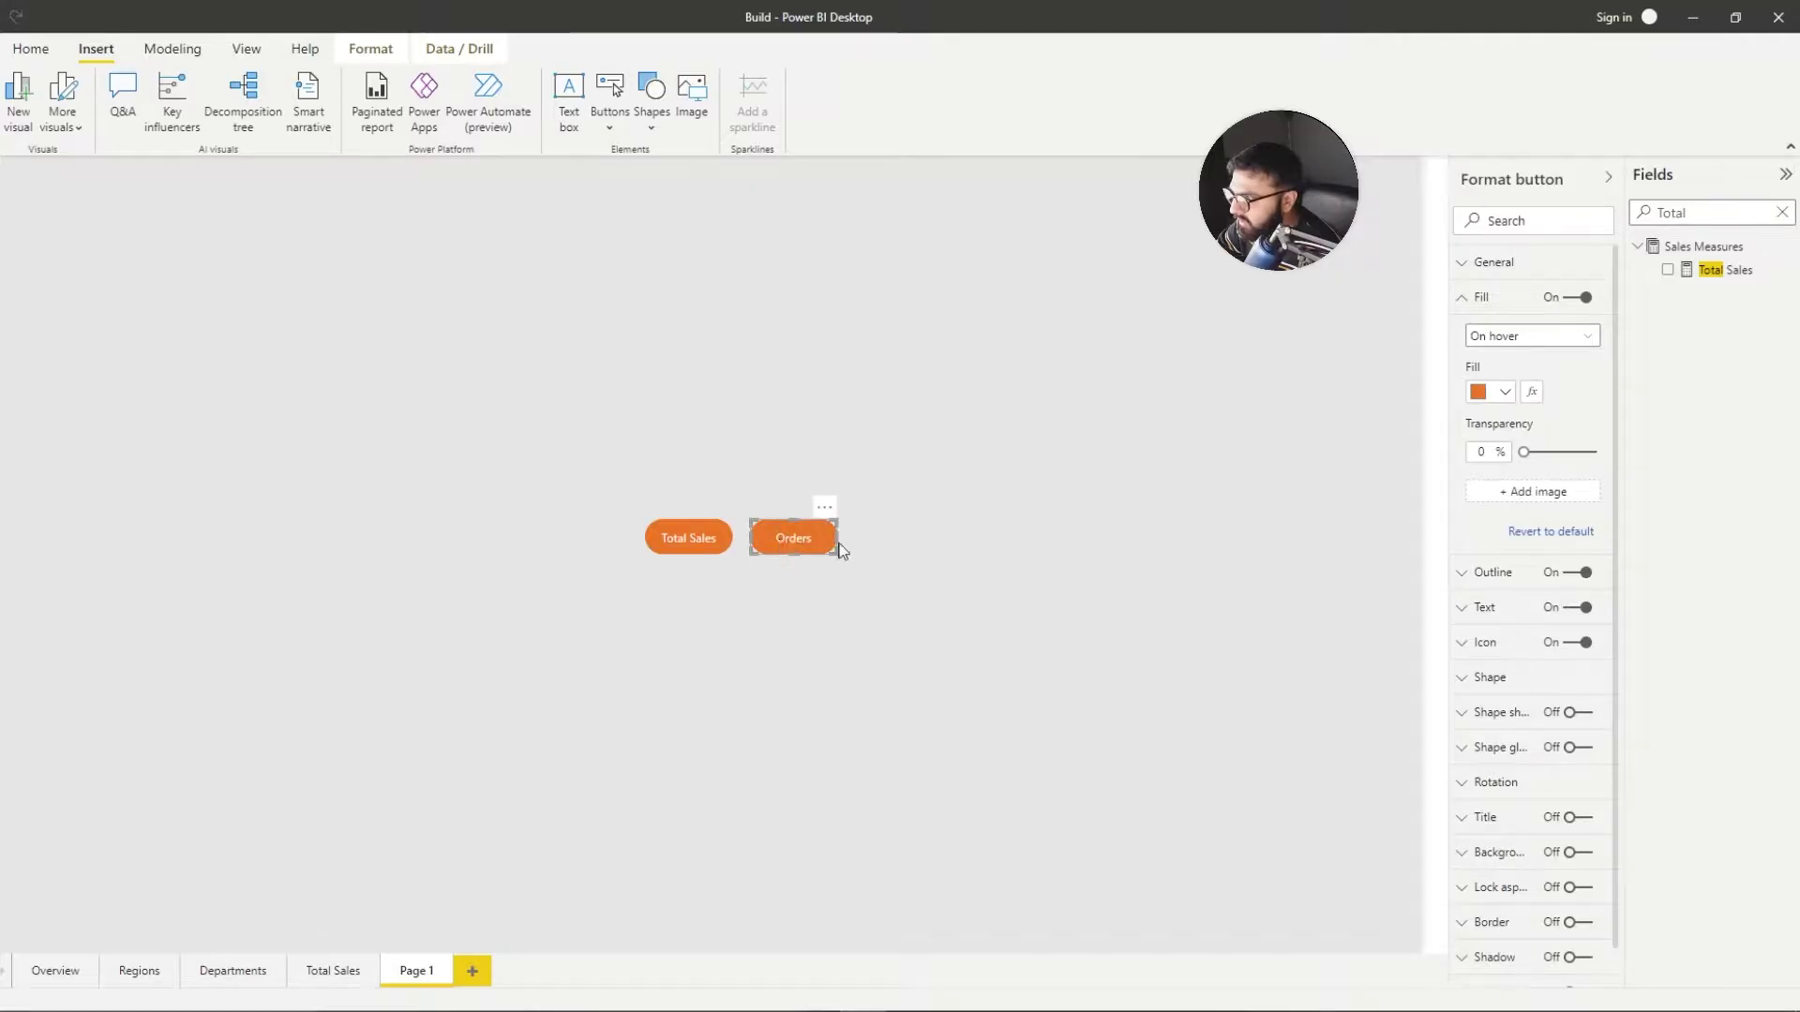
{"action": "left_click", "coordinate": [813, 638]}
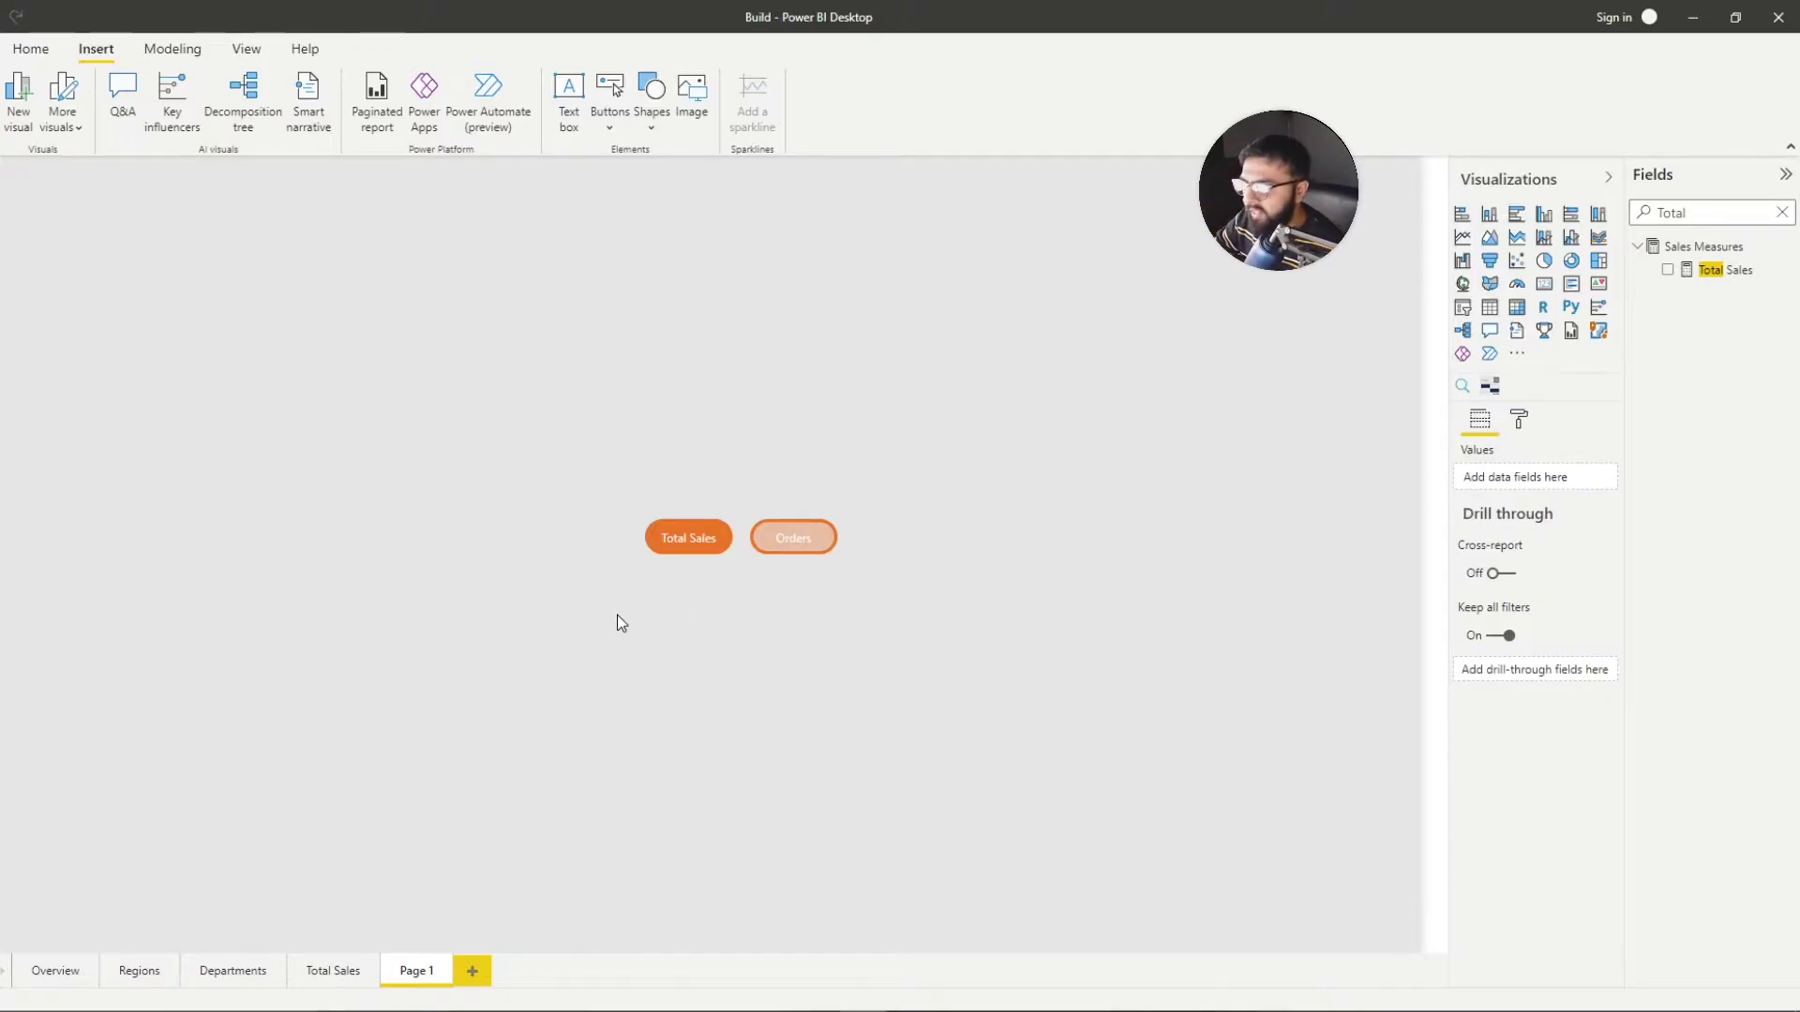
Step: Copy the stacked column chart of orders from the Total Sales page and paste it on Page 1 beneath the two buttons
{"action": "left_click", "coordinate": [355, 961]}
{"action": "left_click", "coordinate": [468, 847]}
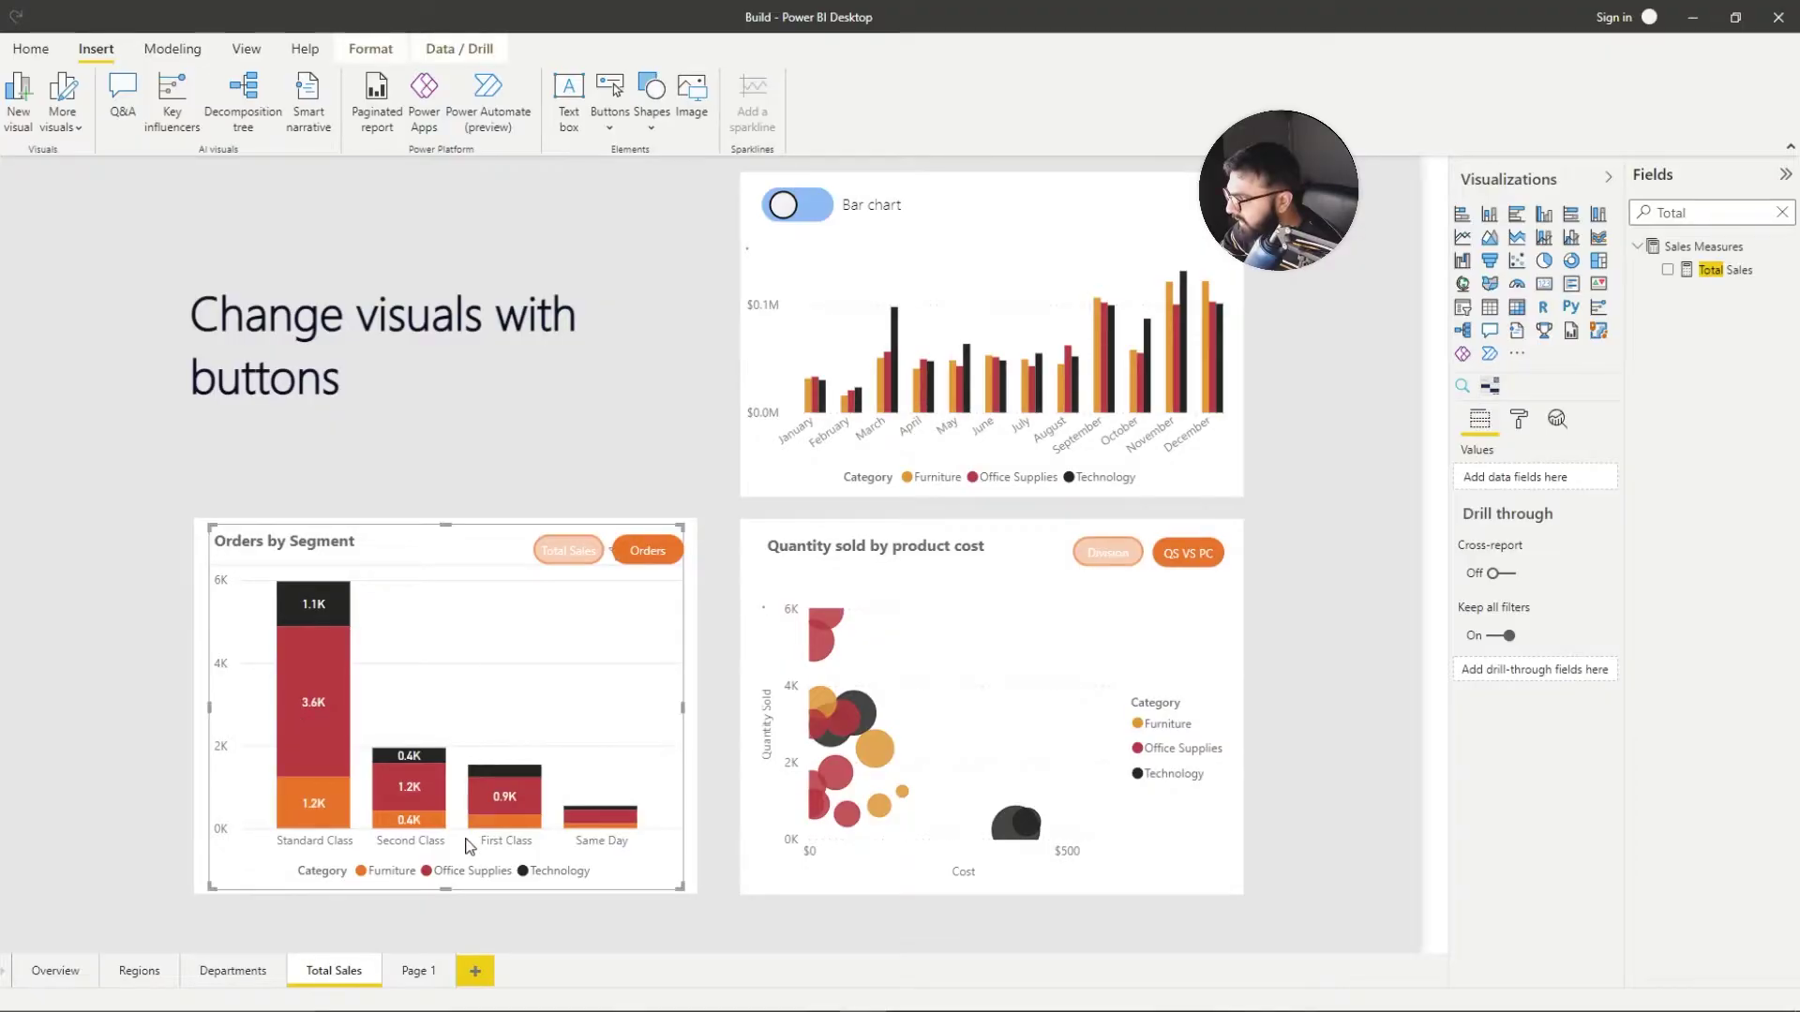
{"action": "left_click", "coordinate": [470, 750]}
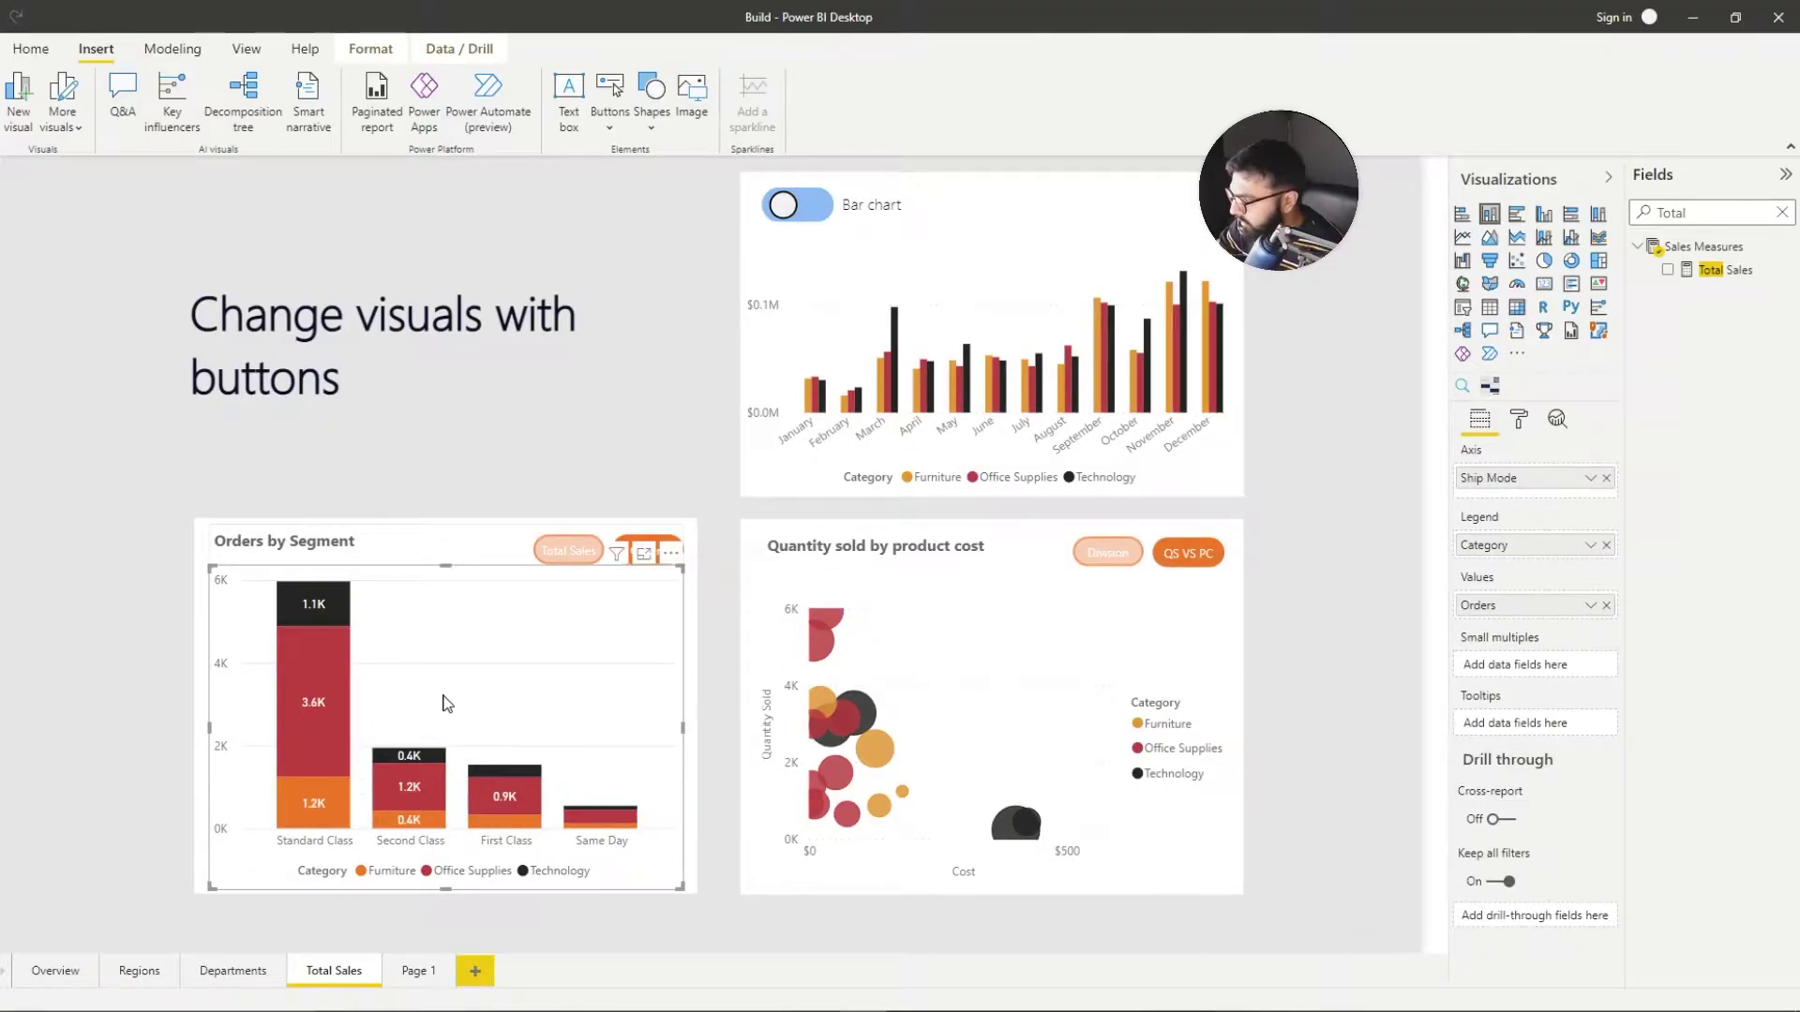
{"action": "left_click", "coordinate": [418, 971]}
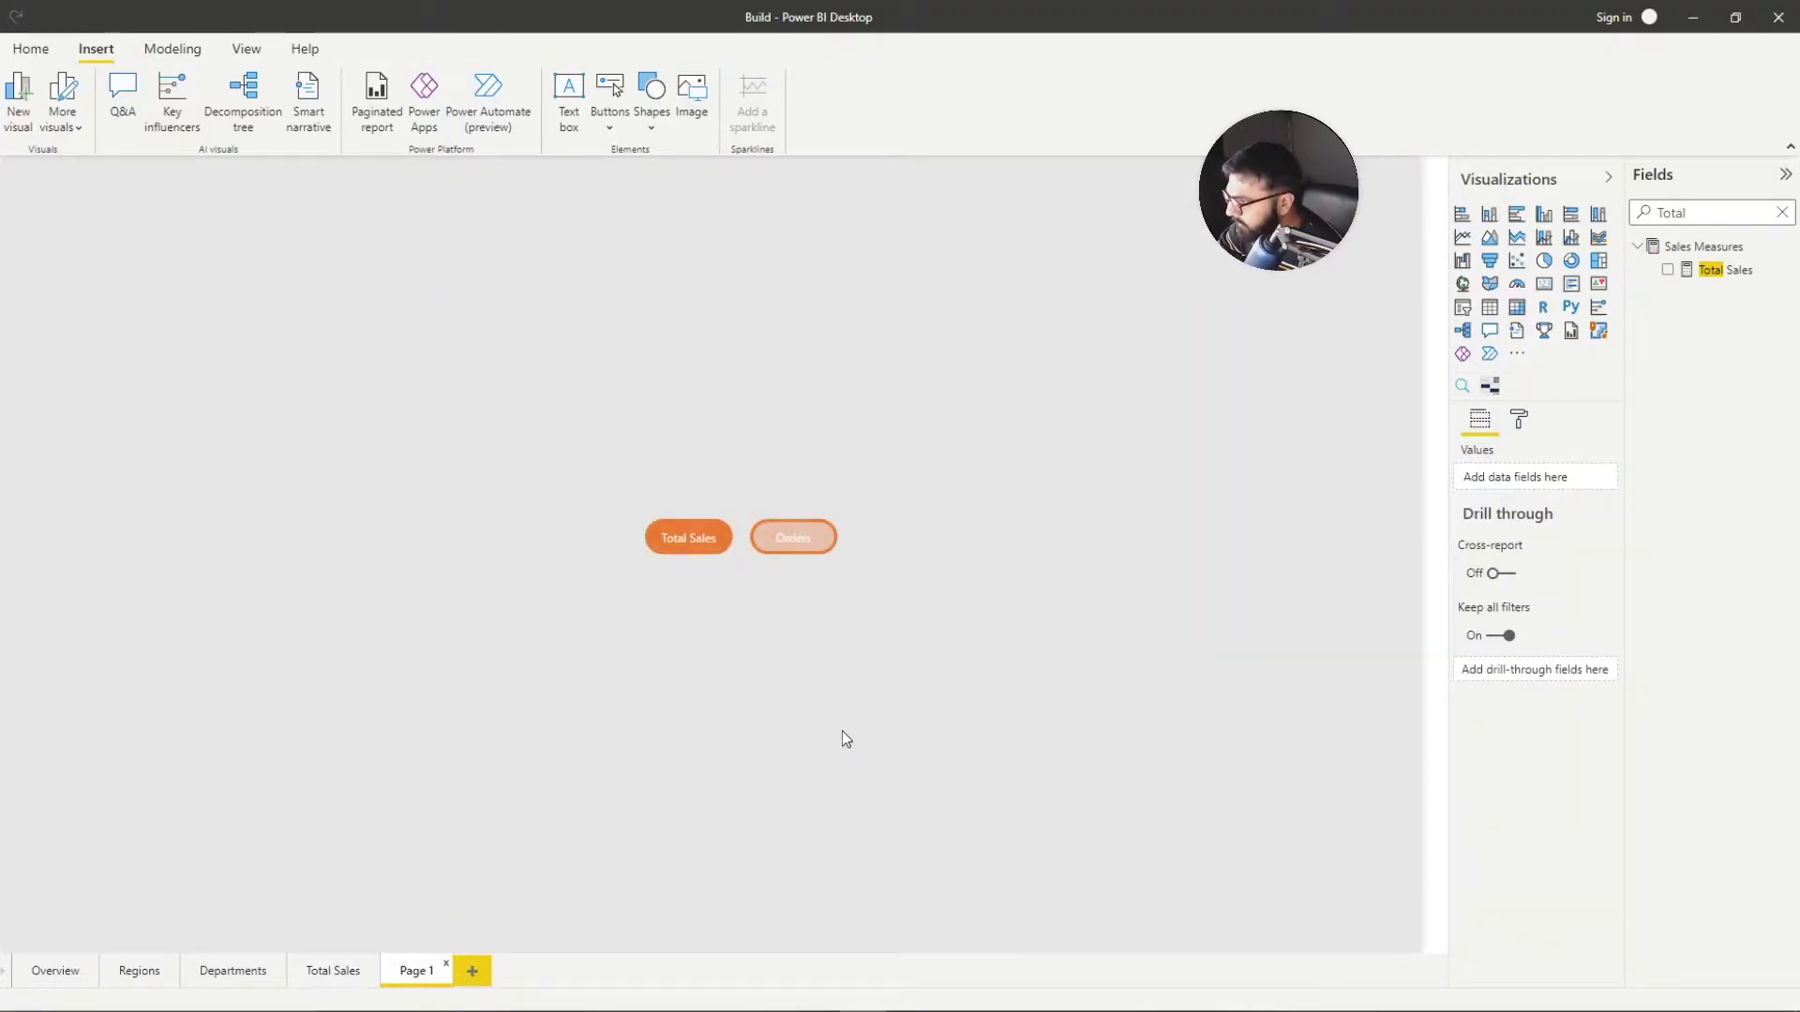
{"action": "key", "text": "ctrl+v"}
{"action": "left_click_drag", "start_coordinate": [299, 507], "coordinate": [663, 887]}
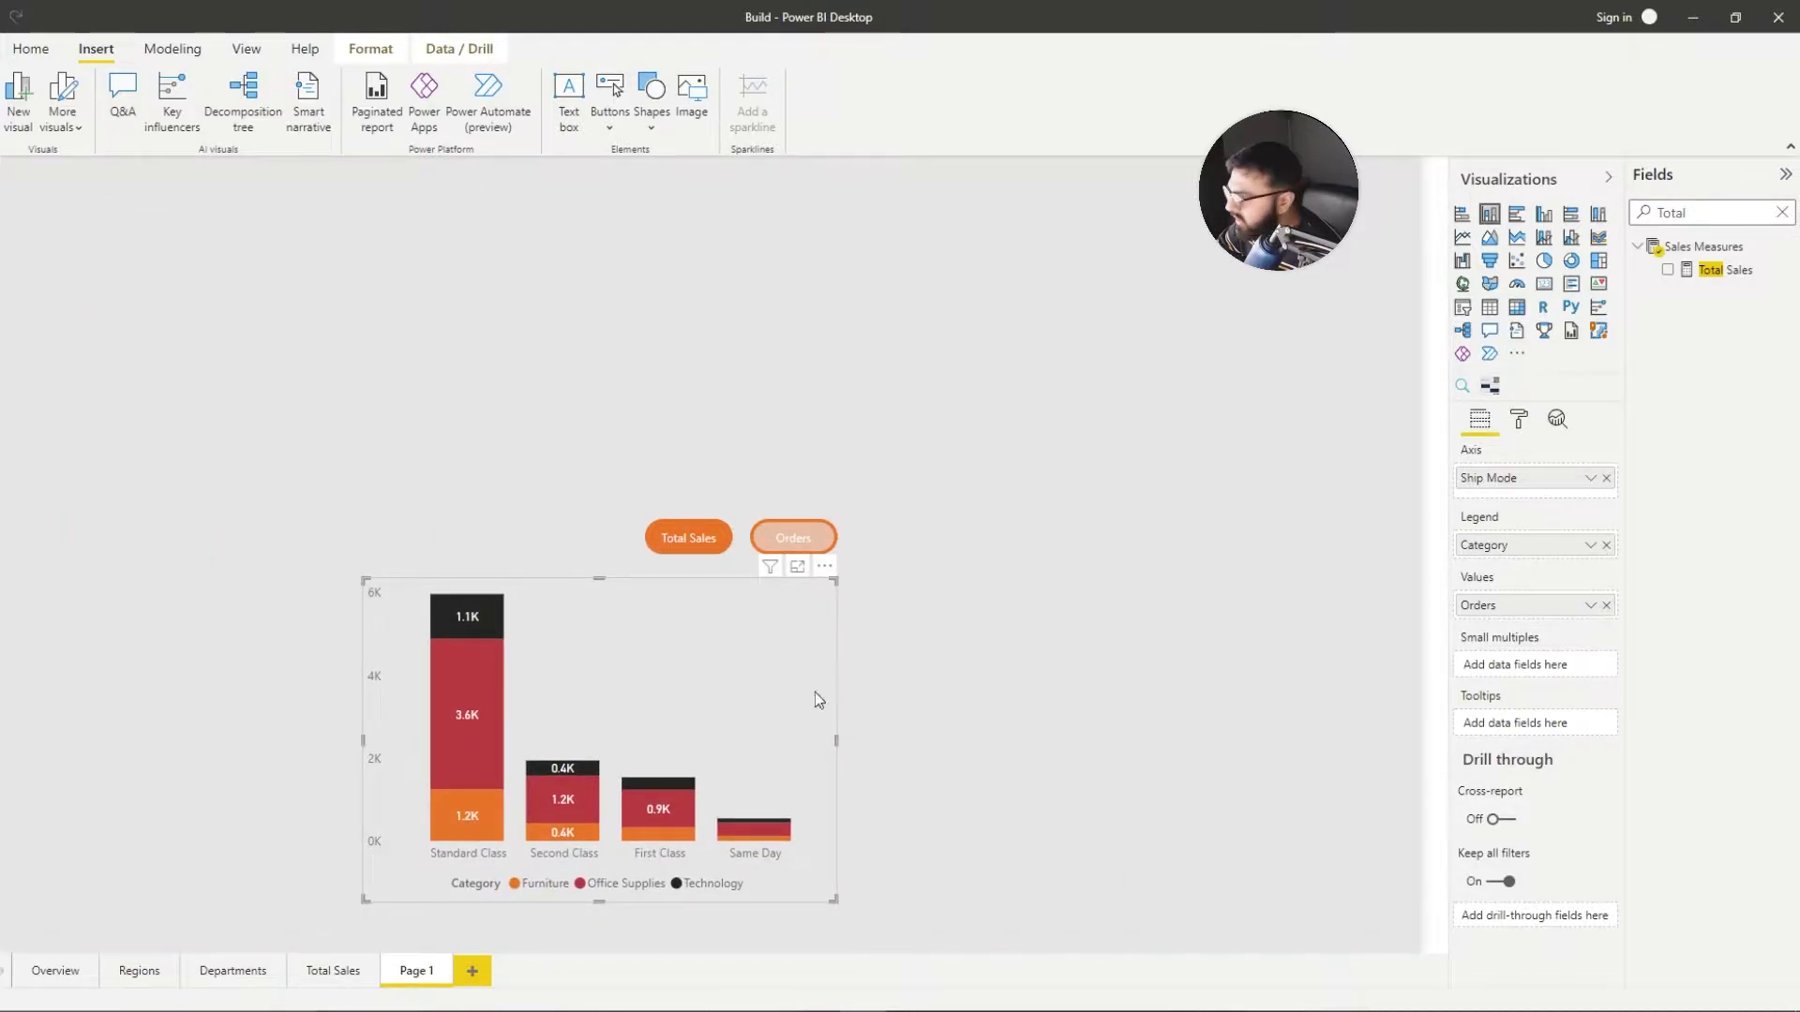
Step: Replace the Orders measure in the pasted chart's values with the Total Sales measure
{"action": "left_click", "coordinate": [1606, 605]}
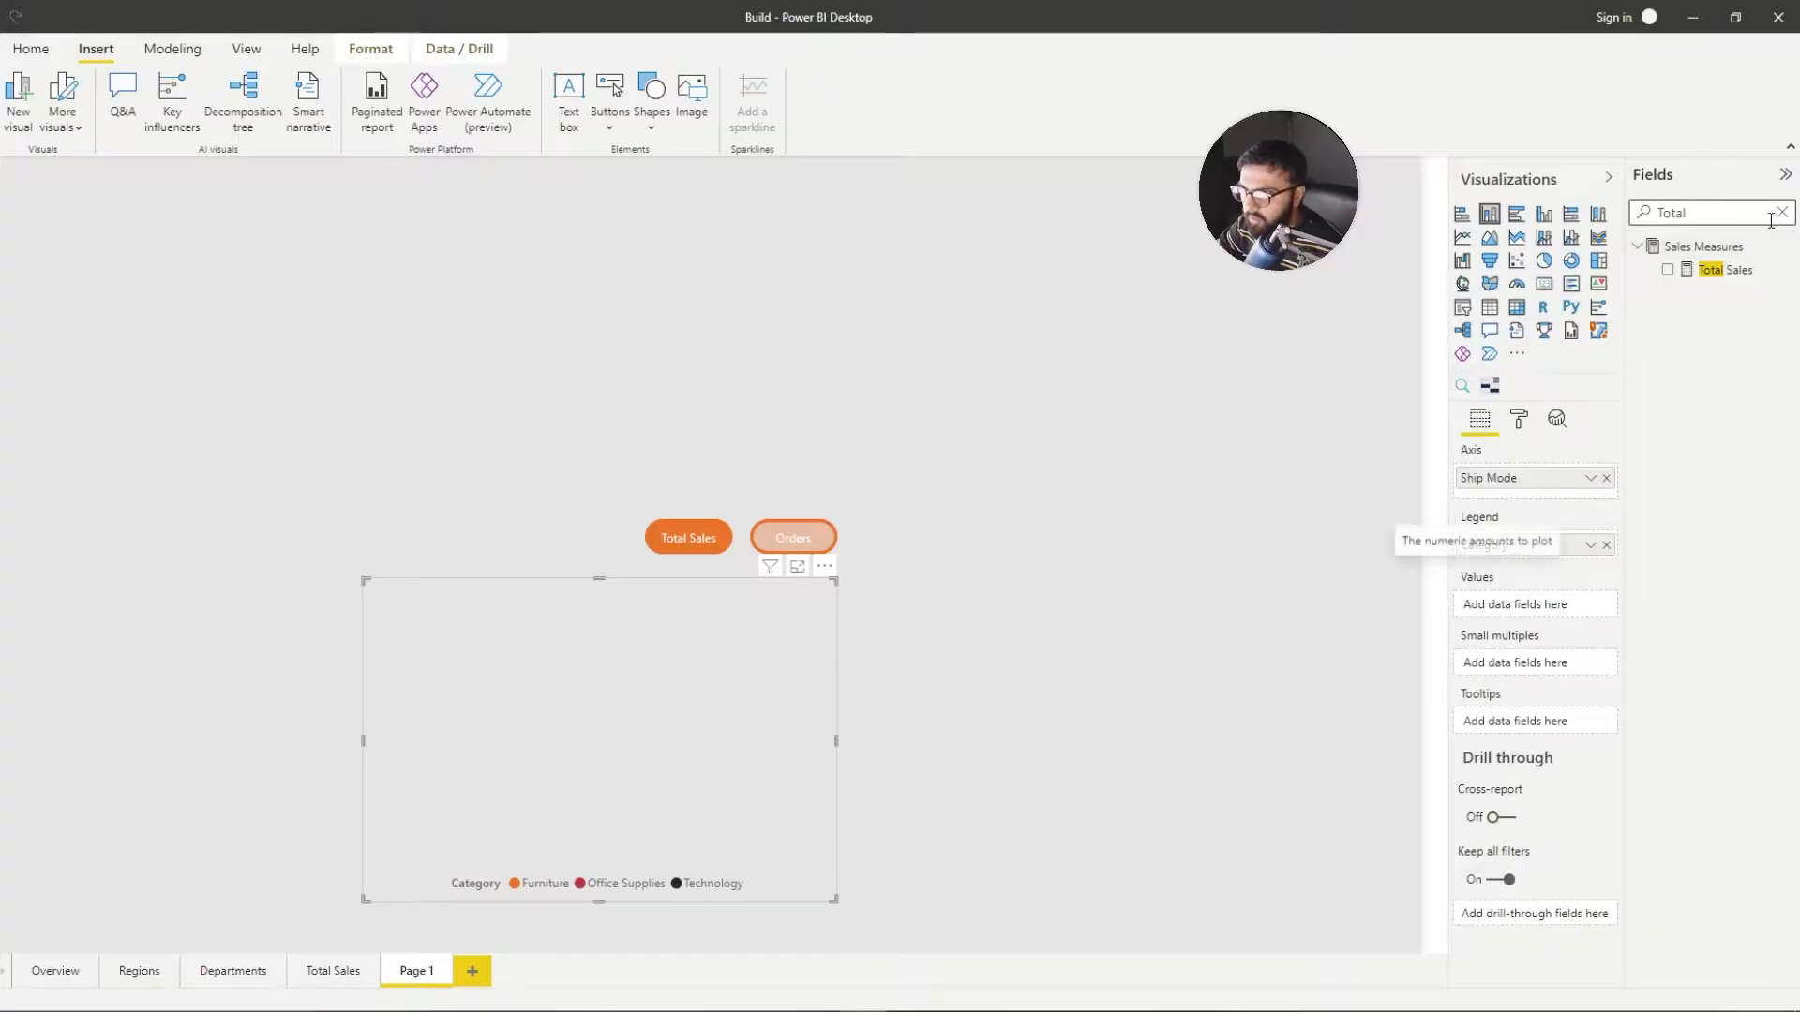
{"action": "left_click", "coordinate": [1782, 212]}
{"action": "type", "text": "Sales"}
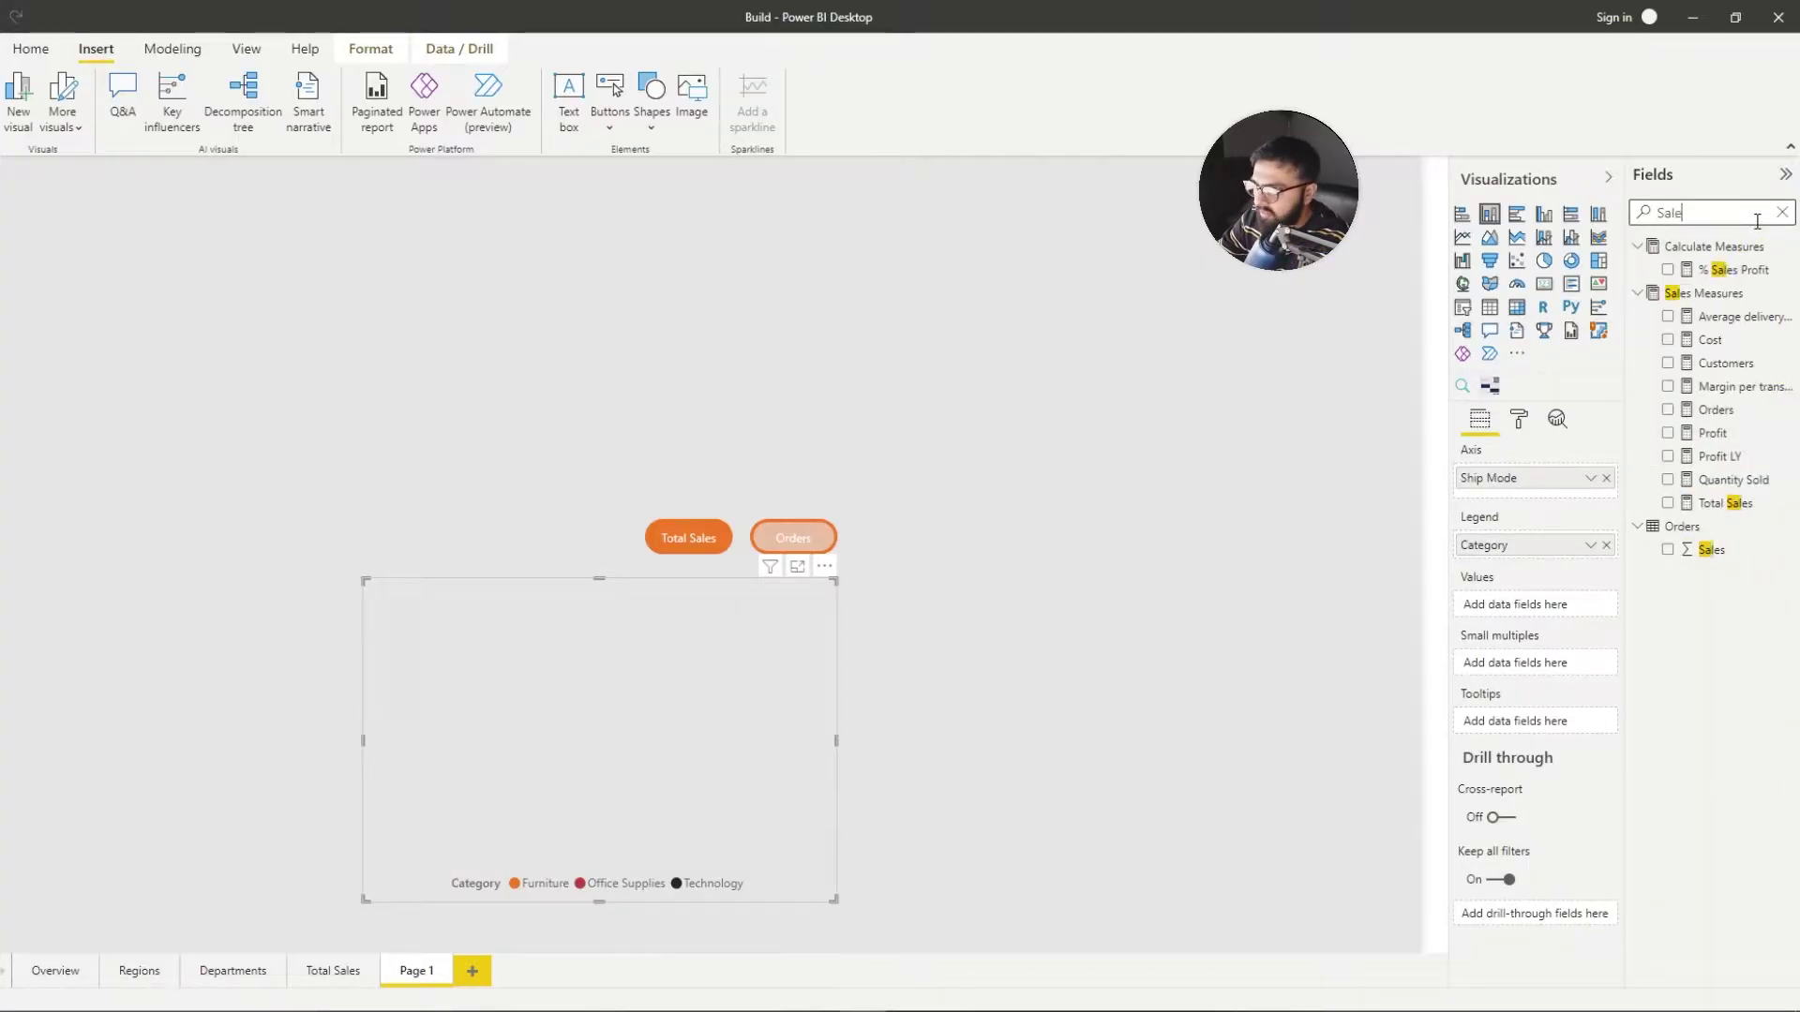
{"action": "left_click", "coordinate": [1688, 480]}
{"action": "left_click", "coordinate": [1667, 503]}
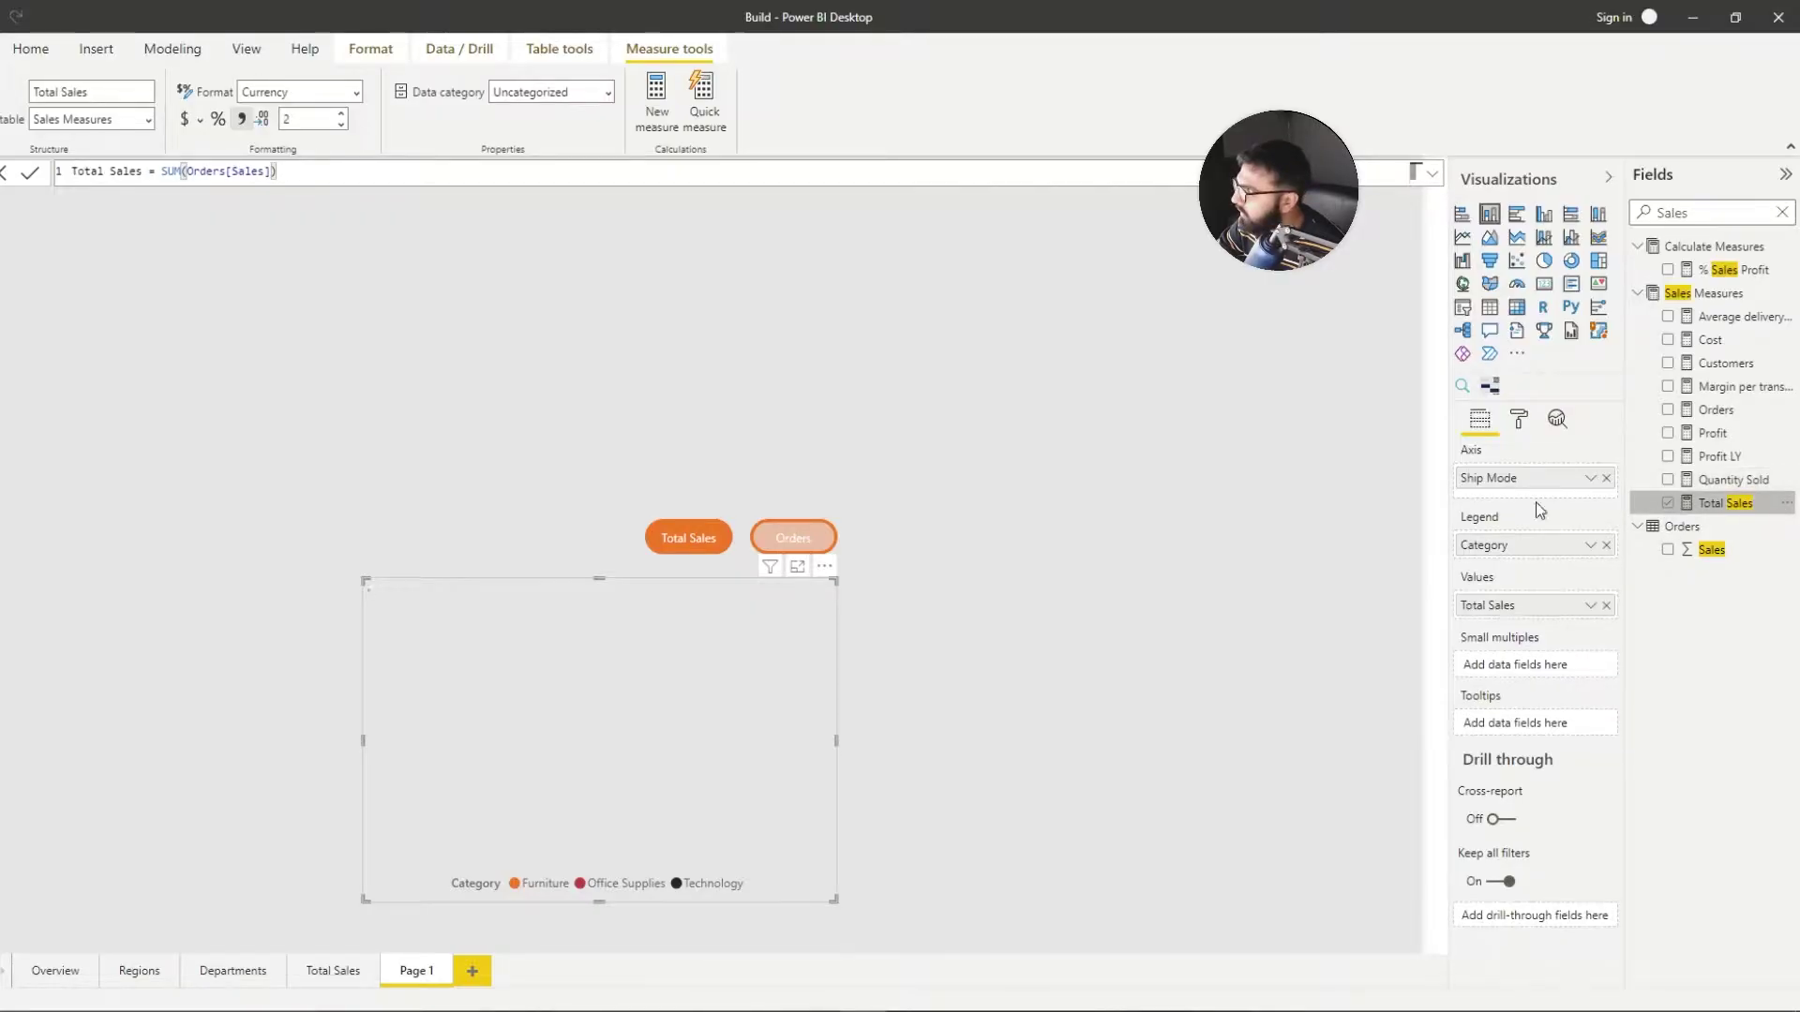
{"action": "left_click", "coordinate": [791, 443]}
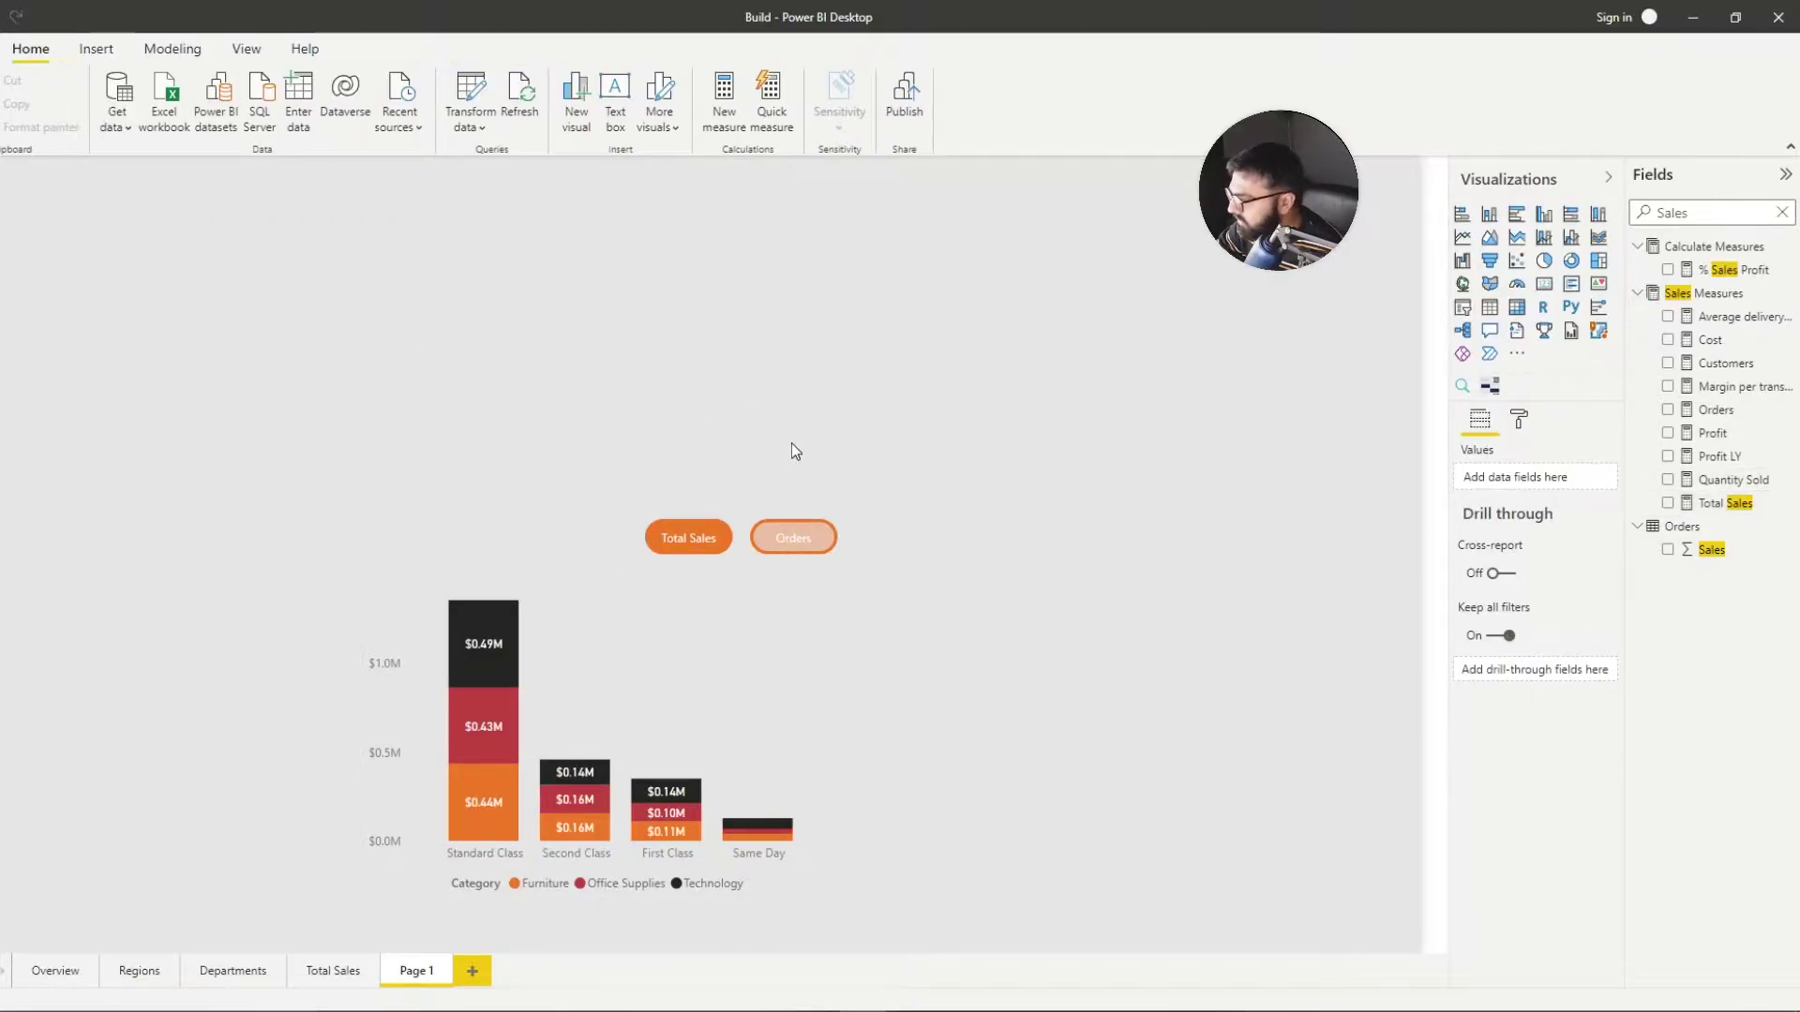
Step: Group the Total Sales button, the Orders button and the column chart together
{"action": "left_click_drag", "start_coordinate": [1078, 296], "coordinate": [295, 934]}
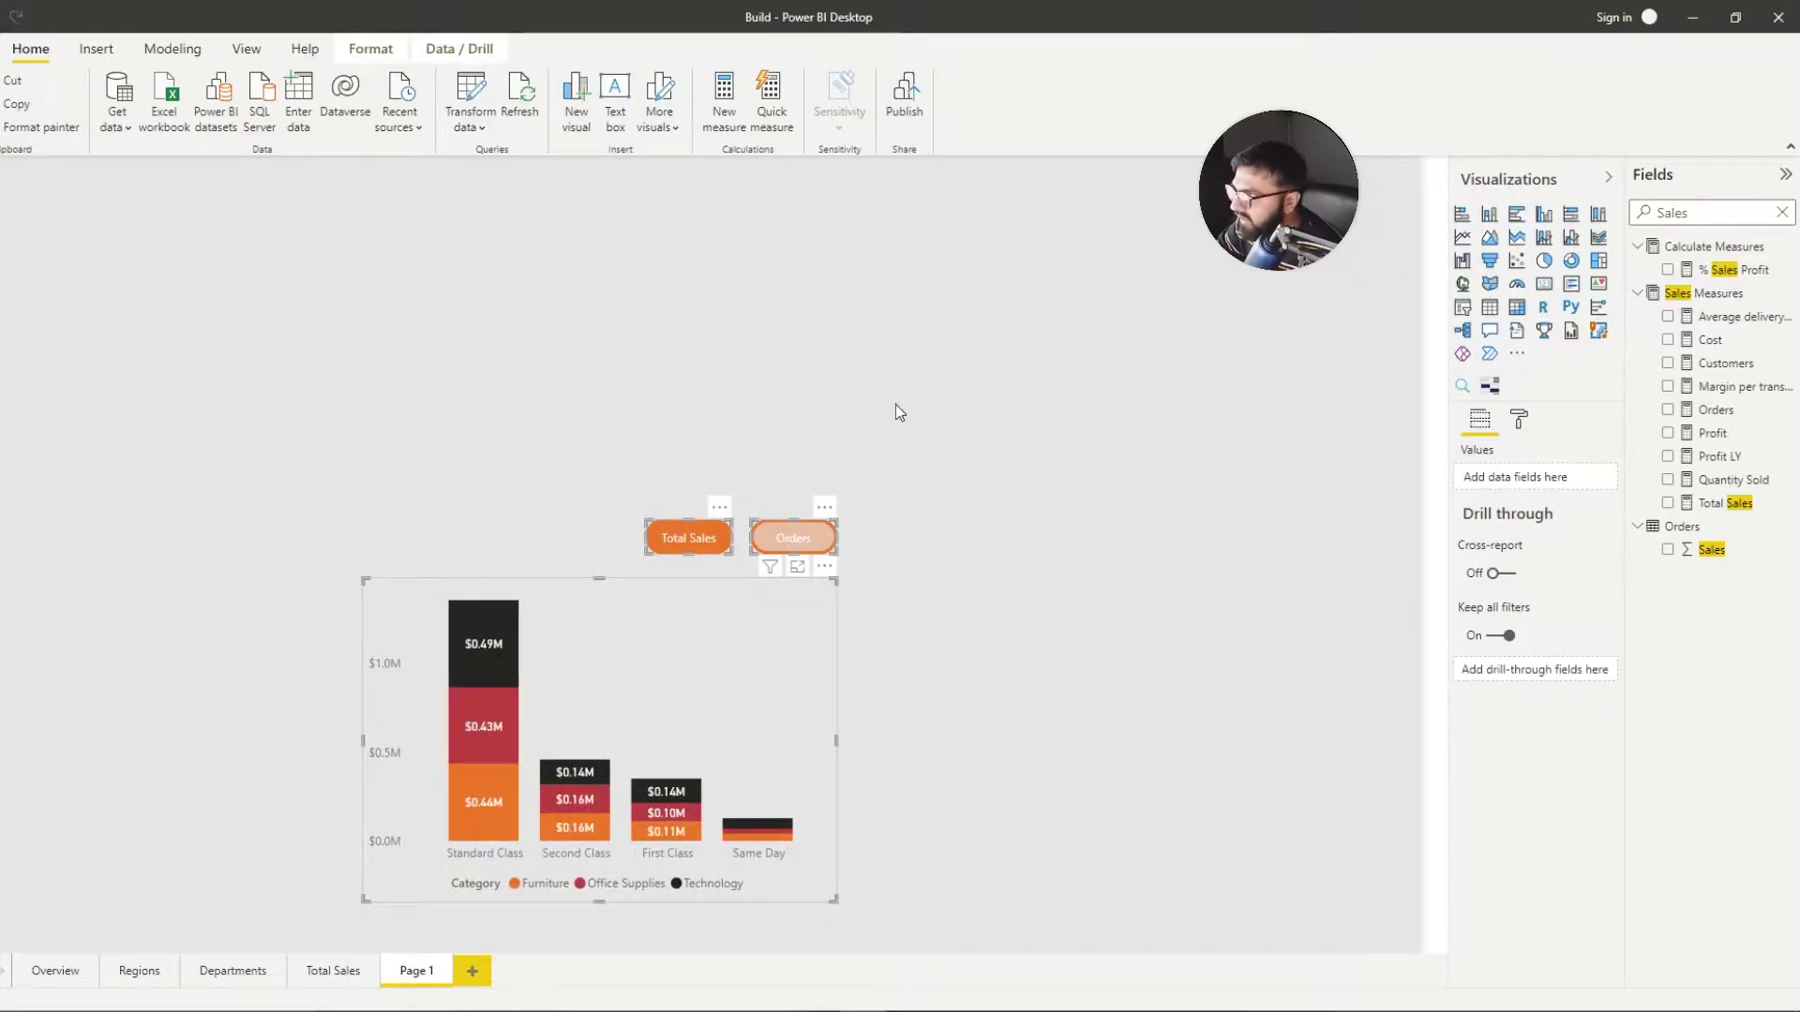
{"action": "left_click", "coordinate": [246, 48]}
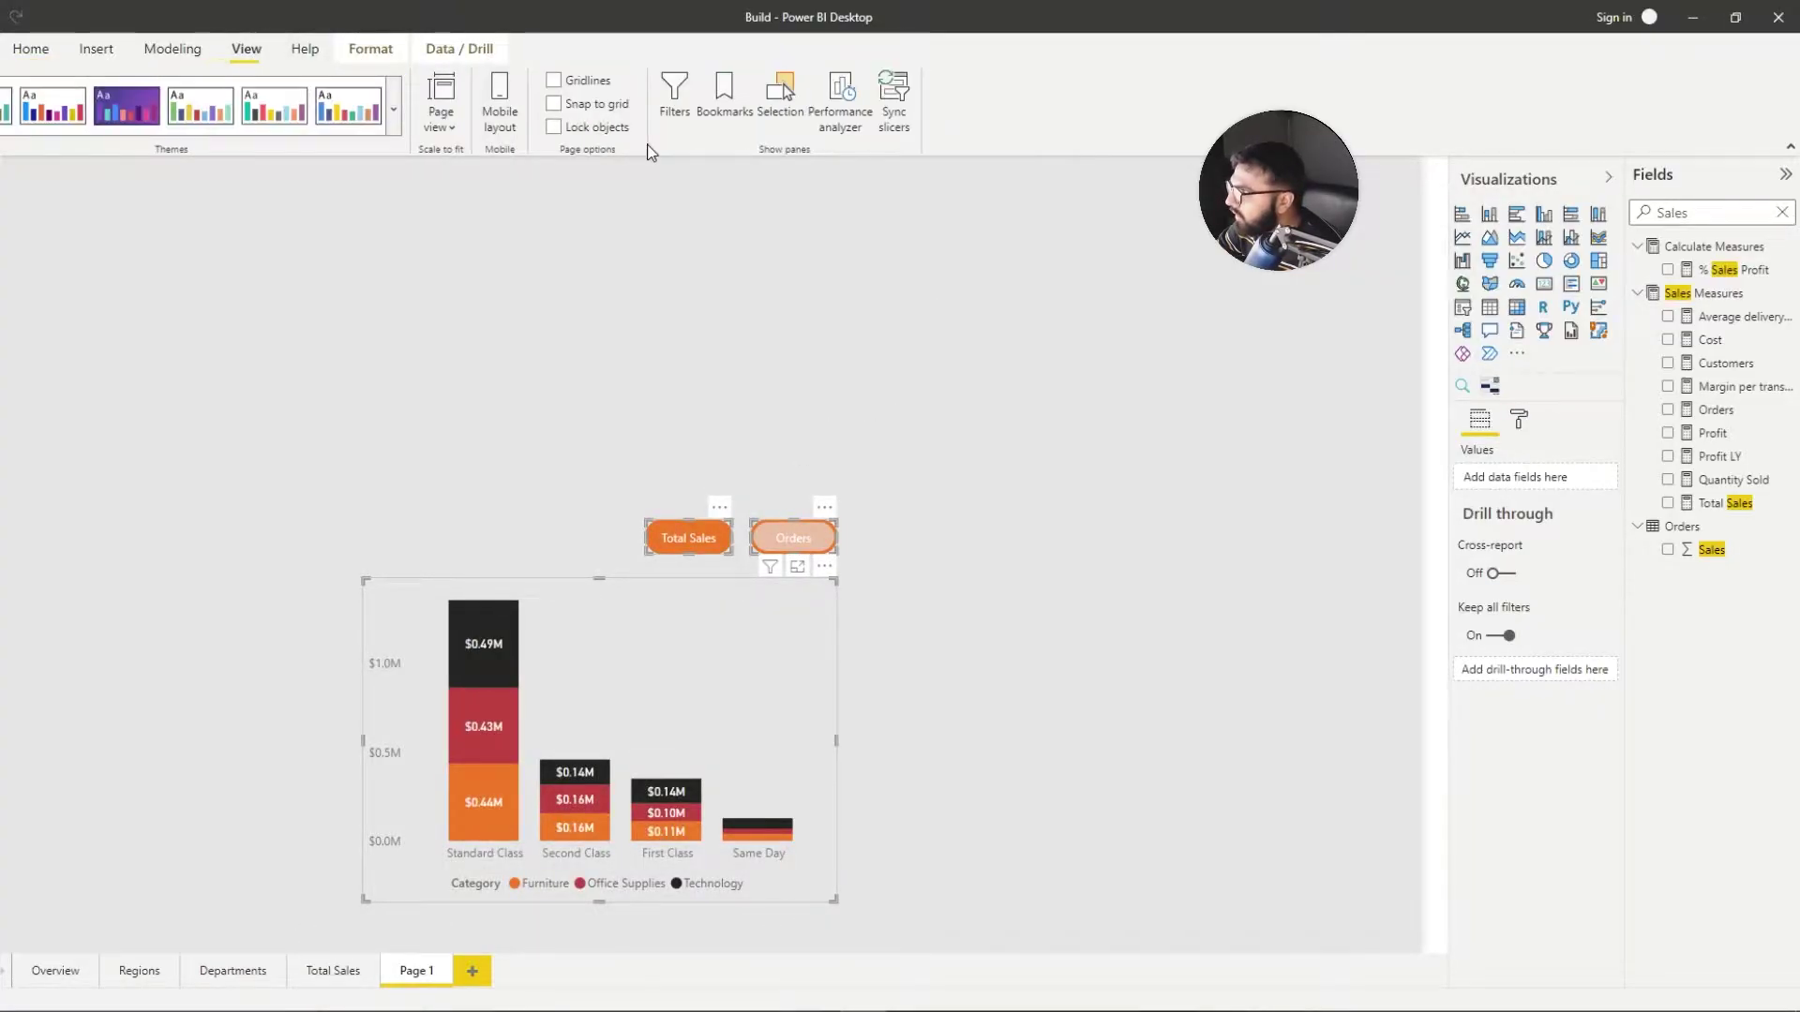
{"action": "left_click", "coordinate": [767, 97]}
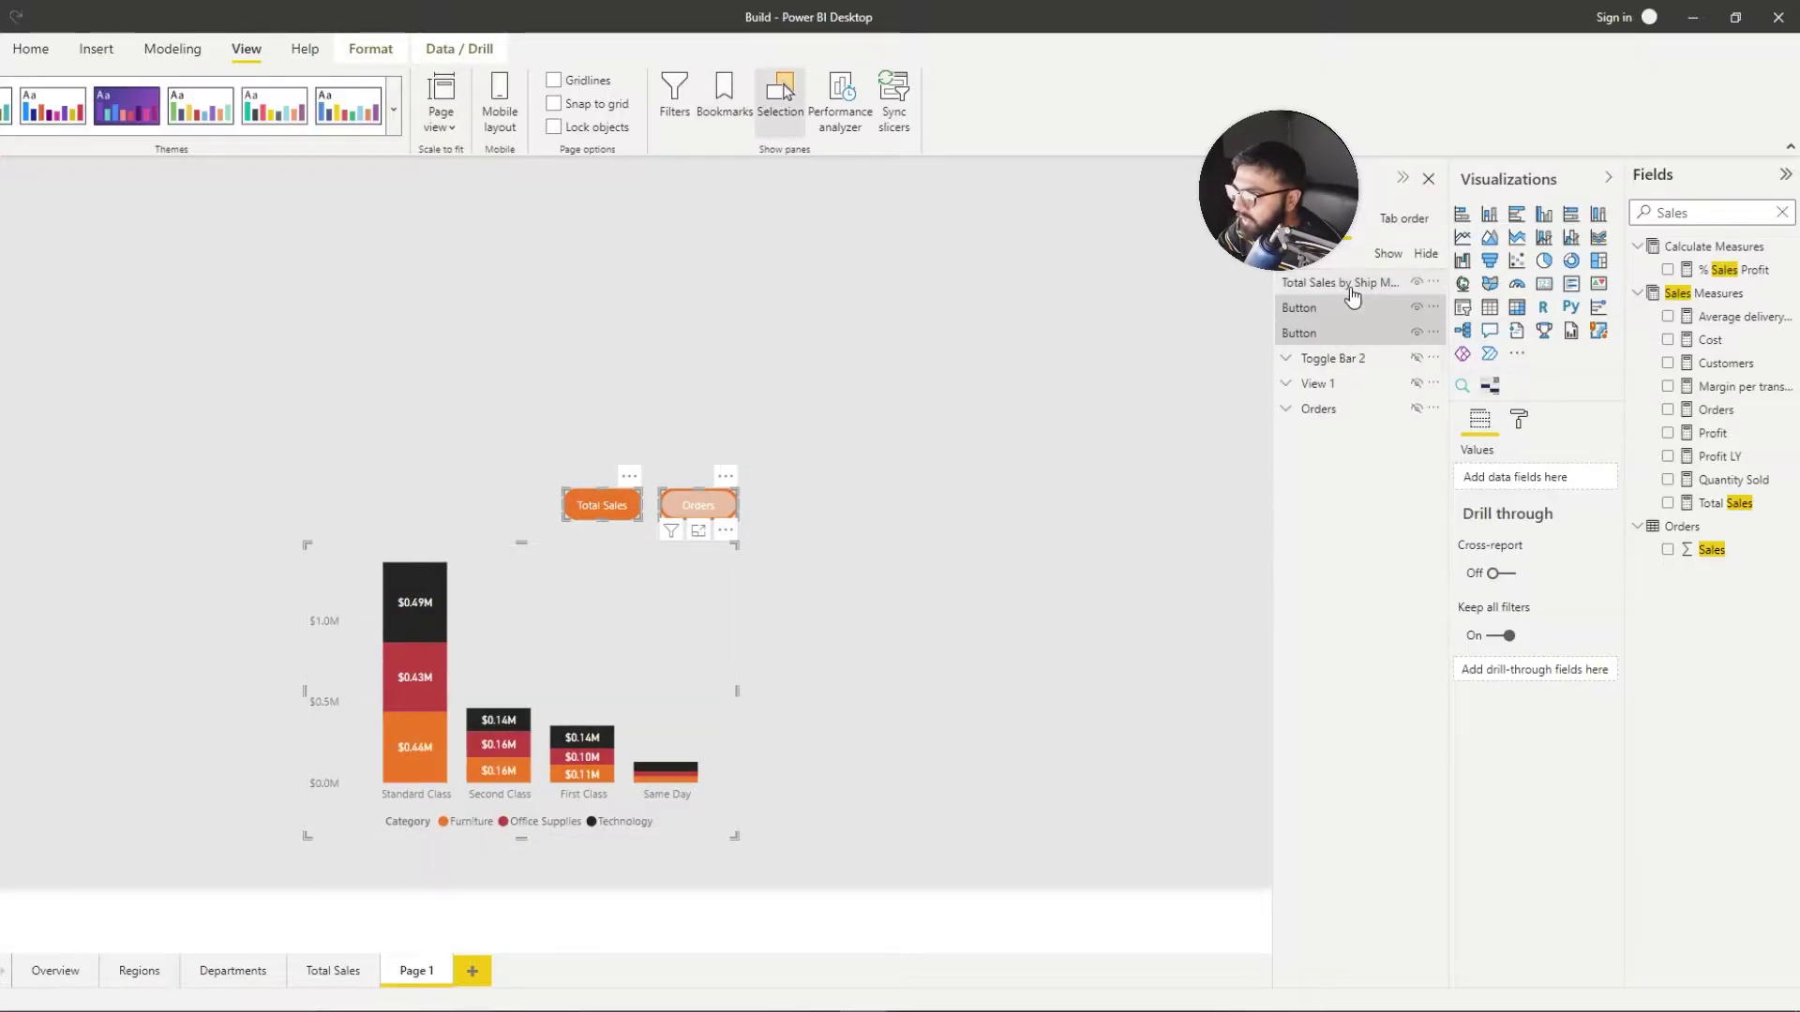
{"action": "left_click", "coordinate": [1434, 282]}
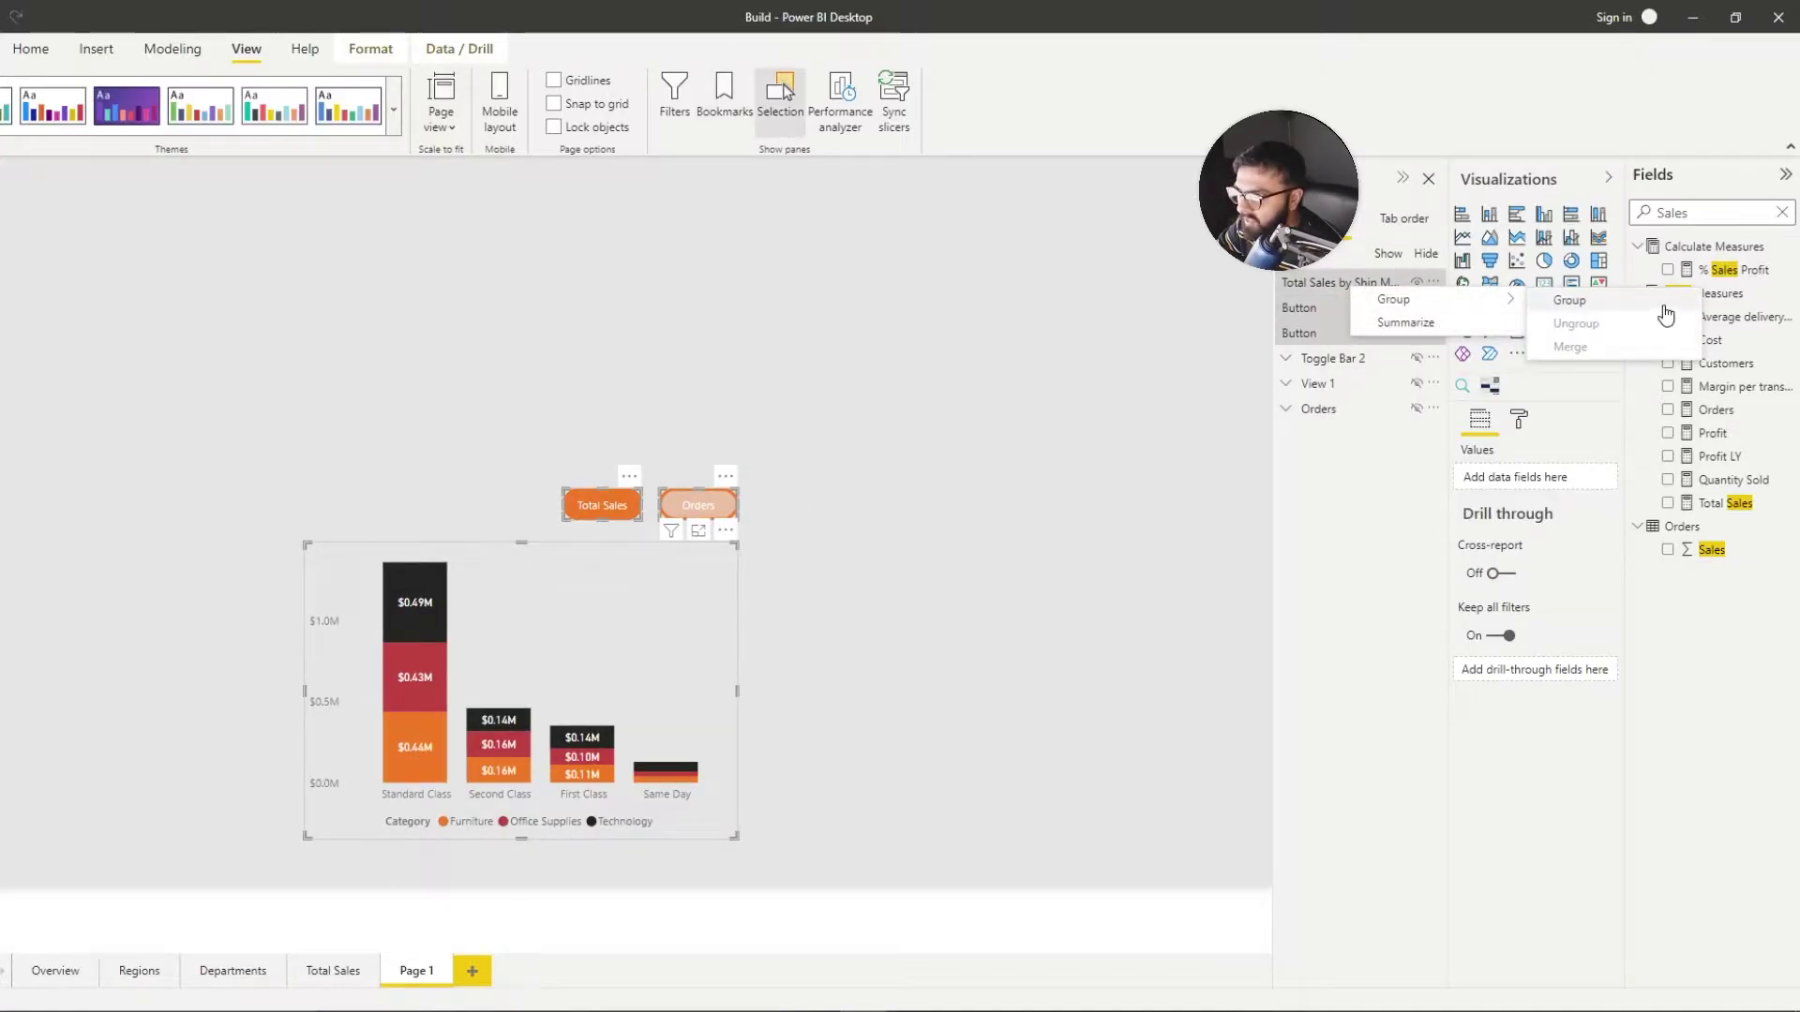
{"action": "left_click", "coordinate": [1566, 298]}
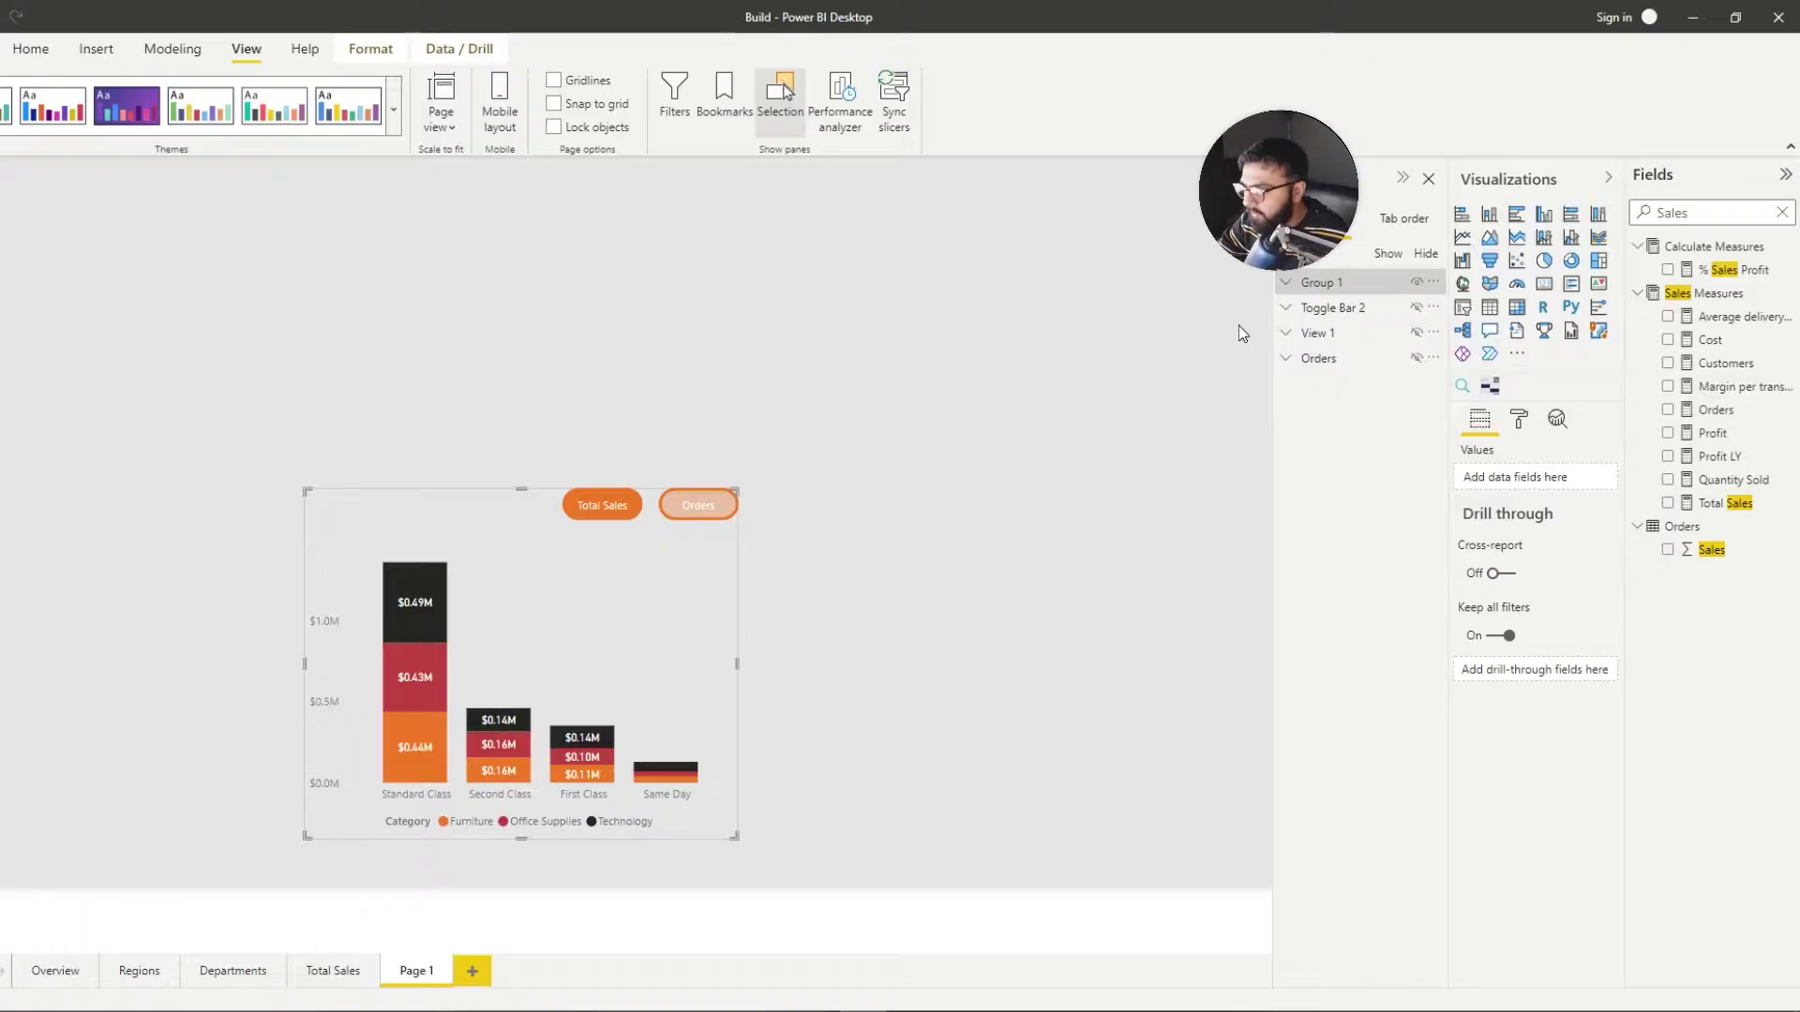
Step: Rename the new group "Total Sales" and move it to the left side of the report page
{"action": "double_click", "coordinate": [1303, 283]}
{"action": "type", "text": "T"}
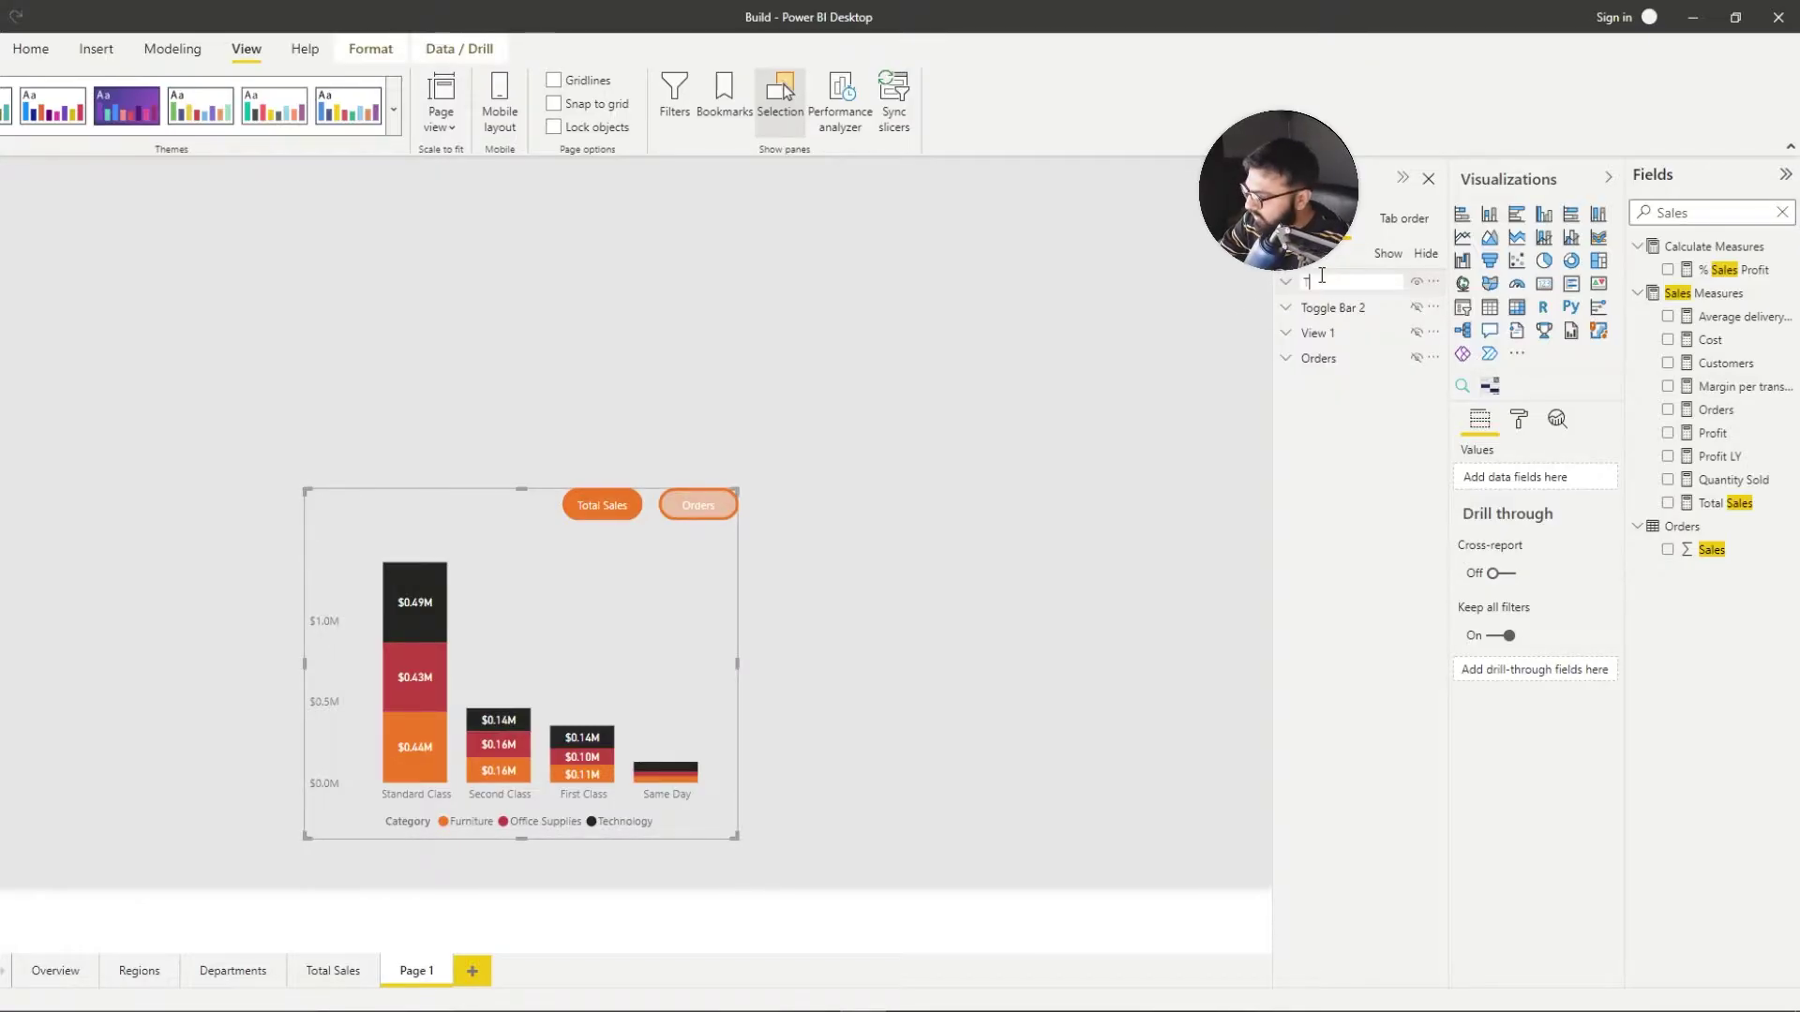
{"action": "type", "text": "otal Sales"}
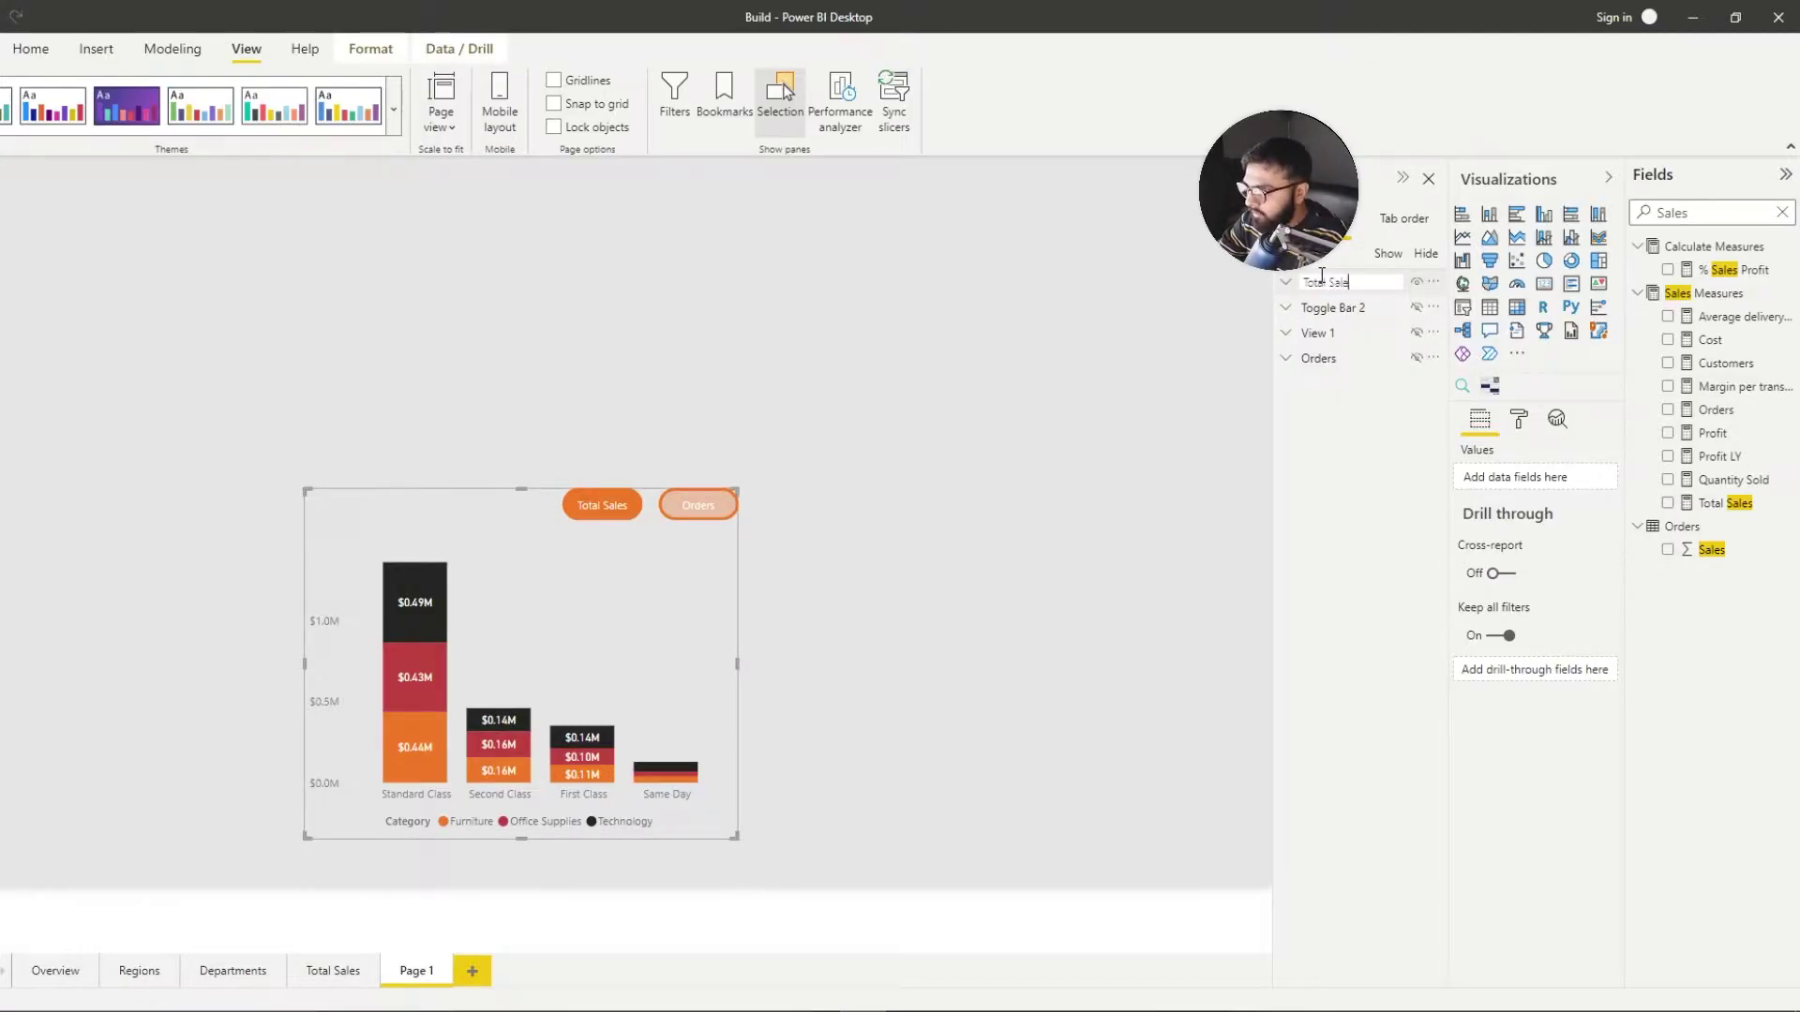
{"action": "key", "text": "Return"}
{"action": "left_click", "coordinate": [847, 430]}
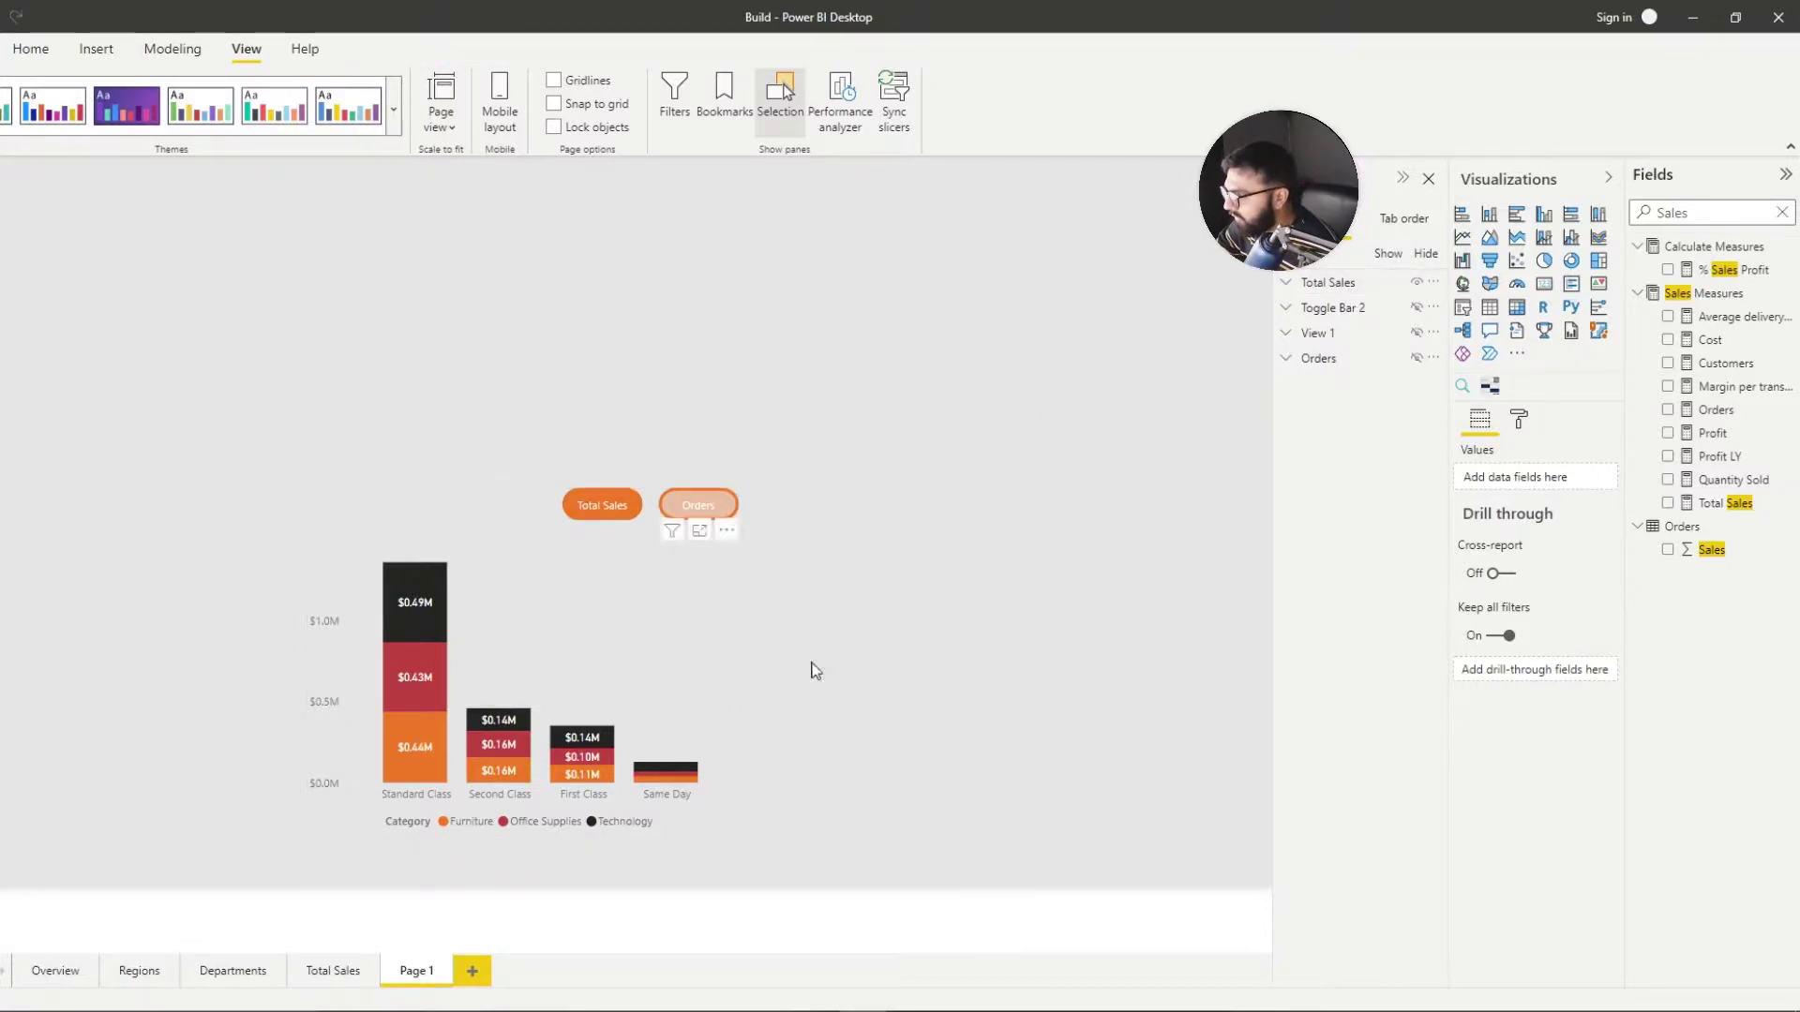
{"action": "left_click_drag", "start_coordinate": [522, 821], "coordinate": [244, 890]}
{"action": "left_click_drag", "start_coordinate": [631, 691], "coordinate": [449, 682]}
{"action": "key", "text": "ctrl+c"}
{"action": "key", "text": "ctrl+v"}
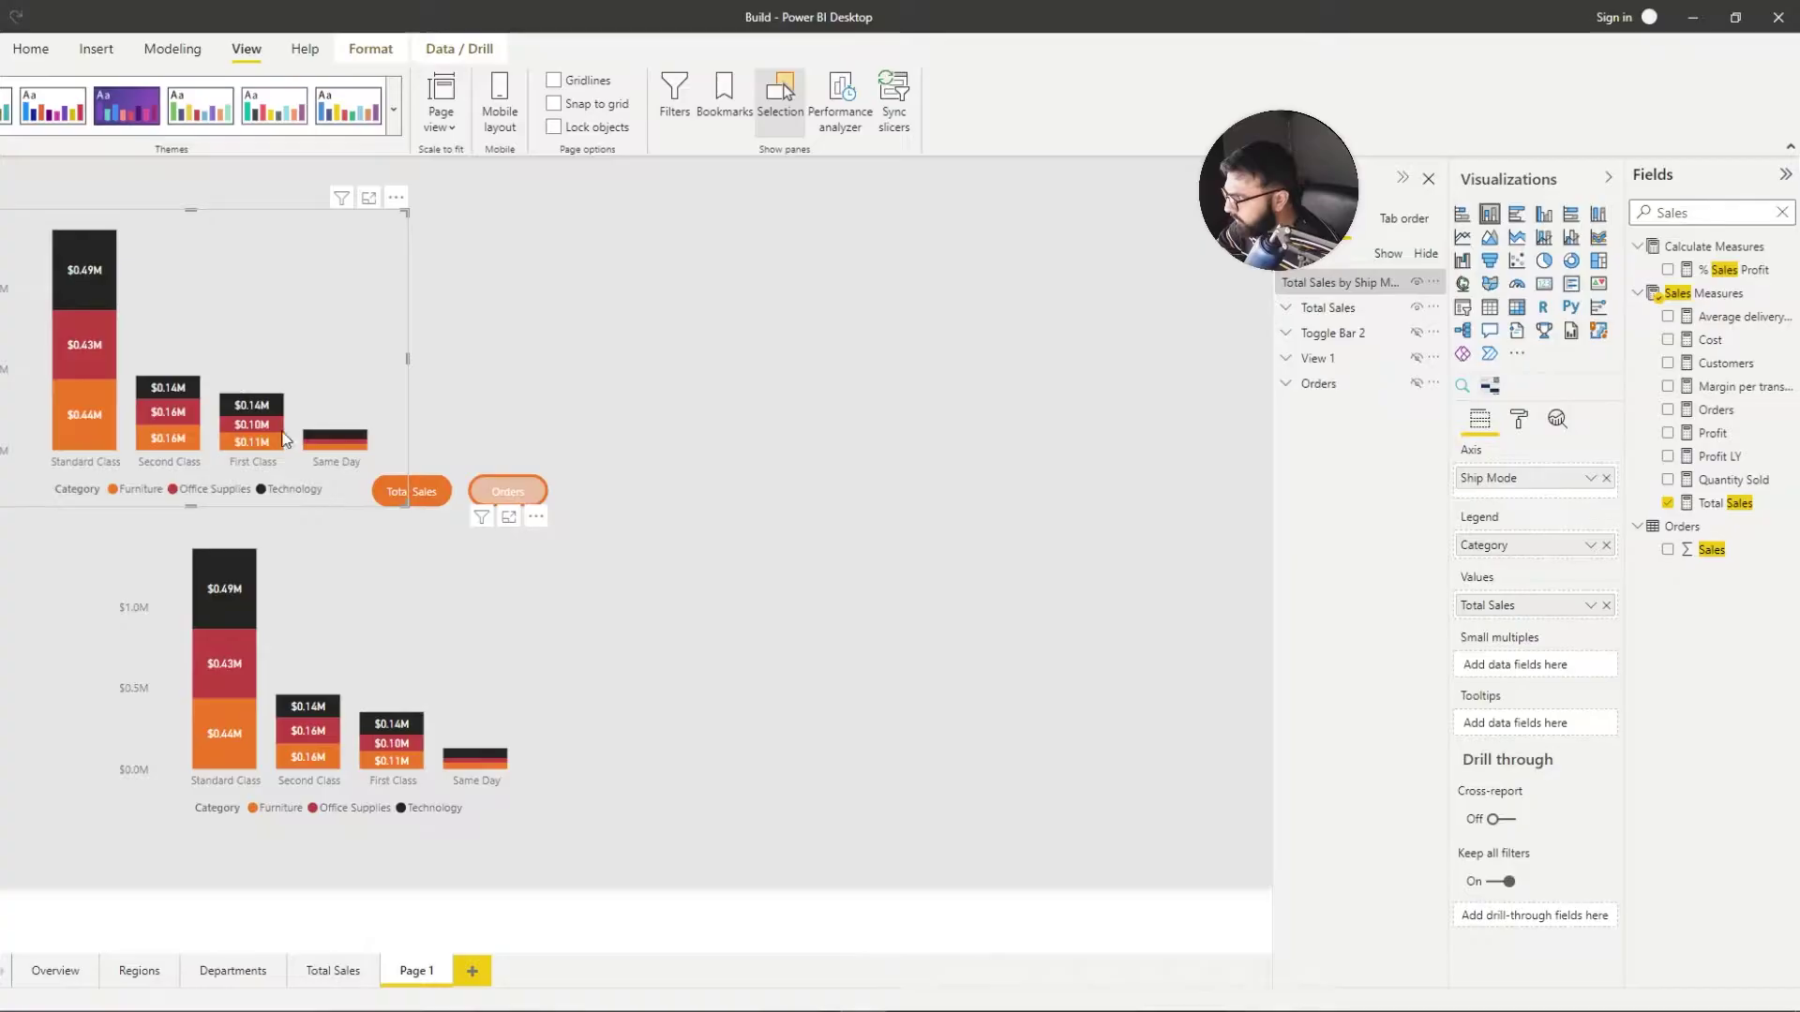
{"action": "left_click_drag", "start_coordinate": [288, 355], "coordinate": [698, 443]}
{"action": "key", "text": "Delete"}
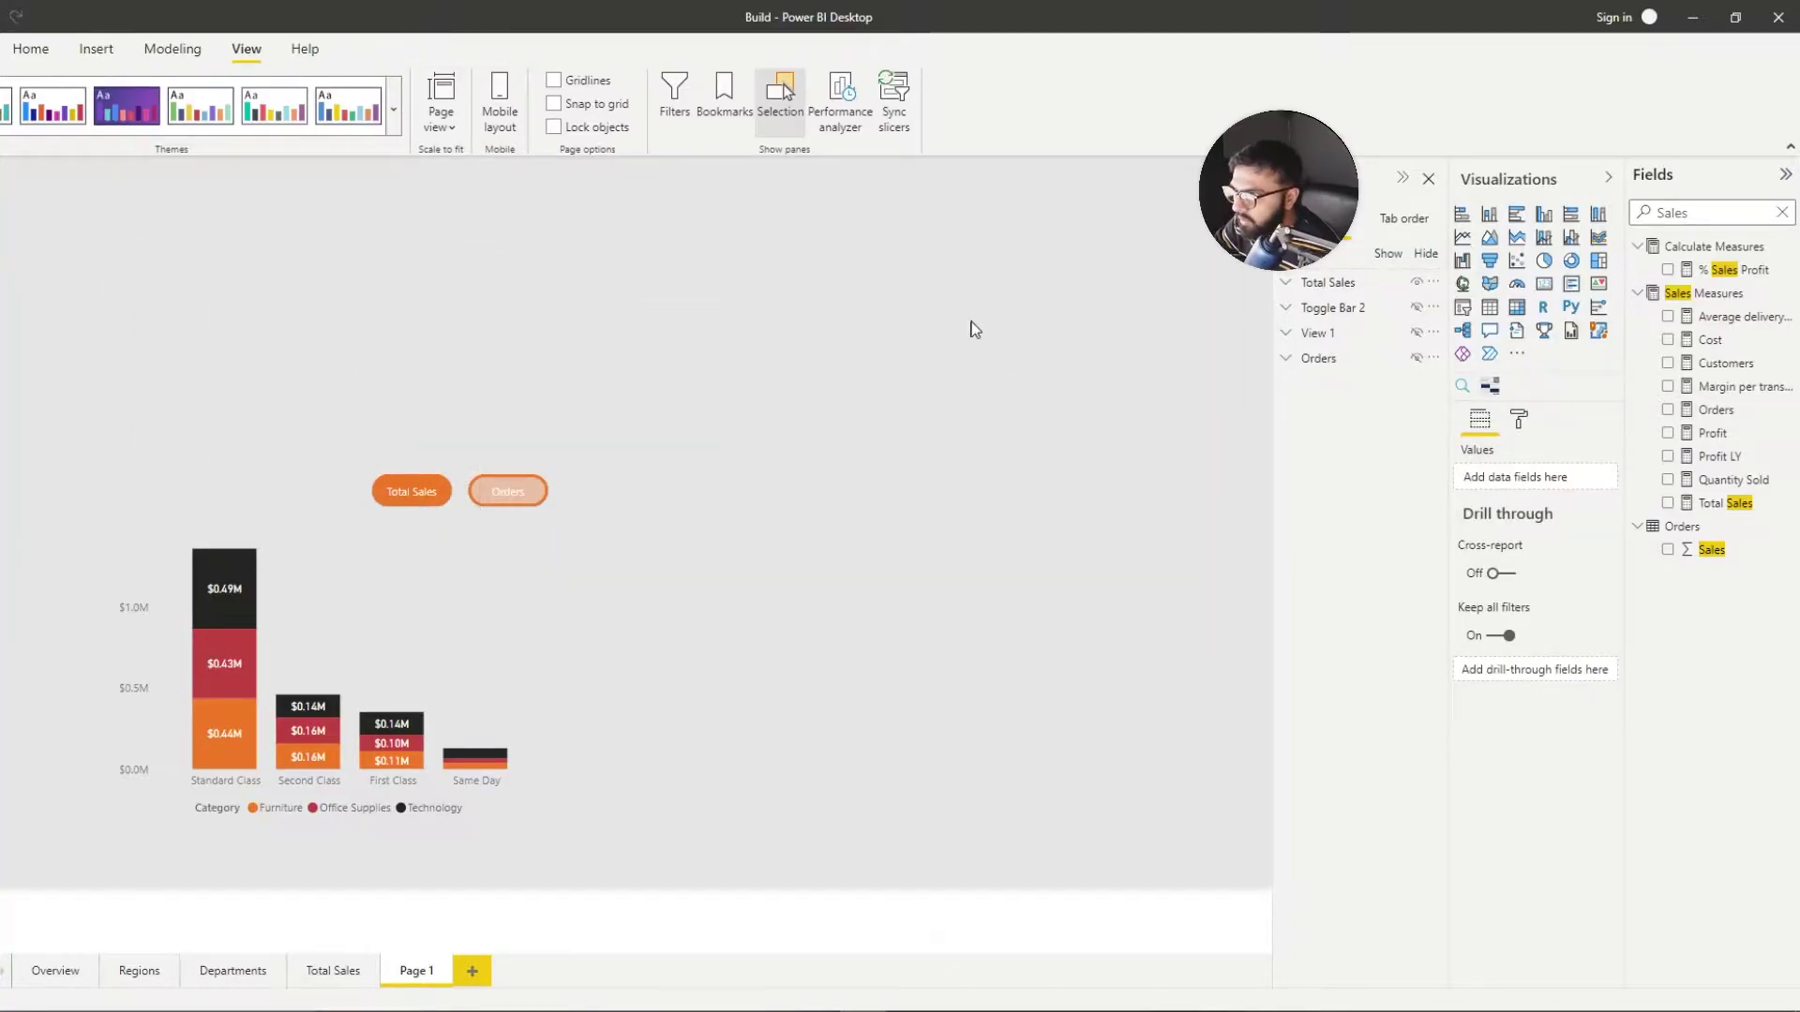
Step: Duplicate the whole Total Sales group and place the copy level with the original on the right half of the page
{"action": "left_click_drag", "start_coordinate": [956, 287], "coordinate": [110, 788]}
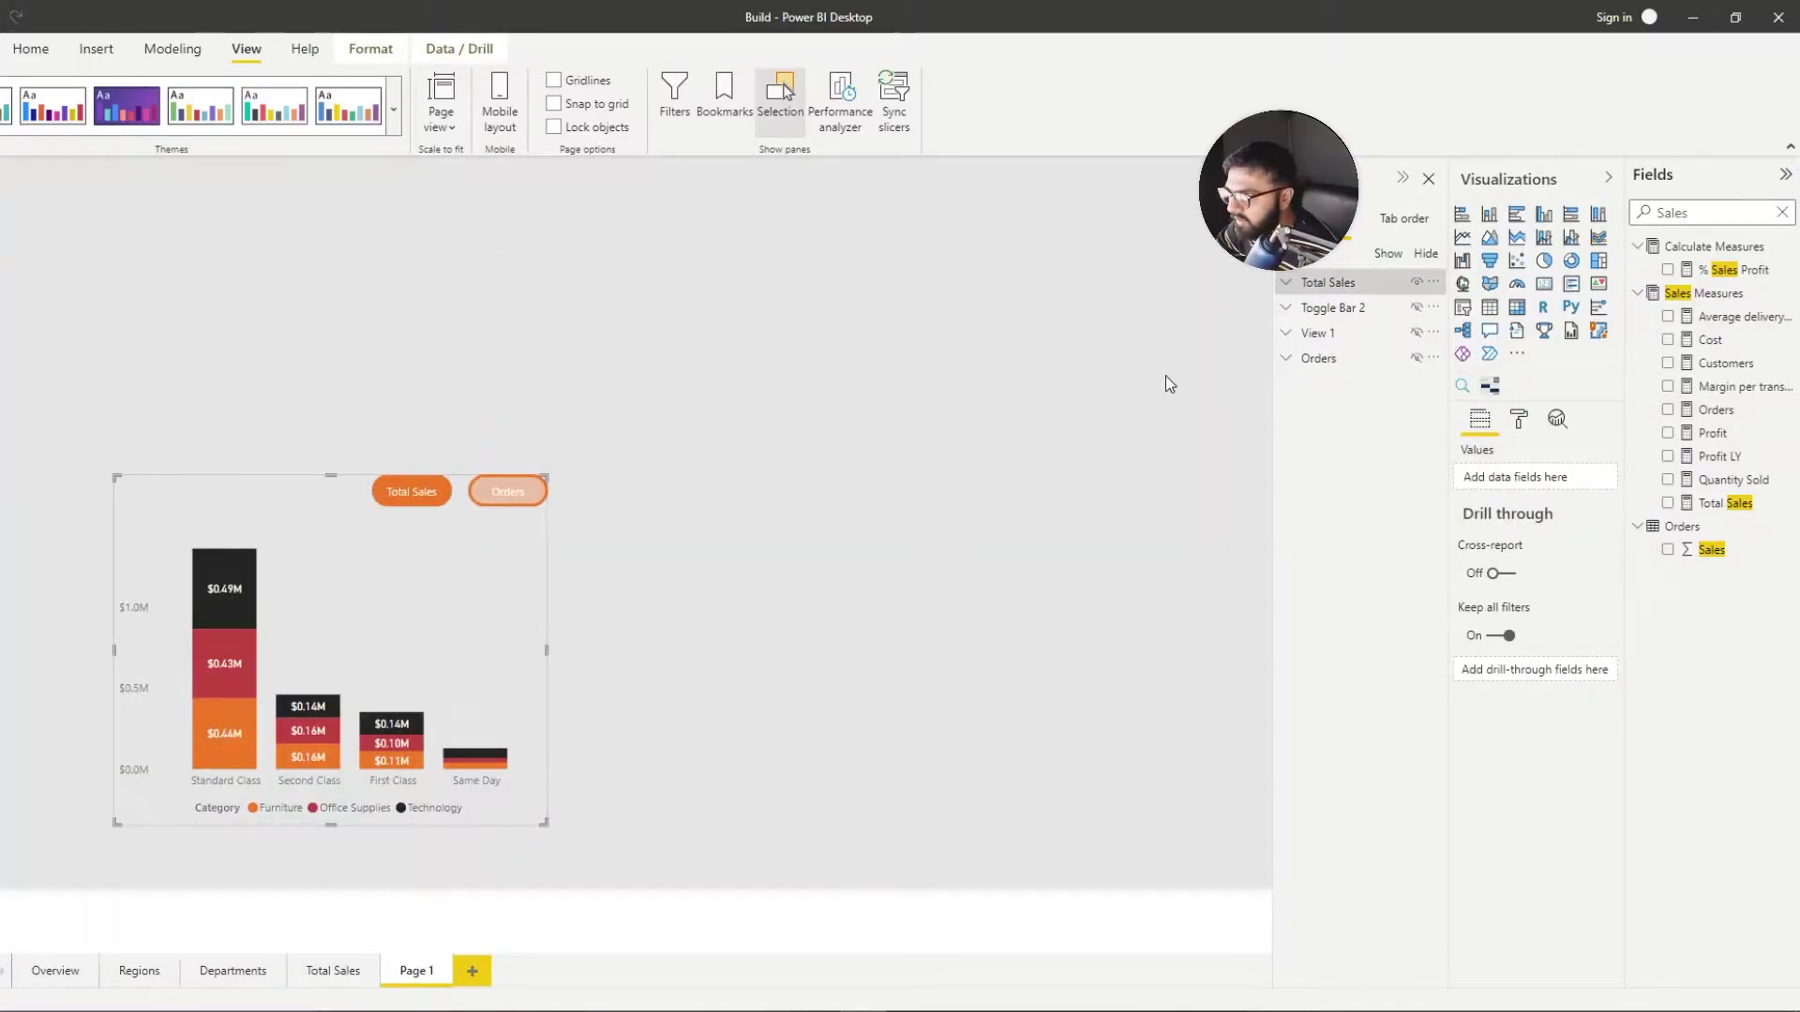
{"action": "key", "text": "ctrl+c"}
{"action": "key", "text": "ctrl+v"}
{"action": "left_click_drag", "start_coordinate": [413, 594], "coordinate": [999, 655]}
{"action": "left_click", "coordinate": [1007, 341]}
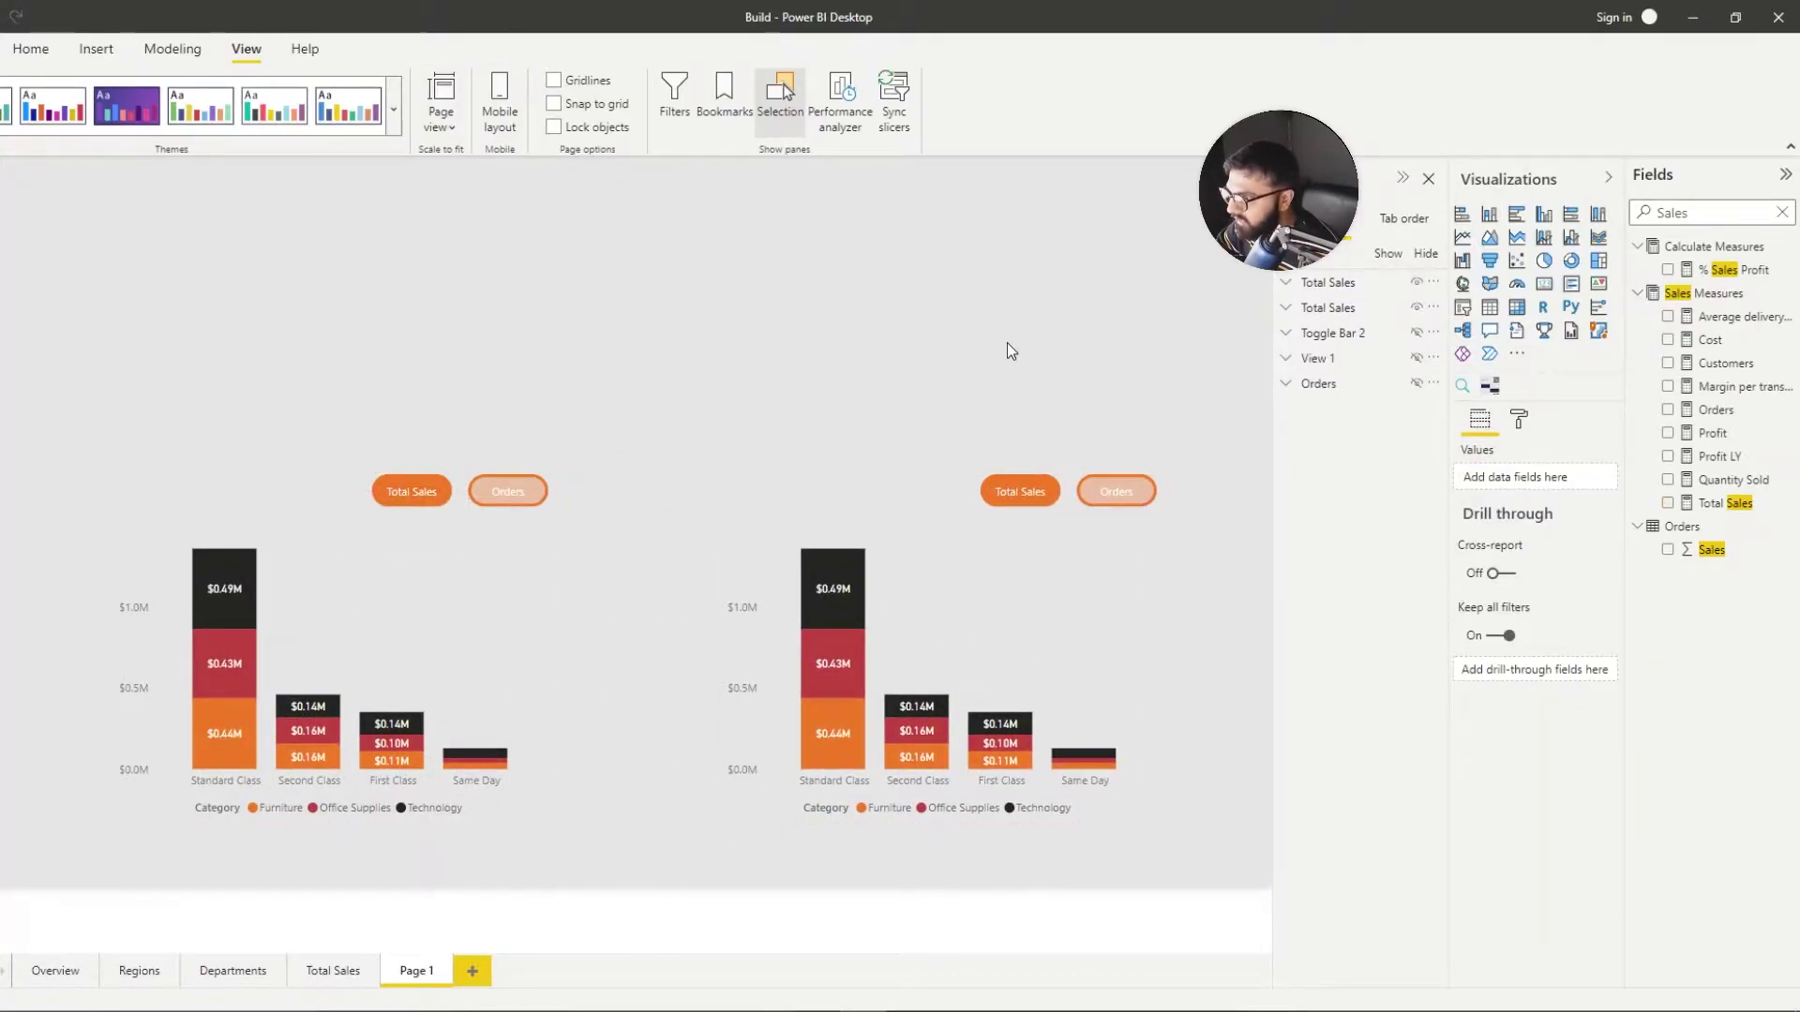
Step: Rename the duplicated group "Orders"
{"action": "left_click", "coordinate": [1343, 284]}
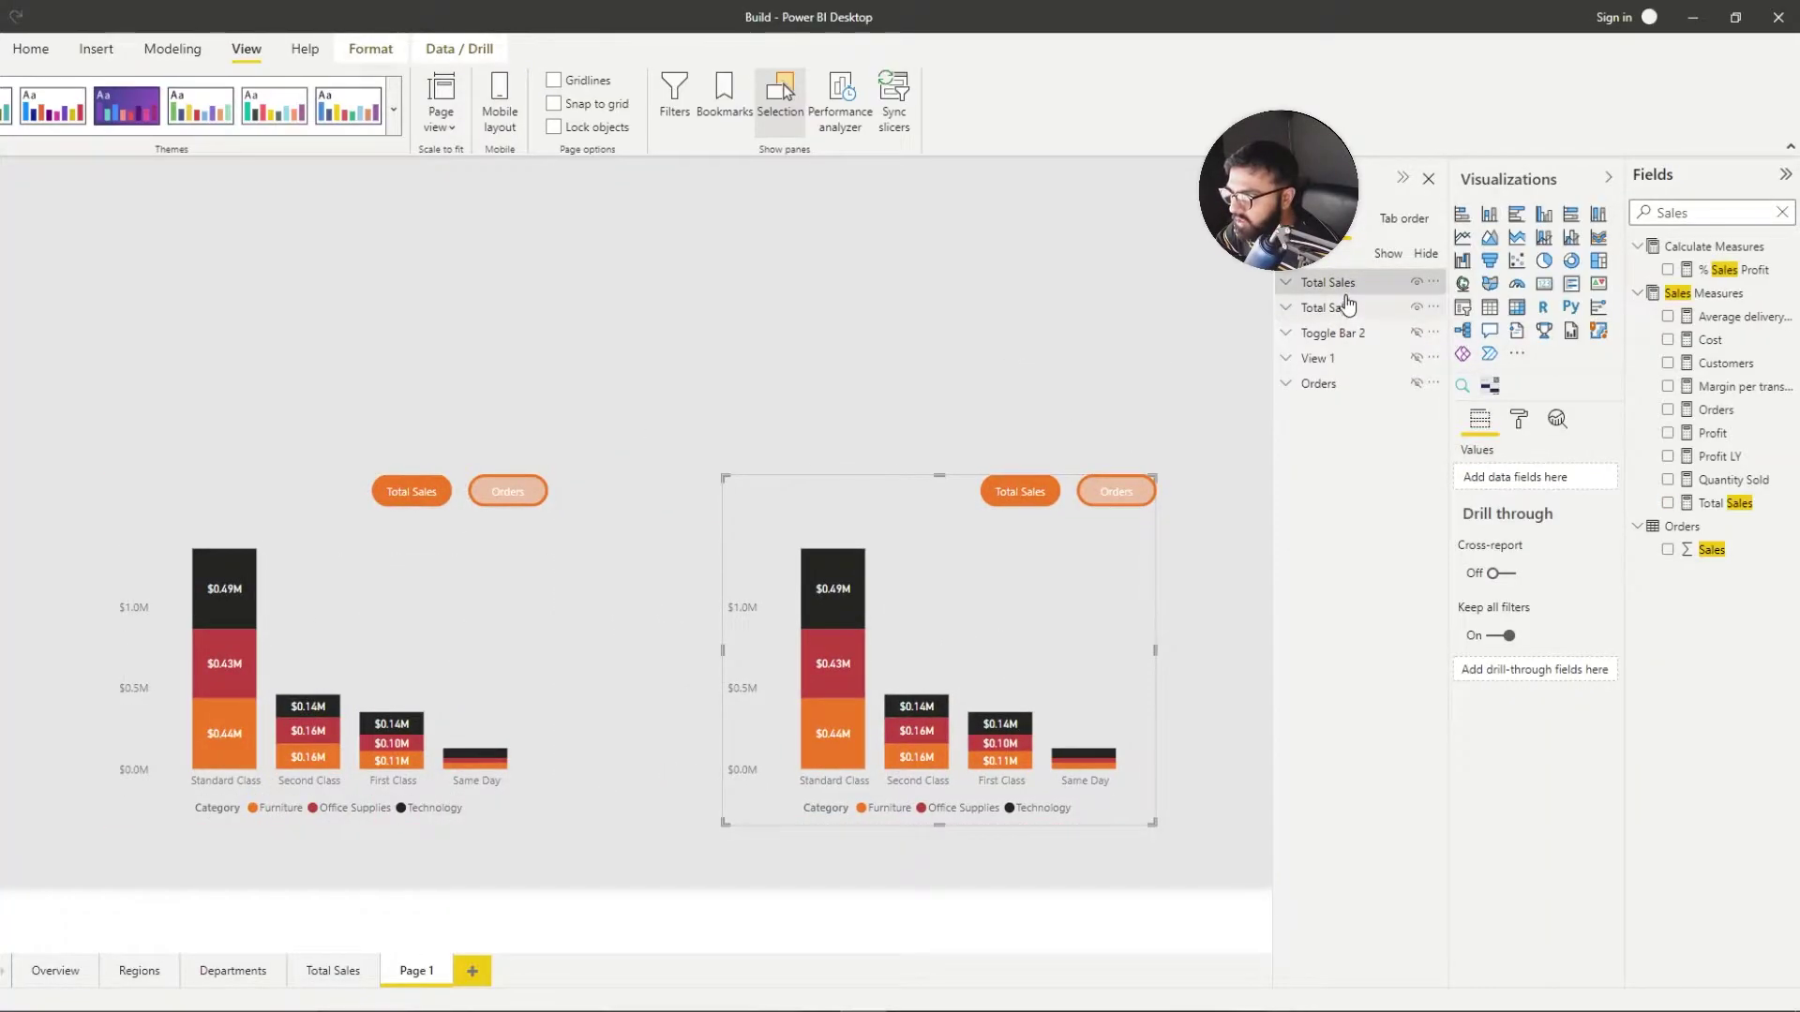
{"action": "double_click", "coordinate": [1341, 283]}
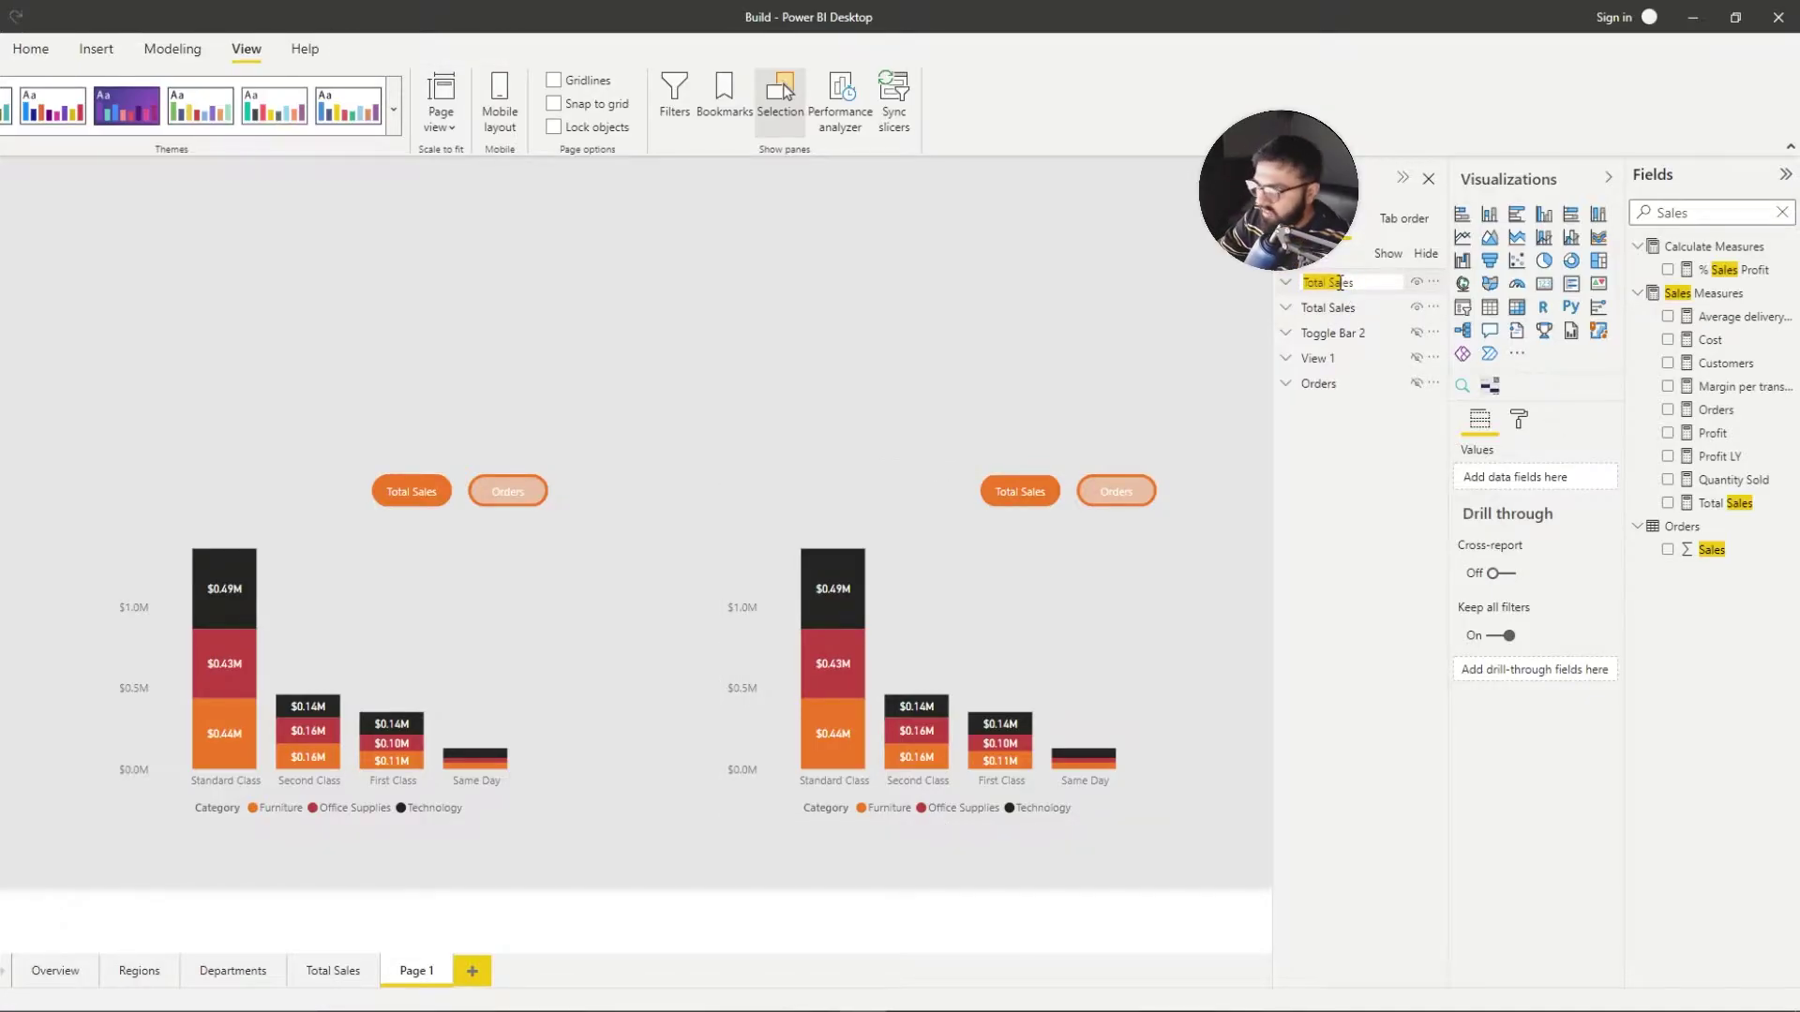
{"action": "key", "text": "Return"}
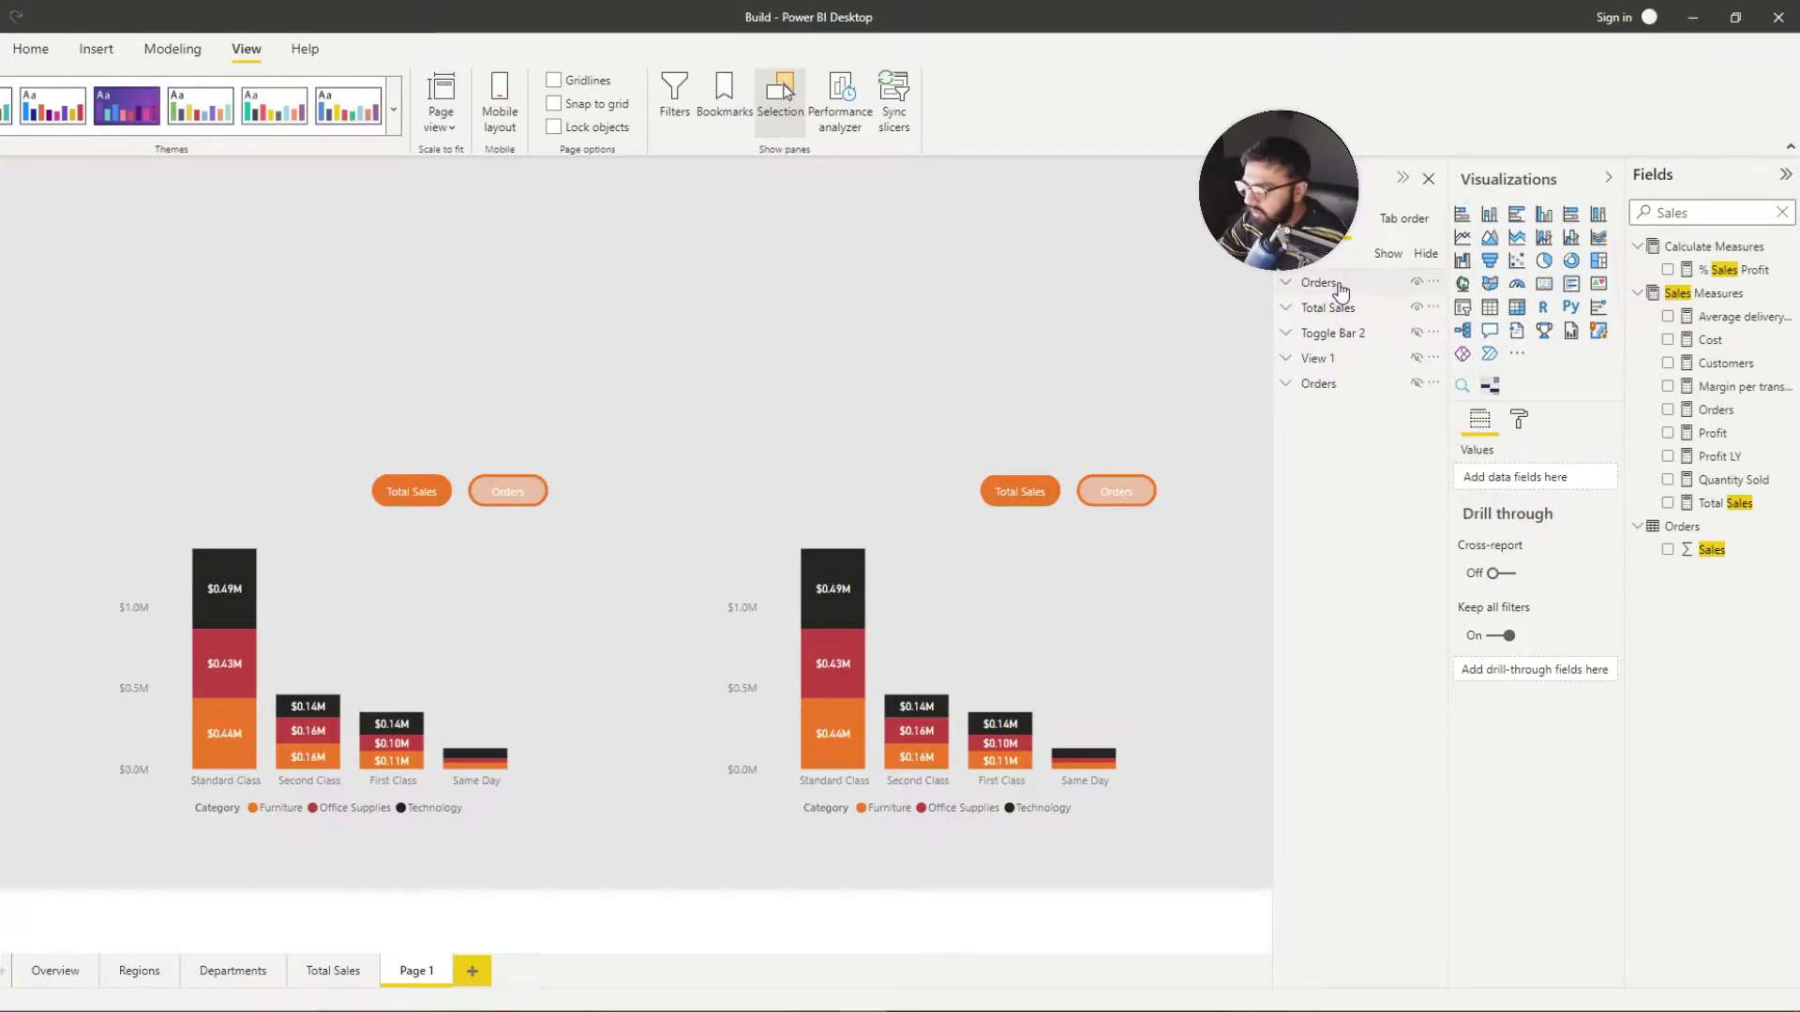
Step: Change the Orders group's chart to a pie chart of the Orders measure by Ship Mode, without the Category field
{"action": "left_click", "coordinate": [1064, 673]}
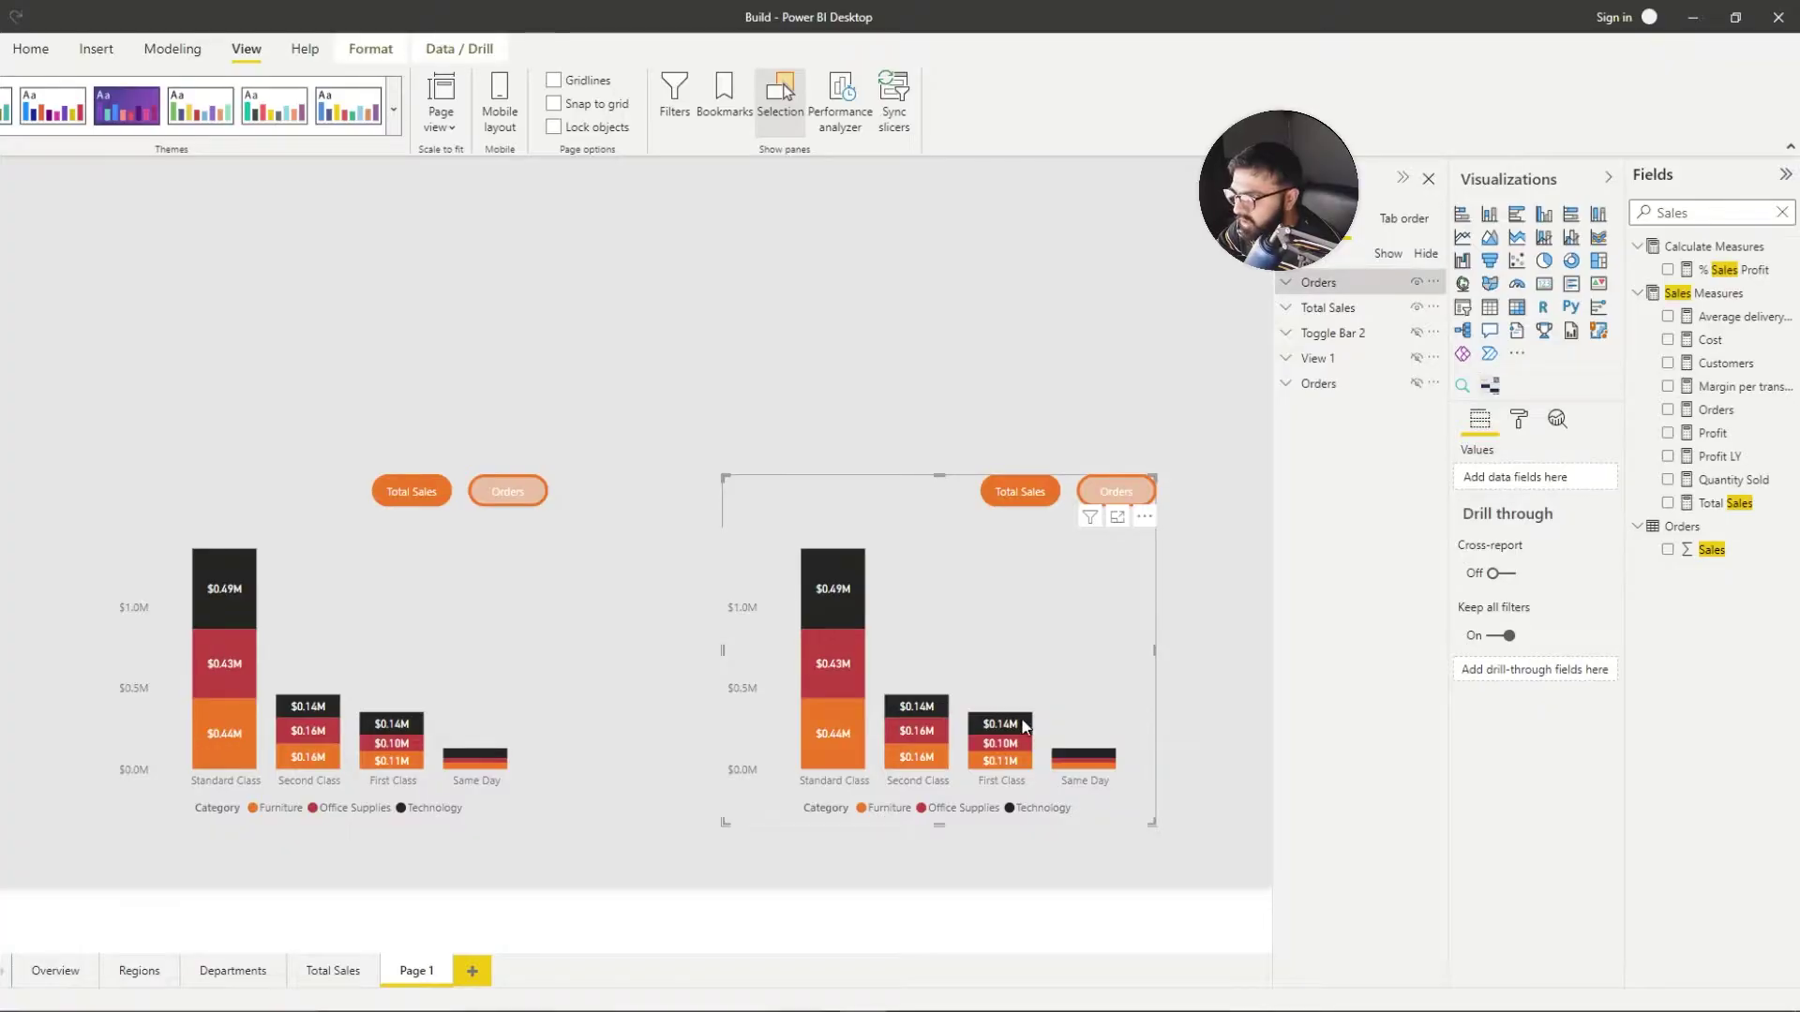
{"action": "left_click", "coordinate": [1033, 679]}
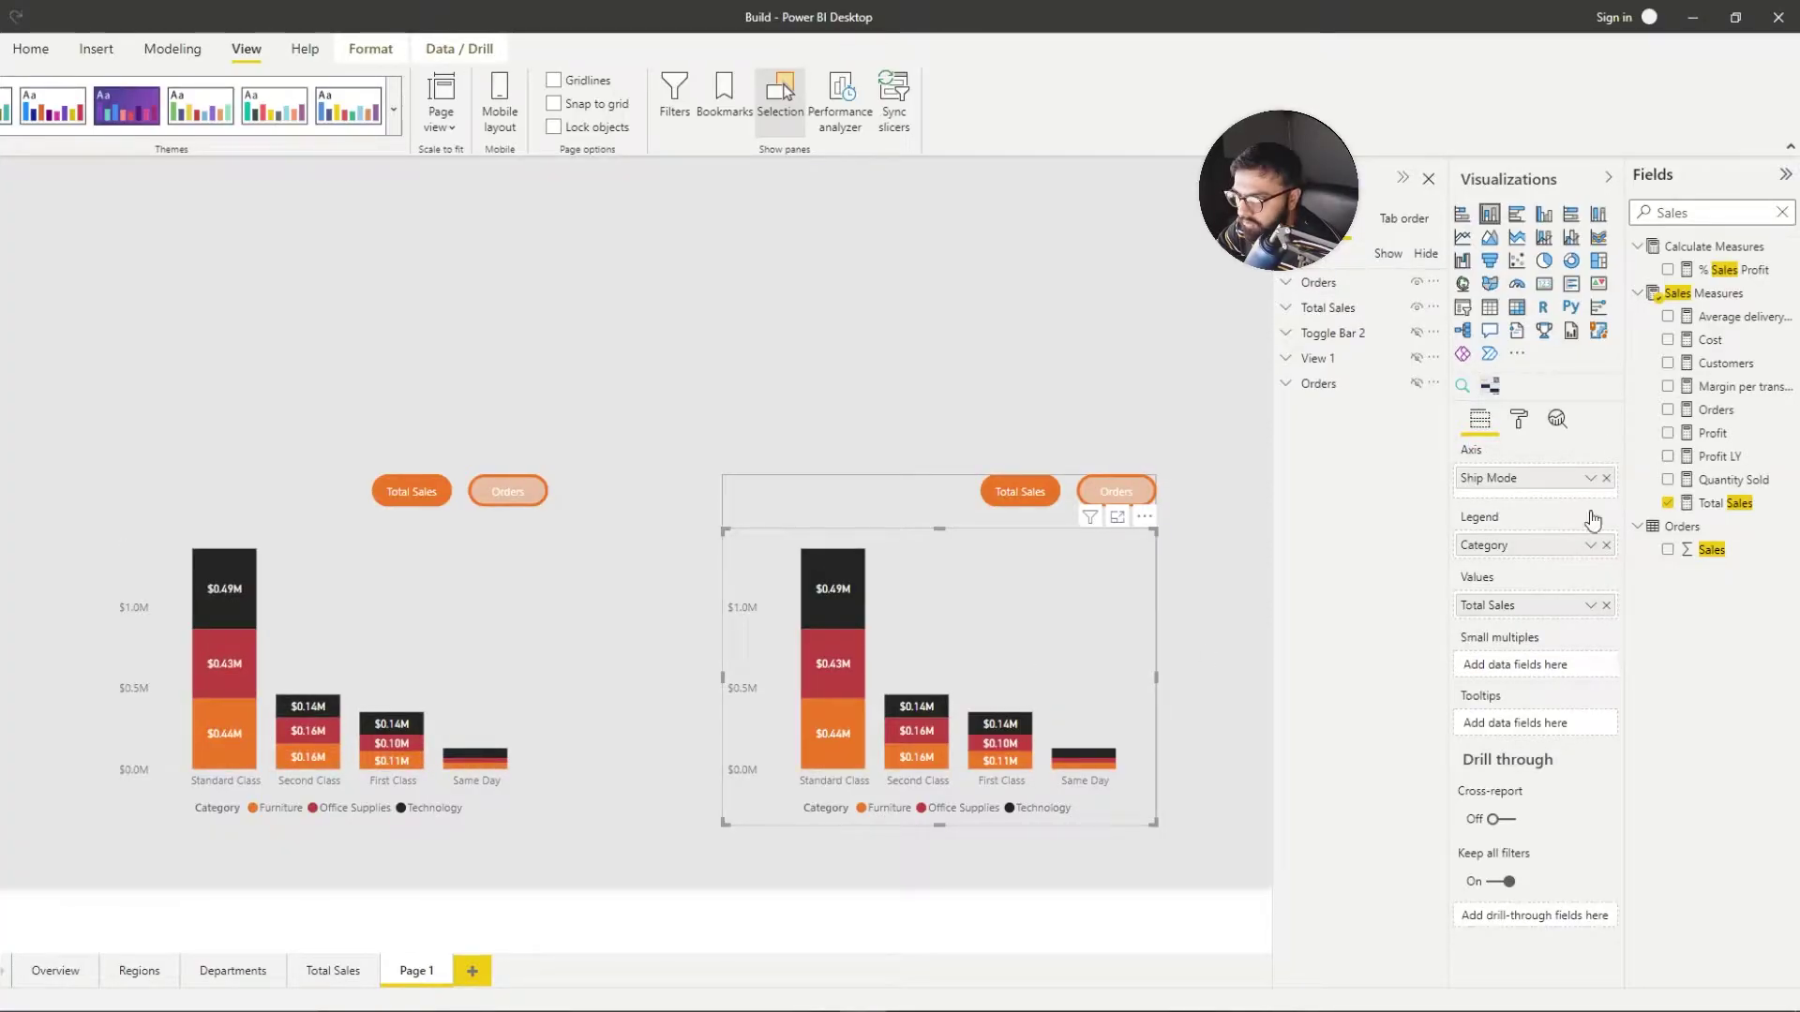
{"action": "left_click", "coordinate": [1463, 238]}
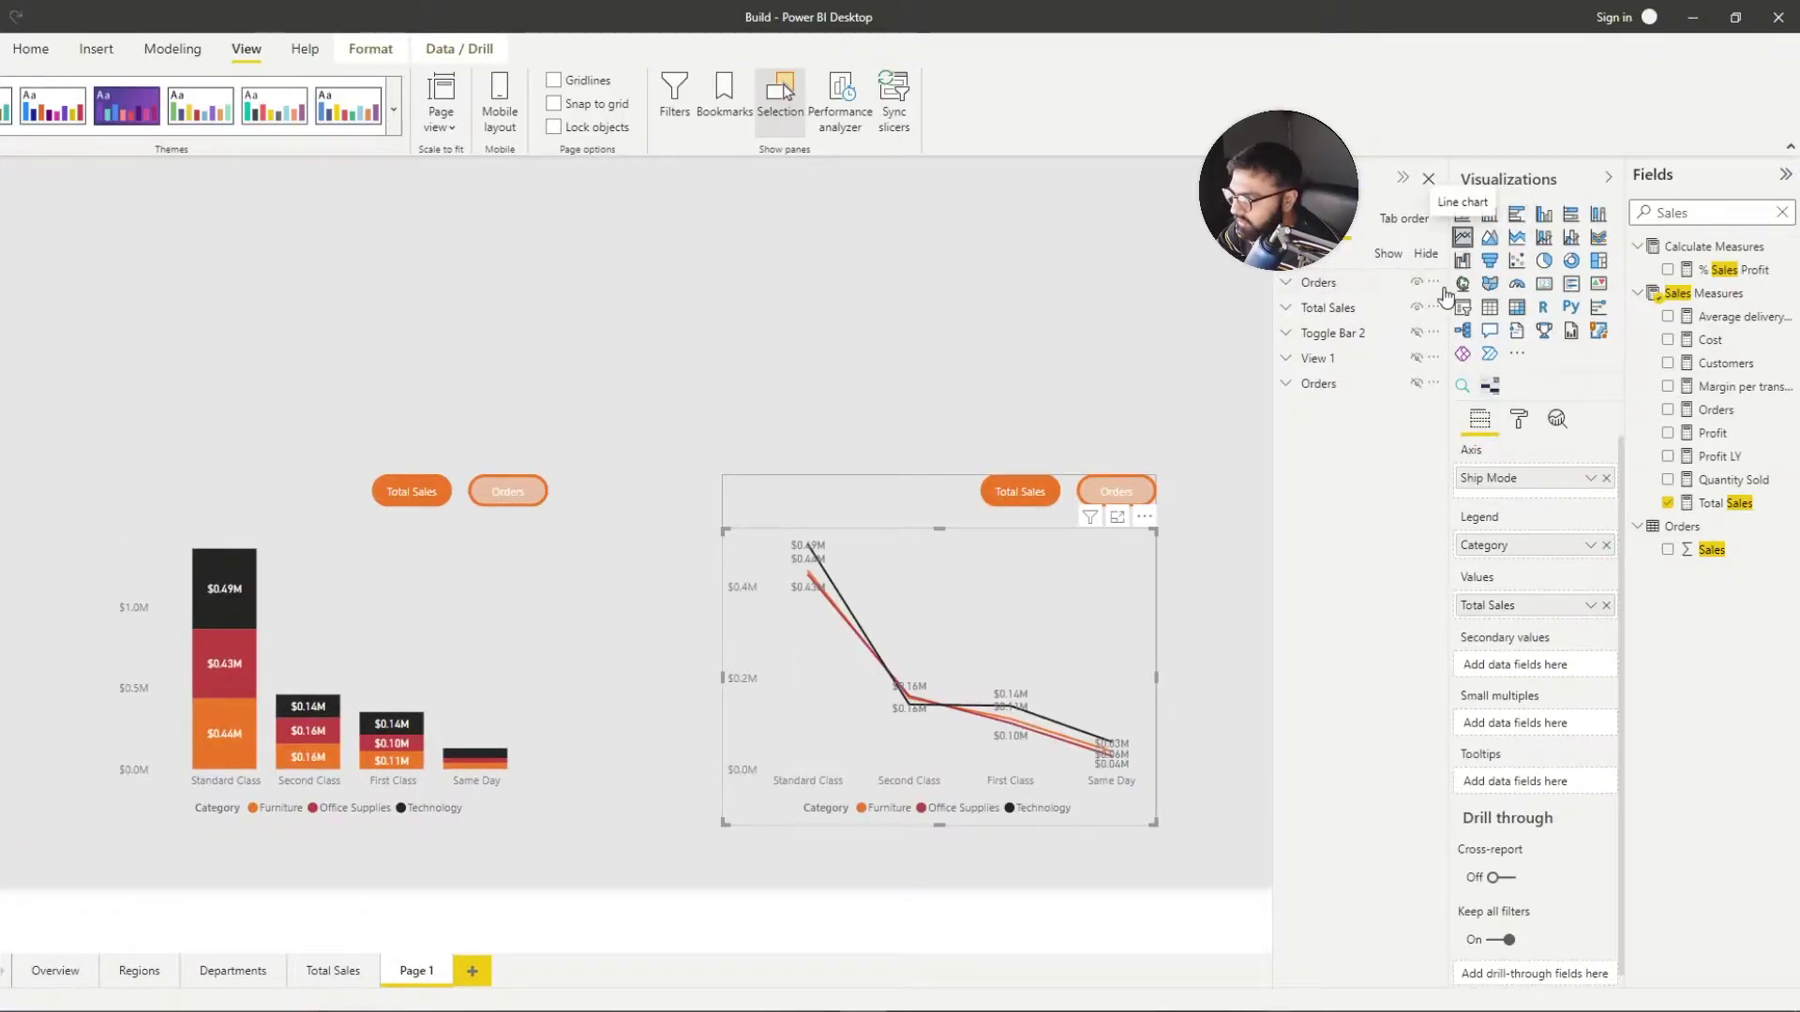
{"action": "left_click", "coordinate": [1551, 262]}
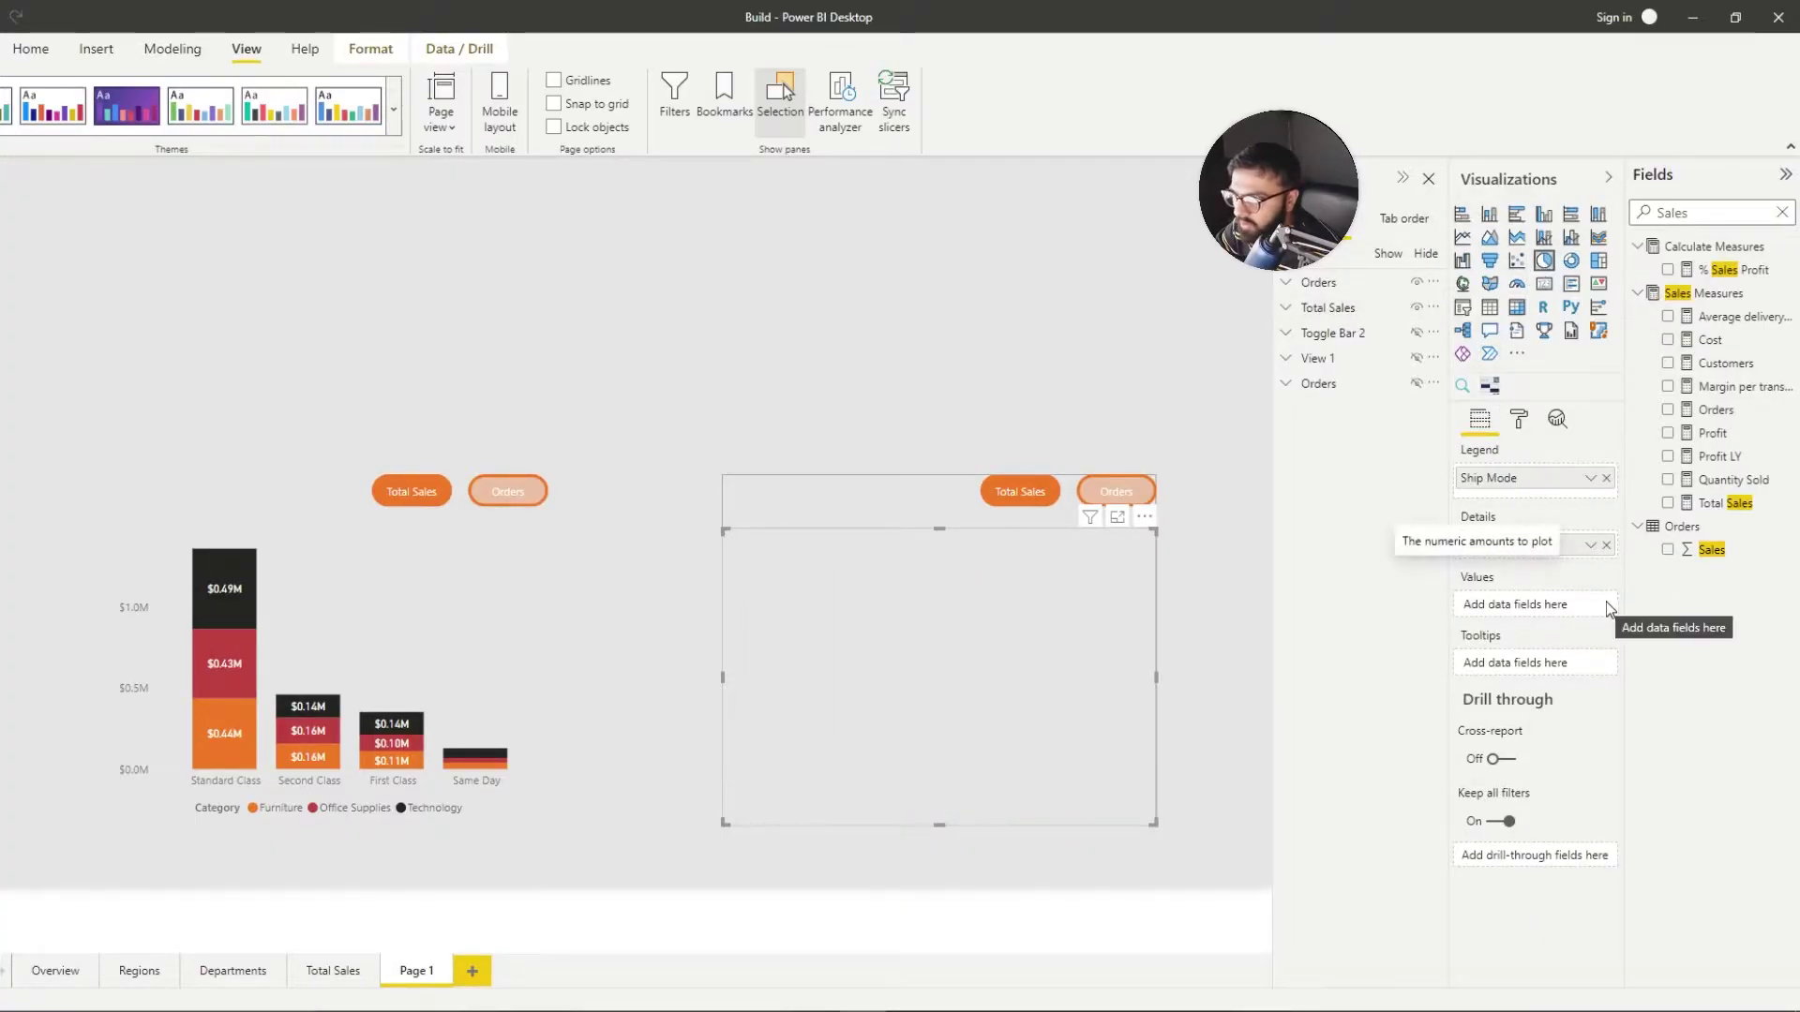
{"action": "left_click", "coordinate": [1668, 410]}
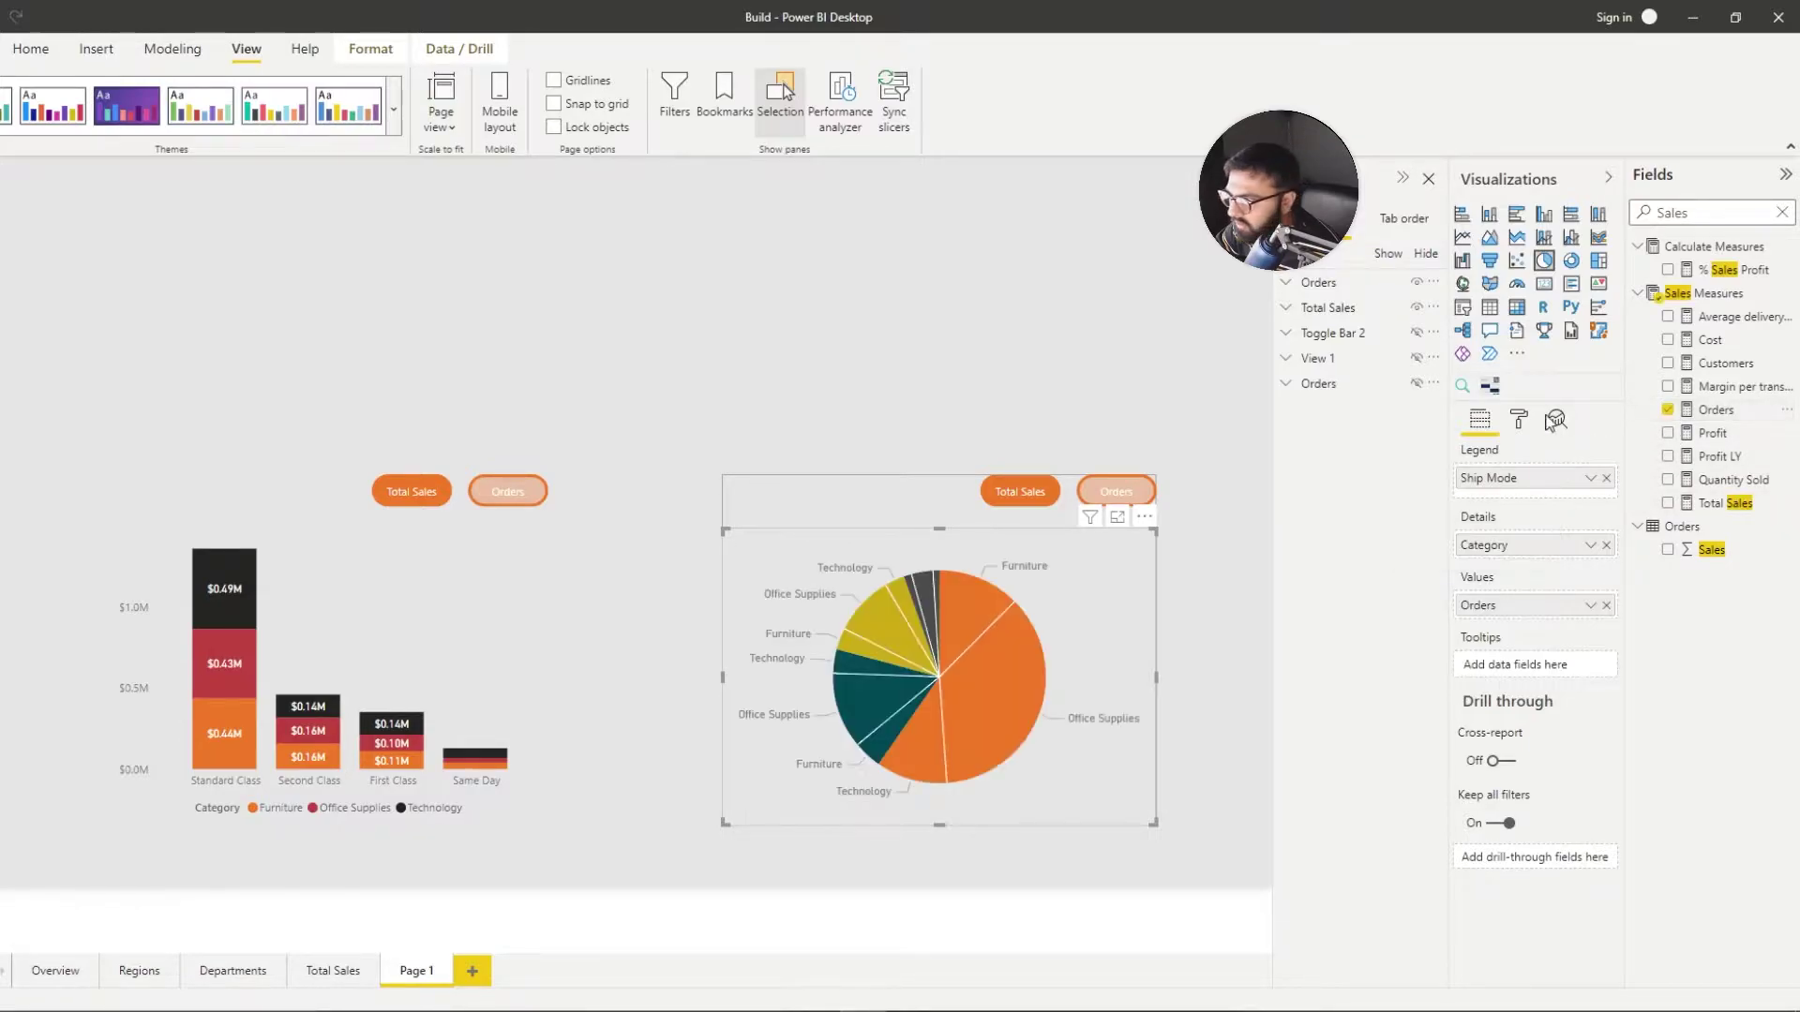
{"action": "left_click", "coordinate": [1605, 545]}
{"action": "left_click", "coordinate": [1084, 396]}
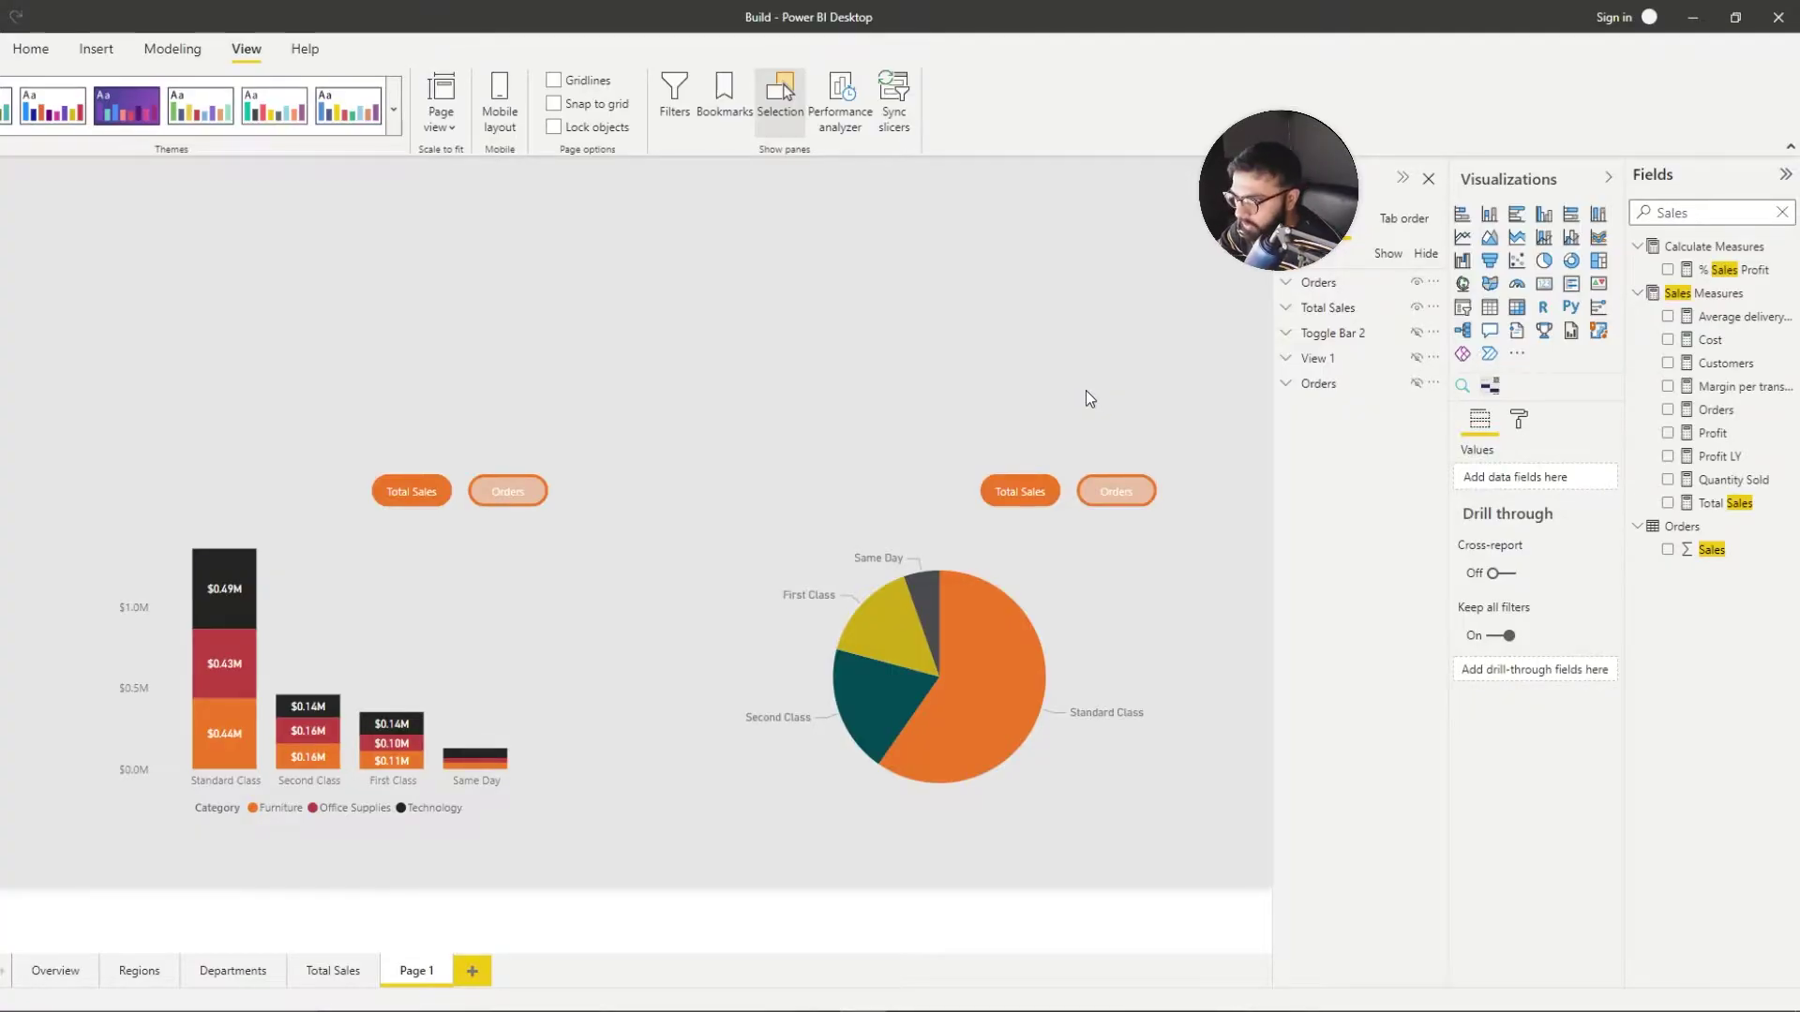
Step: Set the default-state fill transparency of the Orders button in the pie chart group to 0%
{"action": "left_click", "coordinate": [1116, 499]}
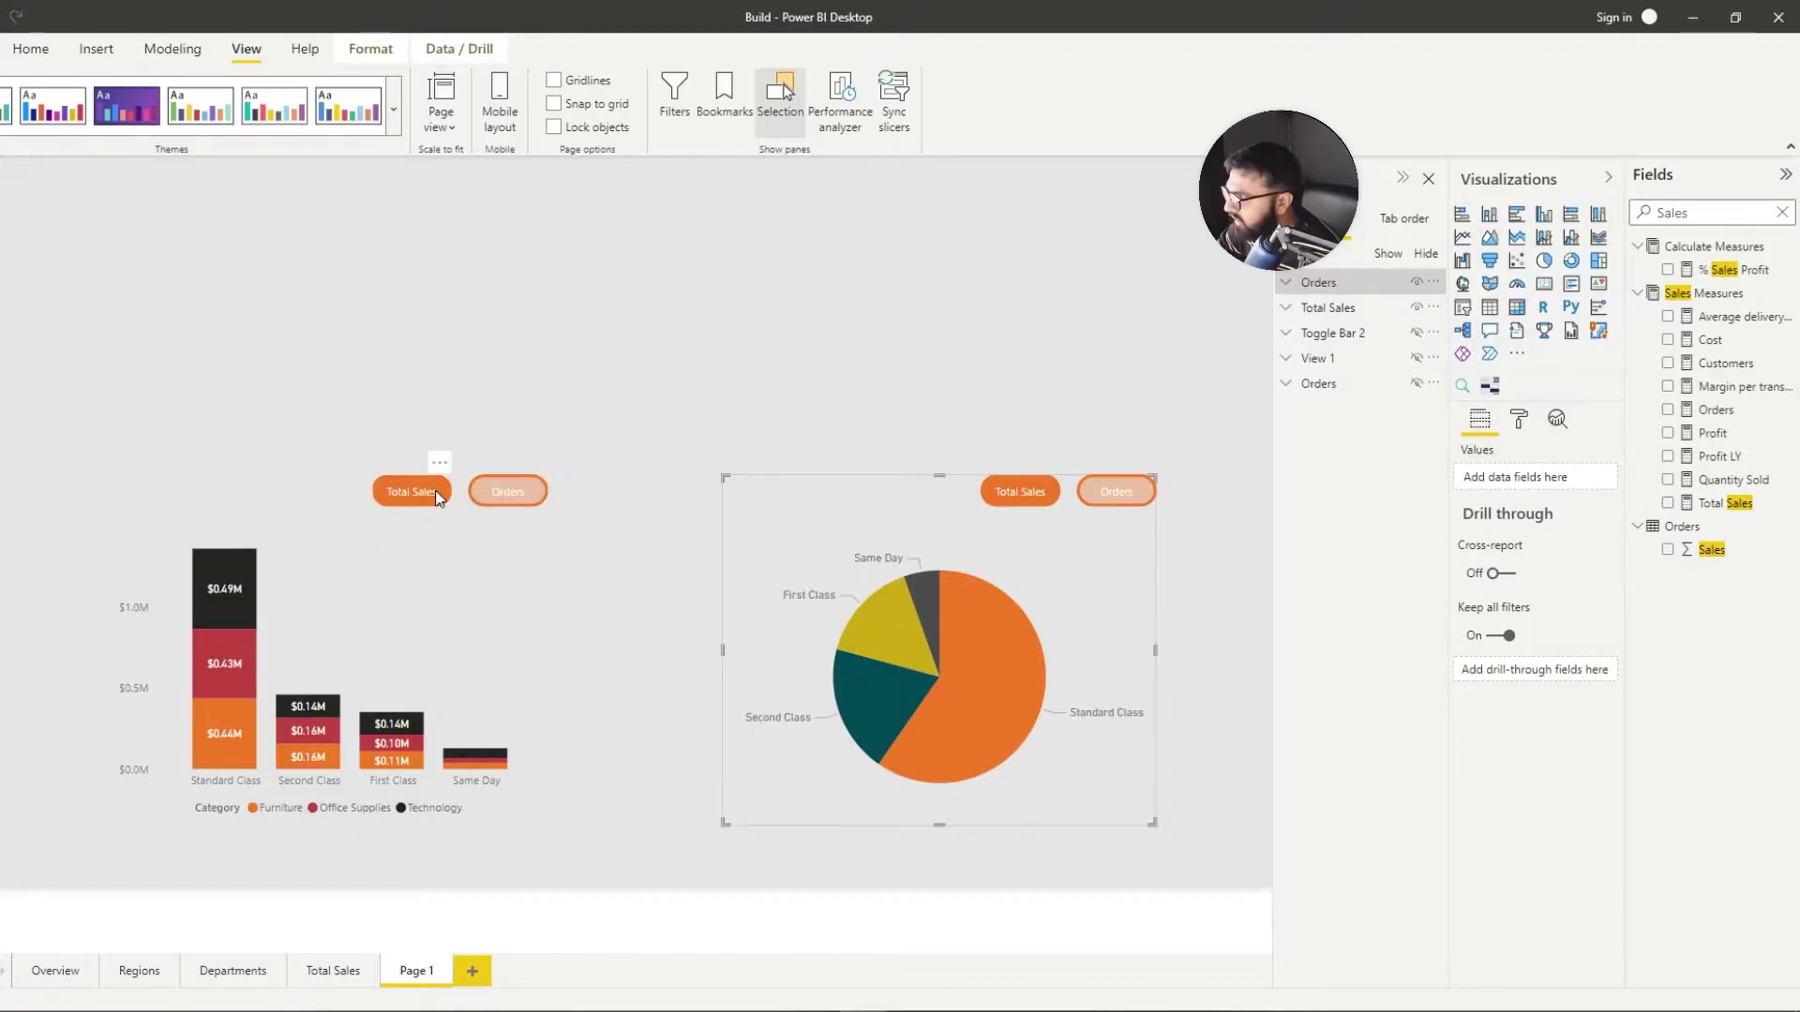
{"action": "left_click", "coordinate": [1138, 489]}
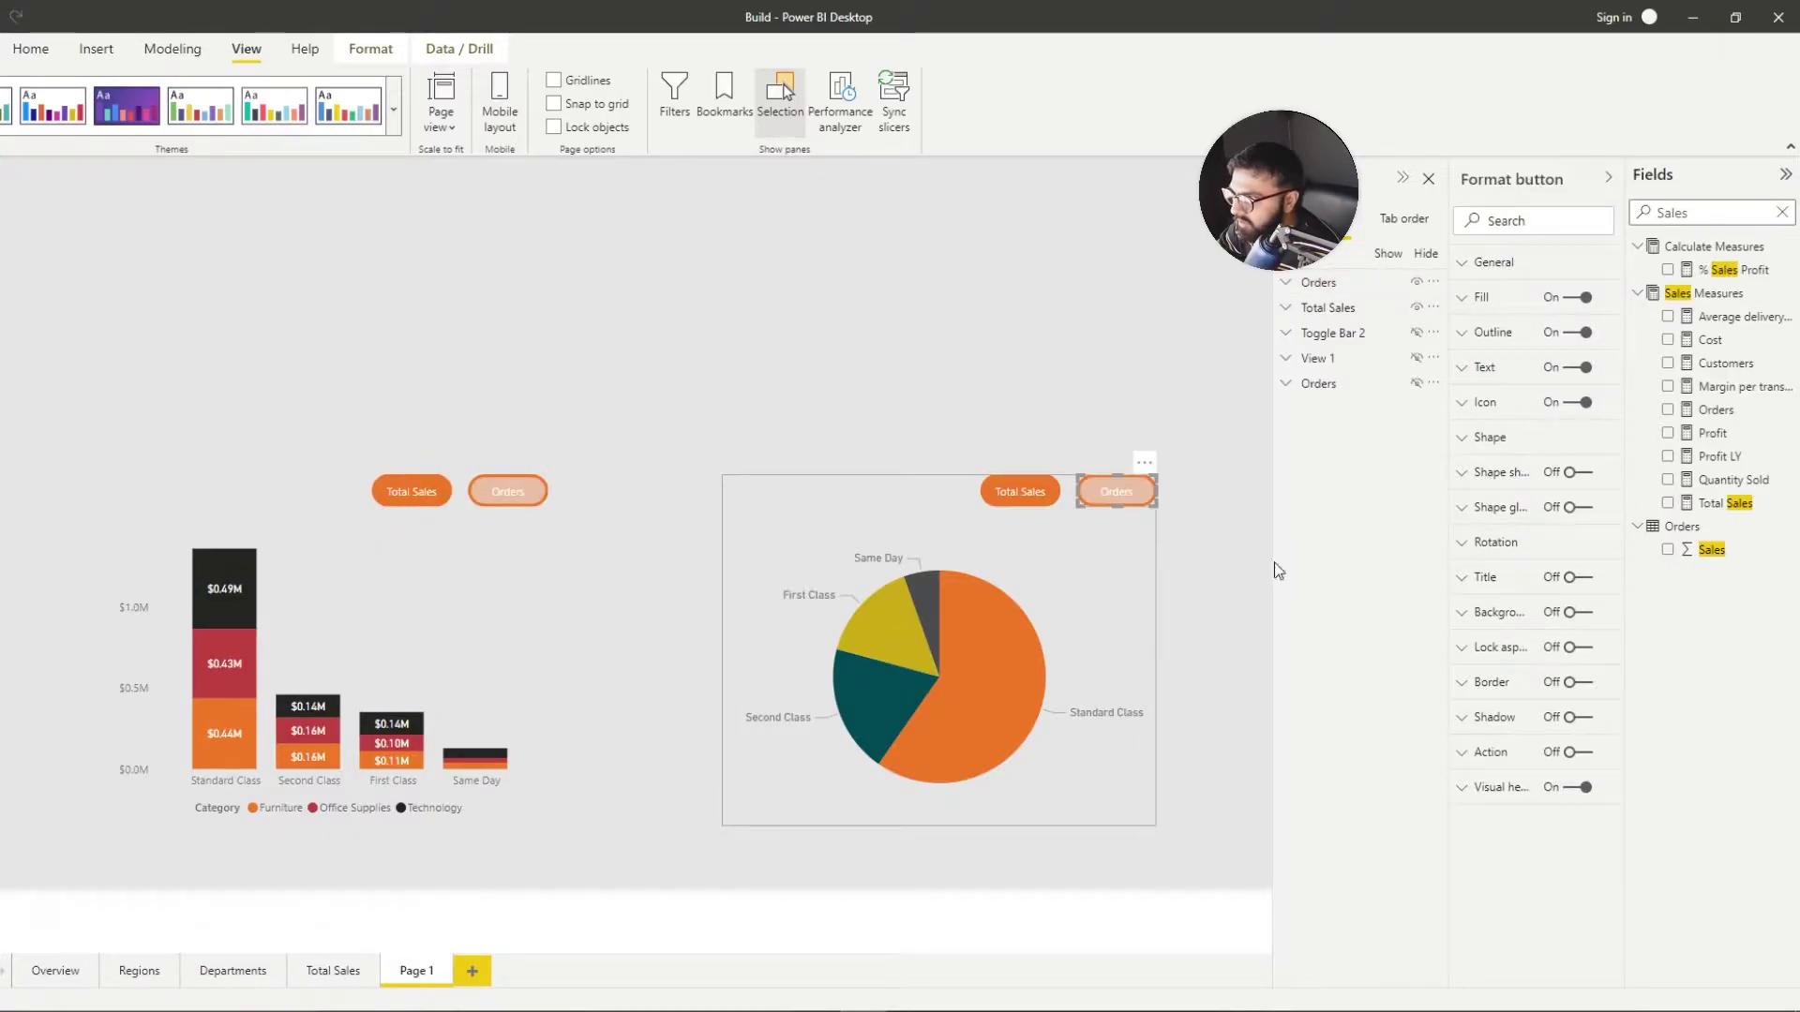
{"action": "left_click", "coordinate": [1483, 297]}
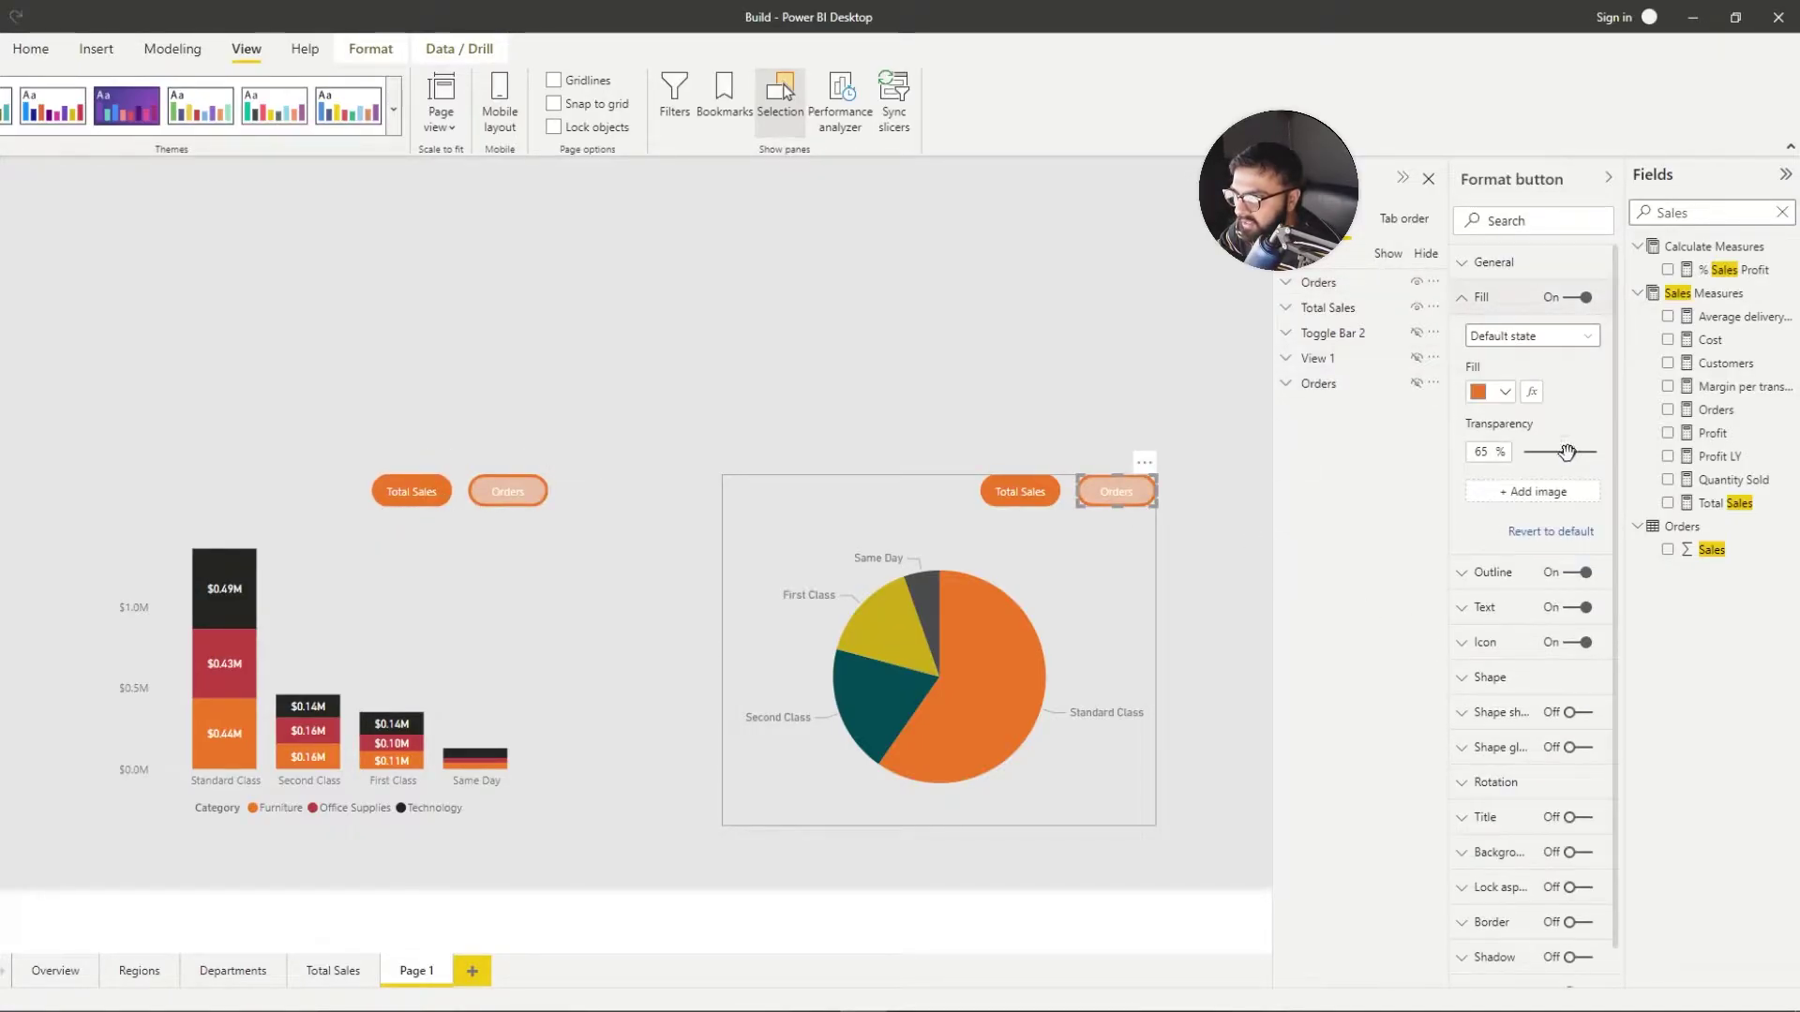
{"action": "left_click_drag", "start_coordinate": [1573, 451], "coordinate": [1381, 443]}
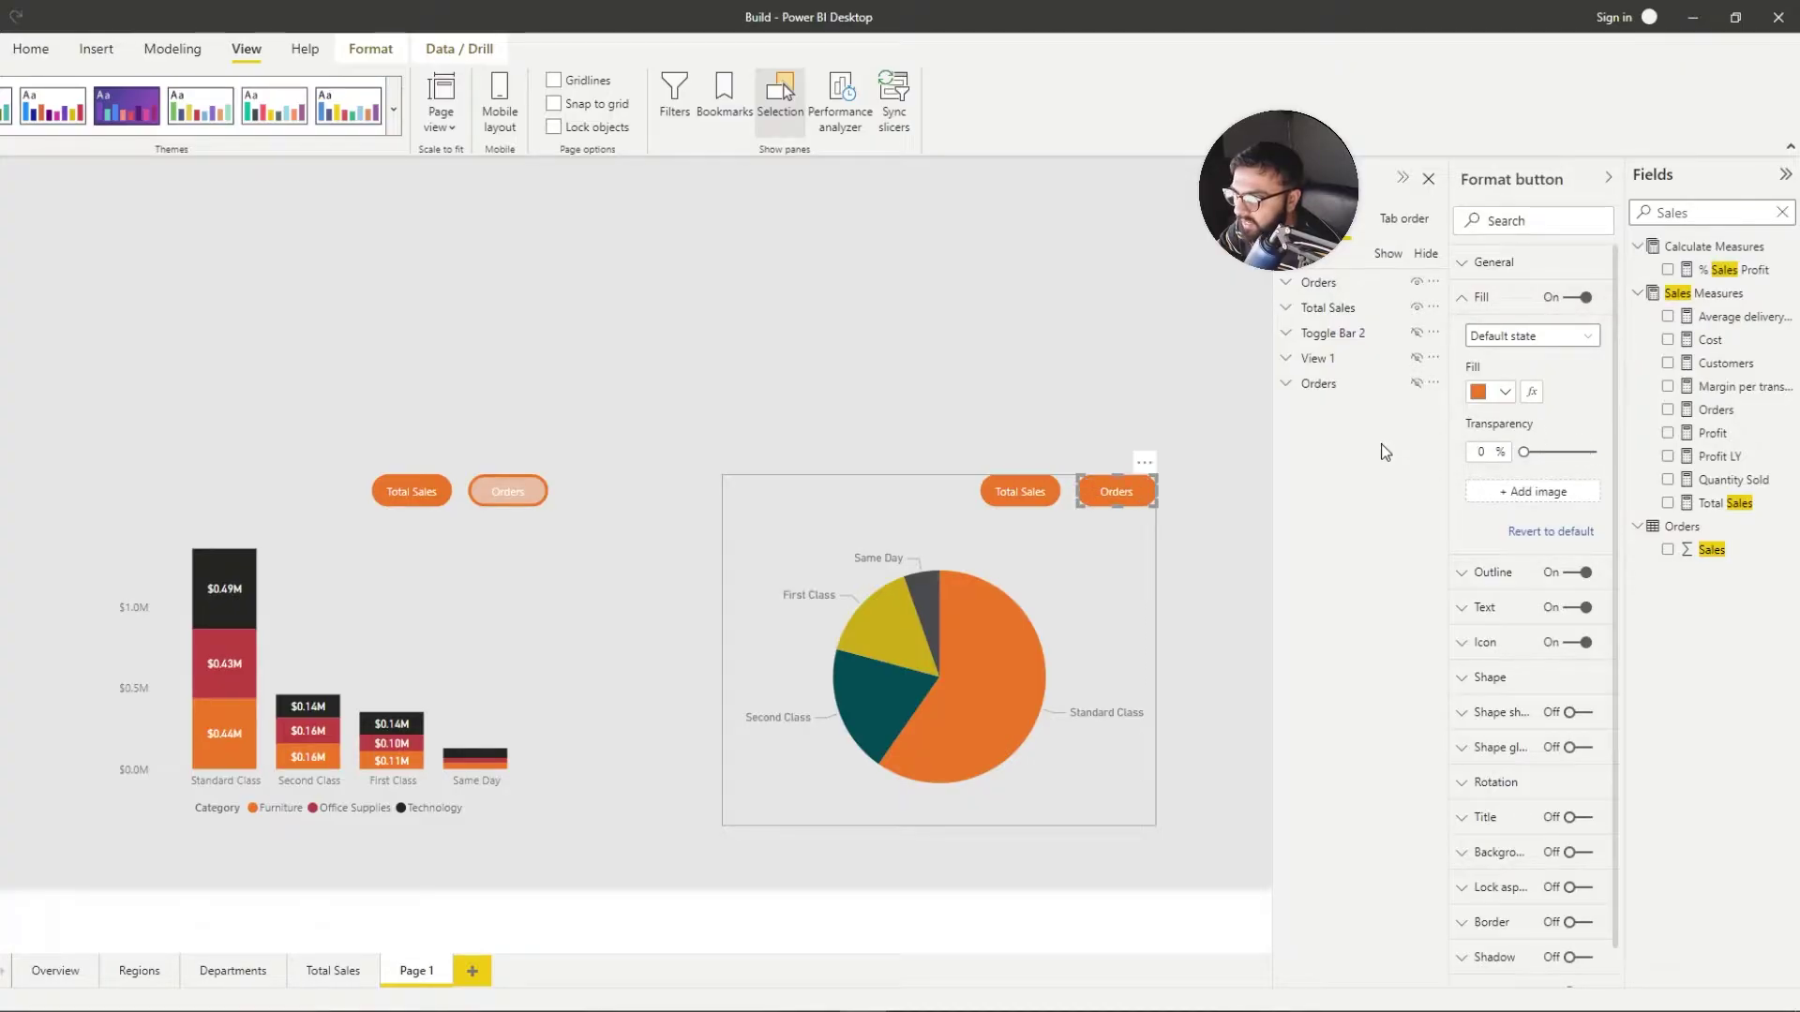
Step: Set the default-state fill transparency of the Total Sales button in the pie chart group to 65%
{"action": "left_click", "coordinate": [1005, 486]}
{"action": "left_click", "coordinate": [1005, 492]}
{"action": "left_click", "coordinate": [1010, 495]}
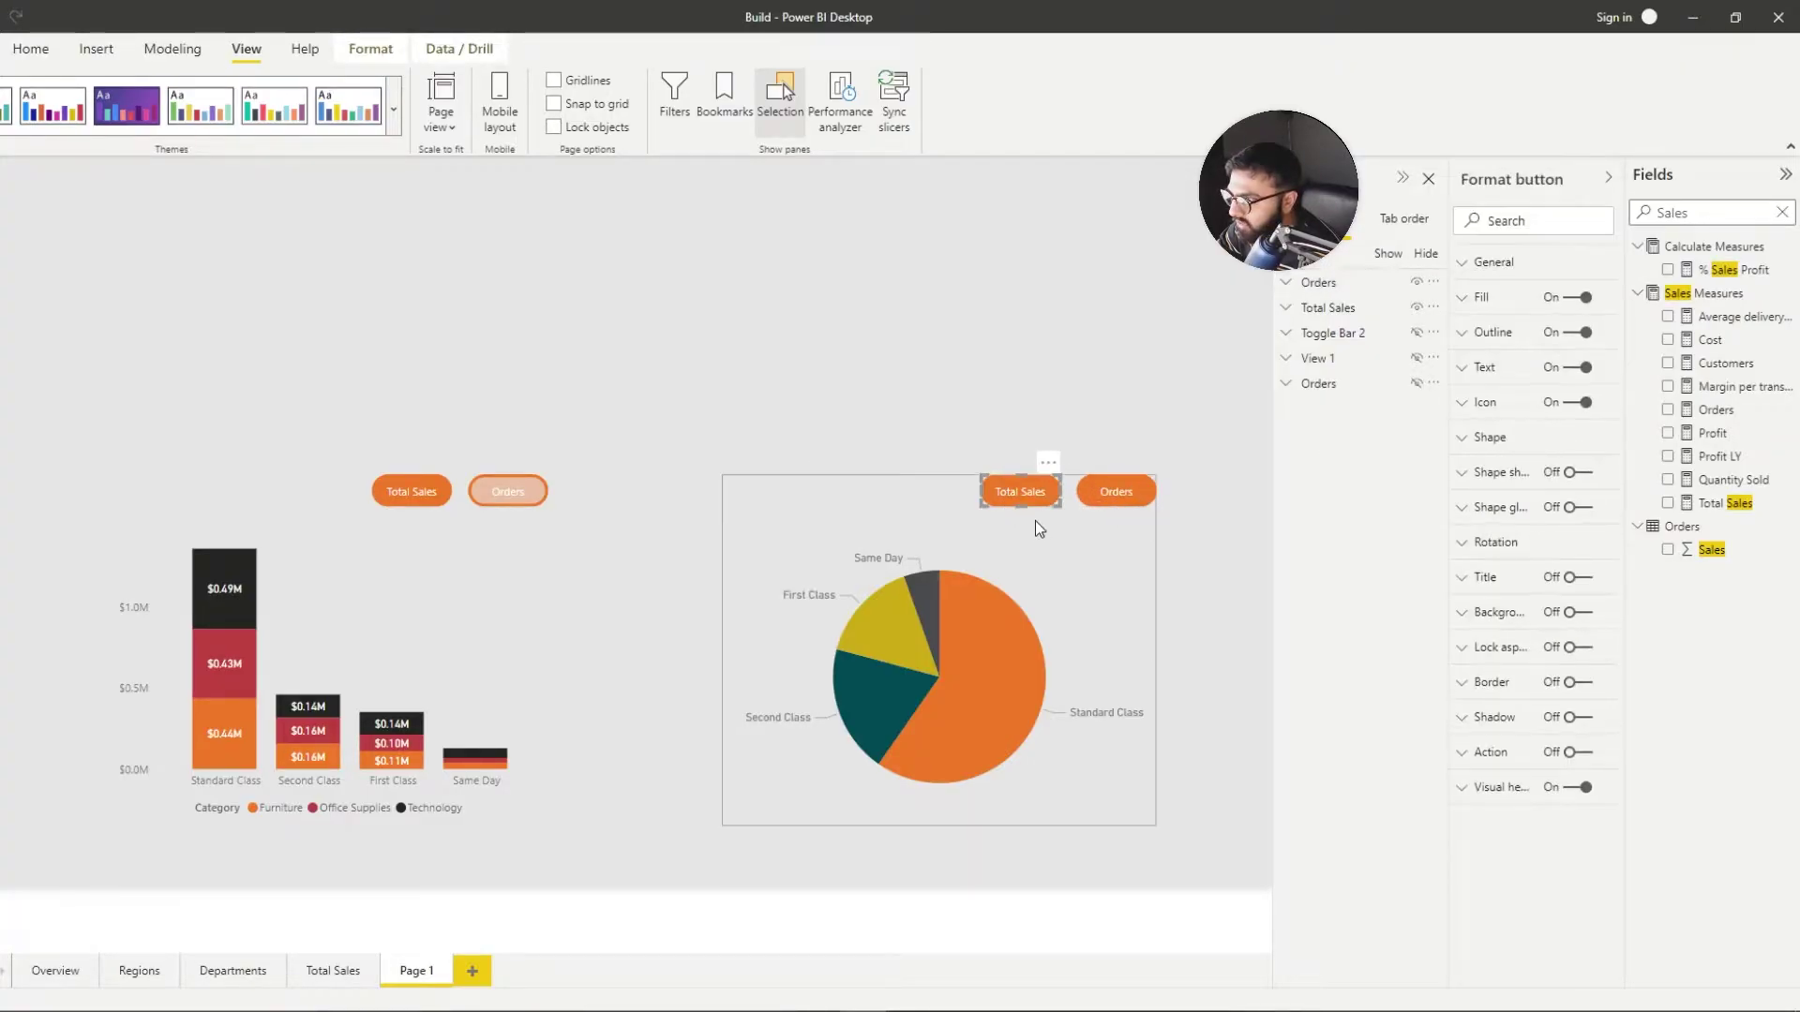
{"action": "left_click", "coordinate": [1519, 297]}
{"action": "left_click_drag", "start_coordinate": [1579, 451], "coordinate": [1570, 452]}
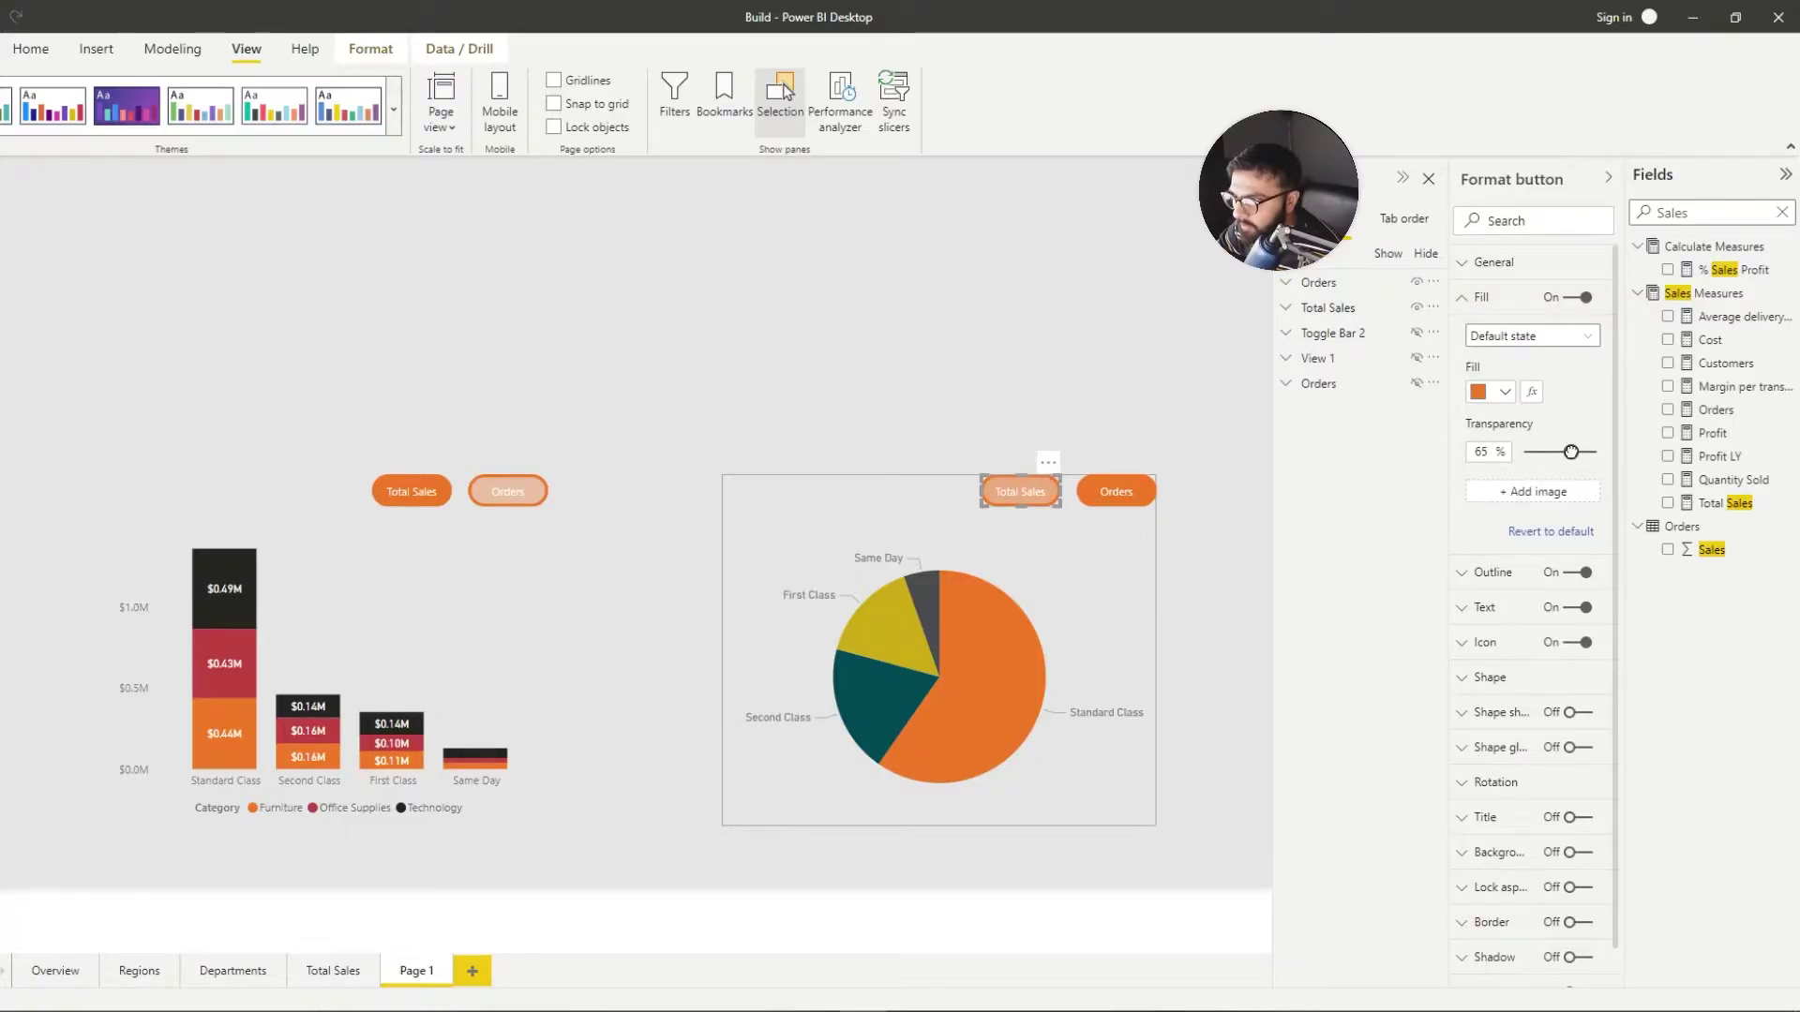
Step: Check the hover-state fill transparency of the Total Sales button in the pie chart group
{"action": "left_click", "coordinate": [1525, 339]}
{"action": "left_click", "coordinate": [1530, 378]}
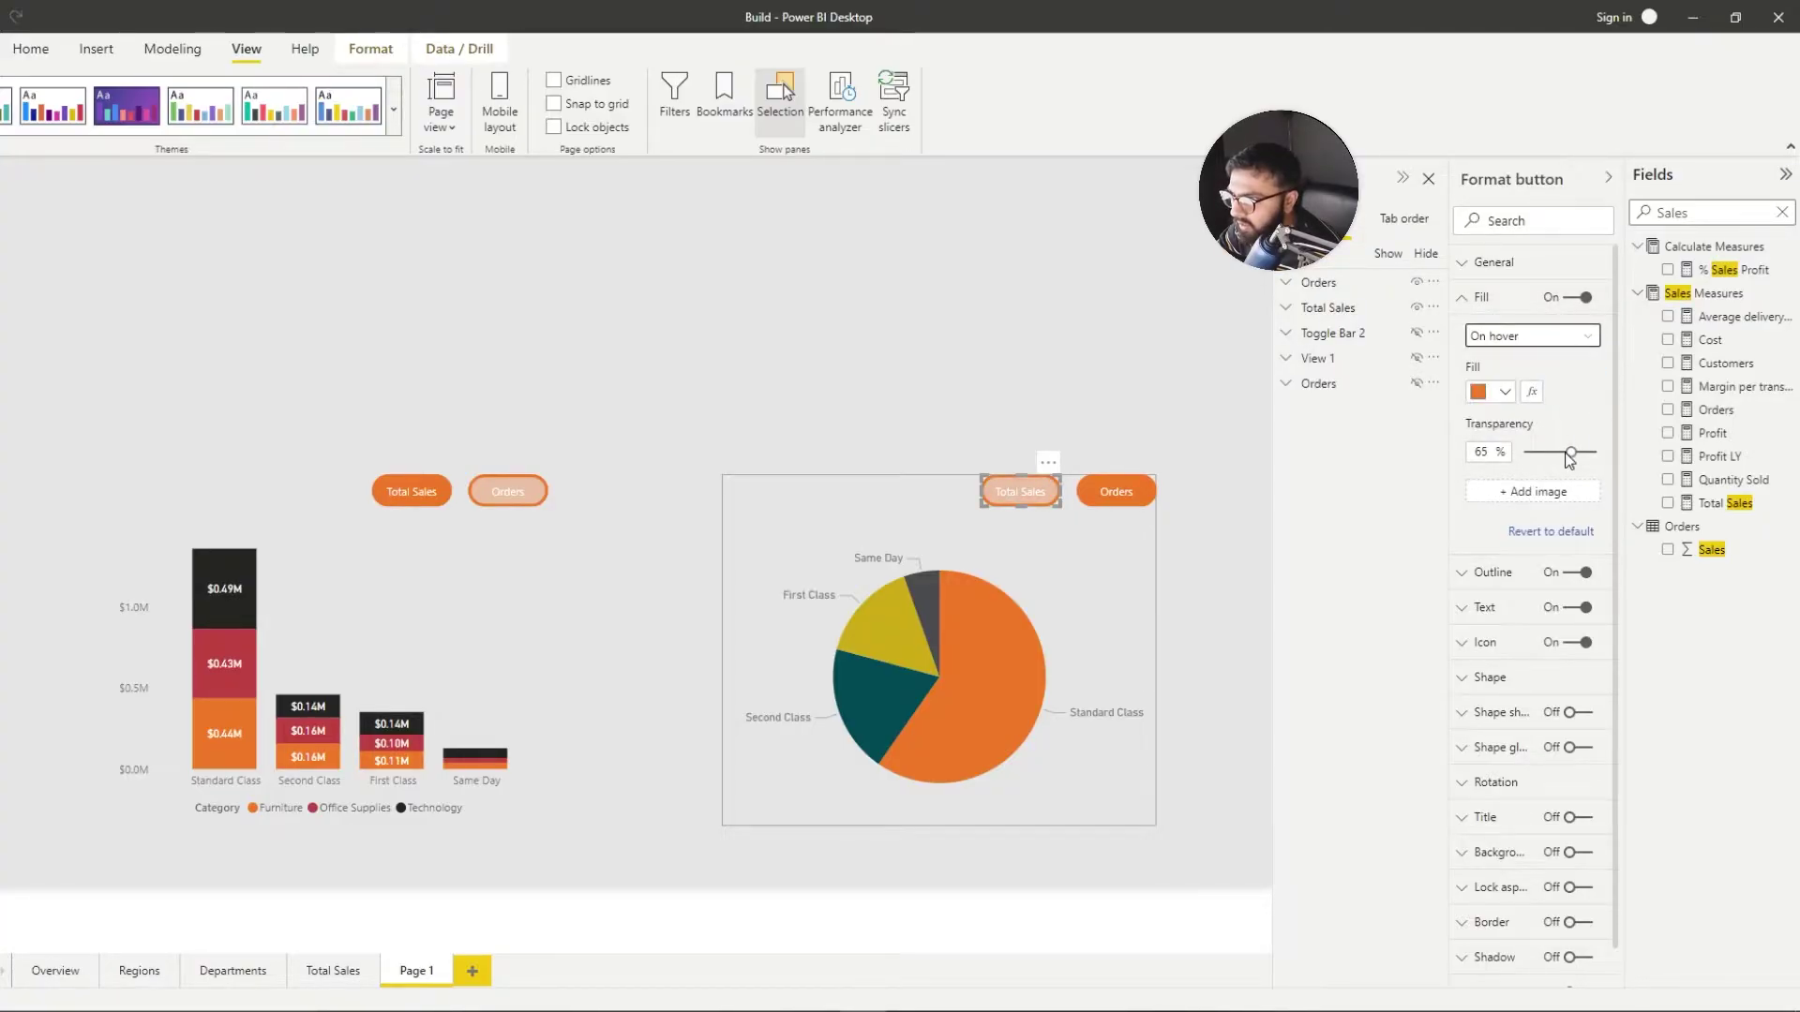
{"action": "left_click", "coordinate": [1012, 465]}
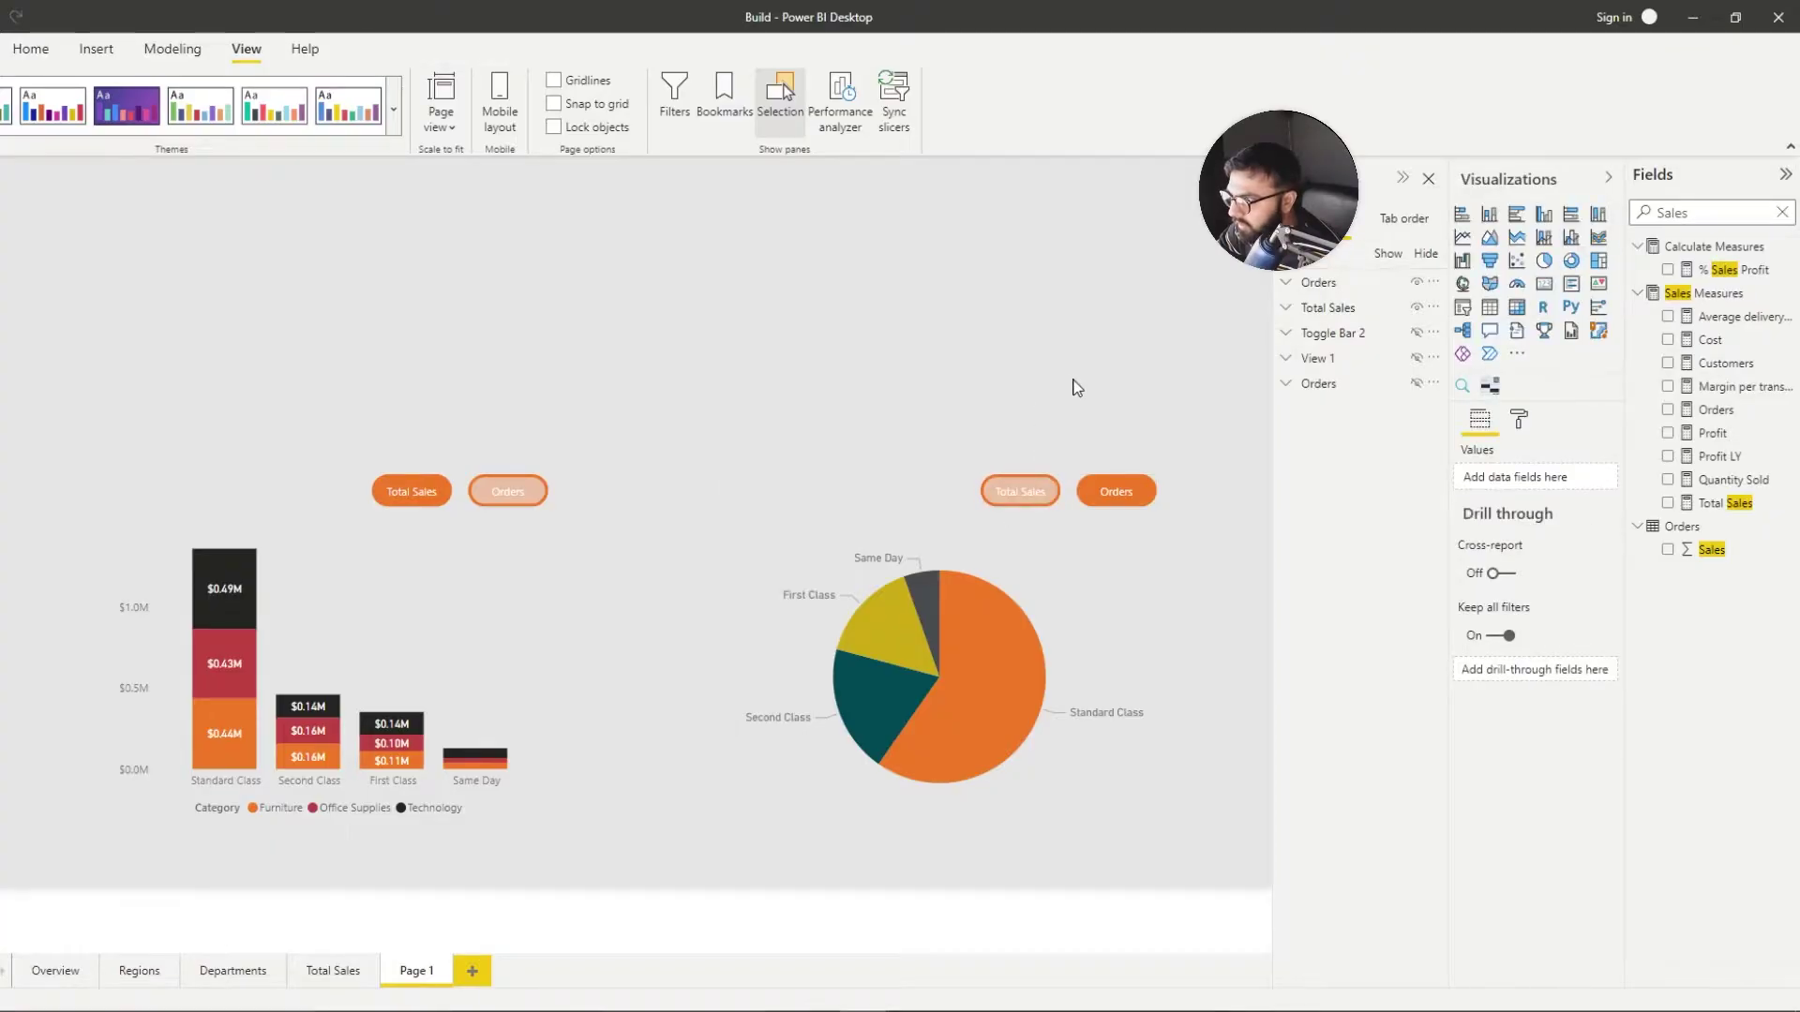
Step: Move the Orders pie chart group directly over the Total Sales column chart group so the two overlap exactly
{"action": "left_click", "coordinate": [1350, 309]}
{"action": "key", "text": "Up"}
{"action": "left_click", "coordinate": [1353, 309]}
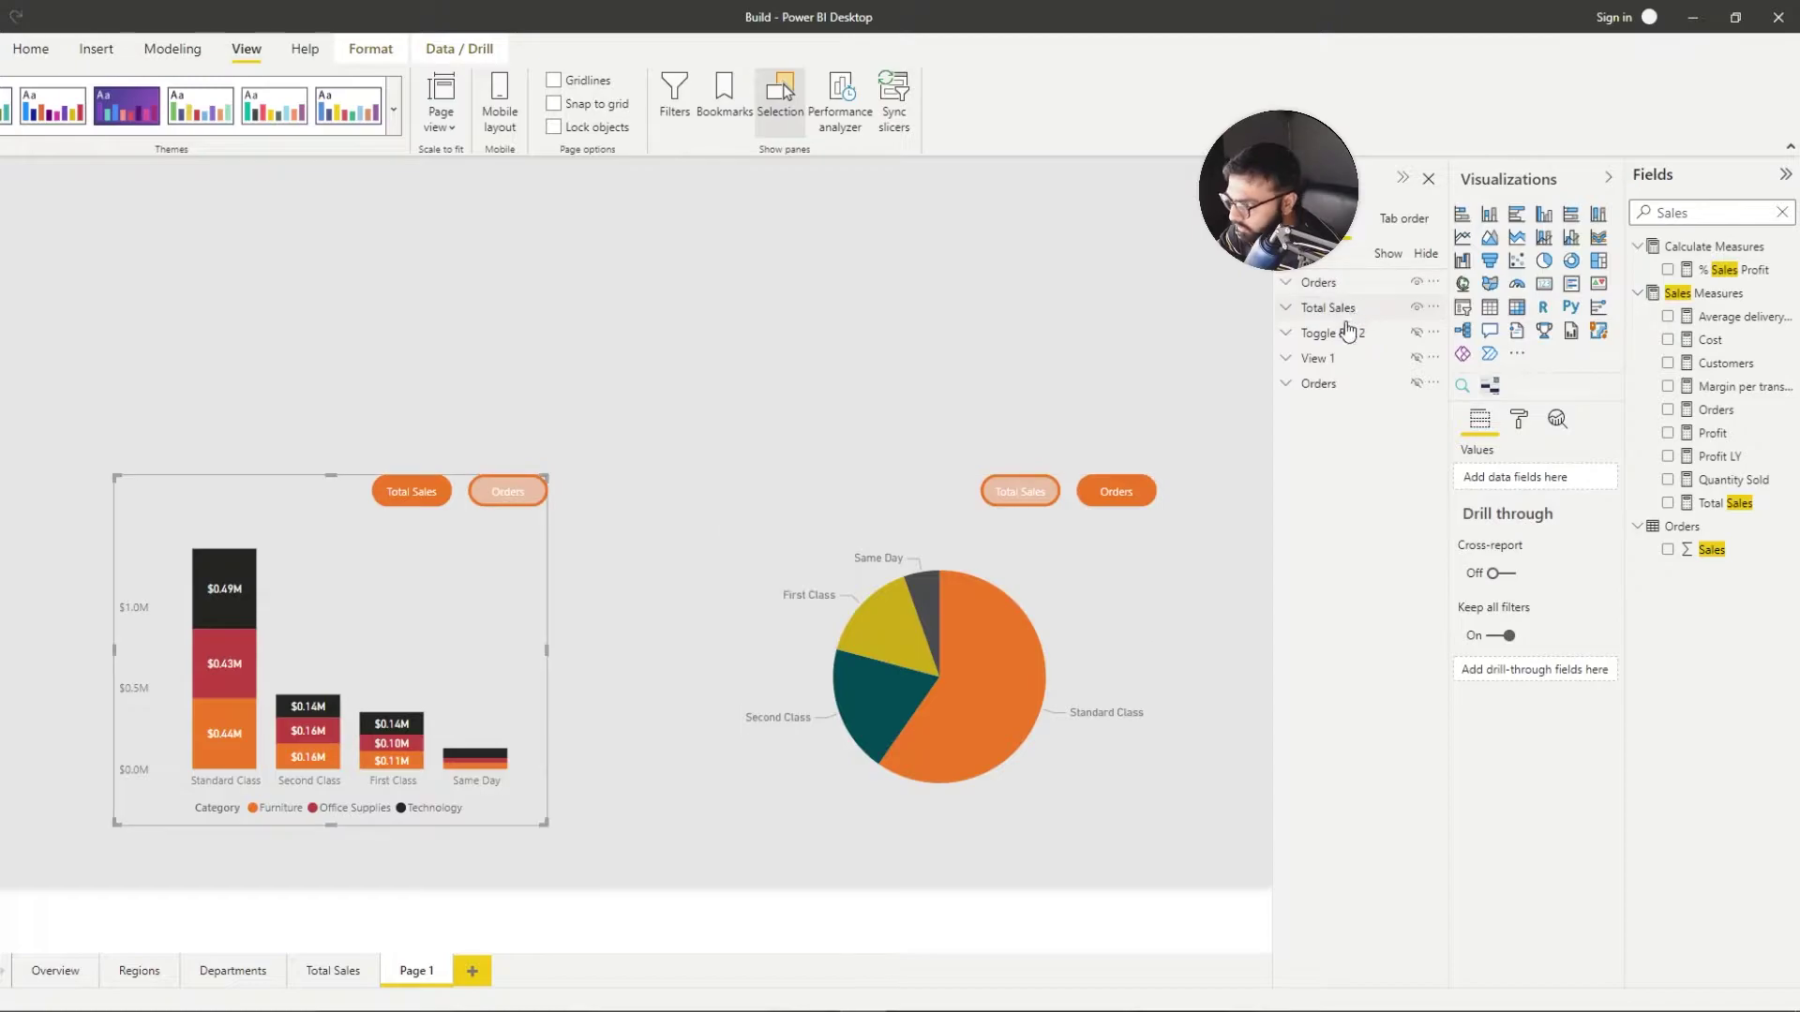
{"action": "left_click", "coordinate": [1105, 626]}
{"action": "left_click_drag", "start_coordinate": [1105, 627], "coordinate": [494, 623]}
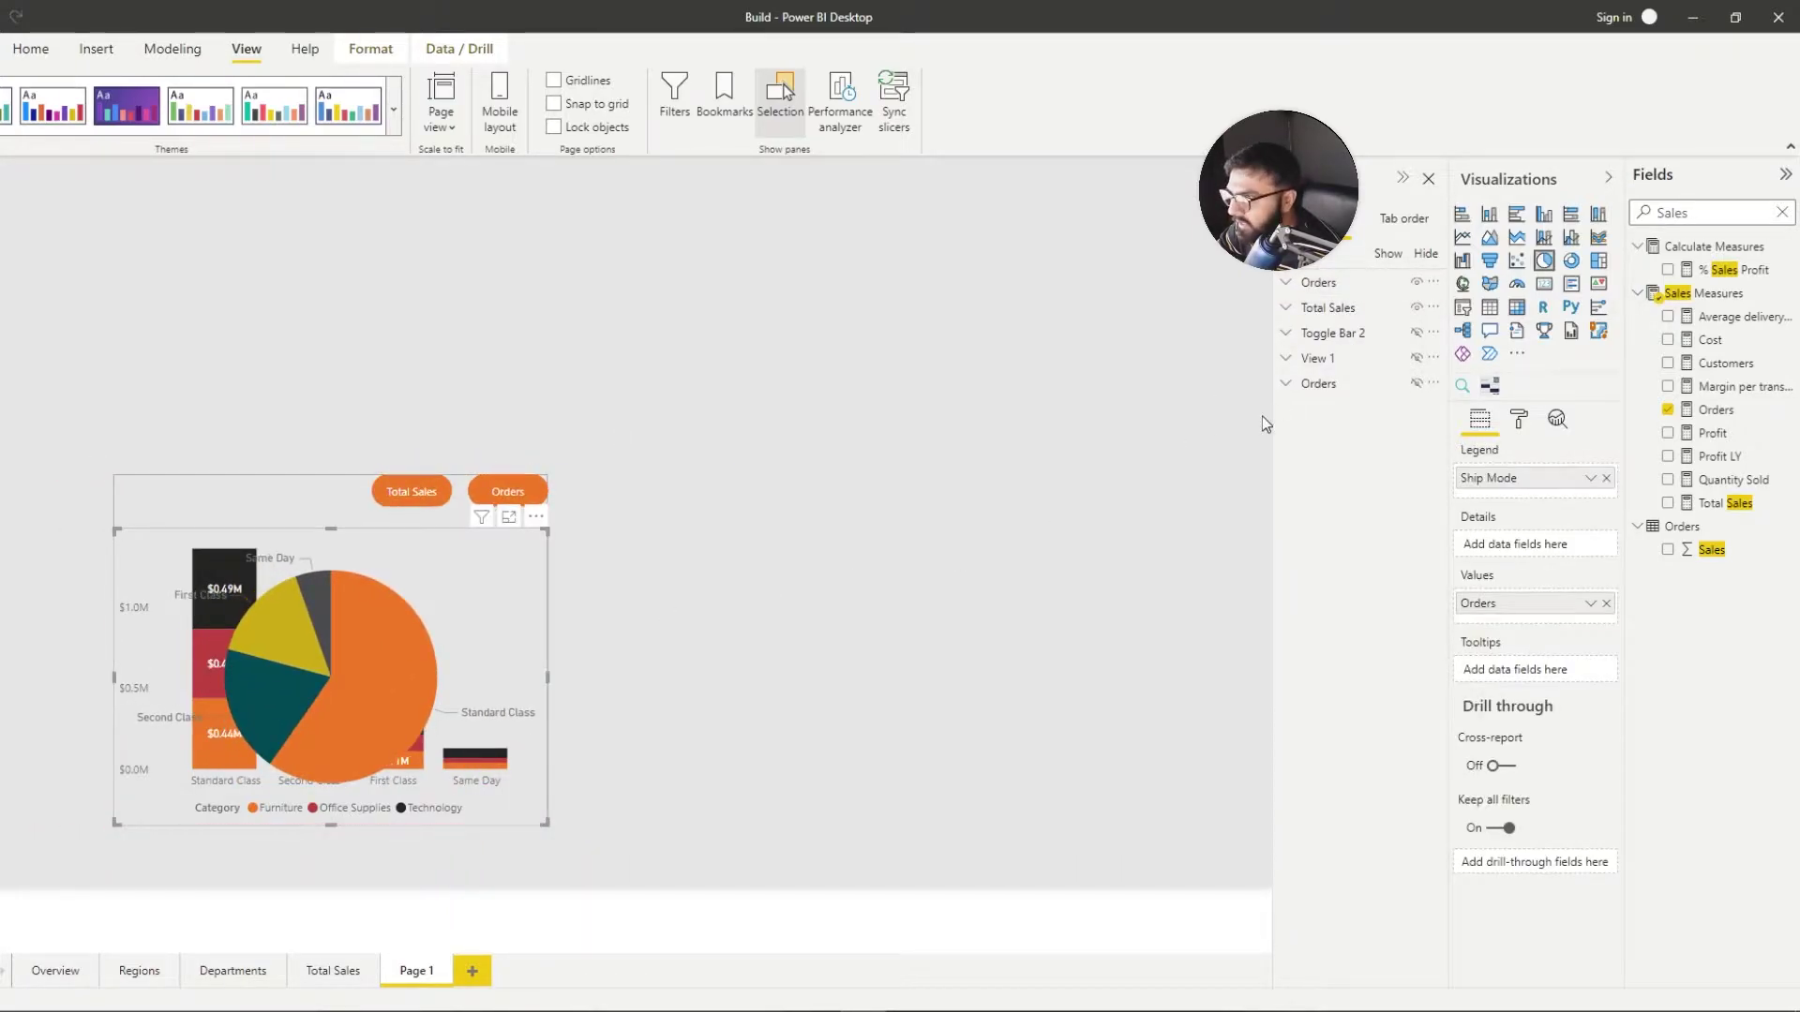
Step: Hide the Orders pie chart group and save the view as a bookmark named "Total Sales View 1"
{"action": "left_click", "coordinate": [1417, 283]}
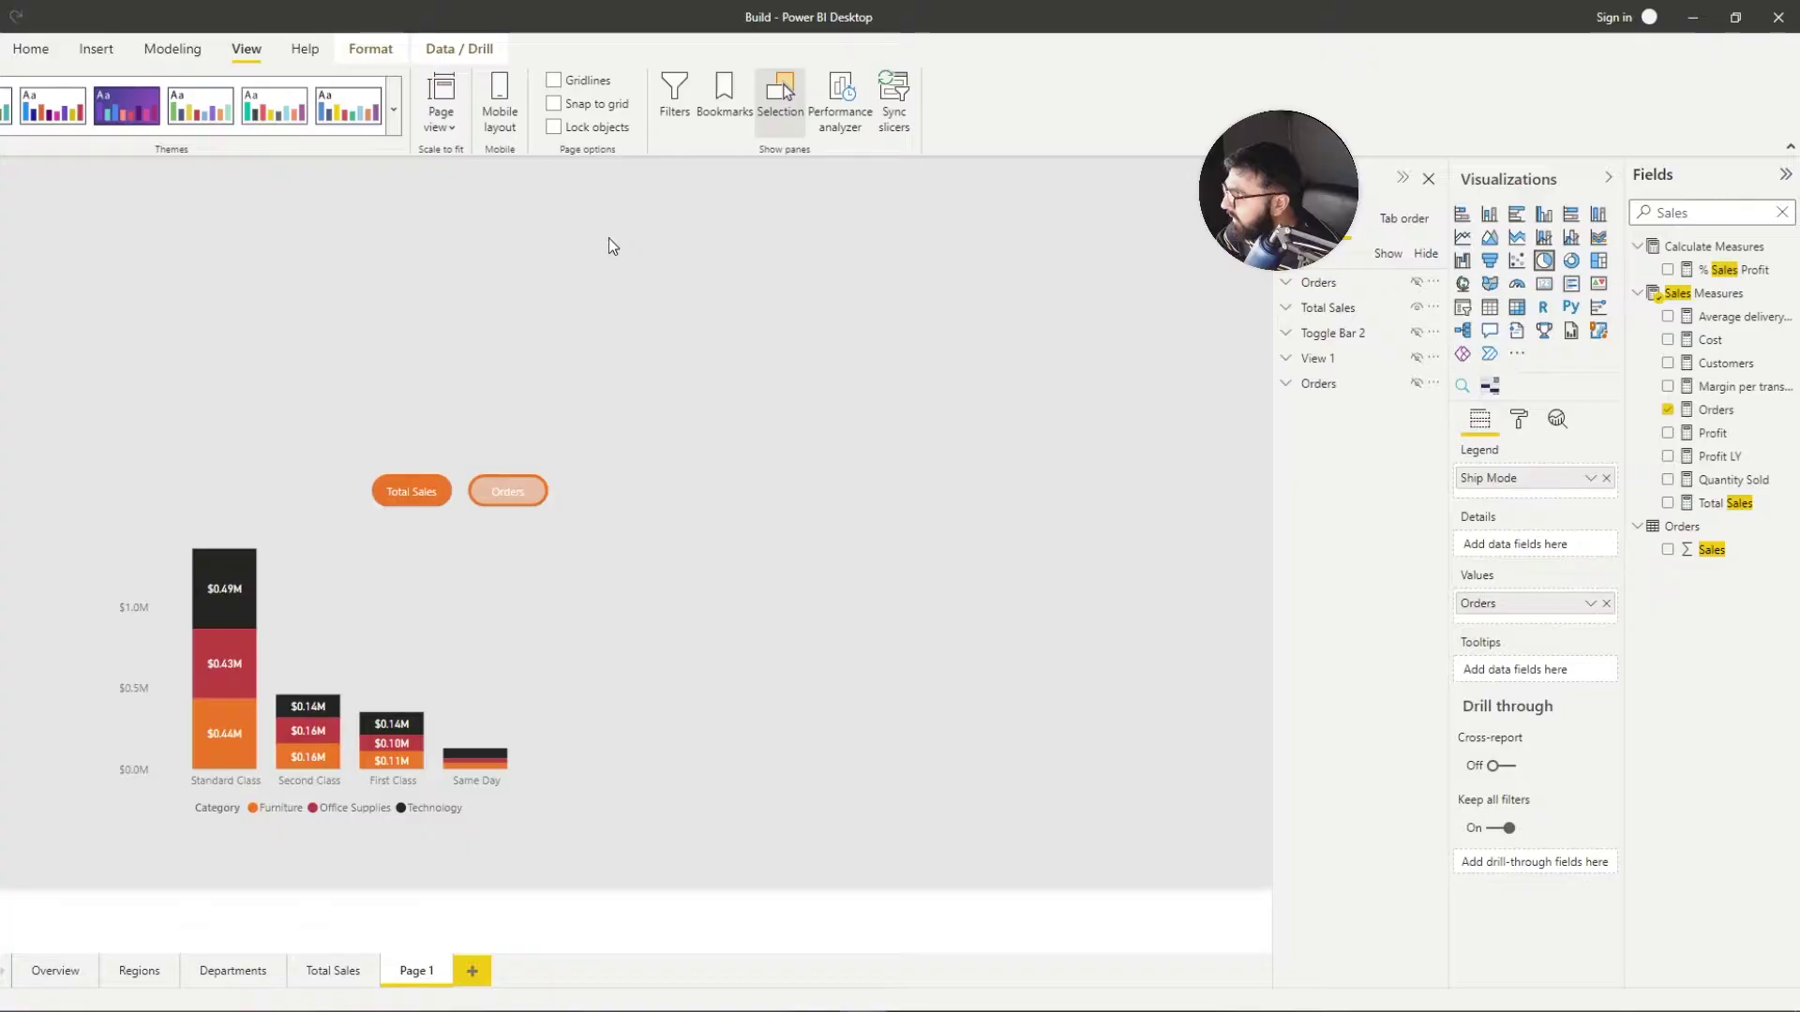
{"action": "left_click", "coordinate": [722, 103]}
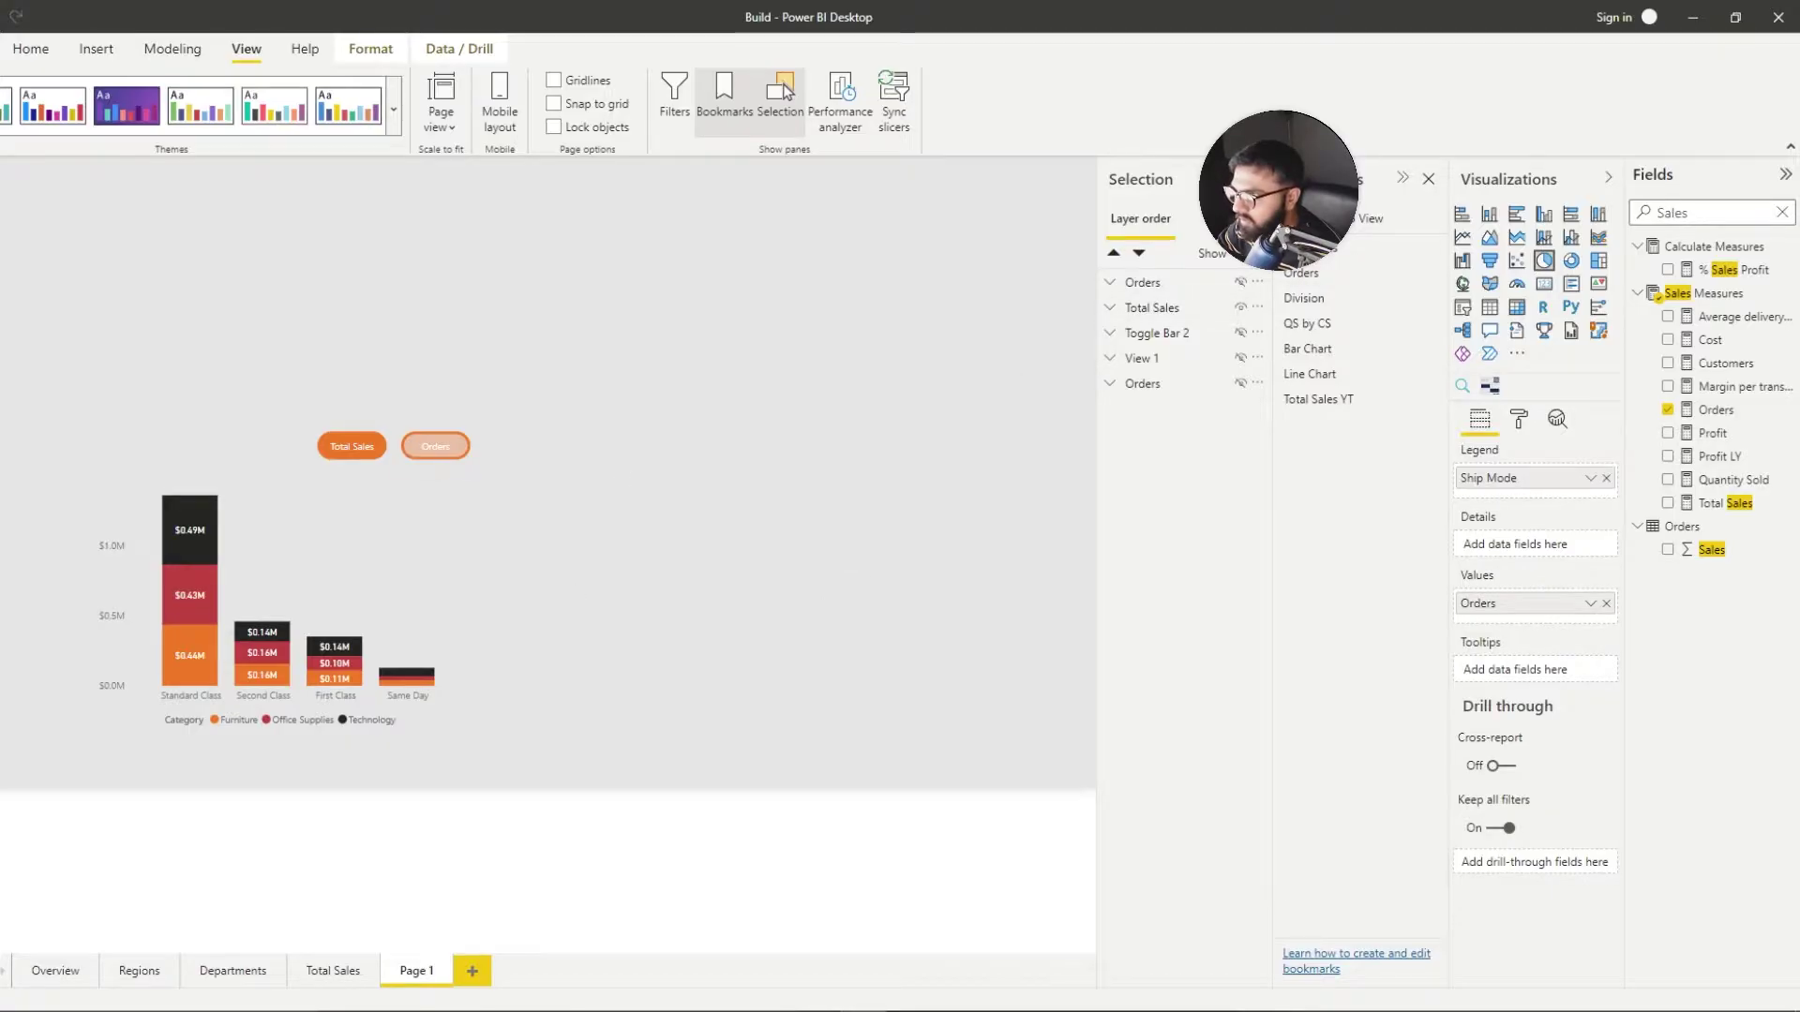
{"action": "left_click", "coordinate": [1312, 217]}
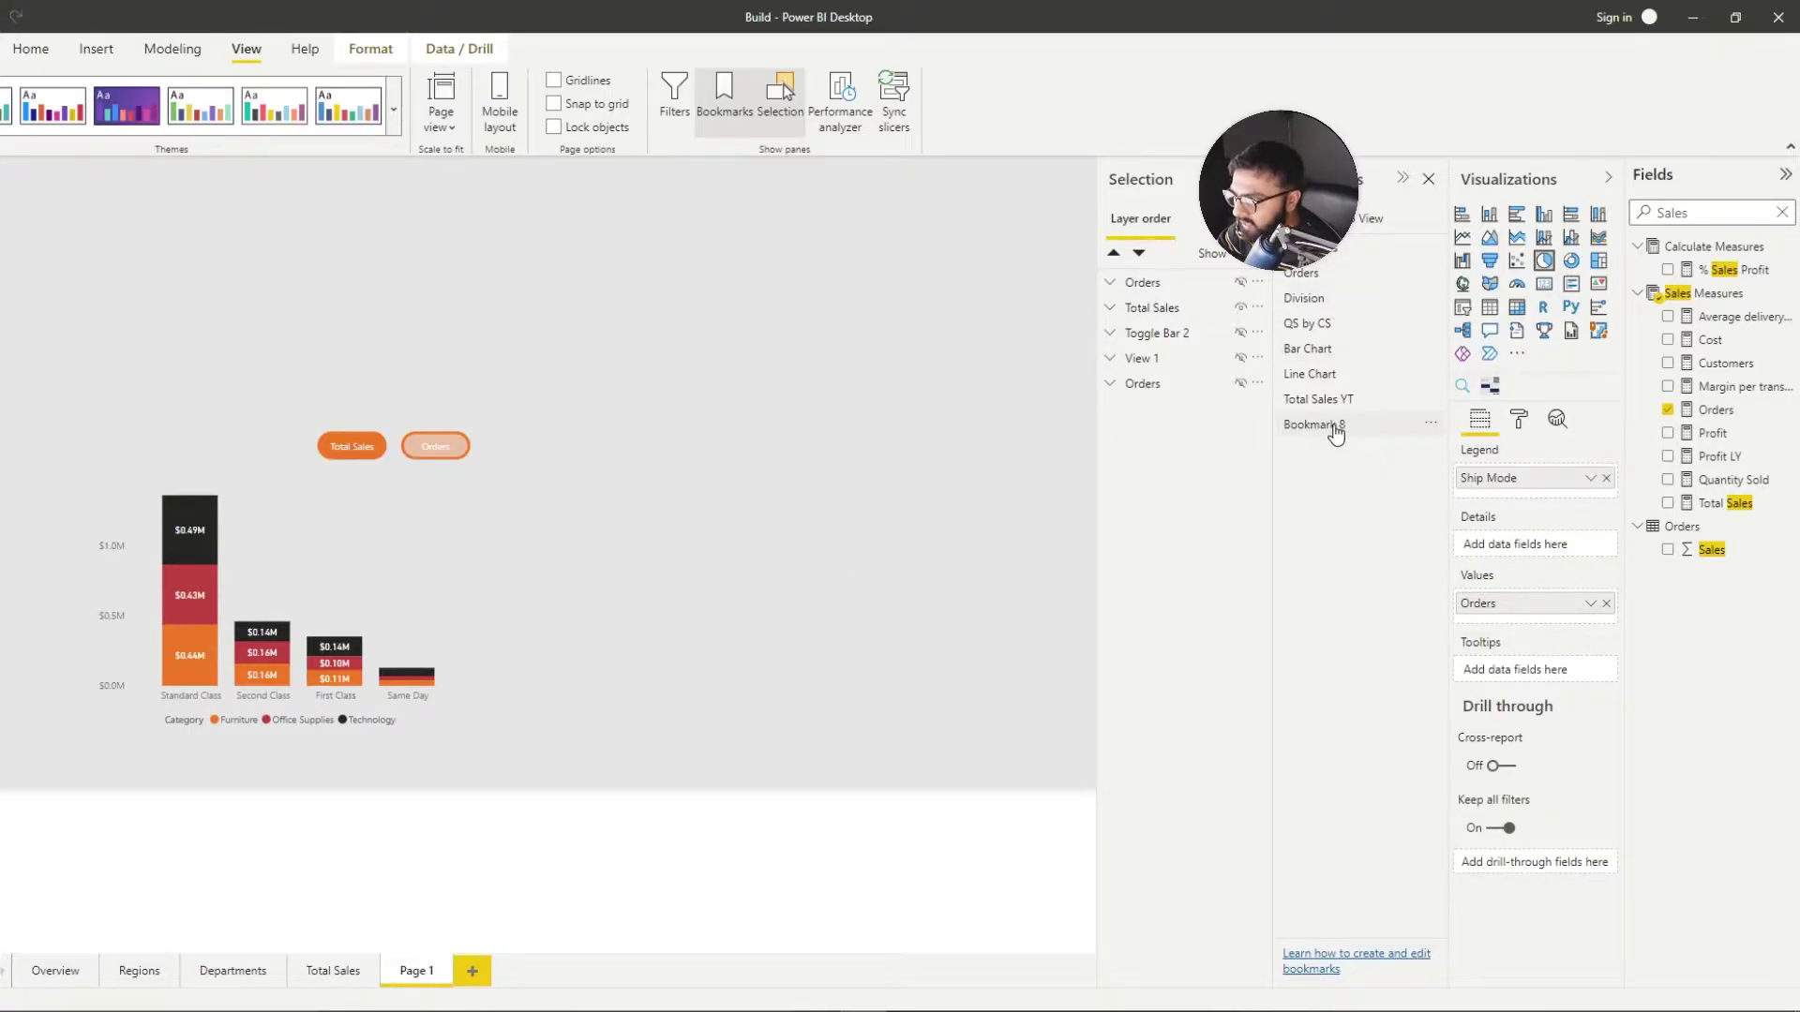
{"action": "double_click", "coordinate": [1336, 426]}
{"action": "type", "text": "Total Sale"}
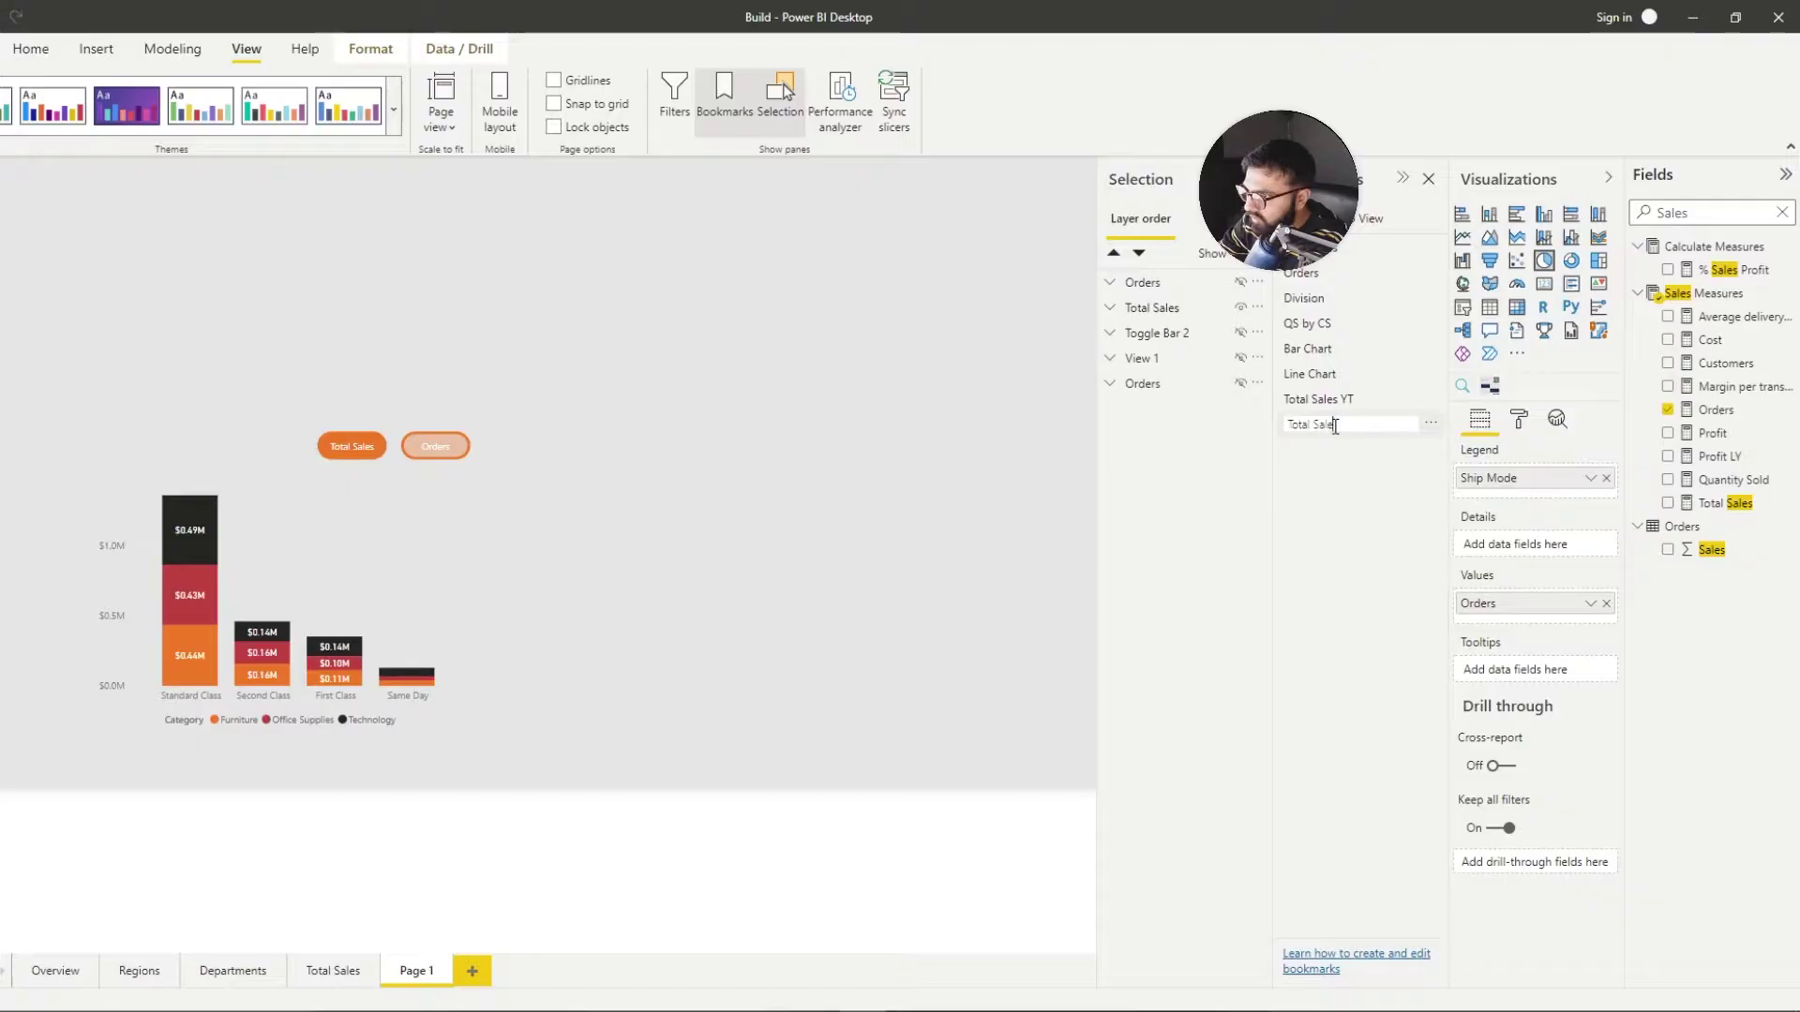
{"action": "type", "text": "s View"}
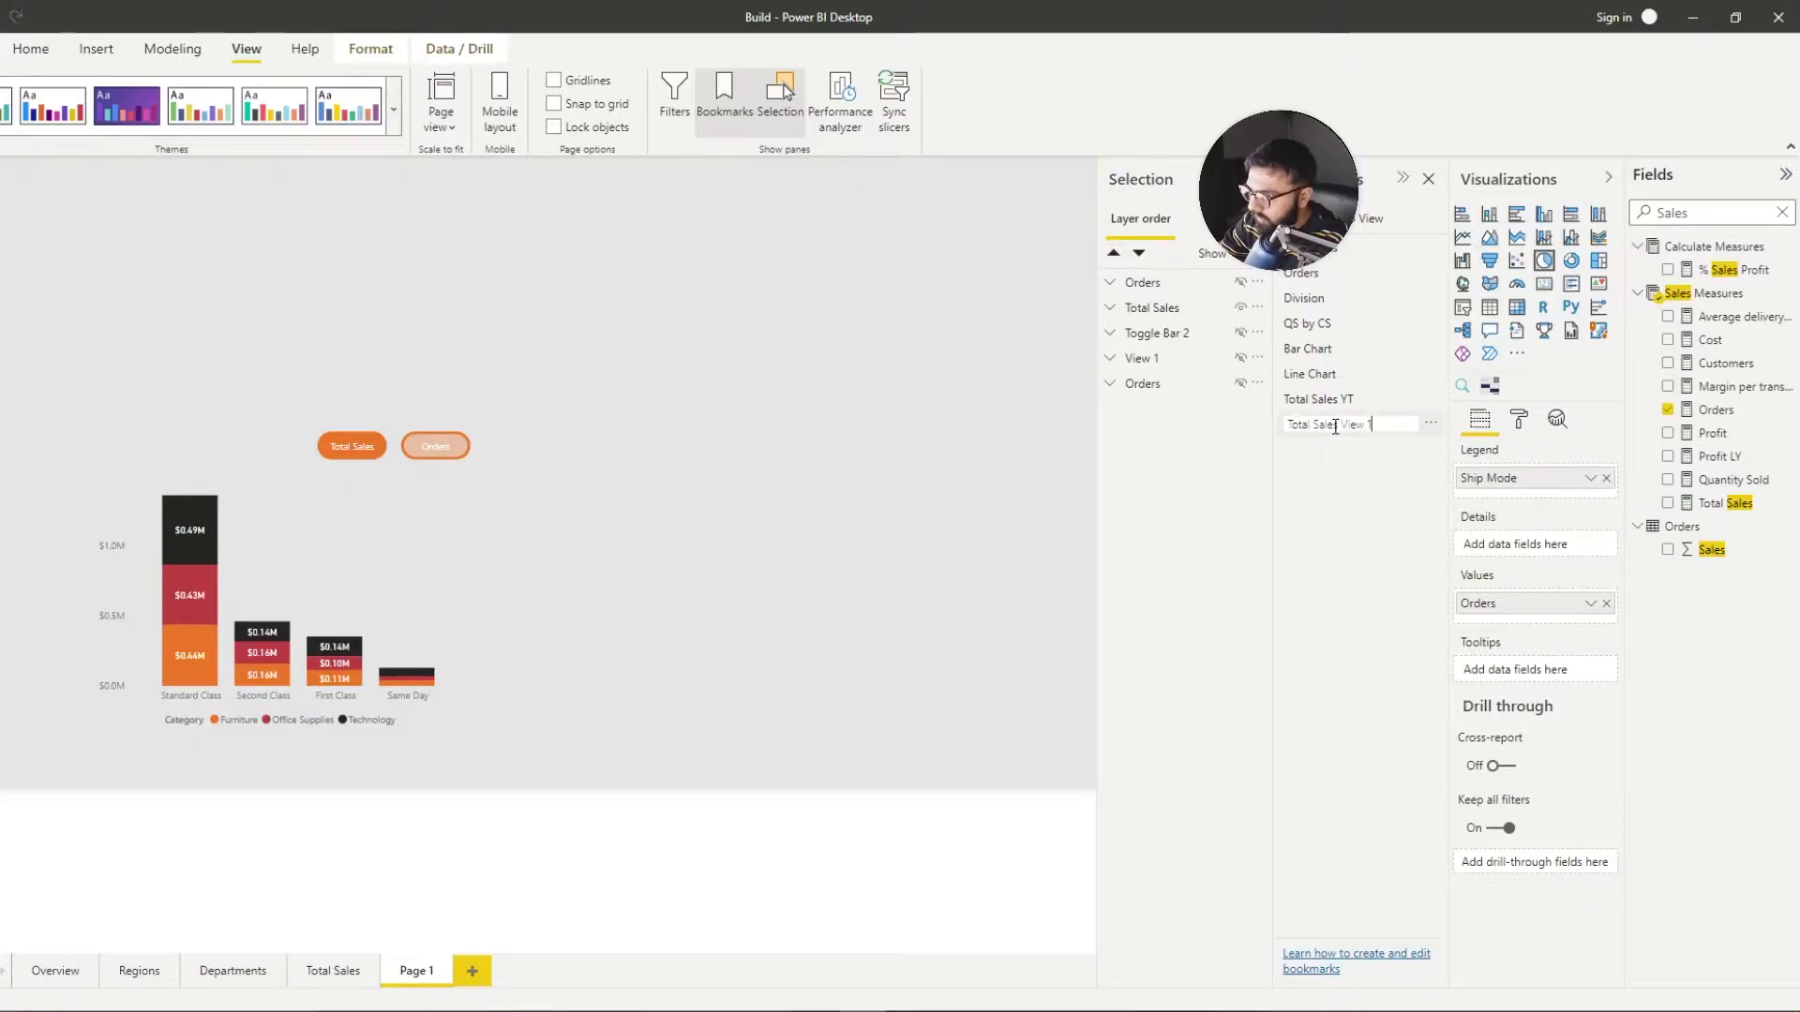
{"action": "type", "text": " 1"}
{"action": "key", "text": "Return"}
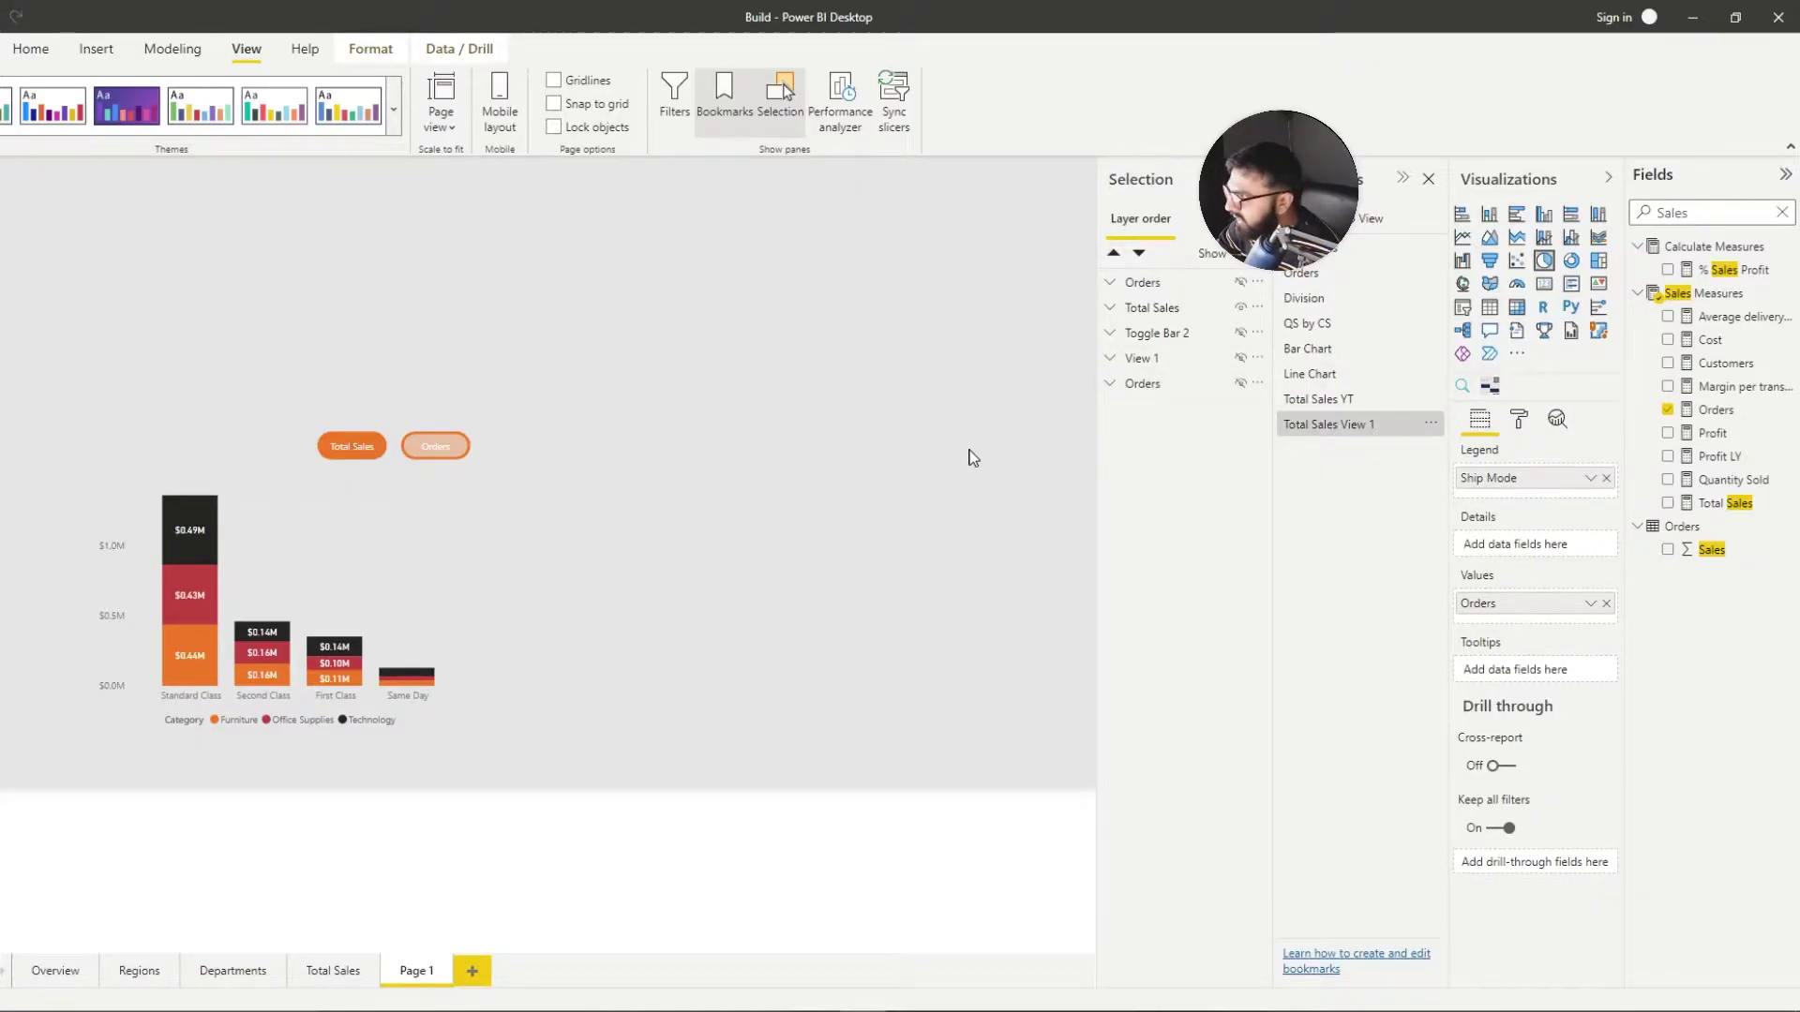
Step: Hide the Total Sales group, show the Orders group, and save the view as a bookmark named "Orders View 2"
{"action": "left_click", "coordinate": [1241, 310]}
{"action": "left_click", "coordinate": [1240, 283]}
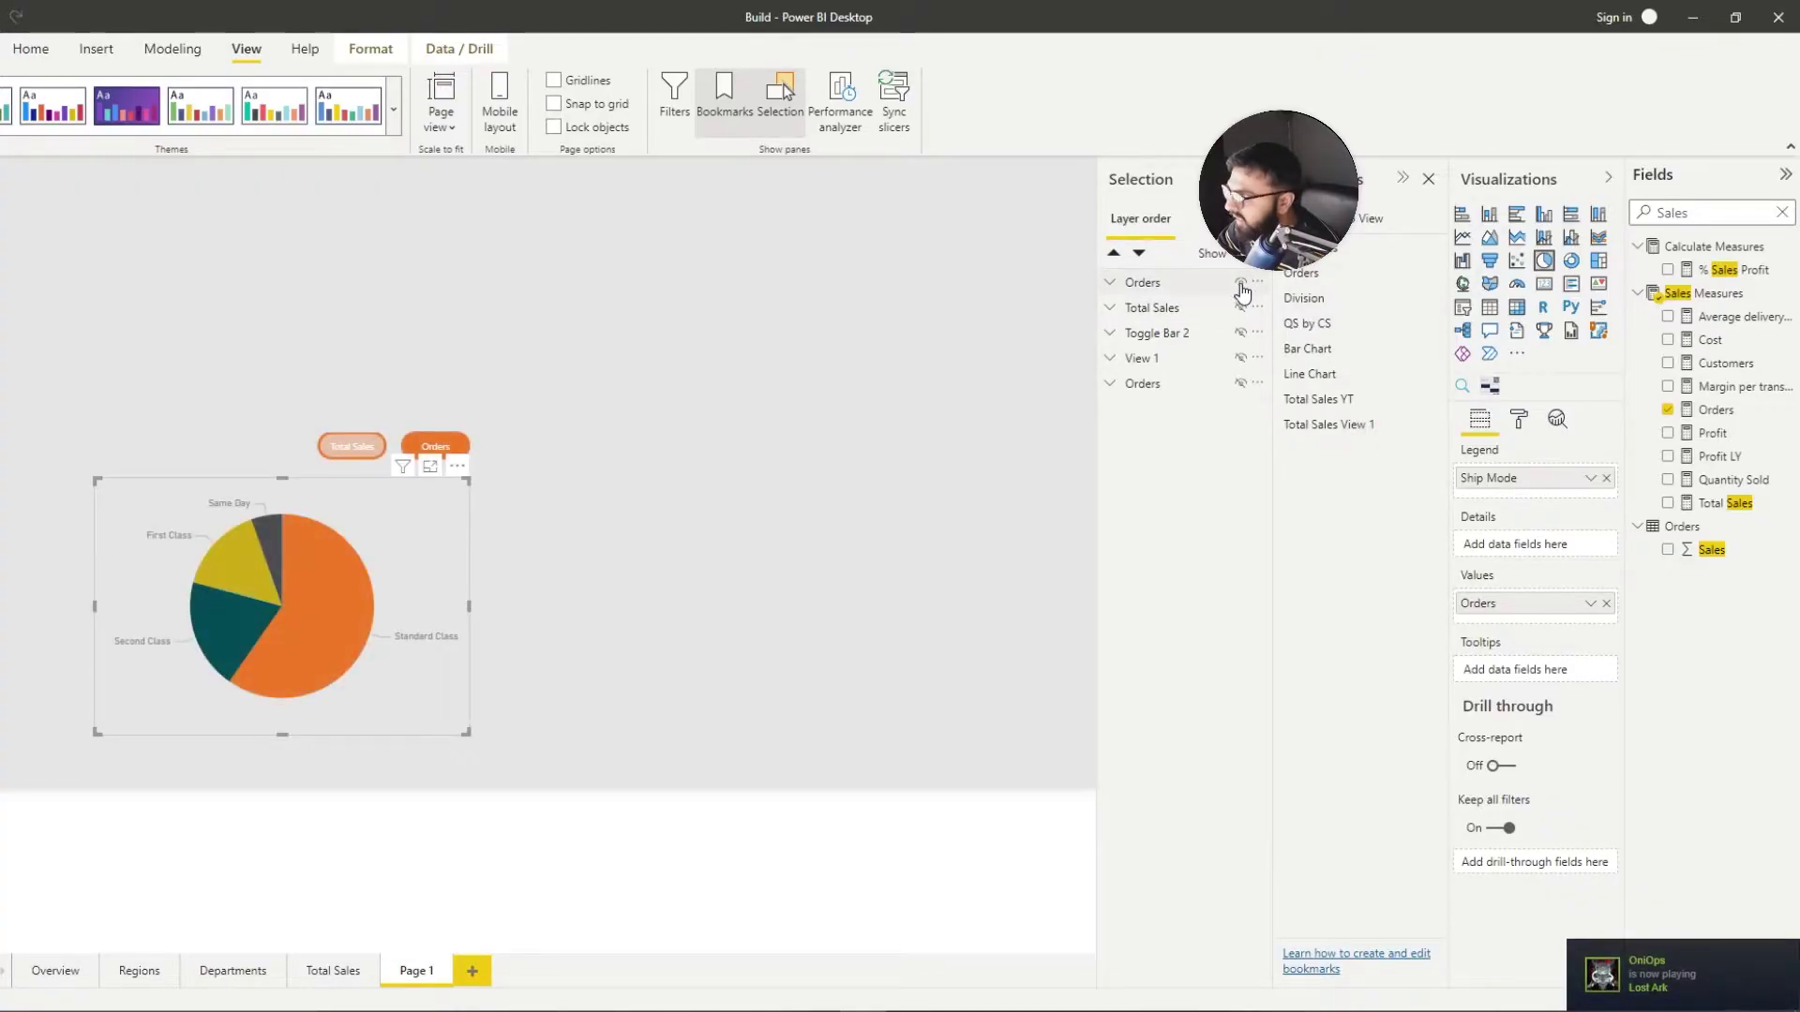
{"action": "left_click", "coordinate": [1303, 218]}
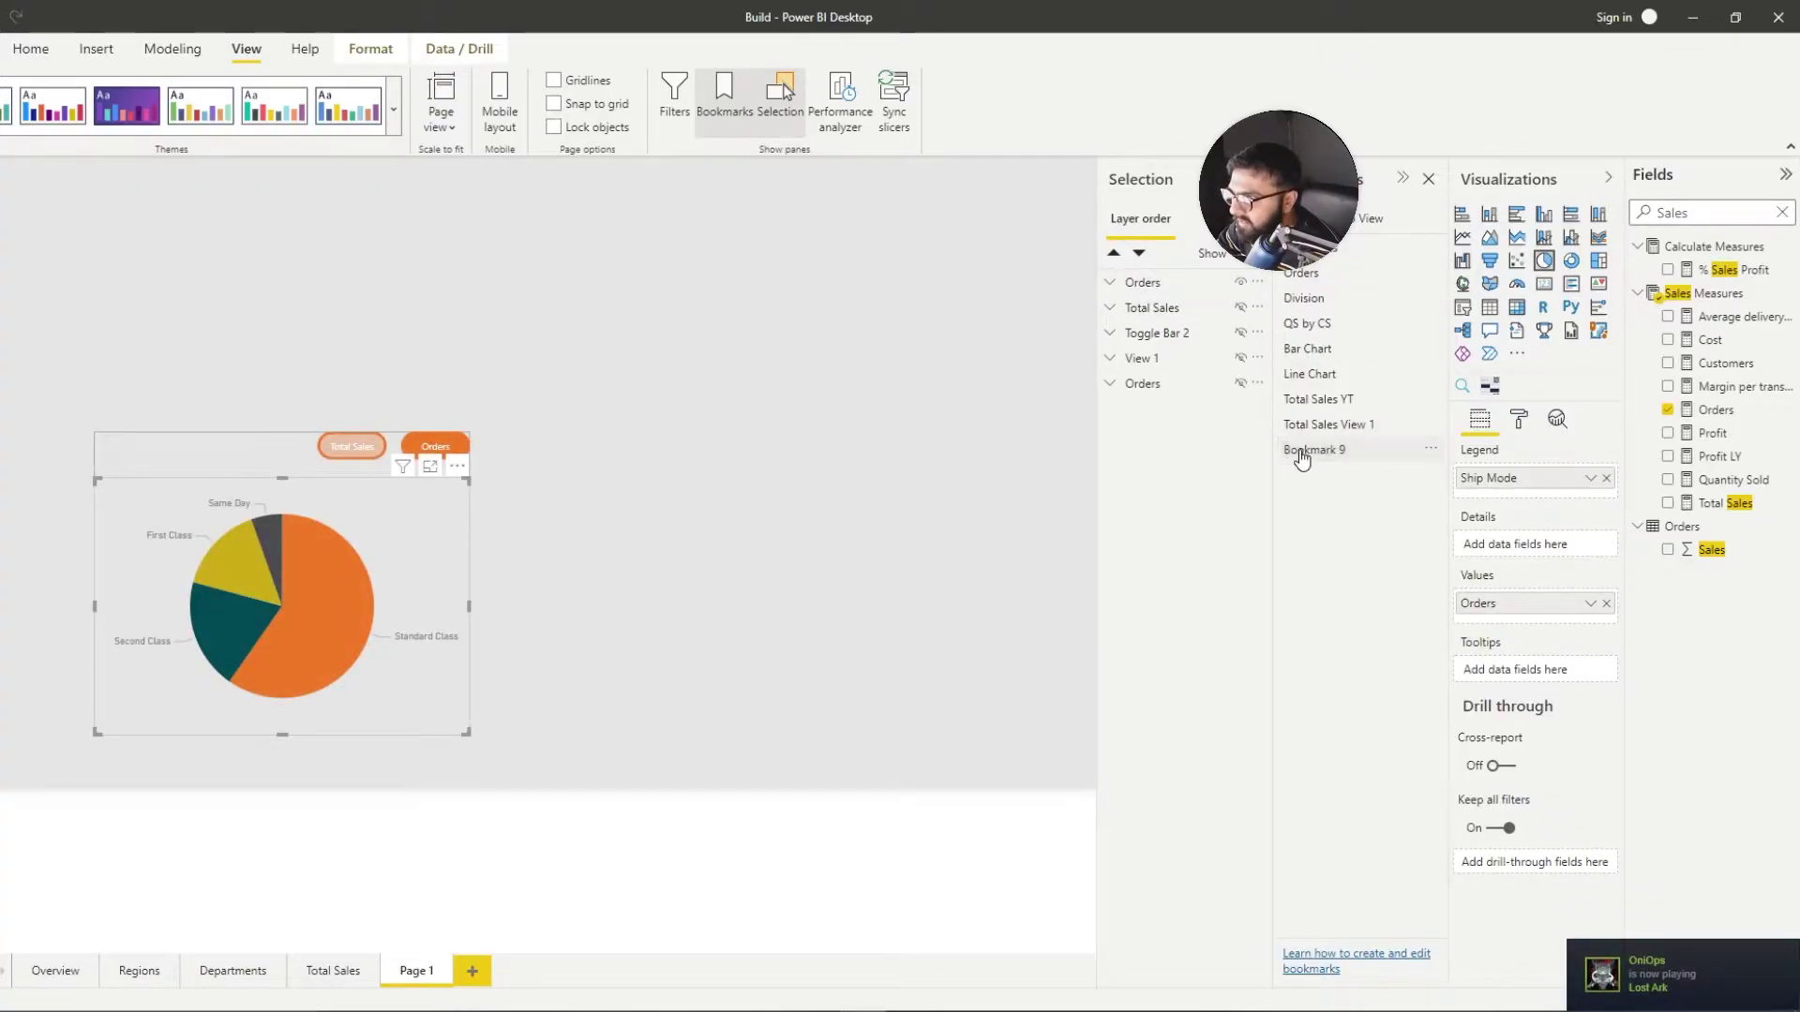
{"action": "double_click", "coordinate": [1310, 451]}
{"action": "type", "text": "Order"}
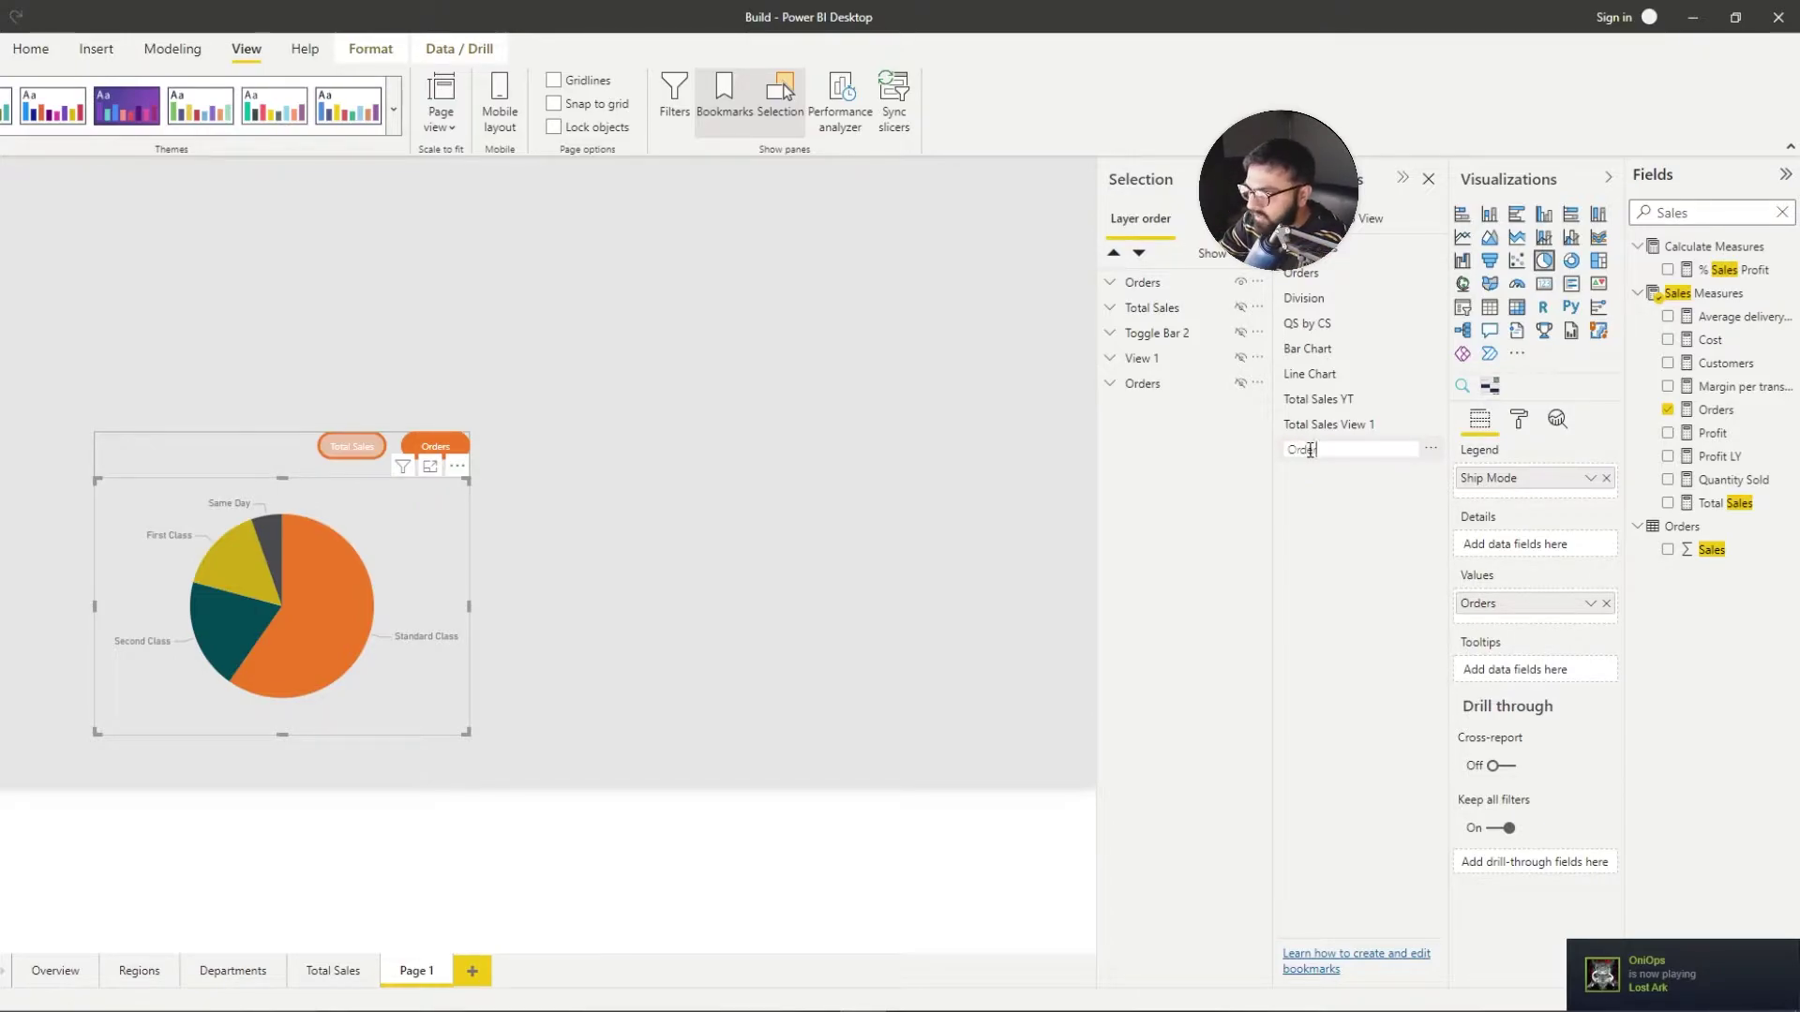
{"action": "type", "text": "s View 2"}
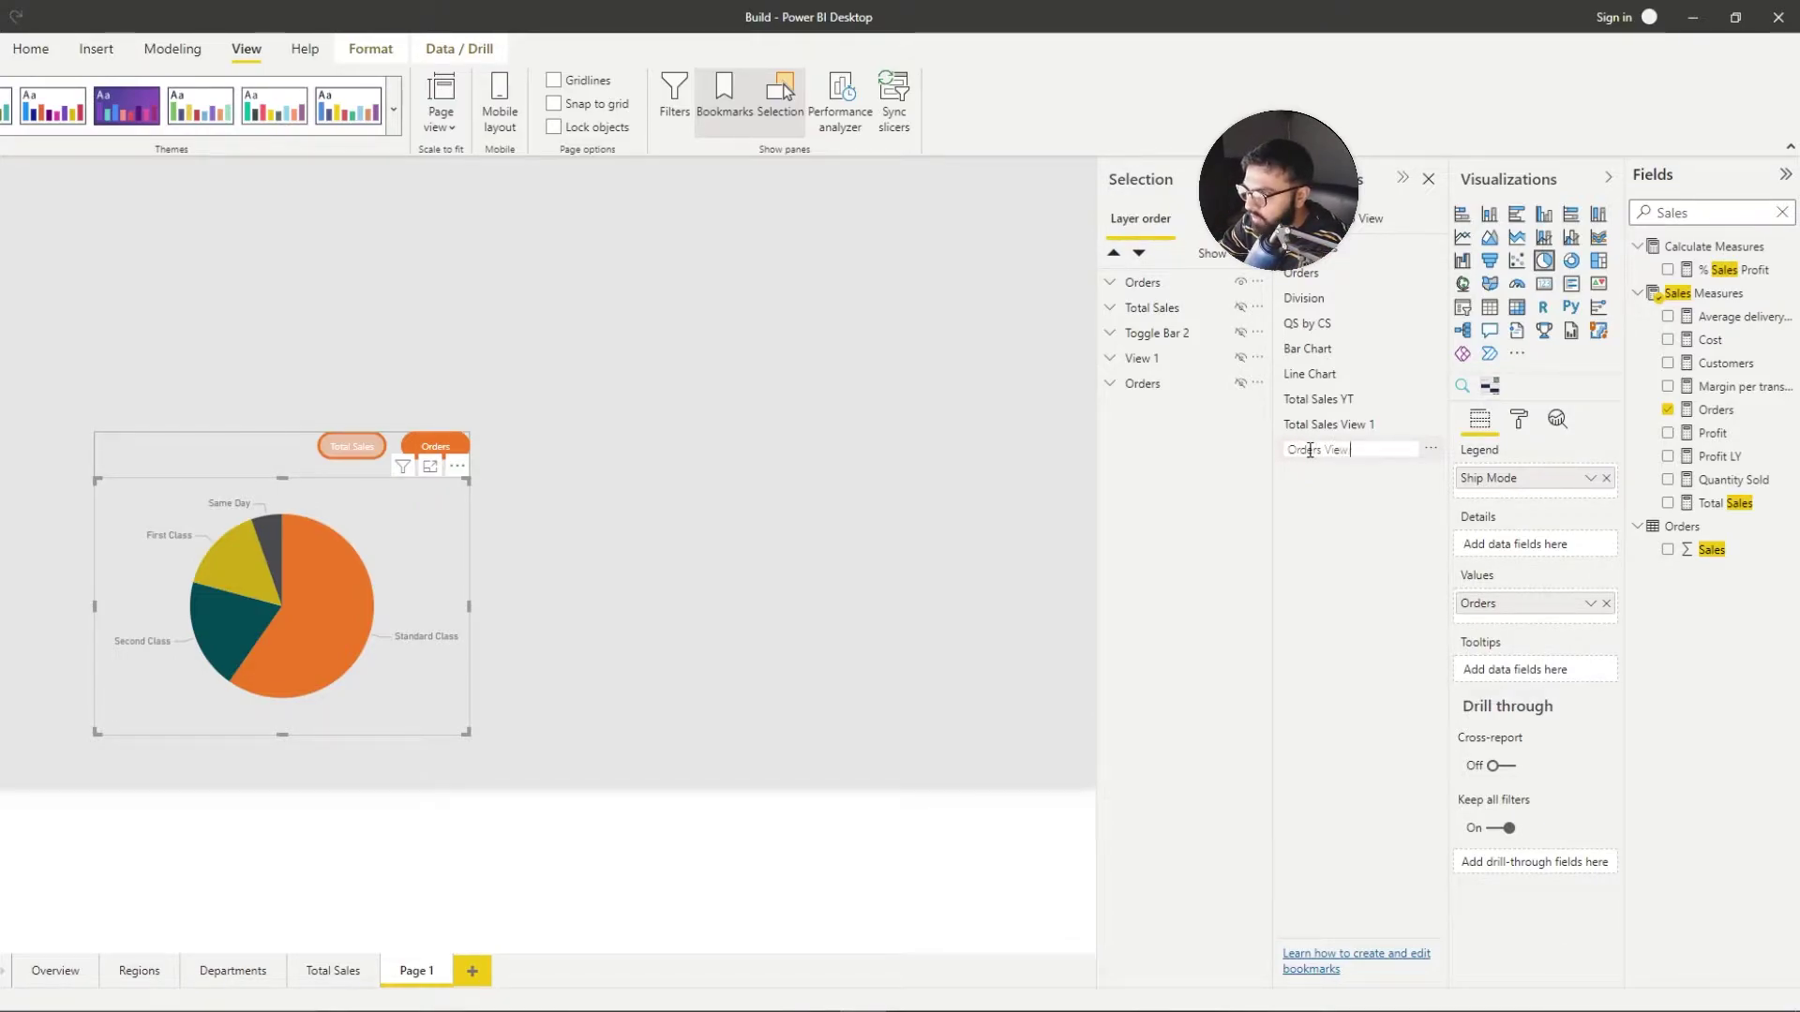
{"action": "key", "text": "Return"}
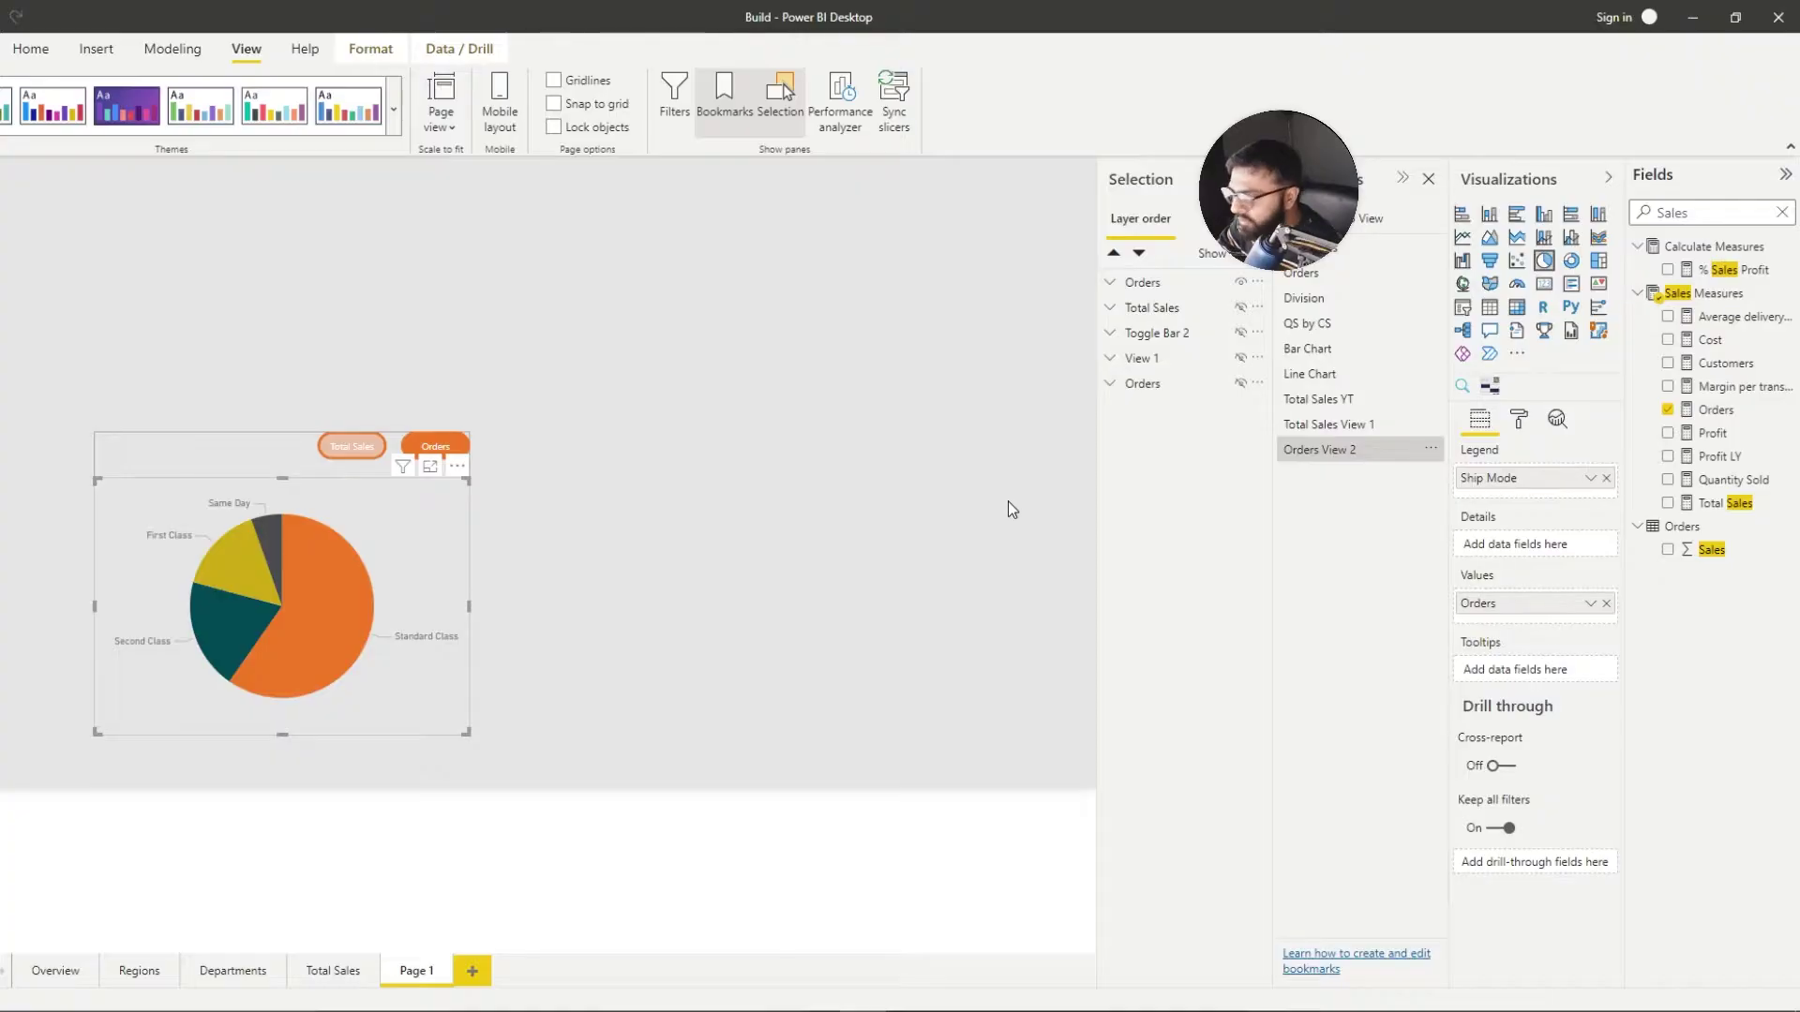
{"action": "left_click", "coordinate": [1008, 502]}
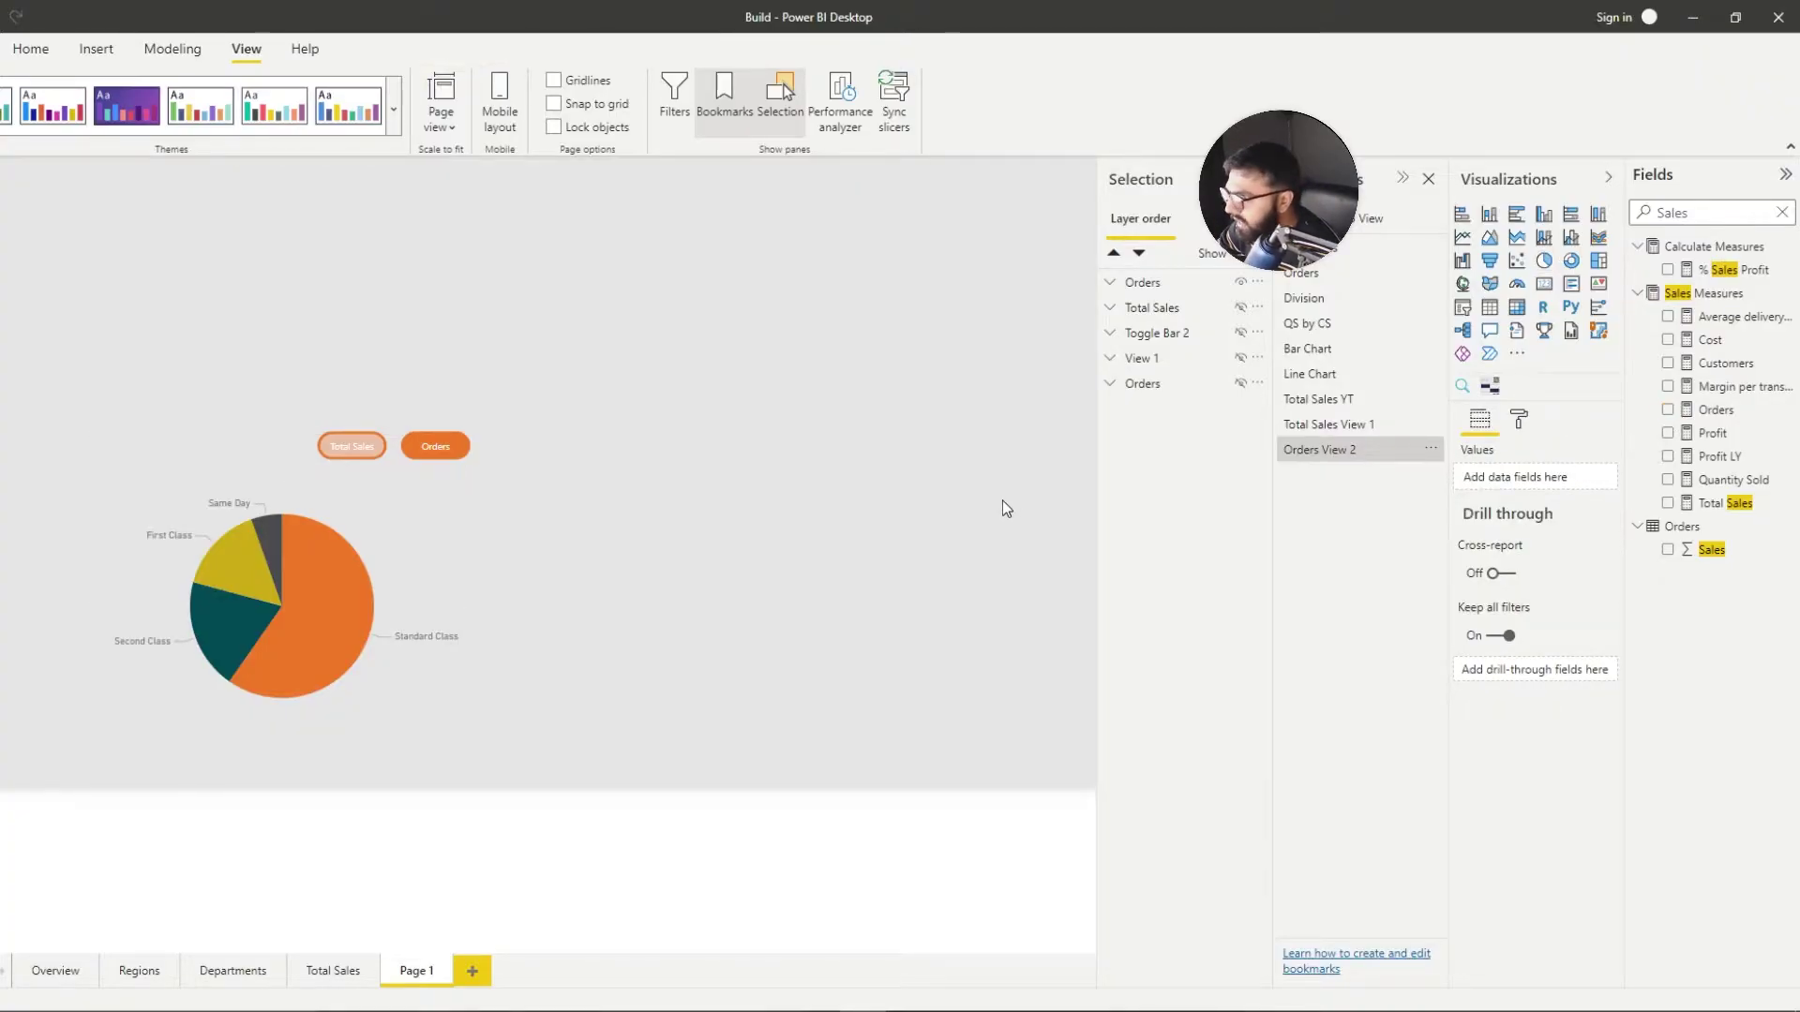
Step: Turn on the action of the Total Sales button in the pie chart group and link it to the Total Sales View 1 bookmark
{"action": "left_click", "coordinate": [347, 448]}
{"action": "left_click", "coordinate": [347, 448]}
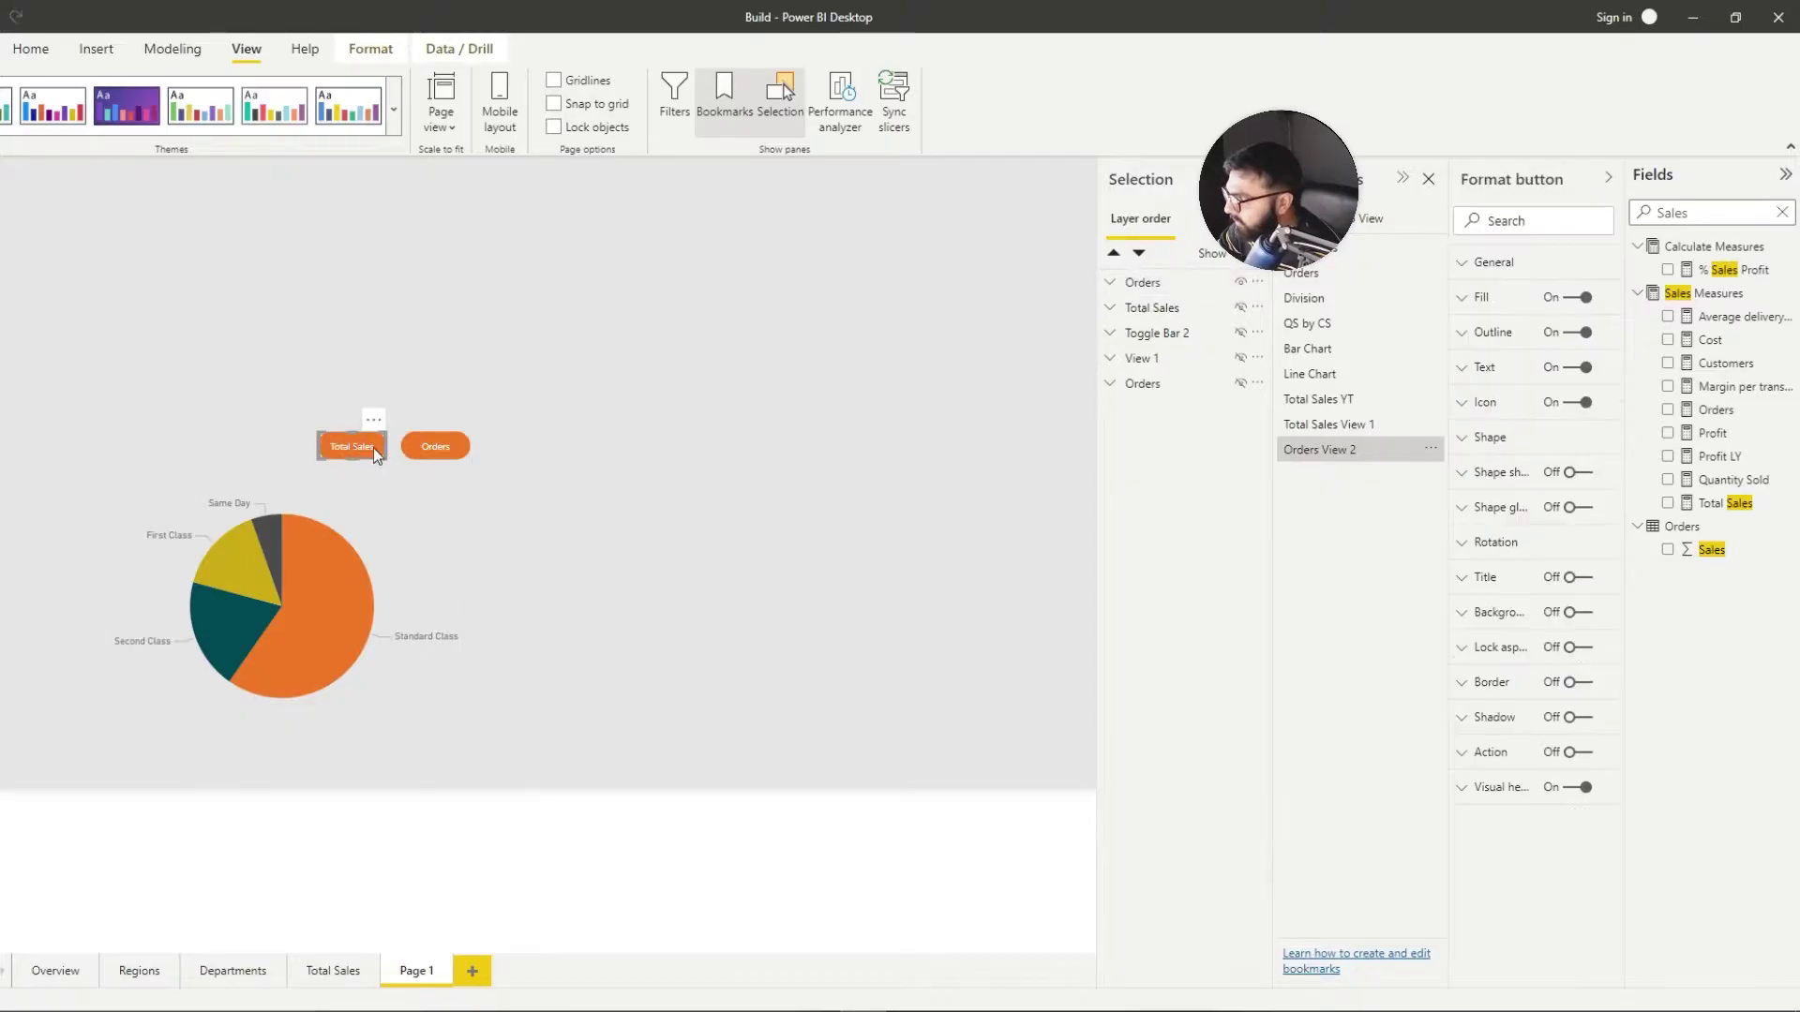
{"action": "left_click", "coordinate": [1567, 755]}
{"action": "left_click", "coordinate": [1517, 760]}
{"action": "left_click", "coordinate": [1524, 811]}
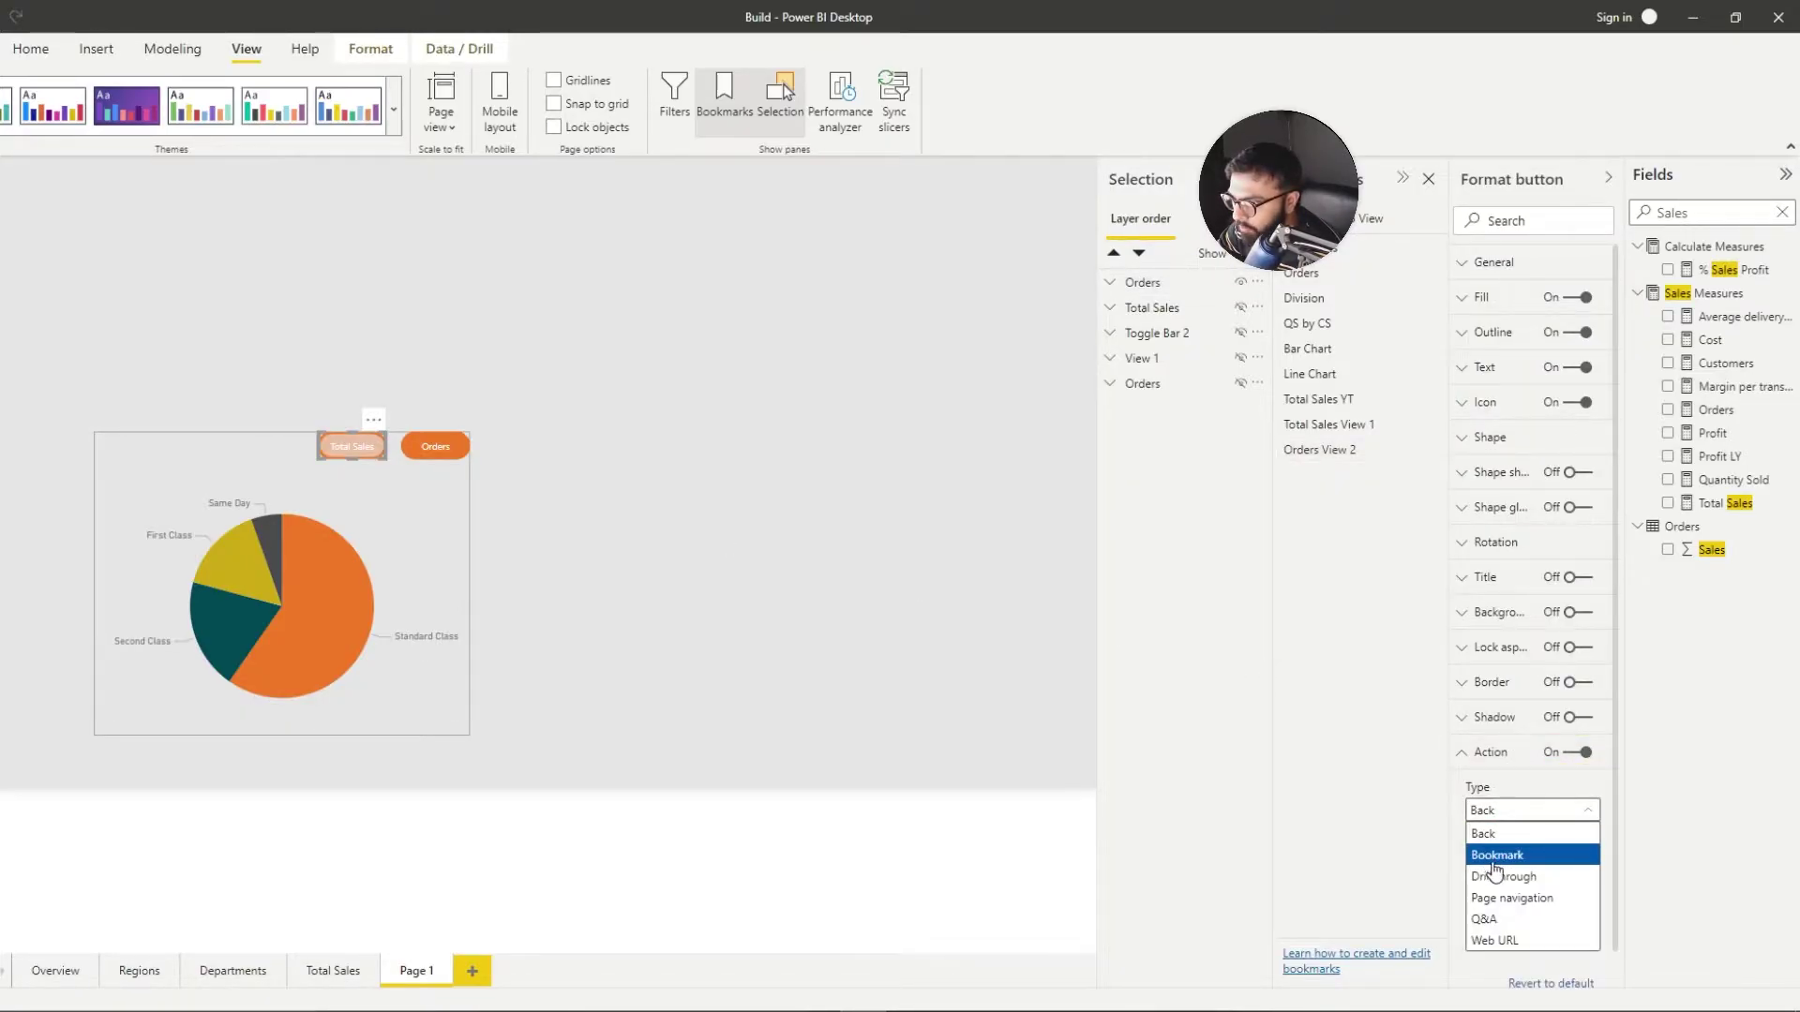
{"action": "left_click", "coordinate": [1492, 852]}
{"action": "left_click", "coordinate": [1532, 872]}
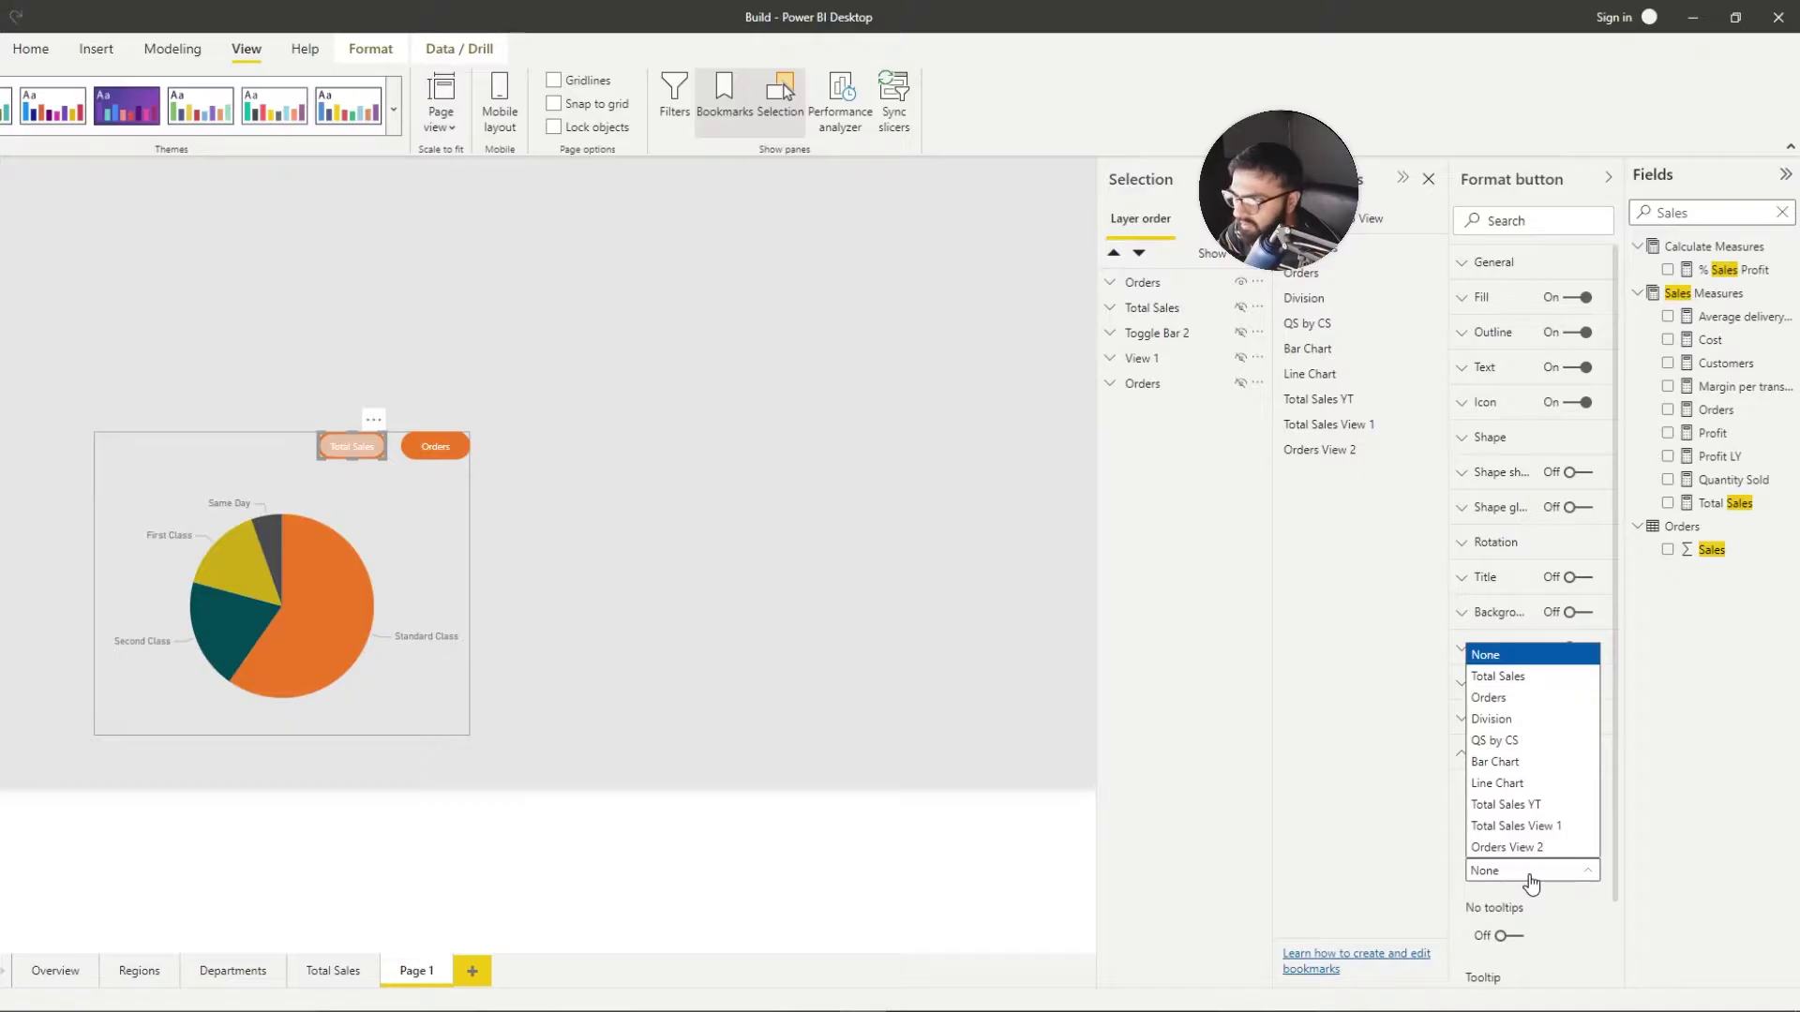
{"action": "left_click", "coordinate": [1504, 824]}
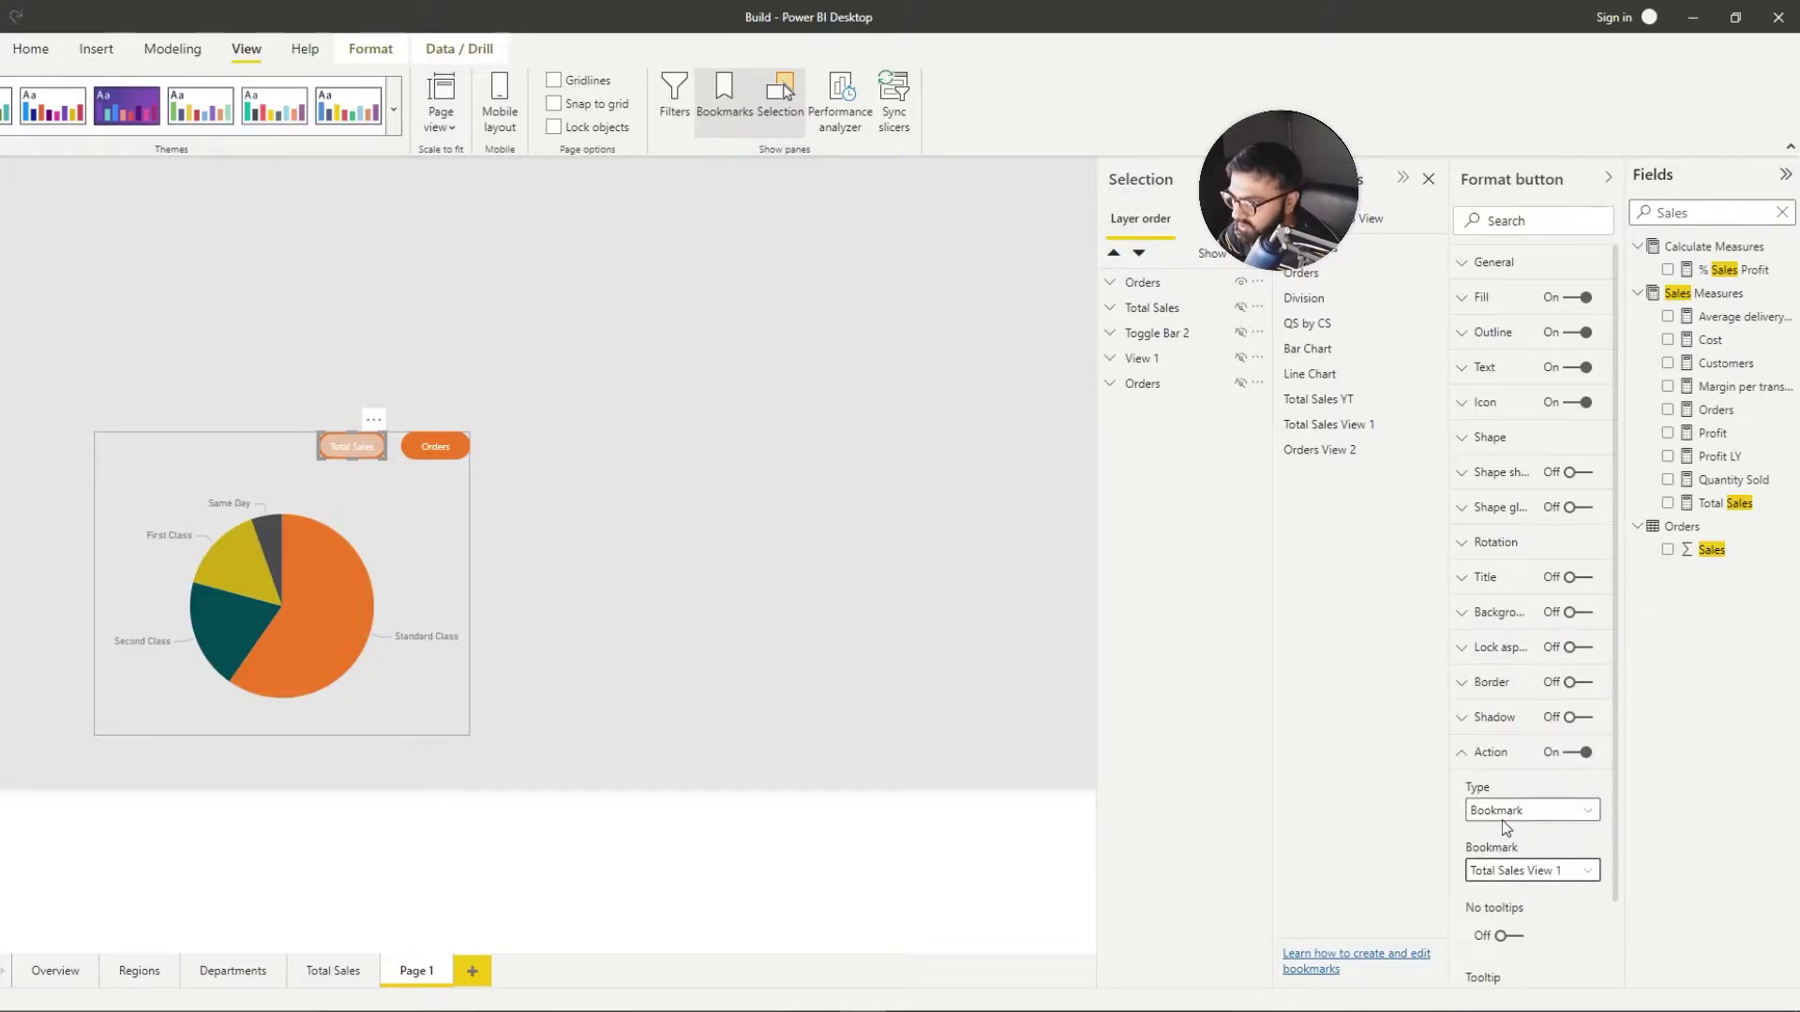
{"action": "left_click", "coordinate": [716, 623]}
Step: Test the Total Sales button and the Orders View 2 and Total Sales View 1 bookmarks
{"action": "left_click", "coordinate": [353, 446], "text": "ctrl"}
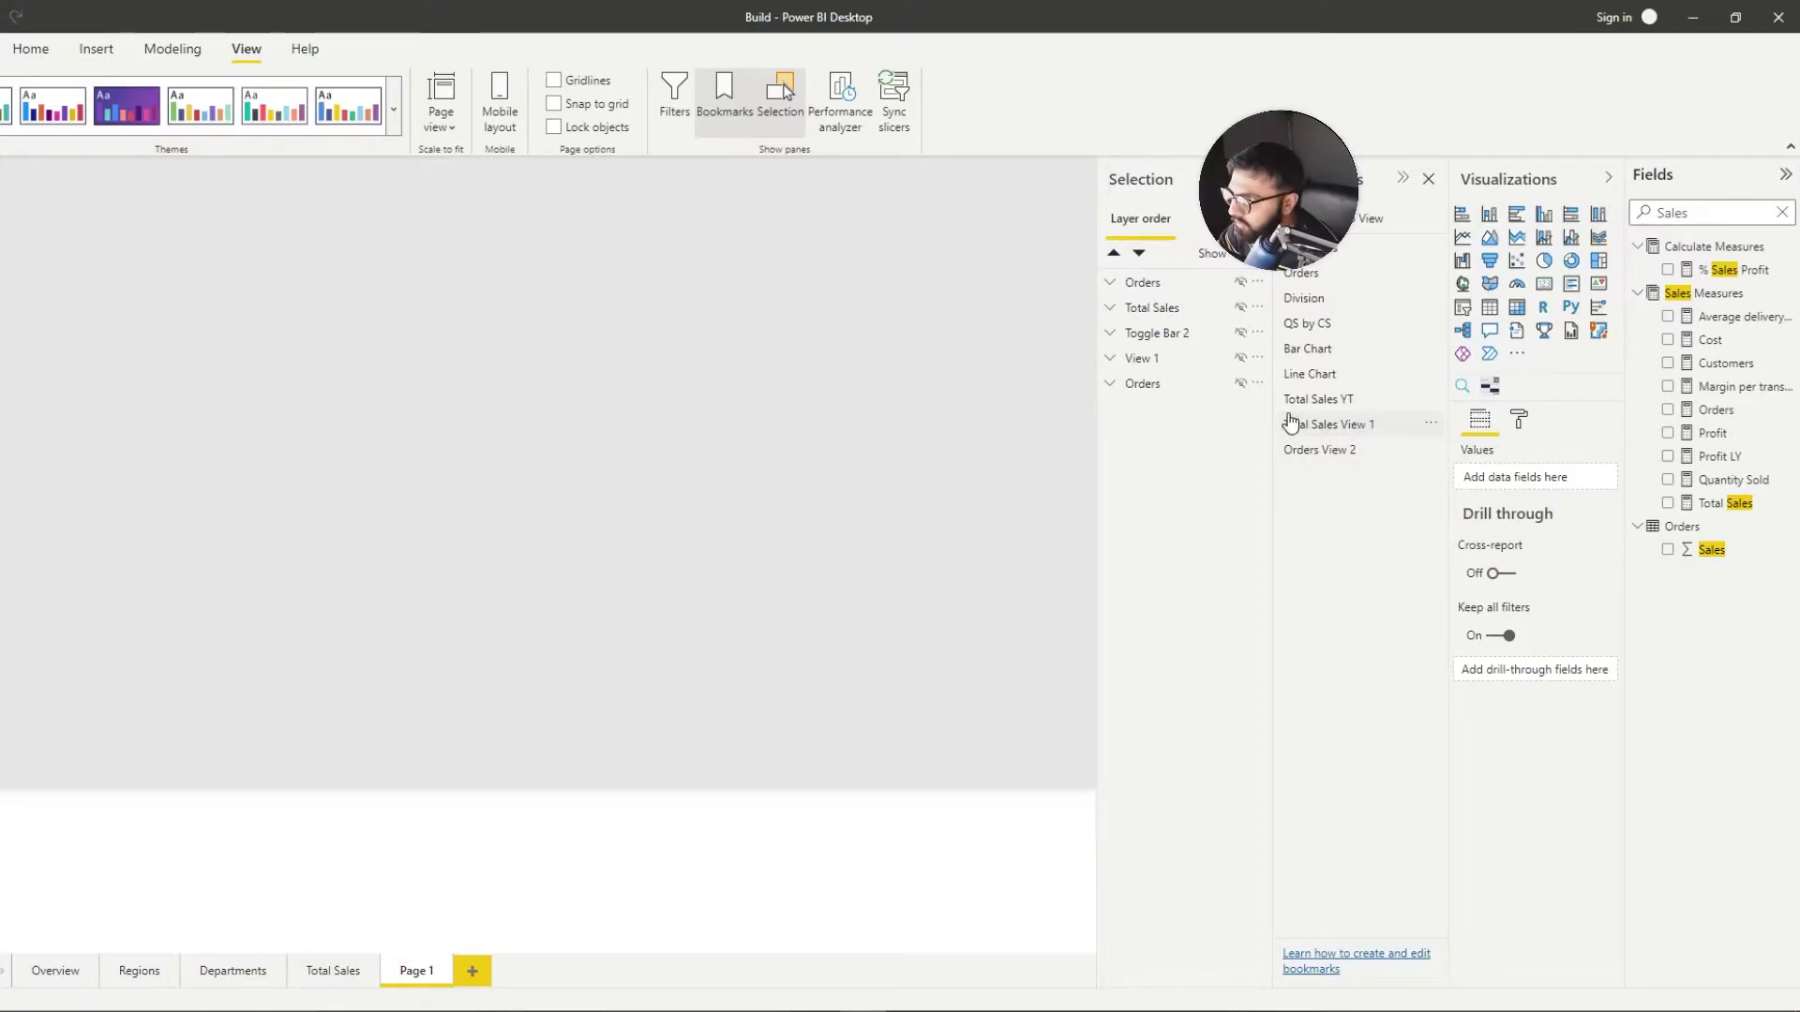
{"action": "left_click", "coordinate": [1325, 450]}
{"action": "left_click", "coordinate": [1350, 424]}
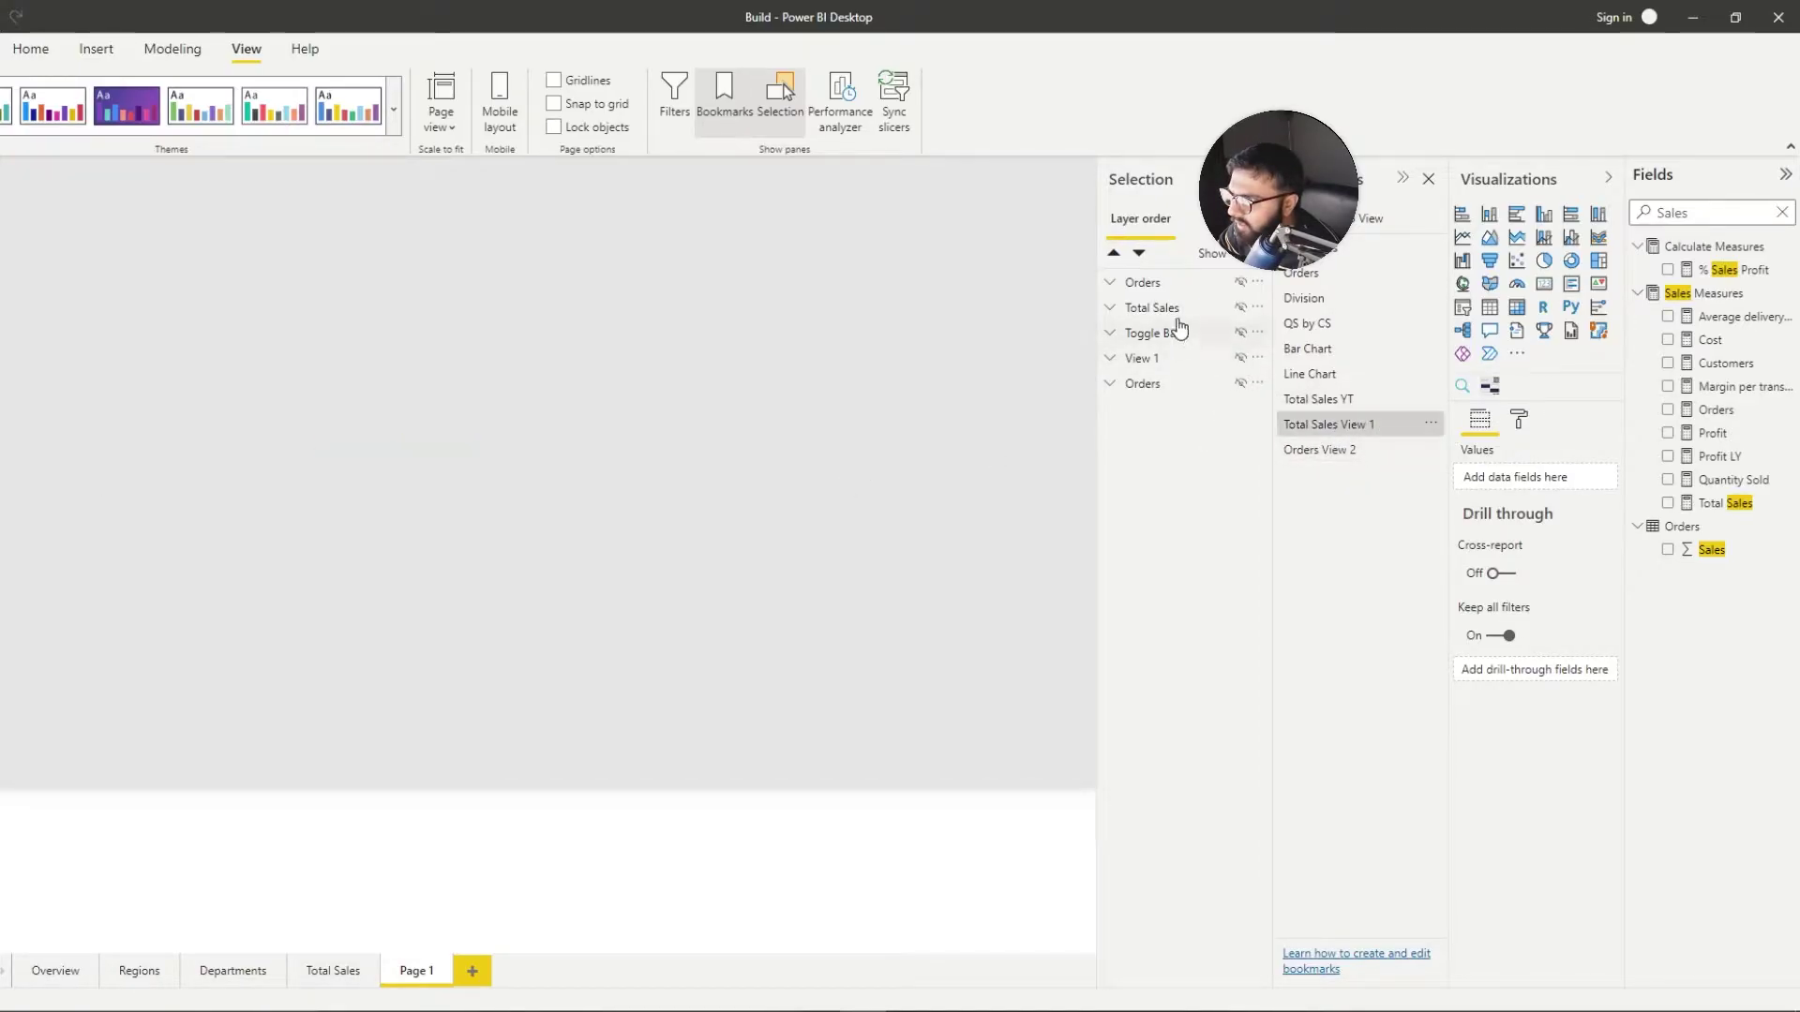
Step: Show the Total Sales group with the Orders group hidden, and apply the Total Sales View 1 bookmark
{"action": "left_click", "coordinate": [1240, 283]}
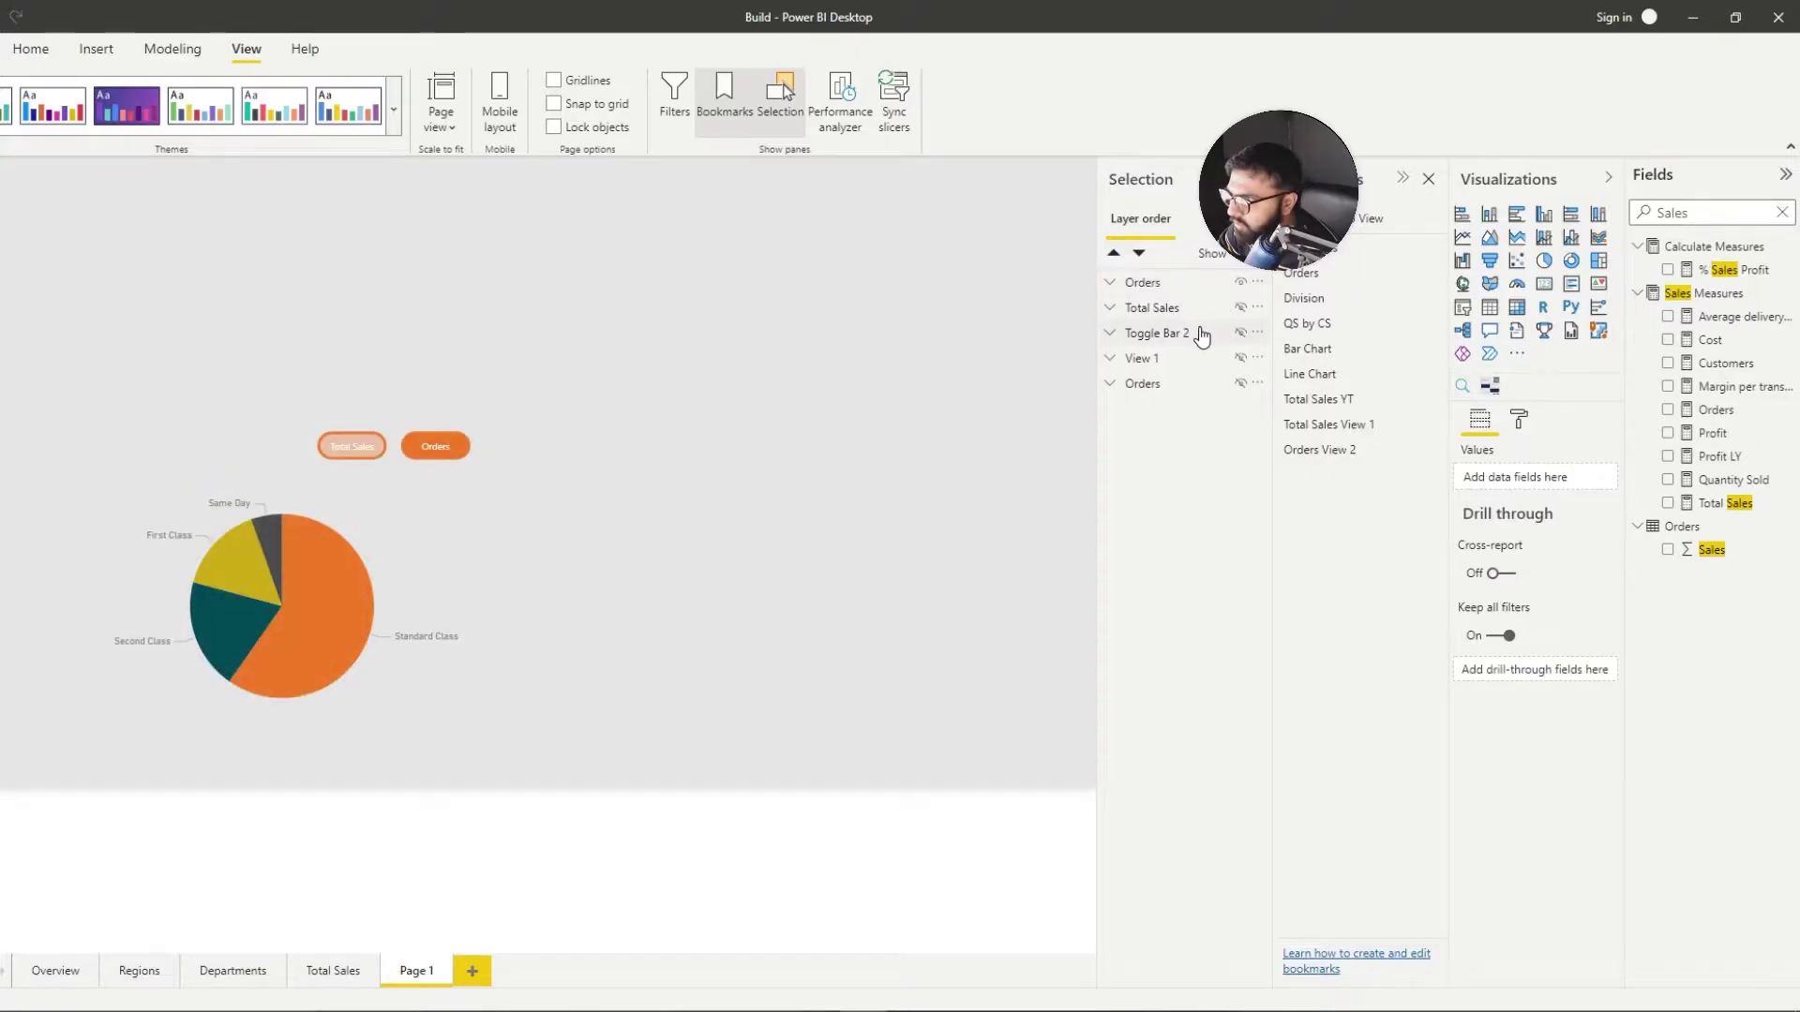
{"action": "left_click", "coordinate": [1241, 283]}
{"action": "left_click", "coordinate": [1240, 307]}
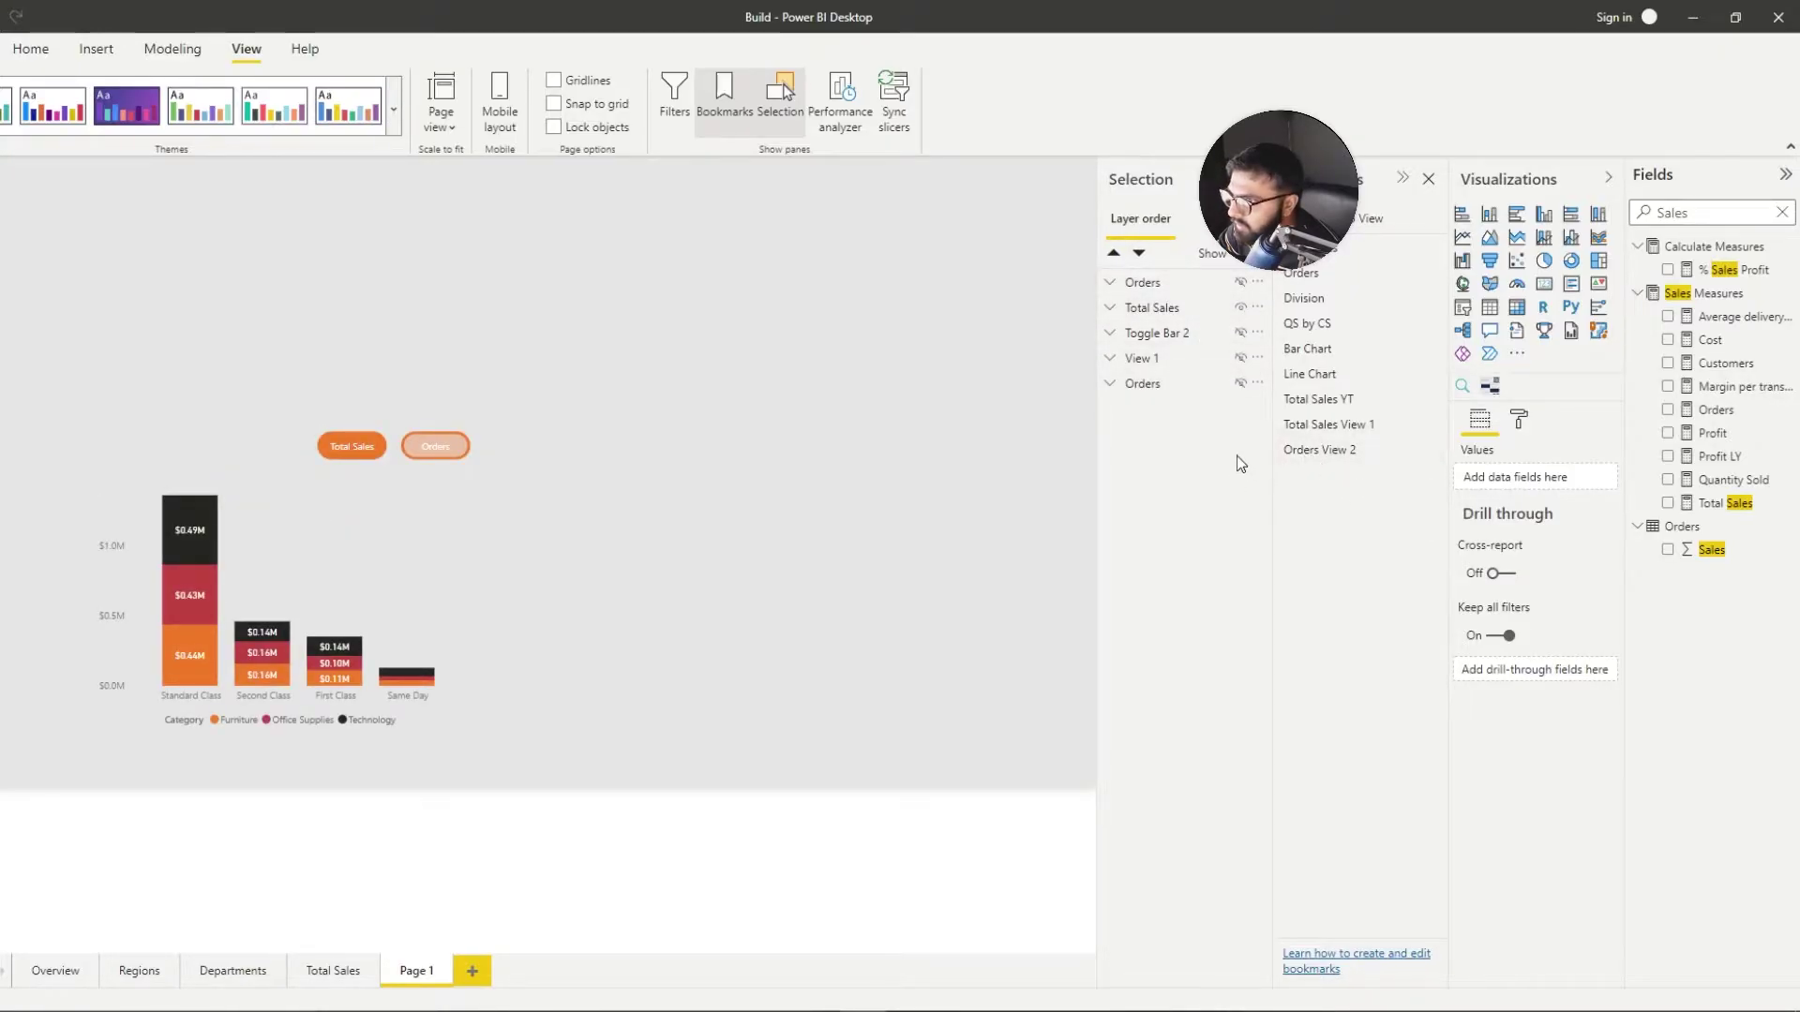
{"action": "left_click", "coordinate": [1342, 435]}
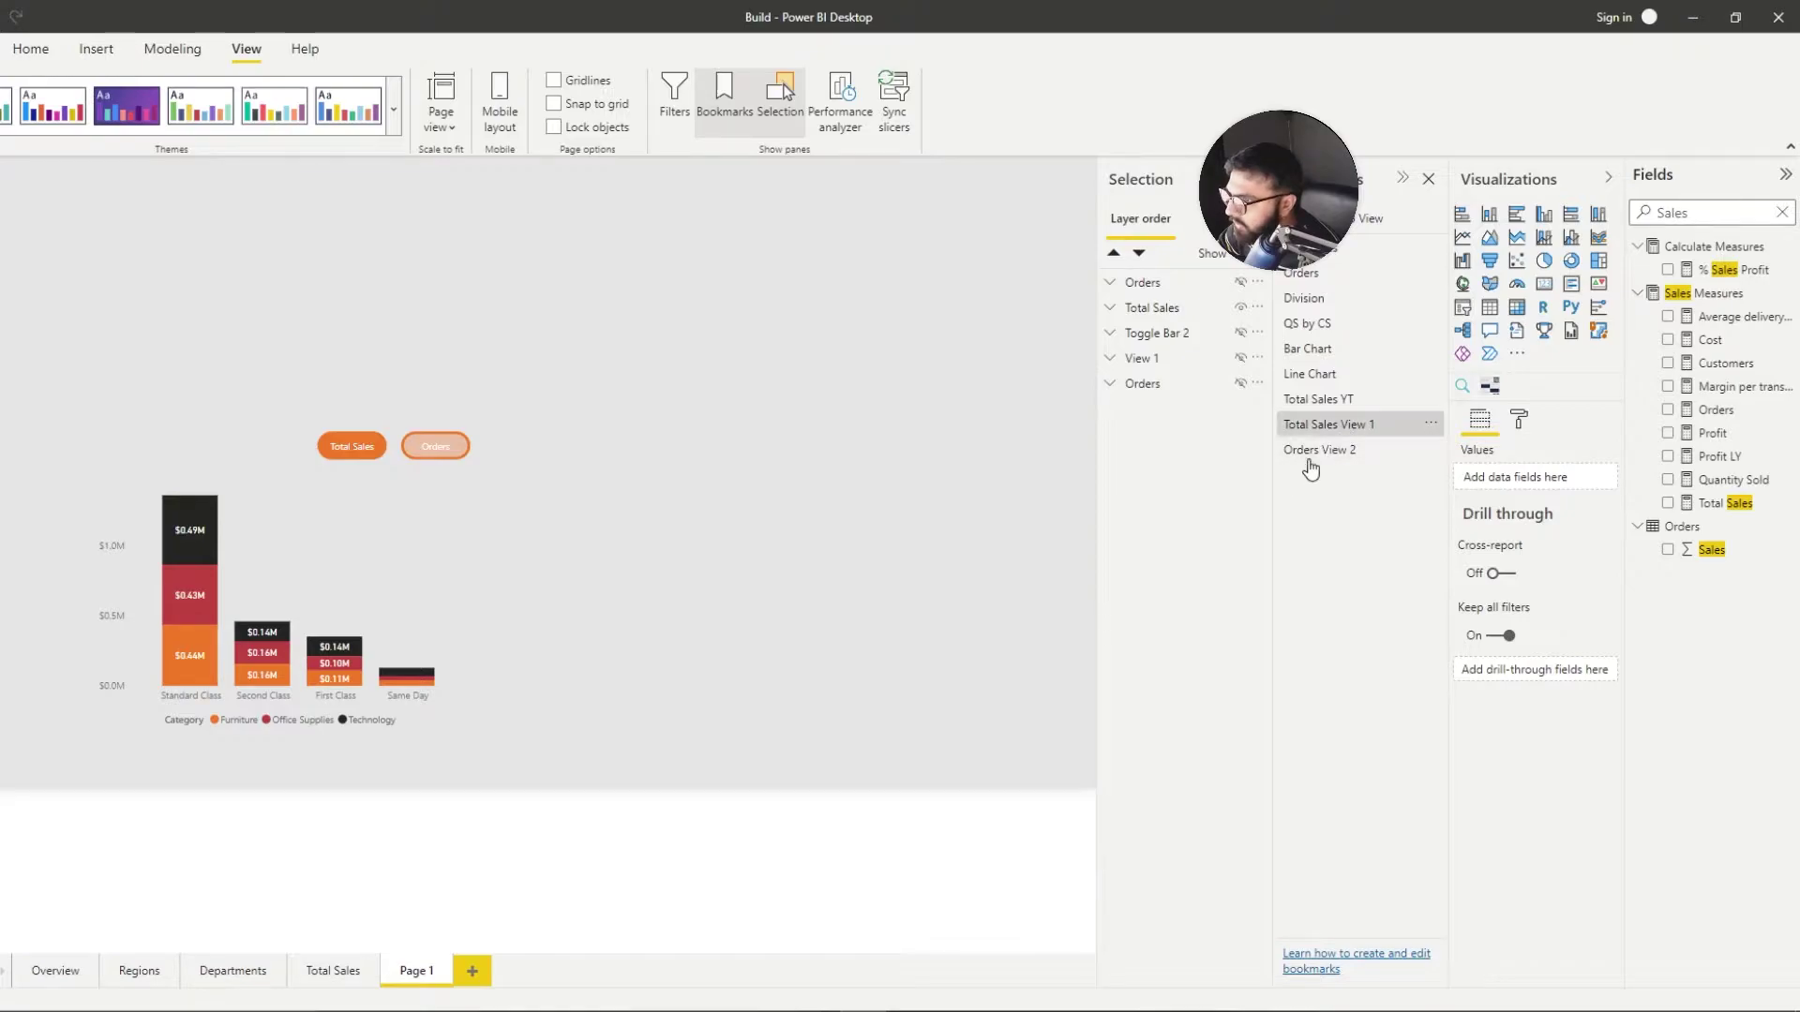
Step: Turn on the action of the Orders button in the column chart group and link it to the Orders View 2 bookmark
{"action": "left_click", "coordinate": [457, 448]}
{"action": "left_click", "coordinate": [457, 448]}
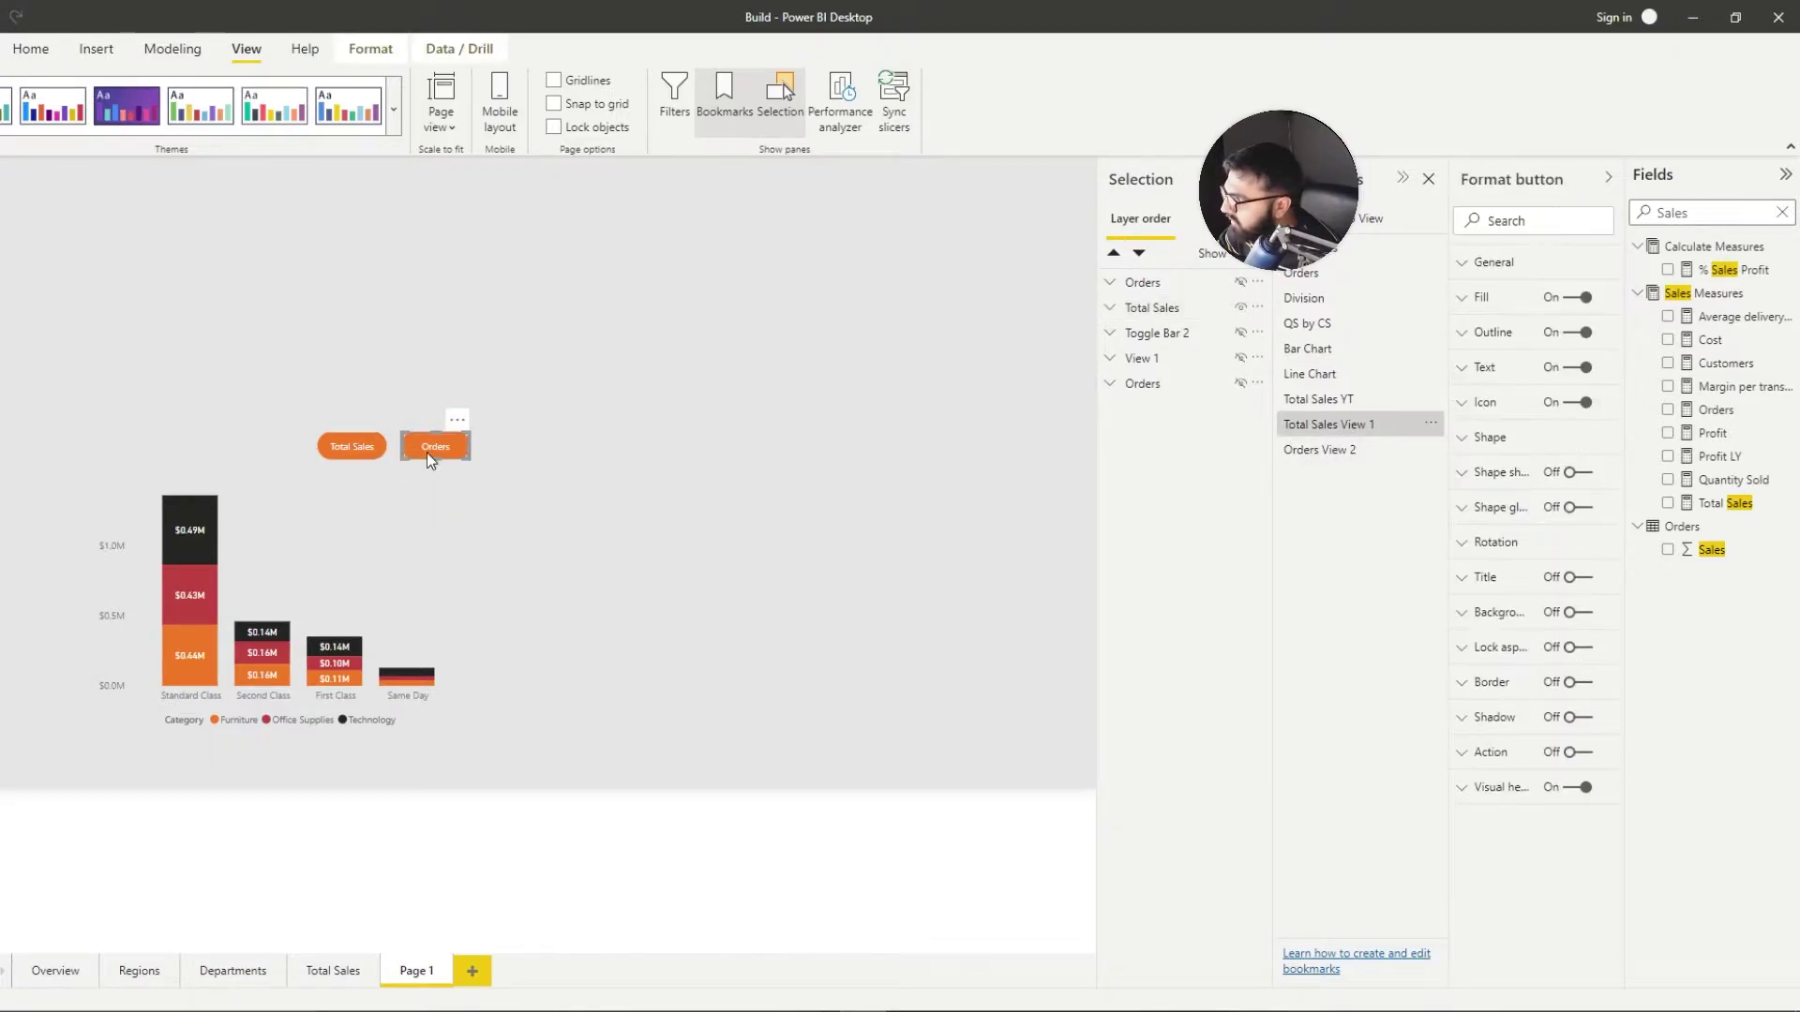
{"action": "left_click", "coordinate": [1579, 752]}
{"action": "left_click", "coordinate": [1521, 757]}
{"action": "left_click", "coordinate": [1524, 810]}
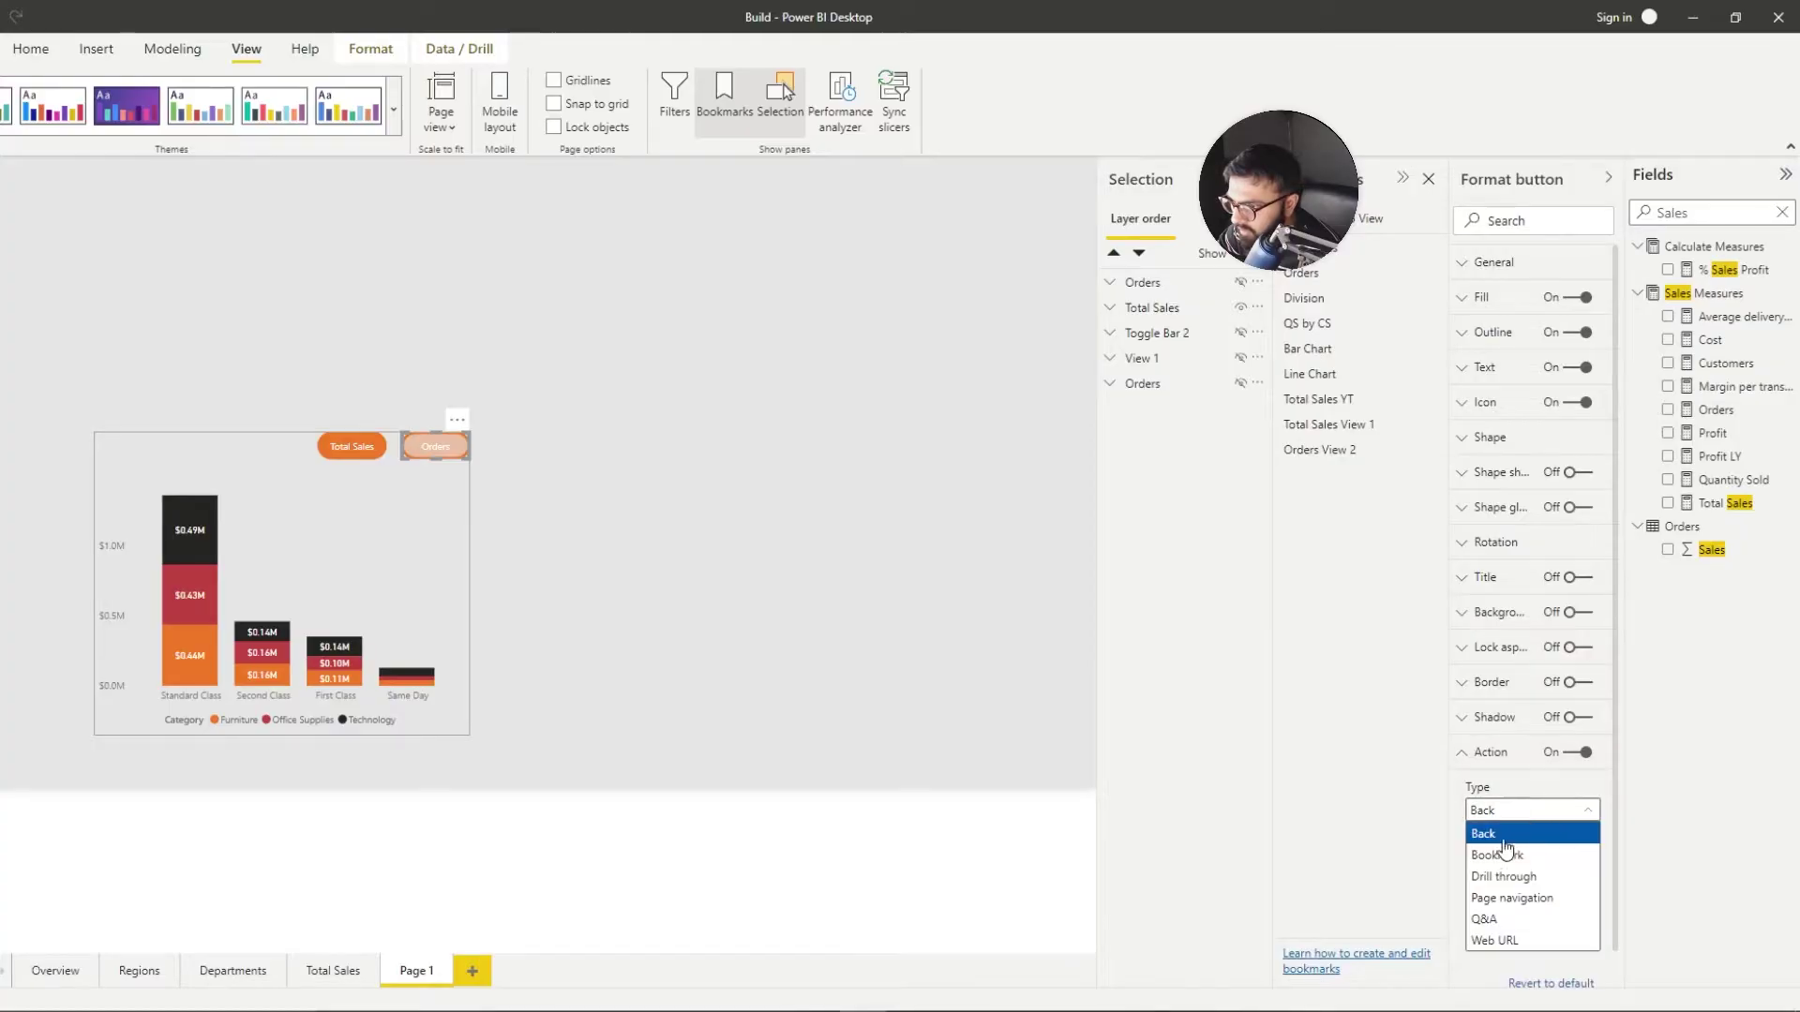
{"action": "left_click", "coordinate": [1498, 853]}
{"action": "left_click", "coordinate": [1520, 870]}
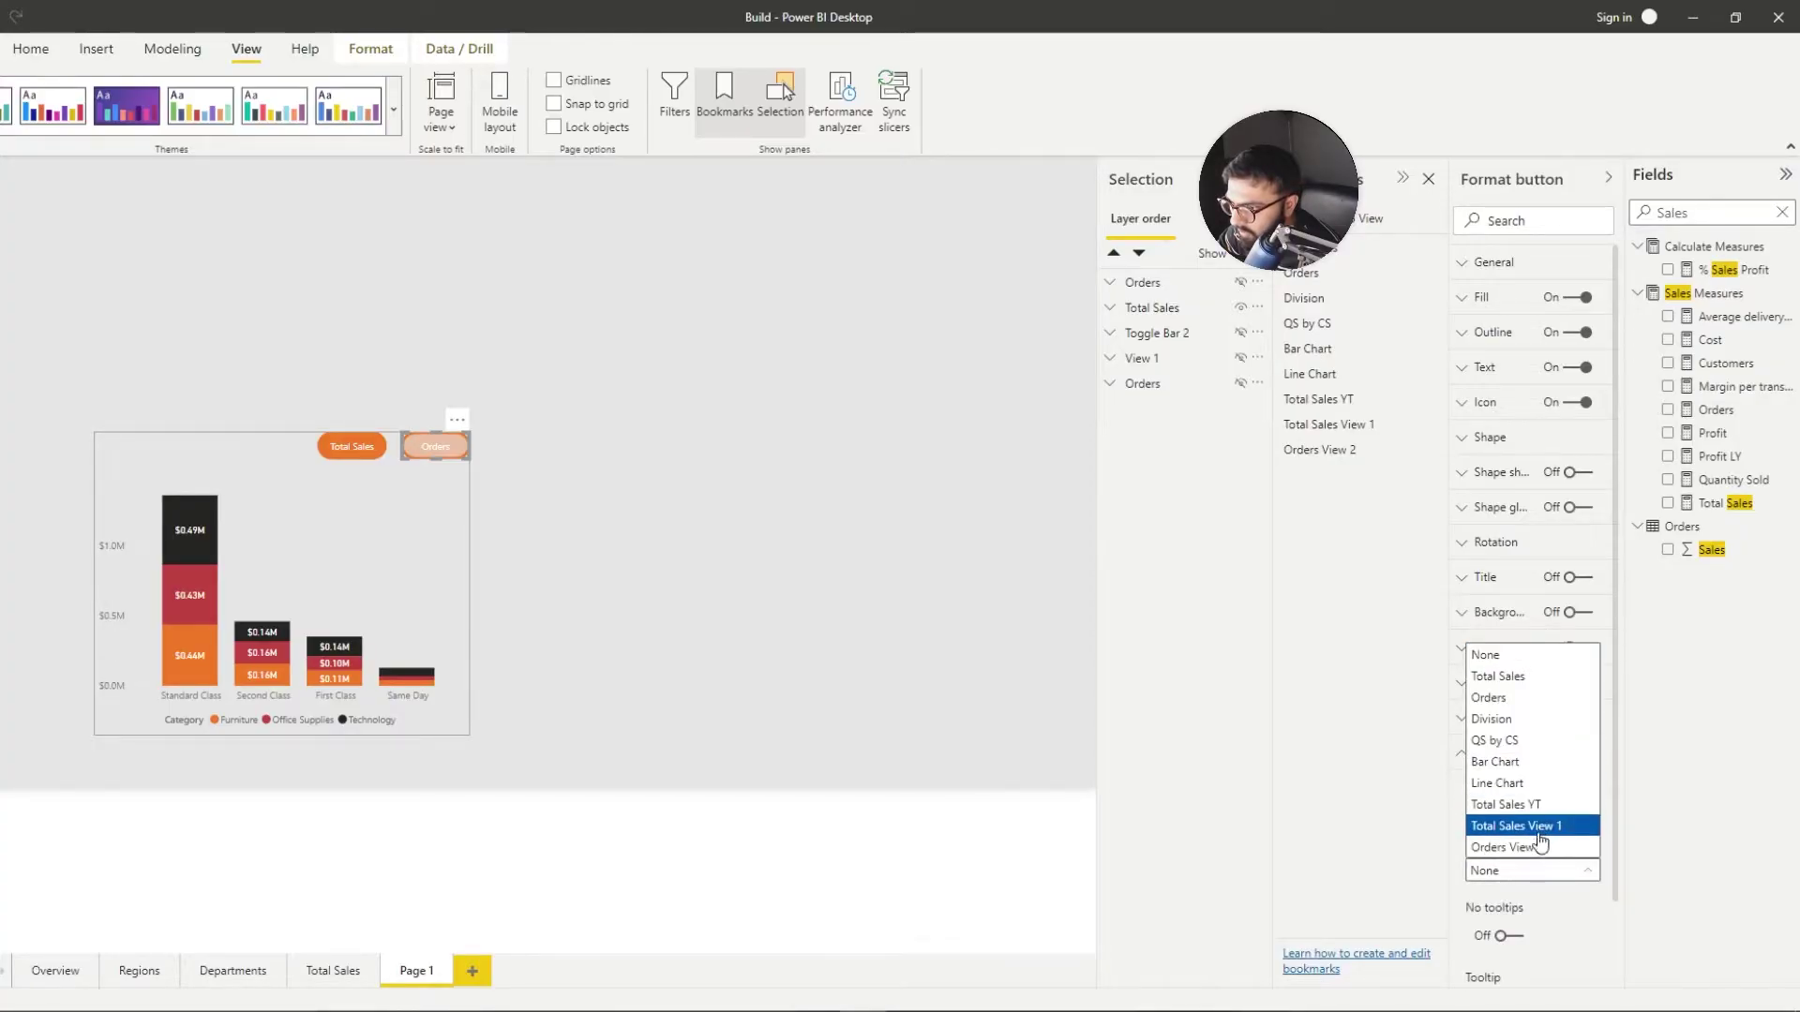
{"action": "left_click", "coordinate": [1518, 848]}
{"action": "left_click", "coordinate": [703, 489]}
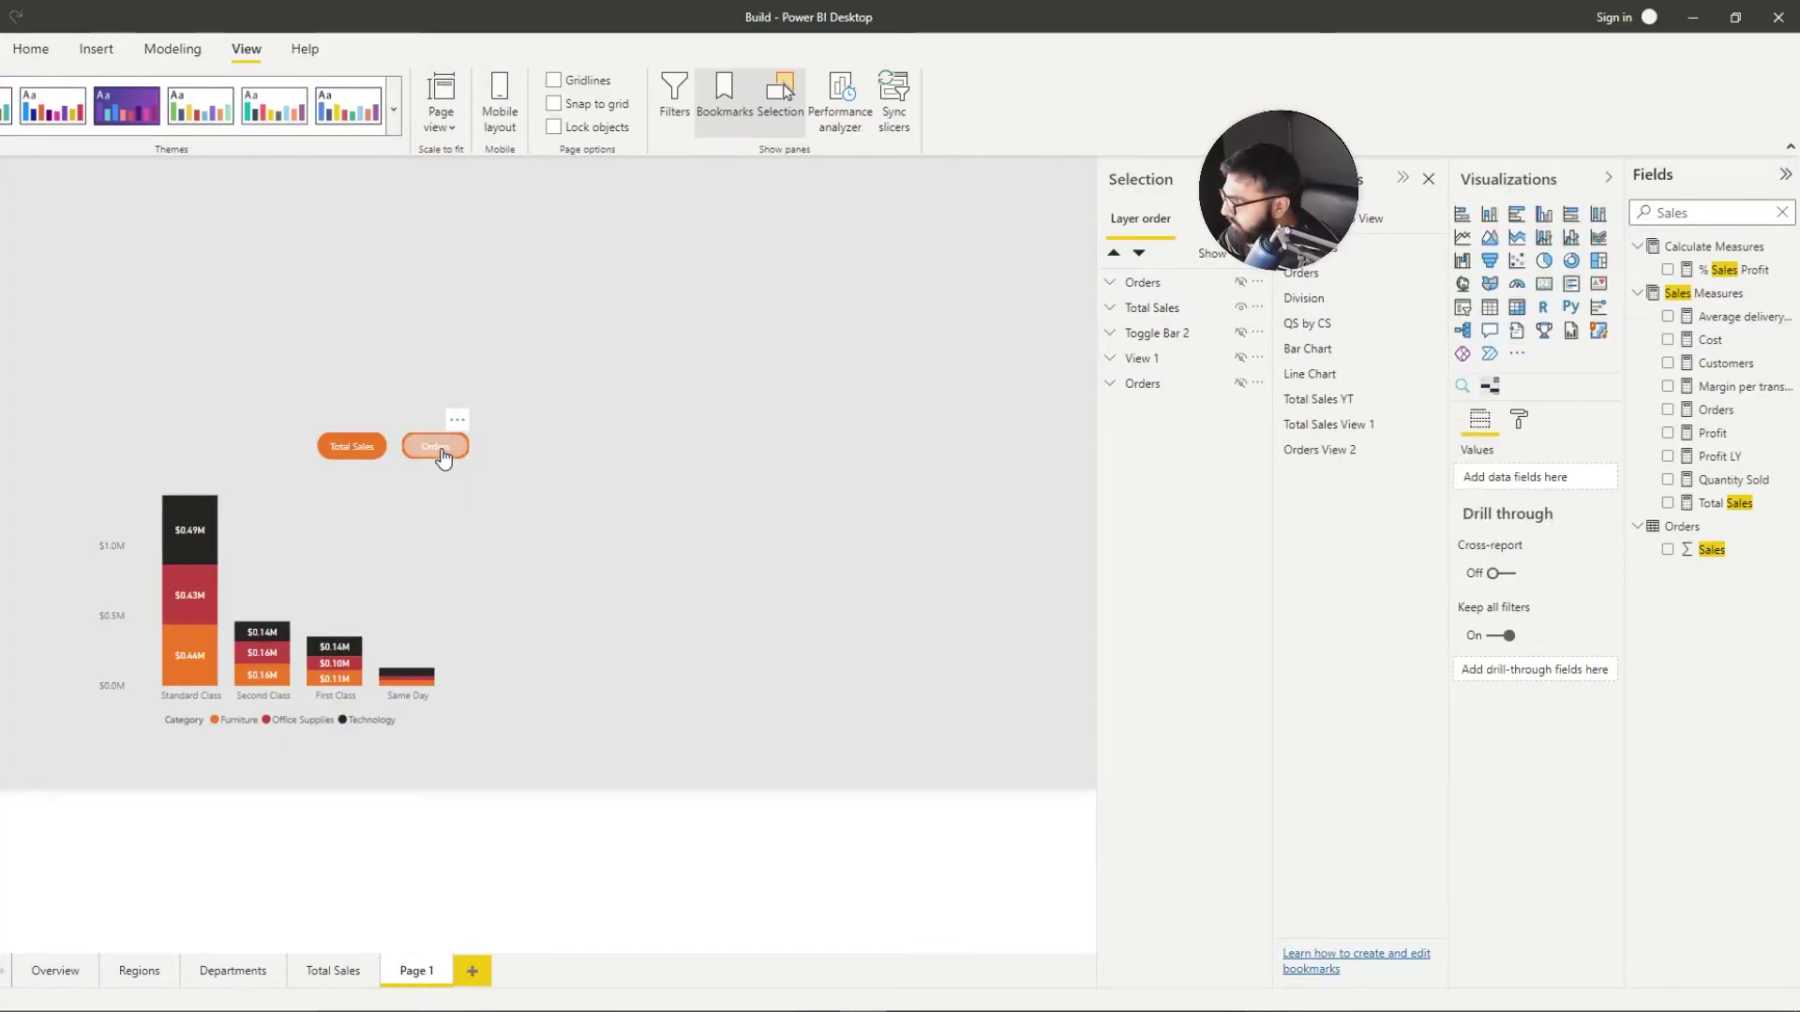
Step: Test switching between the two chart views with the Orders and Total Sales buttons
{"action": "left_click", "coordinate": [442, 452], "text": "ctrl"}
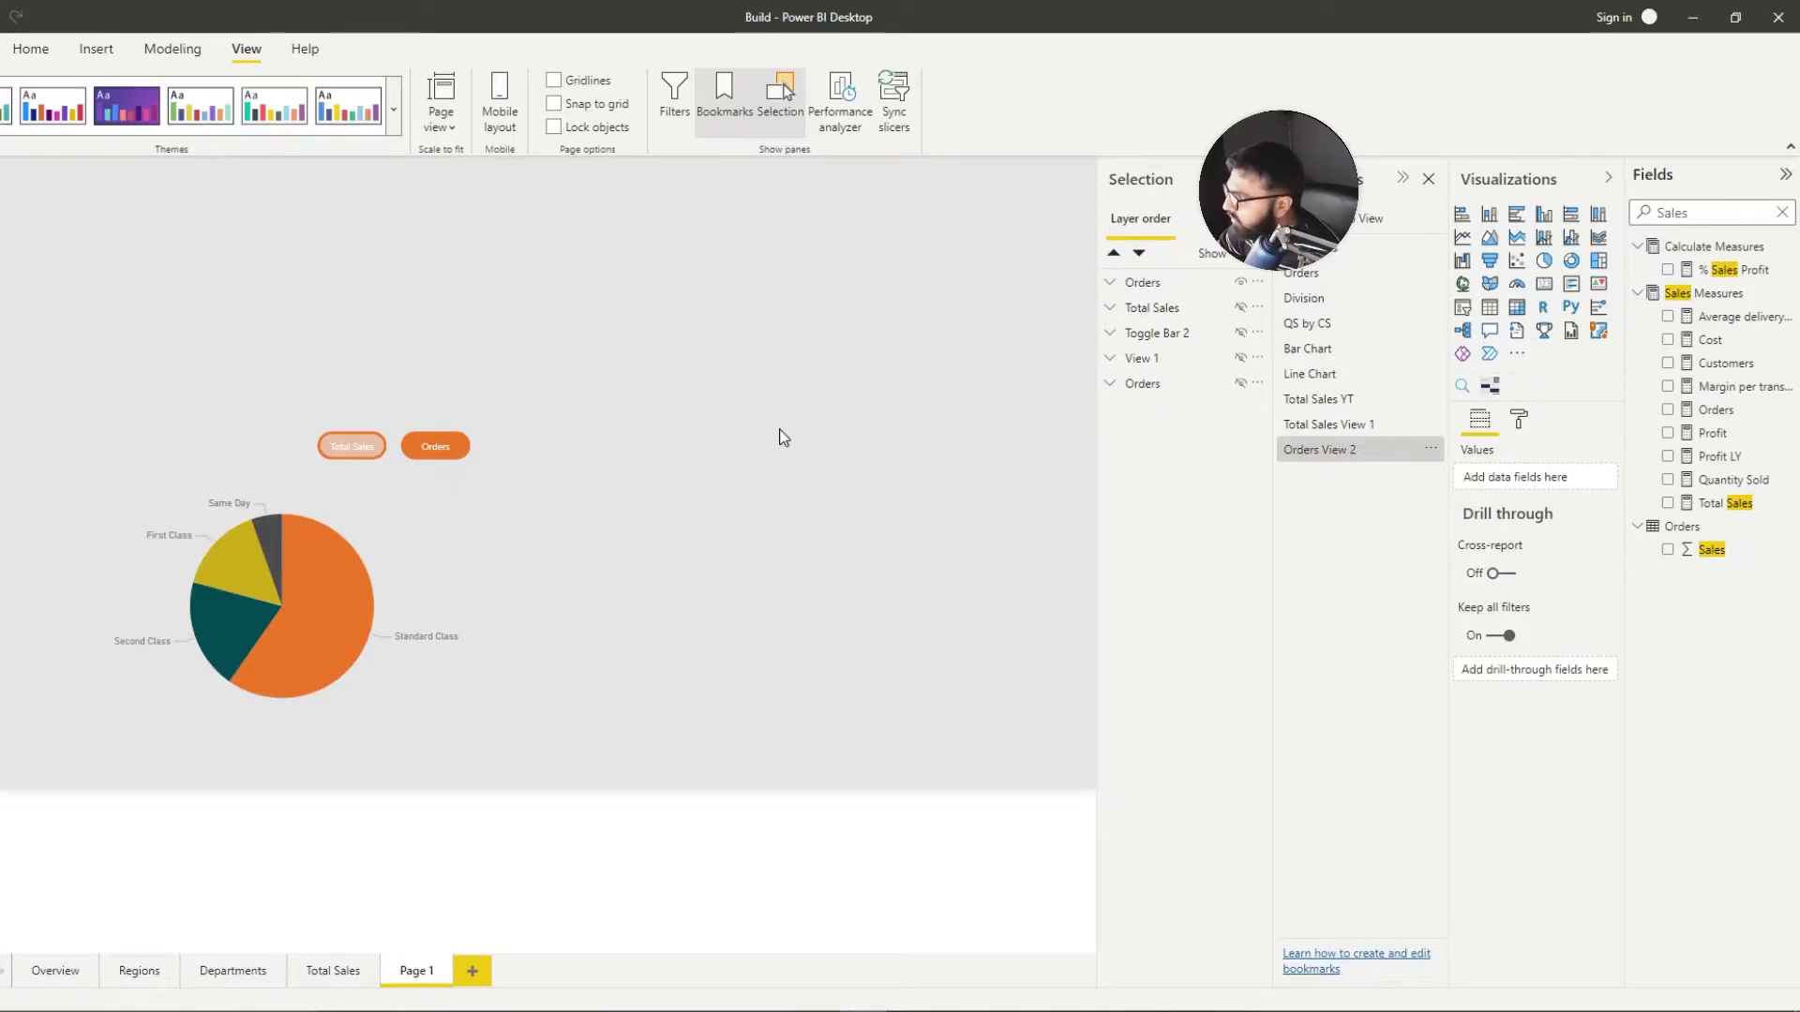
{"action": "left_click", "coordinate": [365, 448], "text": "ctrl"}
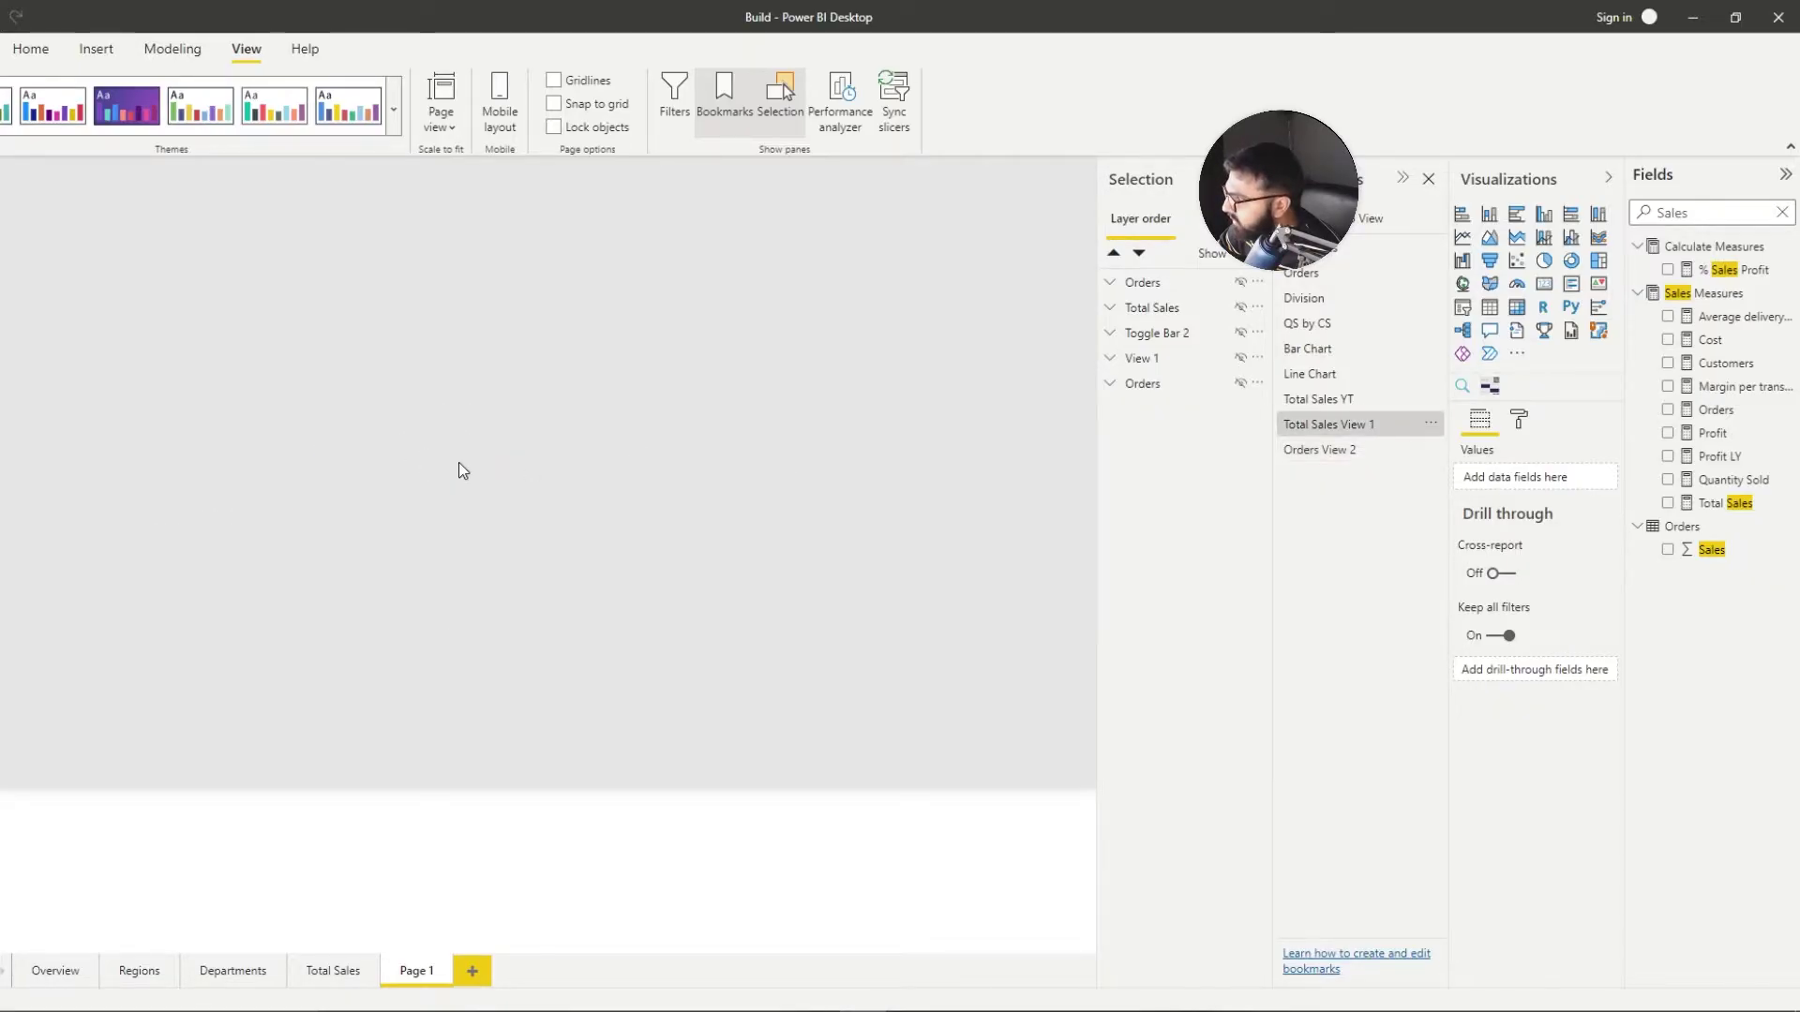
Step: Delete the Total Sales View 1 bookmark and show the Total Sales column chart group on the page
{"action": "left_click", "coordinate": [1426, 428]}
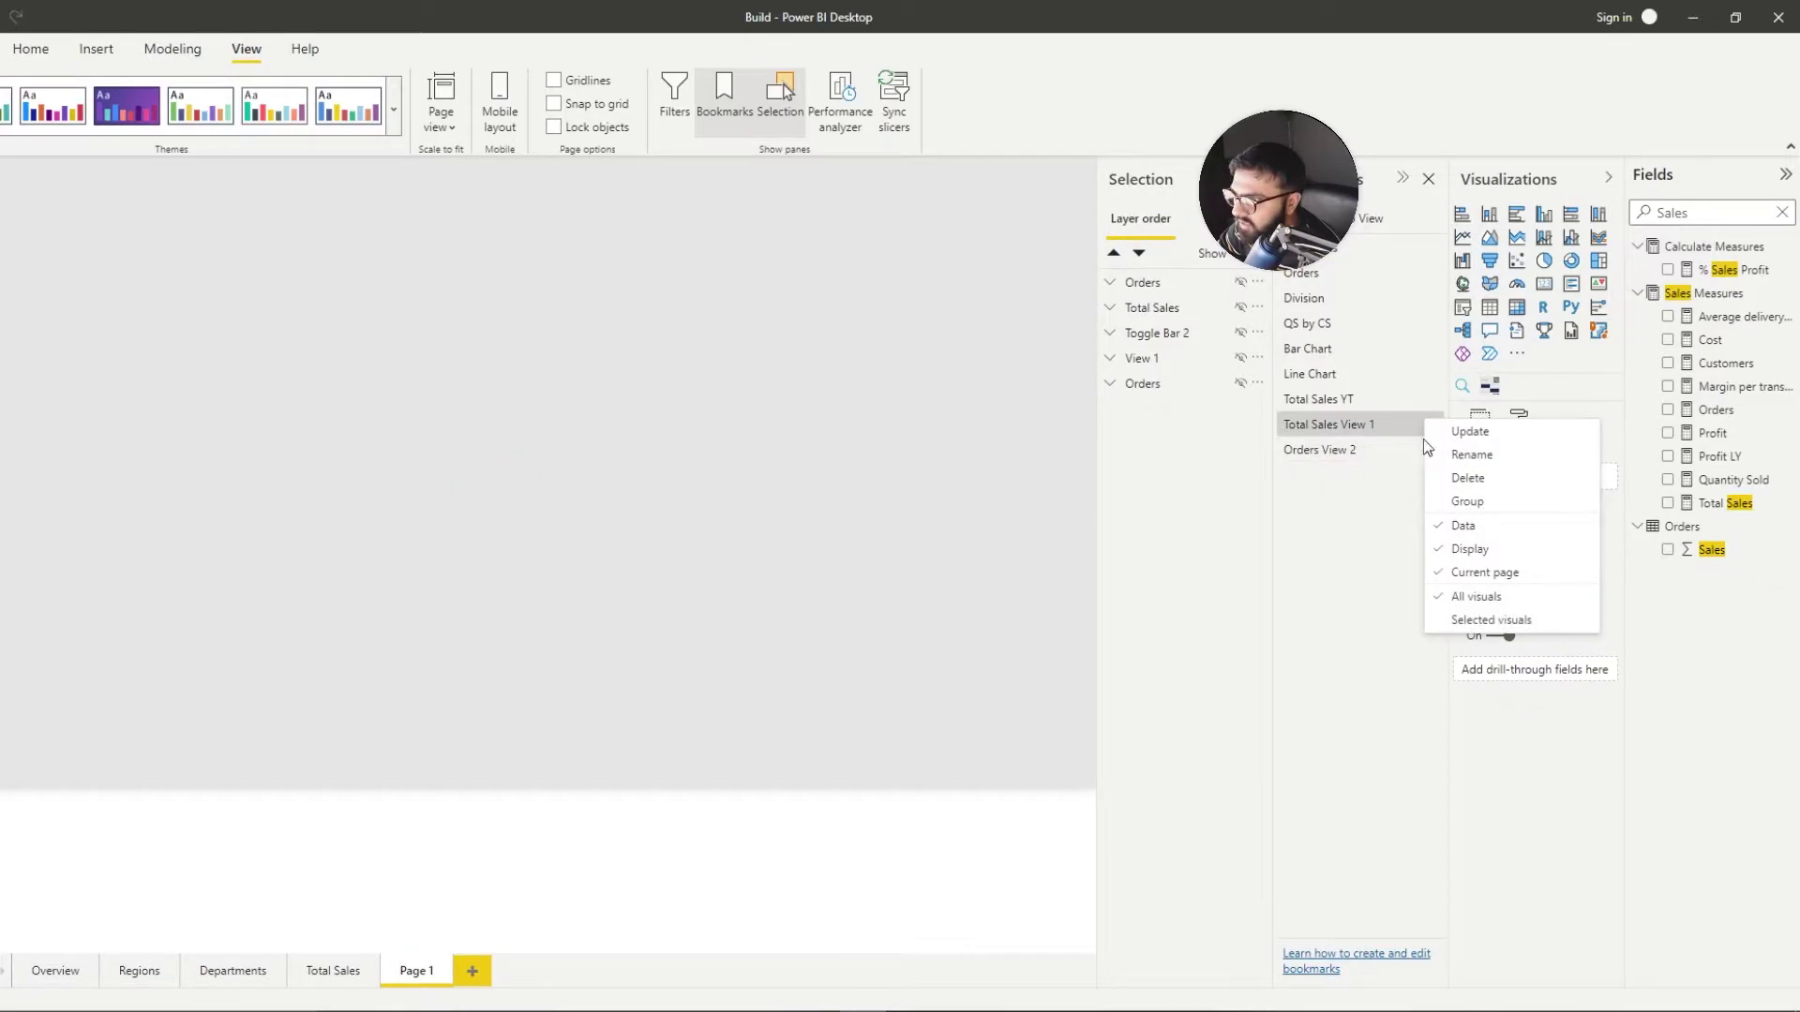
{"action": "left_click", "coordinate": [1498, 476]}
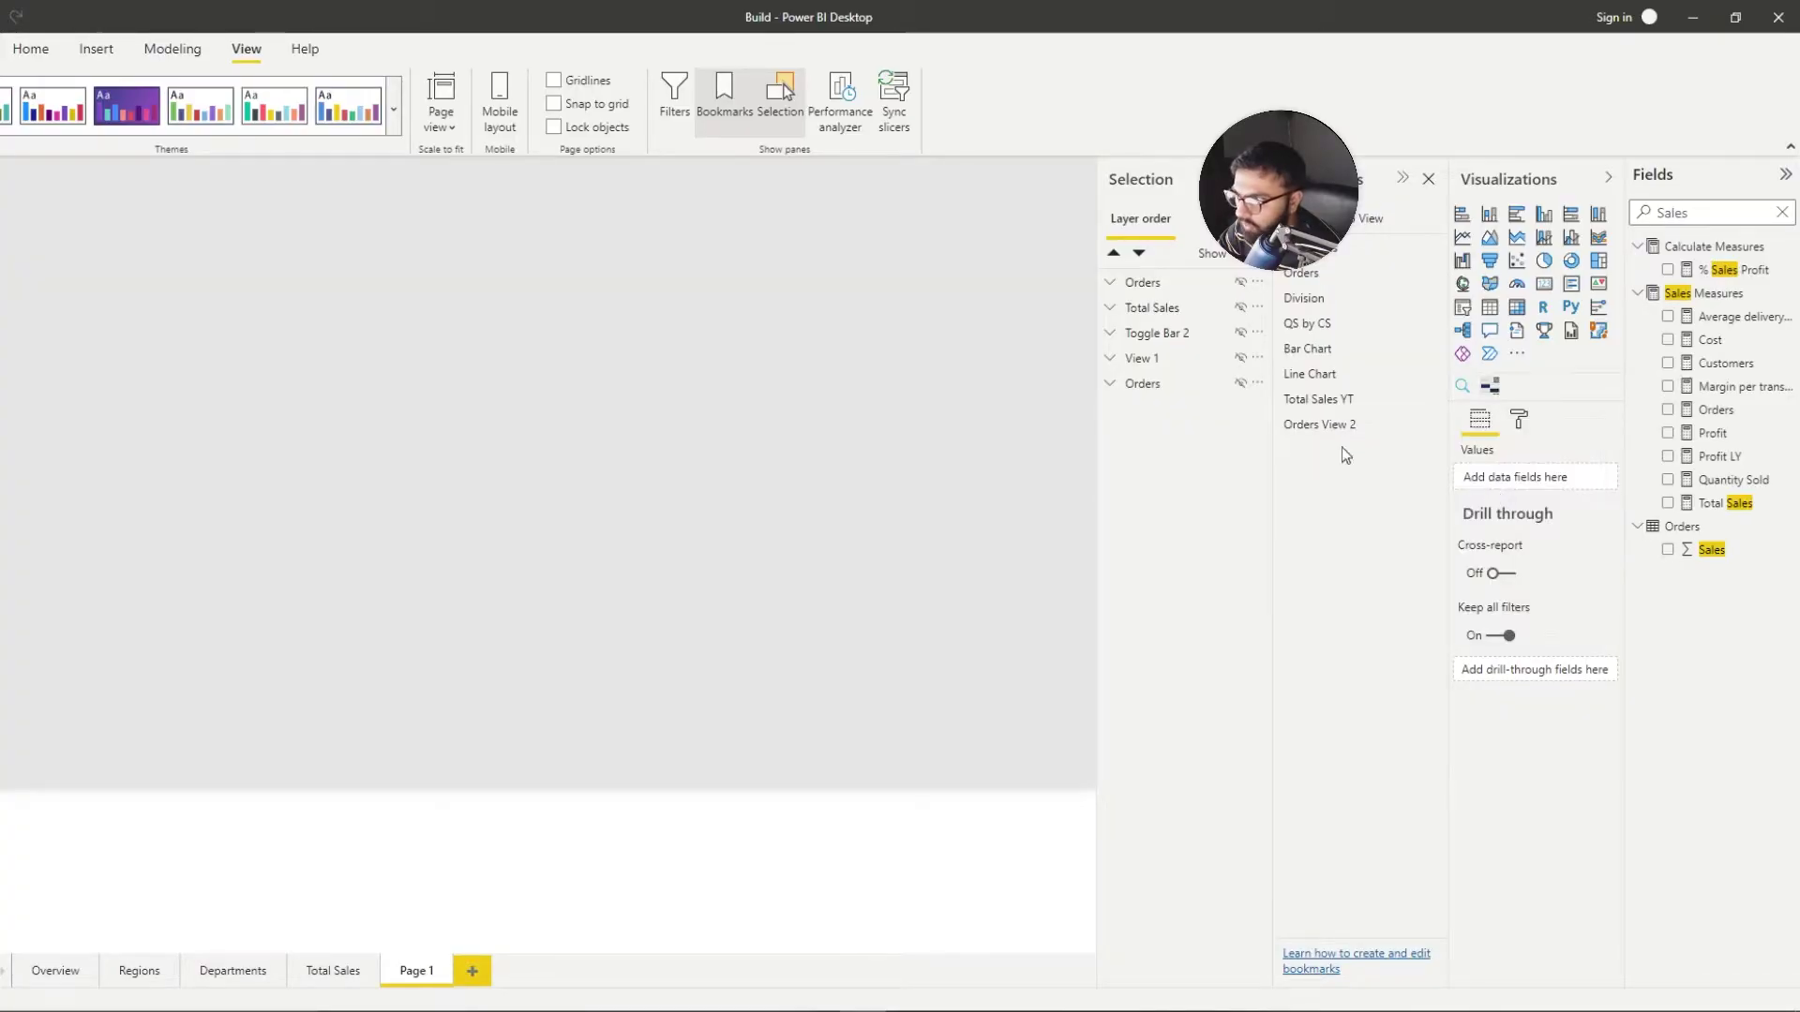
{"action": "left_click", "coordinate": [1241, 310]}
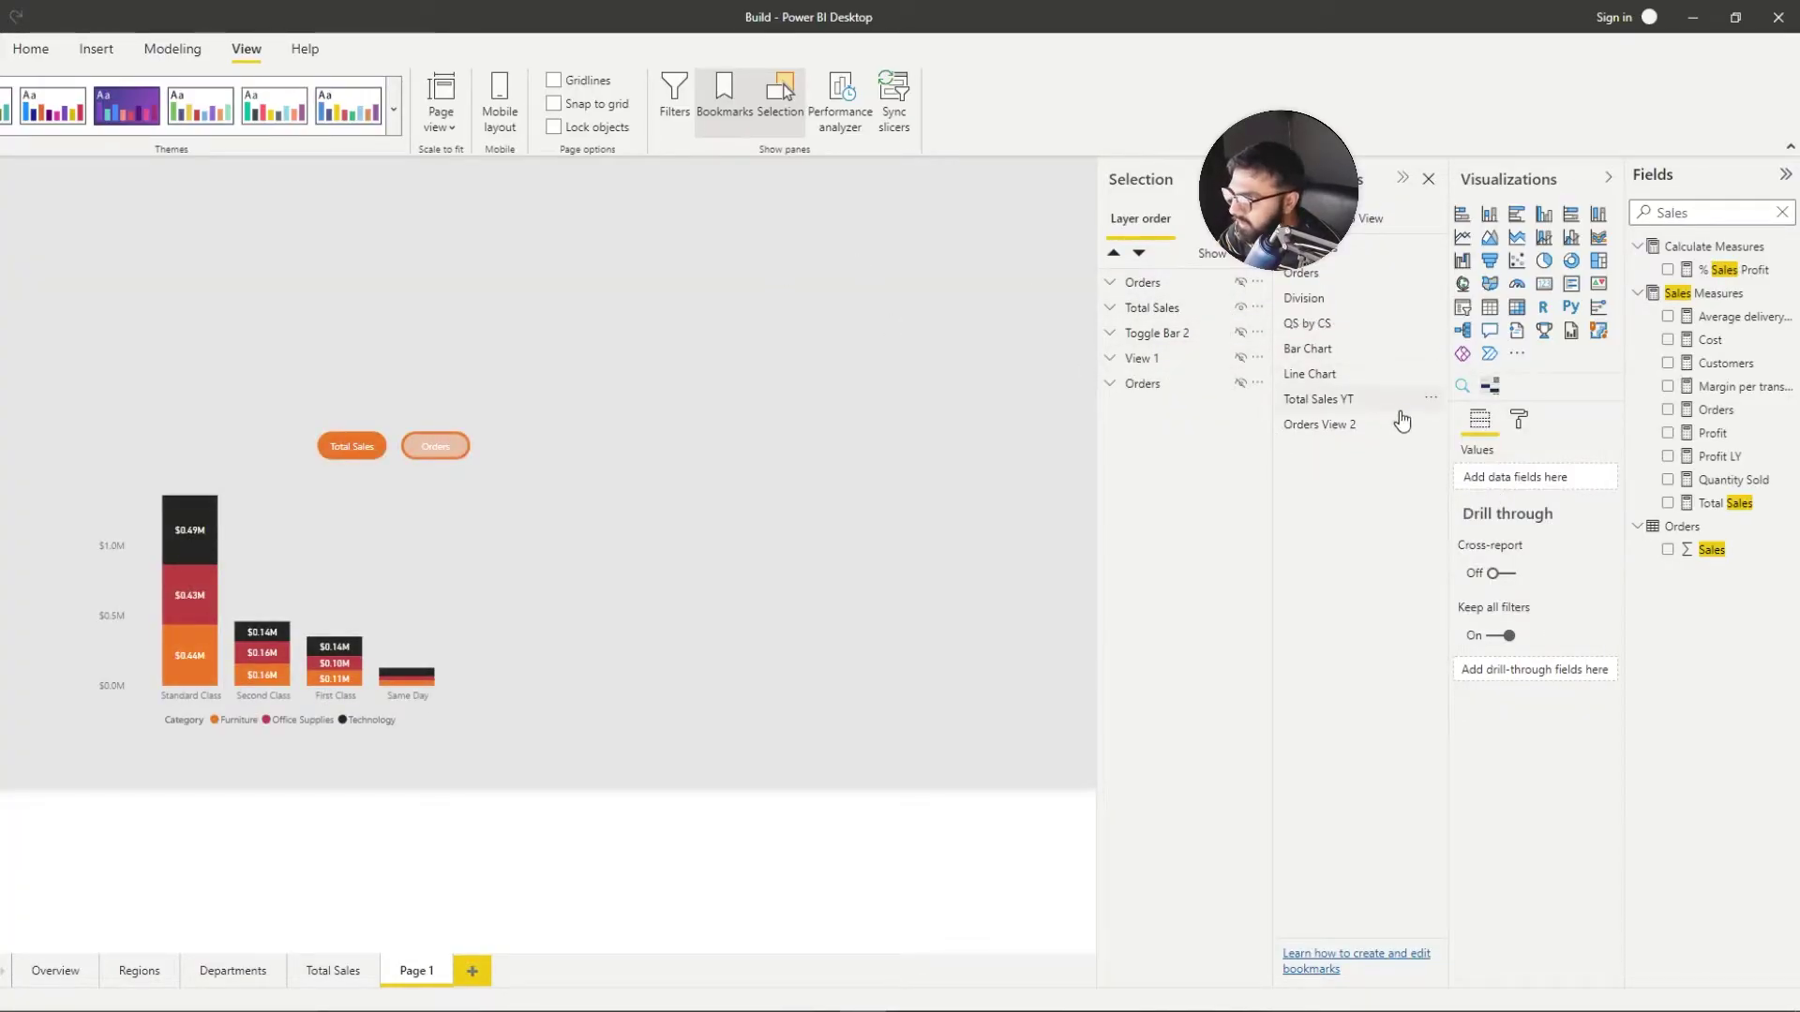
{"action": "left_click", "coordinate": [1427, 401]}
{"action": "left_click", "coordinate": [1322, 483]}
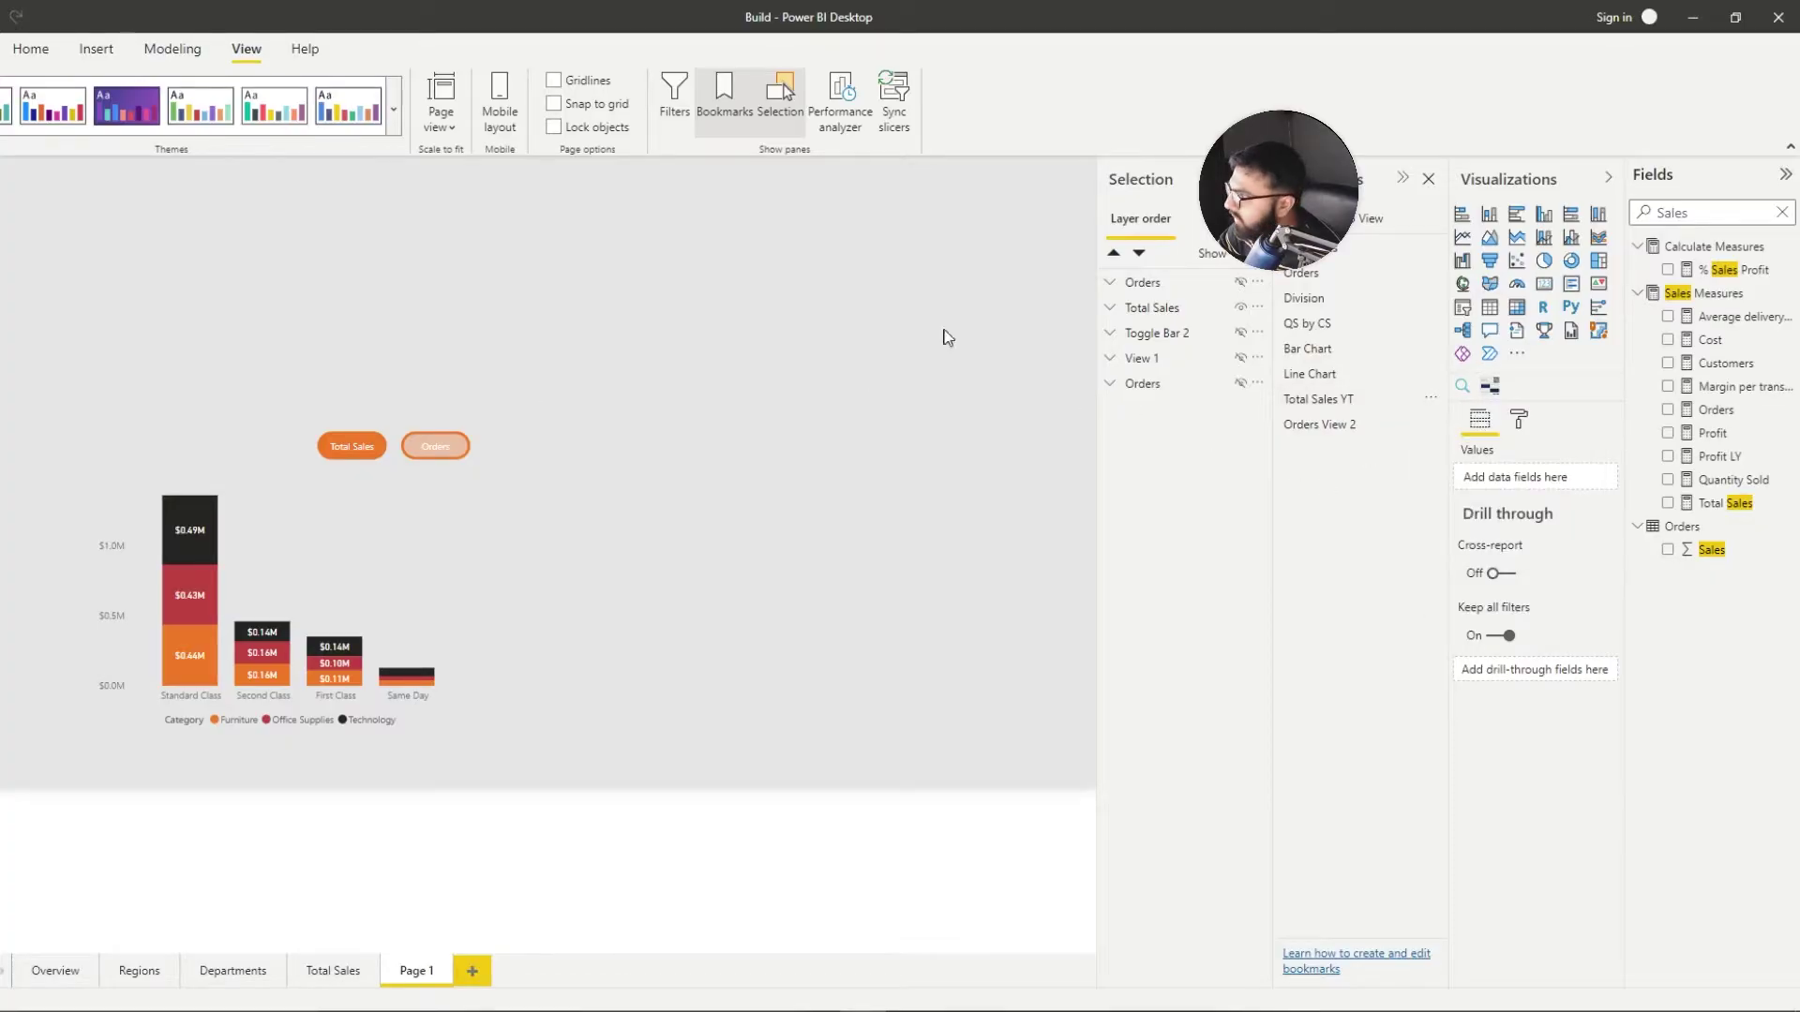
Step: Add a bookmark for the Total Sales column chart view and rename it Total Sales View 1
{"action": "left_click", "coordinate": [1308, 217]}
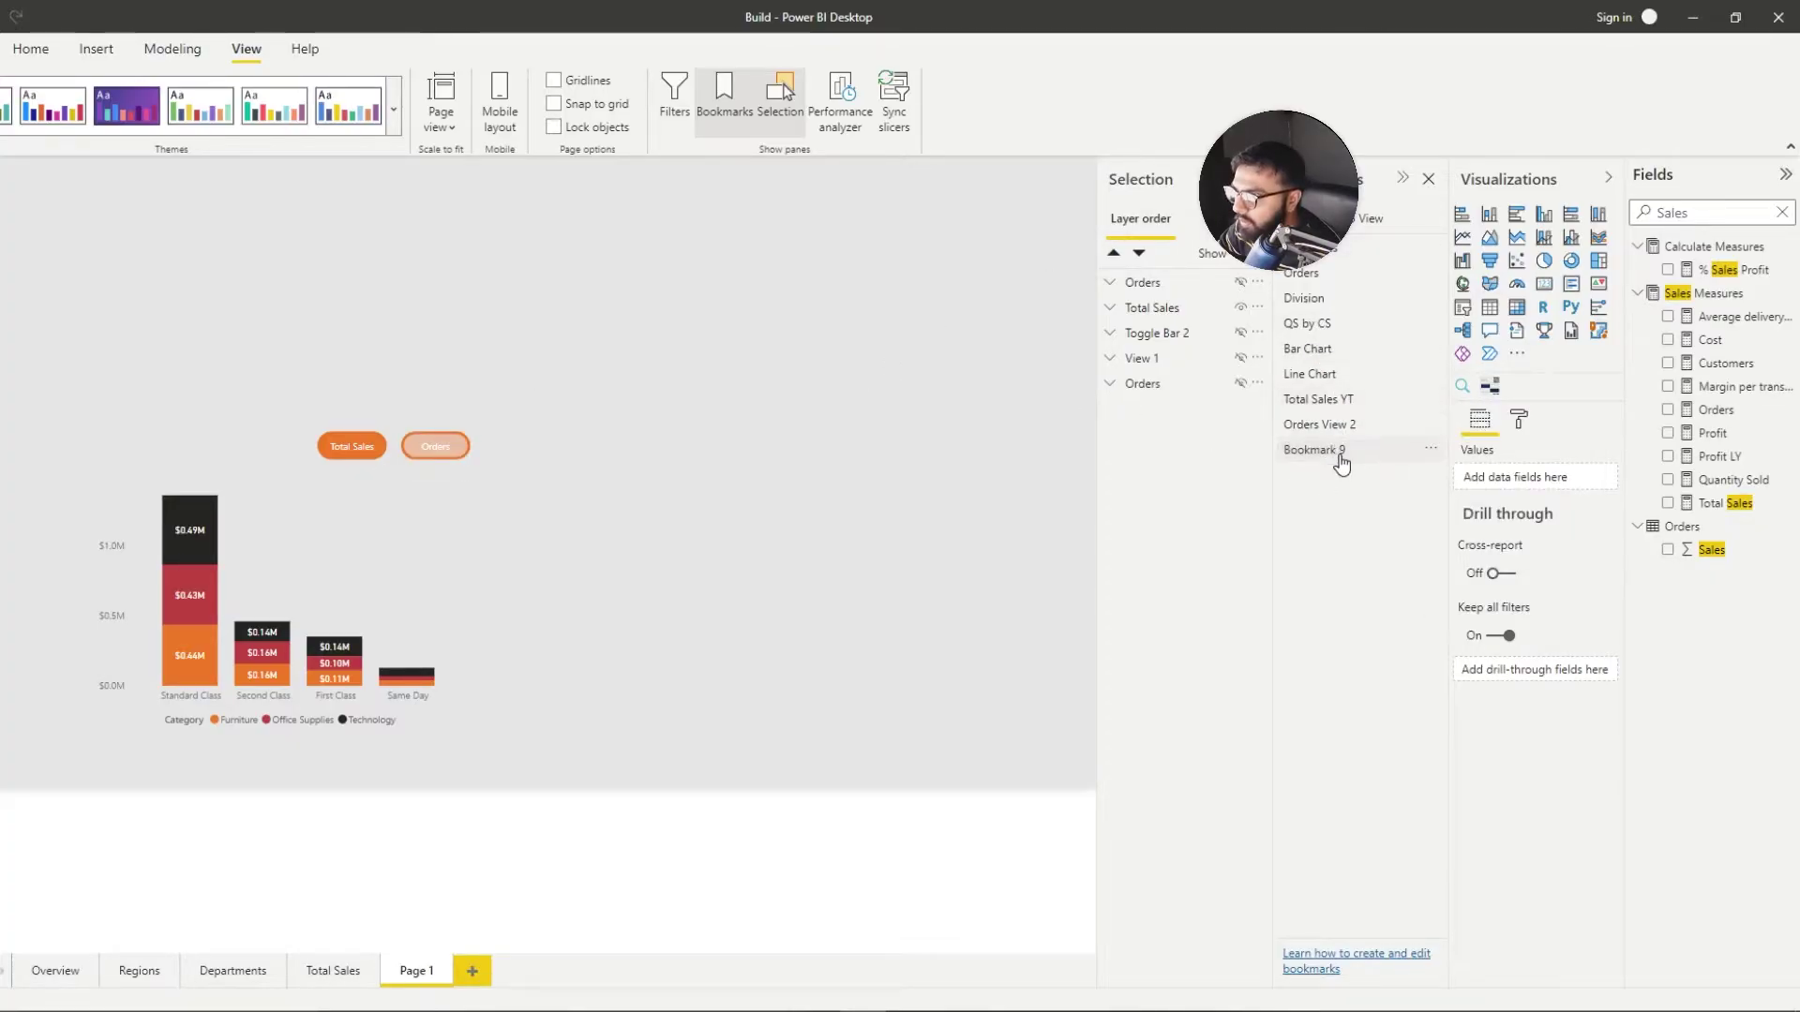
{"action": "double_click", "coordinate": [1337, 451]}
{"action": "type", "text": "Tota"}
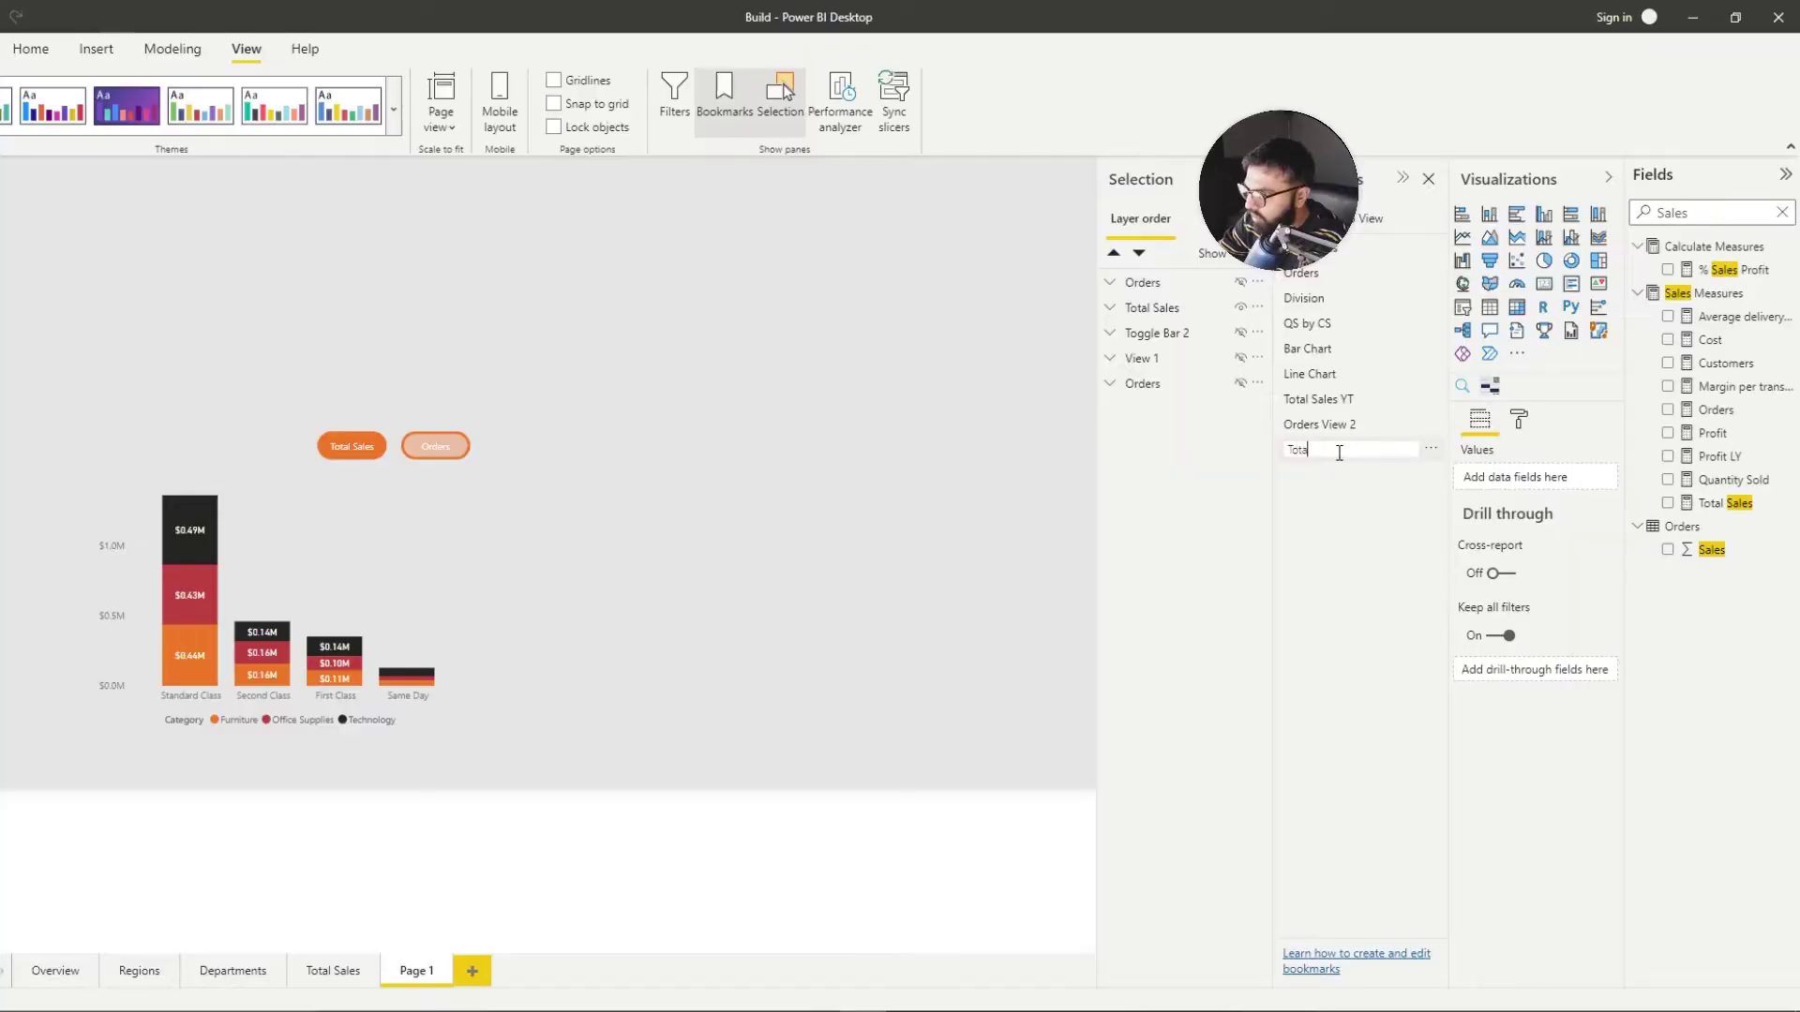
{"action": "type", "text": "l Sales View"}
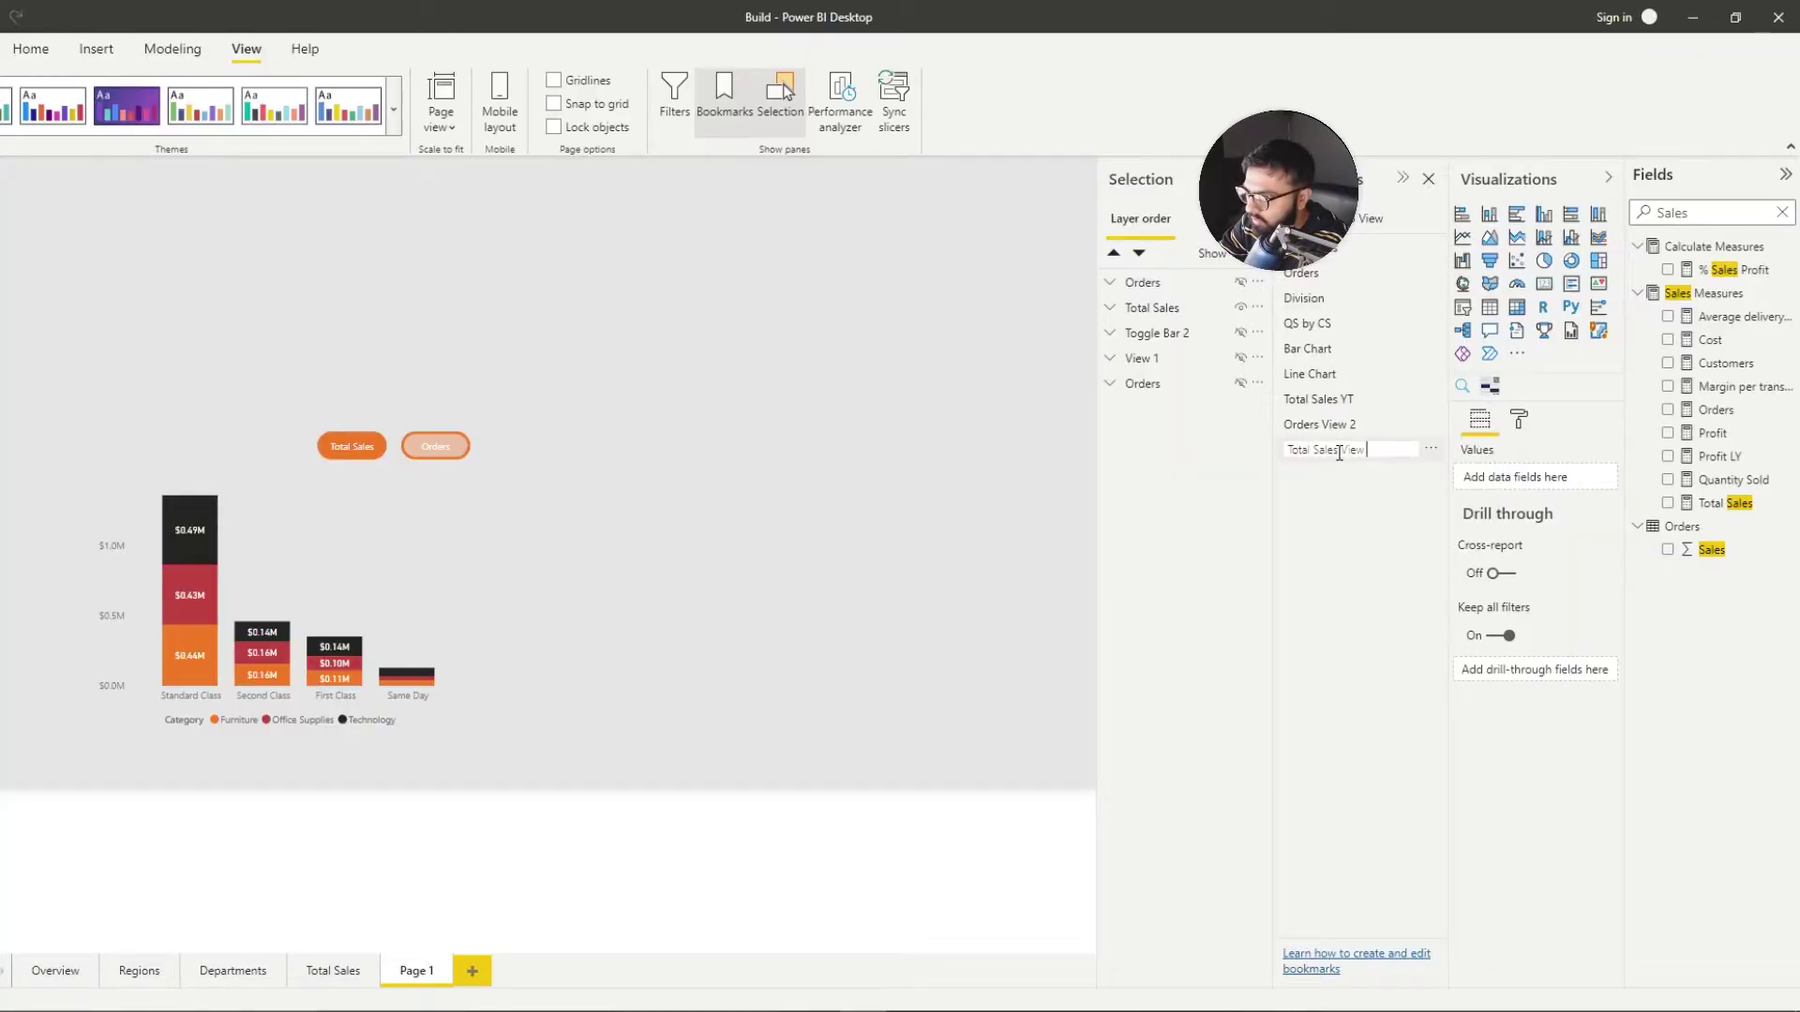
{"action": "type", "text": " 1"}
{"action": "key", "text": "Return"}
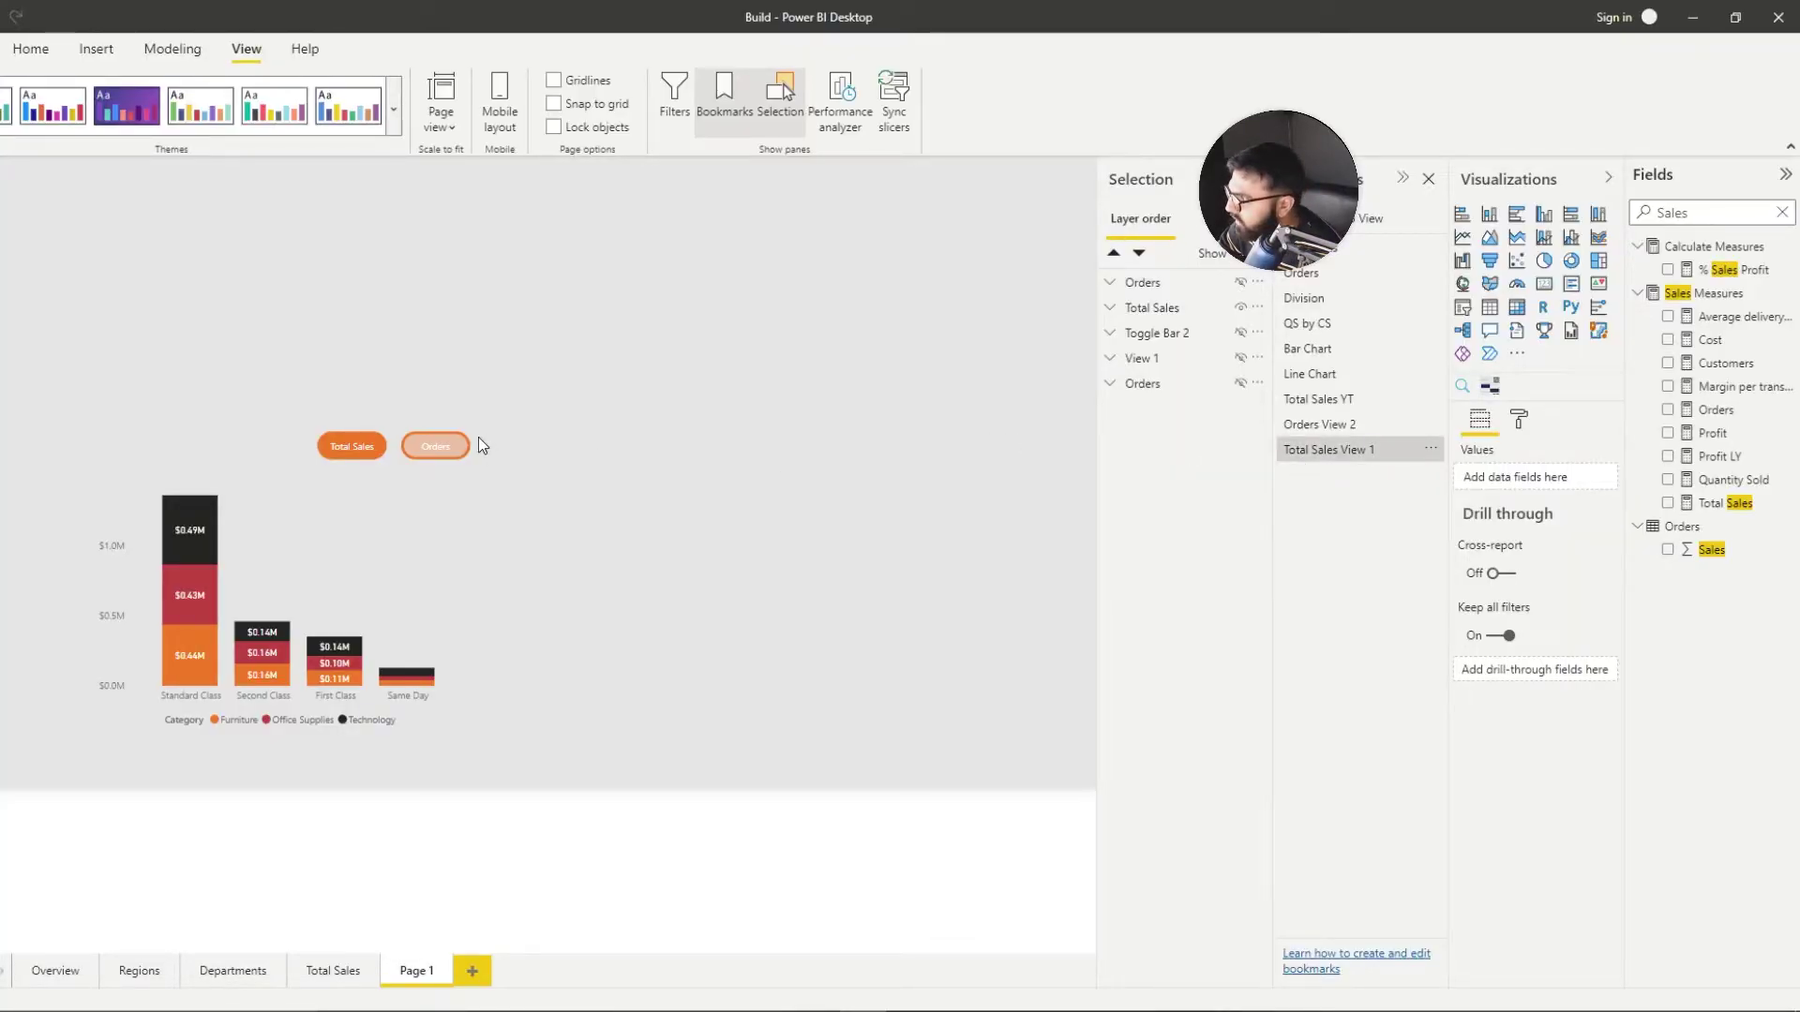
Step: Switch to the pie chart view and link its Total Sales button to the Total Sales View 1 bookmark
{"action": "left_click", "coordinate": [441, 447], "text": "ctrl"}
{"action": "left_click", "coordinate": [343, 459]}
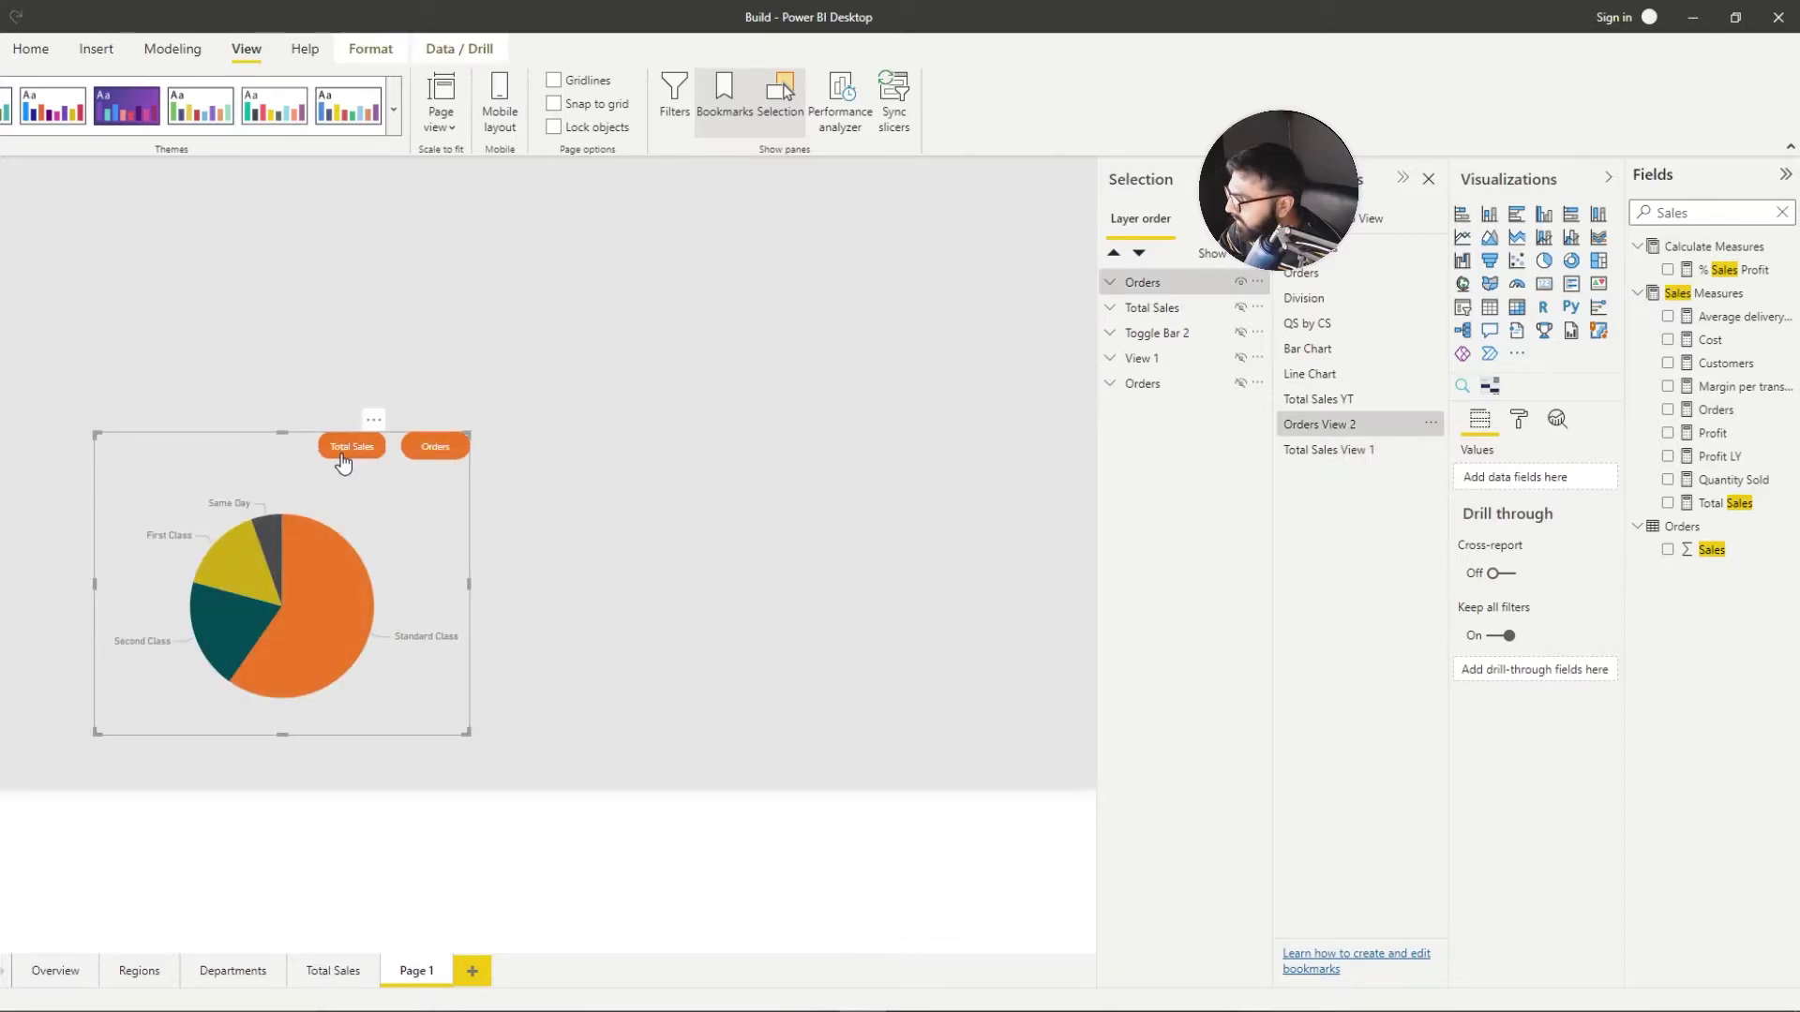
{"action": "left_click", "coordinate": [343, 460]}
{"action": "left_click", "coordinate": [1499, 752]}
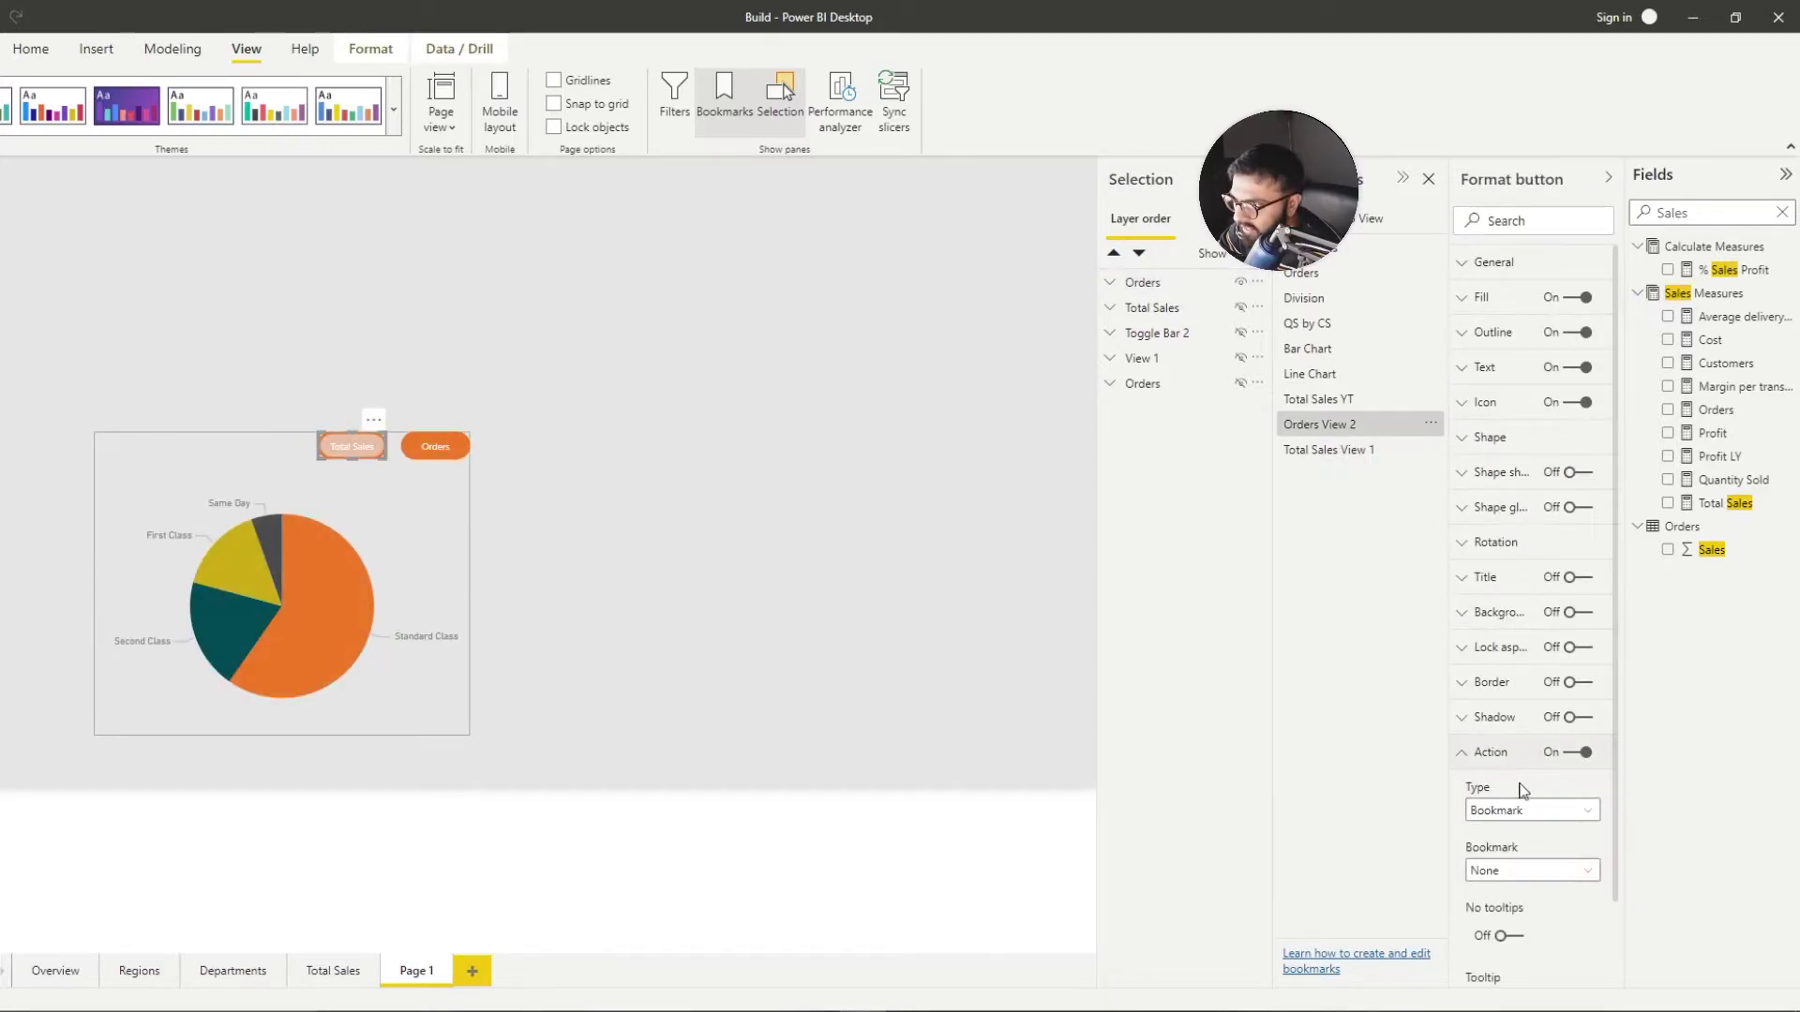
{"action": "scroll", "coordinate": [1526, 814], "scroll_direction": "down", "scroll_amount": 2}
{"action": "left_click", "coordinate": [1528, 764]}
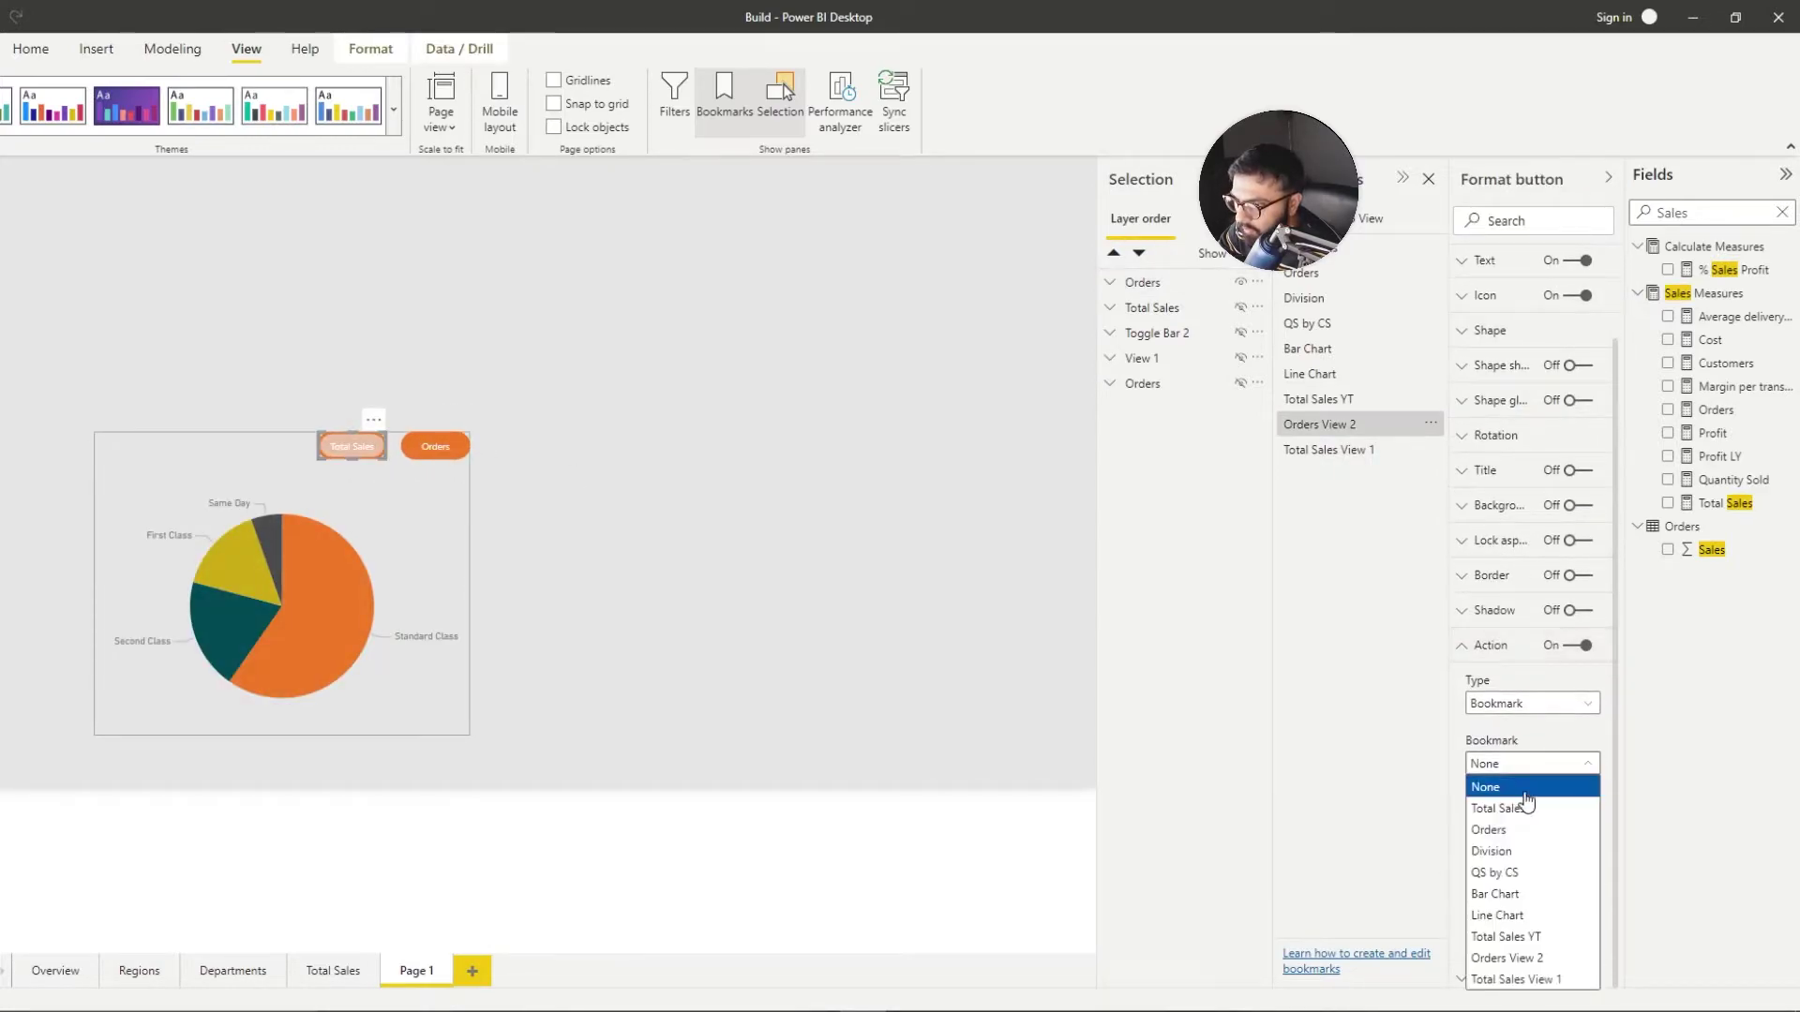
{"action": "left_click", "coordinate": [1513, 979]}
Step: Test the Total Sales and Orders buttons by switching to the column chart and back to the pie chart
{"action": "left_click", "coordinate": [923, 629]}
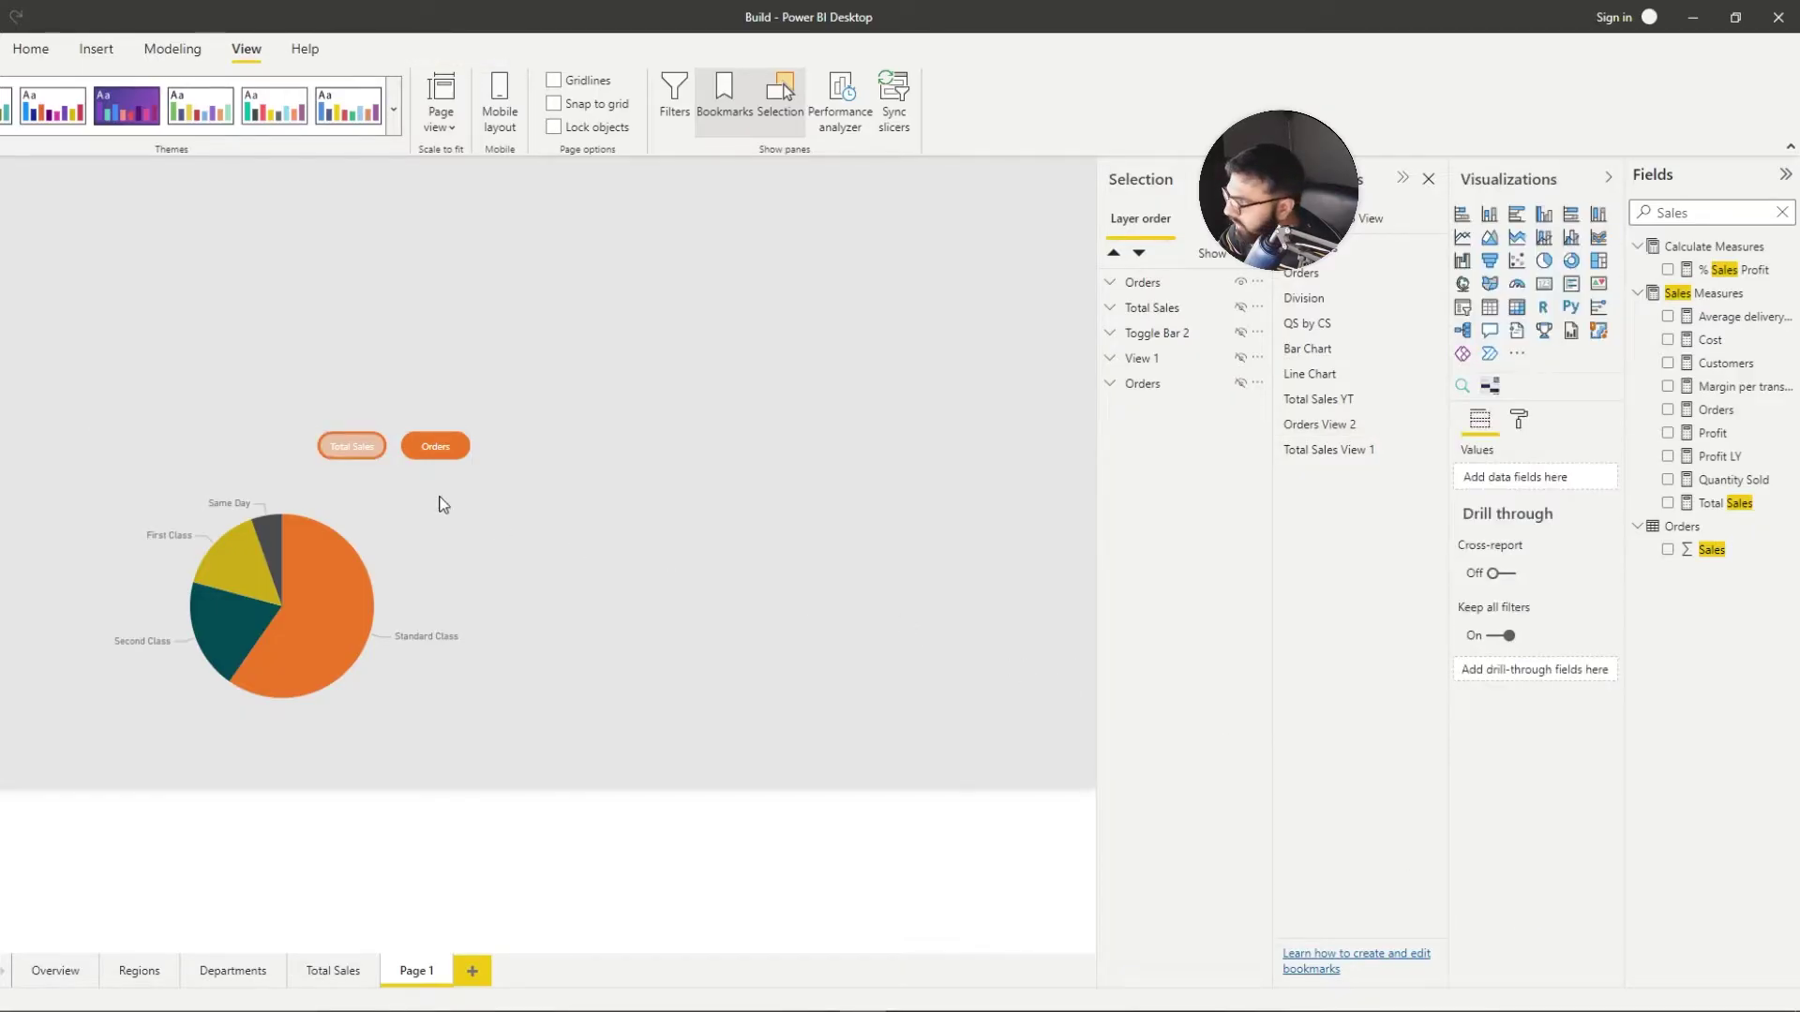
{"action": "left_click", "coordinate": [373, 450], "text": "ctrl"}
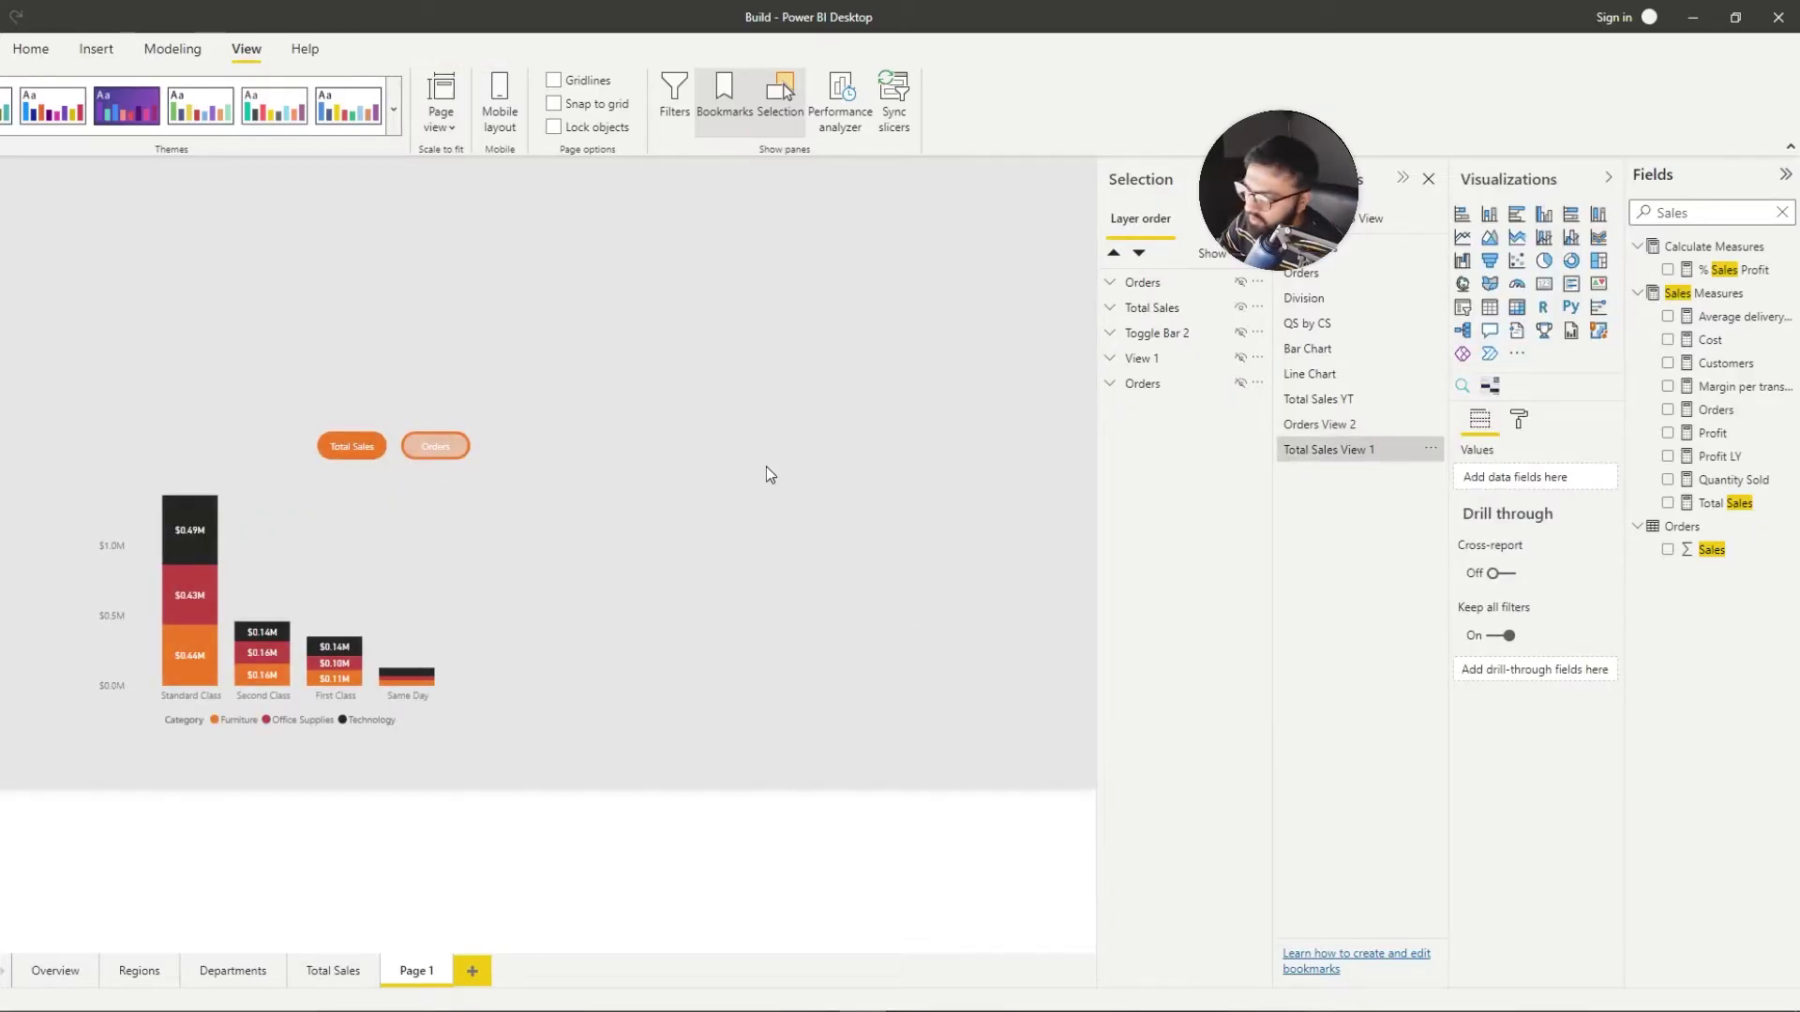
{"action": "left_click", "coordinate": [450, 454], "text": "ctrl"}
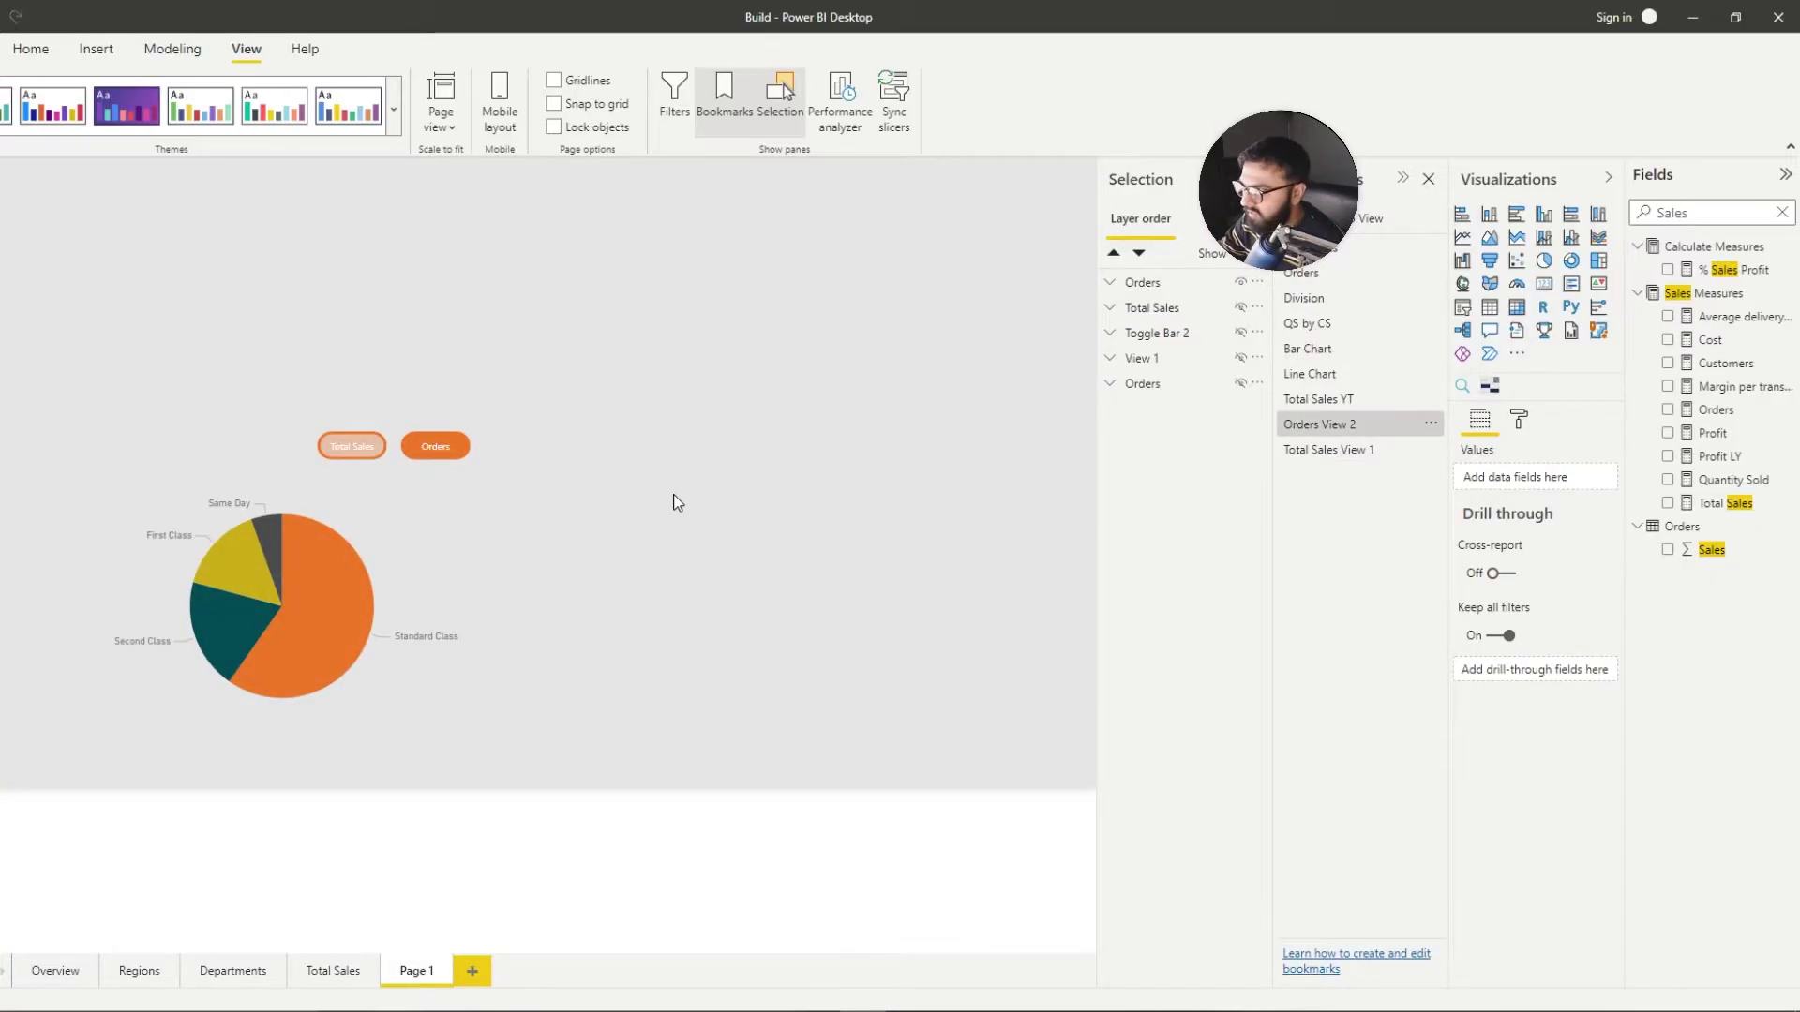
Step: Move the pie chart group with its two buttons slightly to the left on the page
{"action": "left_click", "coordinate": [413, 548]}
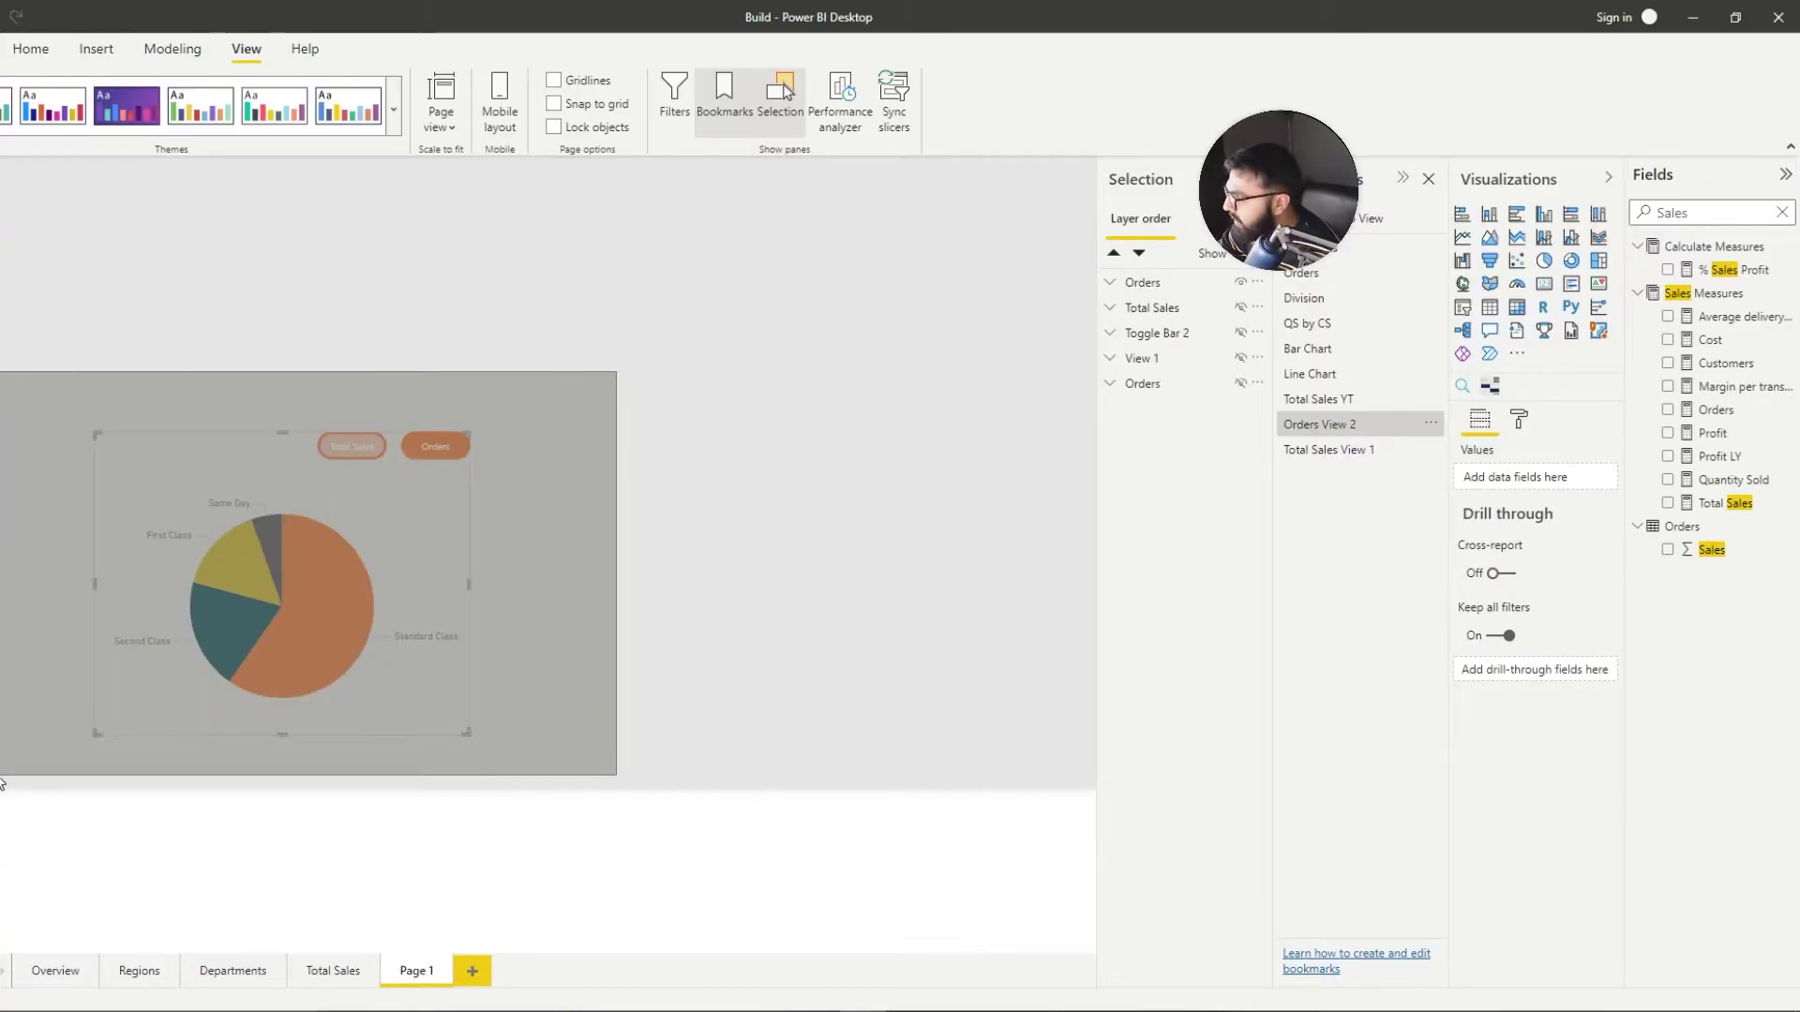
{"action": "left_click_drag", "start_coordinate": [399, 710], "coordinate": [350, 710]}
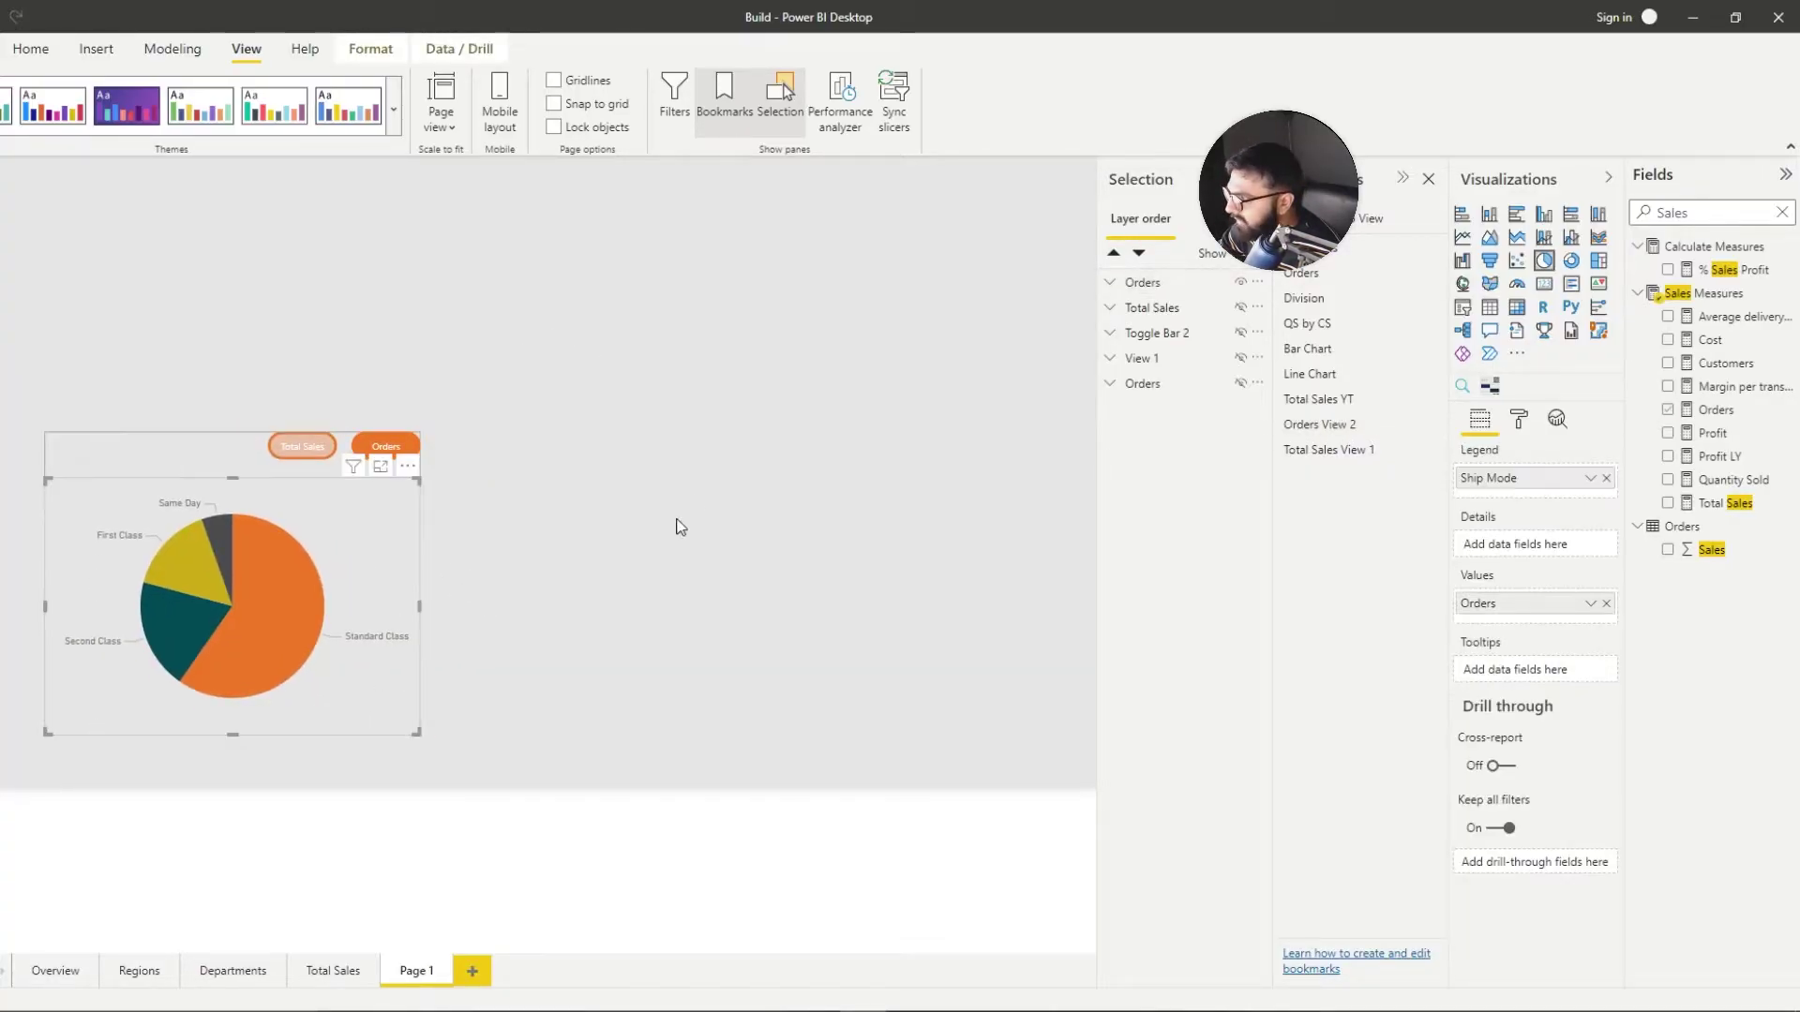
{"action": "left_click", "coordinate": [486, 410]}
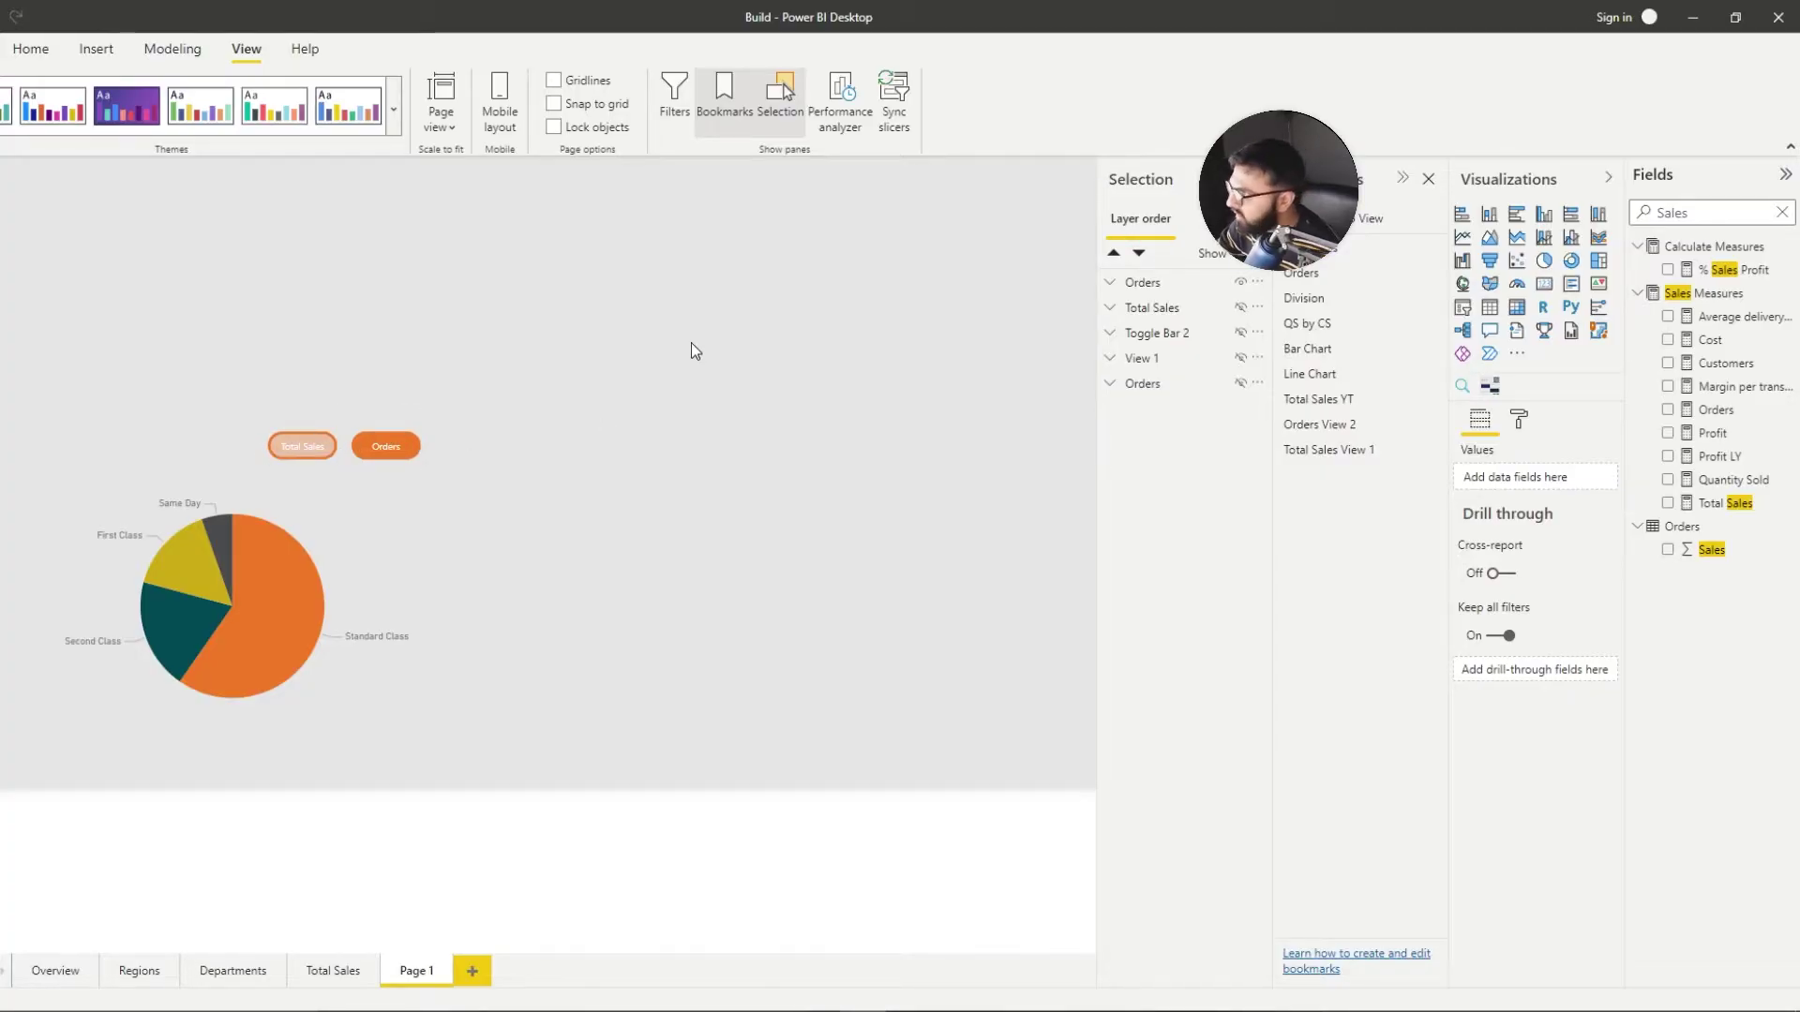
Step: Insert a blank button and place it in the empty area to the right of the pie chart
{"action": "left_click", "coordinate": [87, 51]}
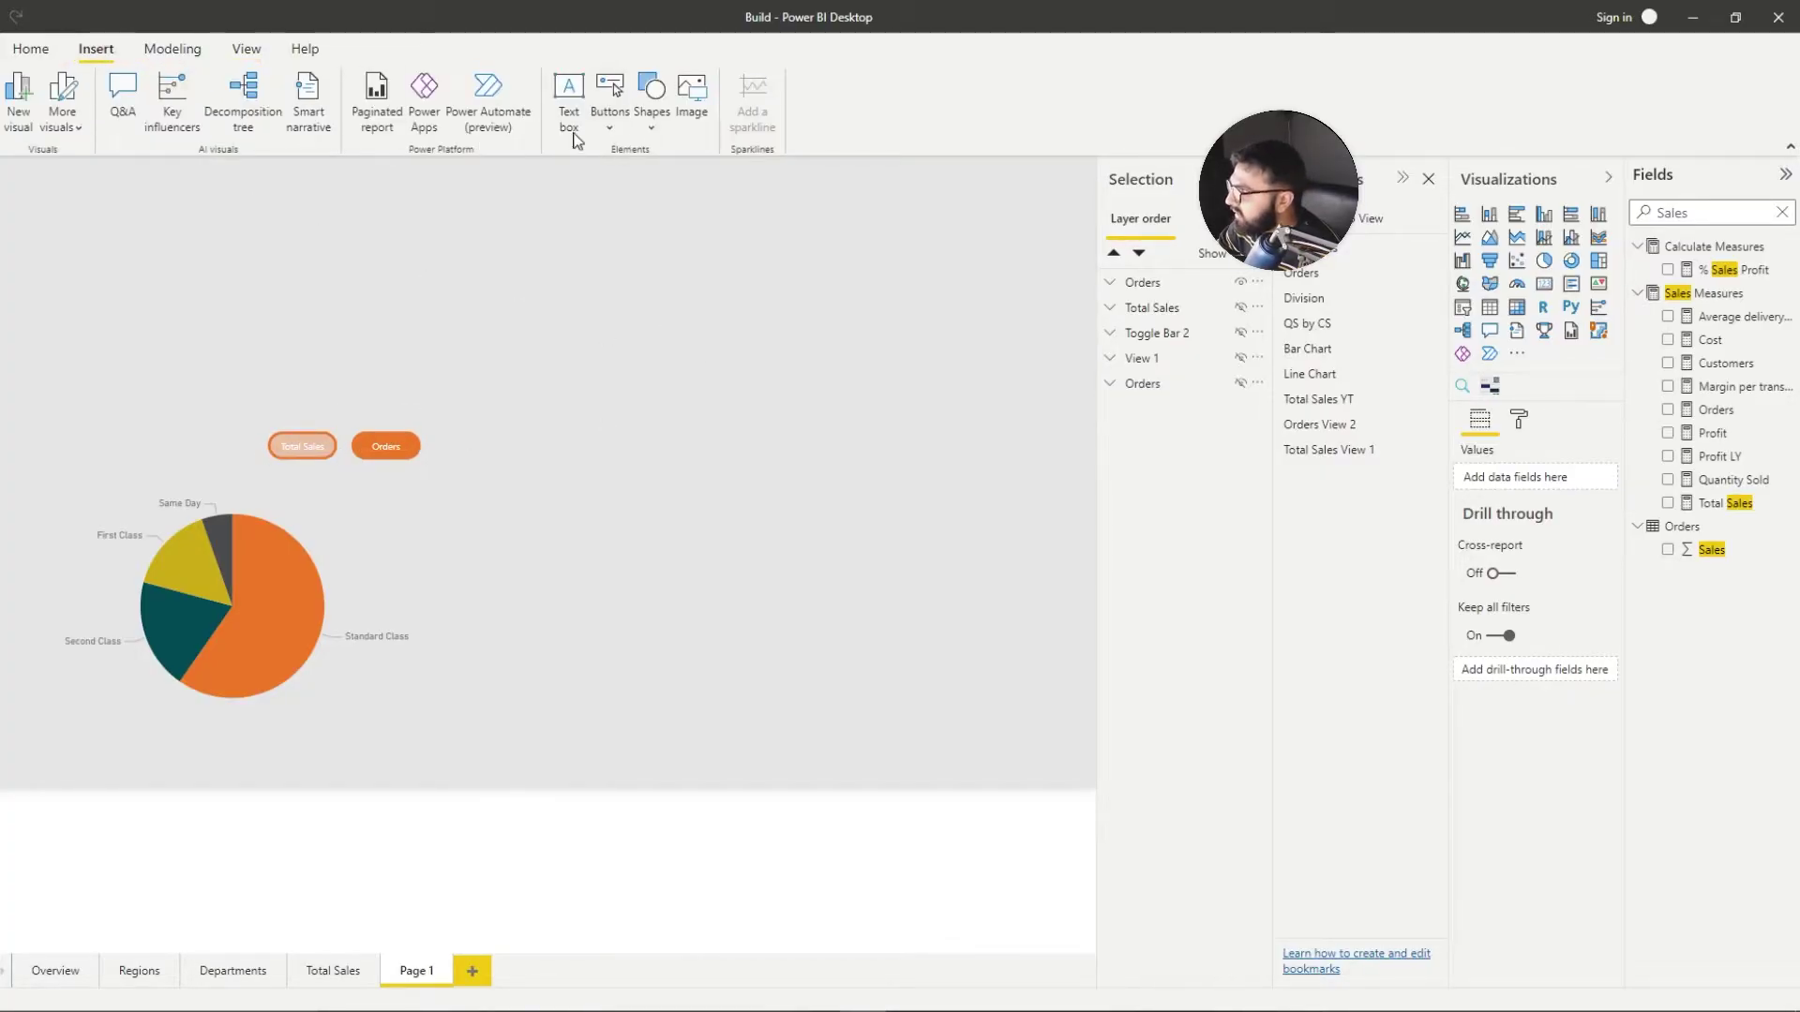
{"action": "left_click", "coordinate": [652, 98]}
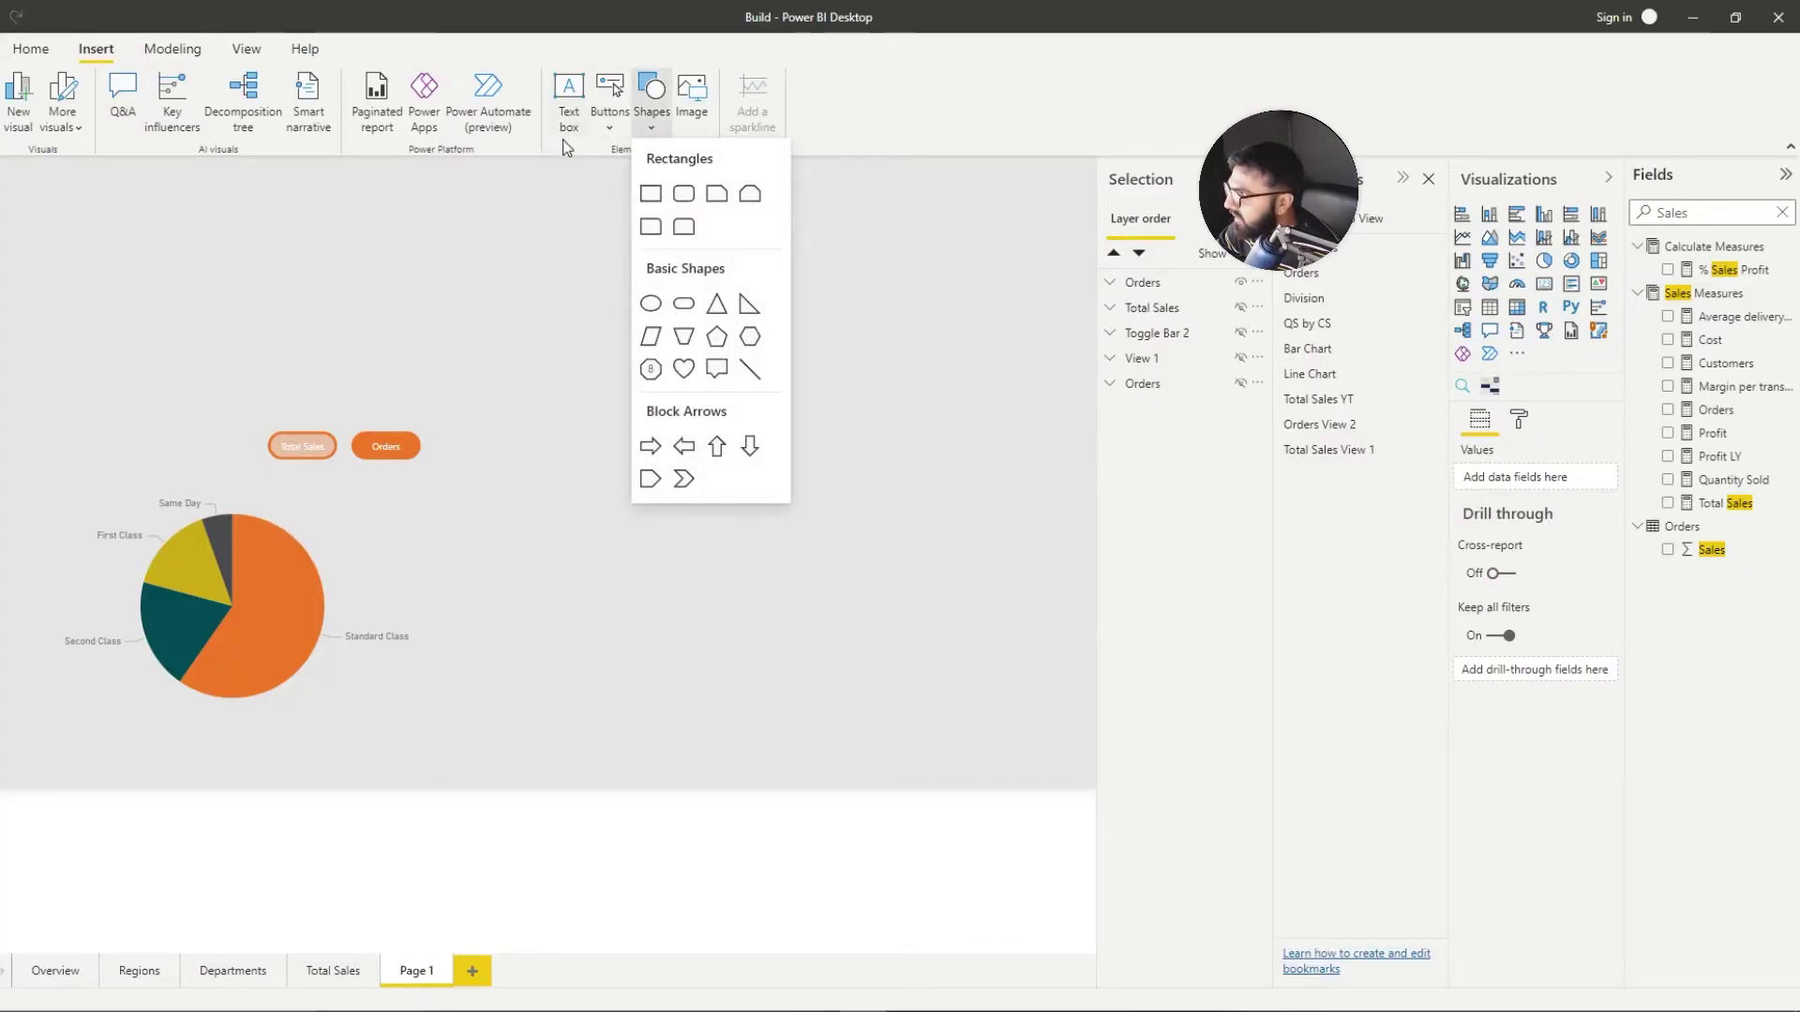
{"action": "left_click", "coordinate": [610, 111]}
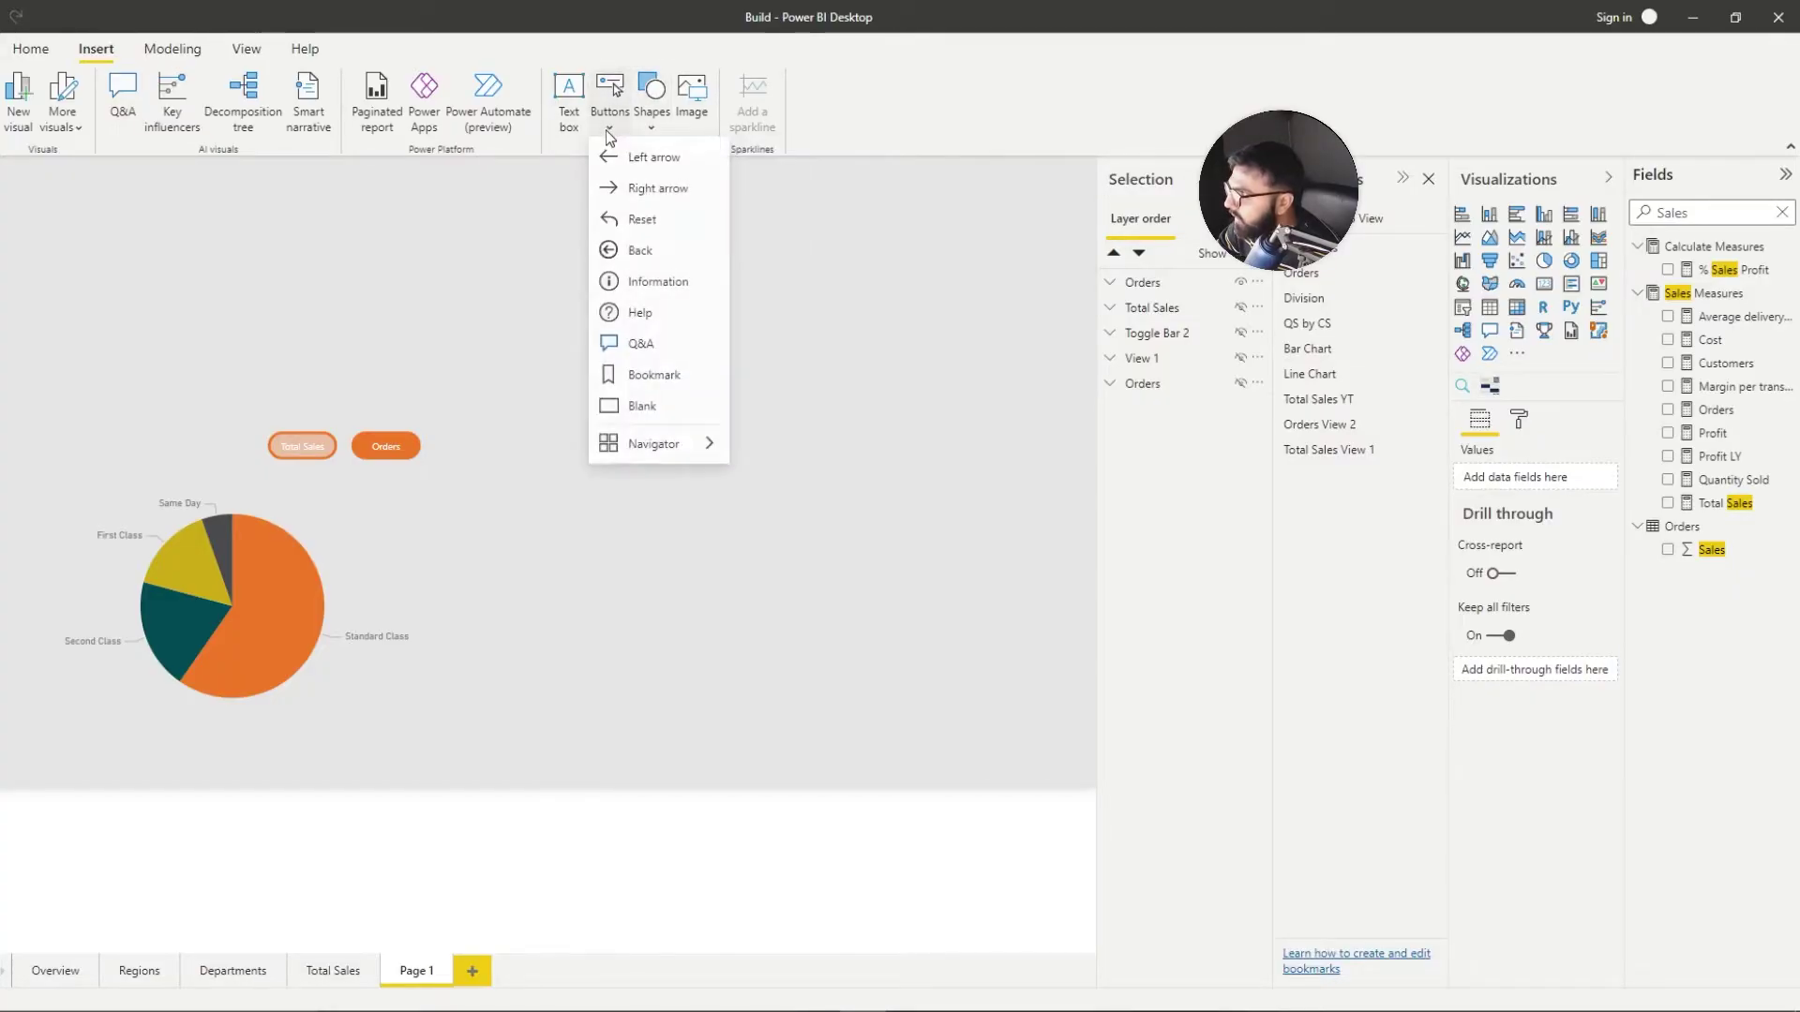
{"action": "left_click", "coordinate": [636, 409]}
{"action": "left_click_drag", "start_coordinate": [36, 197], "coordinate": [963, 677]}
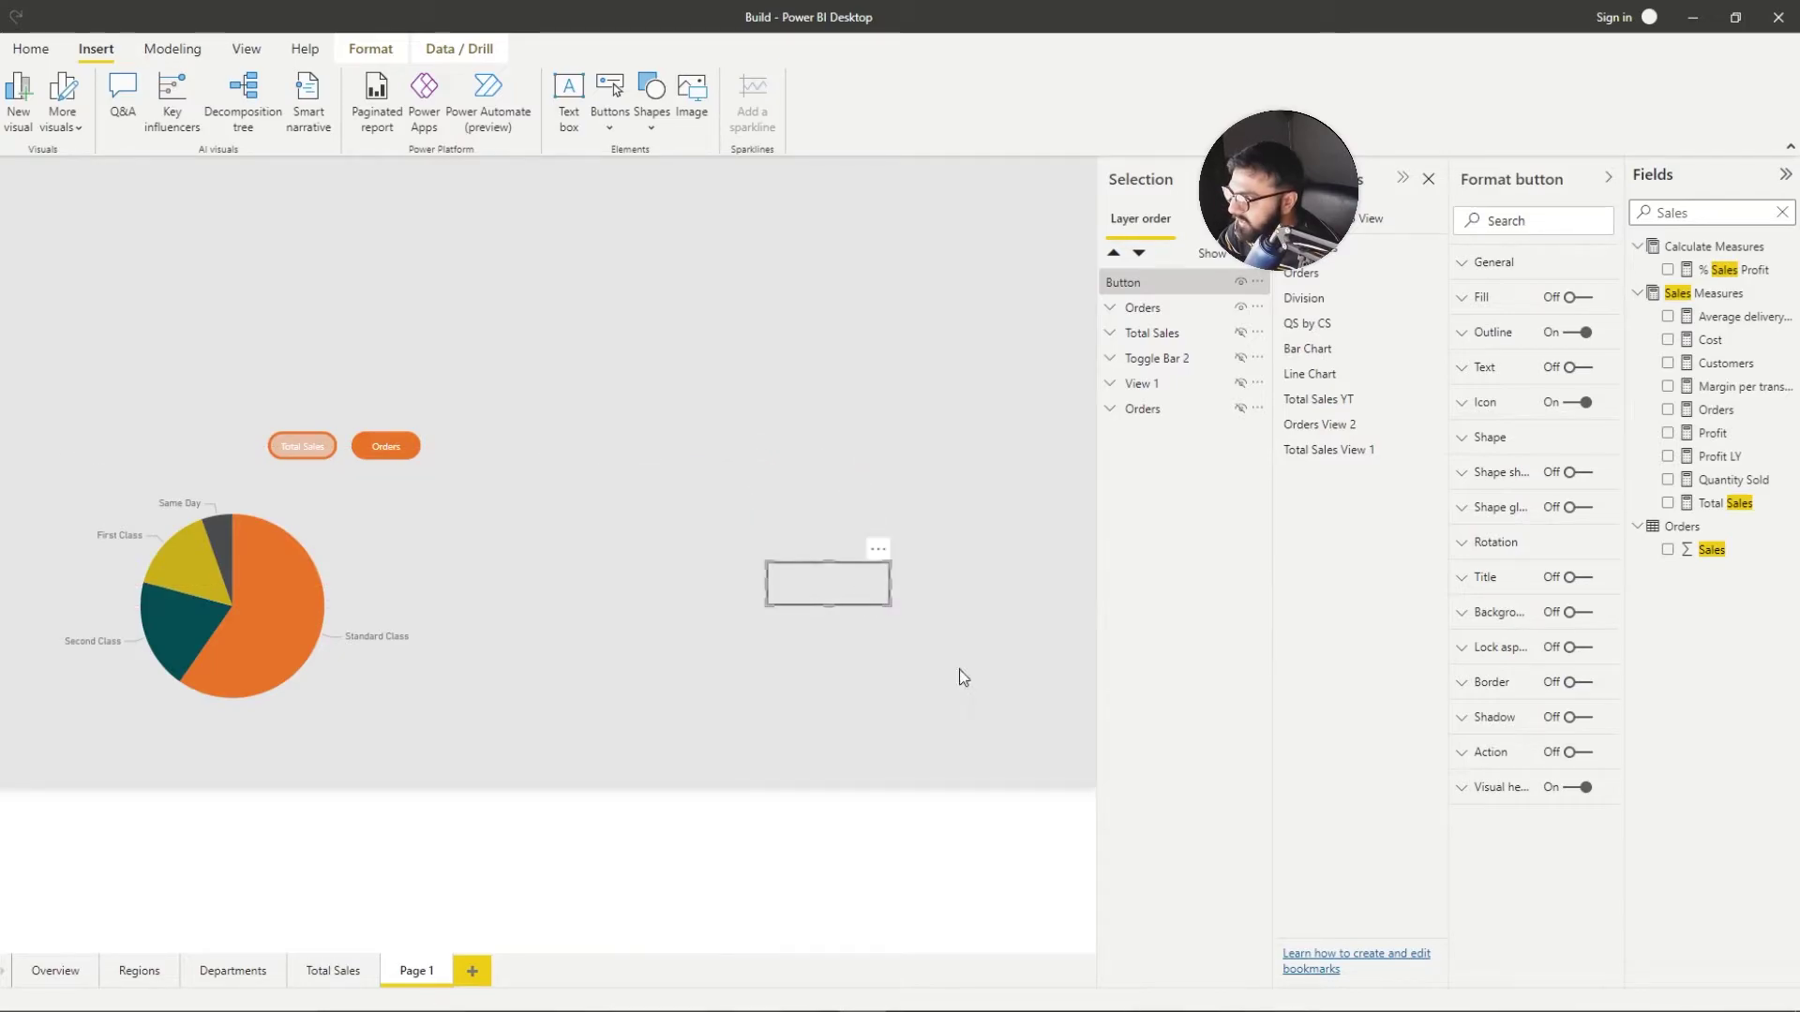
Step: Round the blank button's edges to 42 px
{"action": "left_click", "coordinate": [1483, 438]}
{"action": "left_click_drag", "start_coordinate": [1545, 588], "coordinate": [1557, 587]}
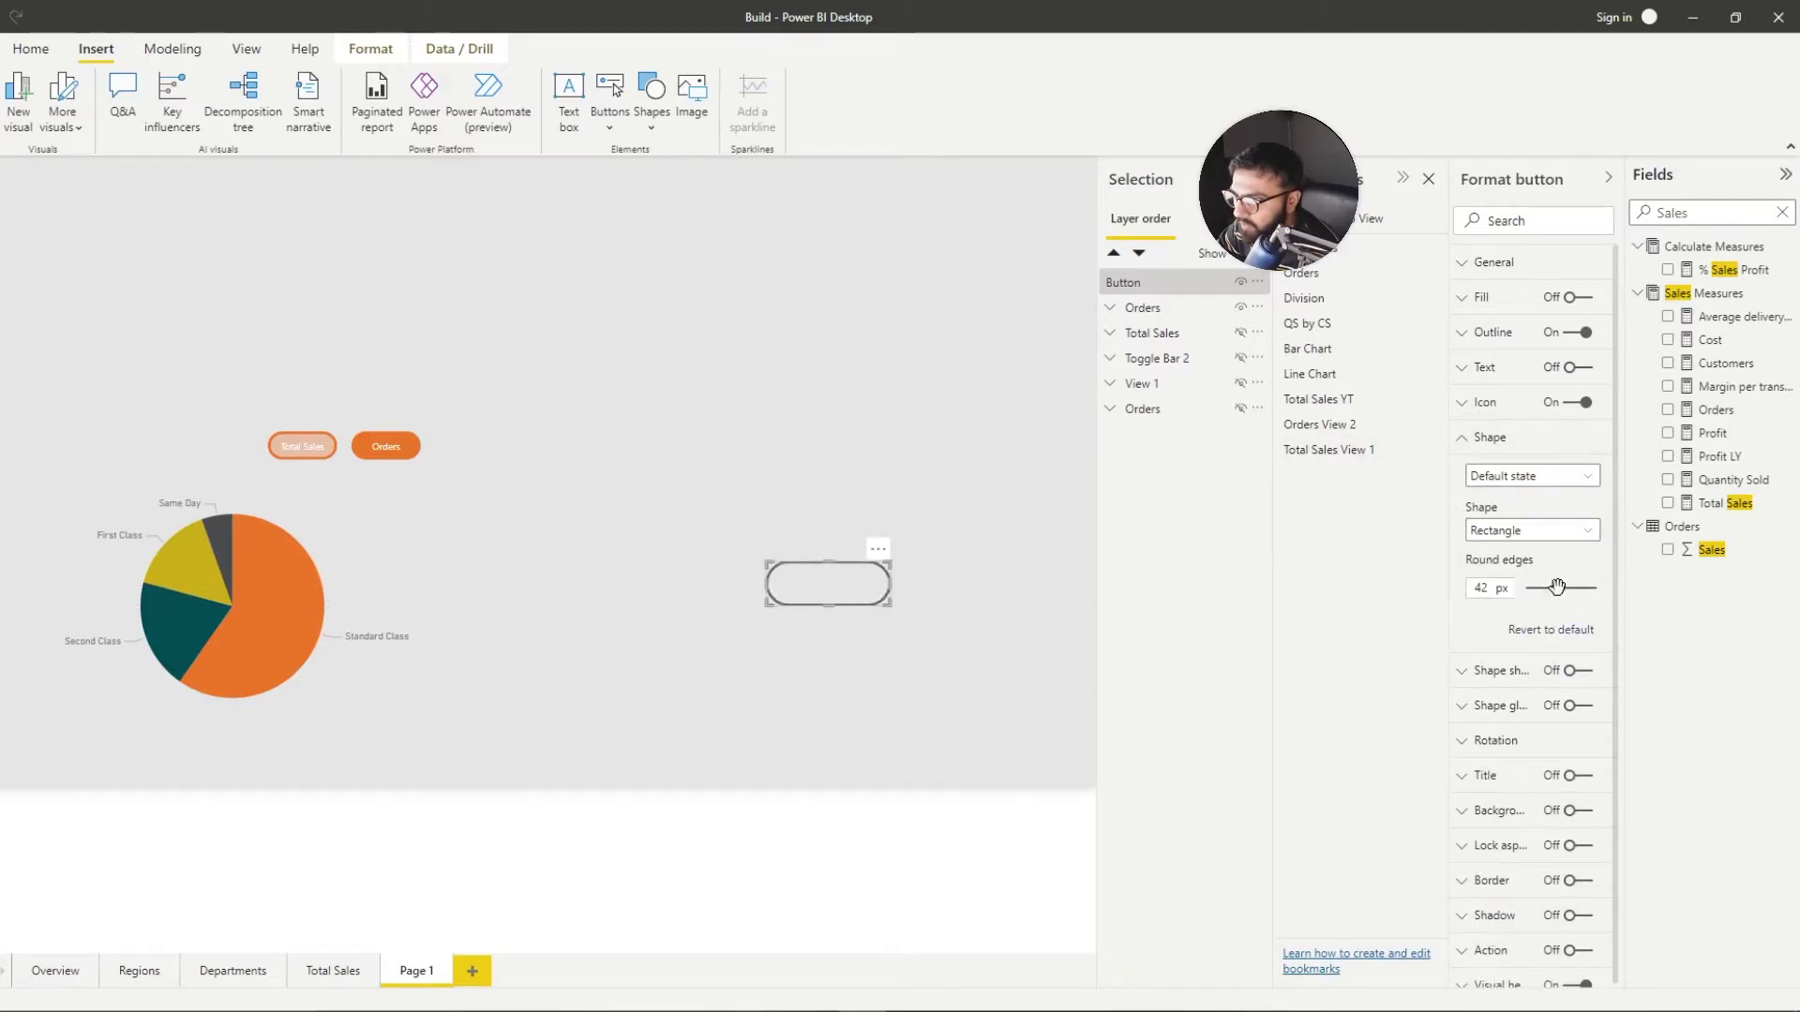
{"action": "left_click", "coordinate": [1498, 440]}
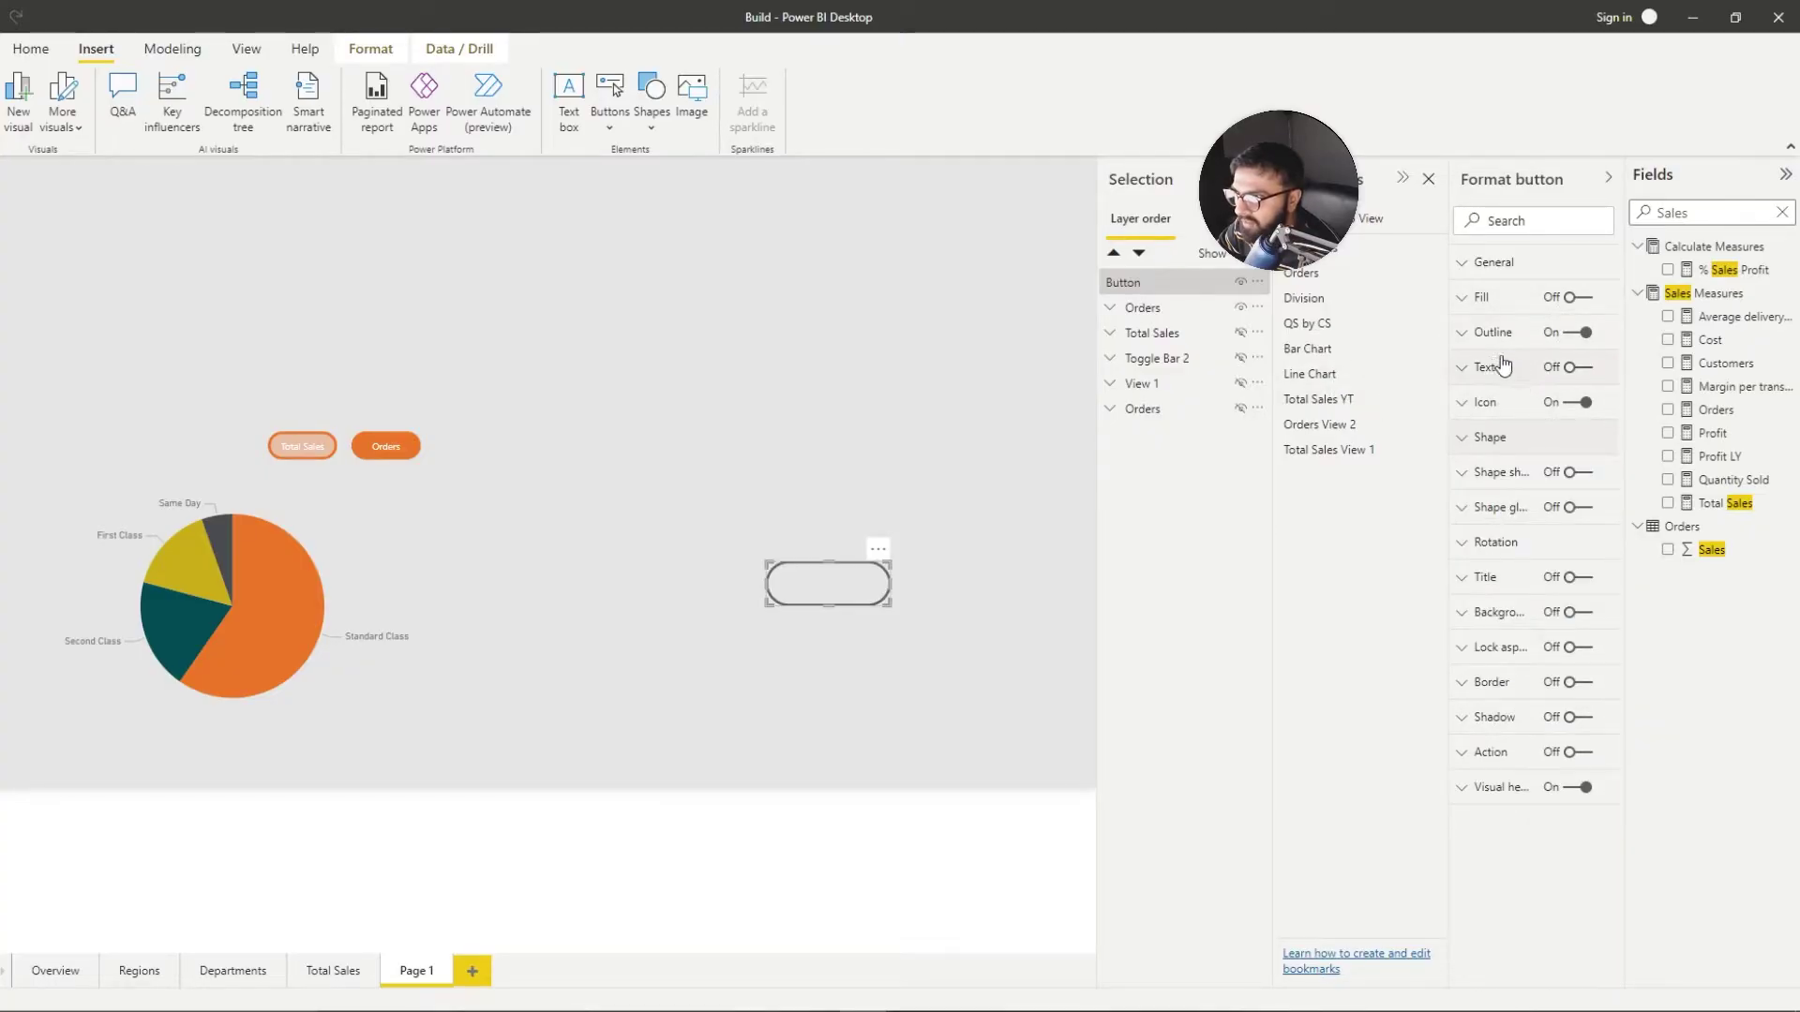
Step: Turn on the blank button's text and enter a white circle emoji as its default-state text
{"action": "left_click", "coordinate": [1484, 366]}
{"action": "left_click", "coordinate": [1583, 367]}
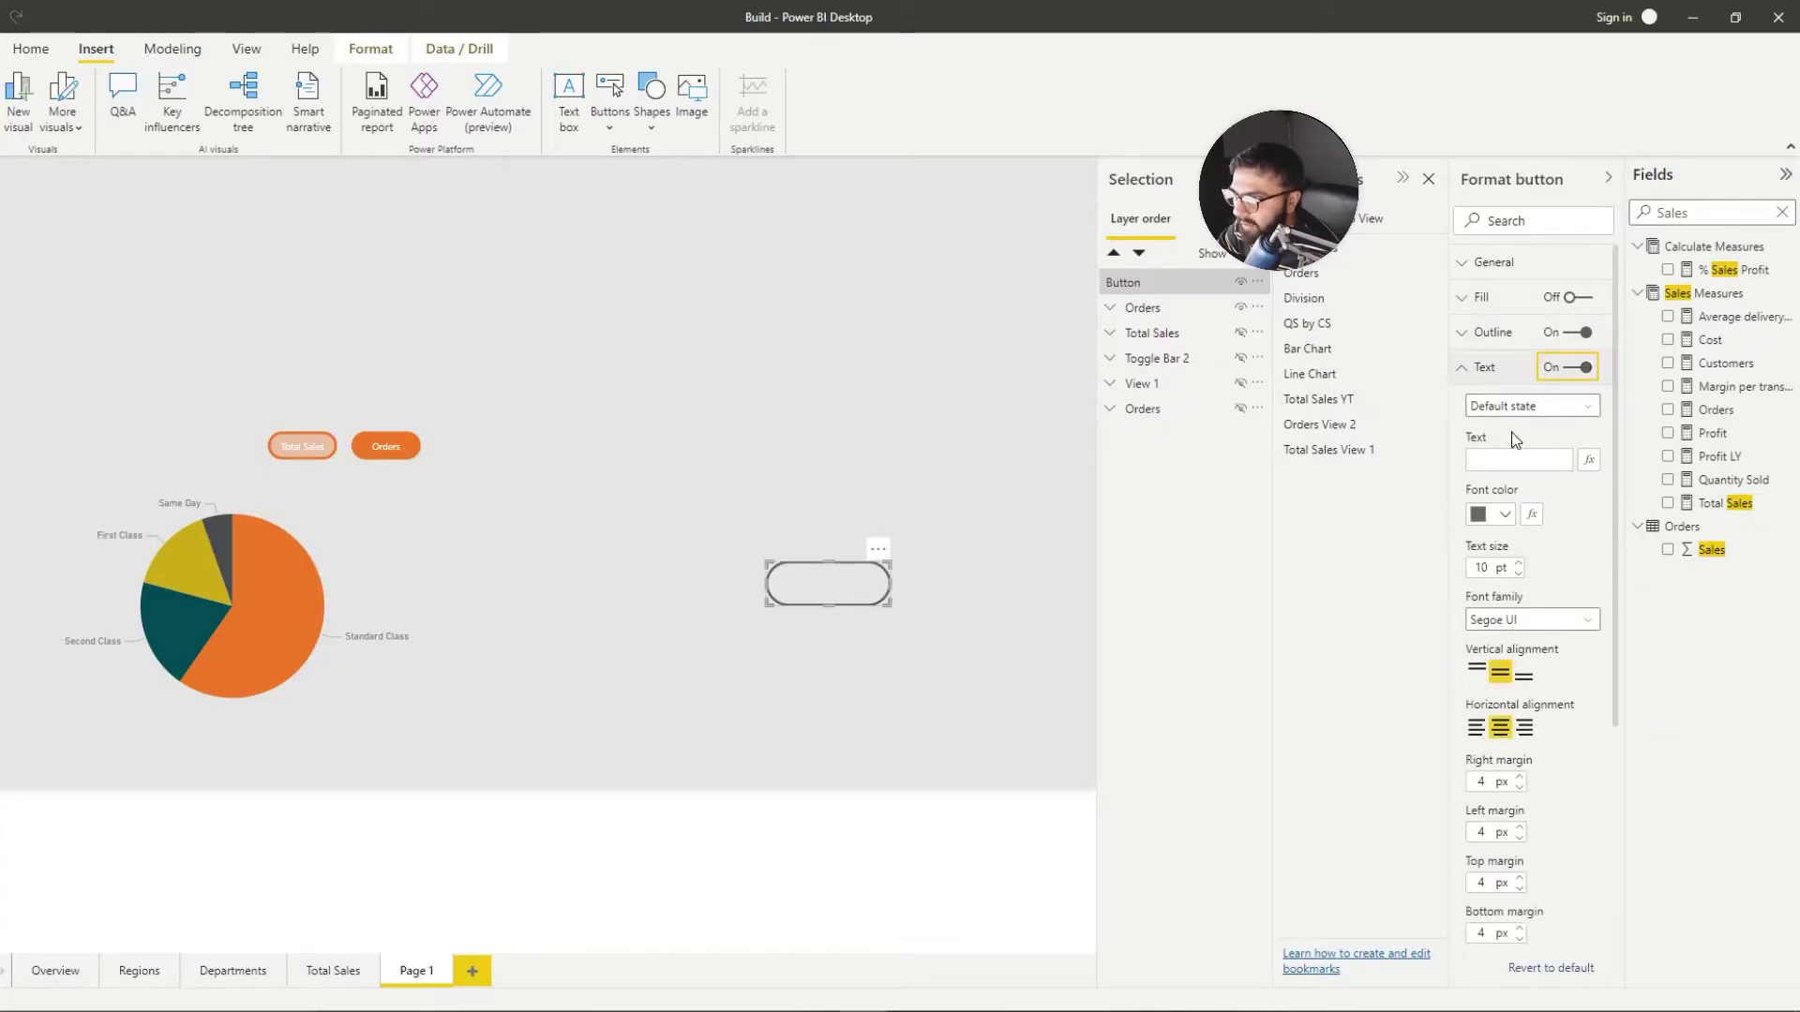
{"action": "left_click", "coordinate": [1496, 454]}
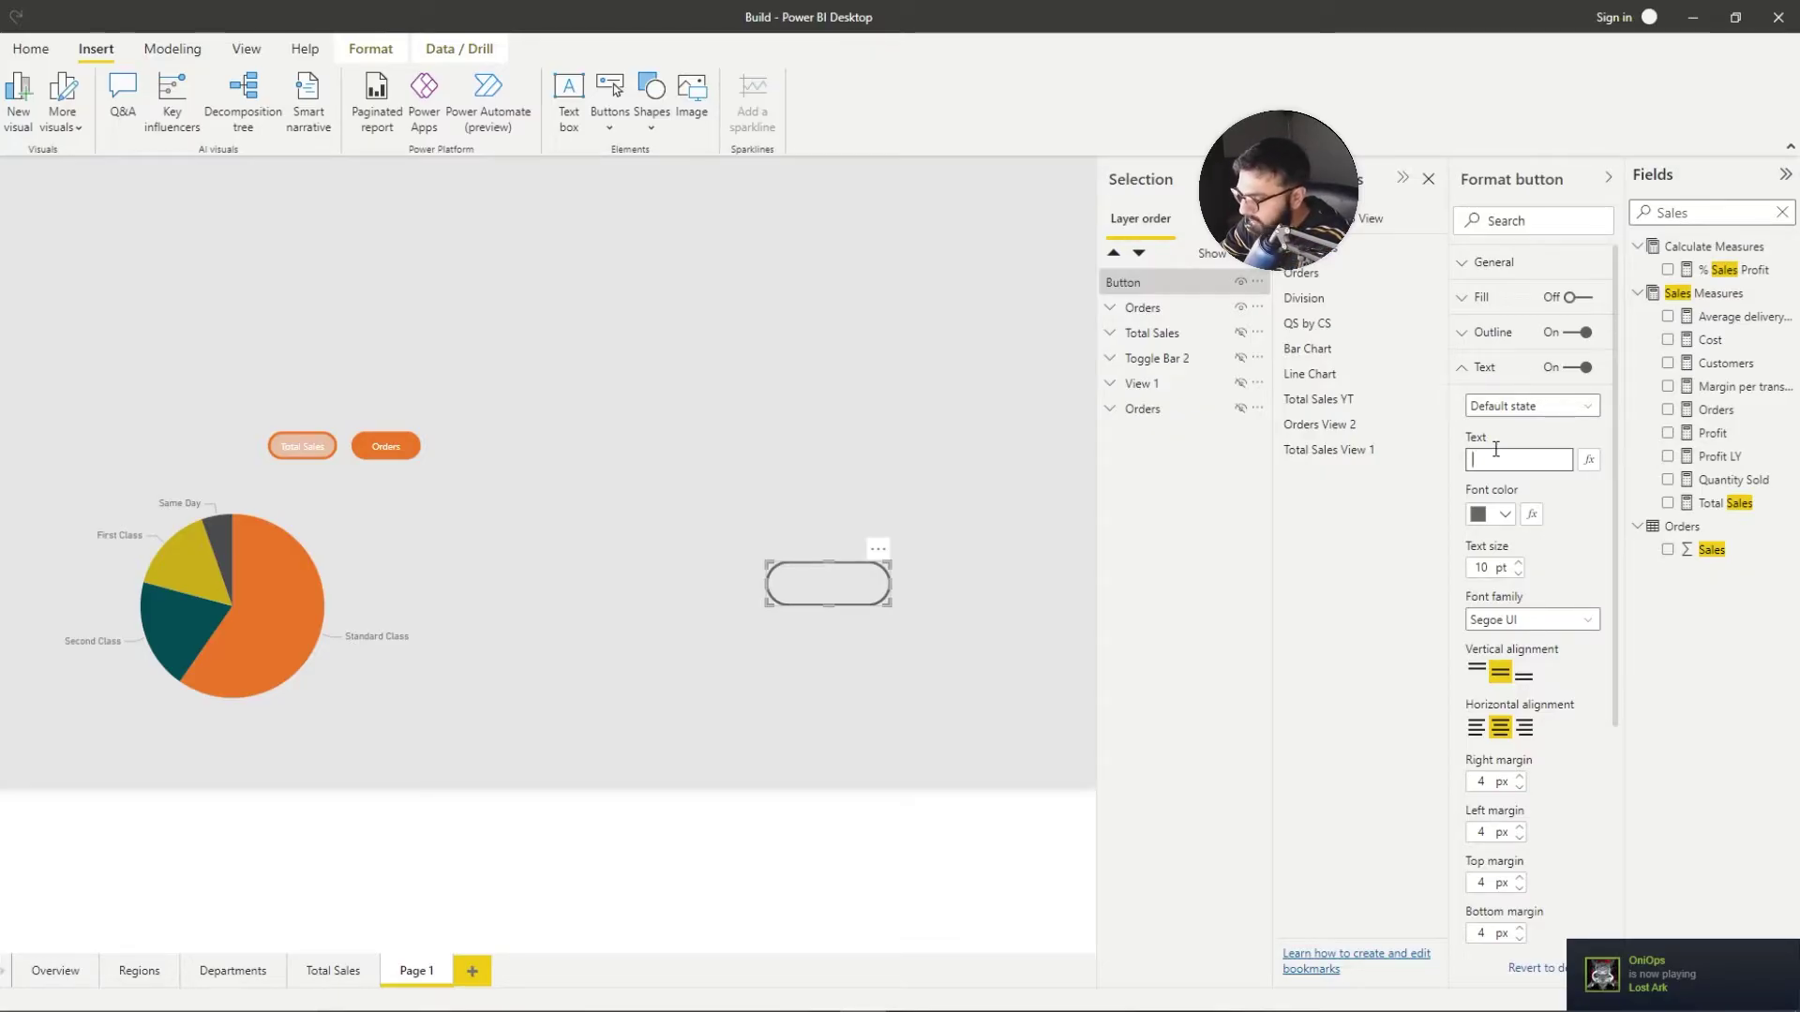
{"action": "key", "text": "super+period"}
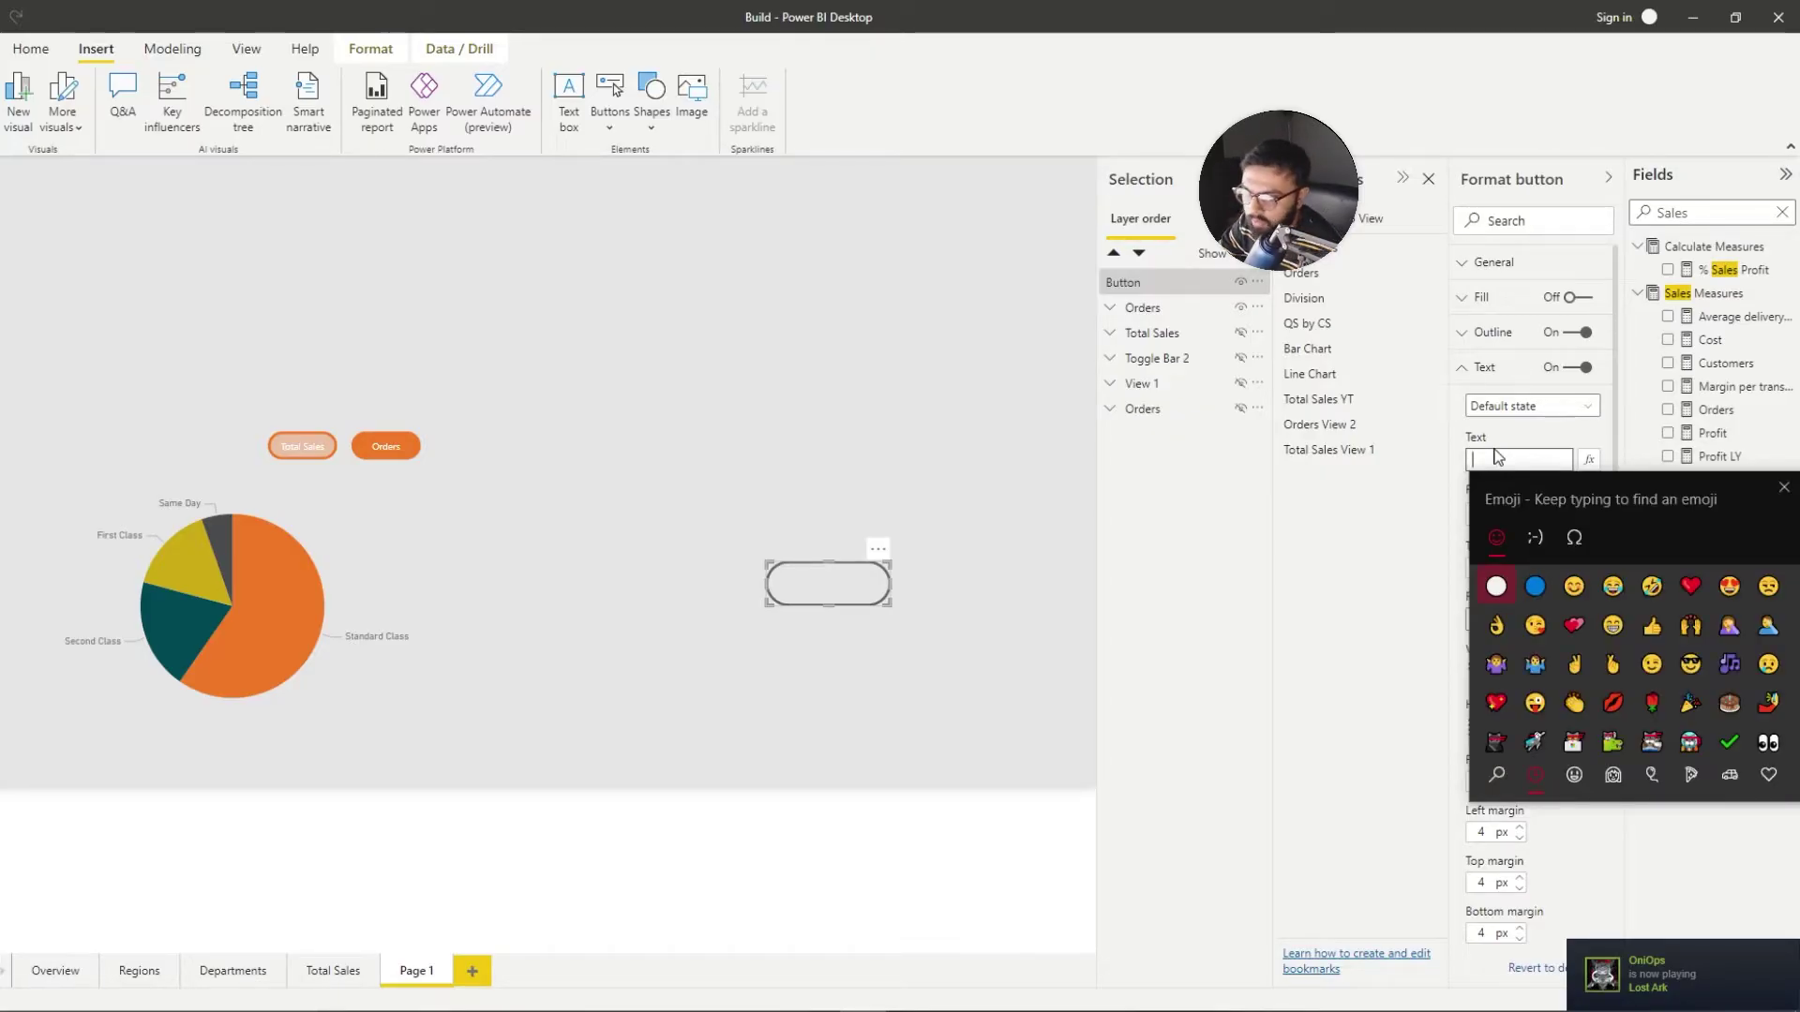
{"action": "left_click", "coordinate": [1497, 775]}
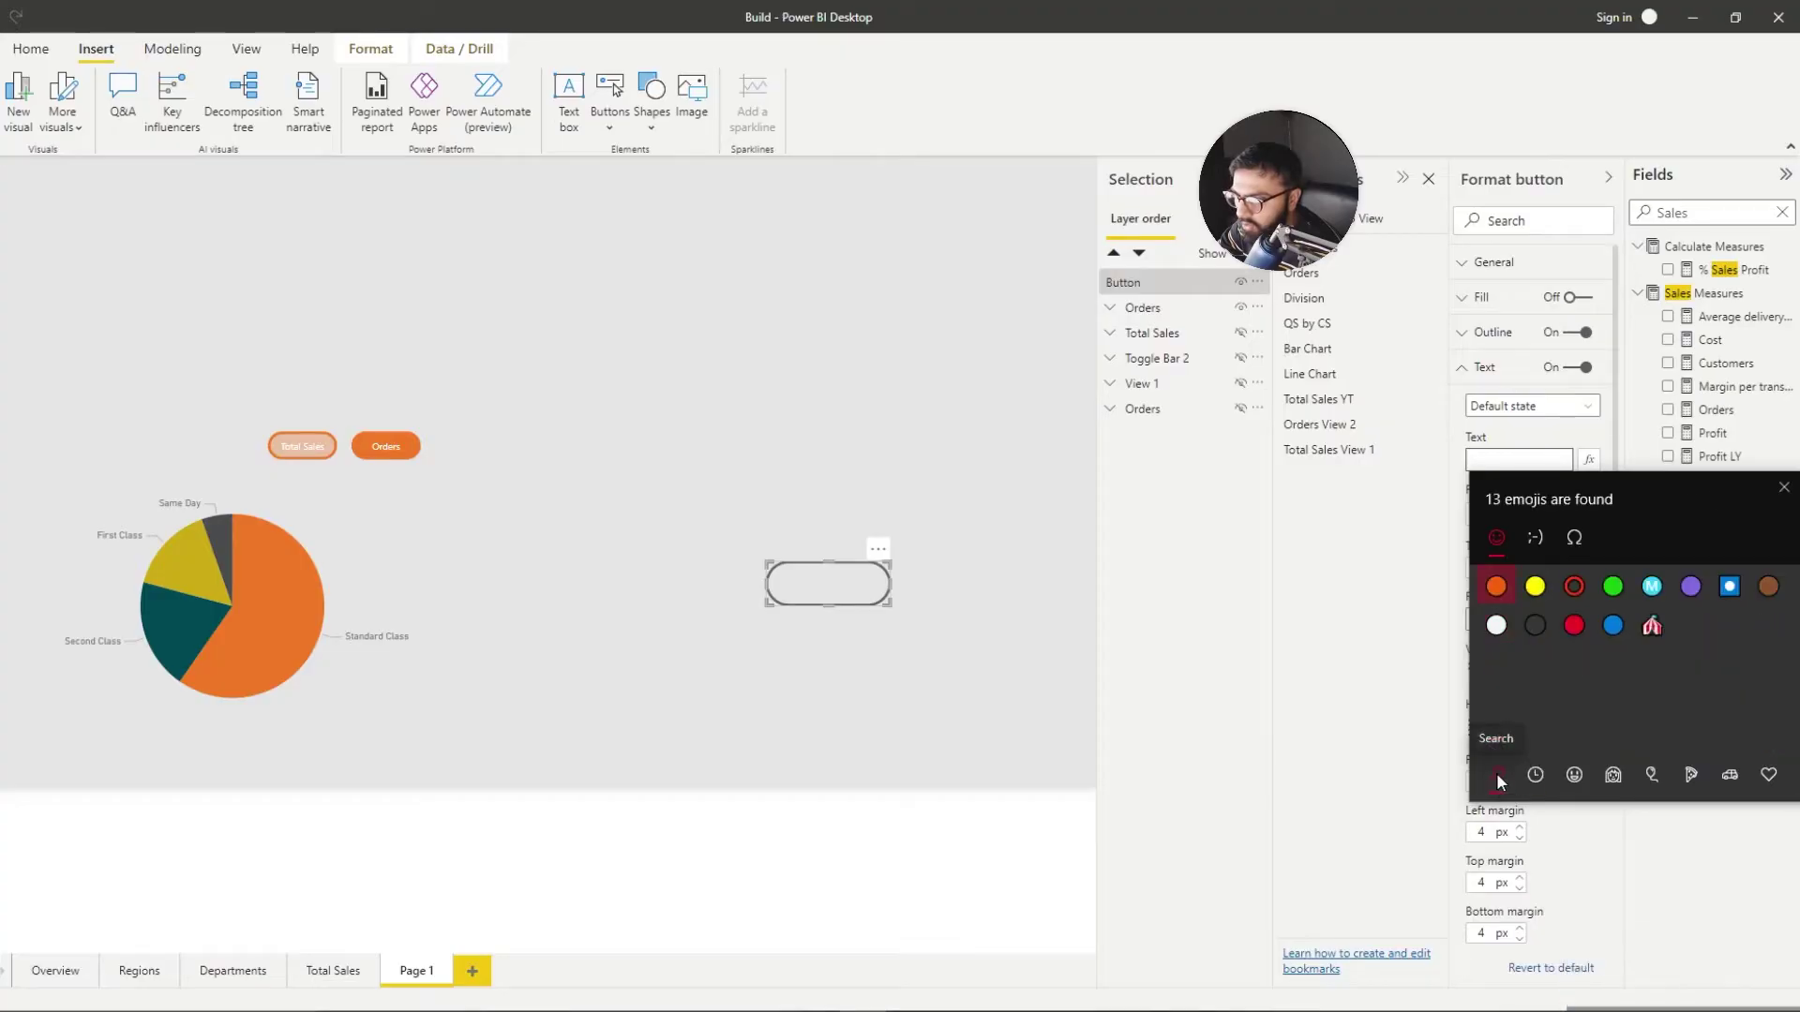
{"action": "type", "text": "c"}
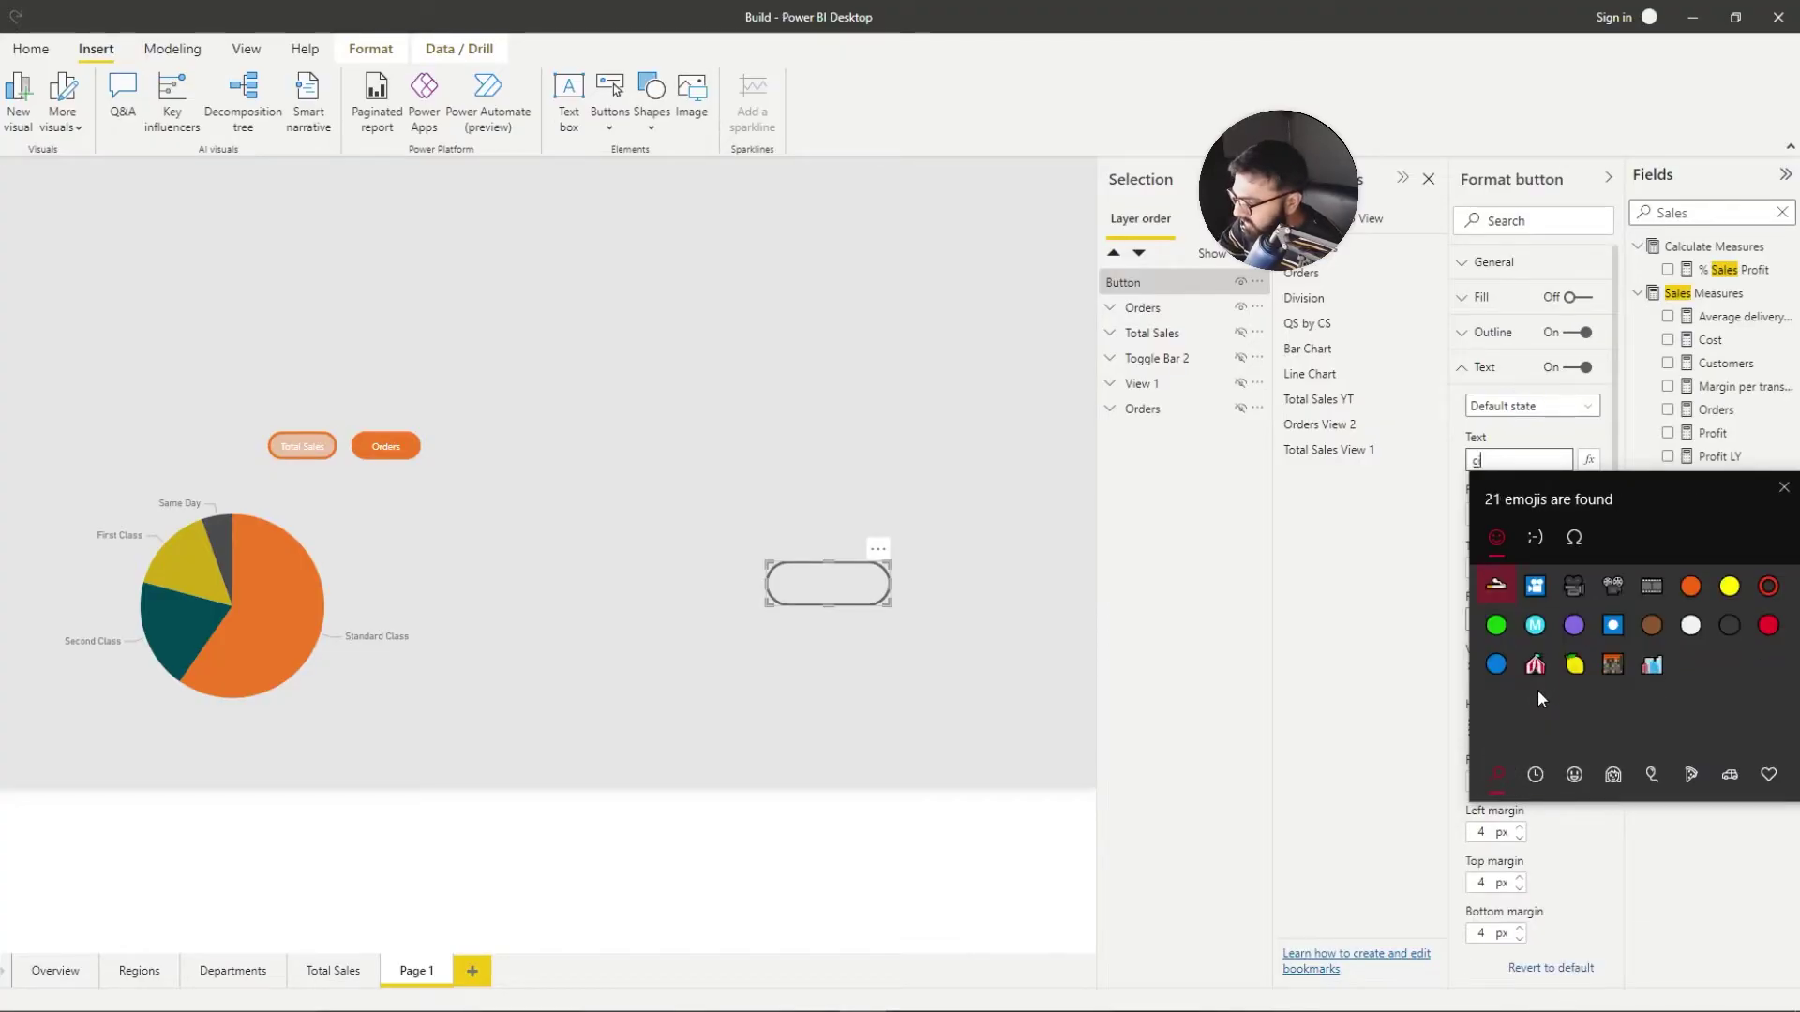
{"action": "type", "text": "irc"}
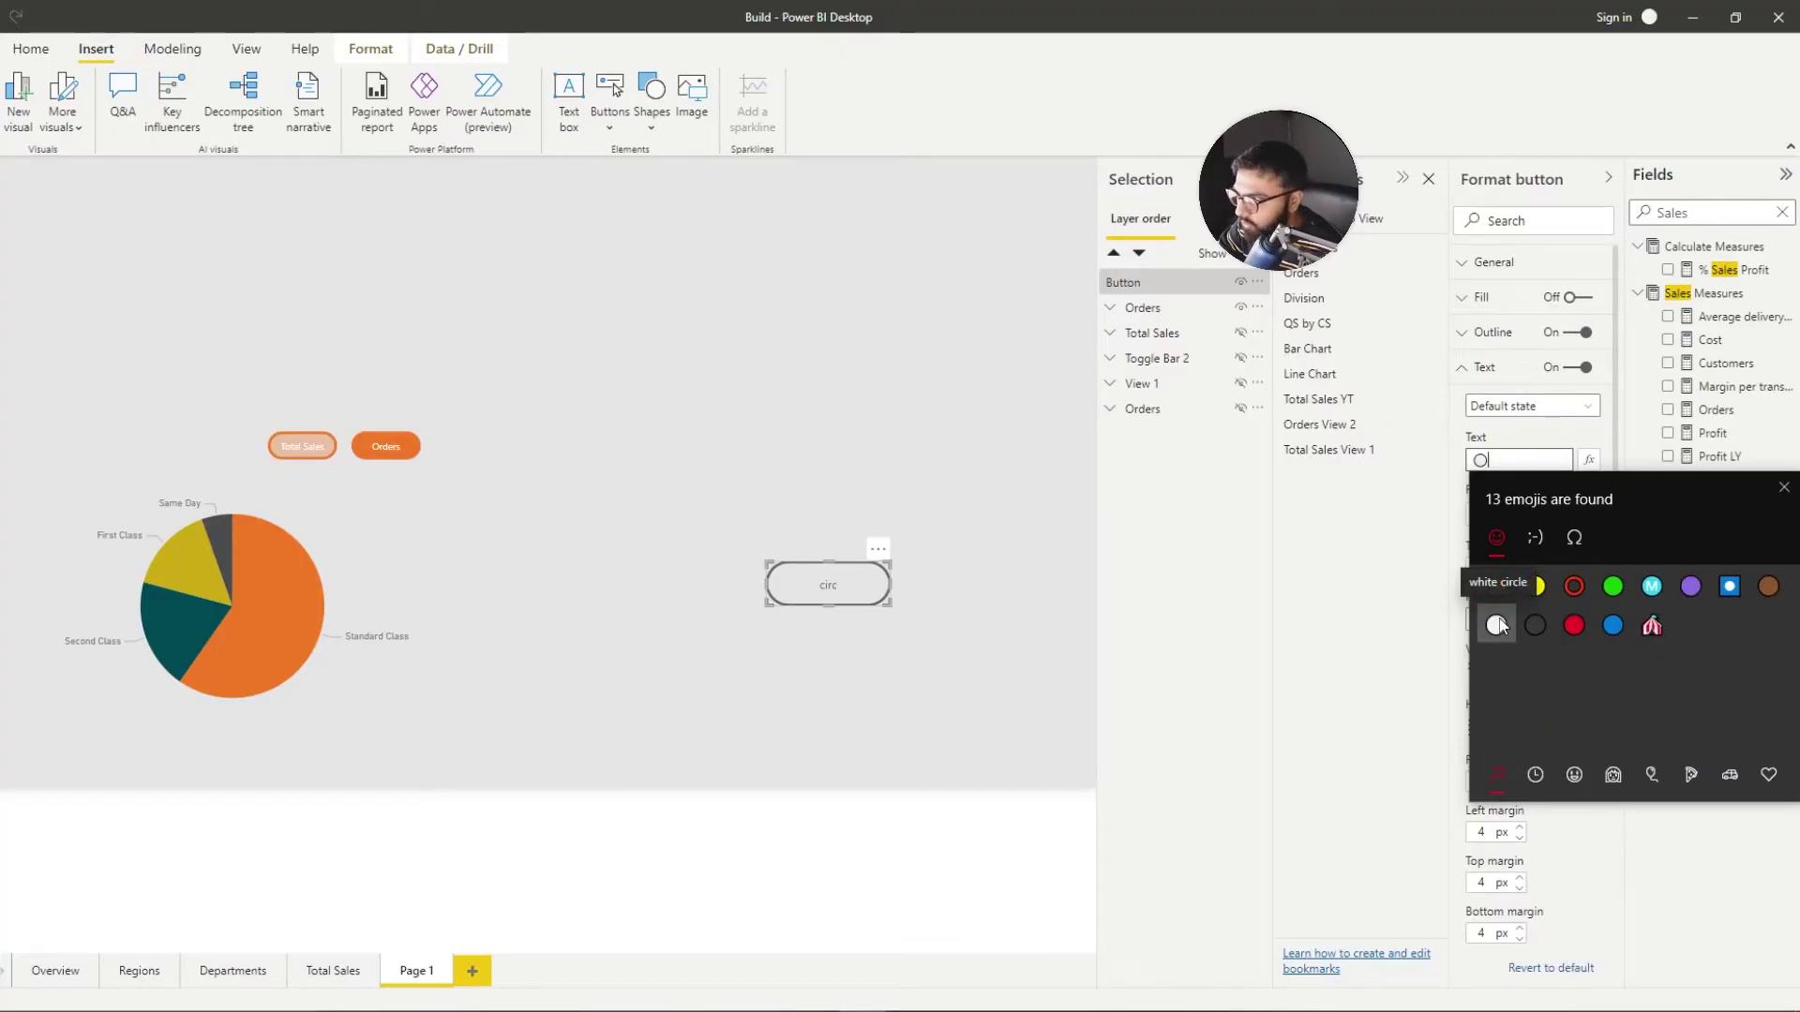
{"action": "left_click", "coordinate": [1498, 625]}
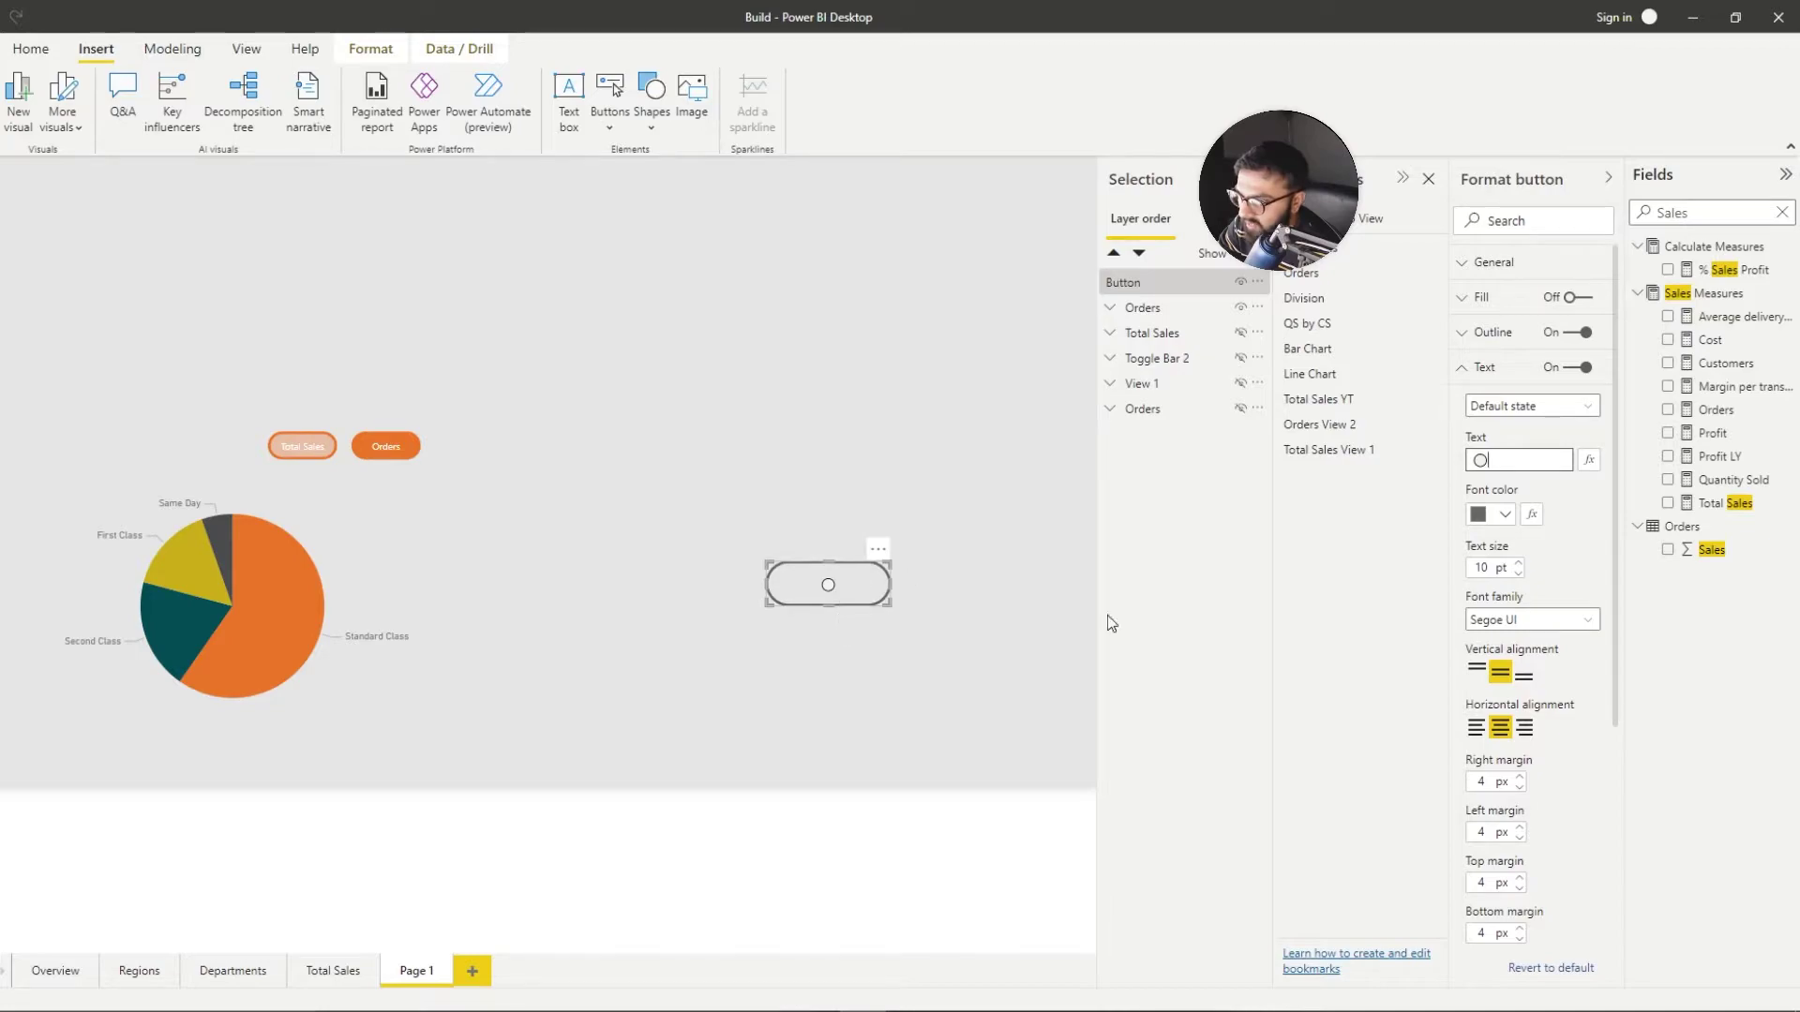
Step: Shrink the button to a small pill shape and set its text size to 19 pt
{"action": "left_click", "coordinate": [1517, 563]}
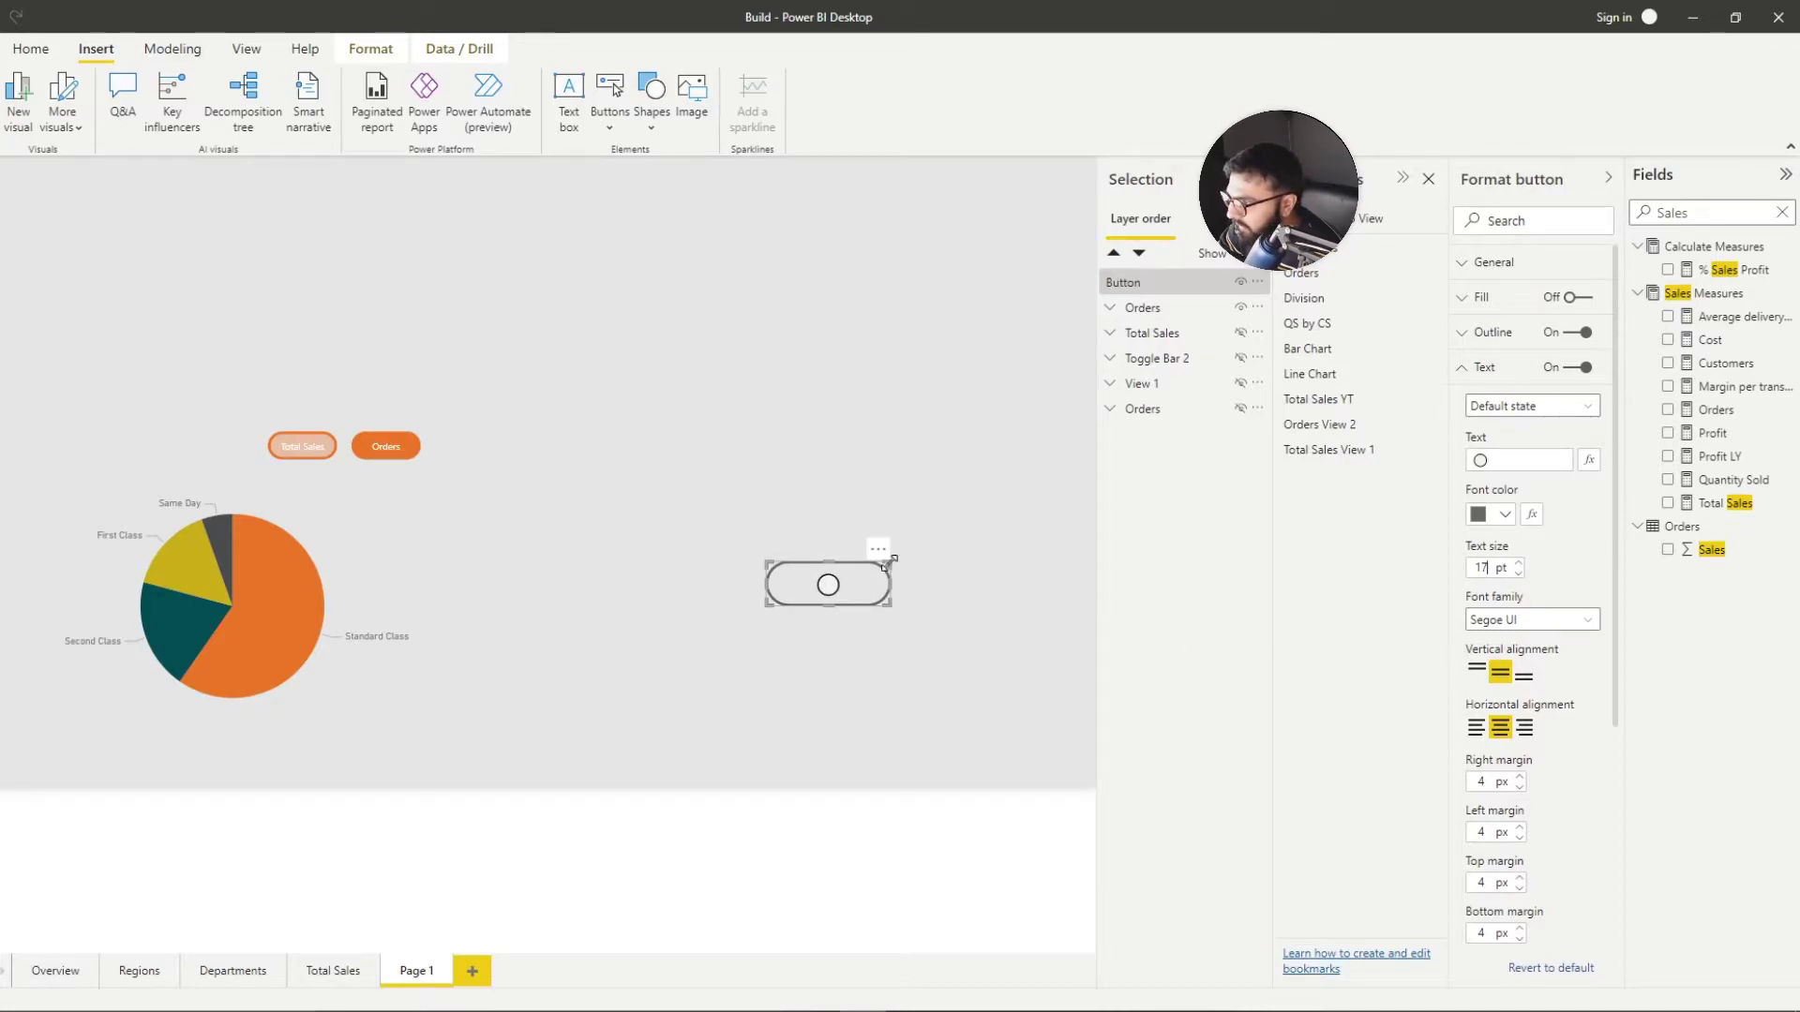
{"action": "left_click_drag", "start_coordinate": [888, 563], "coordinate": [841, 579]}
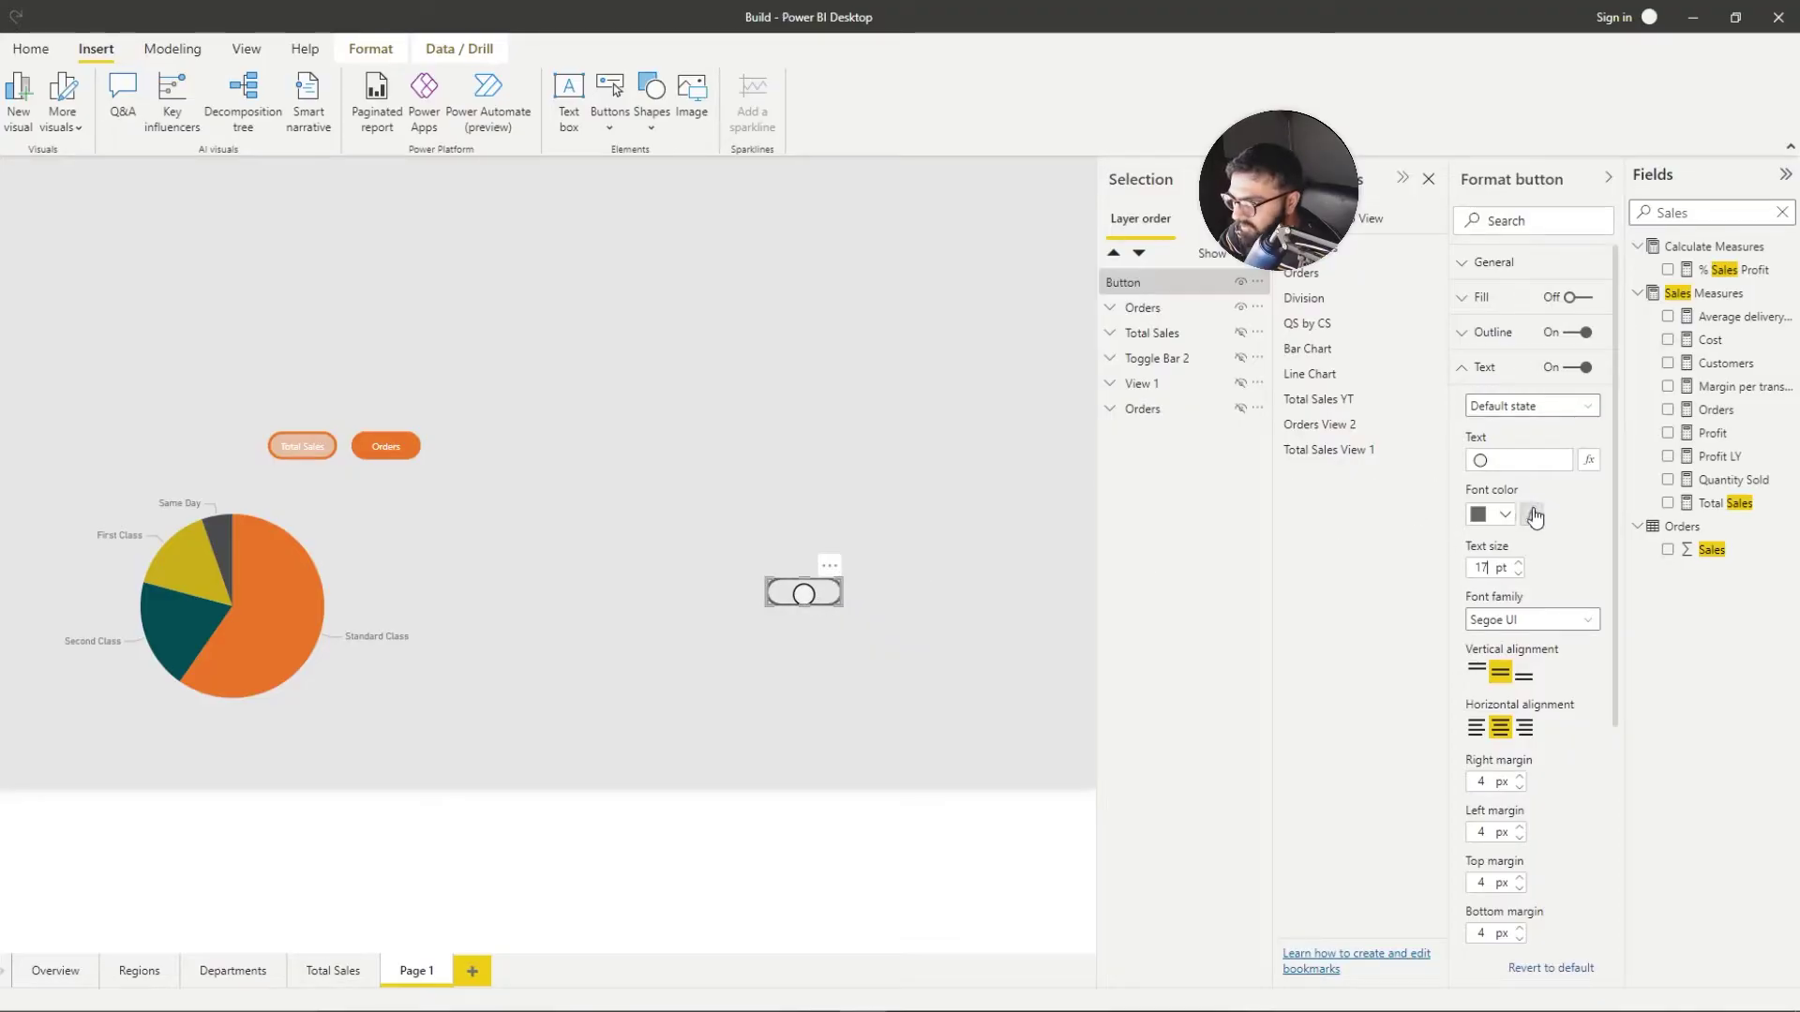
{"action": "left_click", "coordinate": [1519, 562]}
{"action": "left_click", "coordinate": [1518, 563]}
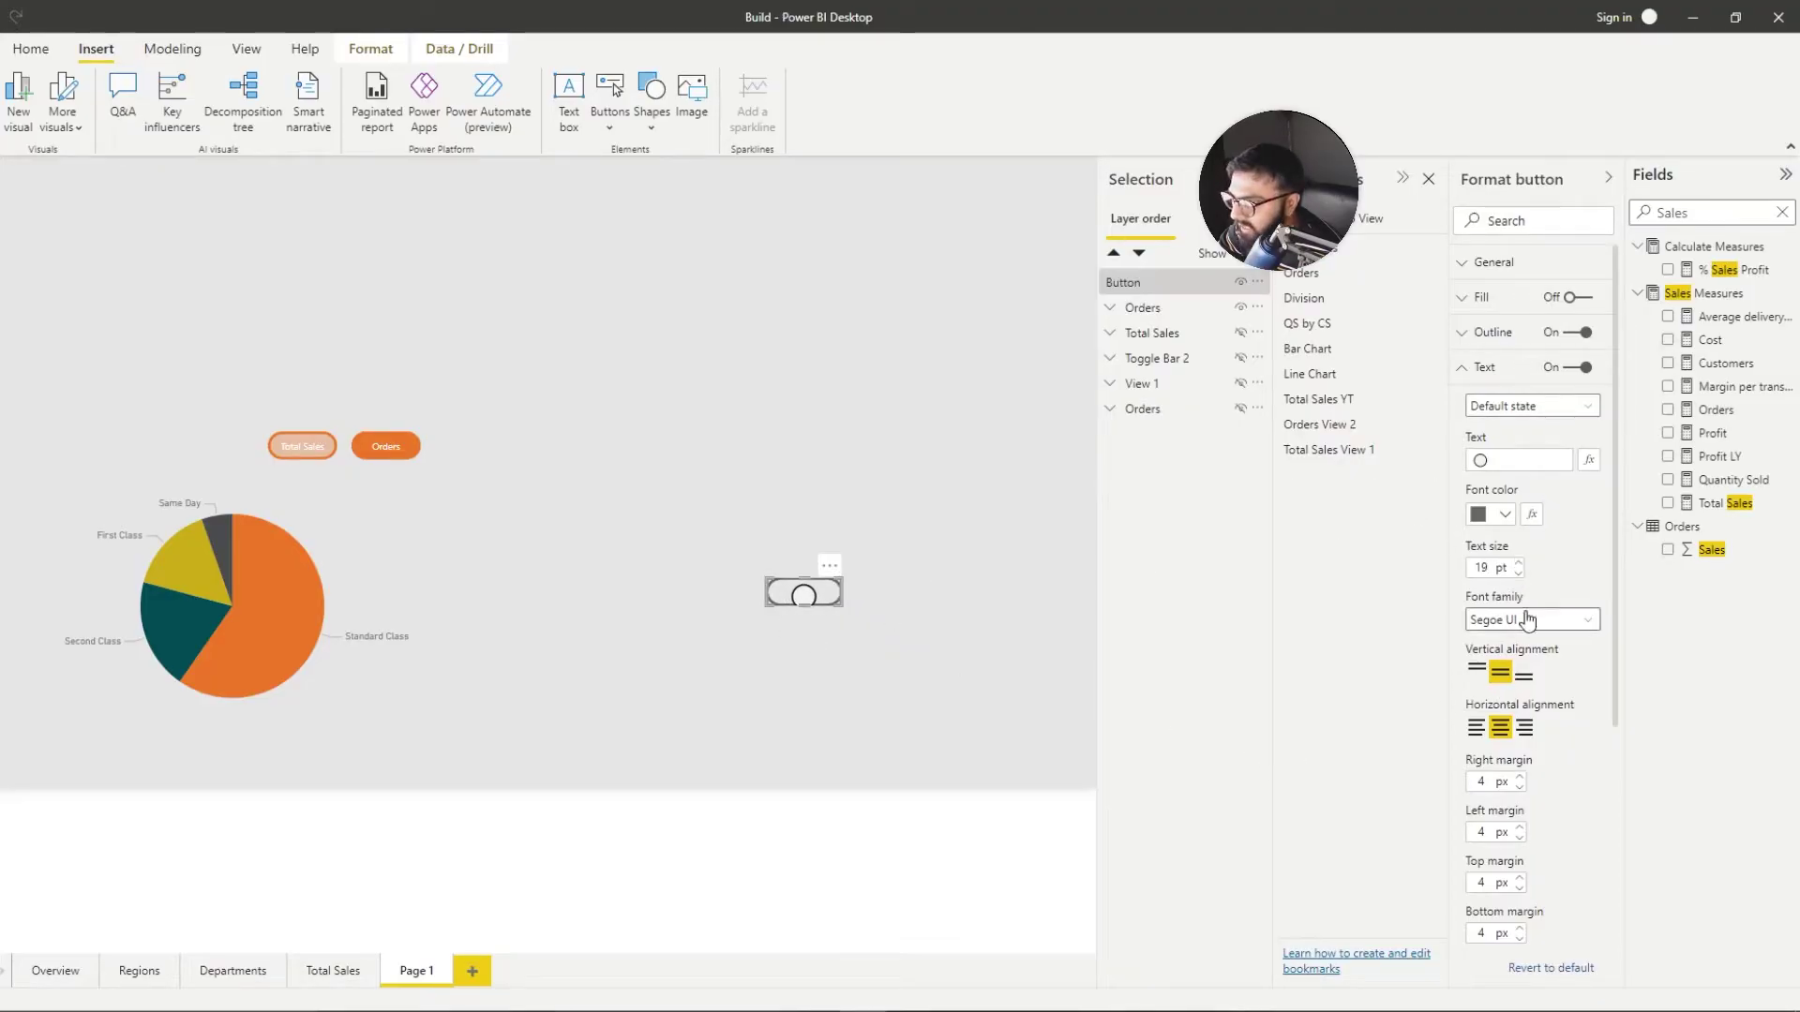
Step: Set the button text's top margin to 0 px and align the circle horizontally to the left
{"action": "left_click", "coordinate": [1520, 879]}
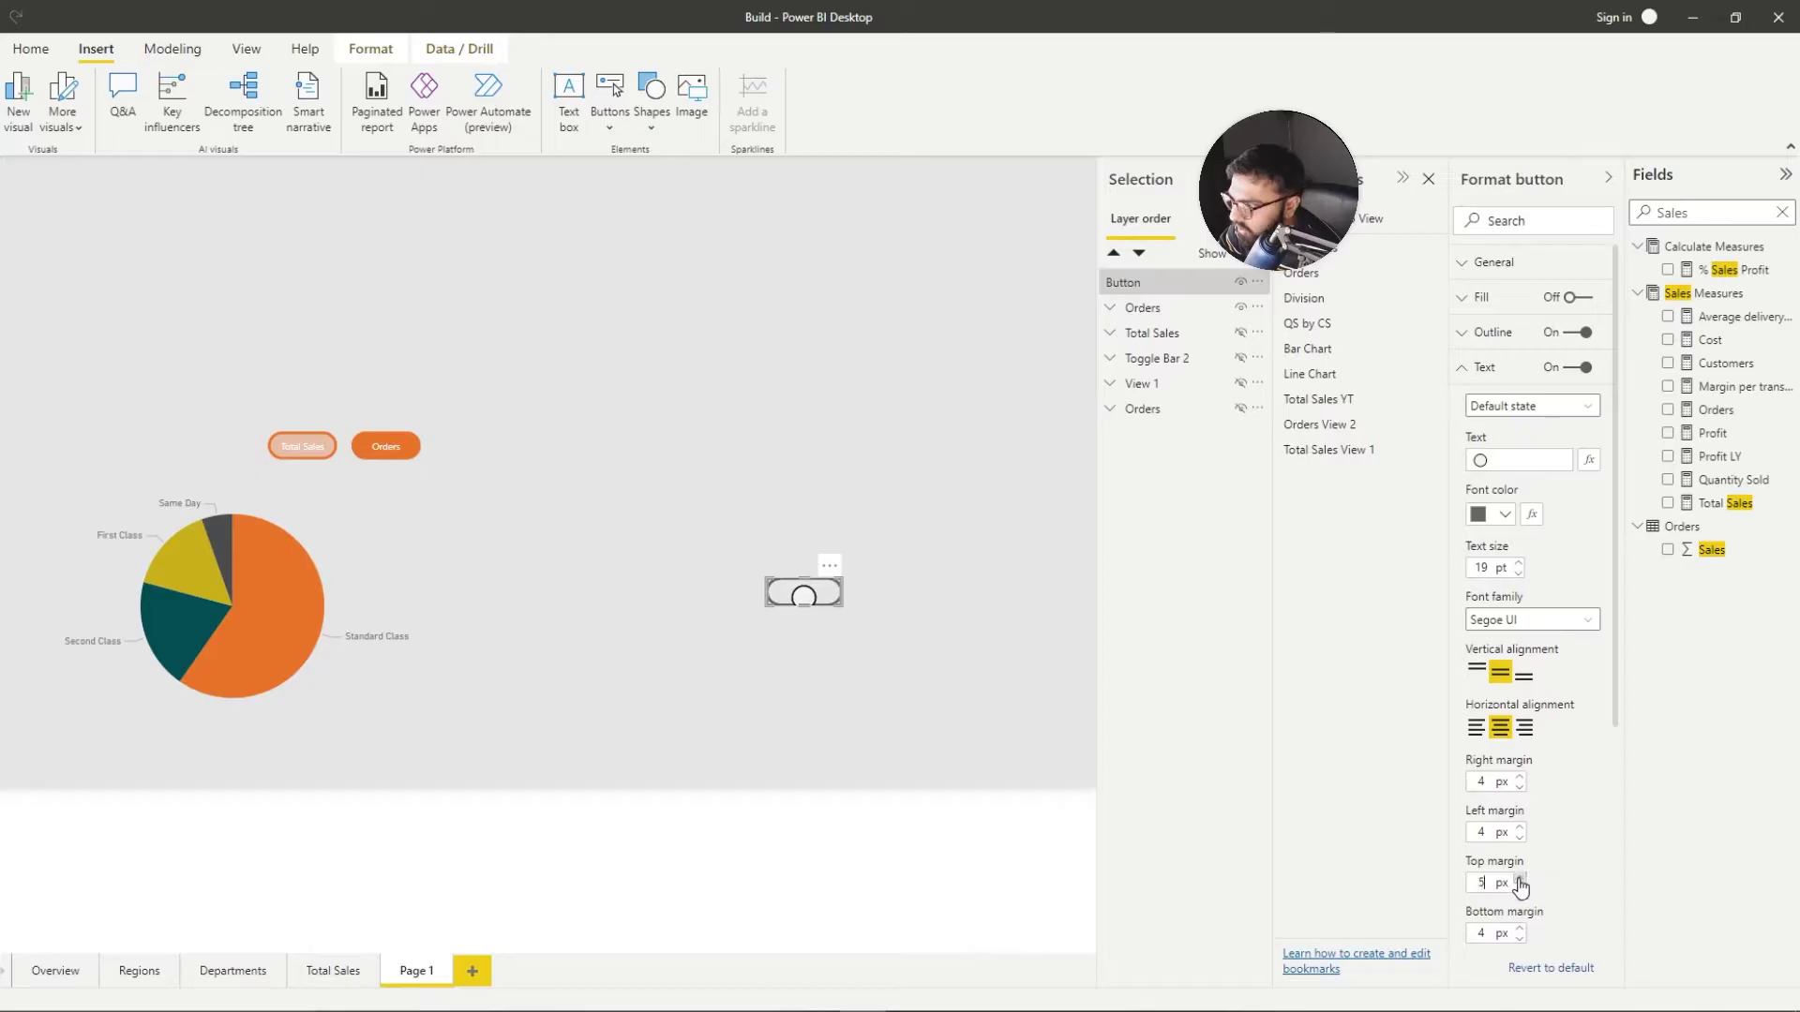
{"action": "left_click", "coordinate": [1519, 887]}
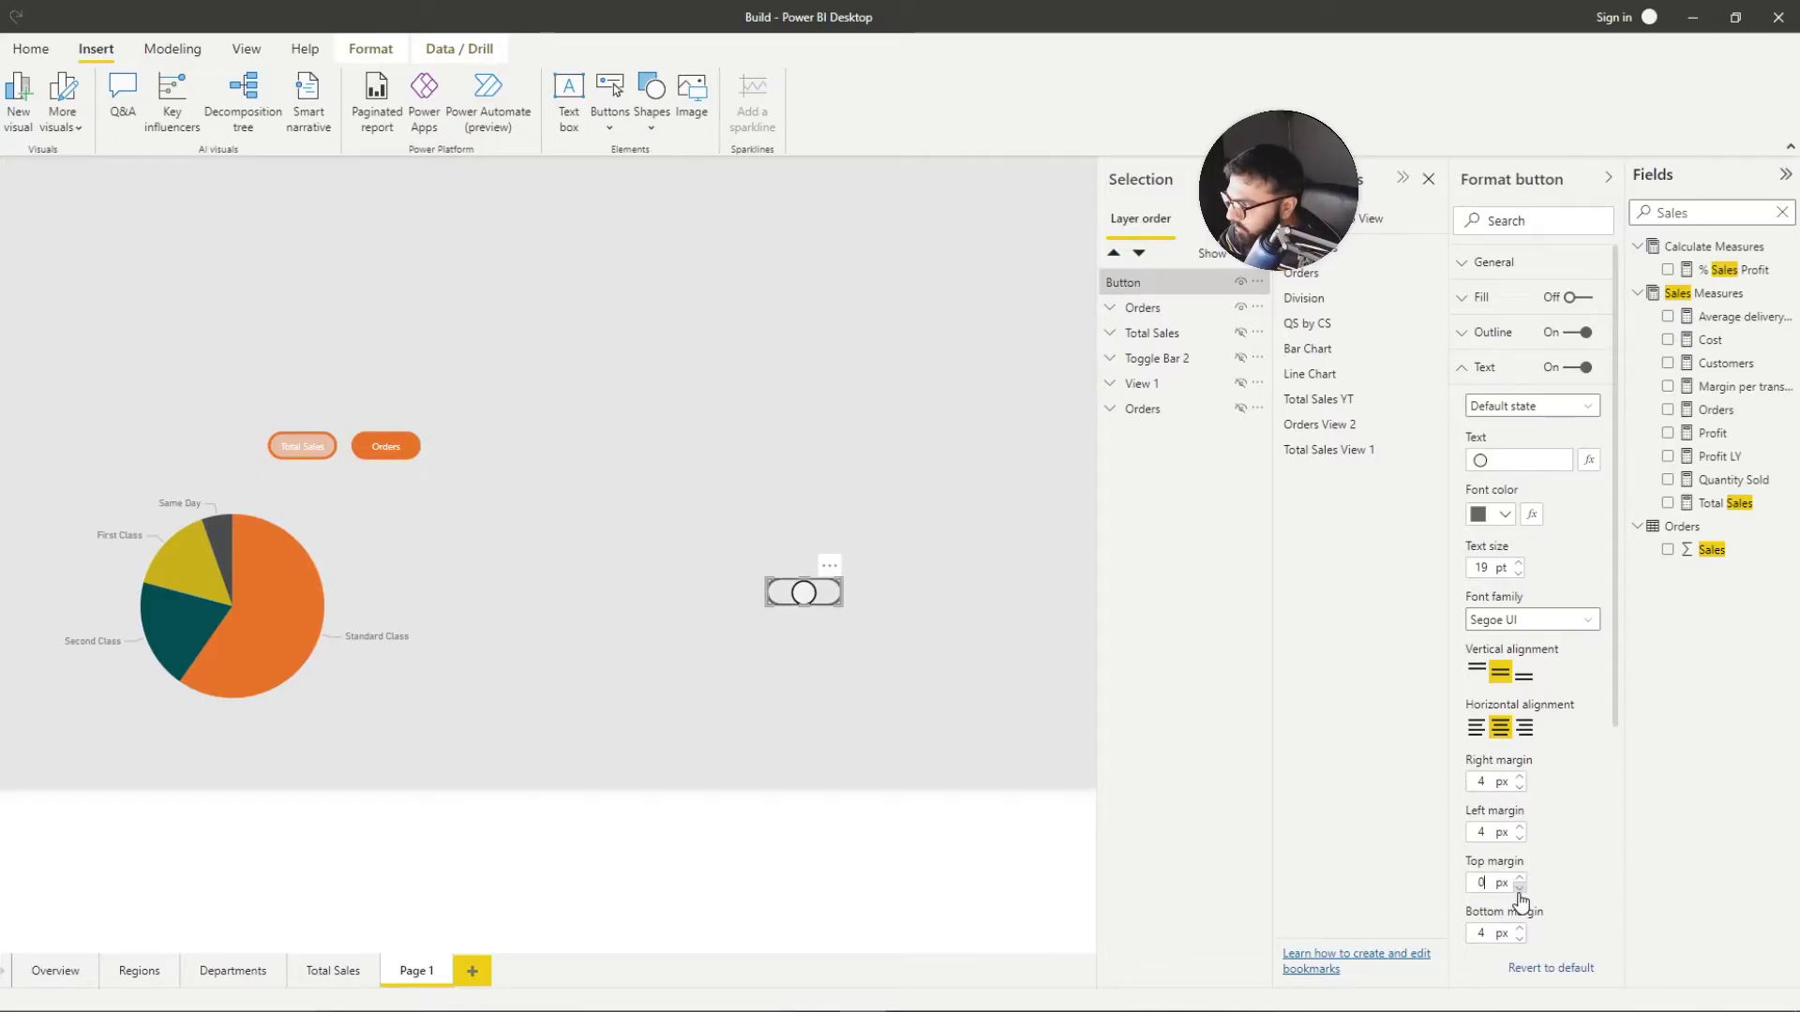
{"action": "left_click", "coordinate": [1475, 729]}
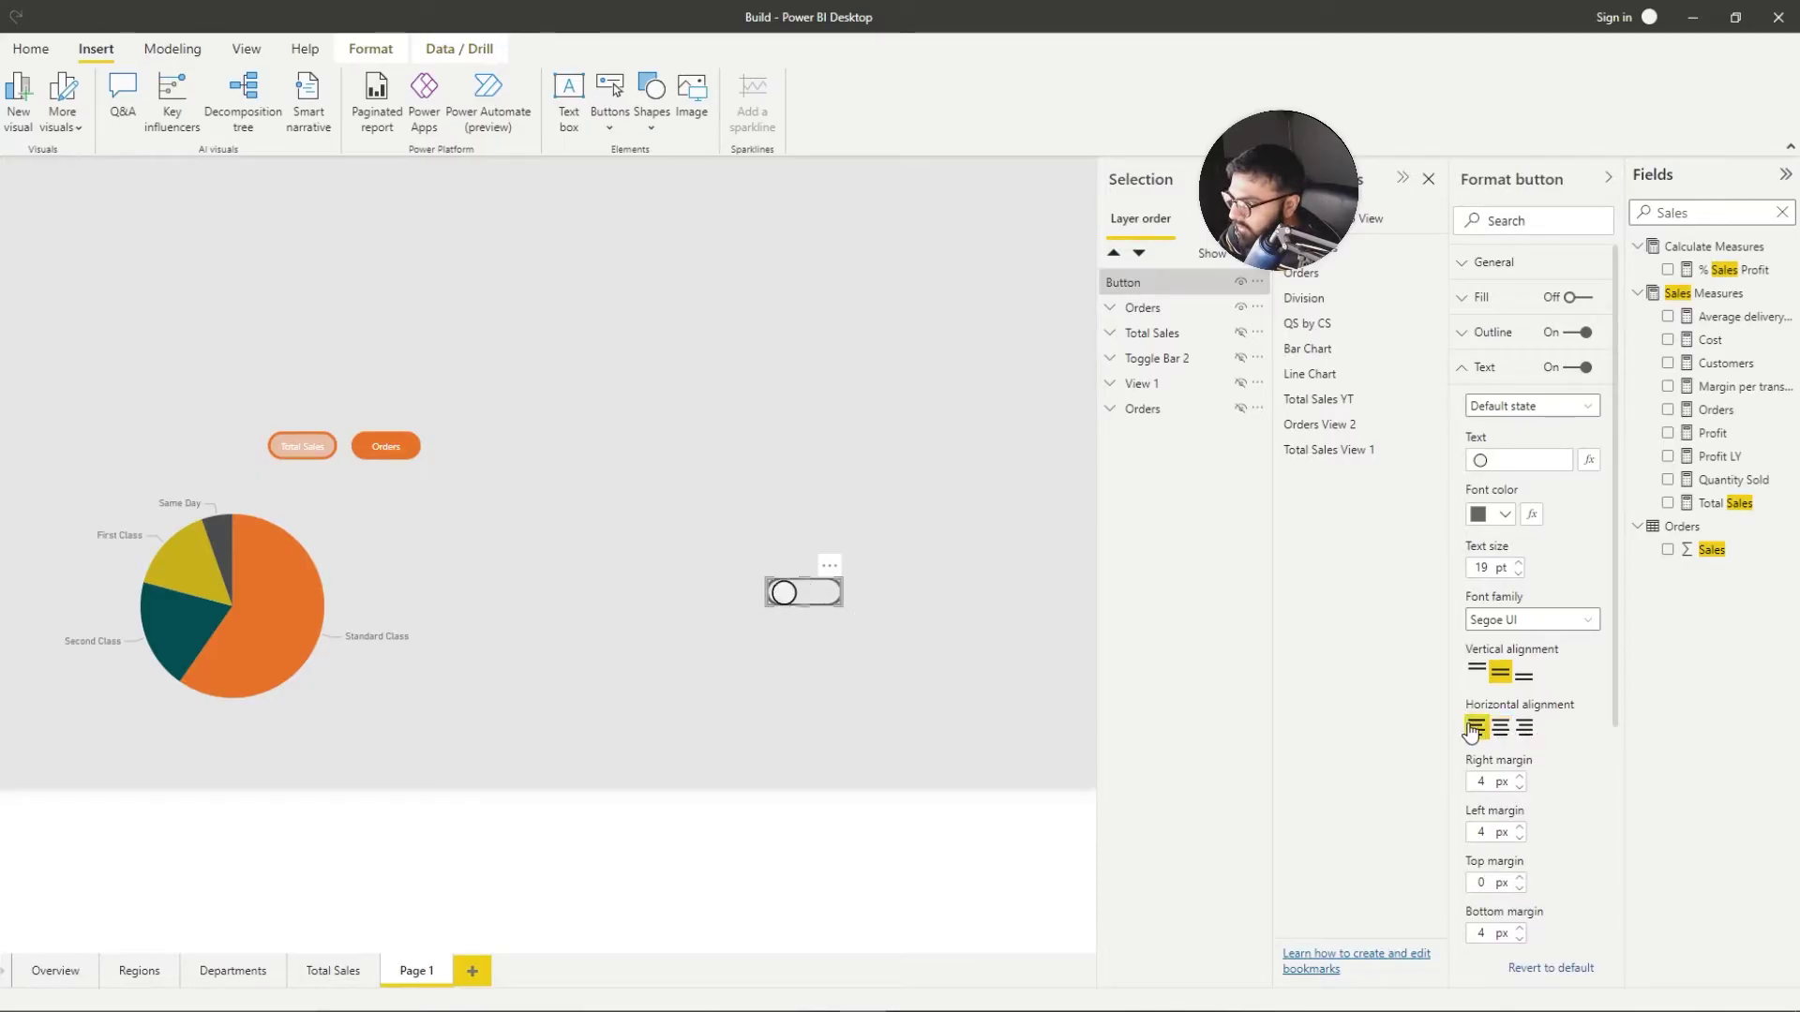
{"action": "left_click", "coordinate": [1042, 683]}
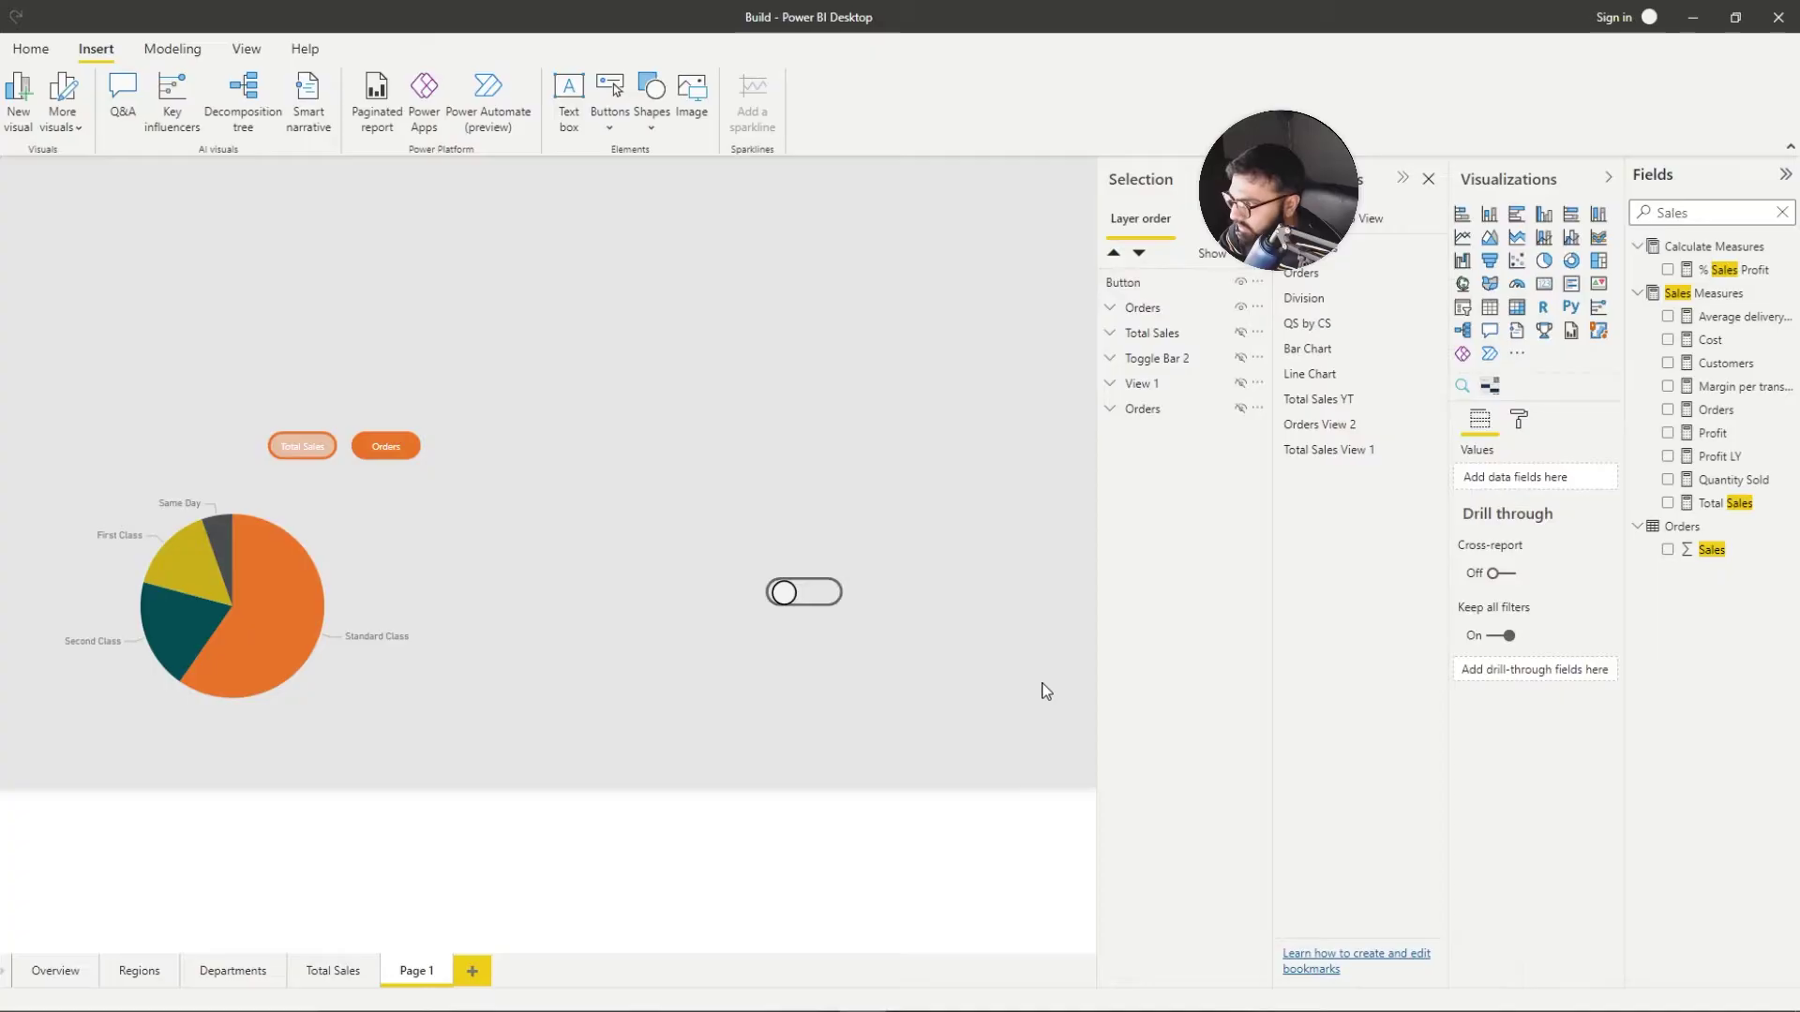
Step: Enlarge the toggle button slightly and move it up and left, nearer to the pie chart
{"action": "left_click", "coordinate": [819, 599]}
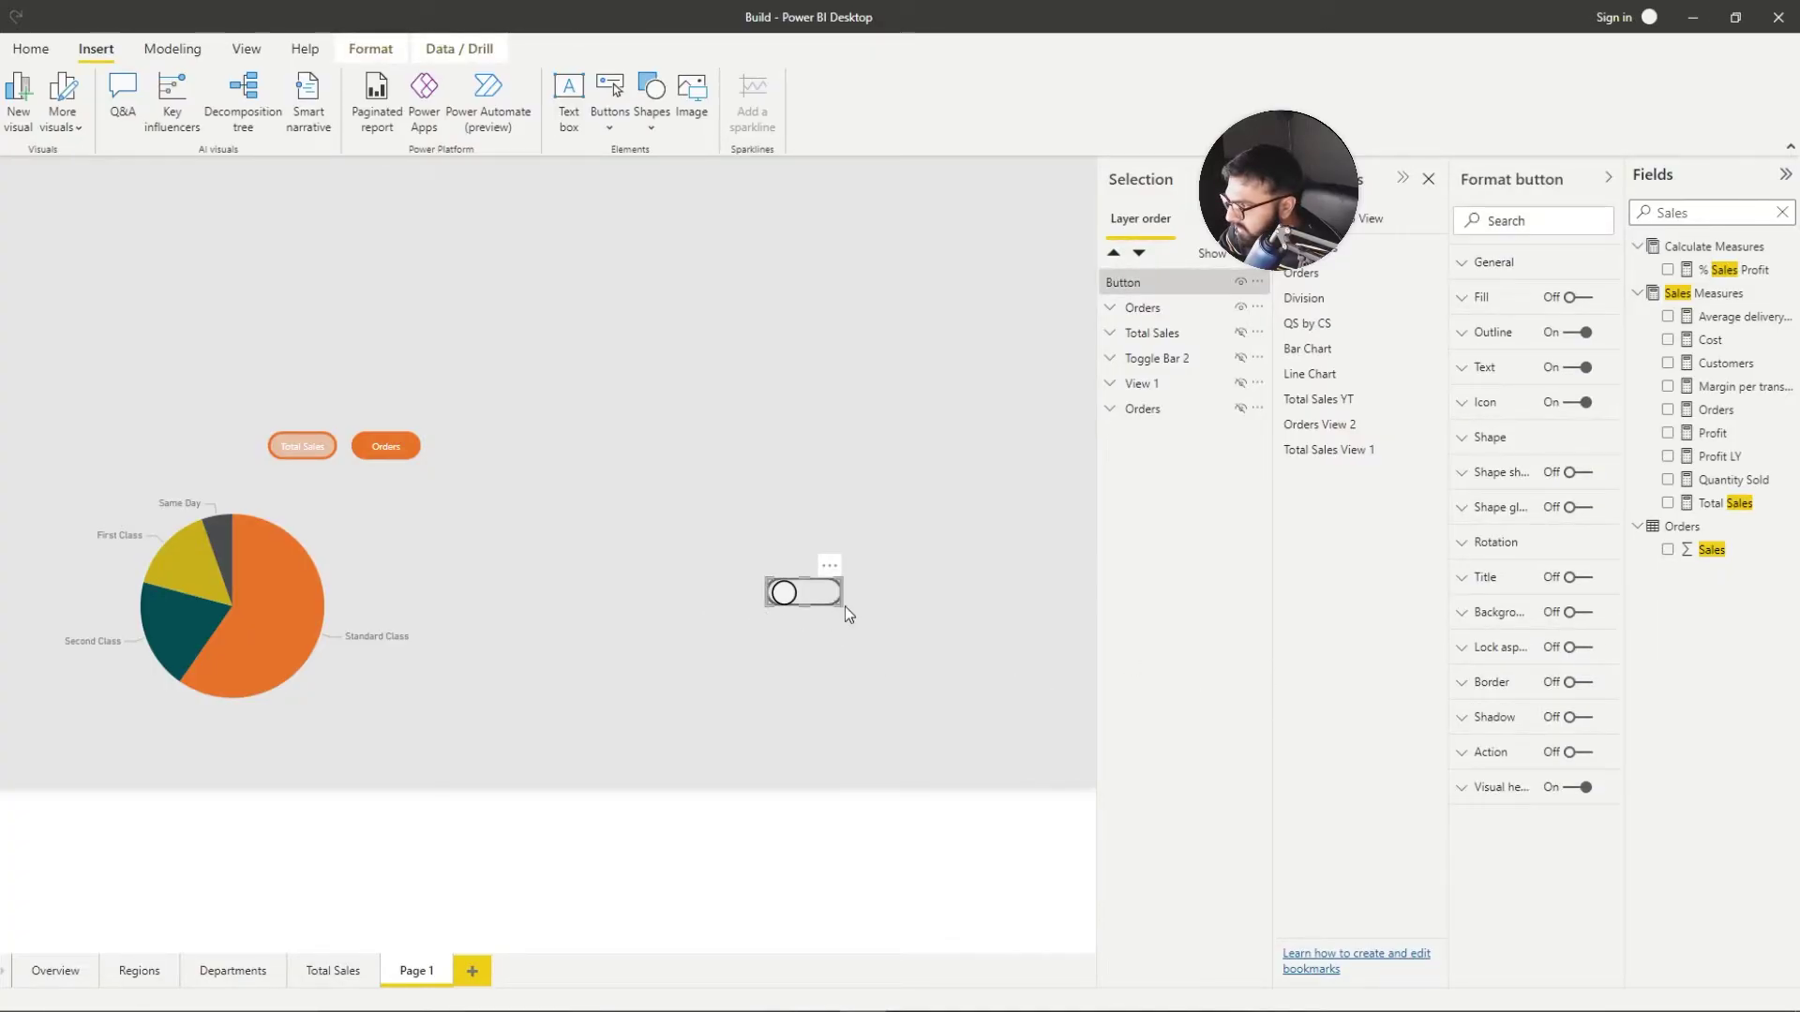
{"action": "left_click_drag", "start_coordinate": [843, 608], "coordinate": [745, 525]}
{"action": "left_click", "coordinate": [914, 607]}
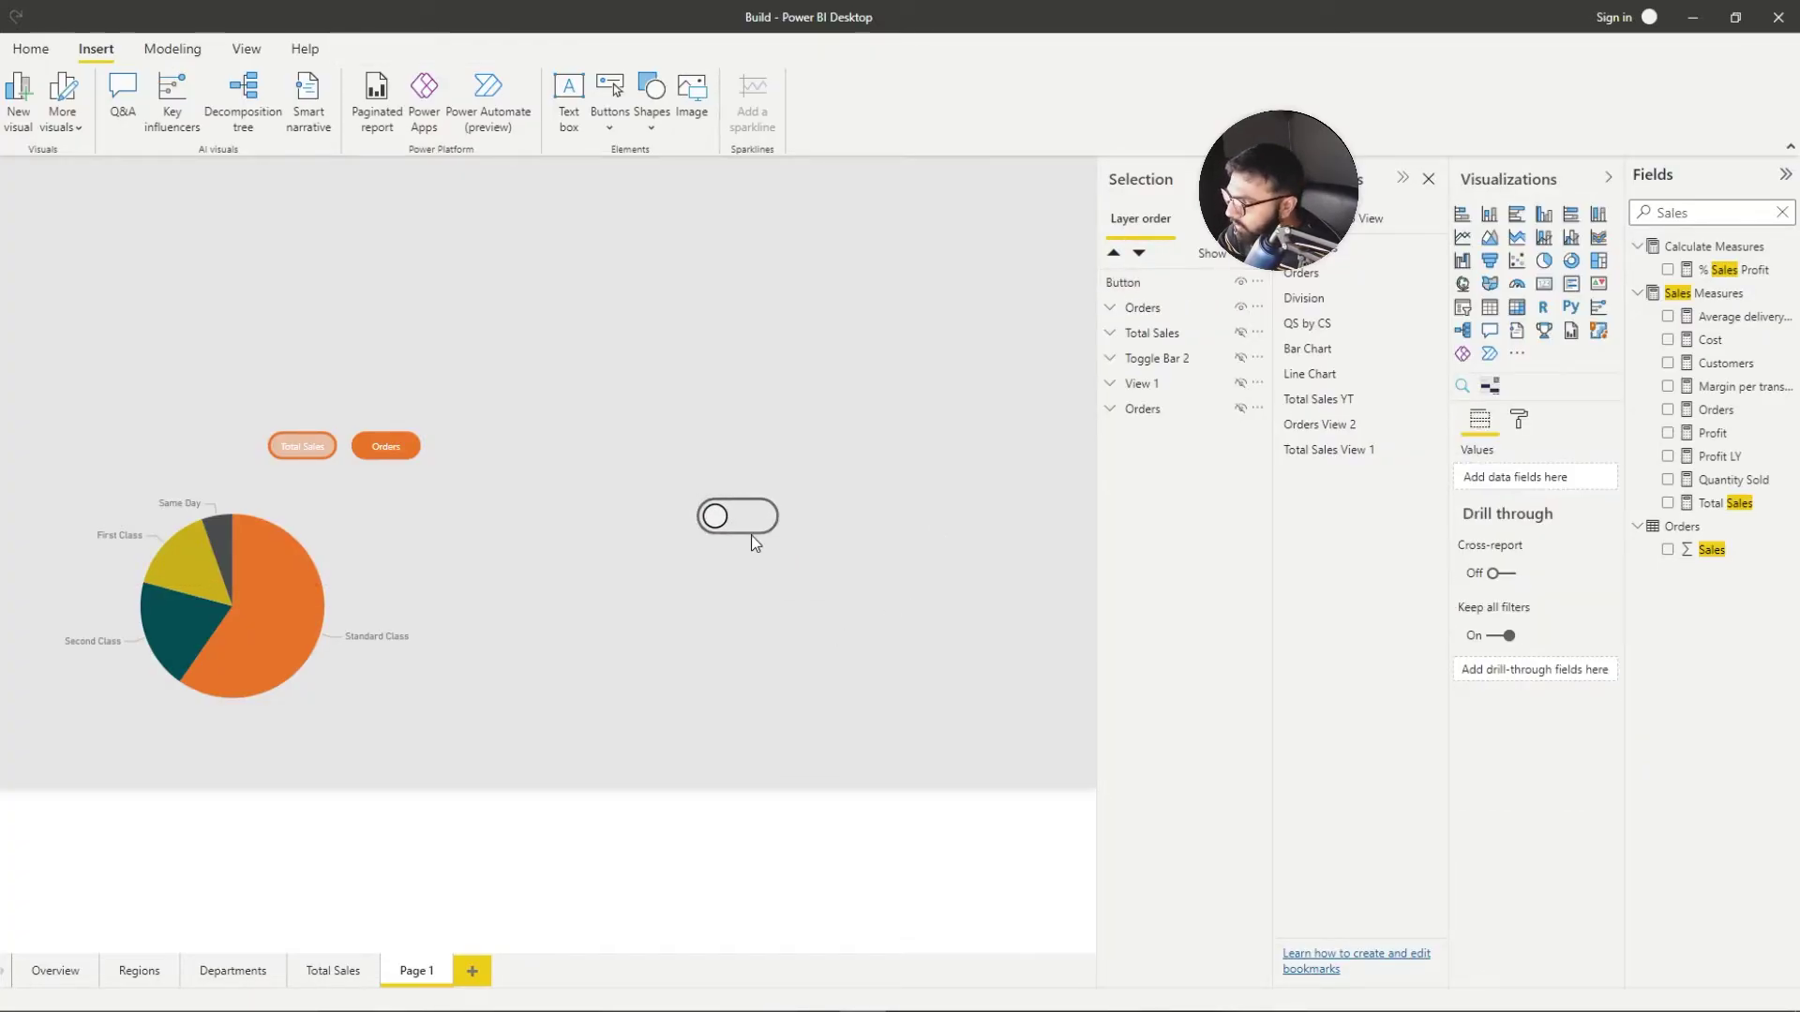
Step: Turn on the toggle button's fill and set its default-state colour to the teal theme colour
{"action": "left_click", "coordinate": [759, 541]}
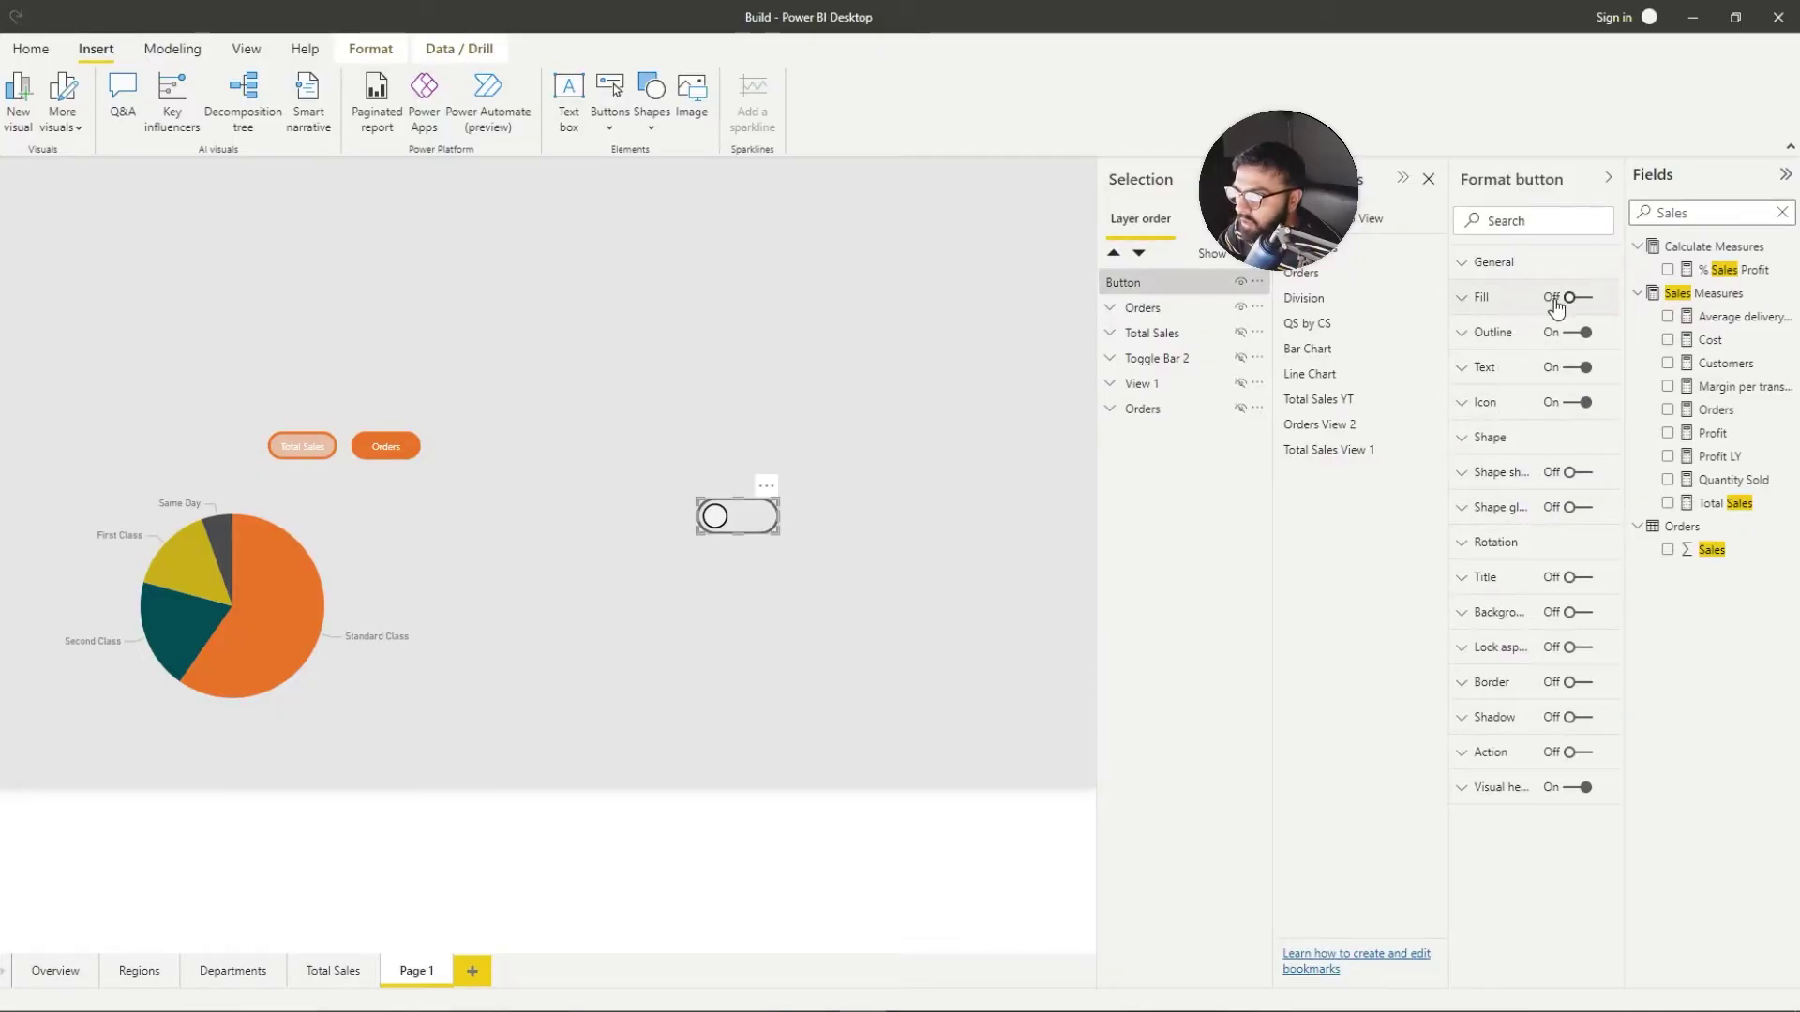
{"action": "left_click", "coordinate": [1490, 300]}
{"action": "left_click", "coordinate": [1497, 392]}
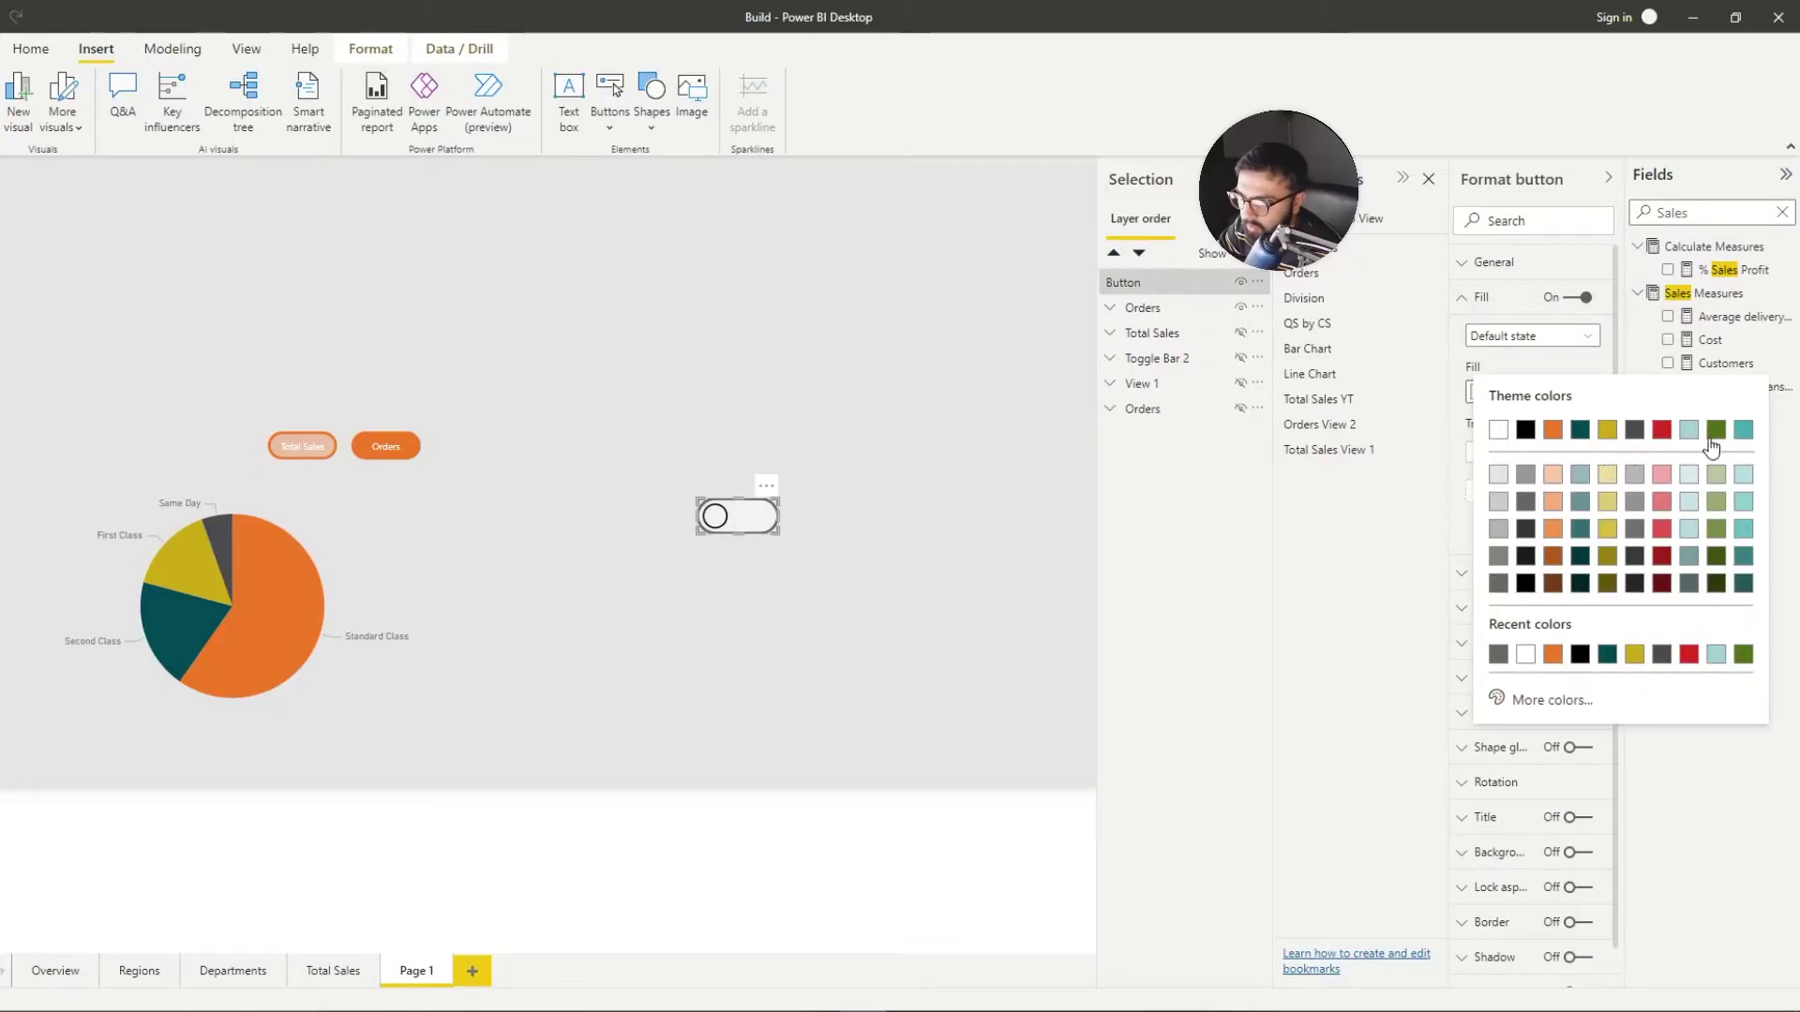
{"action": "left_click", "coordinate": [1741, 431]}
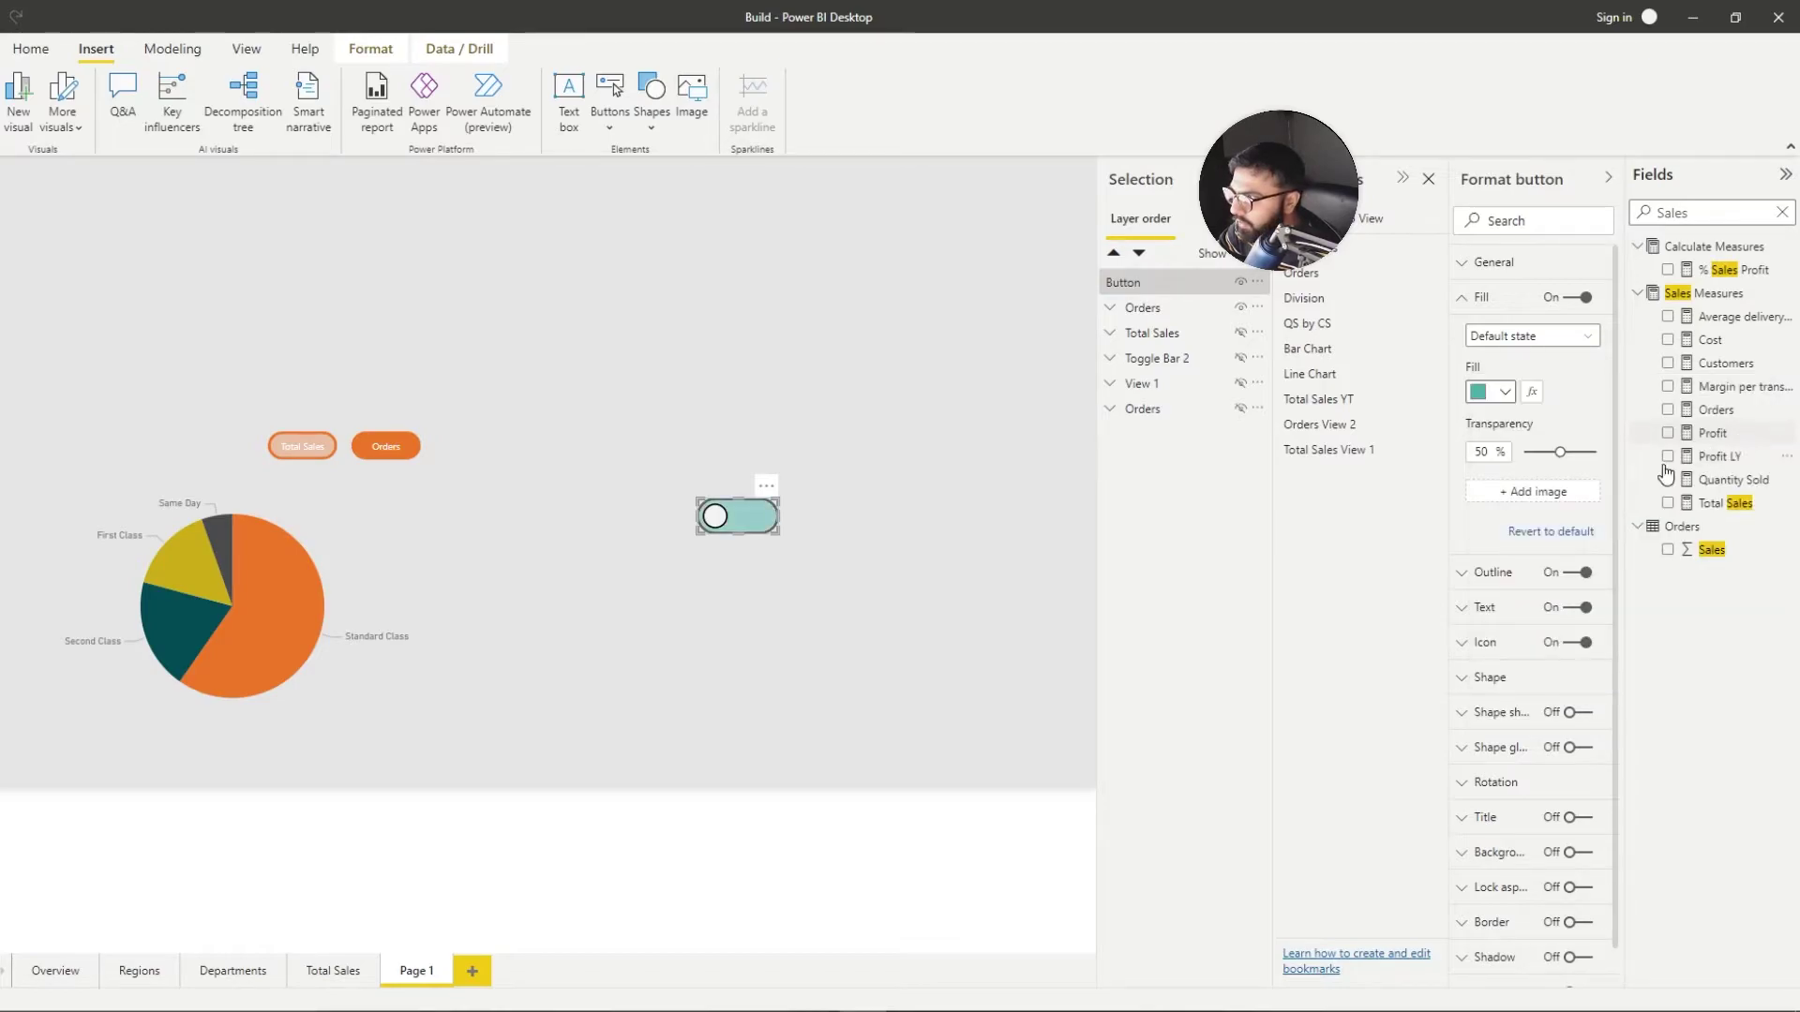
{"action": "left_click", "coordinate": [839, 557]}
Step: Align the toggle button's circle text horizontally to the right for the on-hover state
{"action": "left_click", "coordinate": [741, 518]}
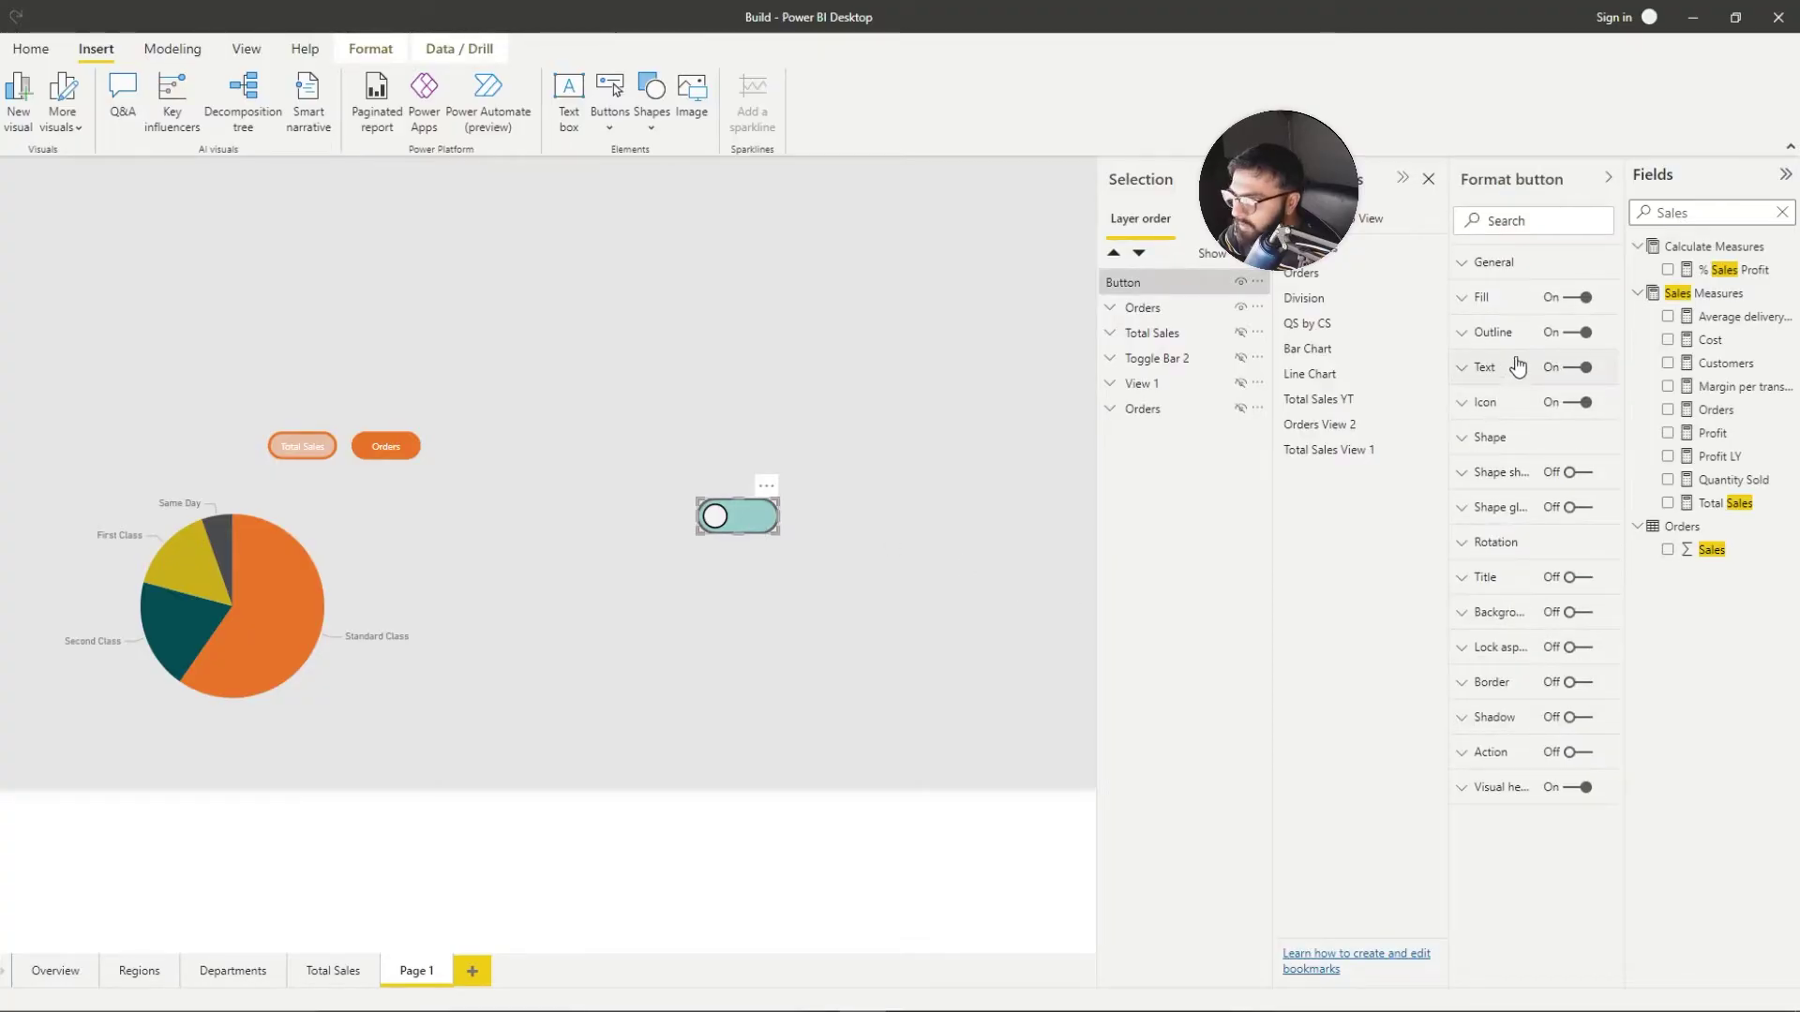
{"action": "left_click", "coordinate": [1484, 367]}
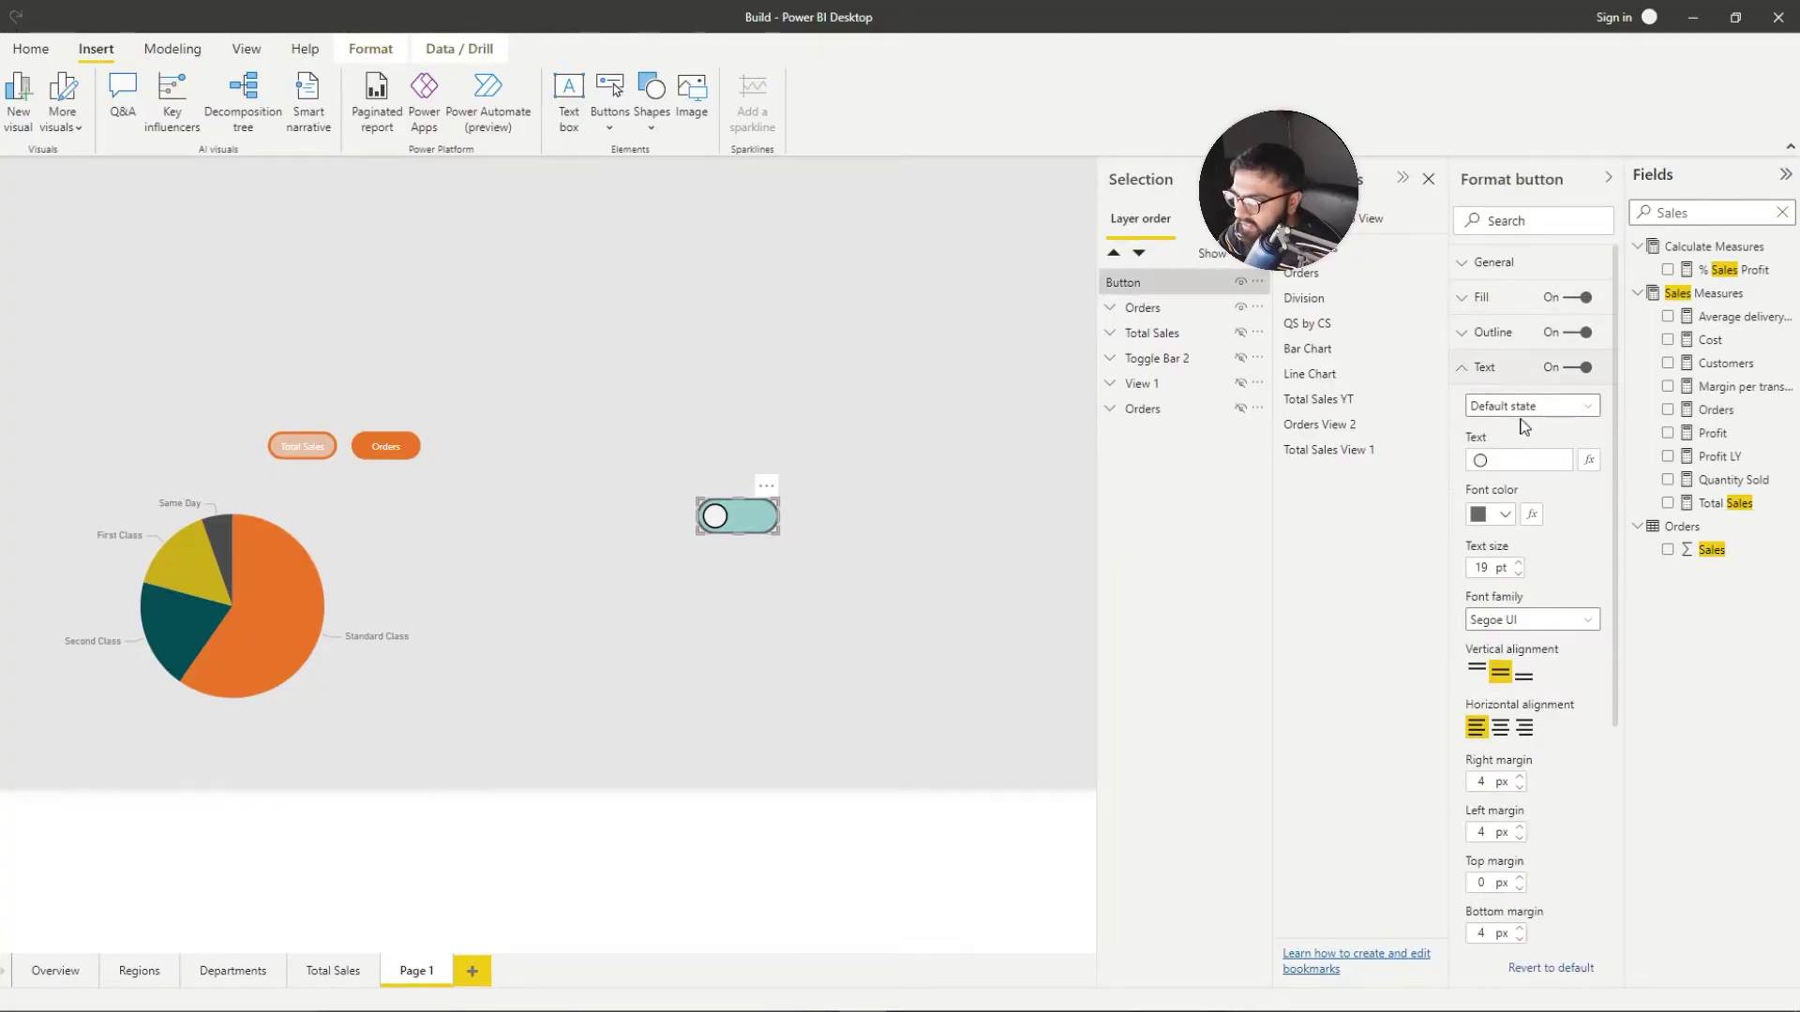
{"action": "left_click", "coordinate": [1523, 406]}
{"action": "left_click", "coordinate": [1517, 447]}
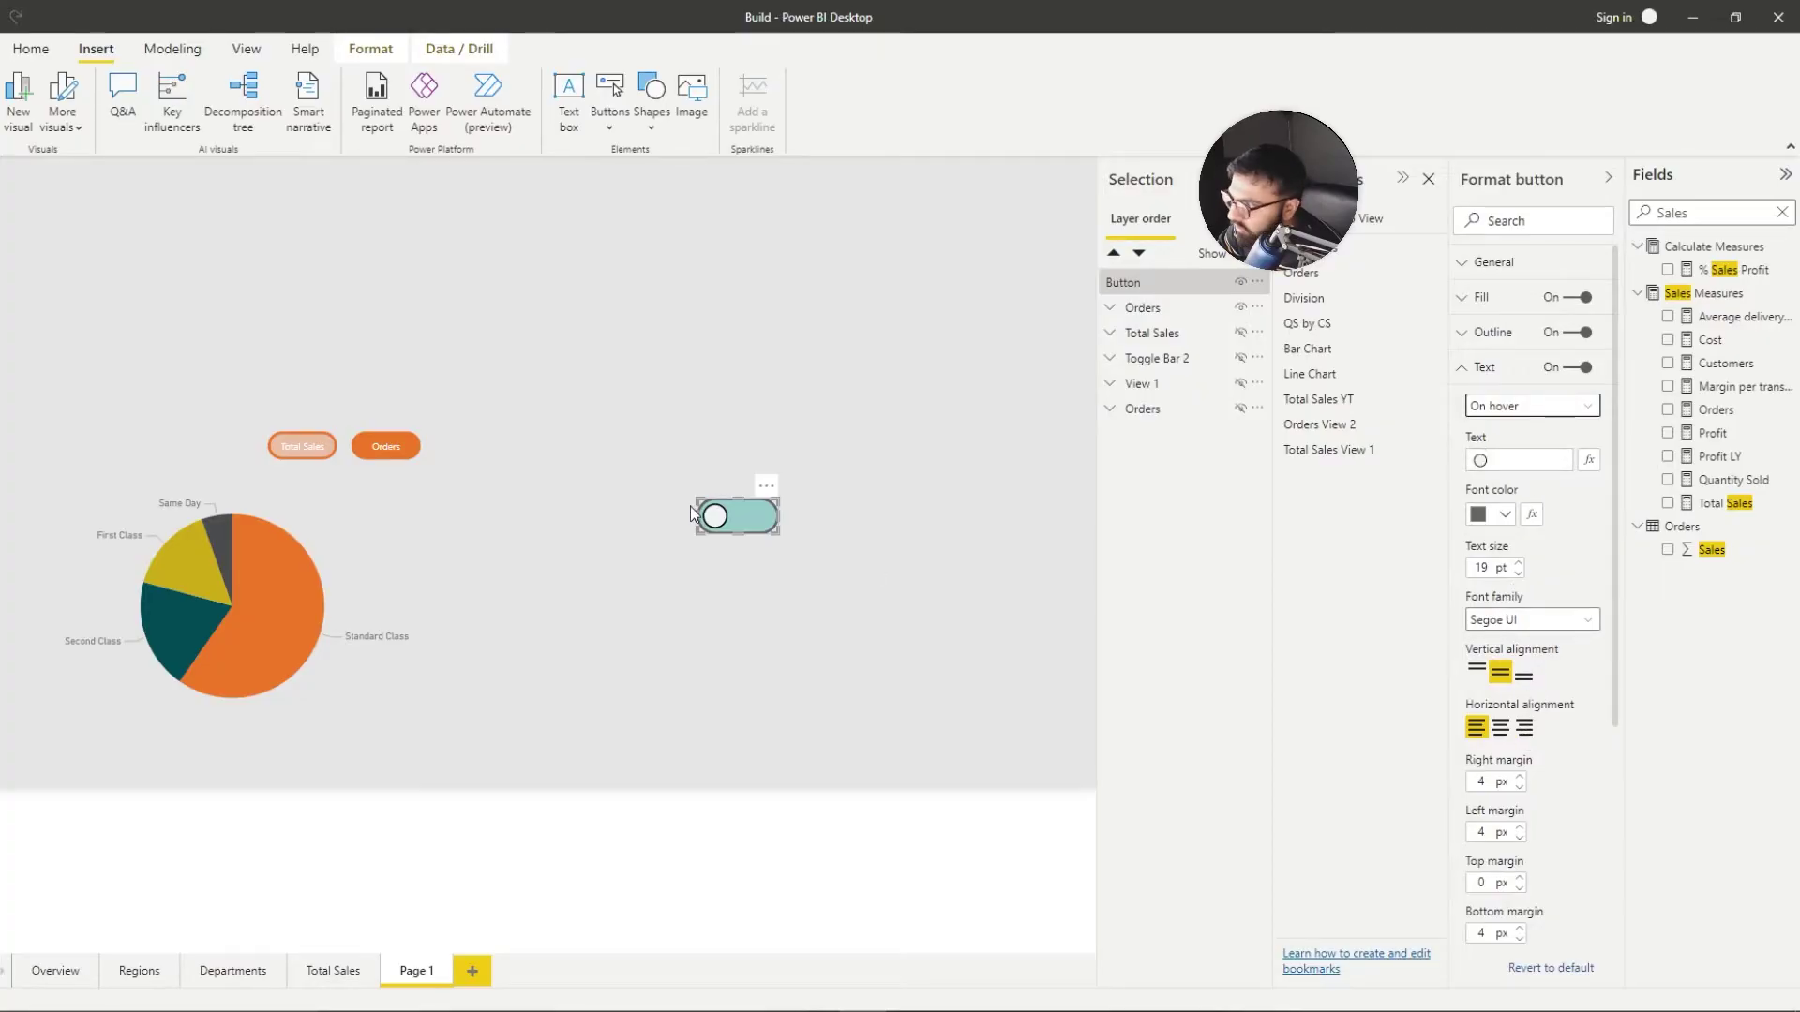
{"action": "left_click", "coordinate": [1524, 729]}
{"action": "left_click", "coordinate": [694, 566]}
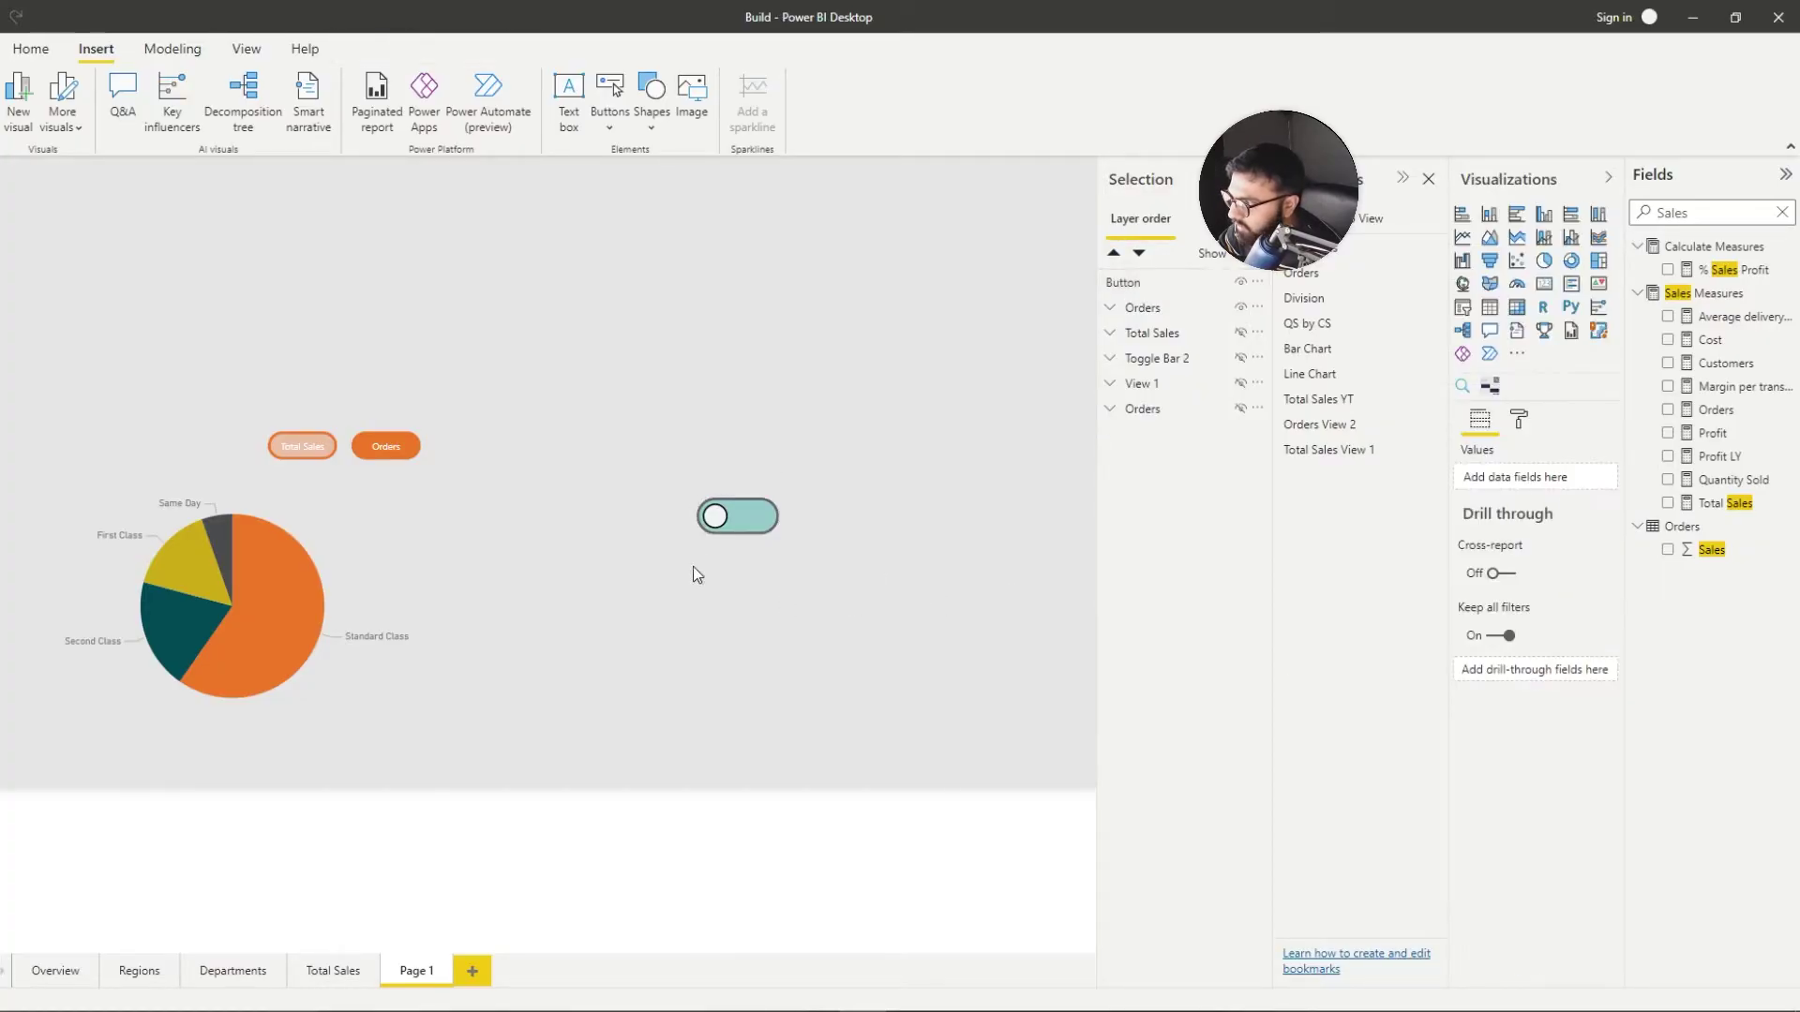
Step: Set the toggle button's on-hover fill to the red theme colour
{"action": "left_click", "coordinate": [735, 525]}
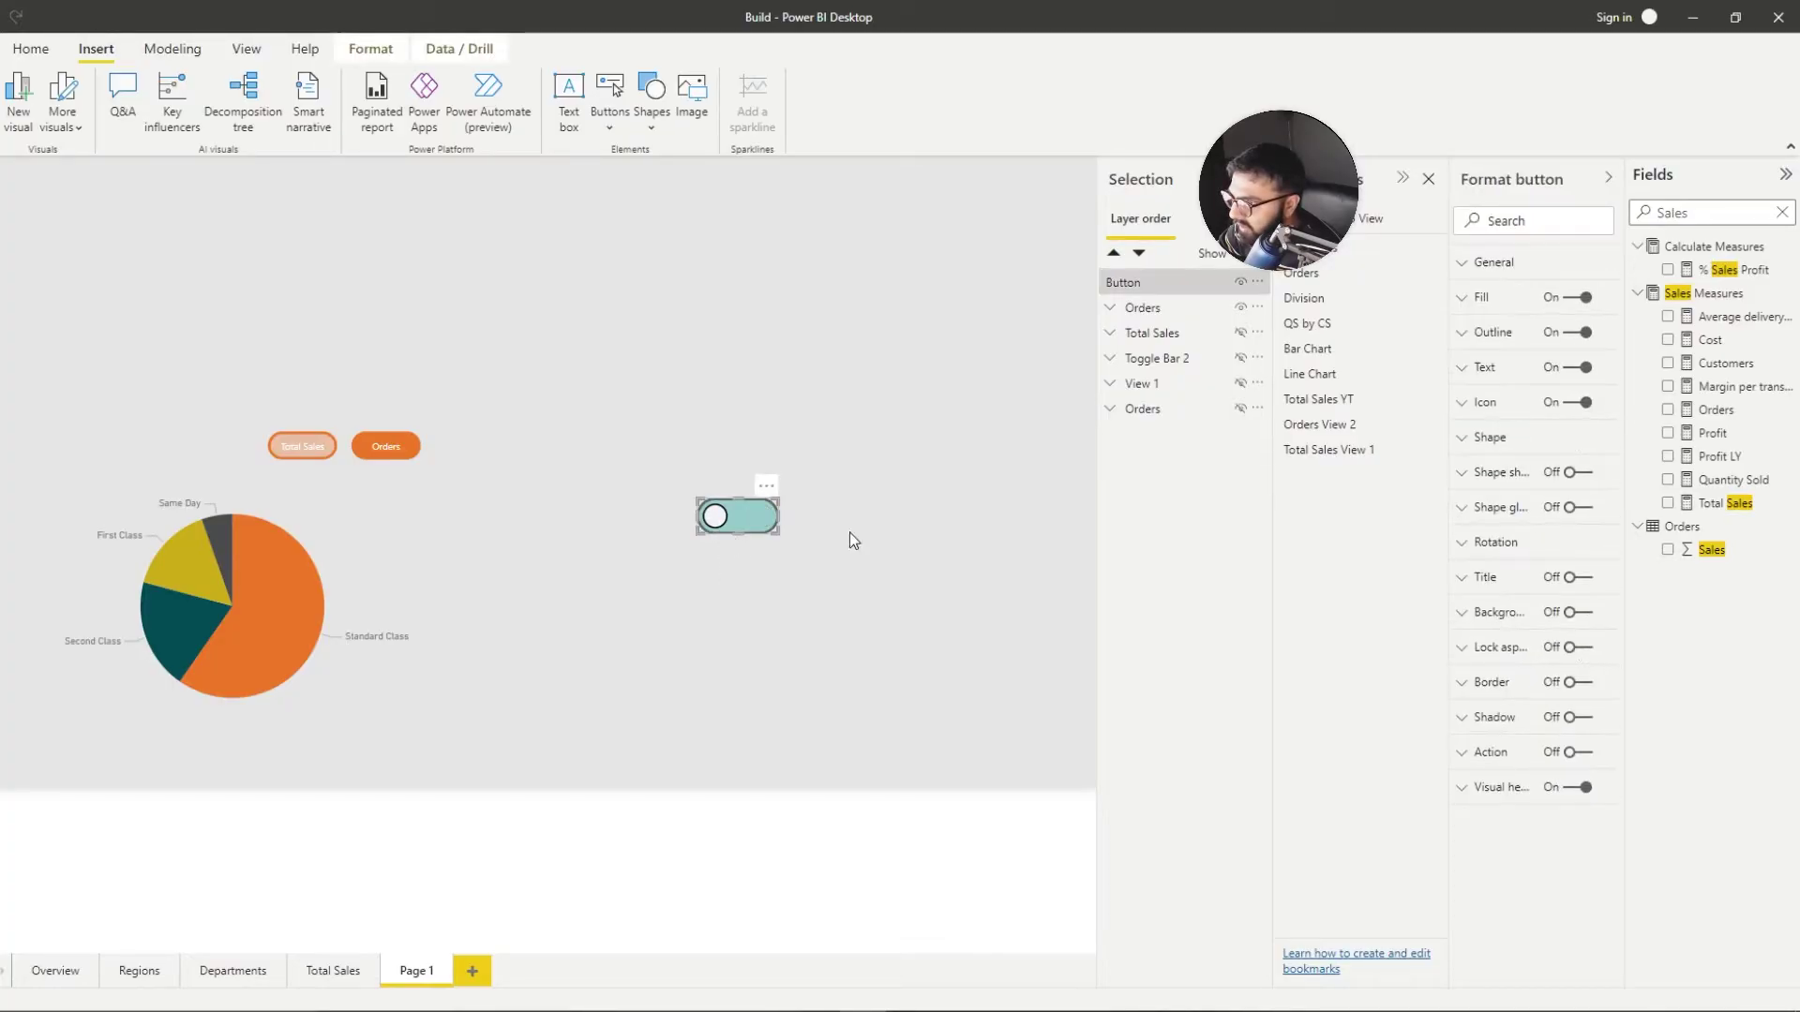
{"action": "left_click", "coordinate": [1515, 299]}
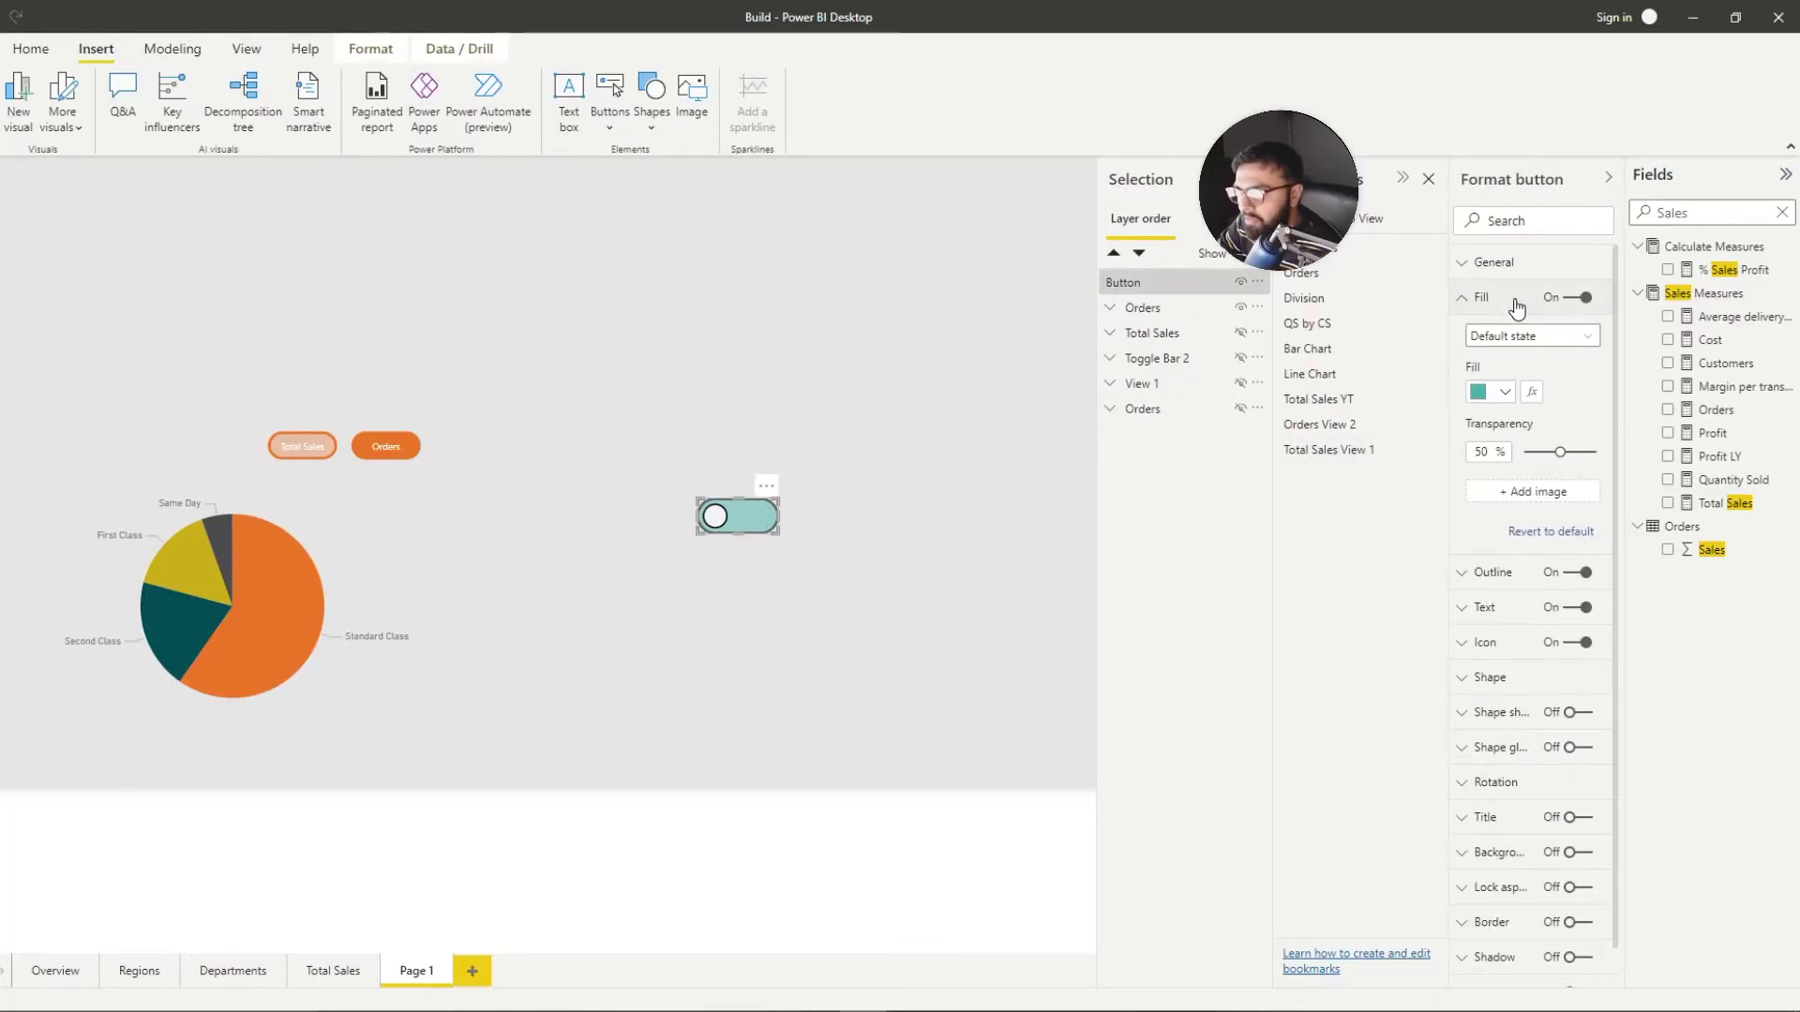
{"action": "left_click", "coordinate": [1552, 337]}
{"action": "left_click", "coordinate": [1515, 381]}
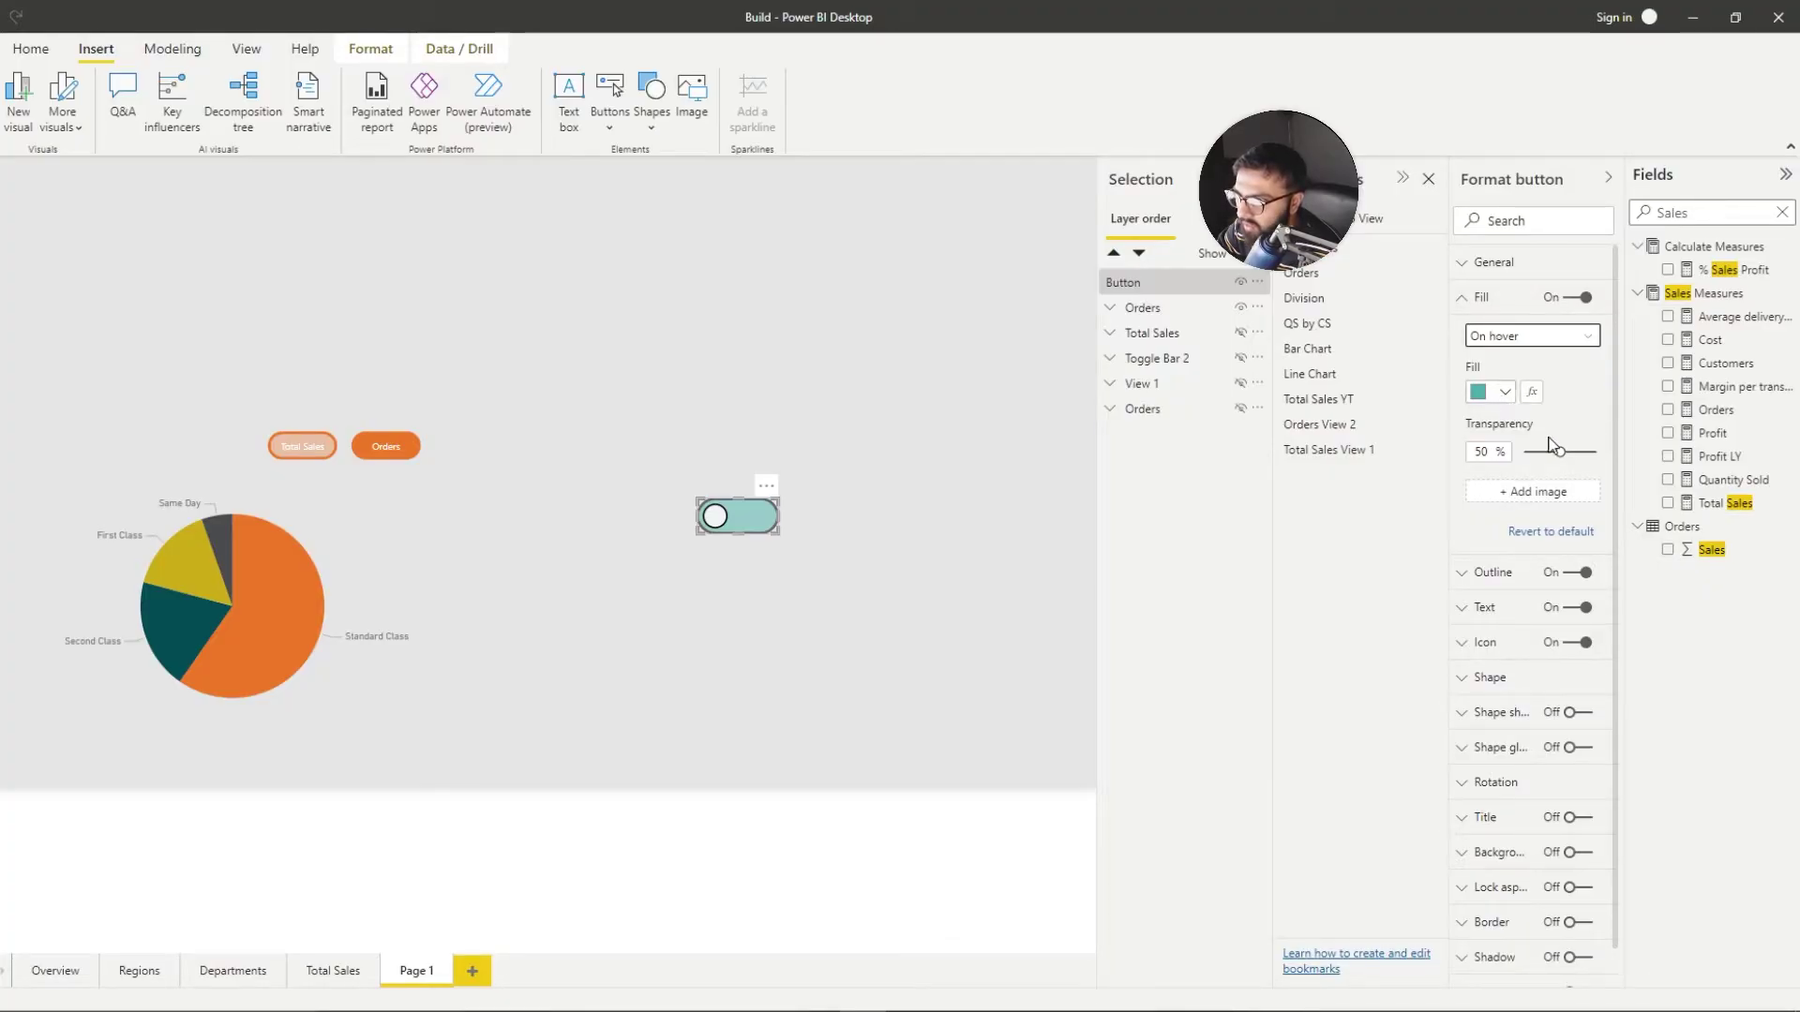
{"action": "left_click", "coordinate": [1491, 392]}
{"action": "left_click", "coordinate": [1661, 429]}
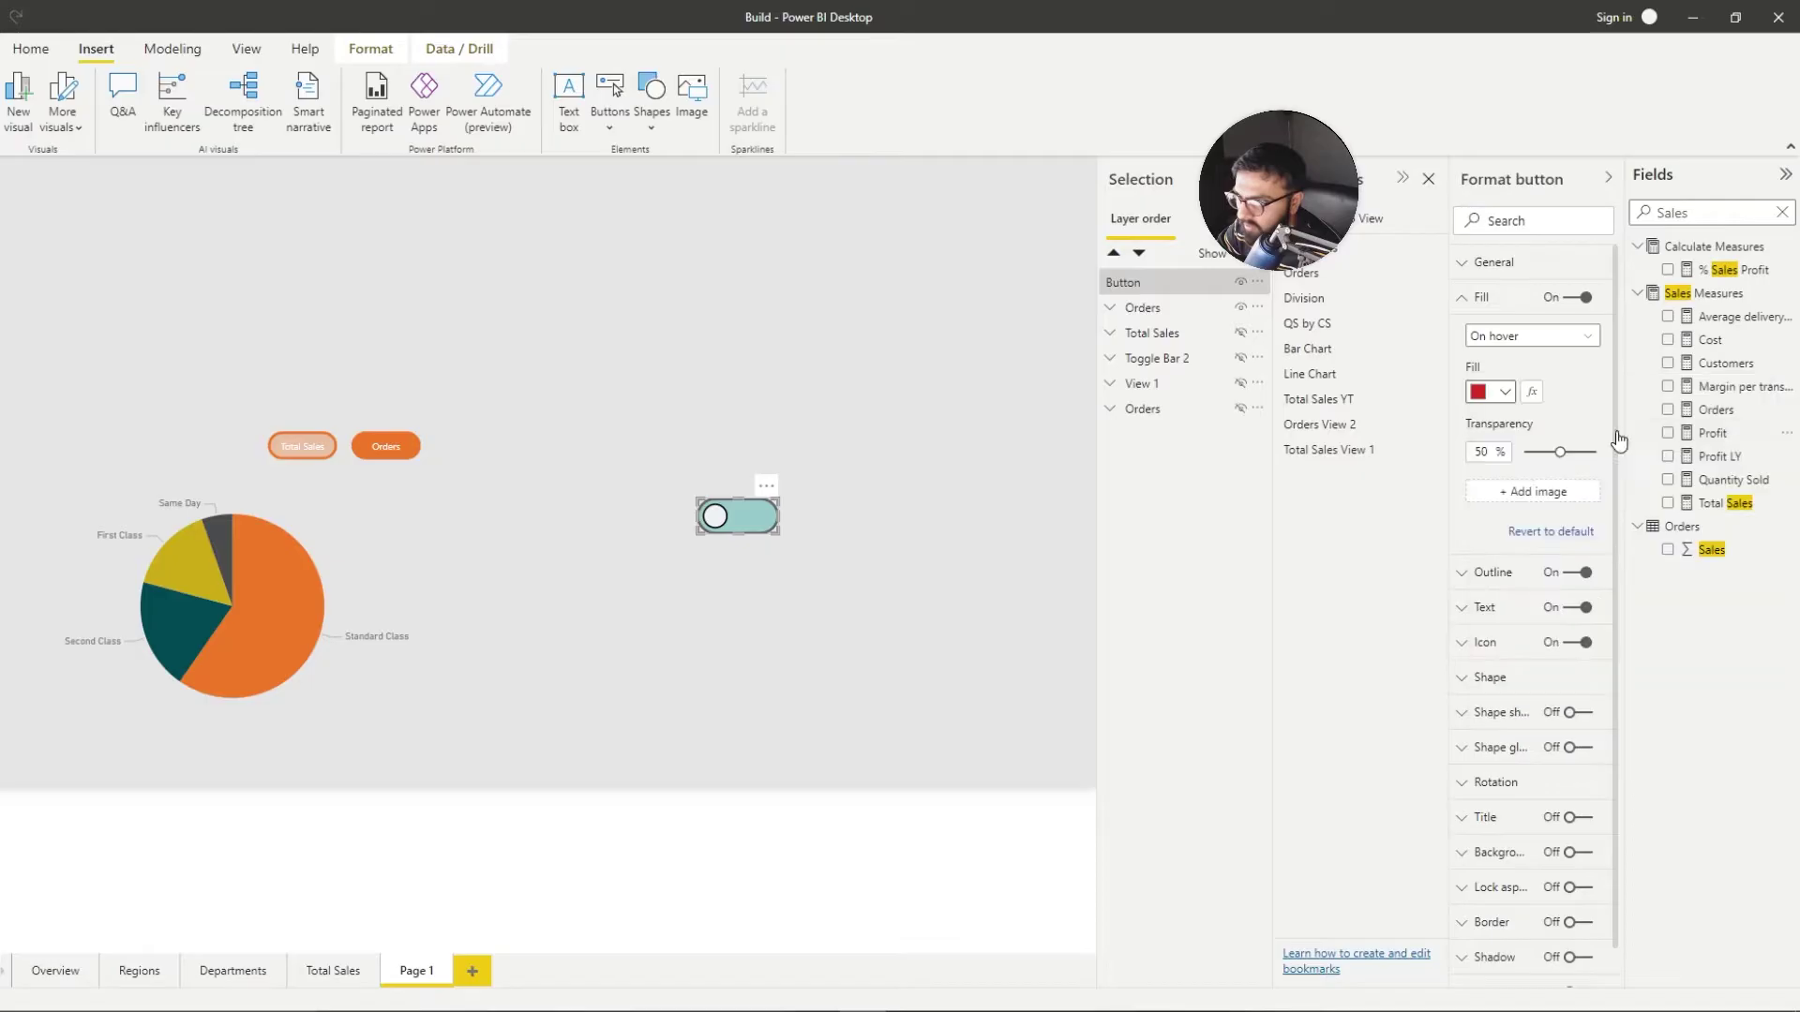
{"action": "left_click", "coordinate": [897, 551]}
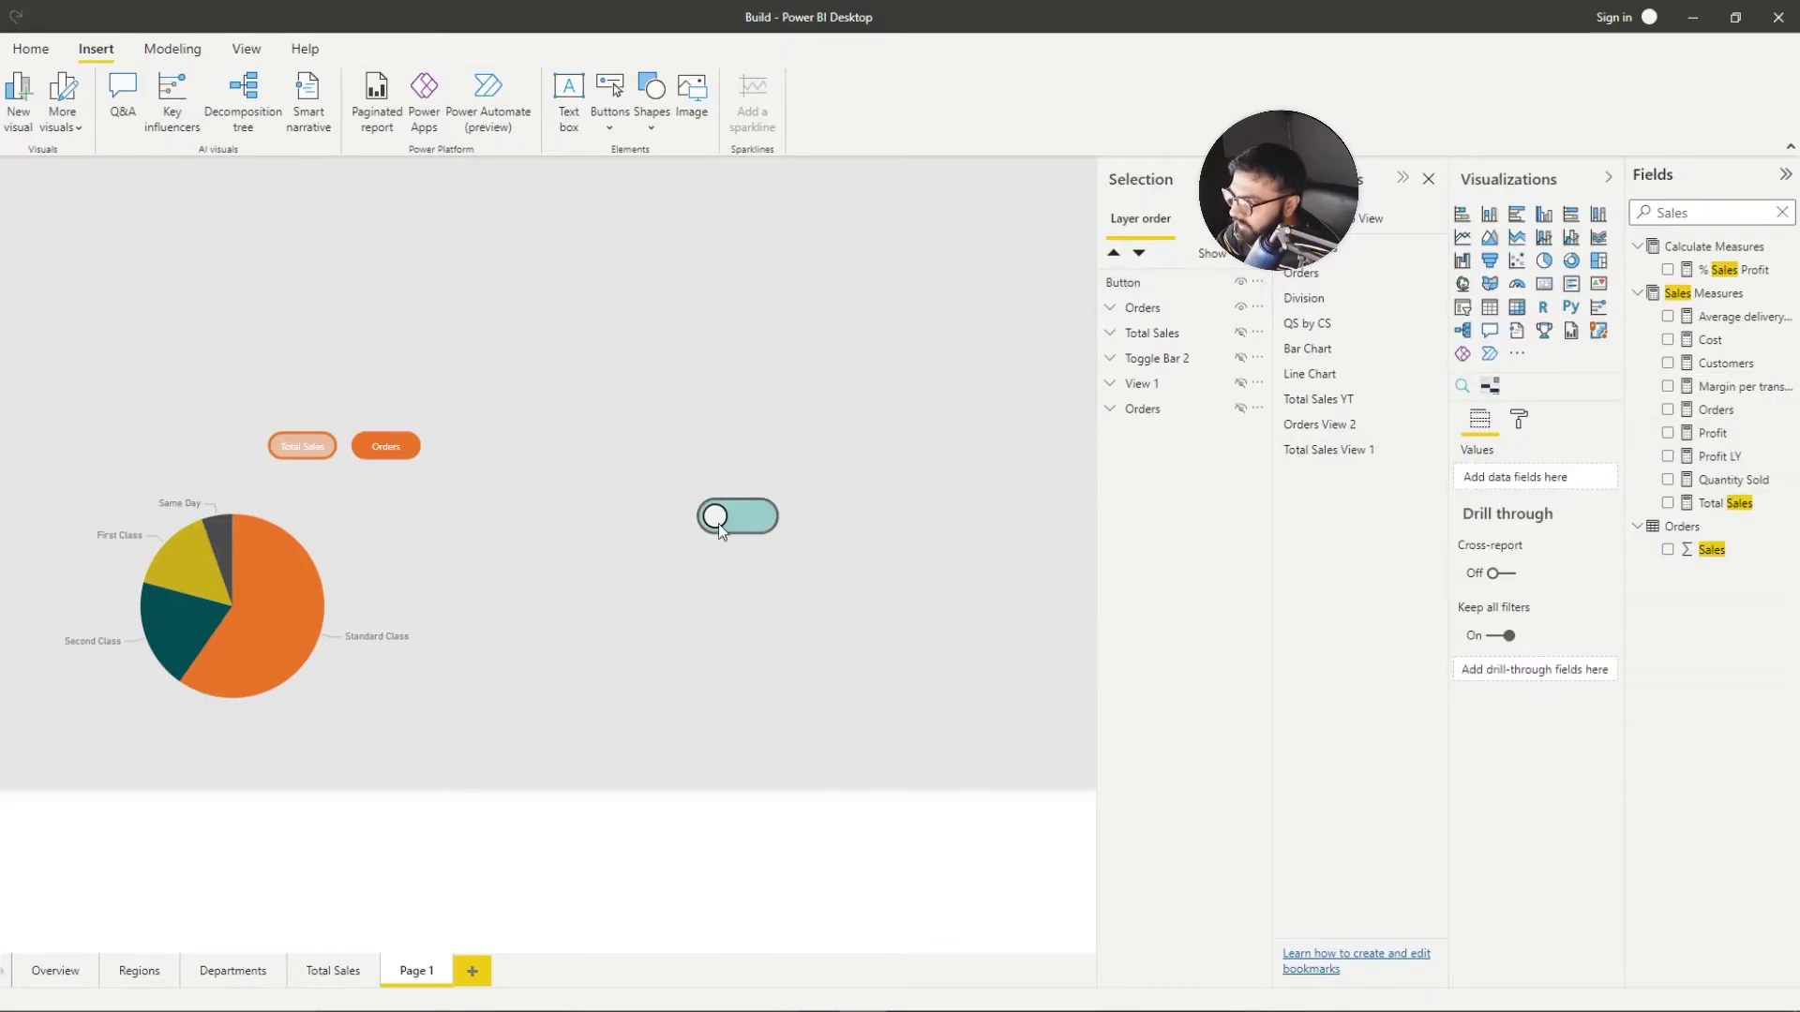
Step: Duplicate the teal toggle button and place the copy directly below the original
{"action": "left_click", "coordinate": [772, 516]}
{"action": "key", "text": "ctrl+c"}
{"action": "key", "text": "ctrl+v"}
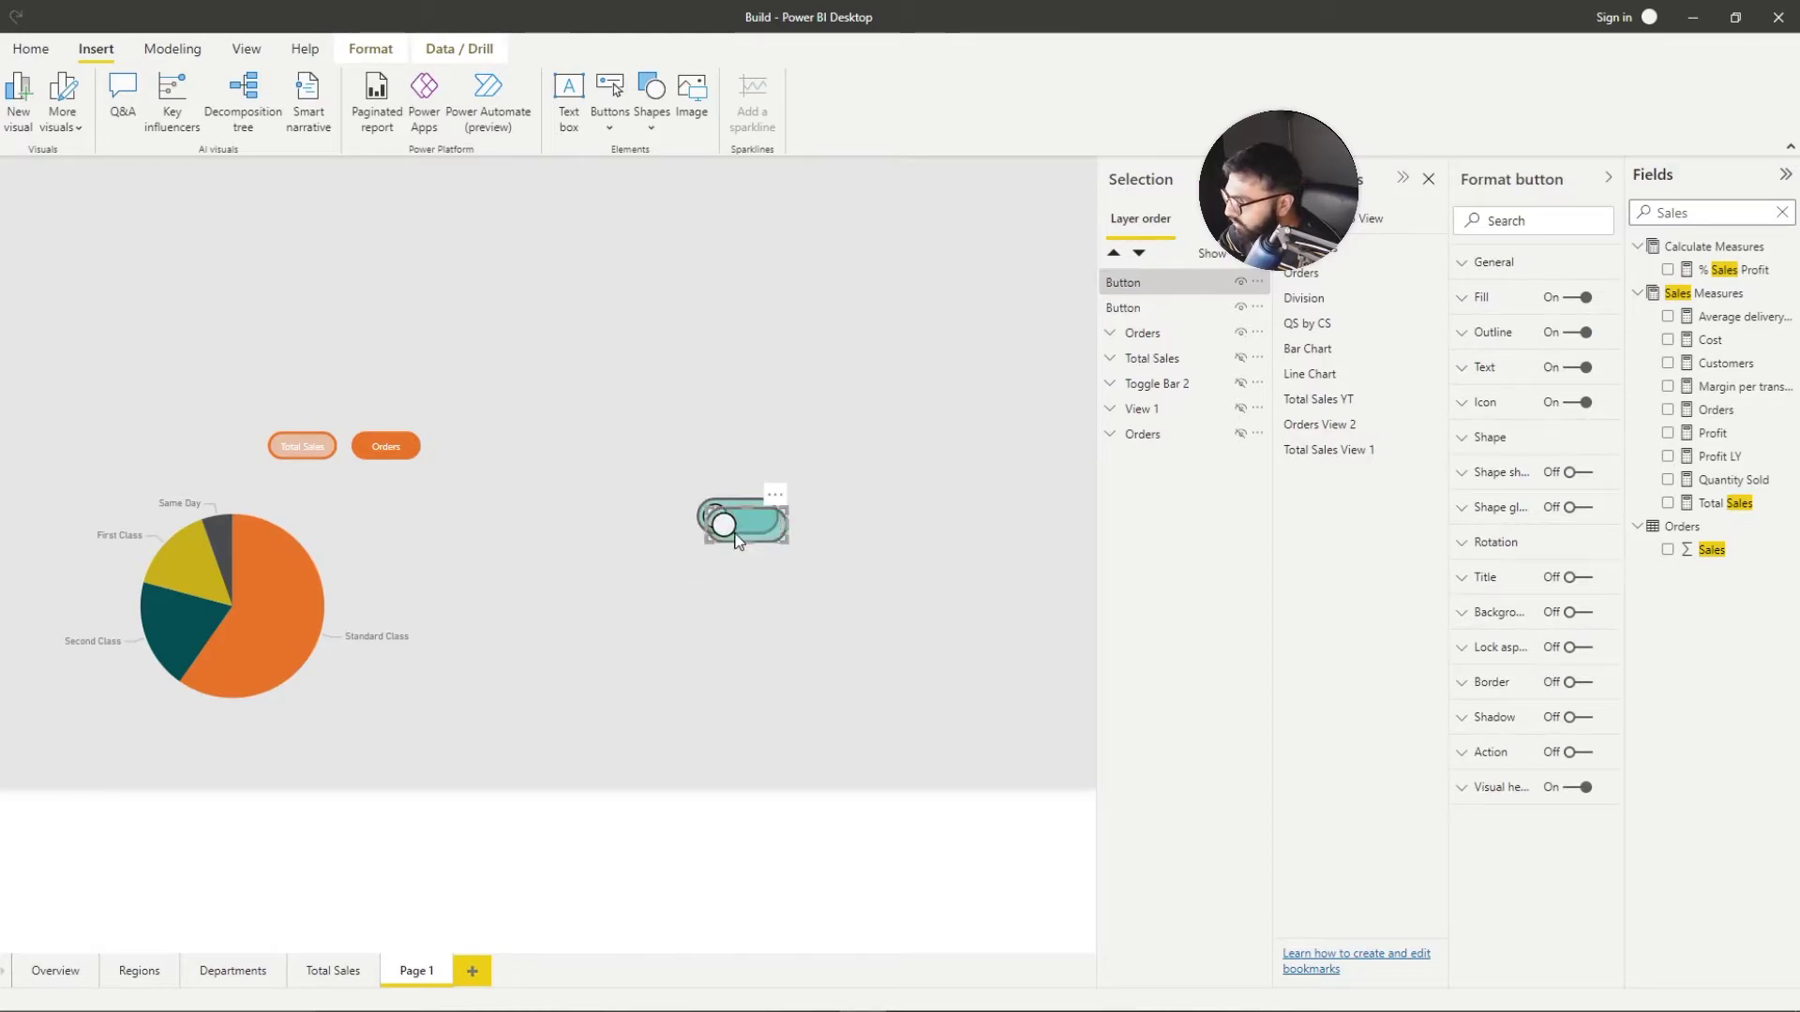
{"action": "left_click_drag", "start_coordinate": [738, 541], "coordinate": [738, 594]}
Step: Set the copied toggle's fill to red for the default state and teal for the on-hover state
{"action": "left_click", "coordinate": [1463, 298]}
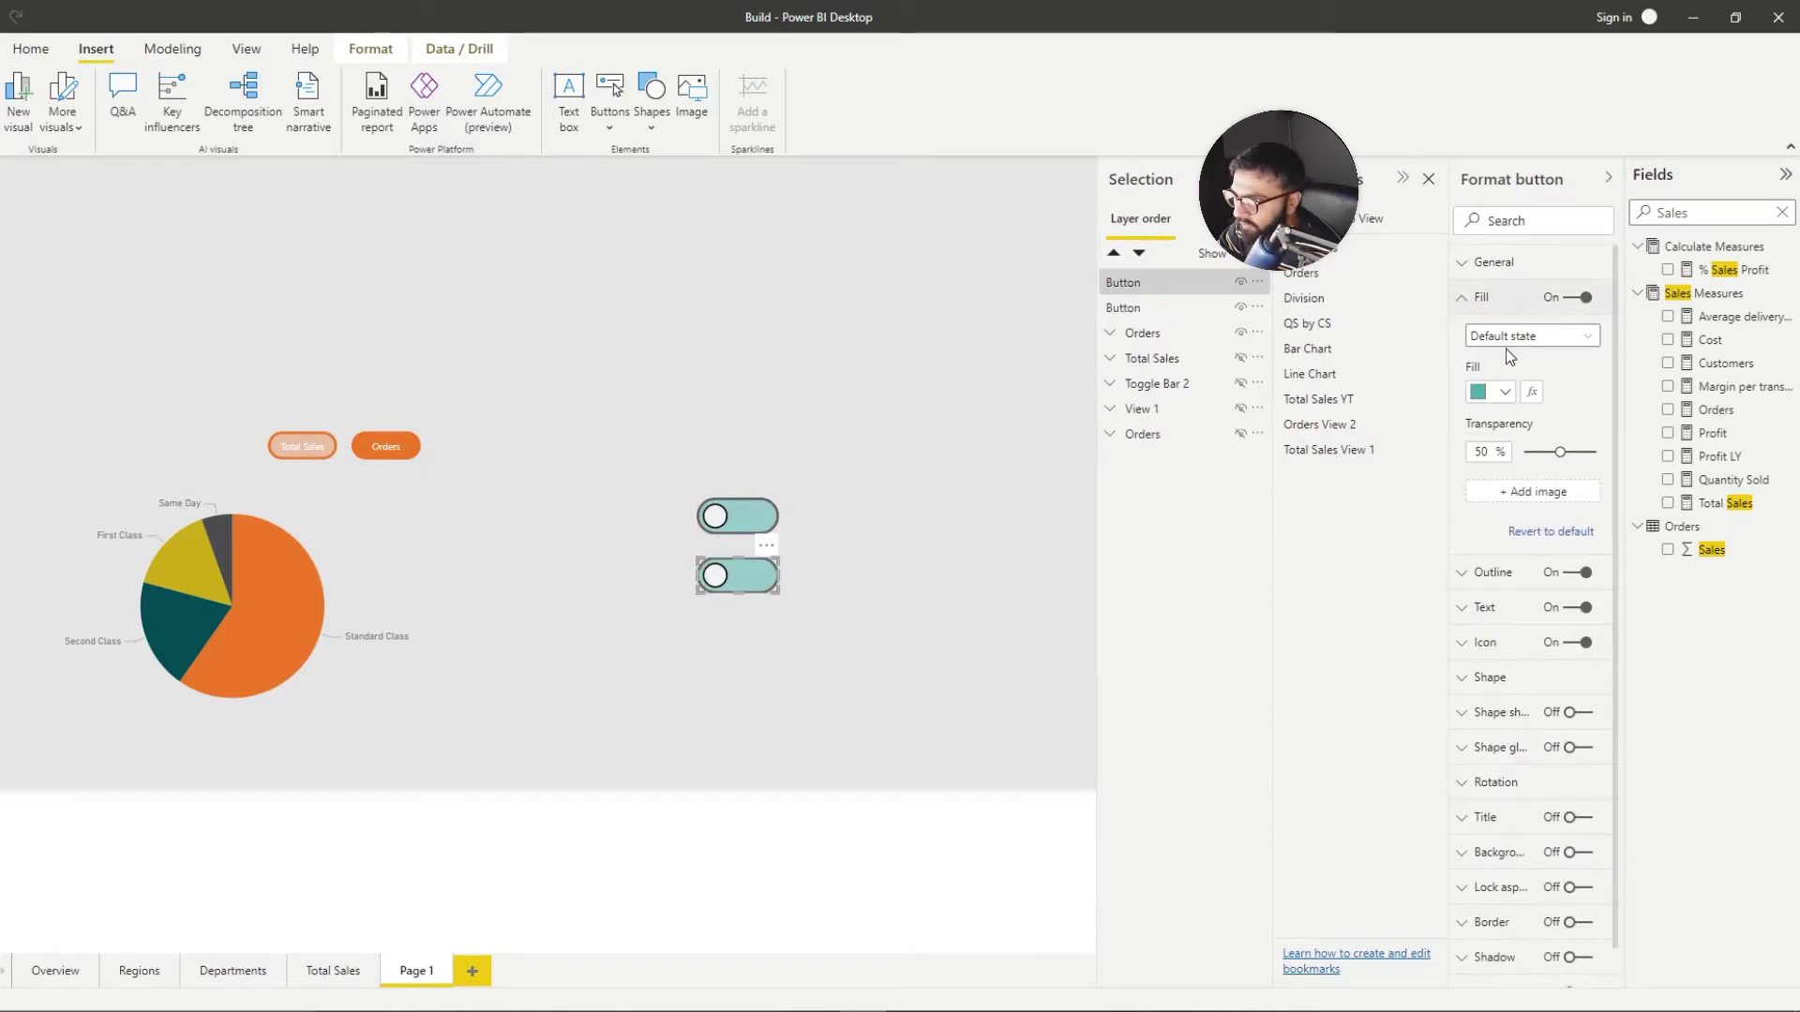
{"action": "left_click", "coordinate": [1481, 392]}
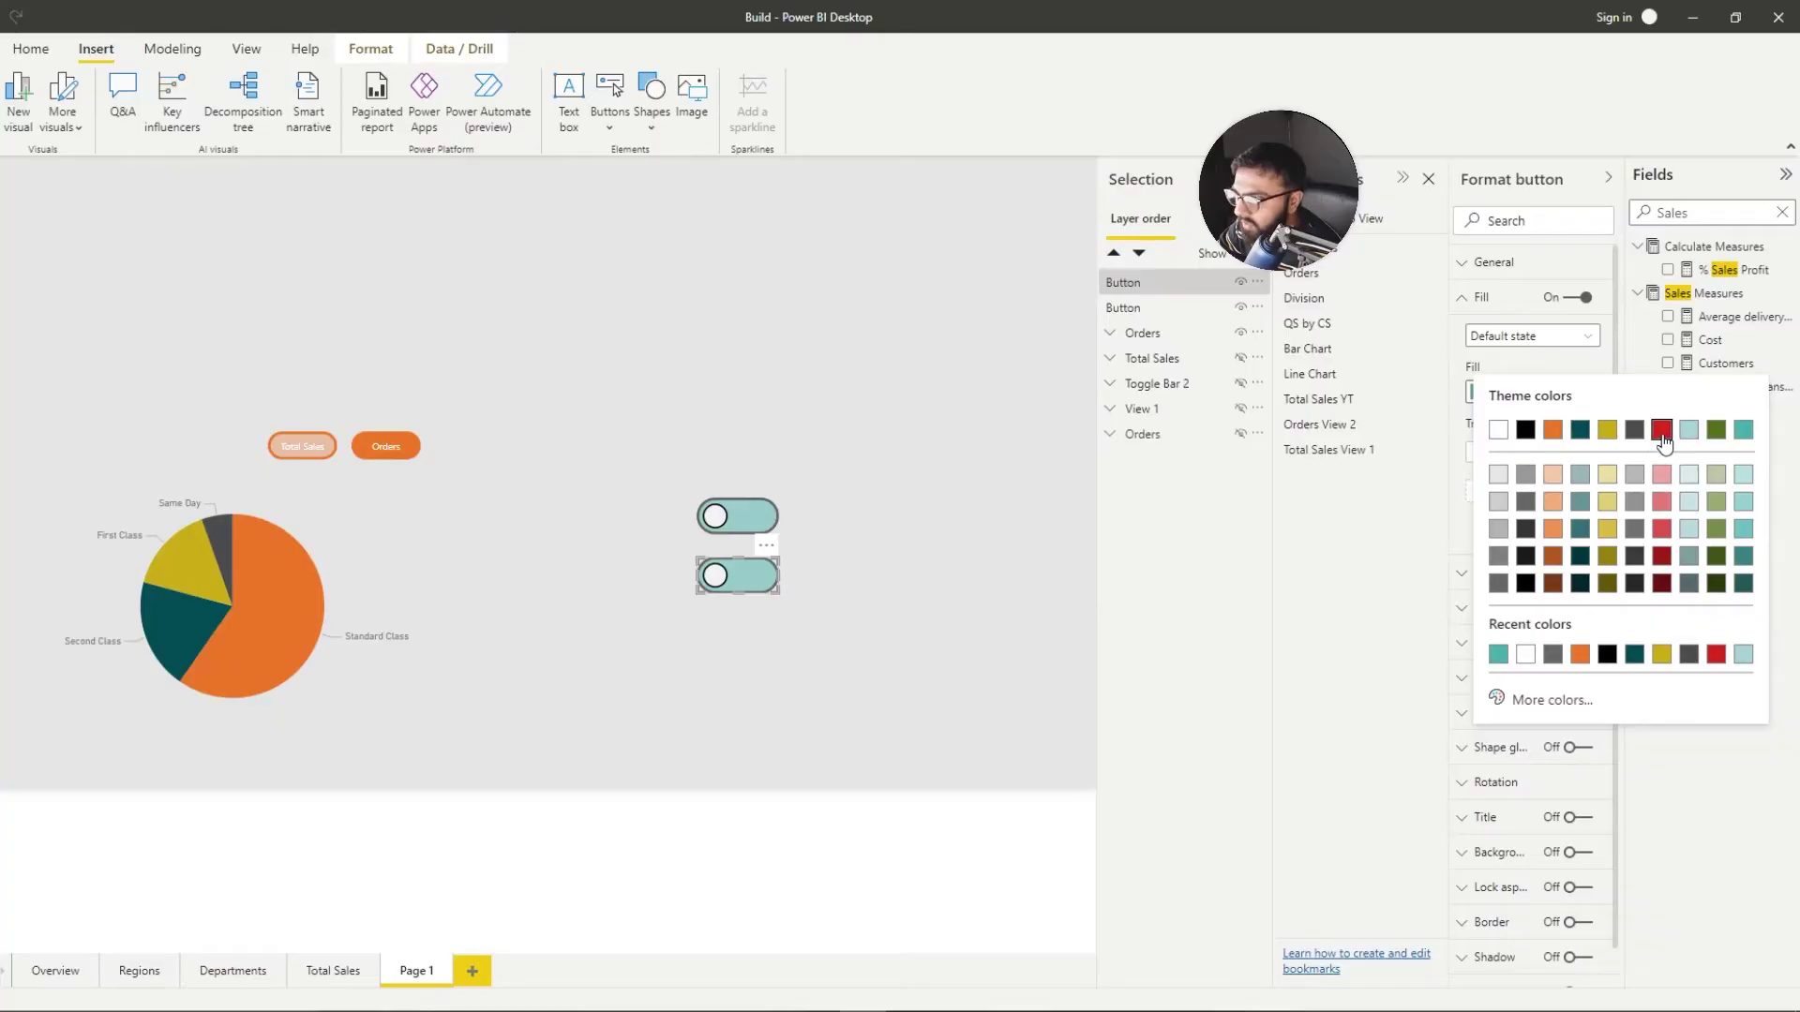
{"action": "left_click", "coordinate": [1661, 431]}
{"action": "left_click", "coordinate": [1500, 337]}
{"action": "left_click", "coordinate": [1510, 382]}
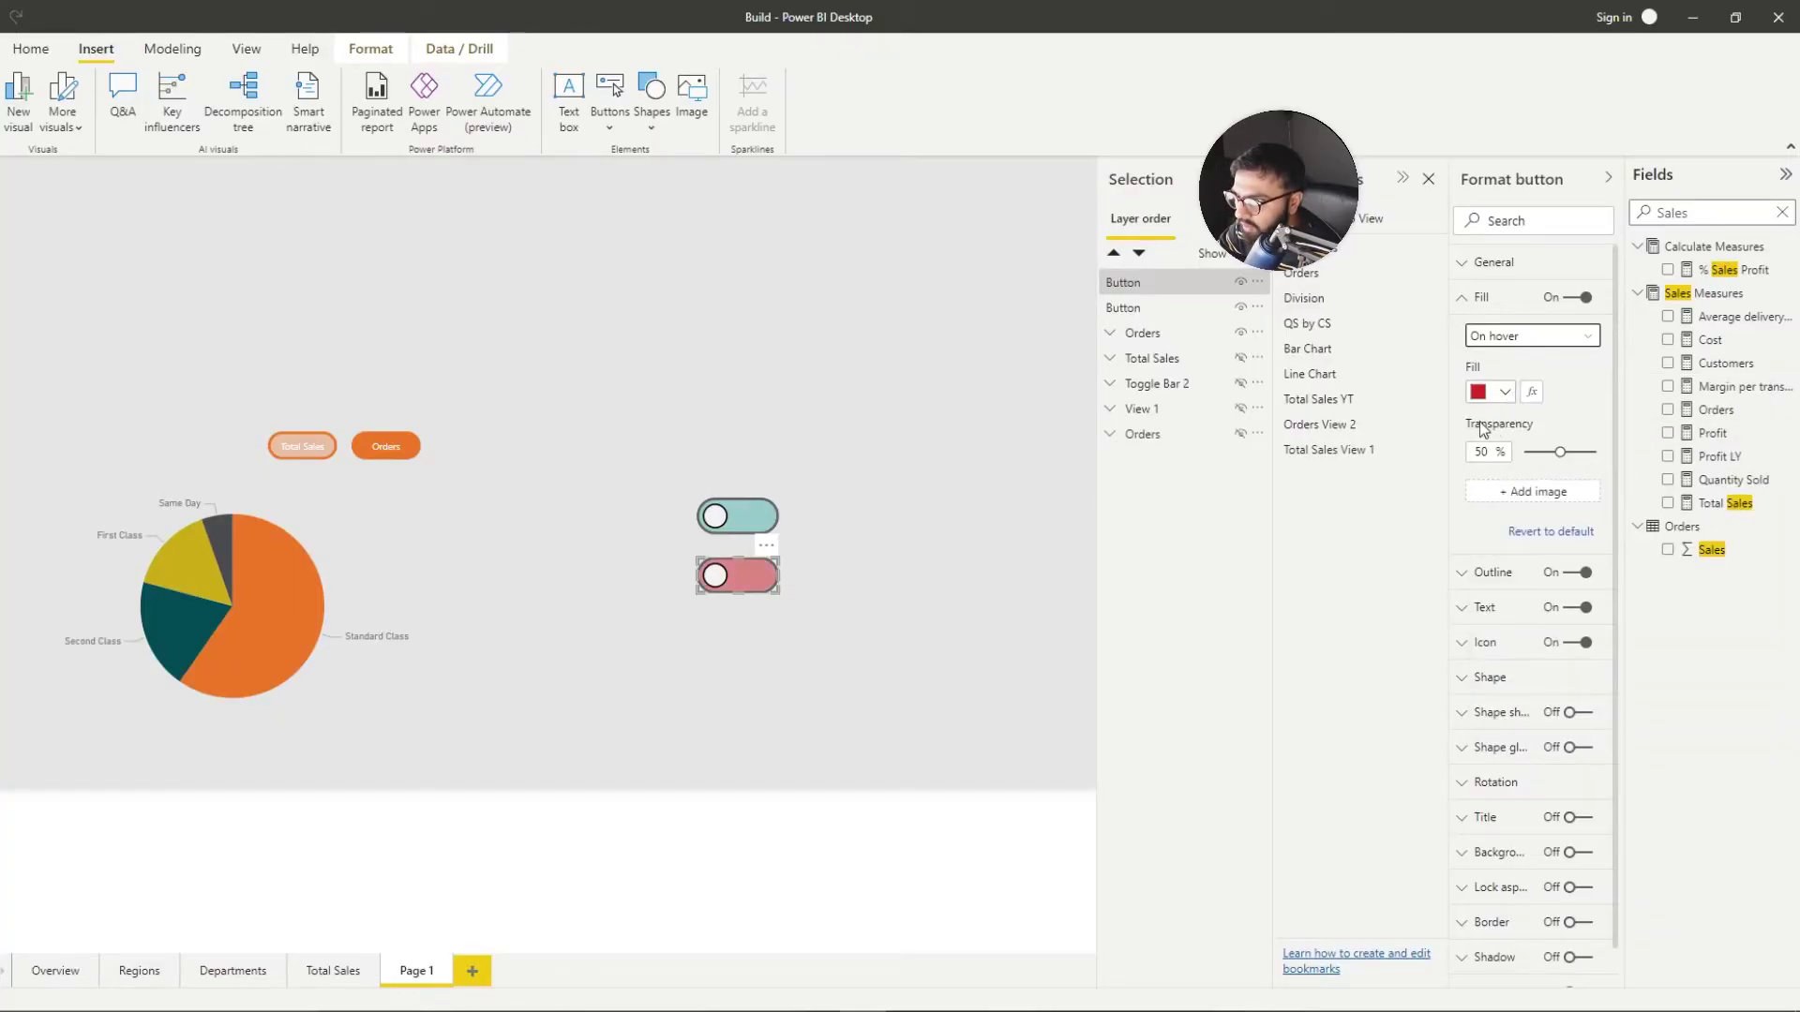
{"action": "left_click", "coordinate": [1481, 392]}
{"action": "left_click", "coordinate": [1497, 654]}
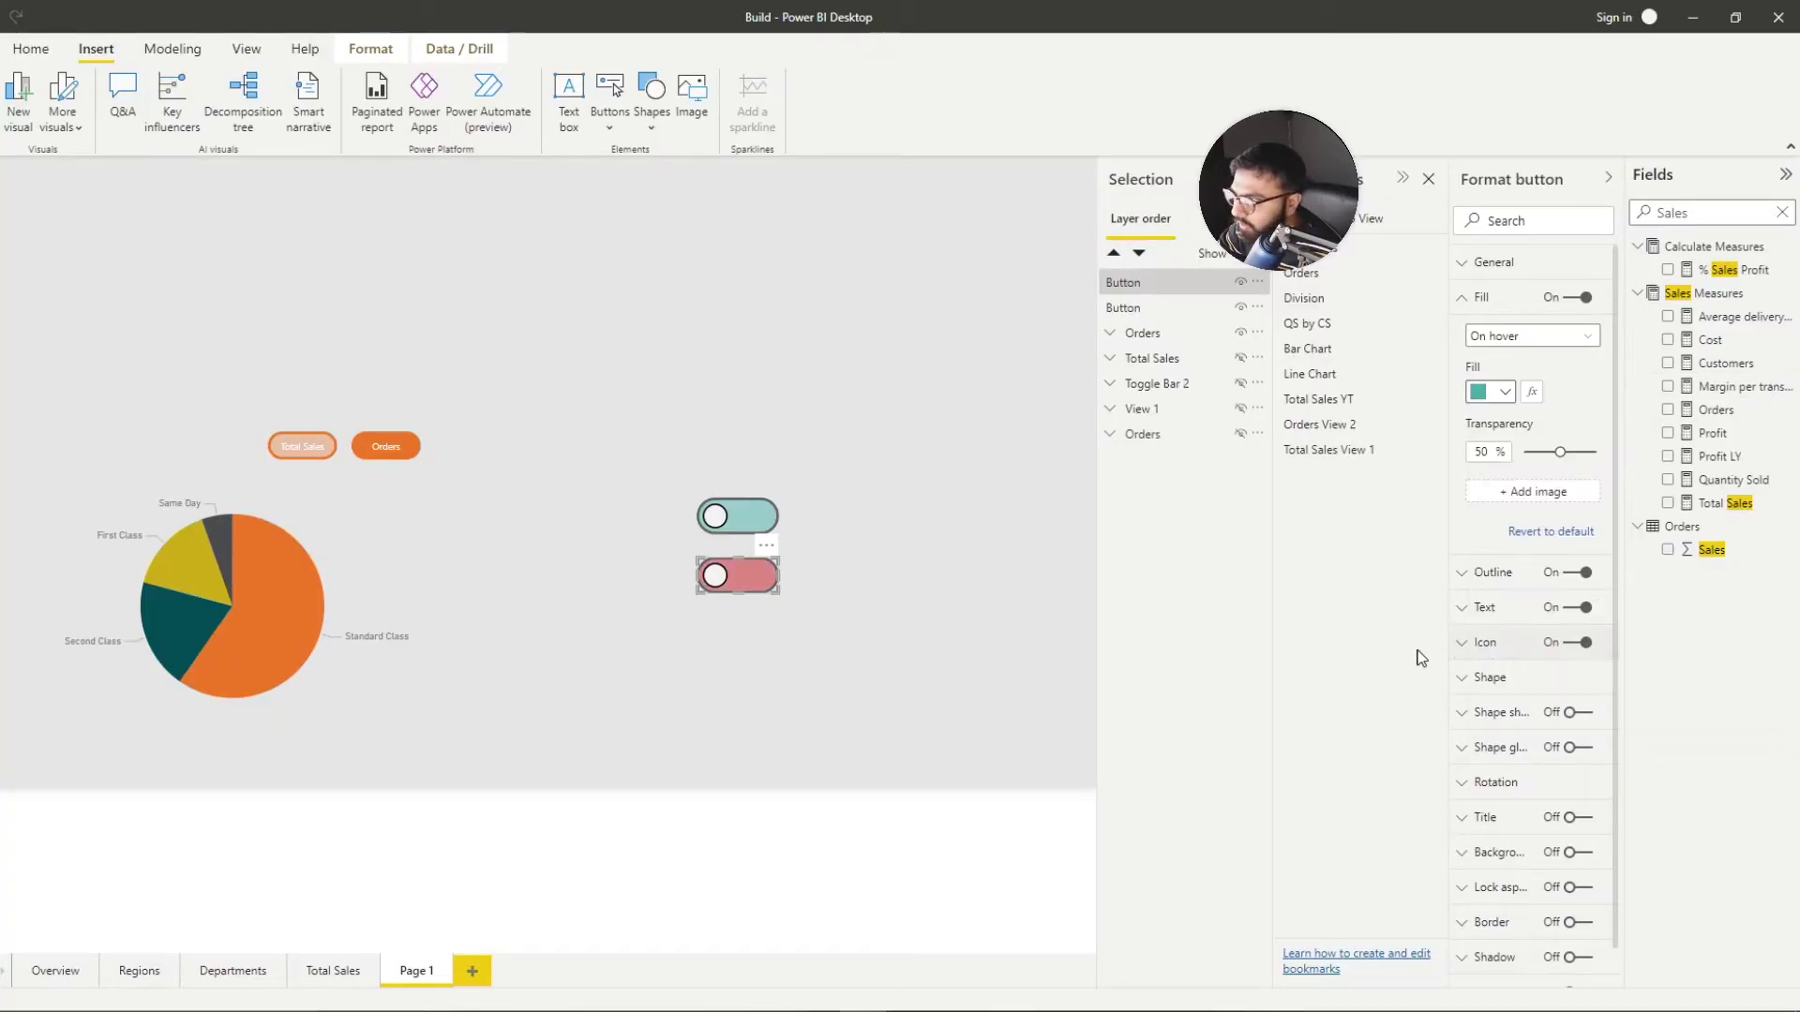
Step: Align the copied toggle's circle text to the right in the default state and to the left on hover
{"action": "left_click", "coordinate": [1485, 608]}
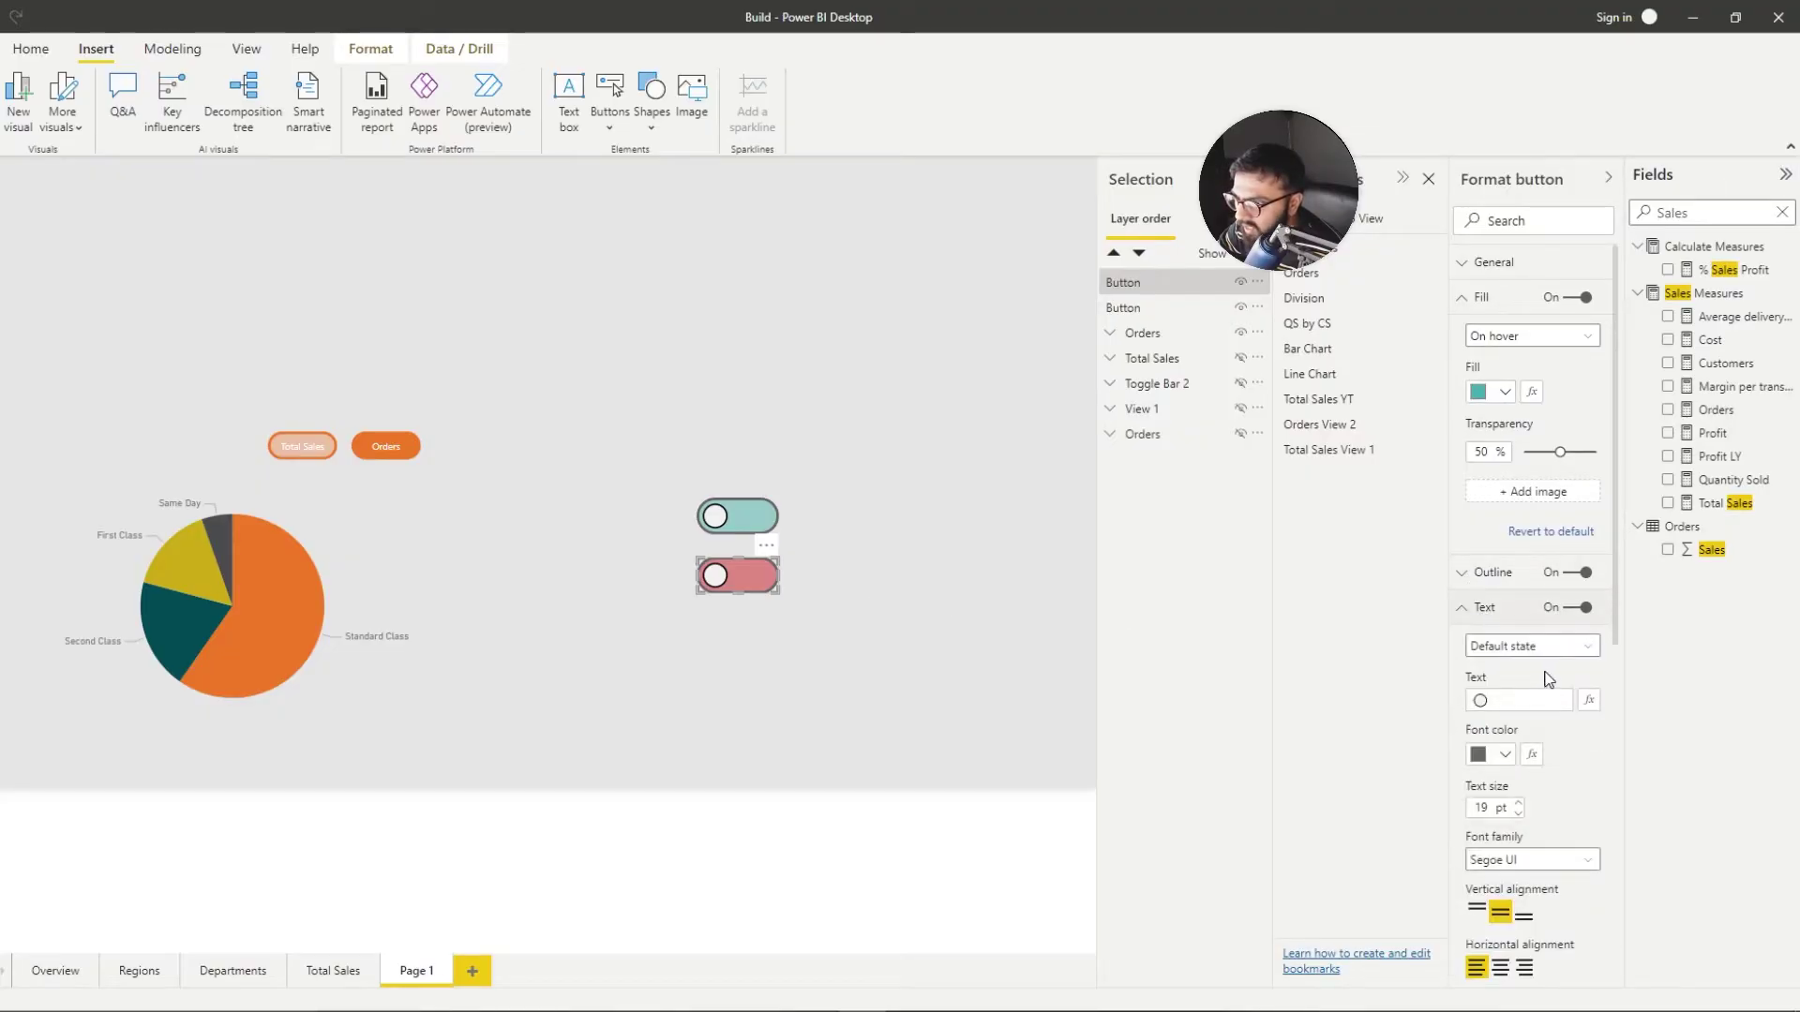
{"action": "left_click", "coordinate": [1525, 968]}
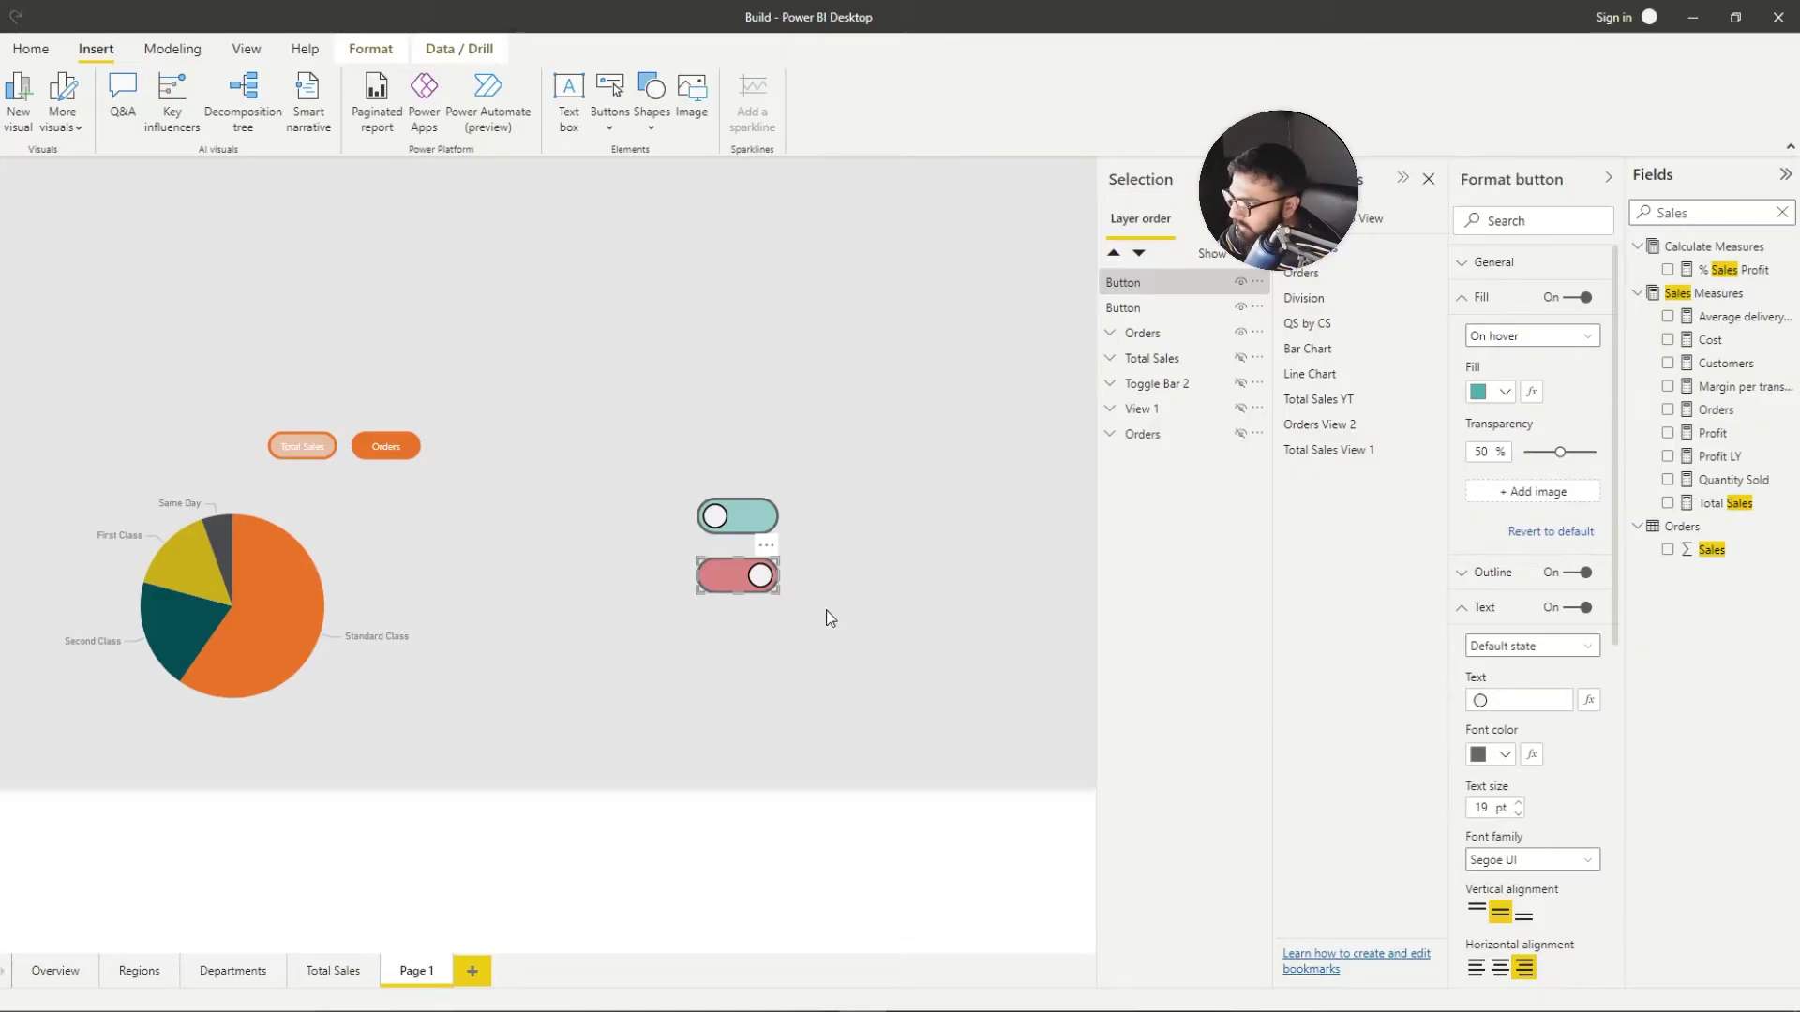
{"action": "left_click", "coordinate": [1509, 646]}
{"action": "left_click", "coordinate": [1504, 691]}
{"action": "left_click", "coordinate": [1476, 968]}
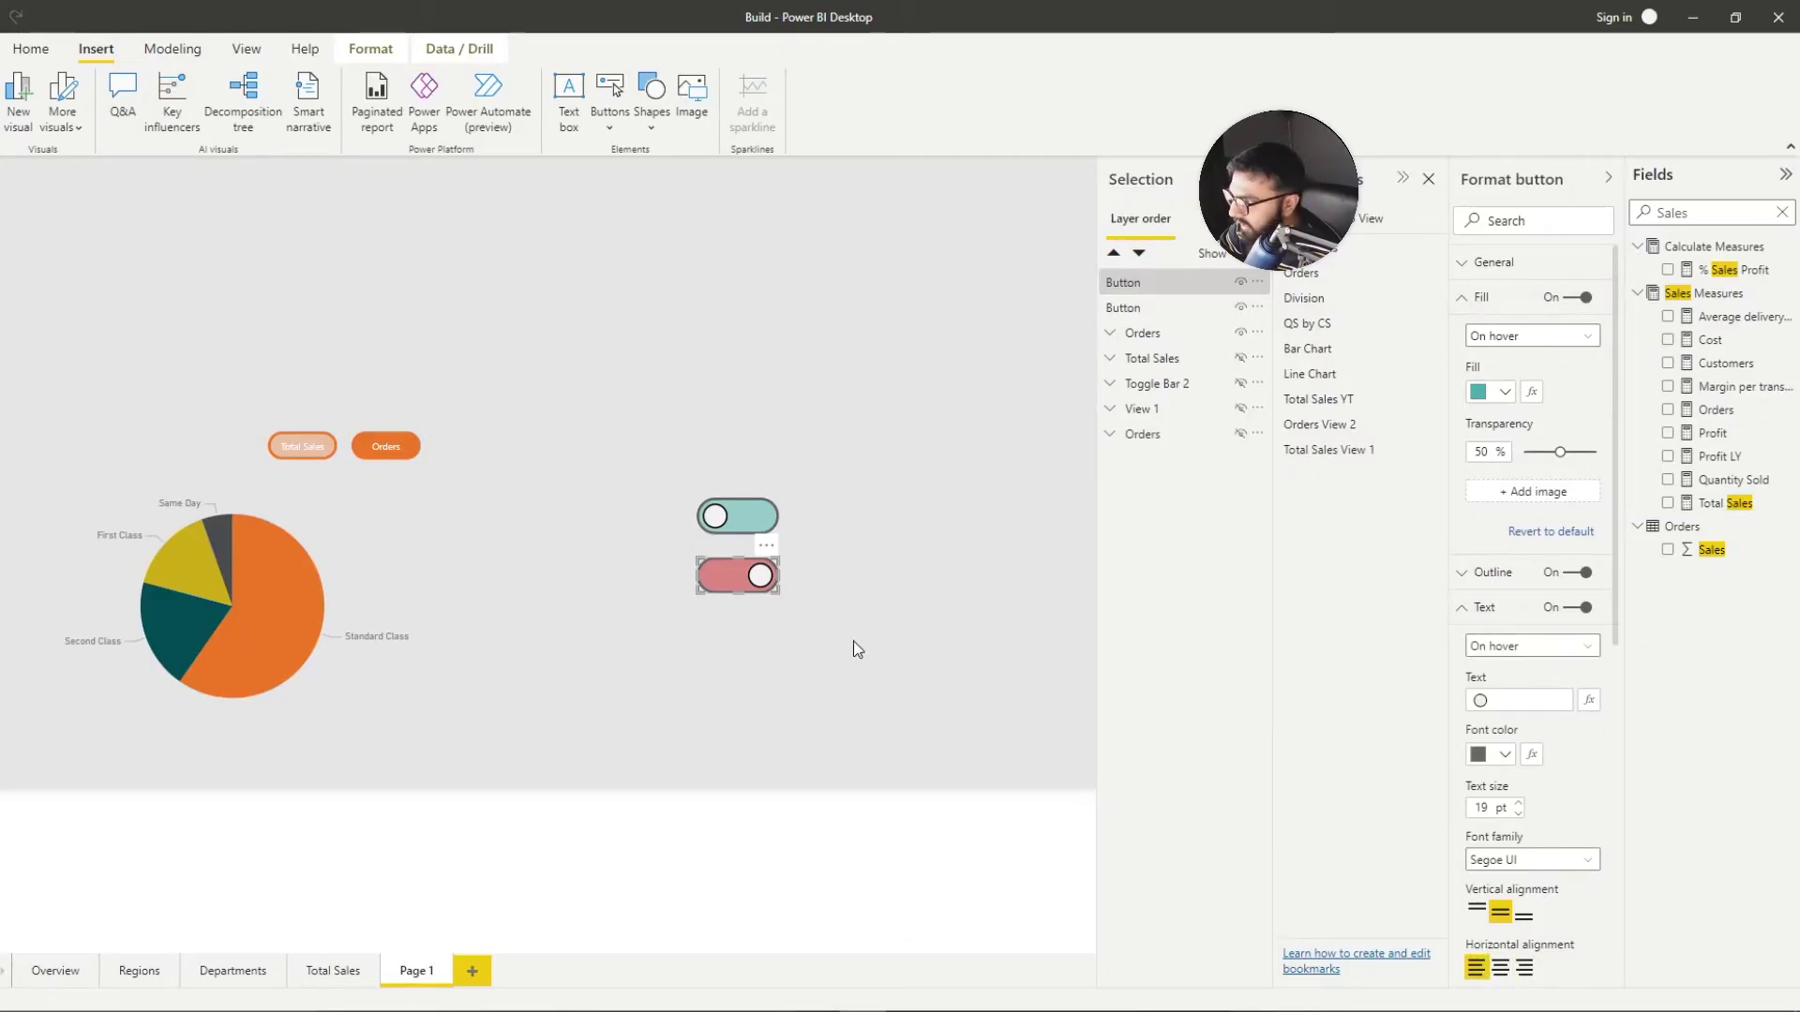
Step: Stack the red toggle exactly on top of the teal one and hide the red toggle
{"action": "left_click", "coordinate": [855, 647]}
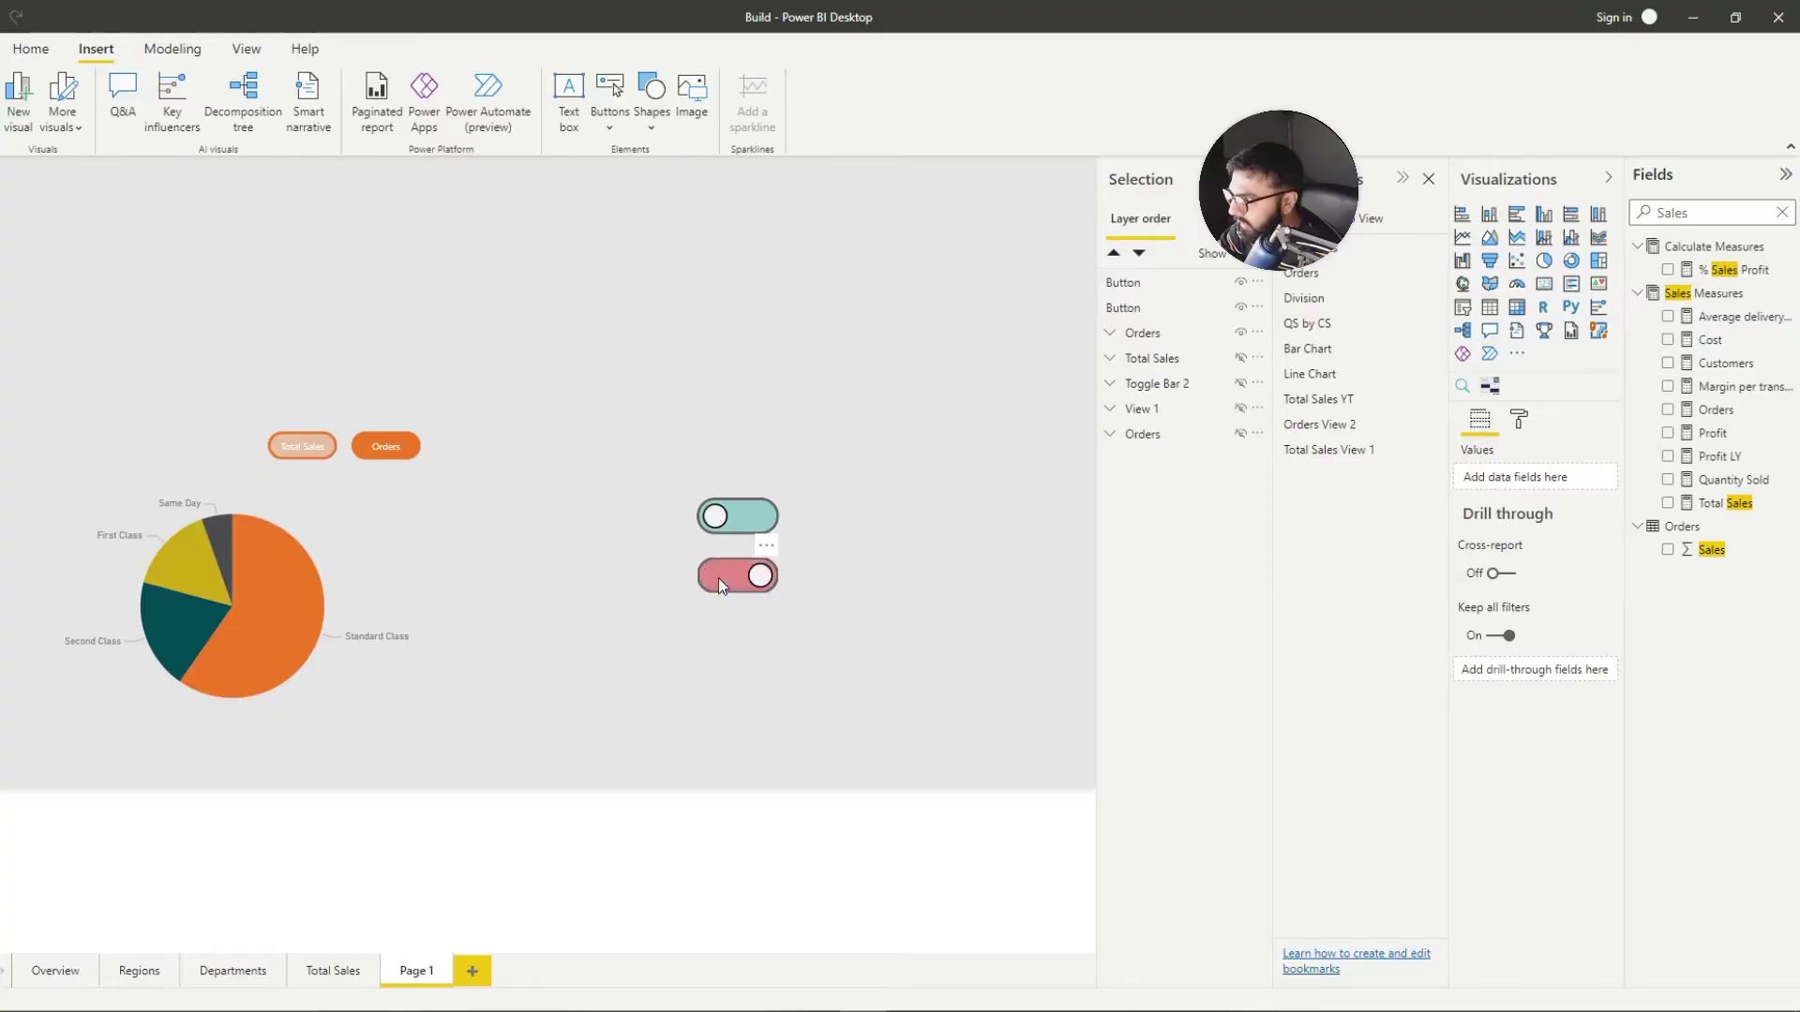
{"action": "left_click_drag", "start_coordinate": [718, 577], "coordinate": [717, 520]}
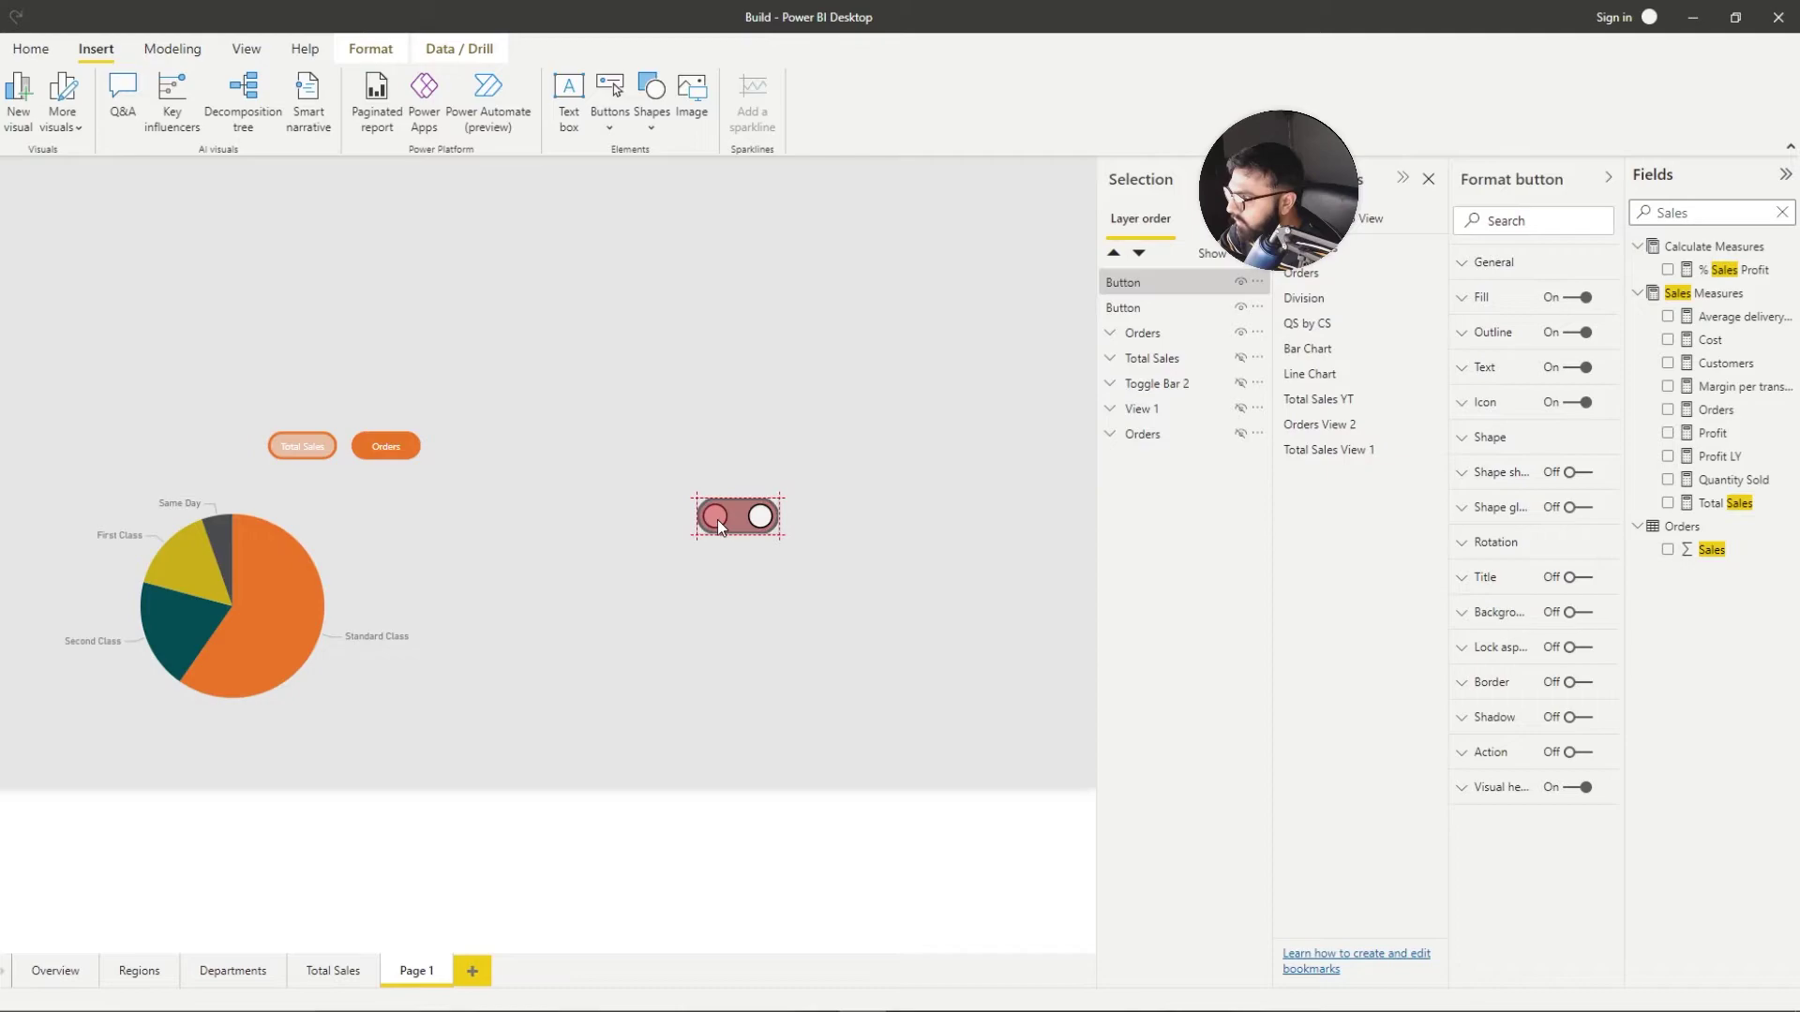
{"action": "left_click", "coordinate": [1239, 282]}
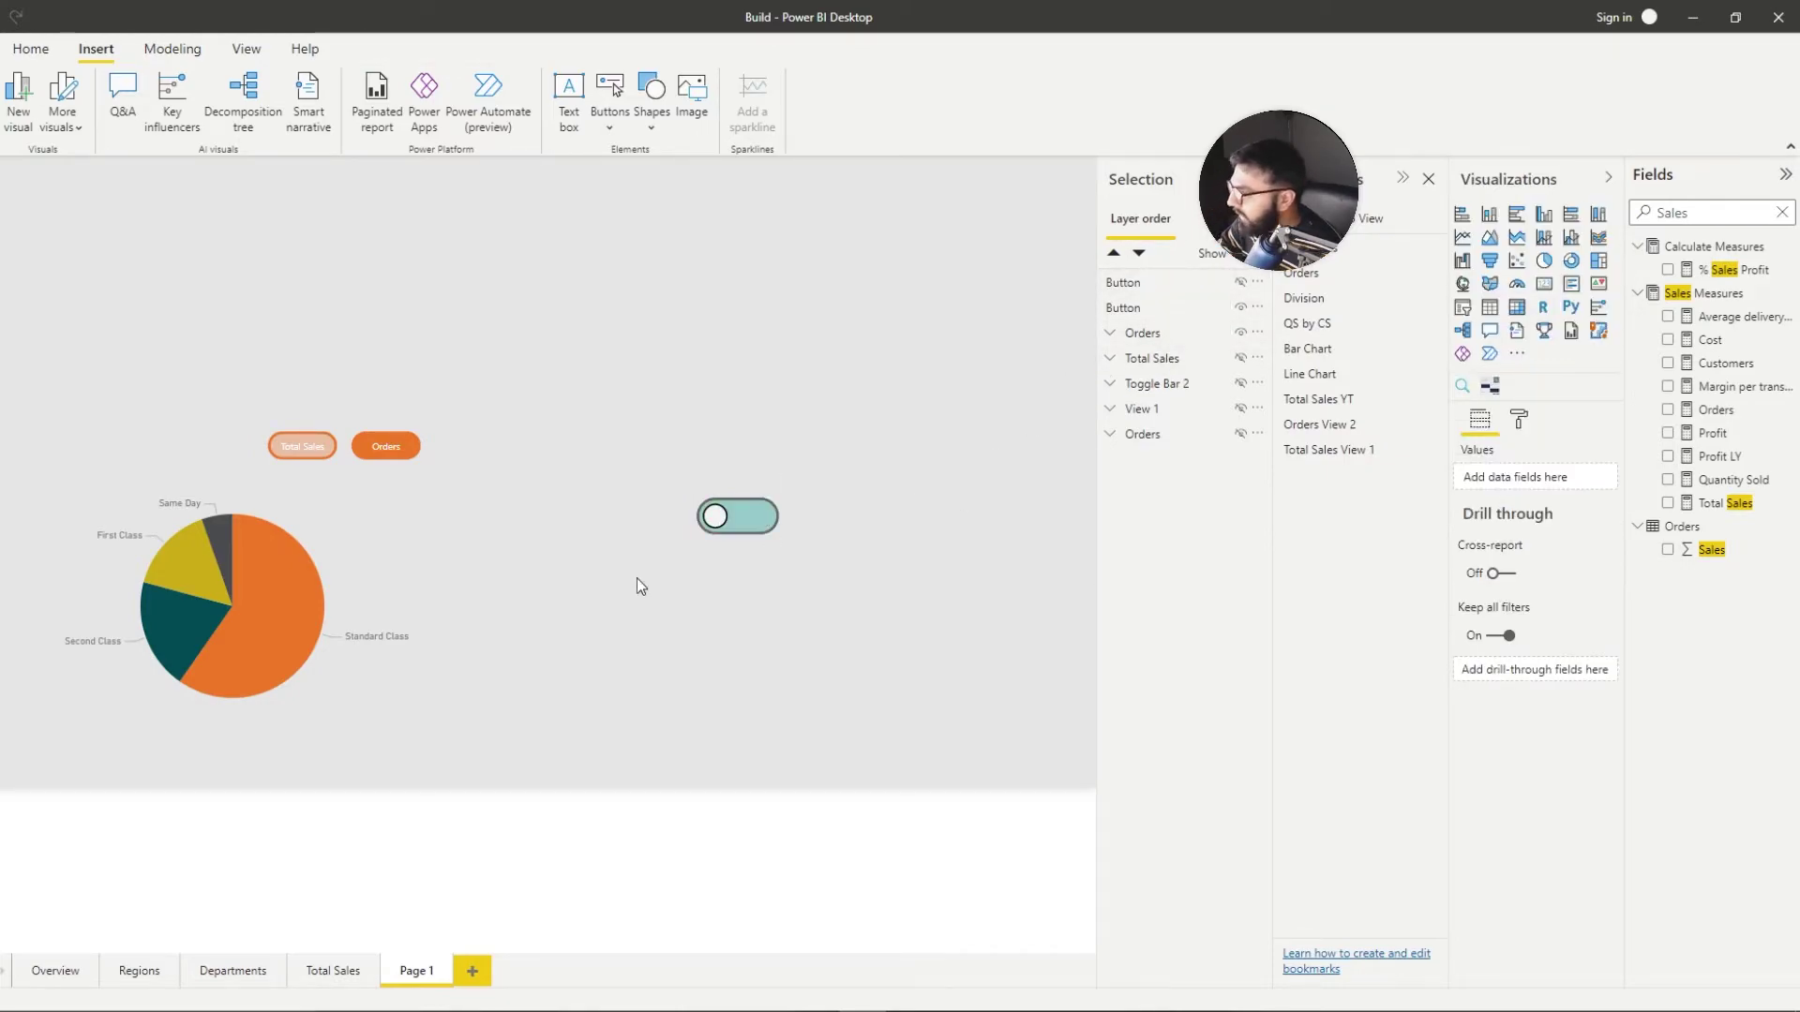
Step: Duplicate the orders pie chart and place the copy directly beneath the teal toggle
{"action": "left_click", "coordinate": [291, 660]}
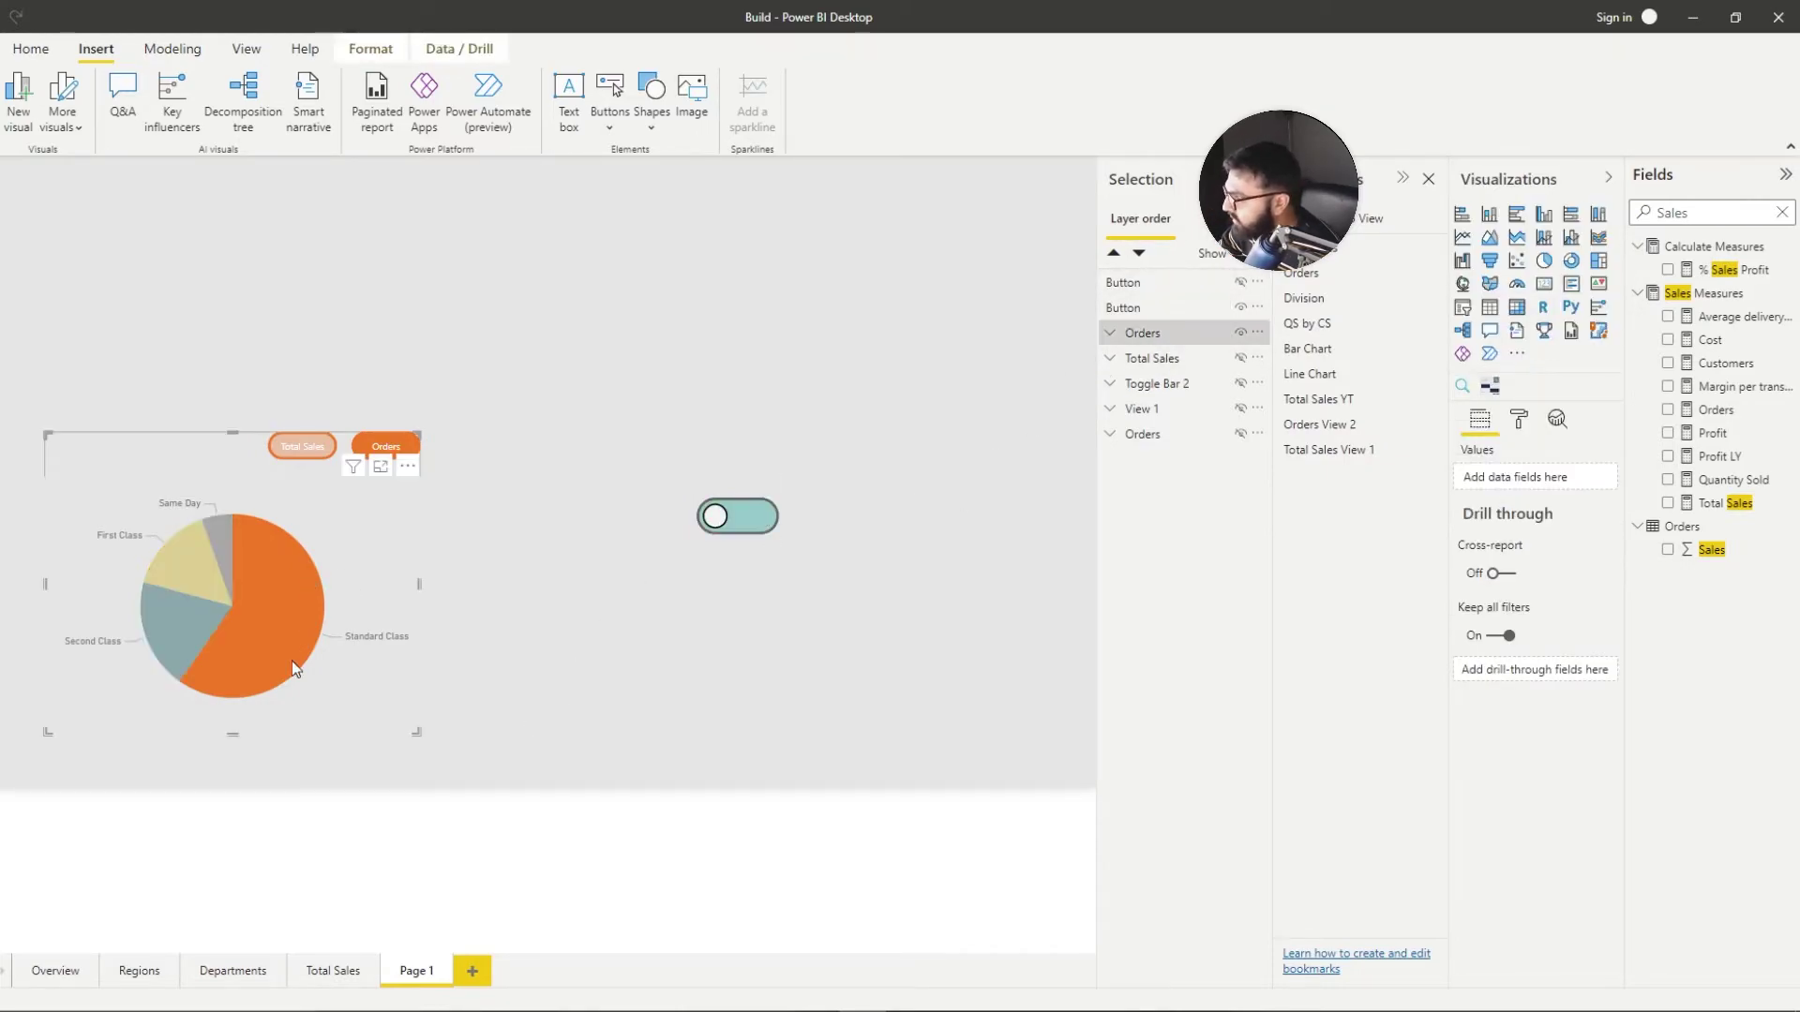
{"action": "left_click", "coordinate": [321, 579]}
{"action": "key", "text": "ctrl+c"}
{"action": "key", "text": "ctrl+v"}
{"action": "left_click_drag", "start_coordinate": [161, 345], "coordinate": [718, 656]}
Step: Group the copied pie chart with the teal toggle and name the group "Toggle button 1"
{"action": "left_click_drag", "start_coordinate": [1026, 412], "coordinate": [466, 898]}
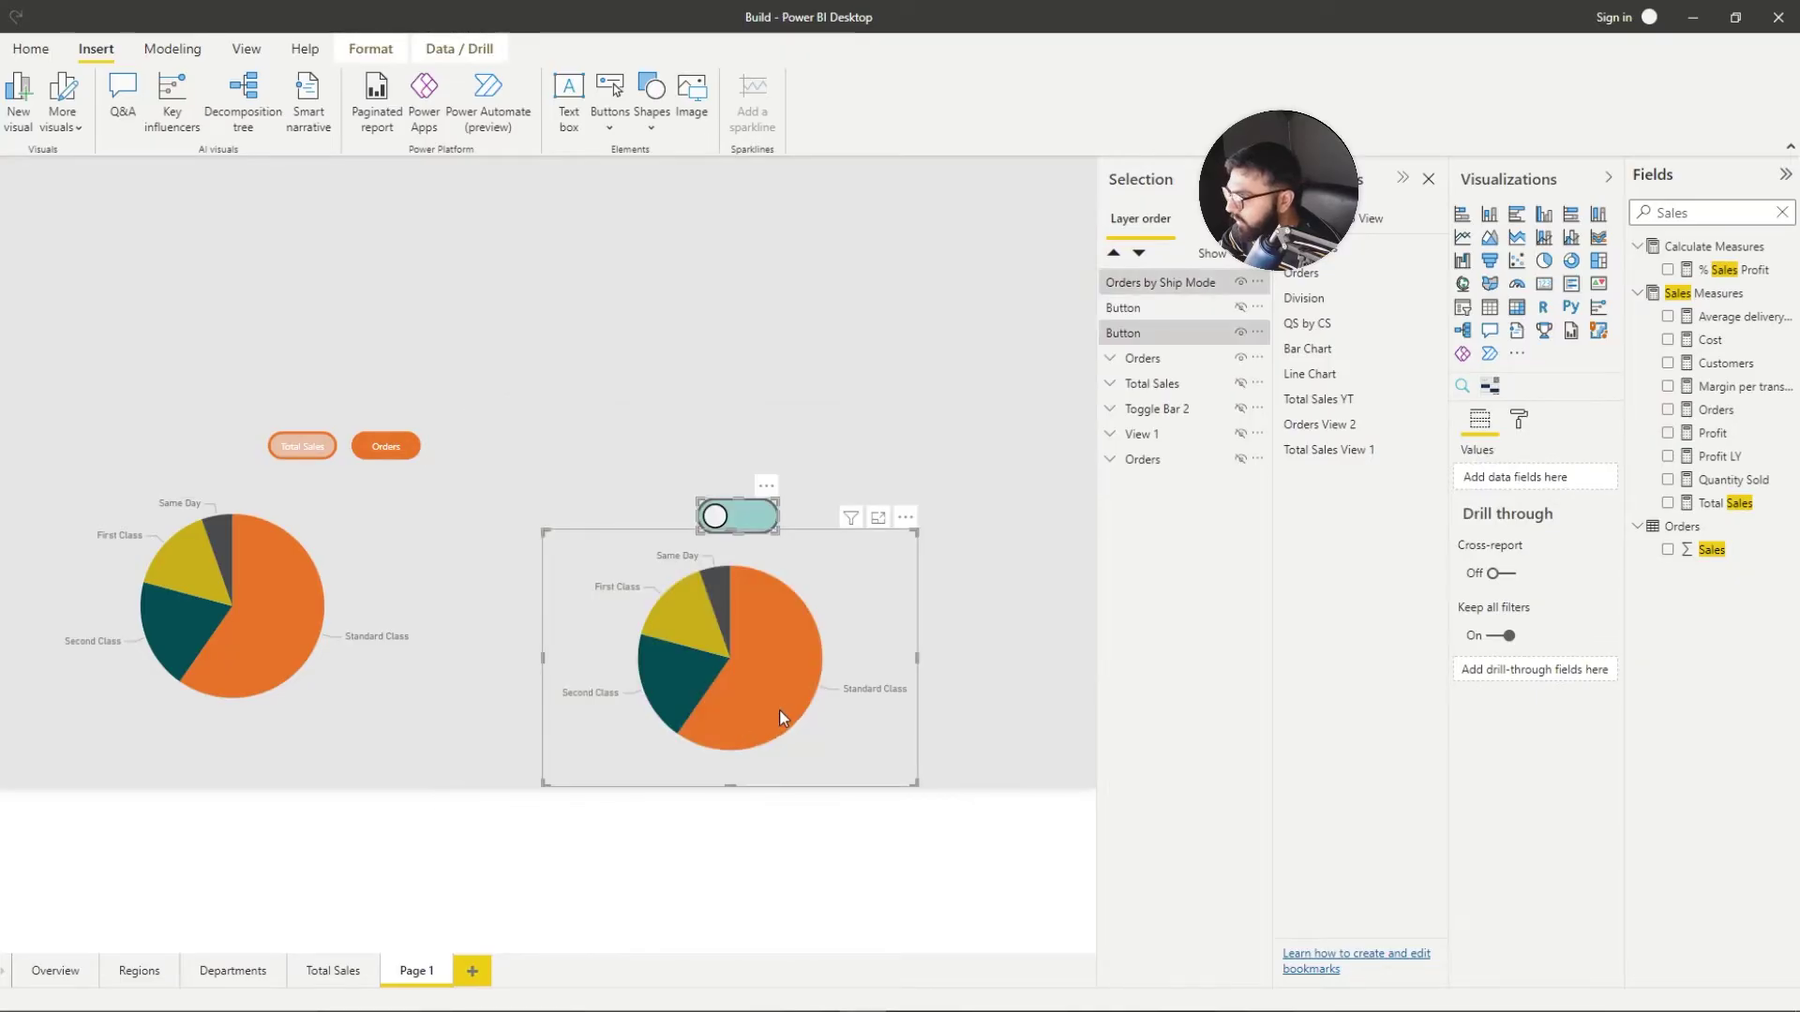
{"action": "right_click", "coordinate": [1166, 283]}
{"action": "mouse_move", "coordinate": [1209, 291]}
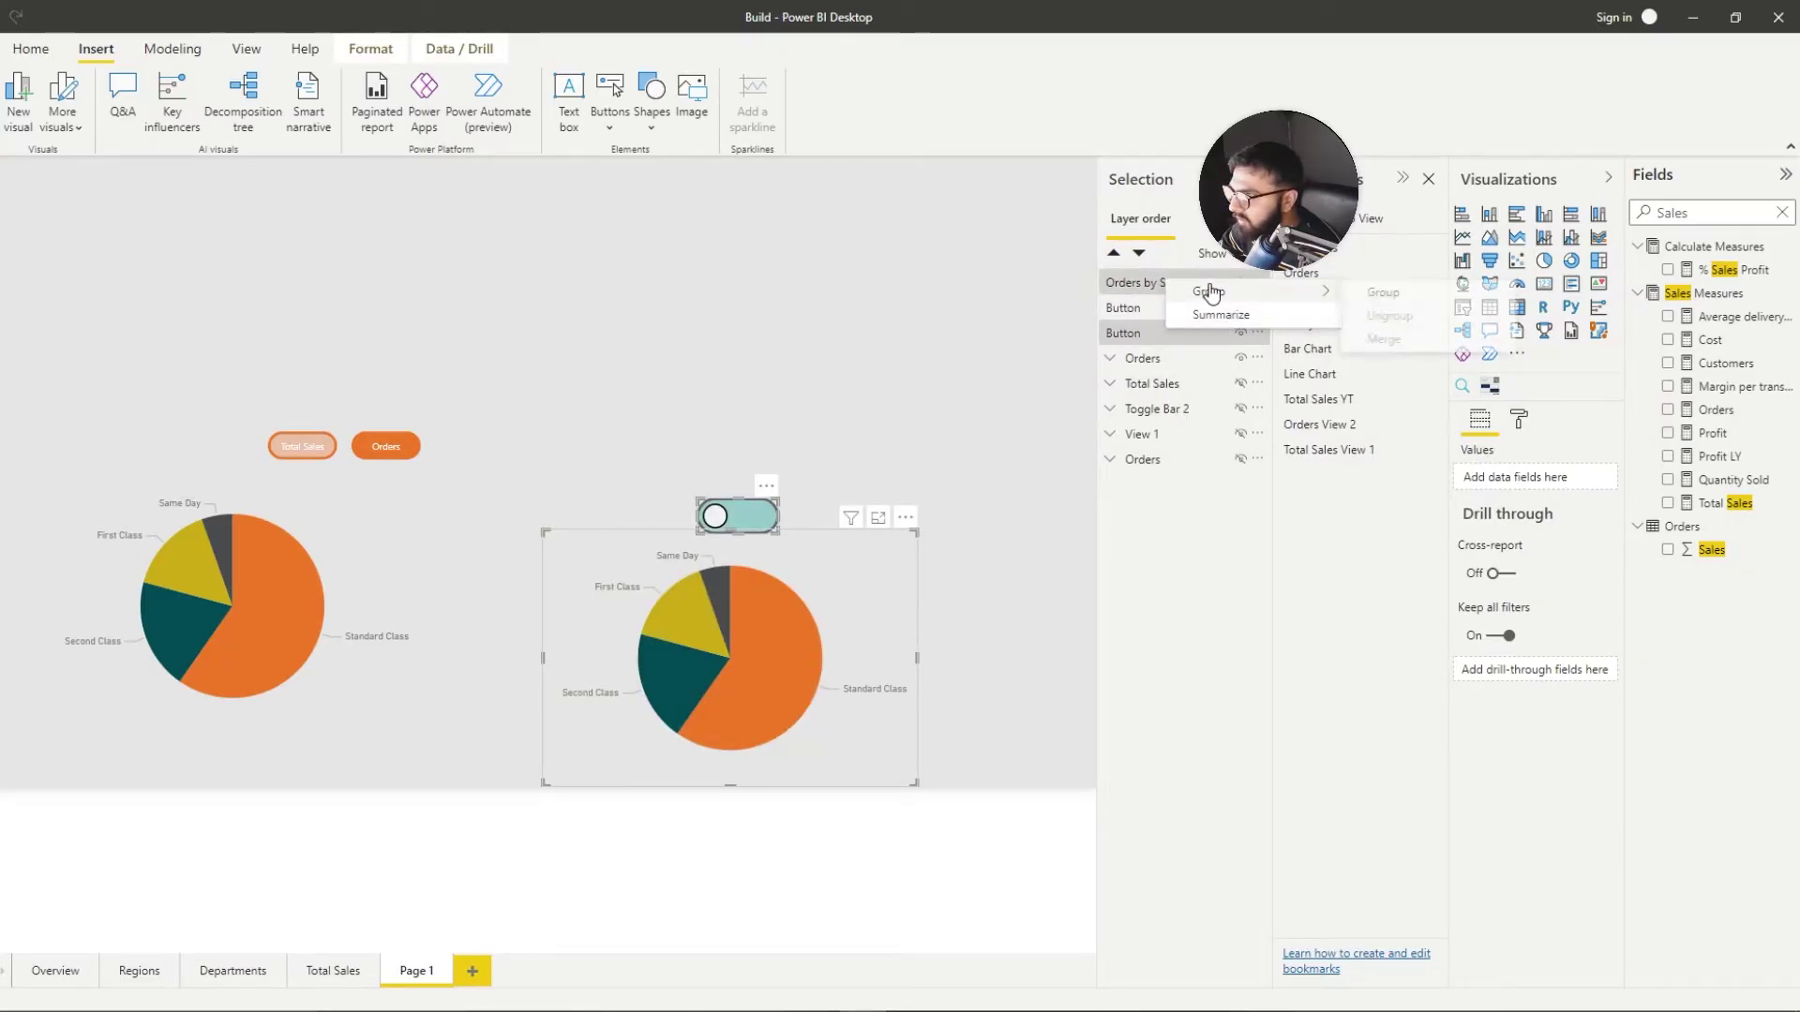
{"action": "left_click", "coordinate": [1384, 292]}
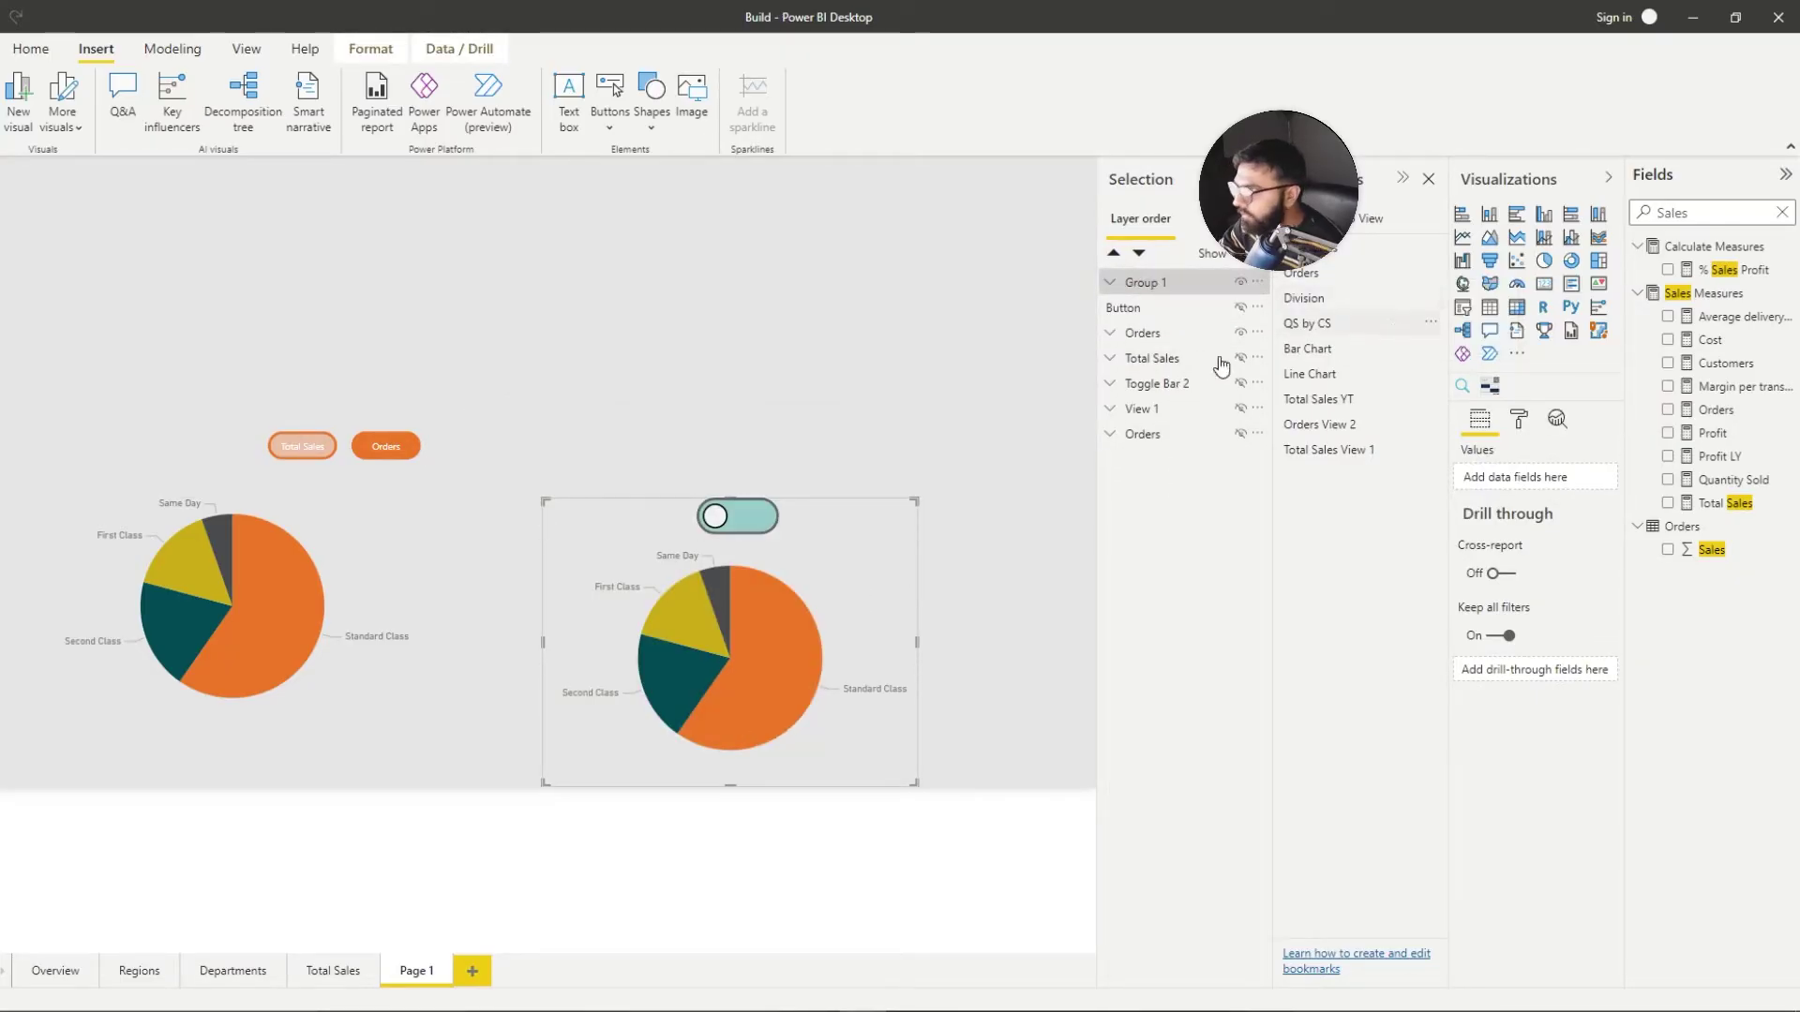
{"action": "double_click", "coordinate": [1144, 283]}
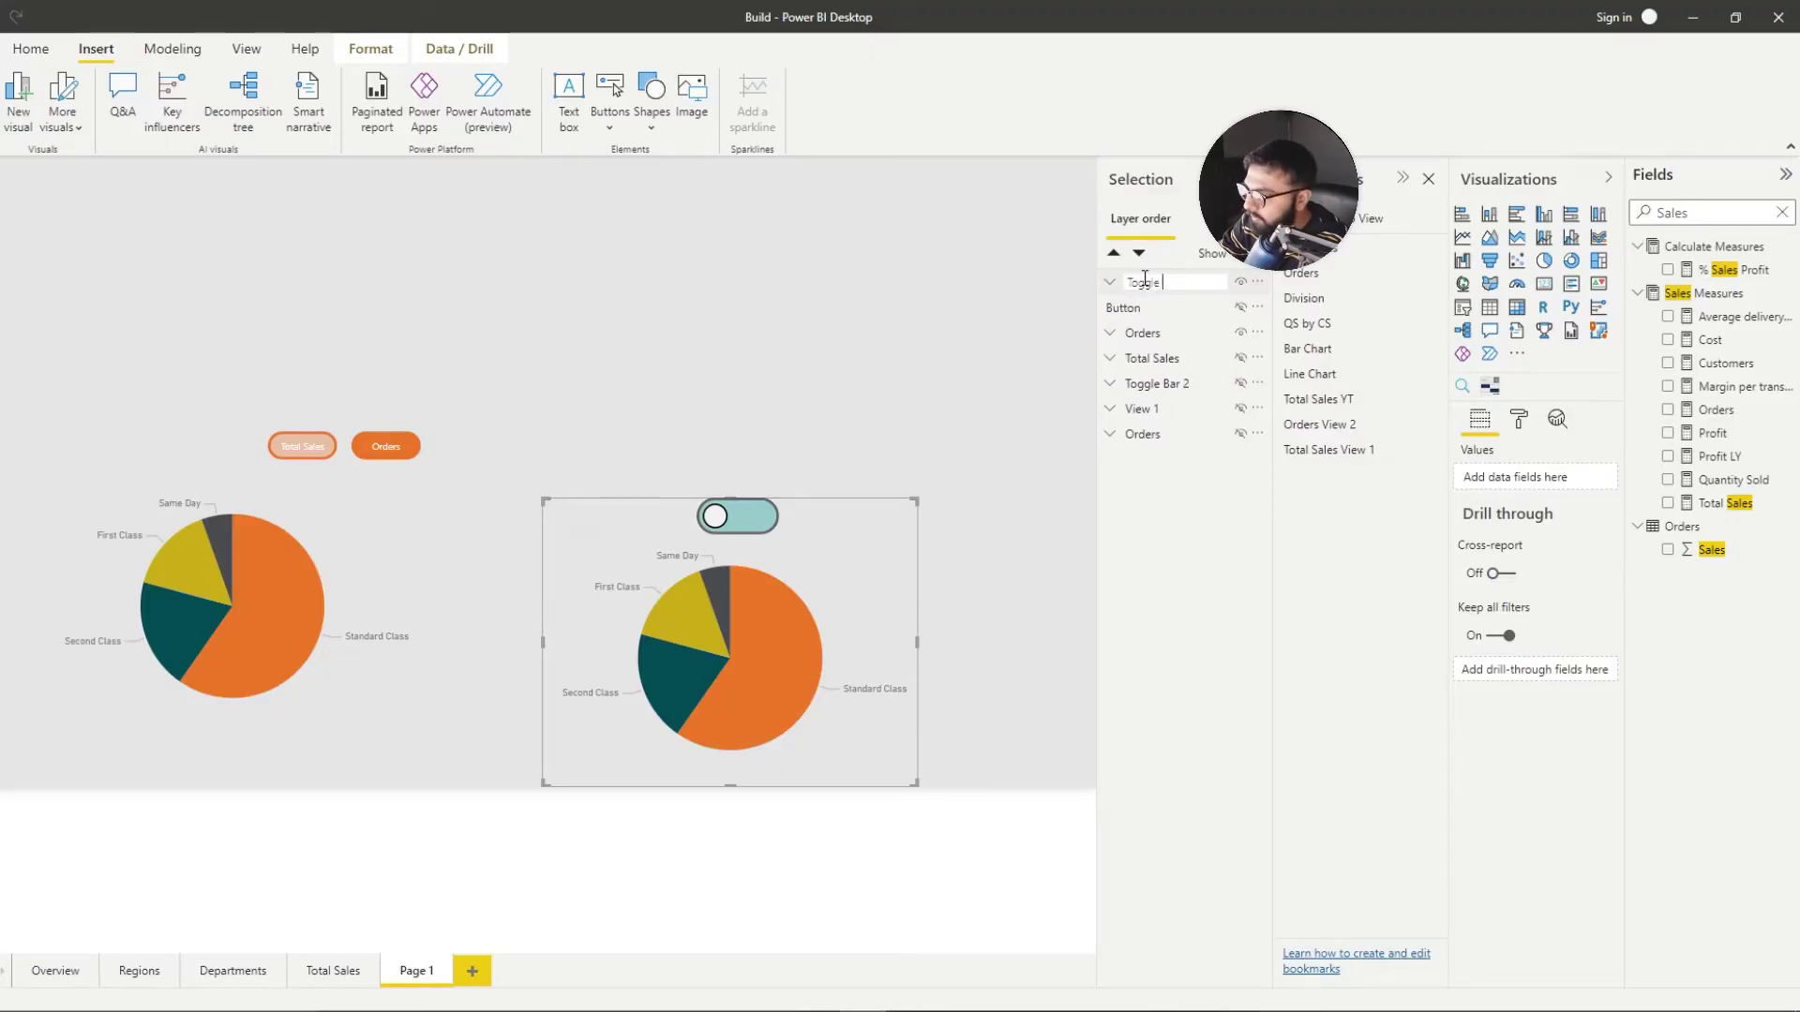
{"action": "type", "text": "Toggle button 1"}
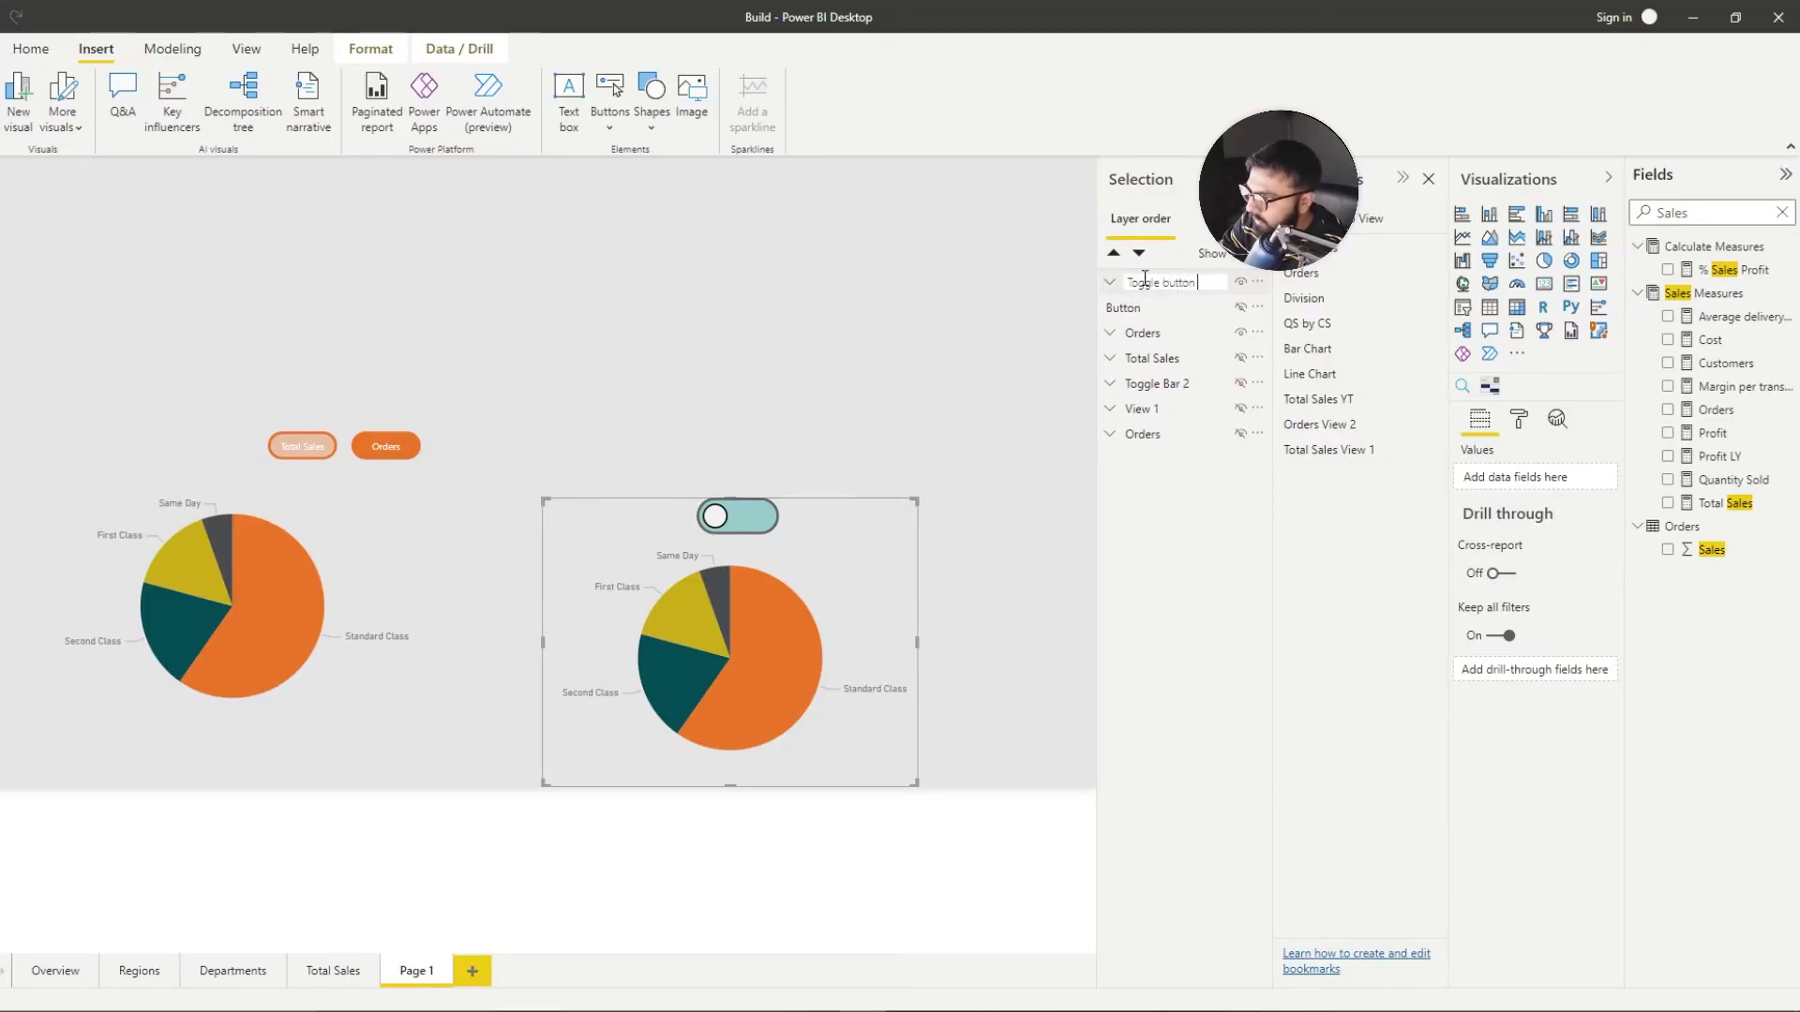
{"action": "key", "text": "Return"}
{"action": "left_click", "coordinate": [1045, 353]}
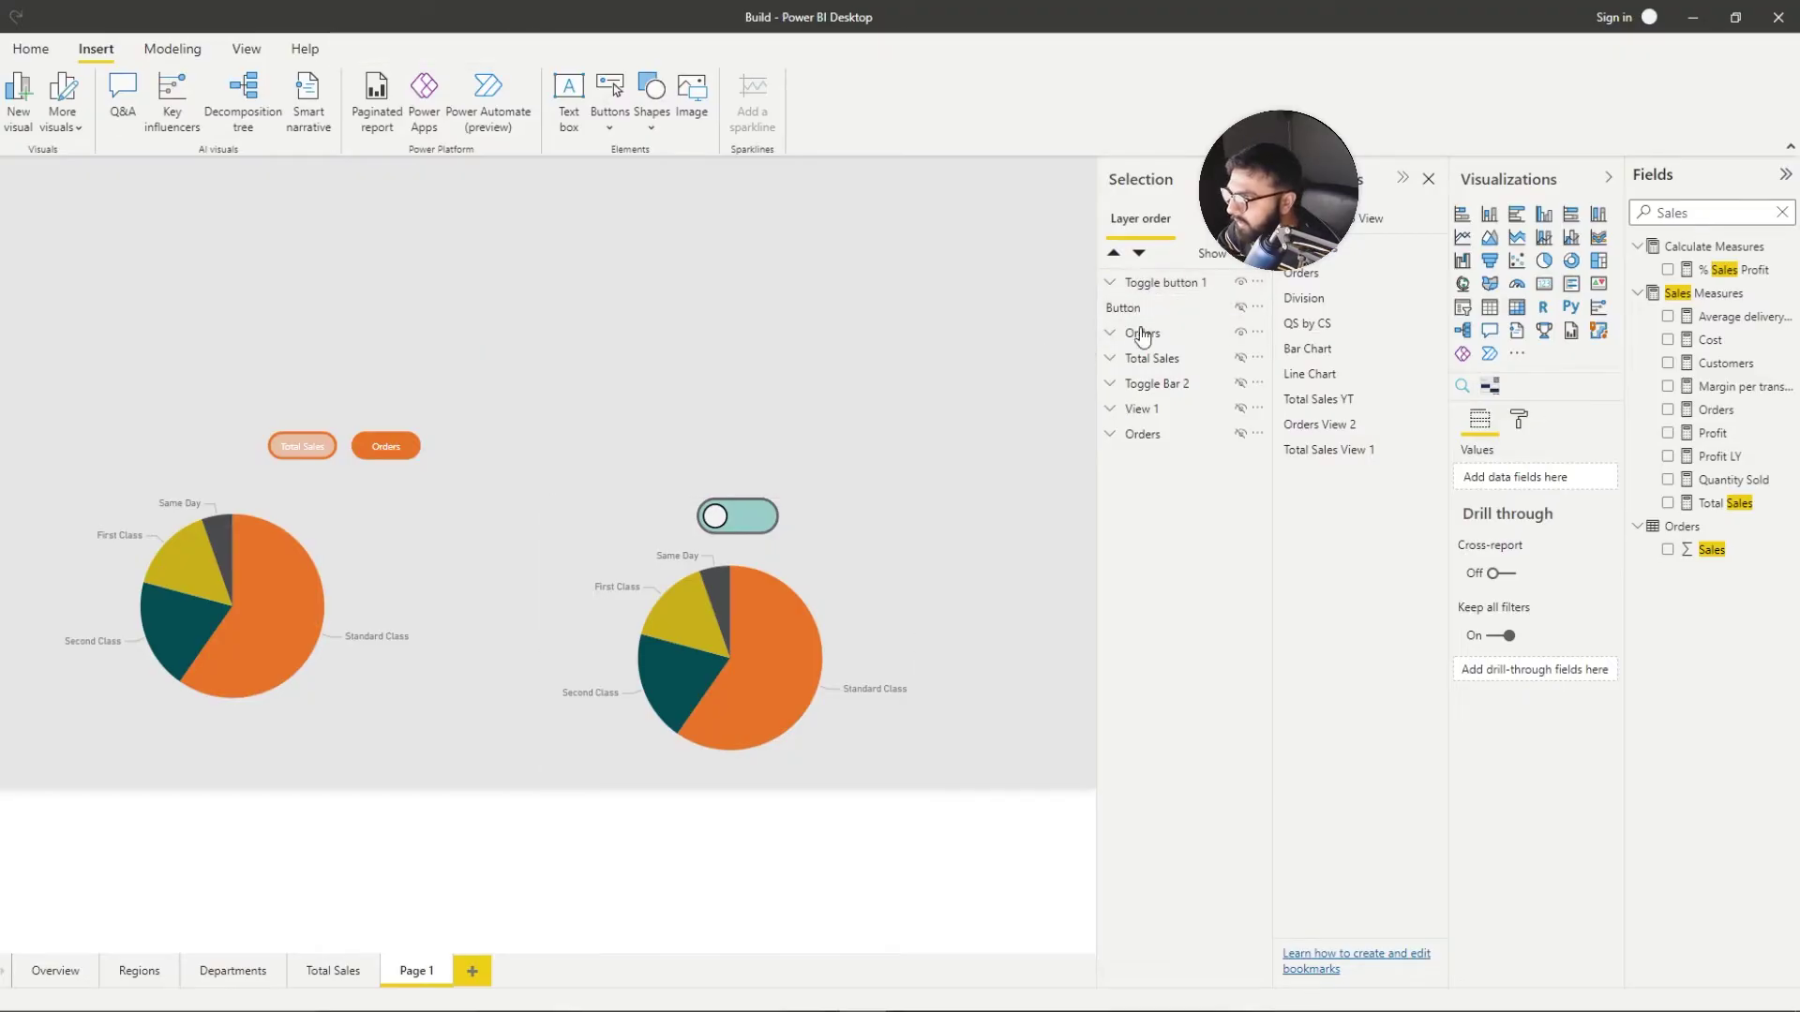
Step: Hide the Toggle button 1 group and show the red toggle button
{"action": "left_click", "coordinate": [1240, 283]}
{"action": "left_click", "coordinate": [1240, 307]}
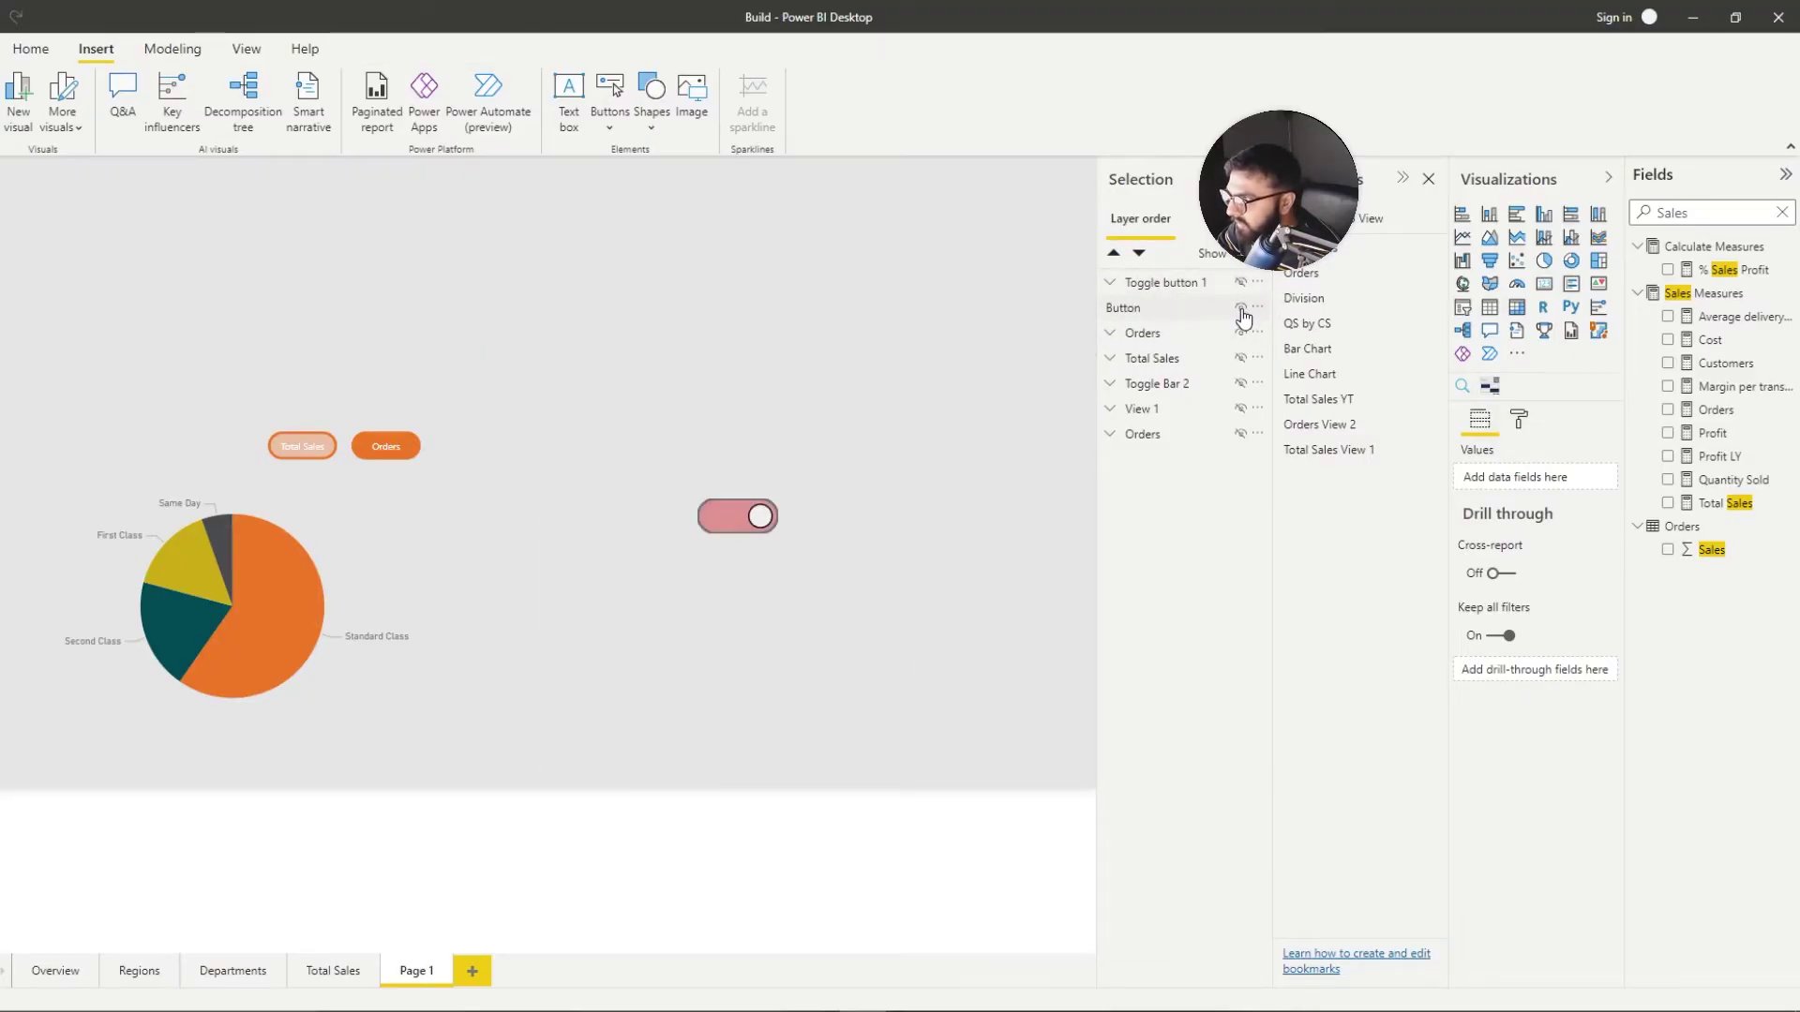
Step: Switch to the Total Sales view, duplicate its stacked column chart and place the copy beneath the red toggle
{"action": "left_click", "coordinate": [294, 448], "text": "ctrl"}
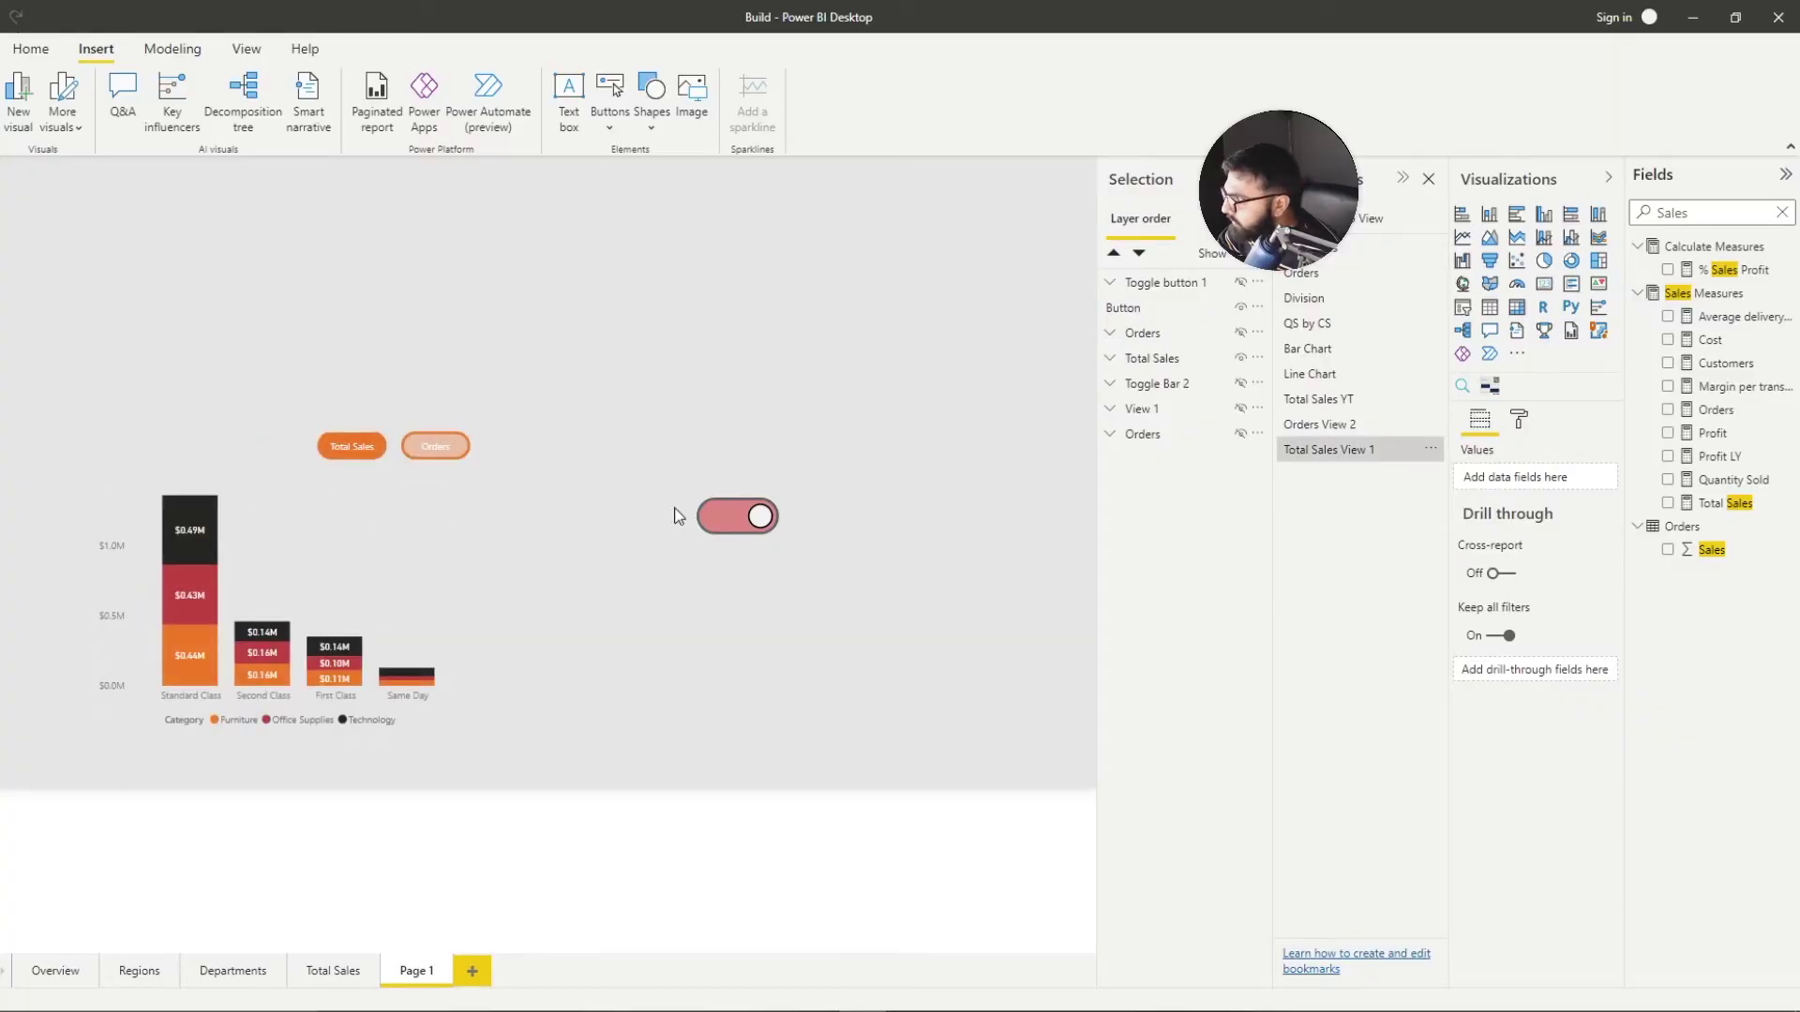
{"action": "left_click", "coordinate": [347, 560]}
{"action": "left_click", "coordinate": [346, 554]}
{"action": "key", "text": "ctrl+c"}
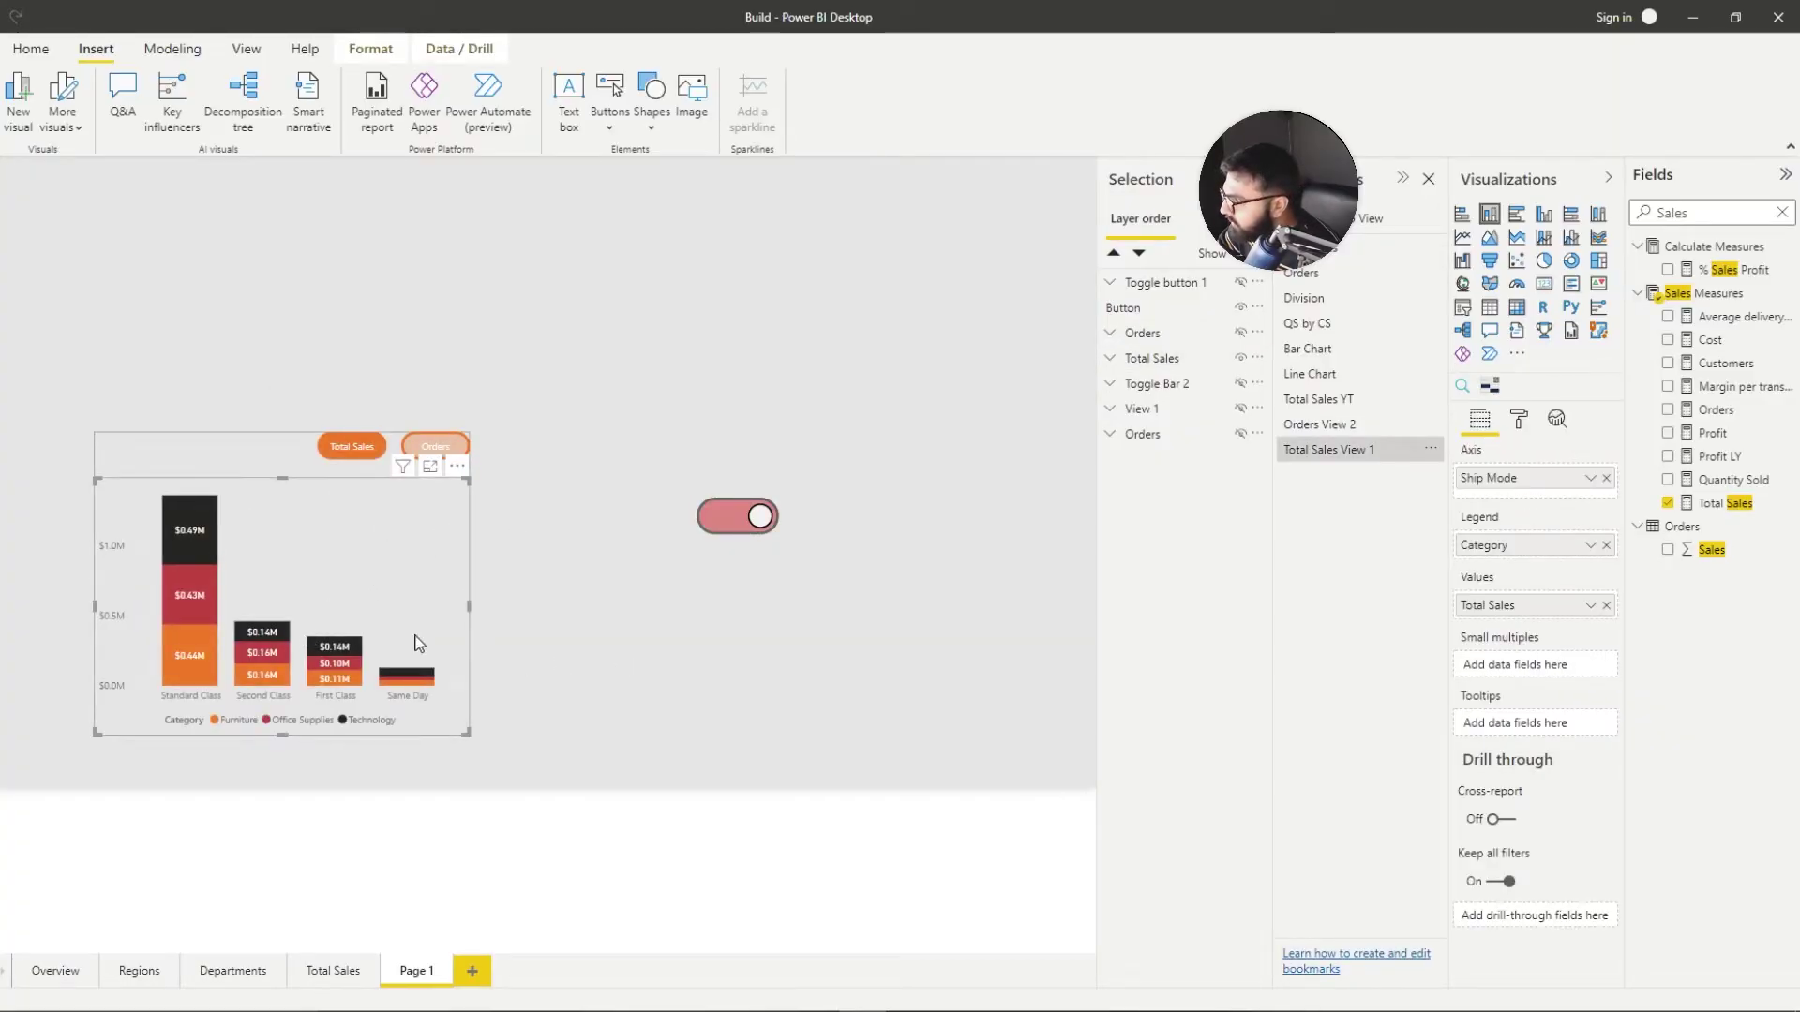
{"action": "key", "text": "ctrl+v"}
{"action": "left_click_drag", "start_coordinate": [251, 360], "coordinate": [719, 654]}
Step: Group the copied stacked column chart with the red toggle and name the group "Toggle Button 2"
{"action": "left_click_drag", "start_coordinate": [994, 425], "coordinate": [469, 844]}
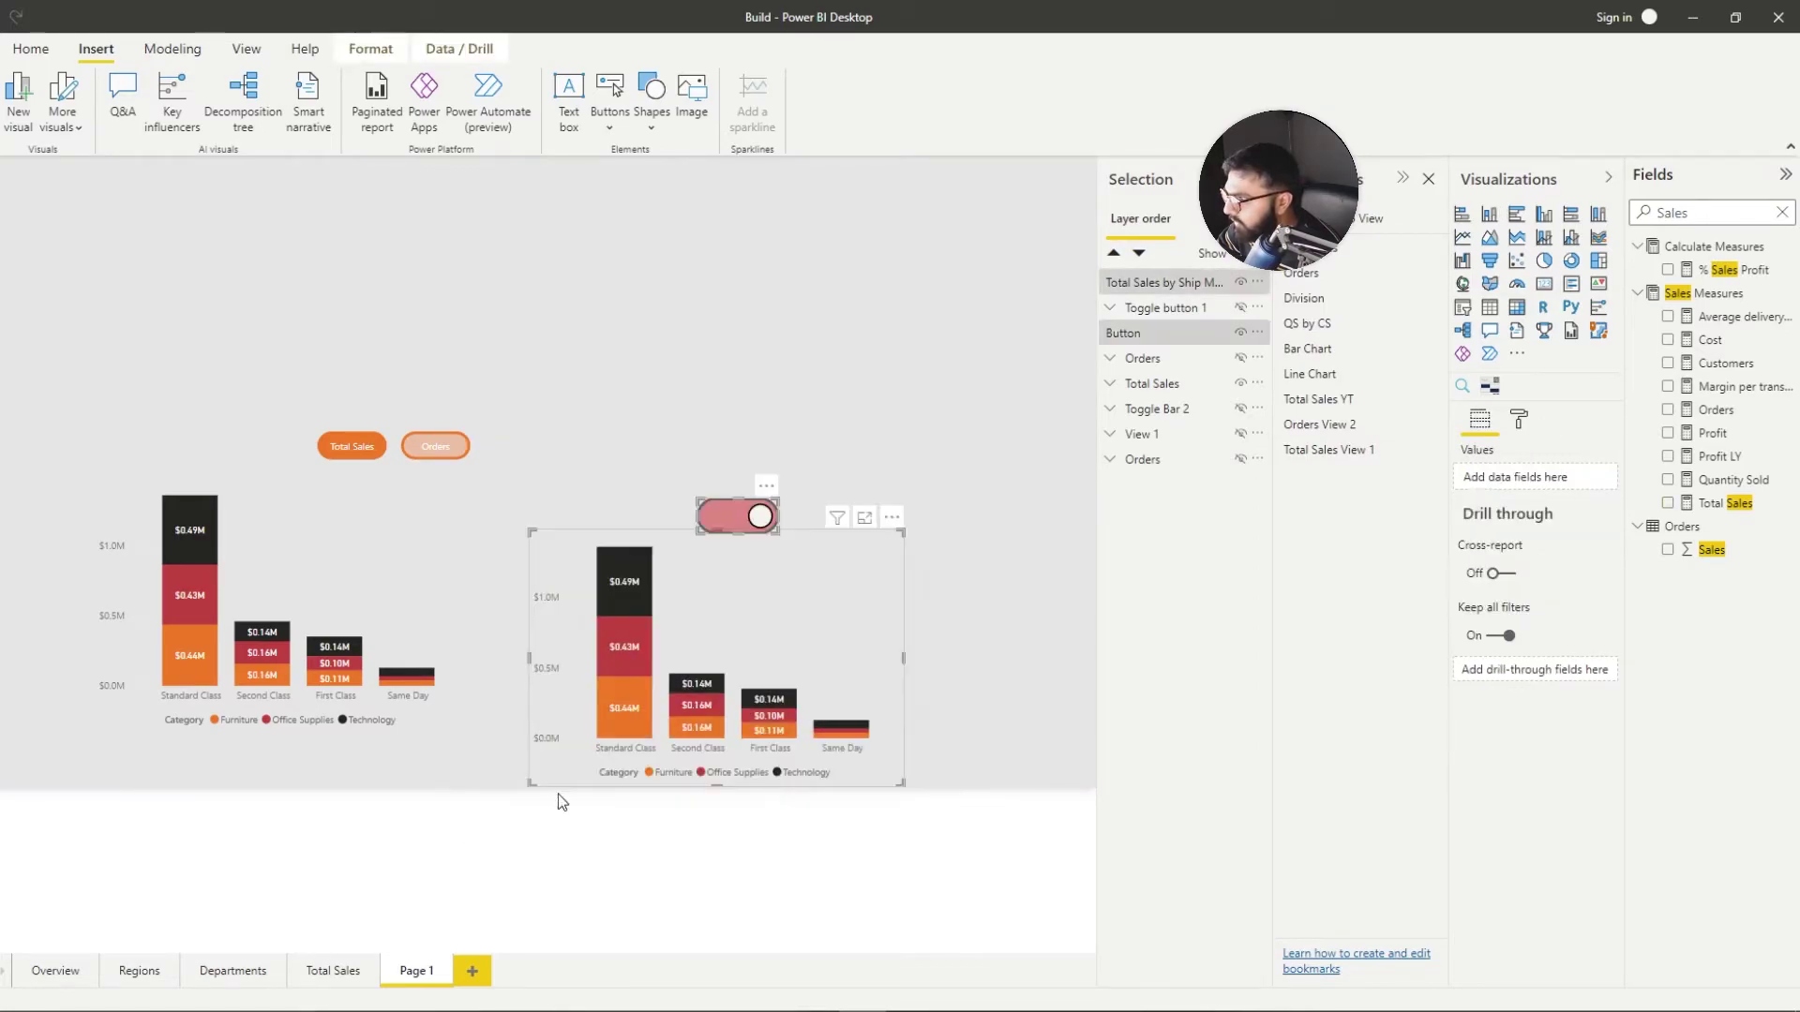
{"action": "right_click", "coordinate": [1178, 282]}
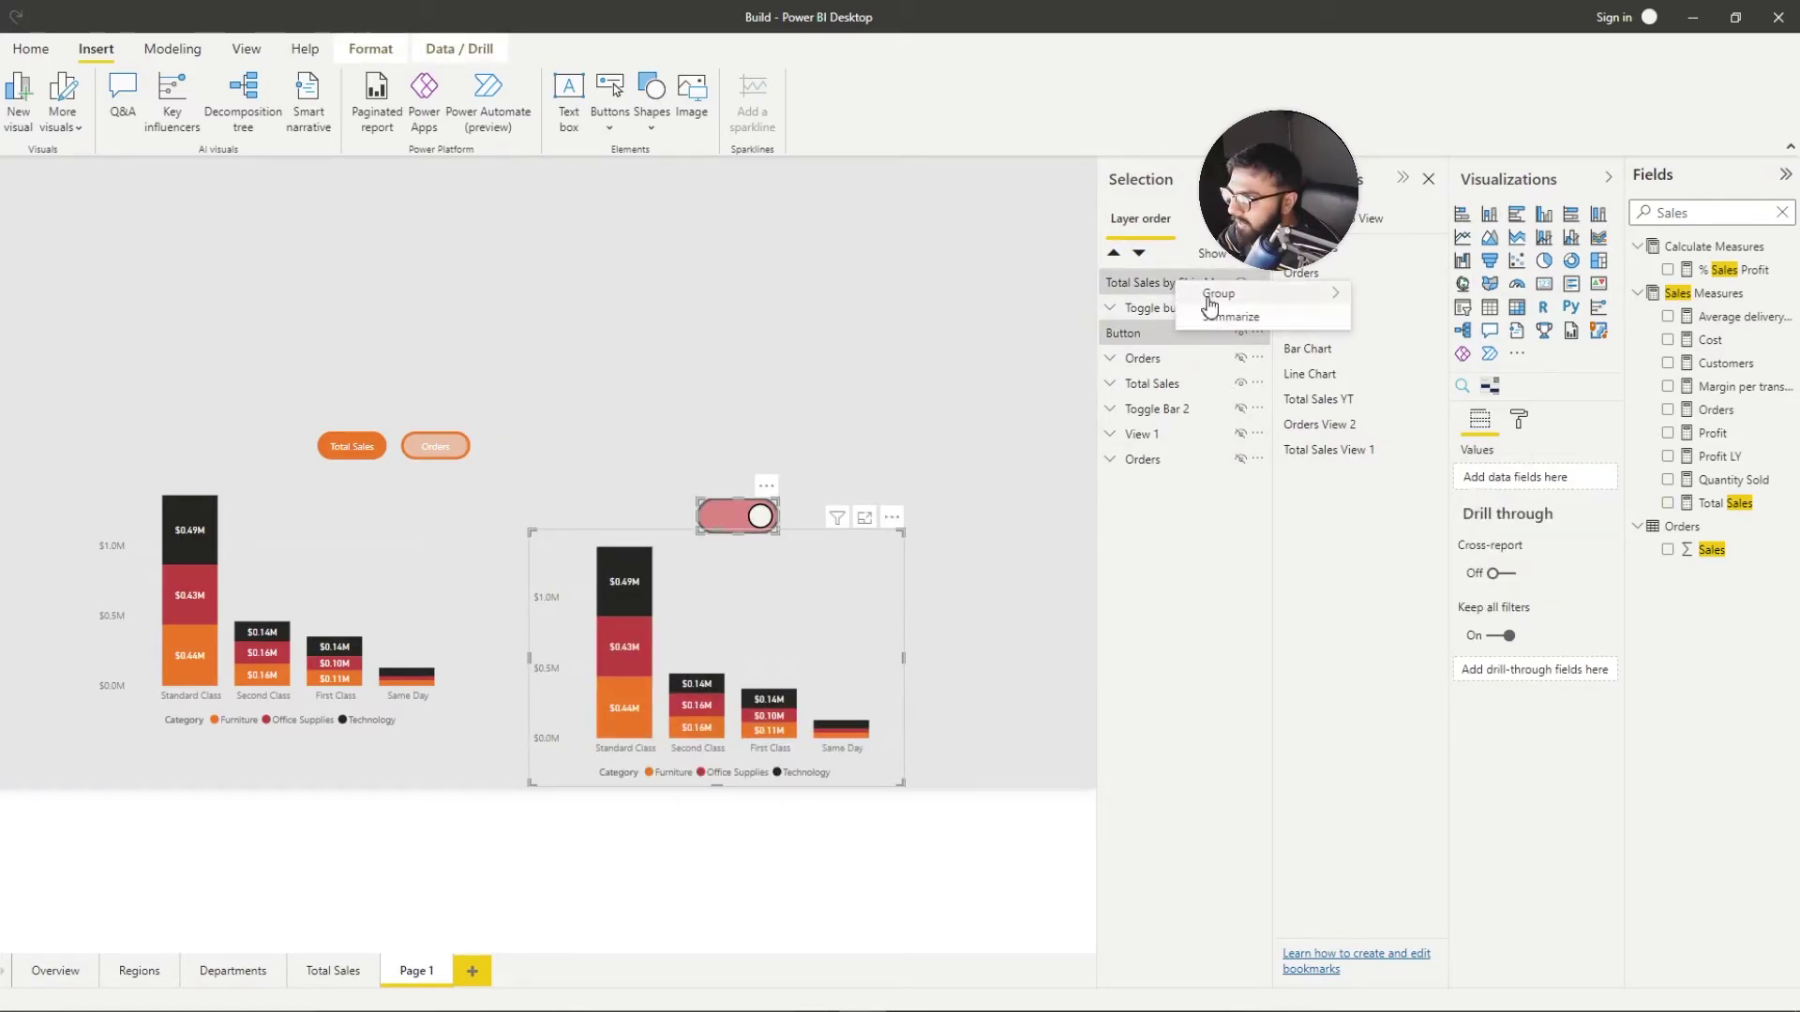
{"action": "mouse_move", "coordinate": [1322, 292]}
{"action": "left_click", "coordinate": [1392, 294]}
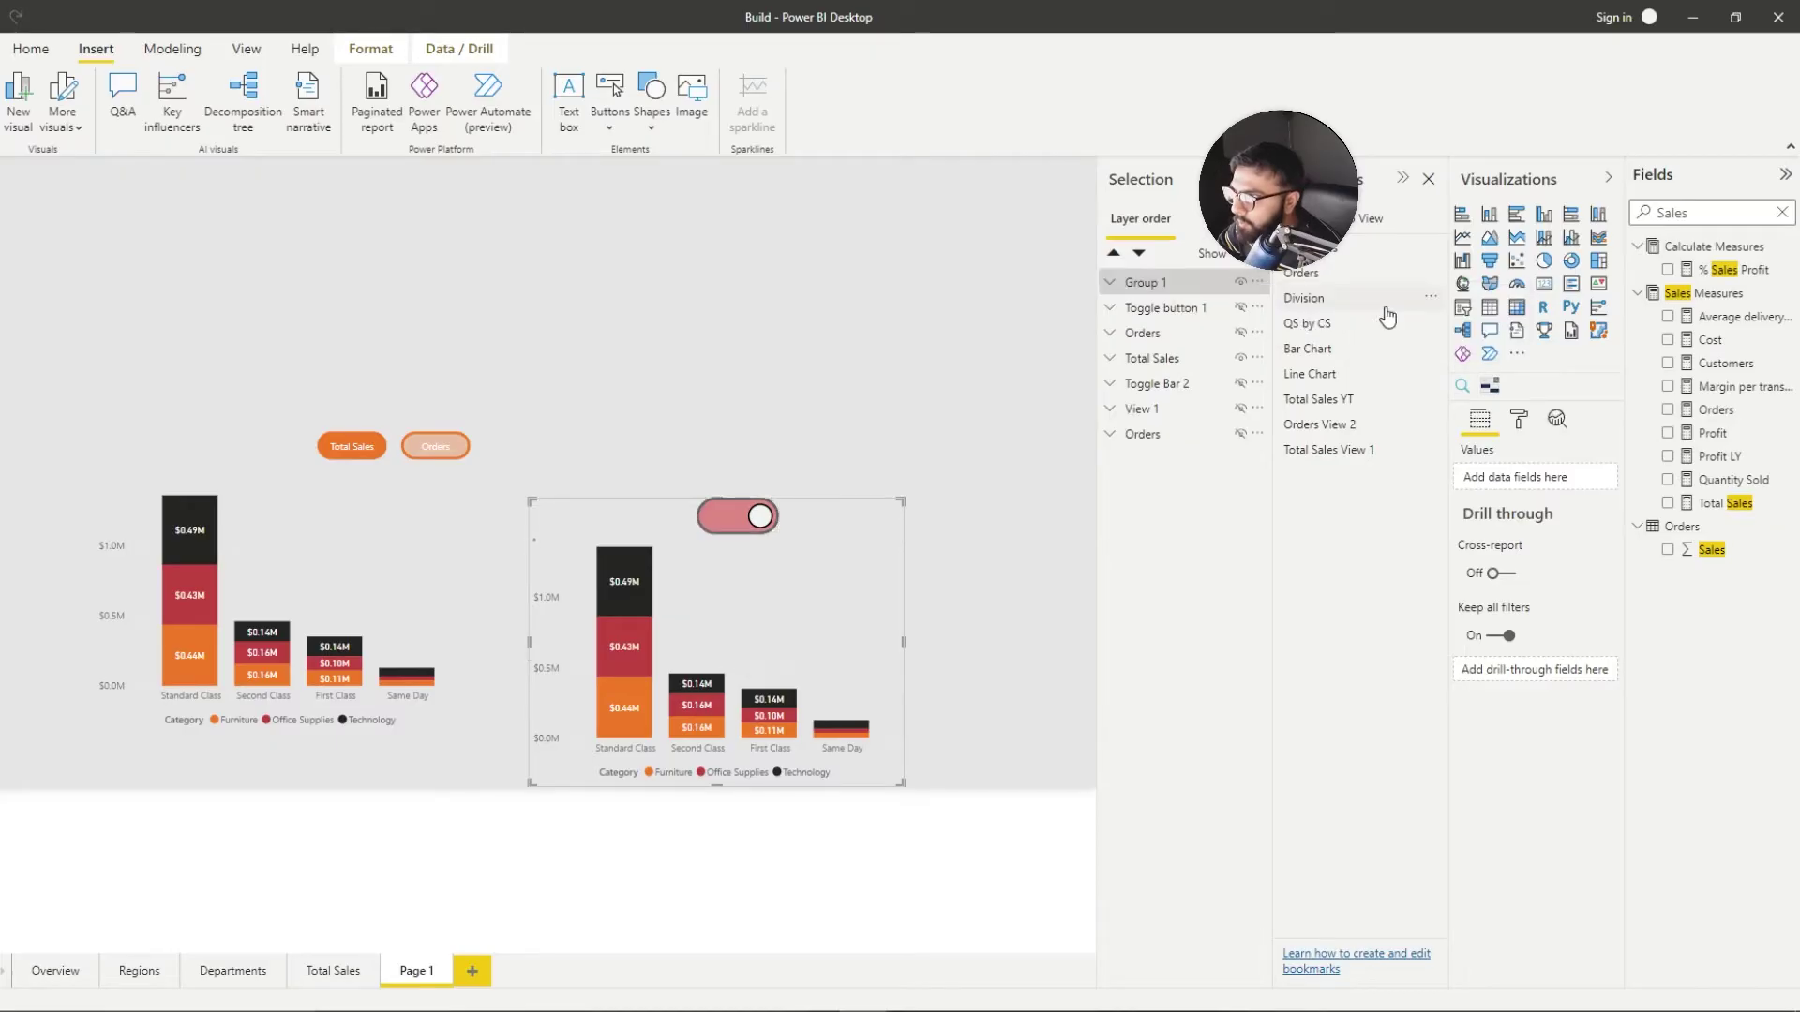
{"action": "double_click", "coordinate": [1166, 283]}
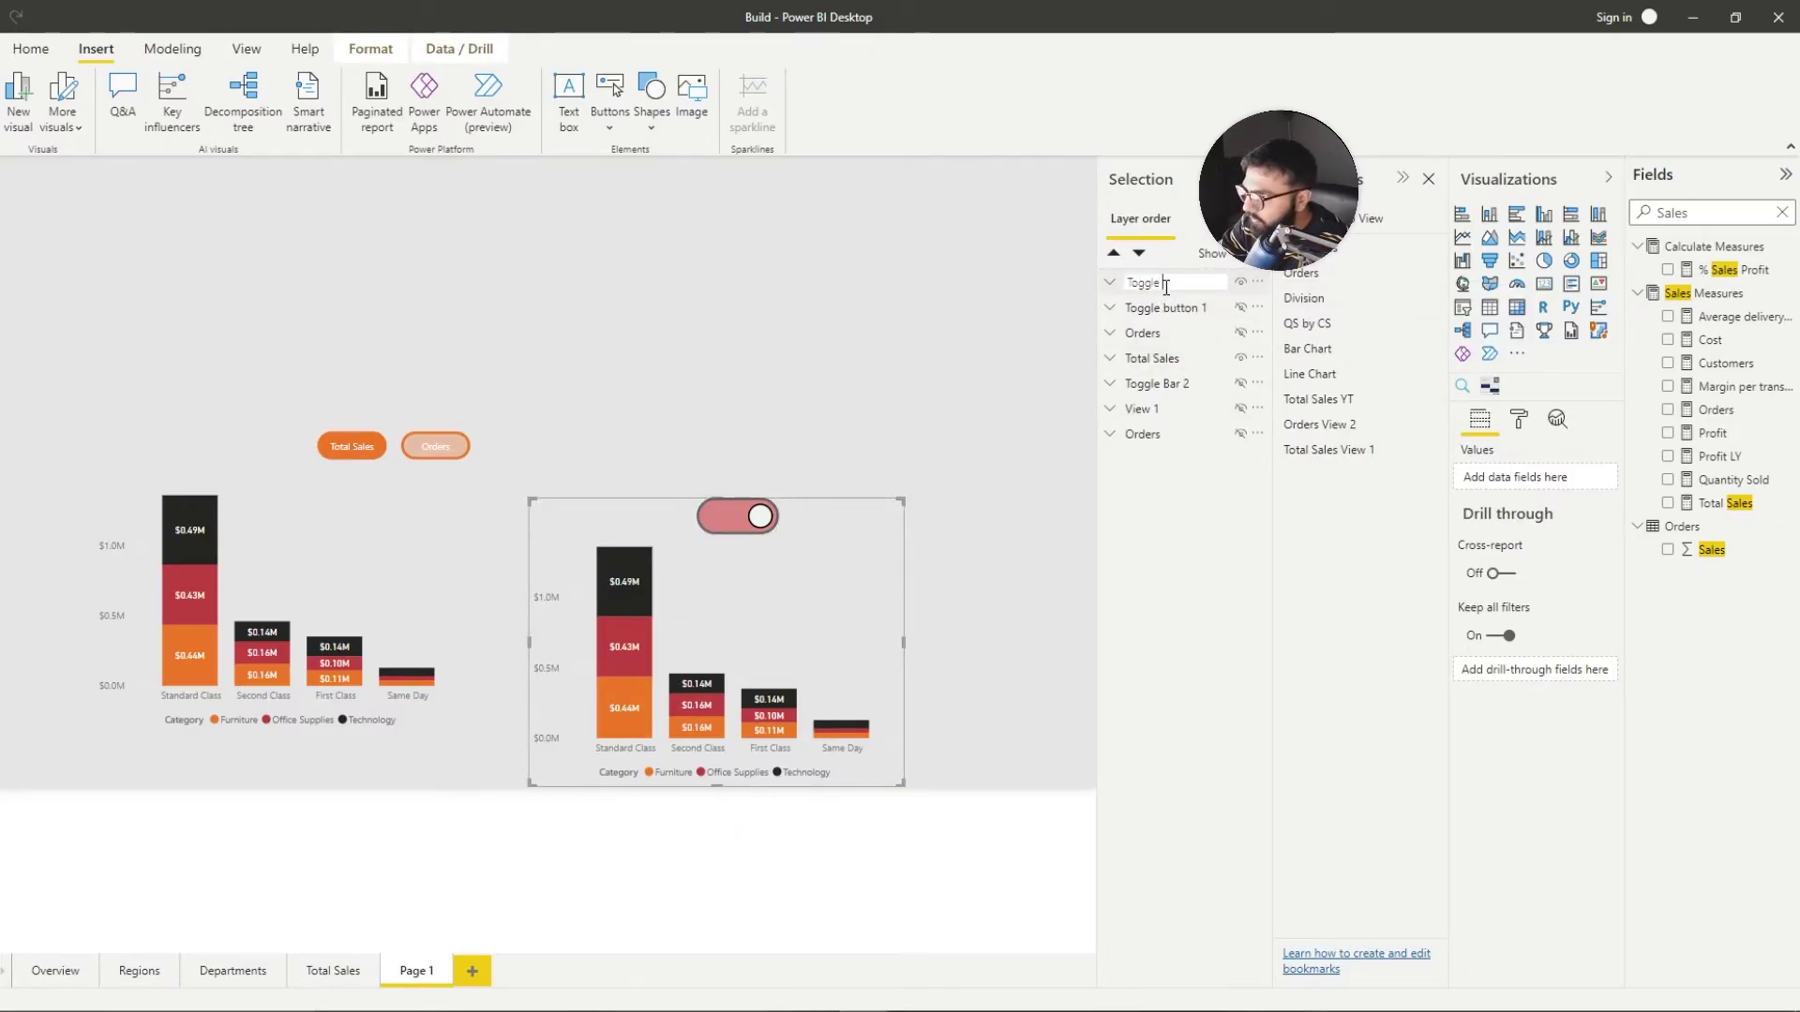
{"action": "type", "text": "Toggle Button 2"}
{"action": "key", "text": "Return"}
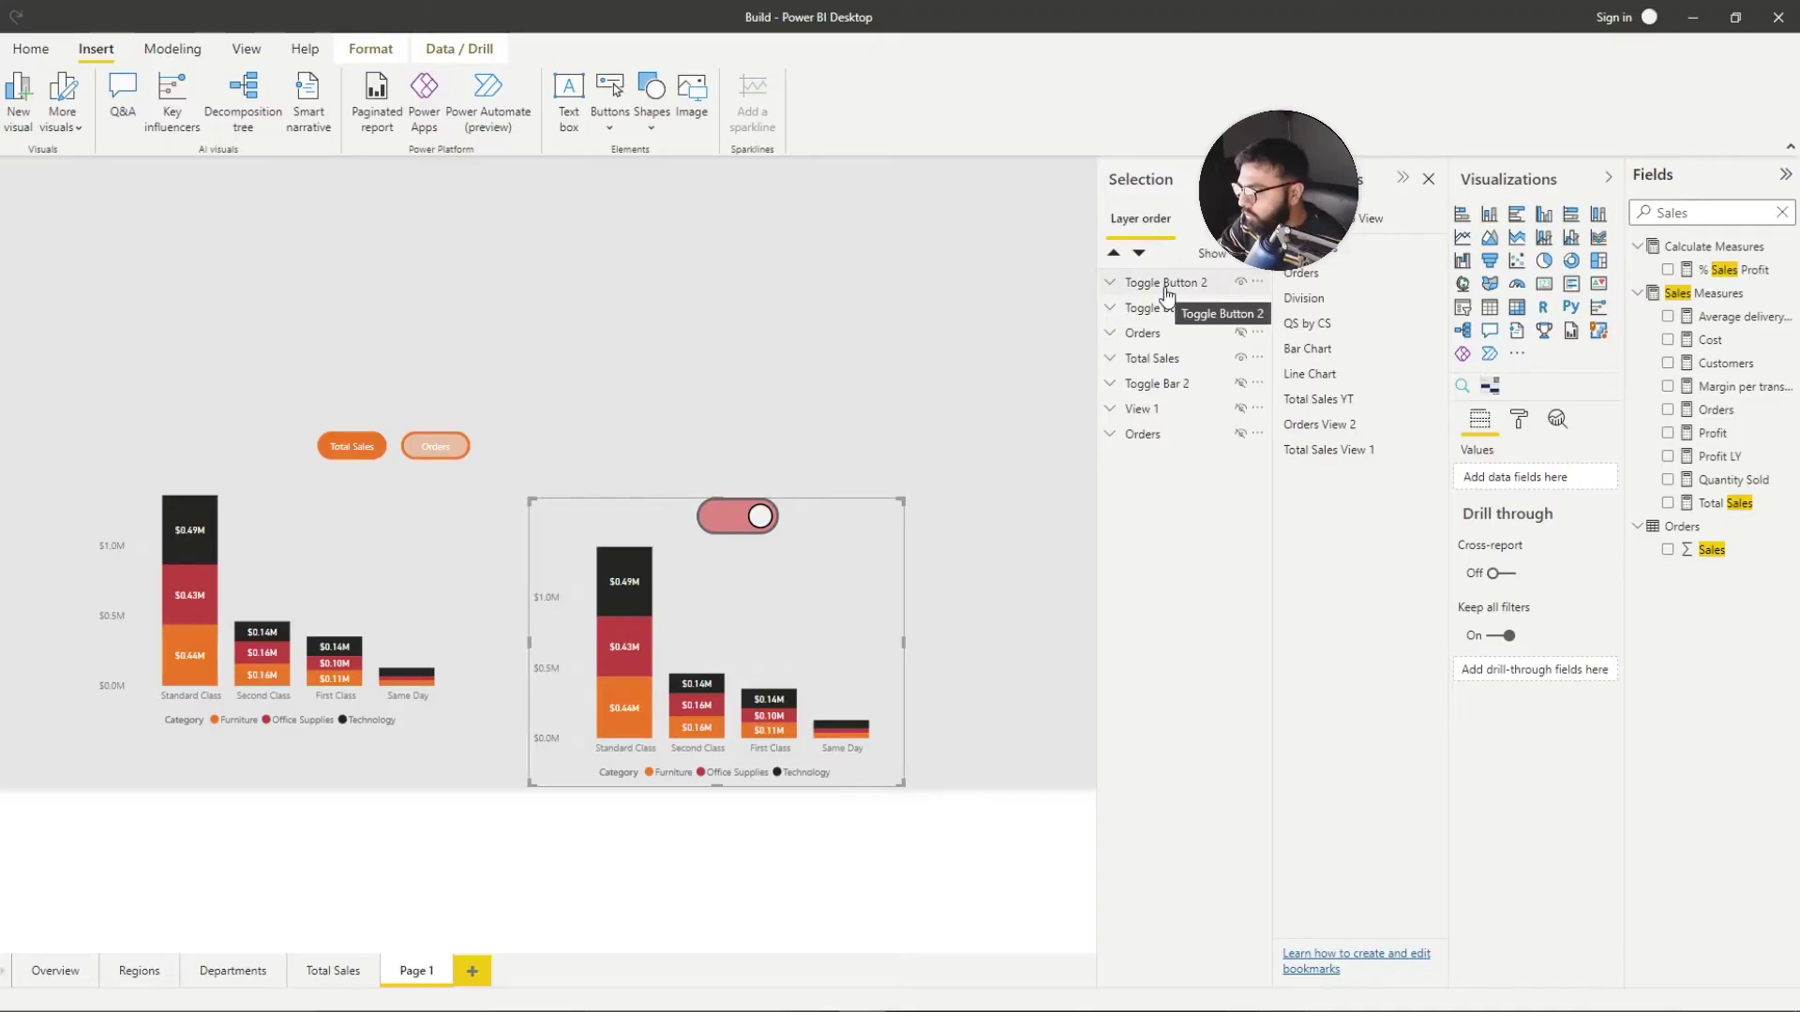
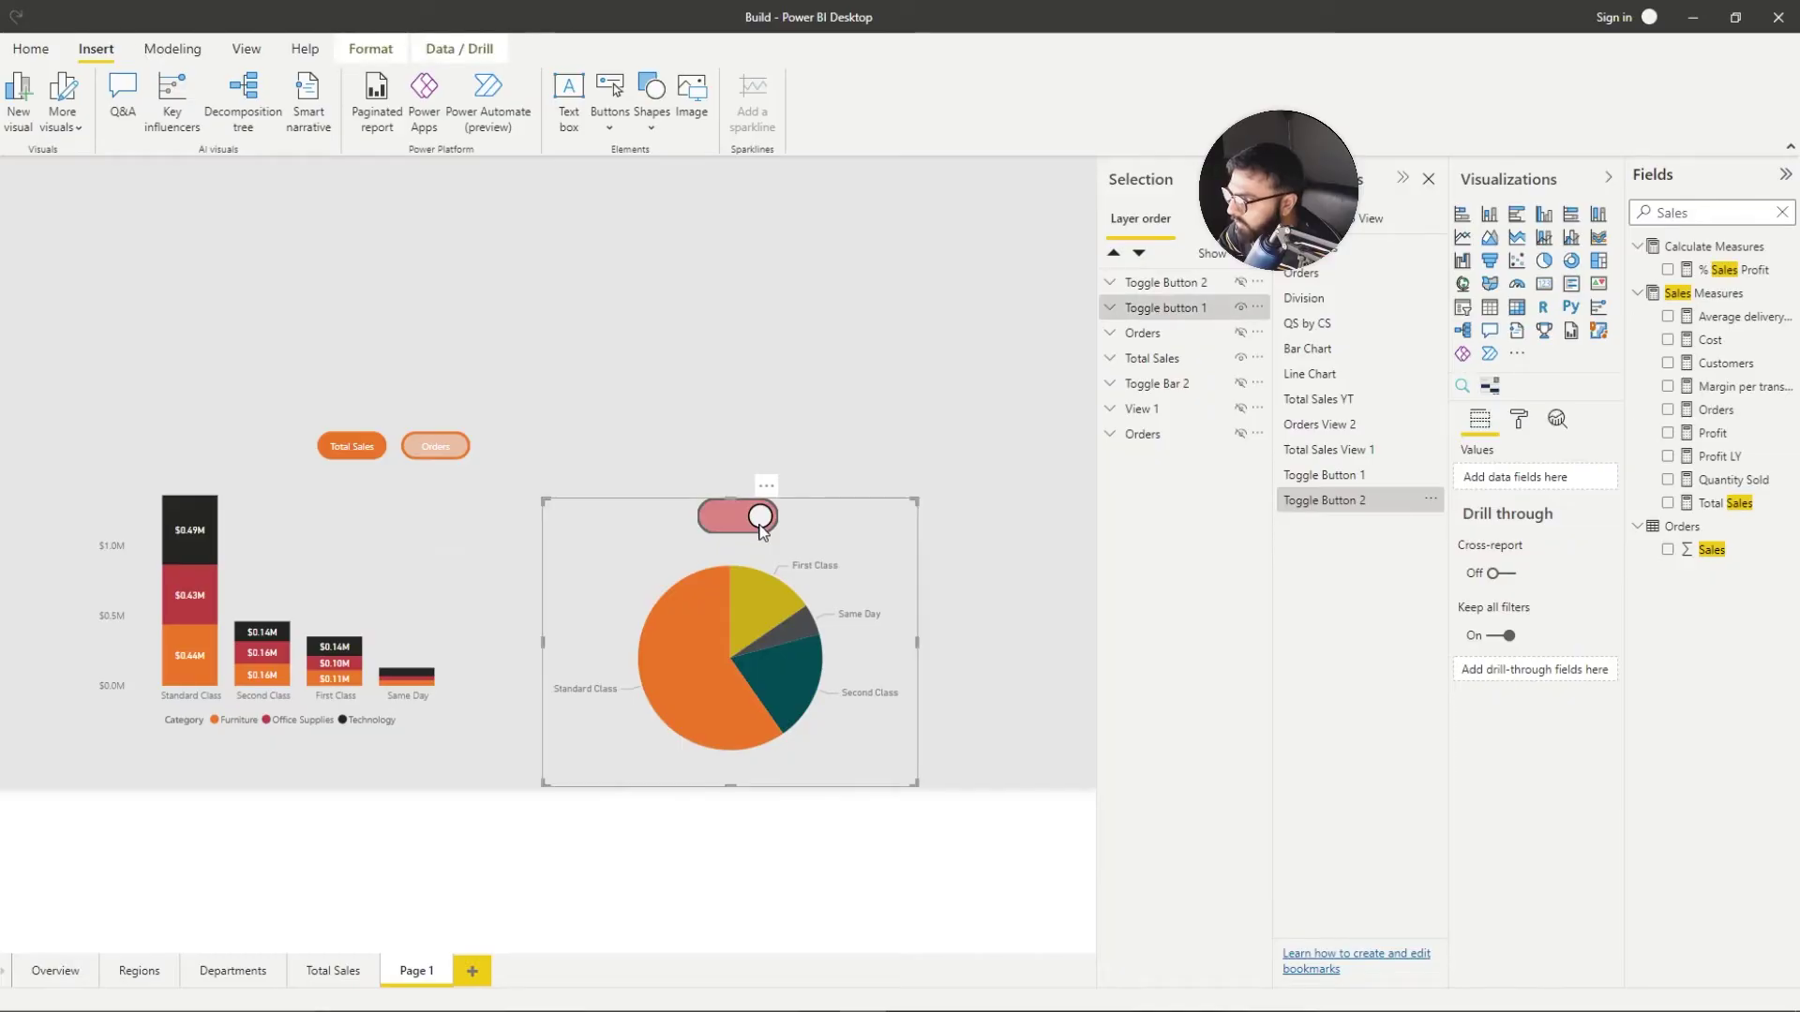
Step: Turn on the teal toggle's action, link it to the Toggle Button 1 bookmark, and test the toggle
{"action": "left_click", "coordinate": [1582, 753]}
{"action": "left_click", "coordinate": [1498, 753]}
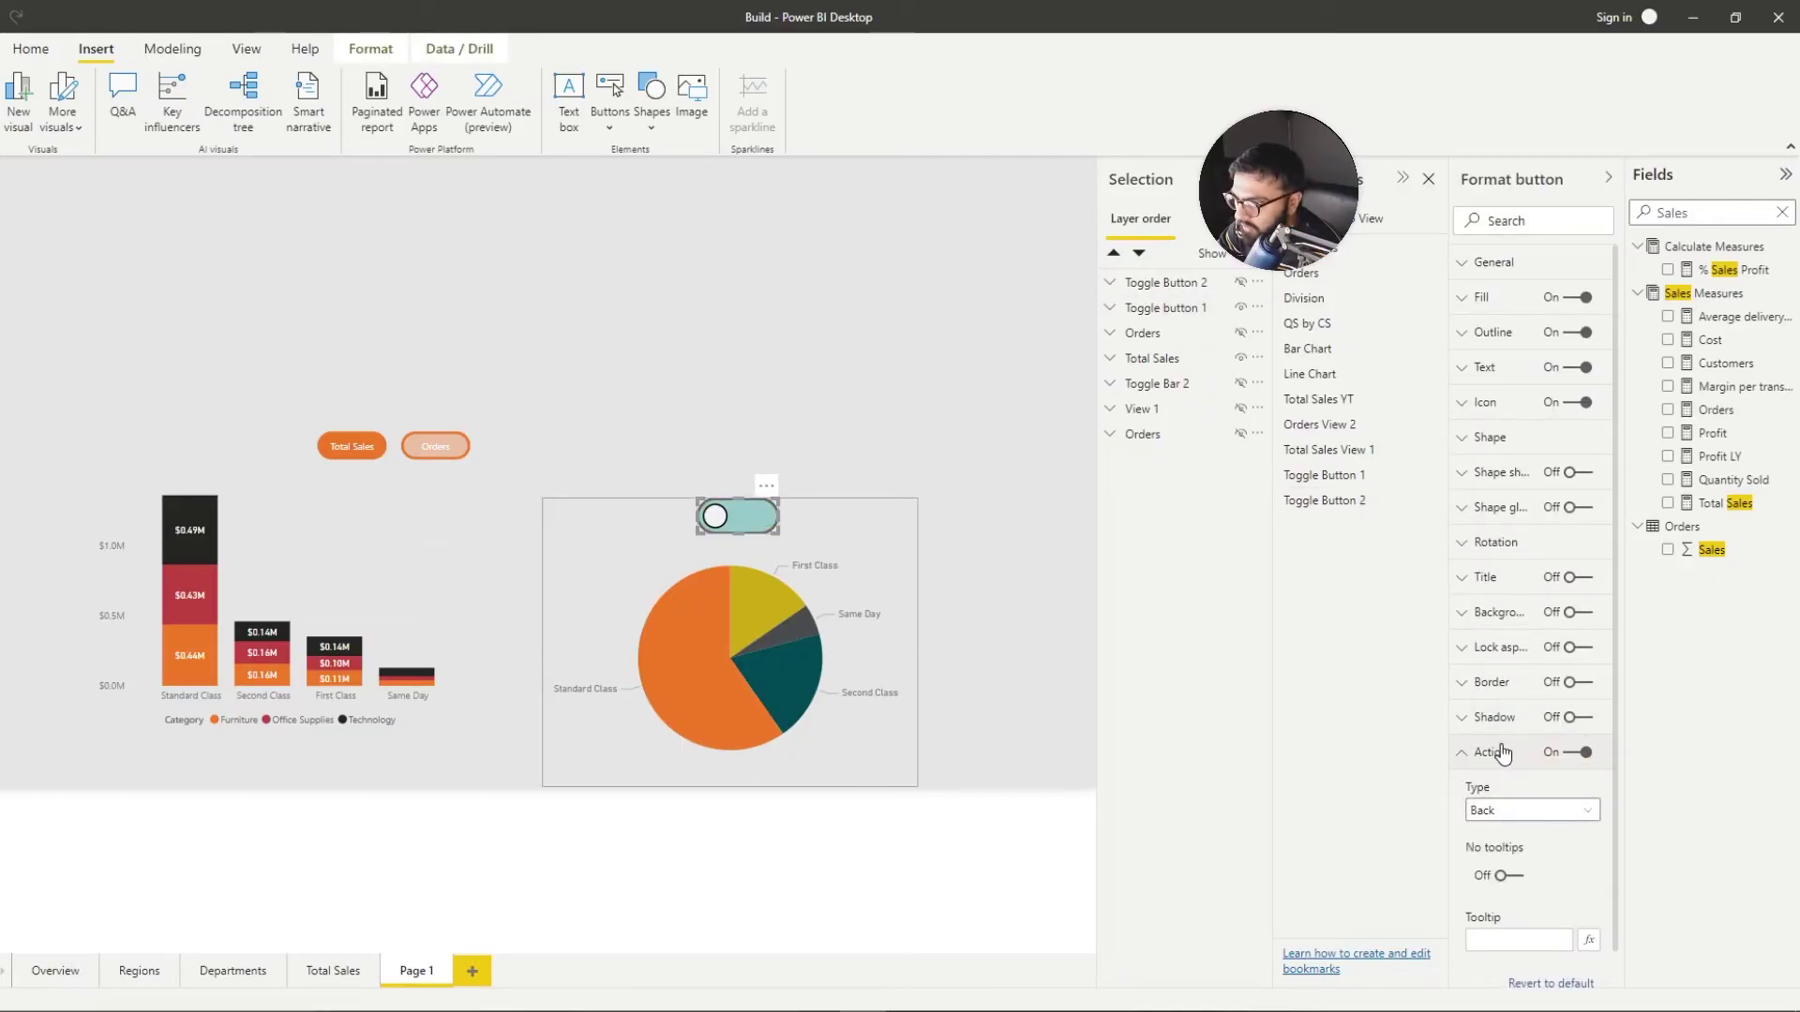
{"action": "left_click", "coordinate": [1505, 816]}
{"action": "left_click", "coordinate": [1481, 852]}
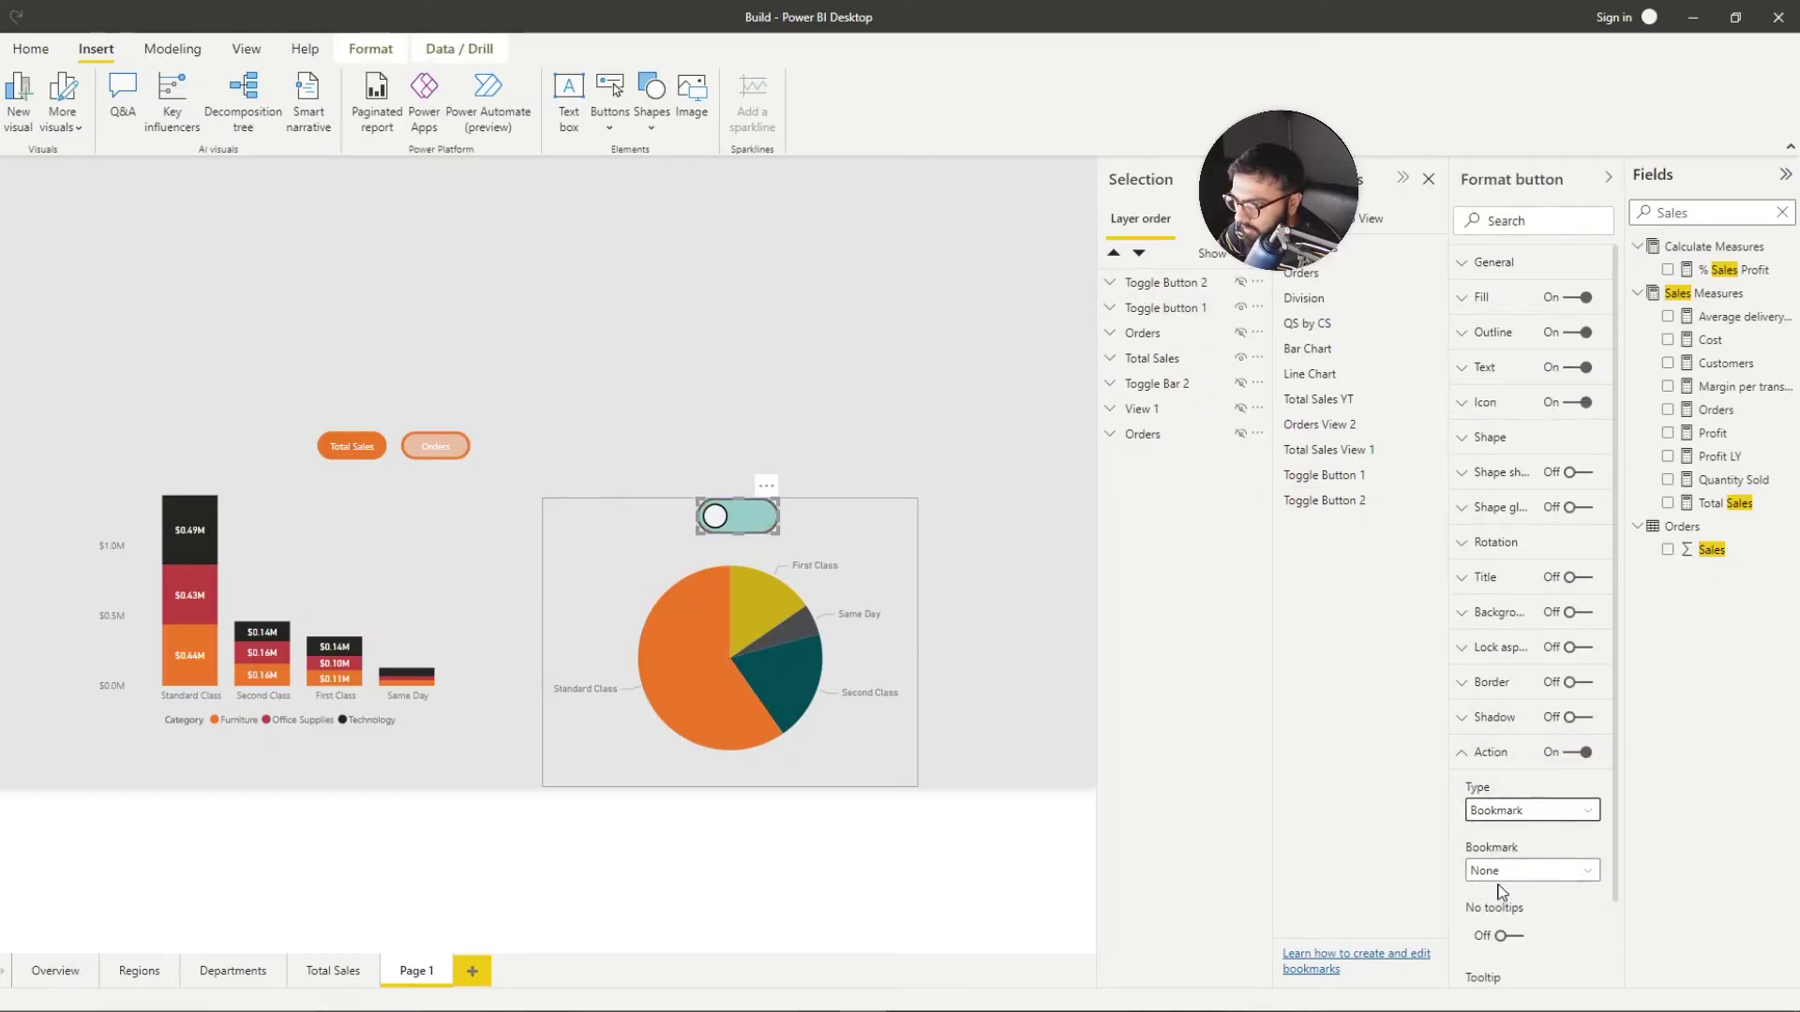
{"action": "left_click", "coordinate": [1526, 870]}
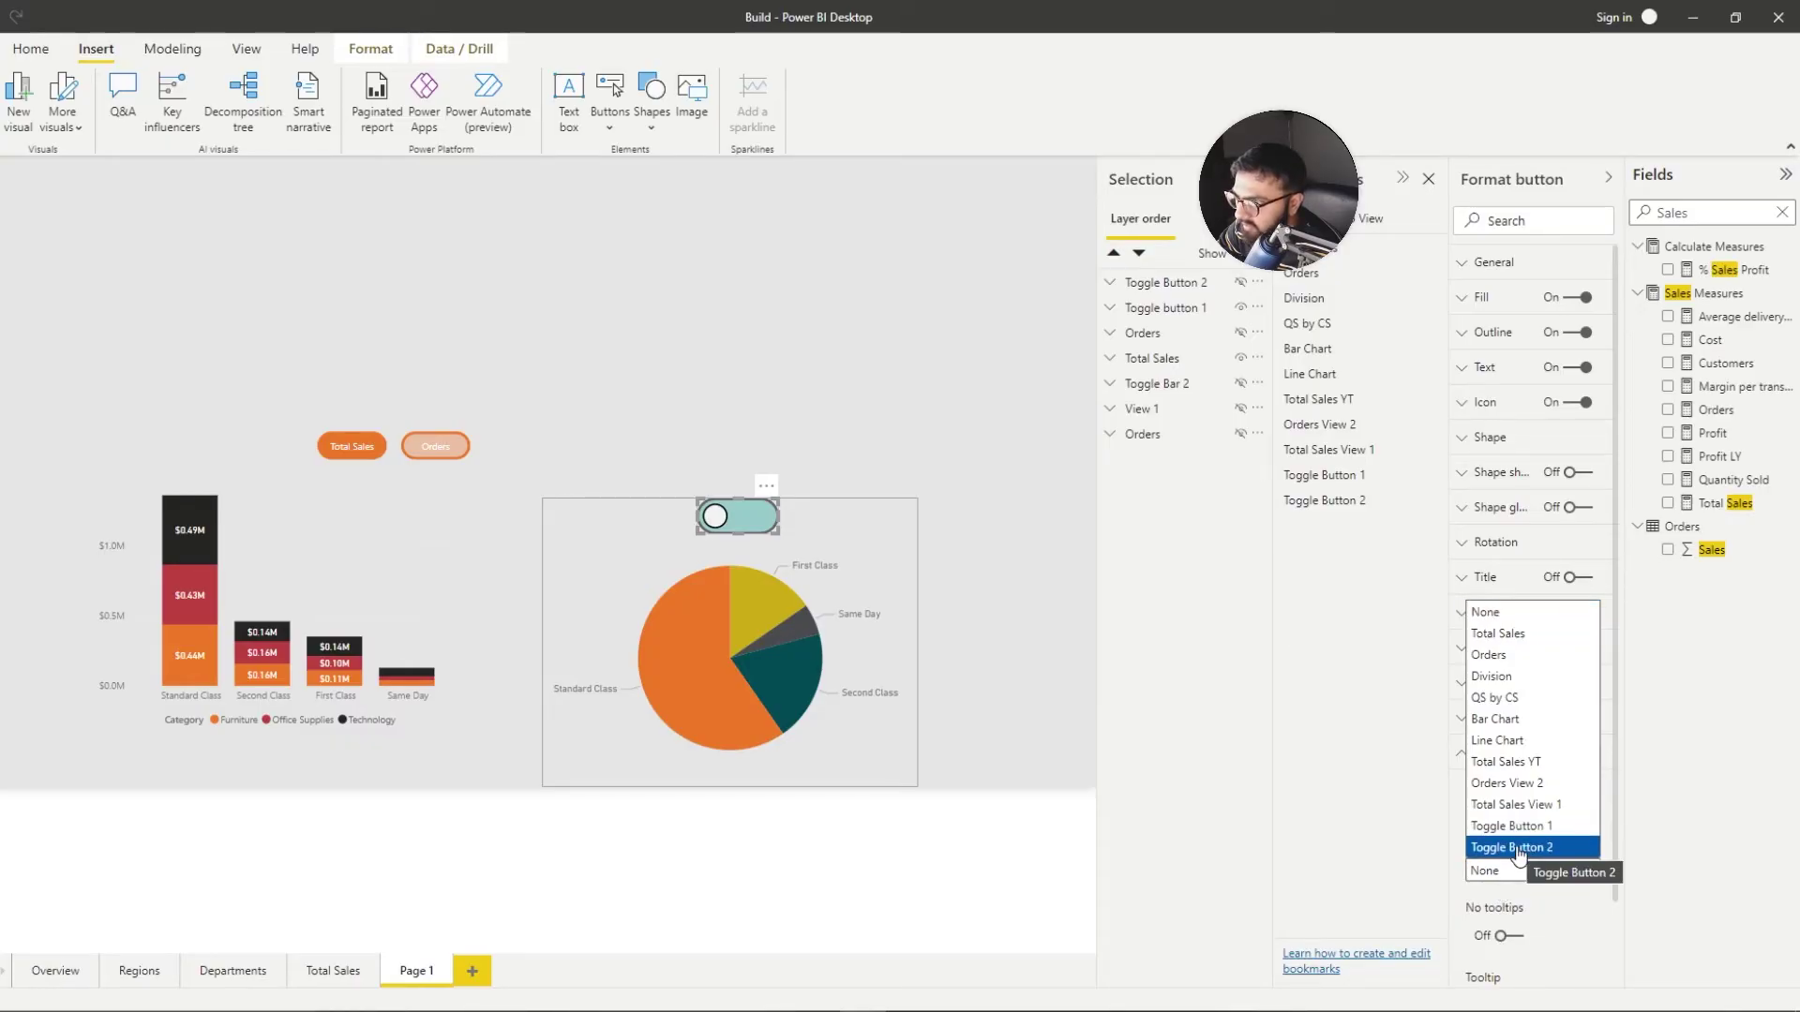
{"action": "left_click", "coordinate": [1511, 826]}
{"action": "left_click", "coordinate": [995, 452]}
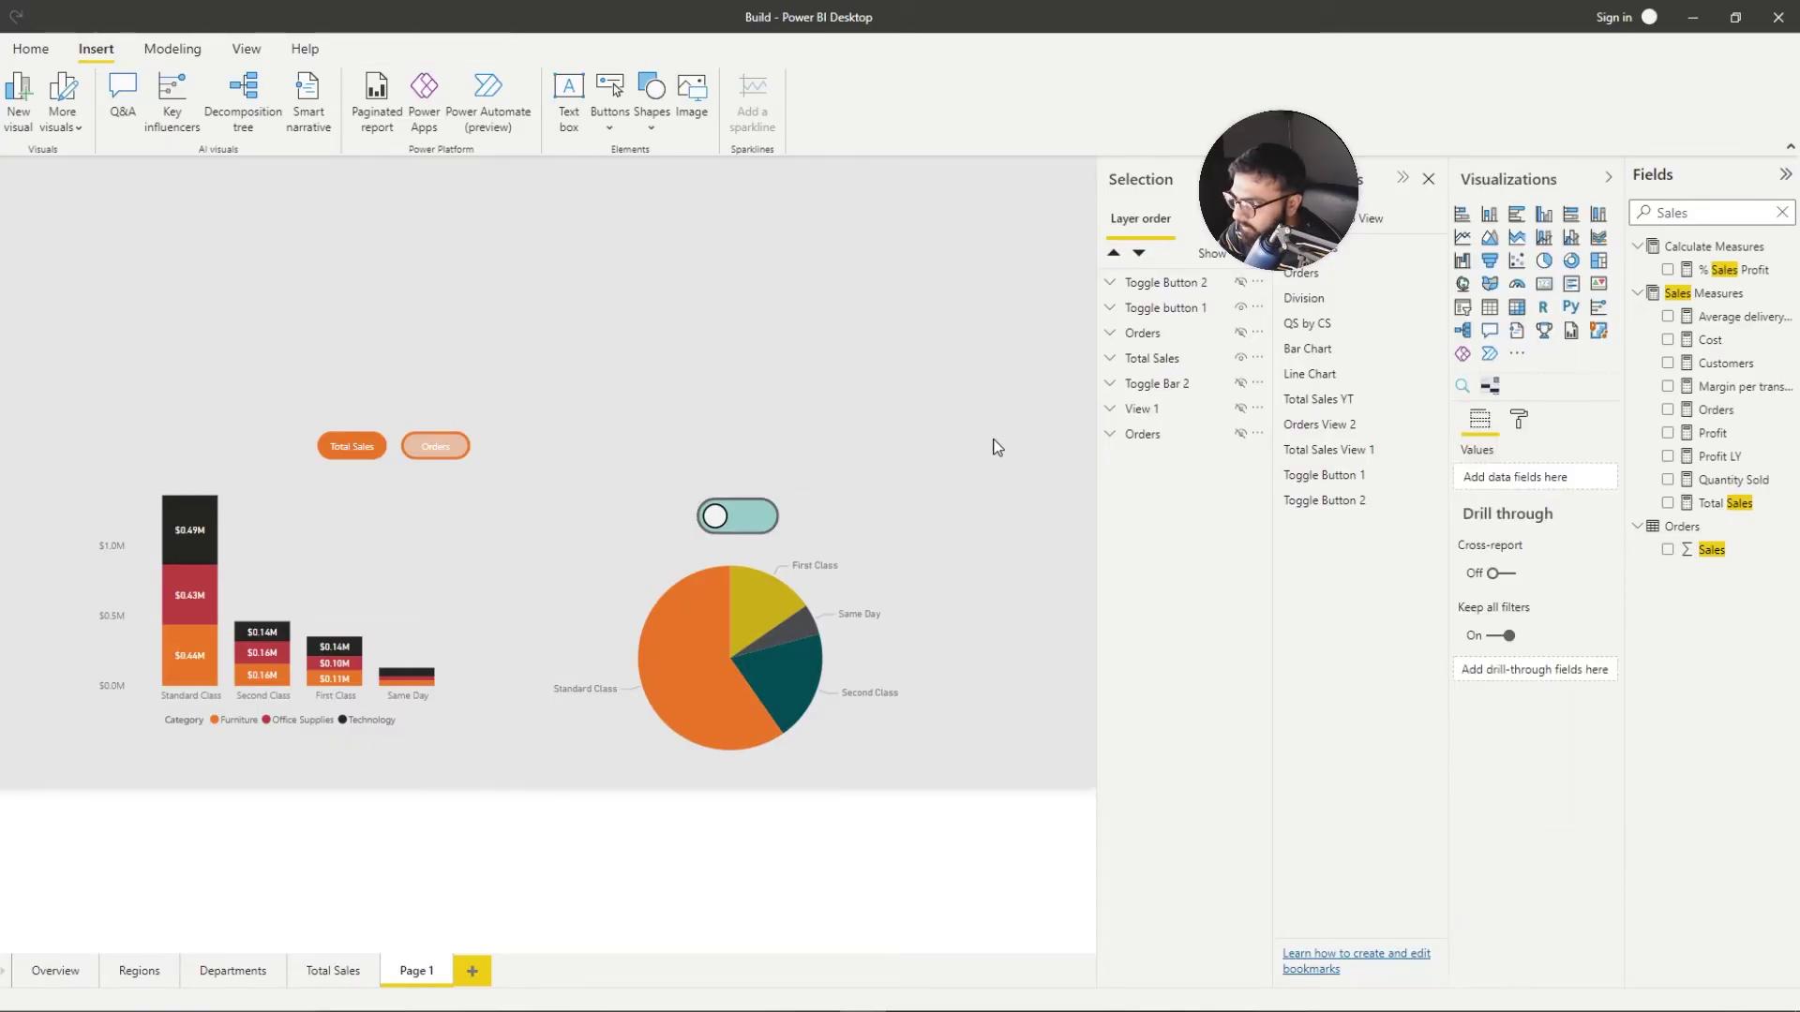
{"action": "left_click", "coordinate": [750, 514], "text": "ctrl"}
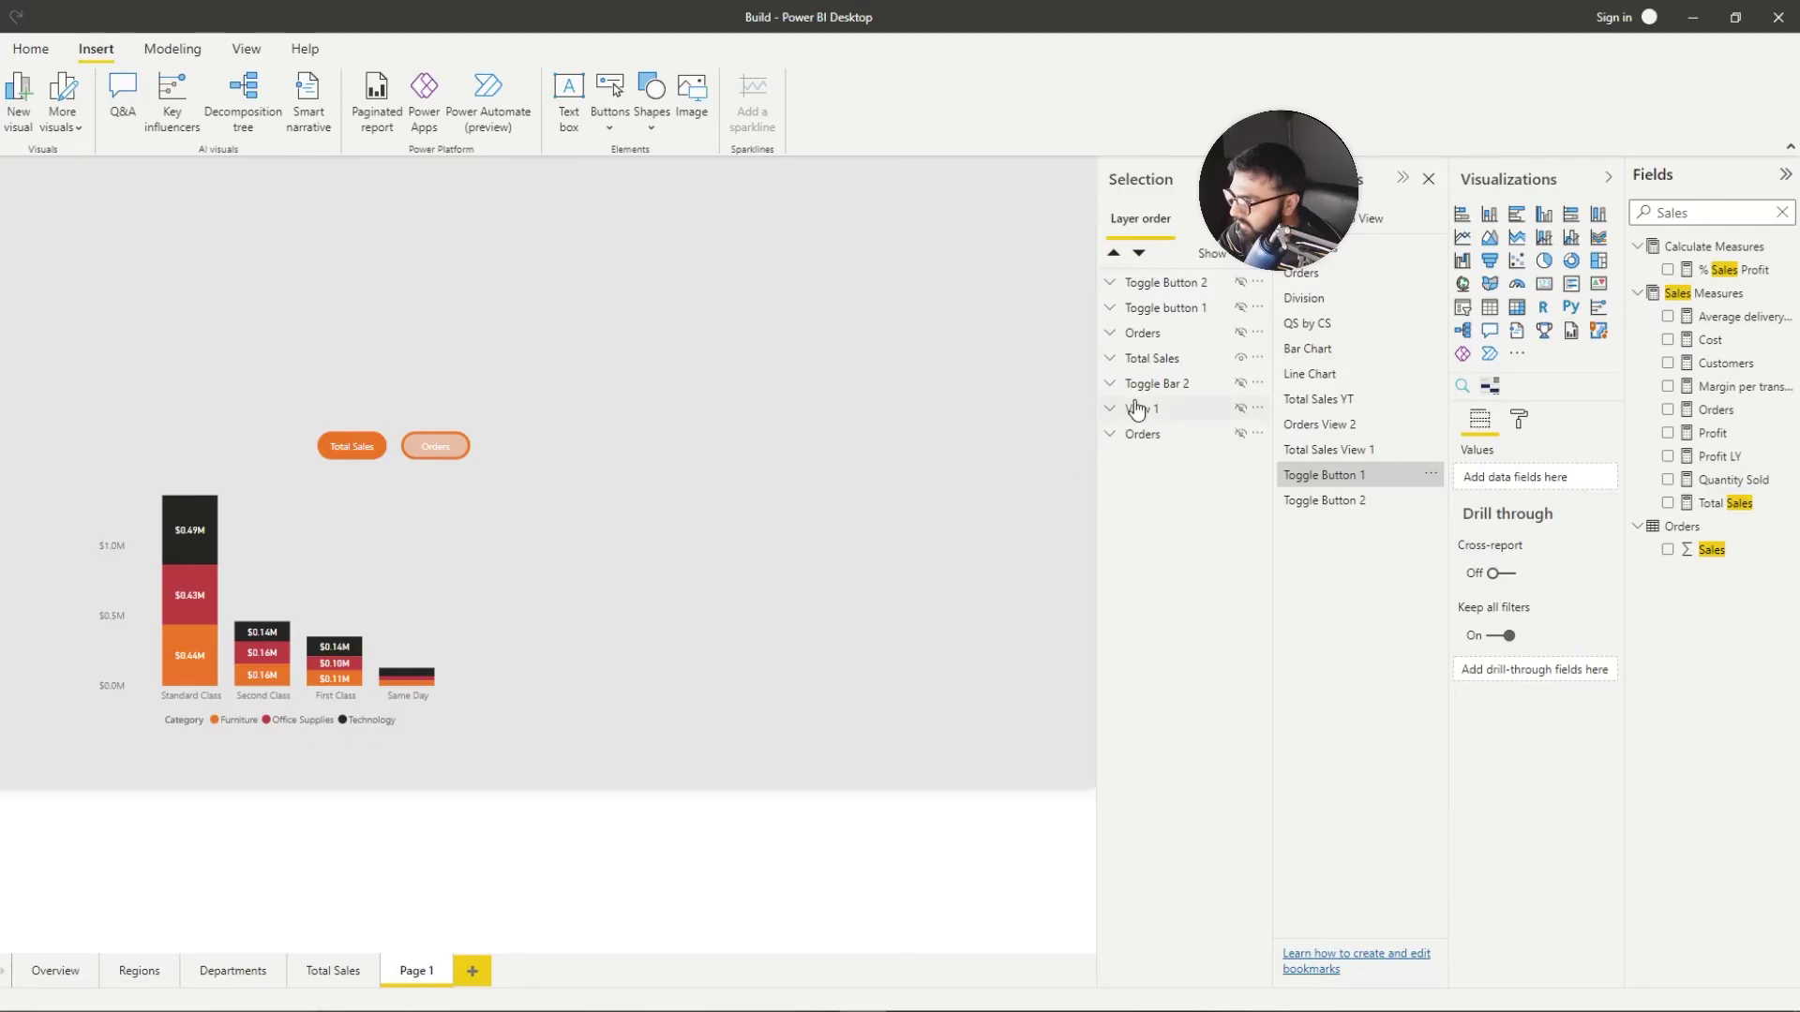
Step: Delete the Toggle Button 1 and Toggle Button 2 bookmarks and show the Toggle button 1 group again
{"action": "left_click", "coordinate": [1430, 475]}
{"action": "left_click", "coordinate": [1477, 532]}
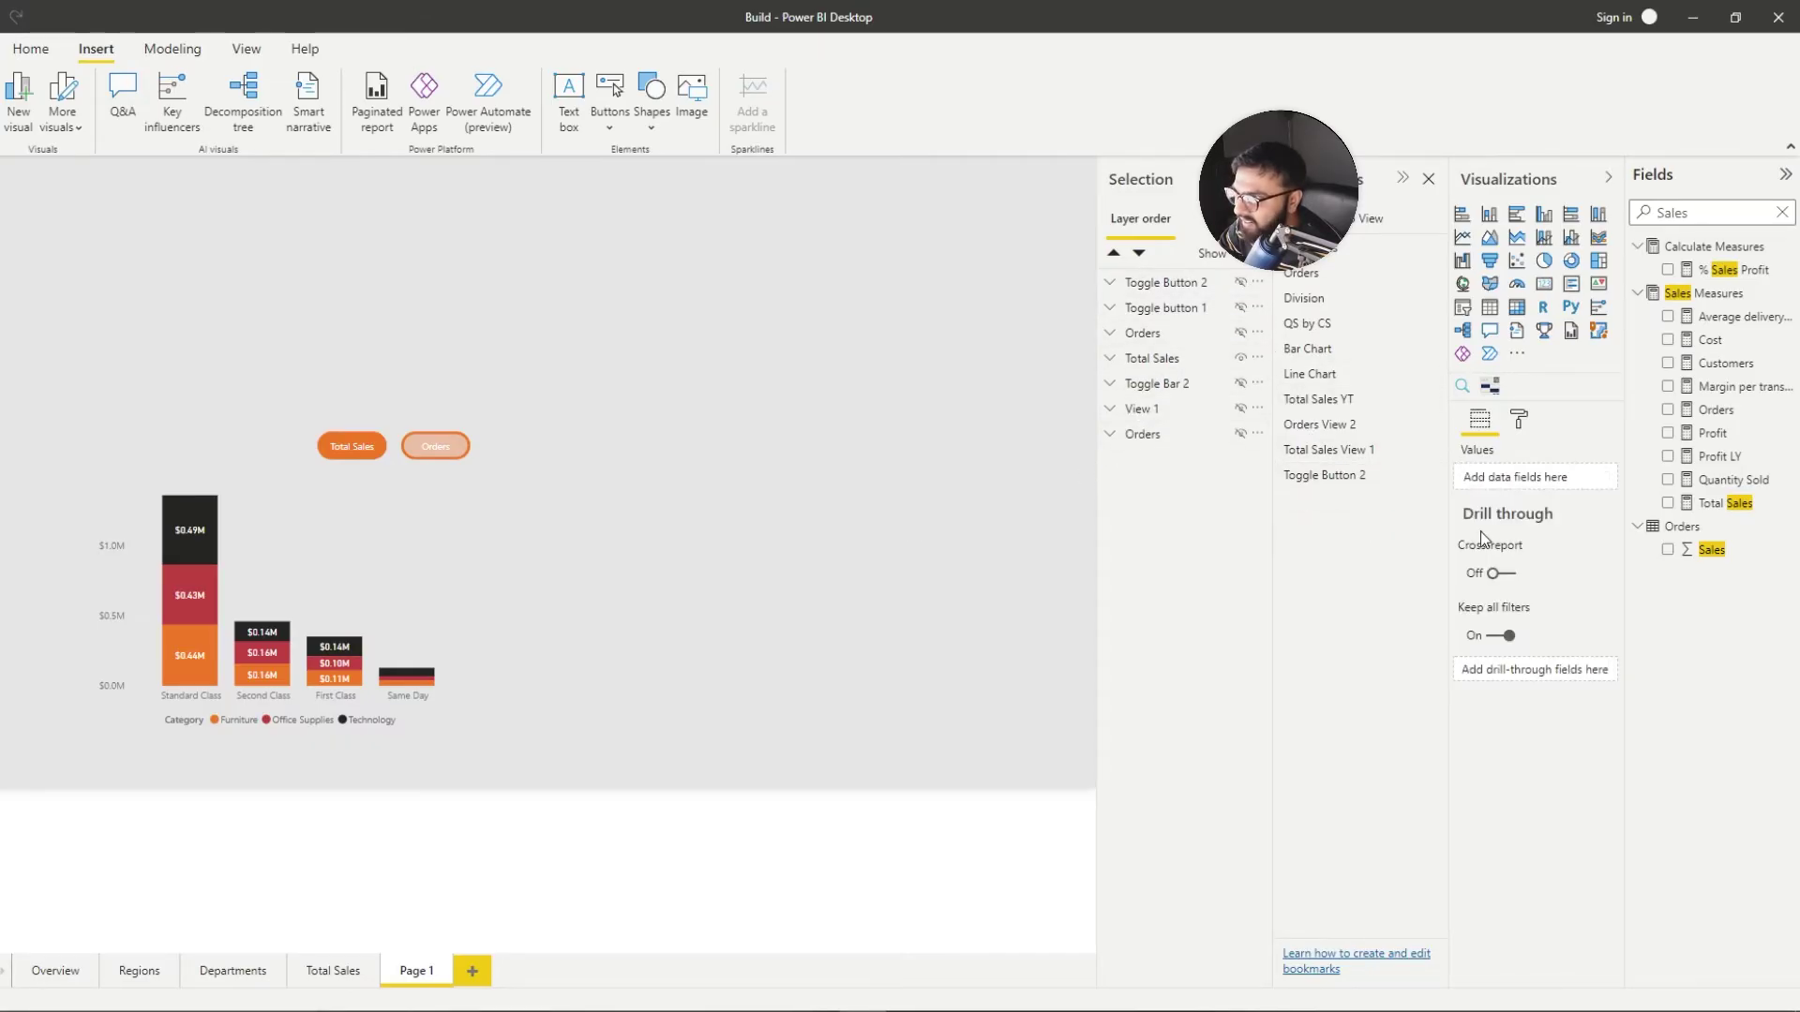
{"action": "left_click", "coordinate": [1240, 310]}
{"action": "left_click", "coordinate": [1240, 333]}
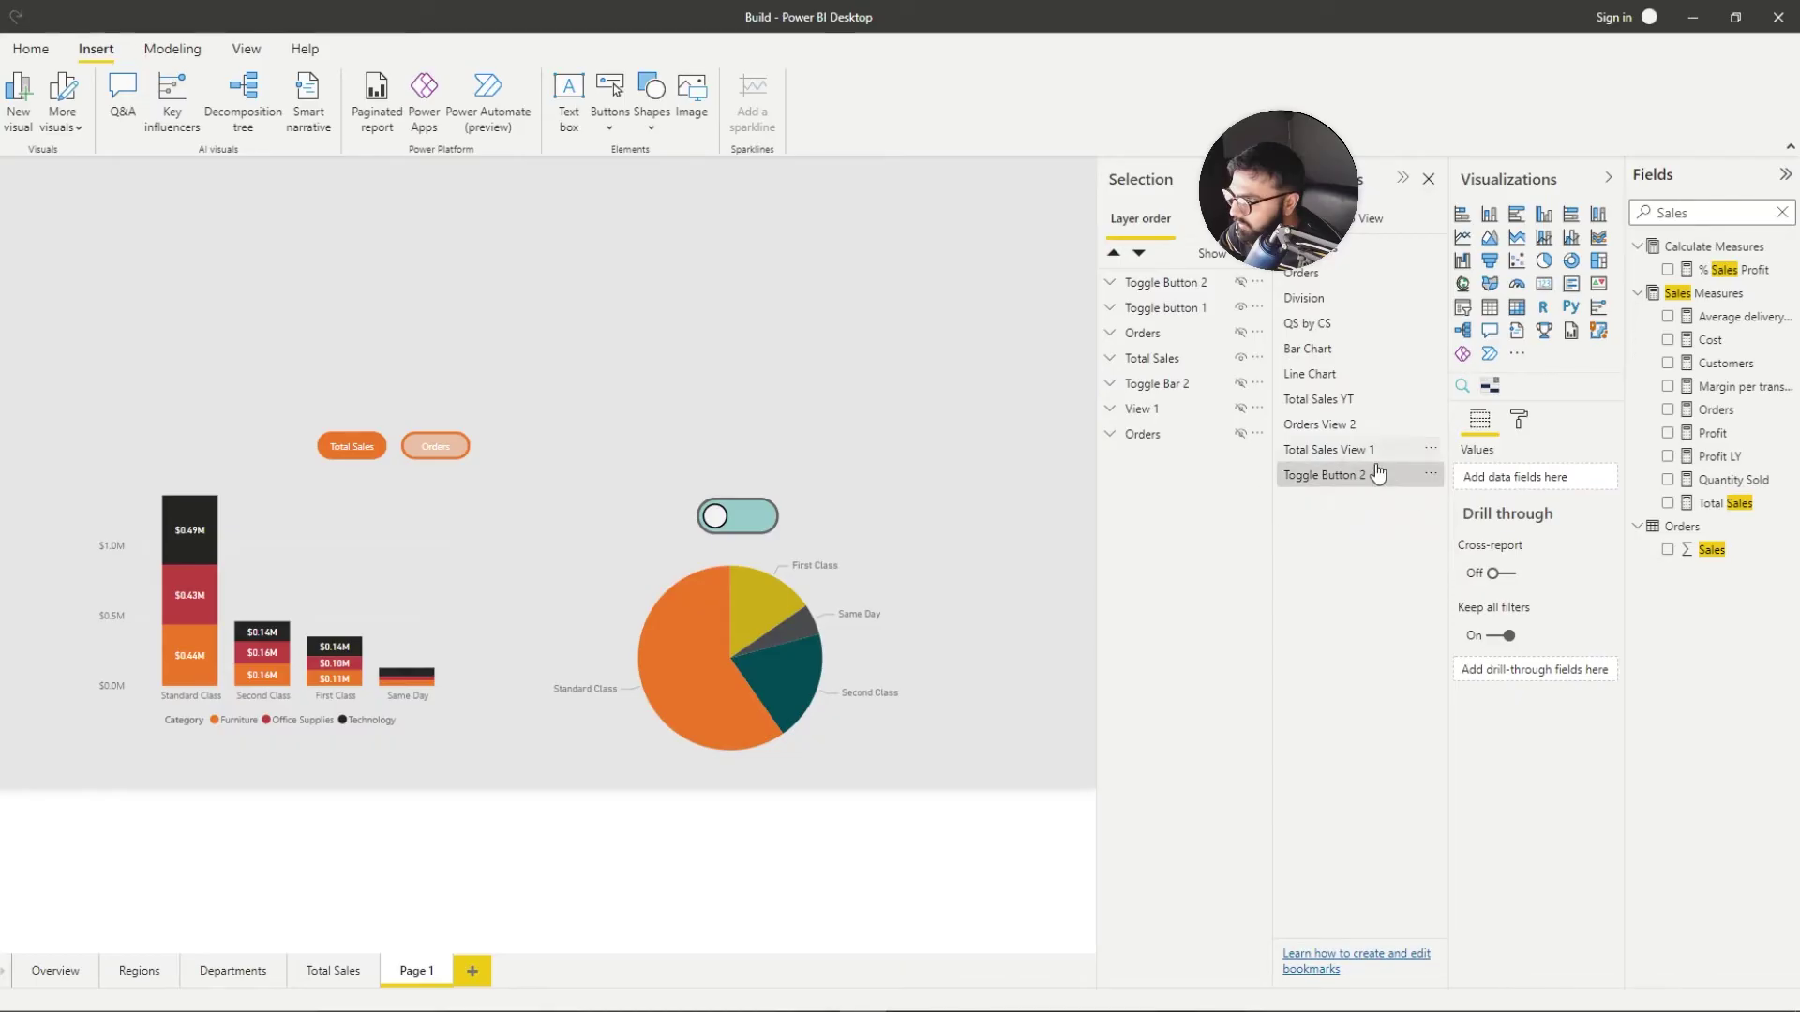
{"action": "left_click", "coordinate": [1431, 474]}
{"action": "left_click", "coordinate": [1478, 533]}
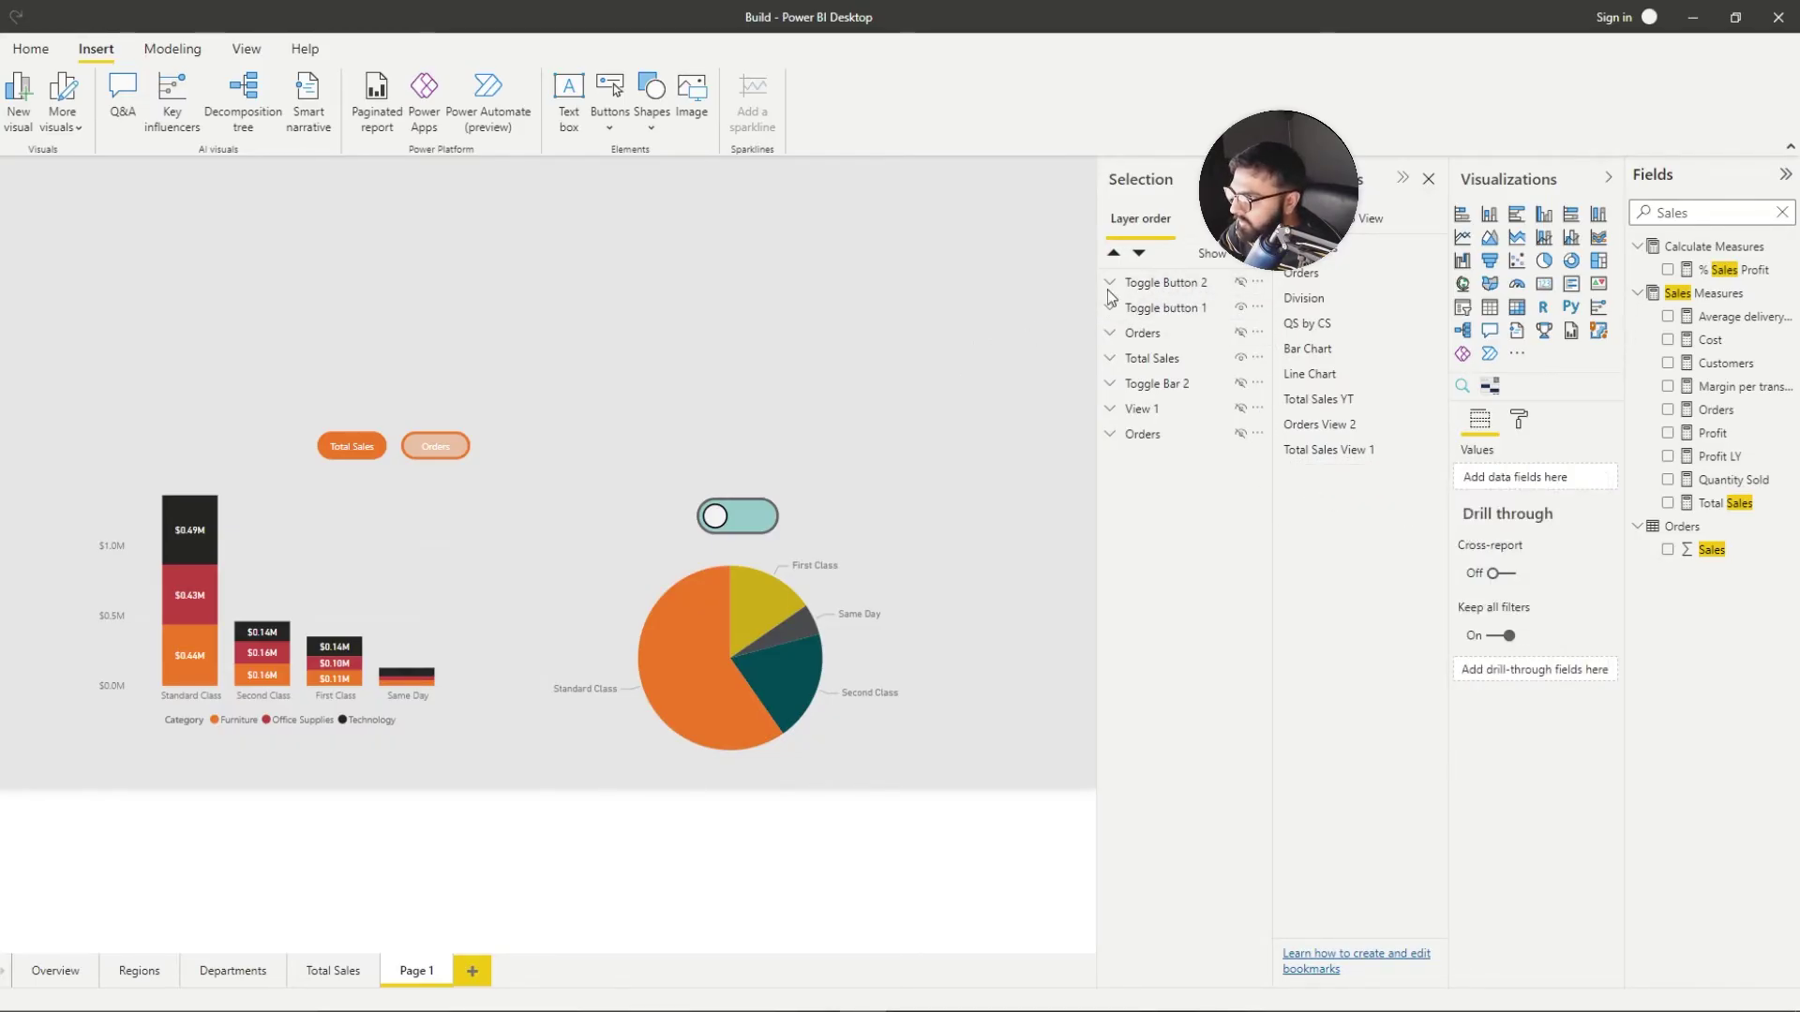
Step: Add a bookmark of the teal toggle and pie chart view and name it "Toggle Button 1"
{"action": "left_click", "coordinate": [1307, 218]}
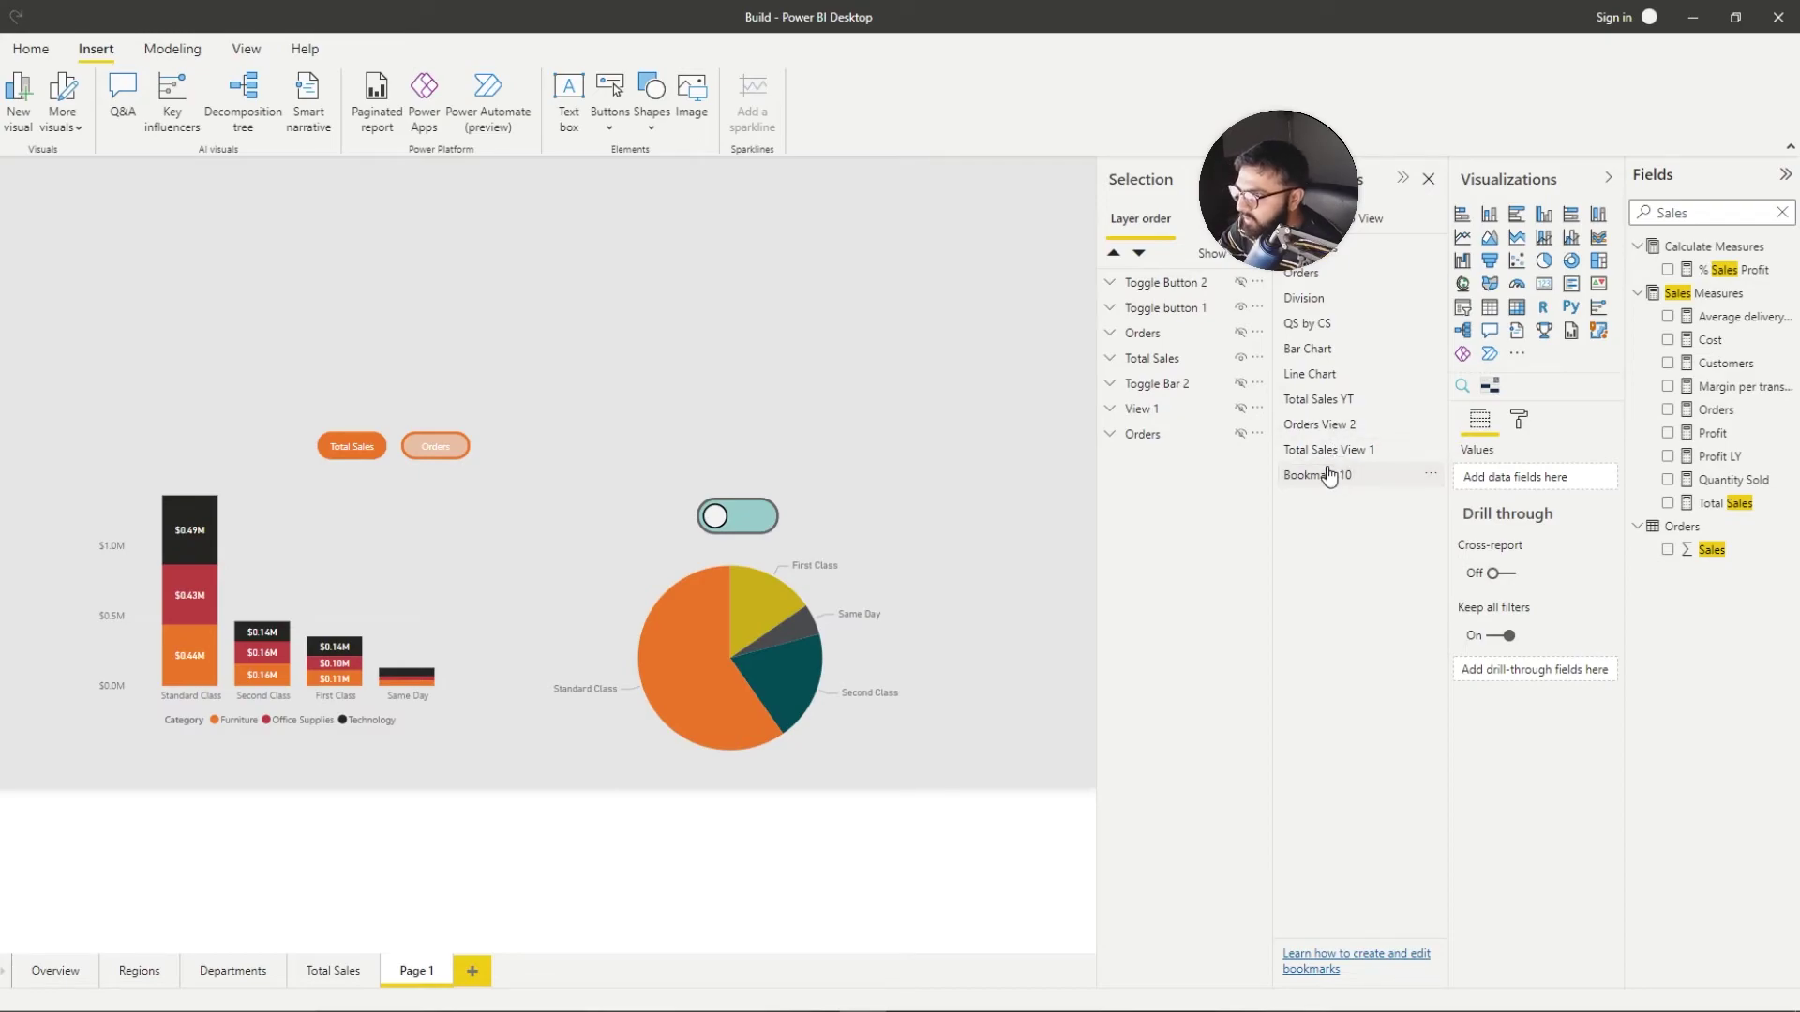
{"action": "double_click", "coordinate": [1326, 476]}
{"action": "type", "text": "Toggle B"}
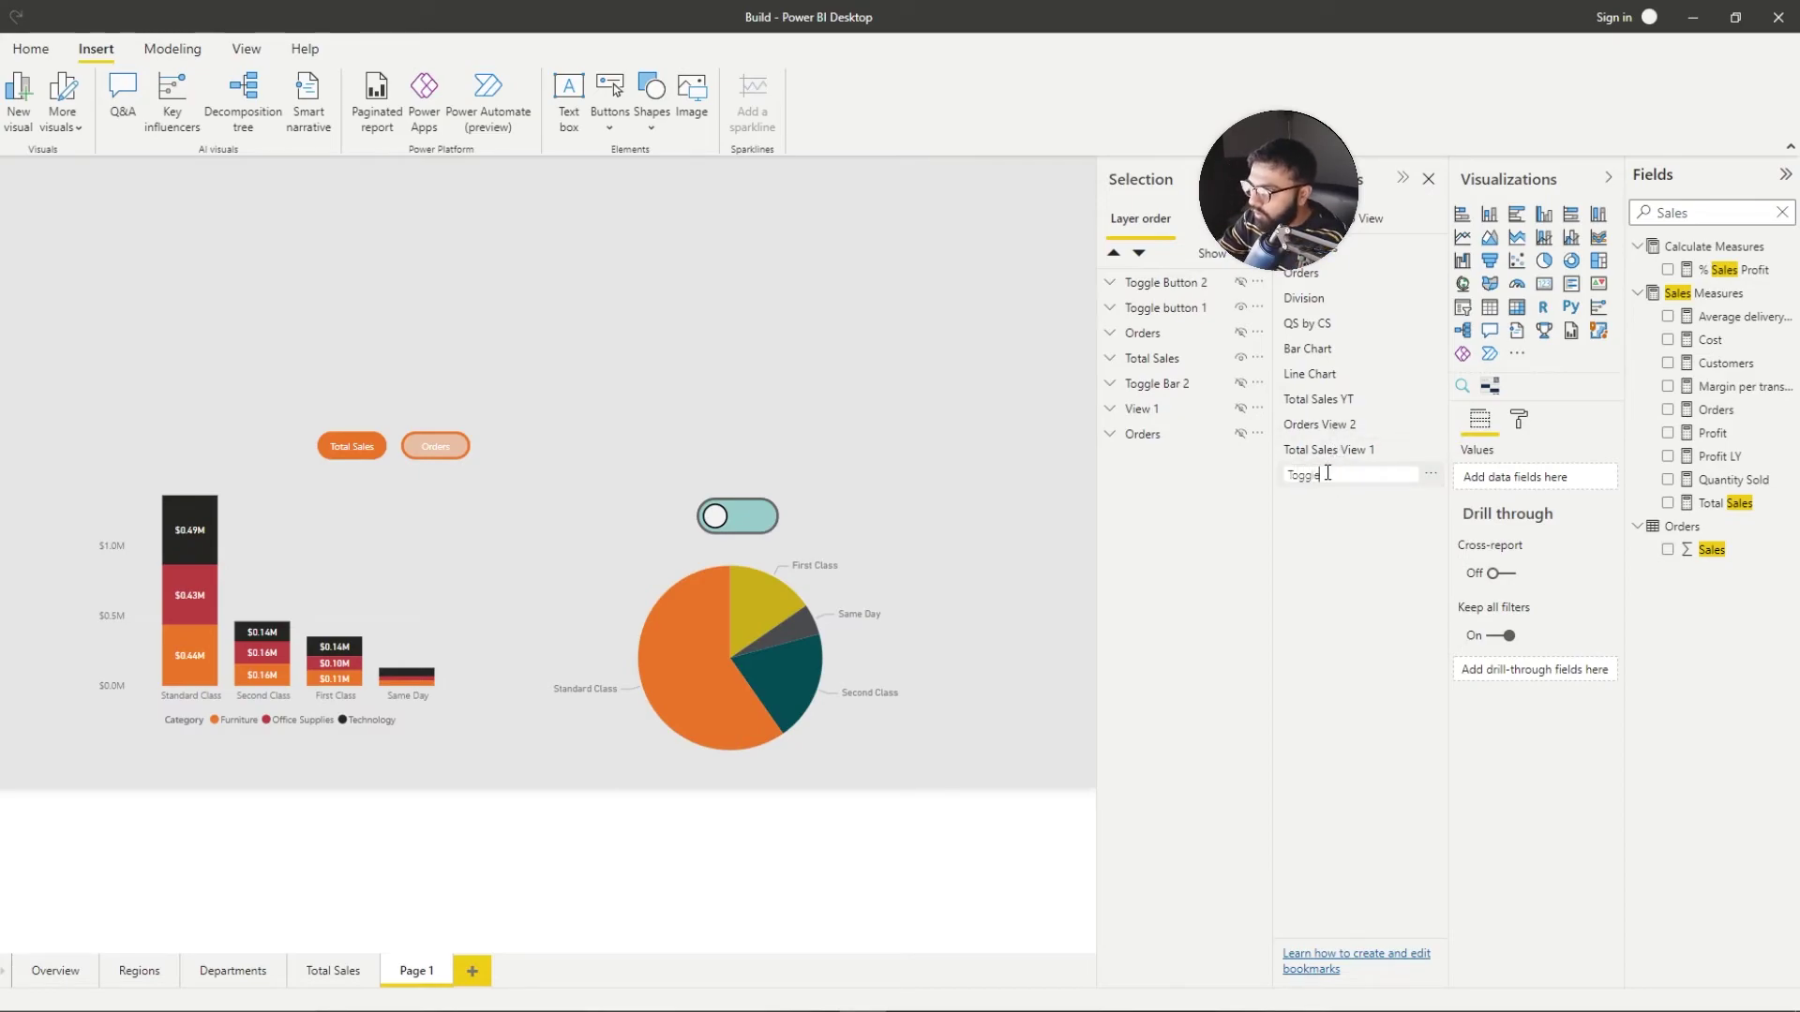
{"action": "type", "text": "u"}
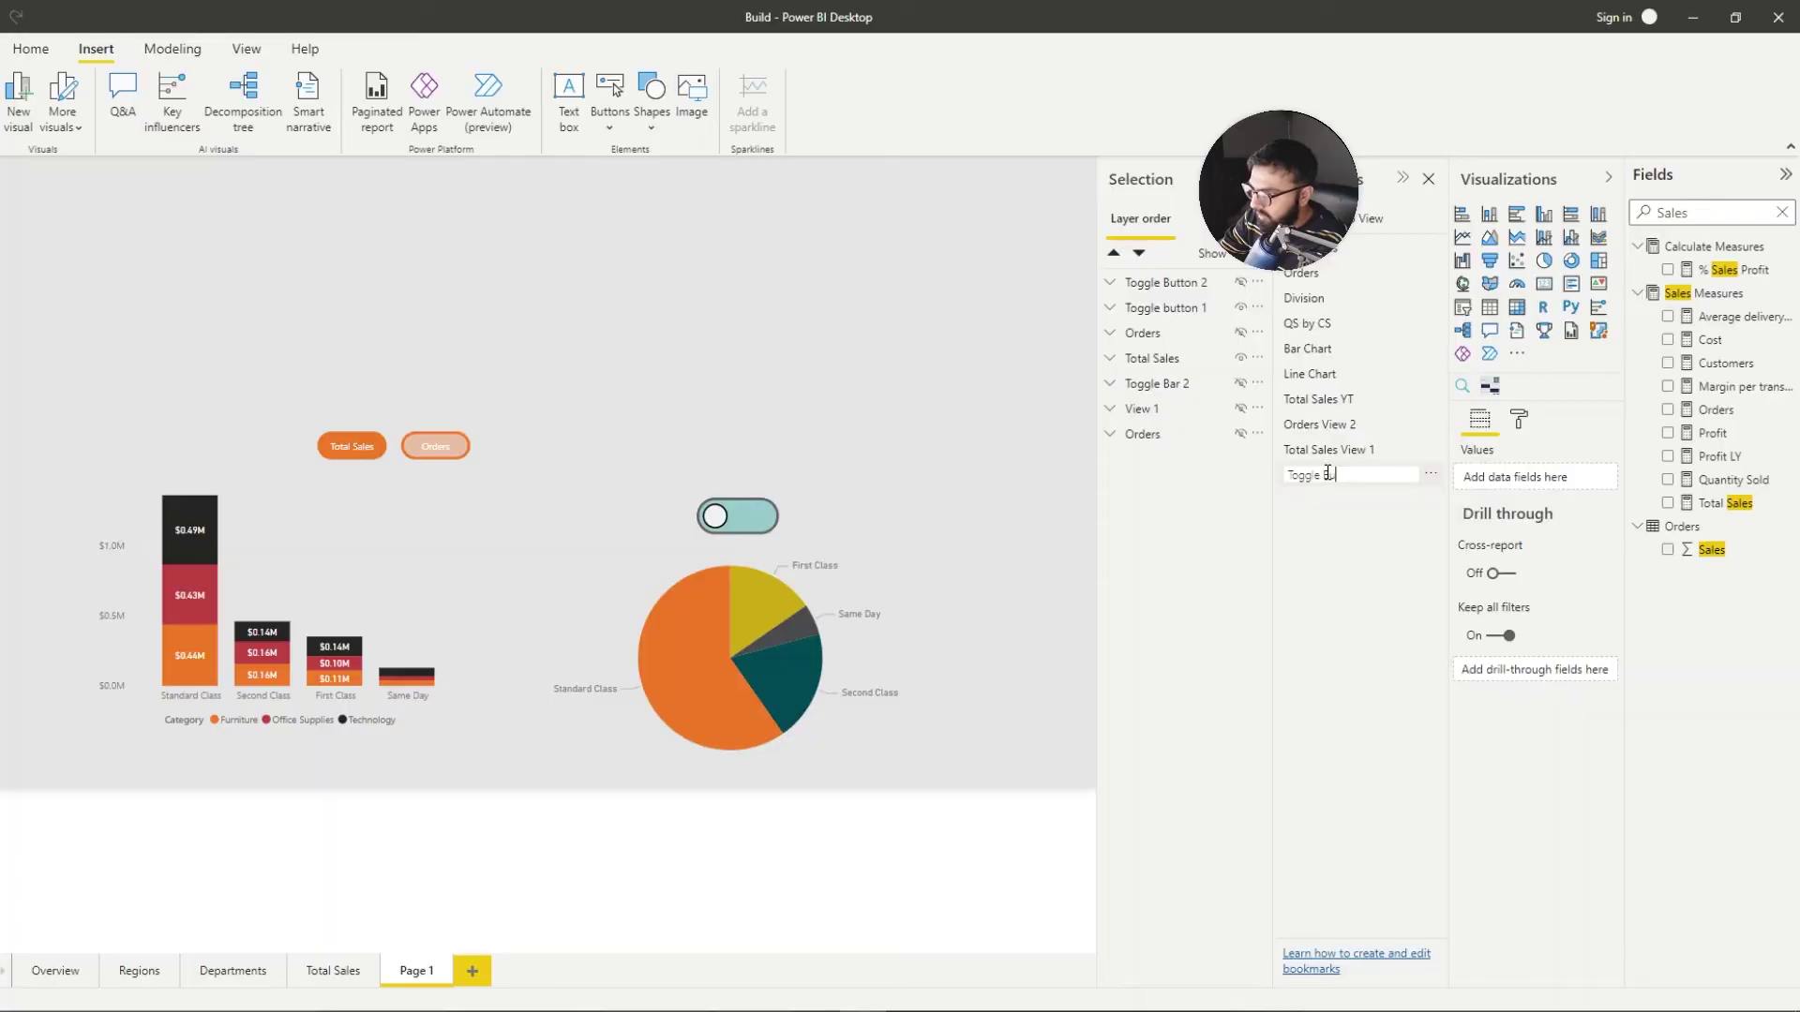
{"action": "type", "text": "tton 1"}
{"action": "key", "text": "Return"}
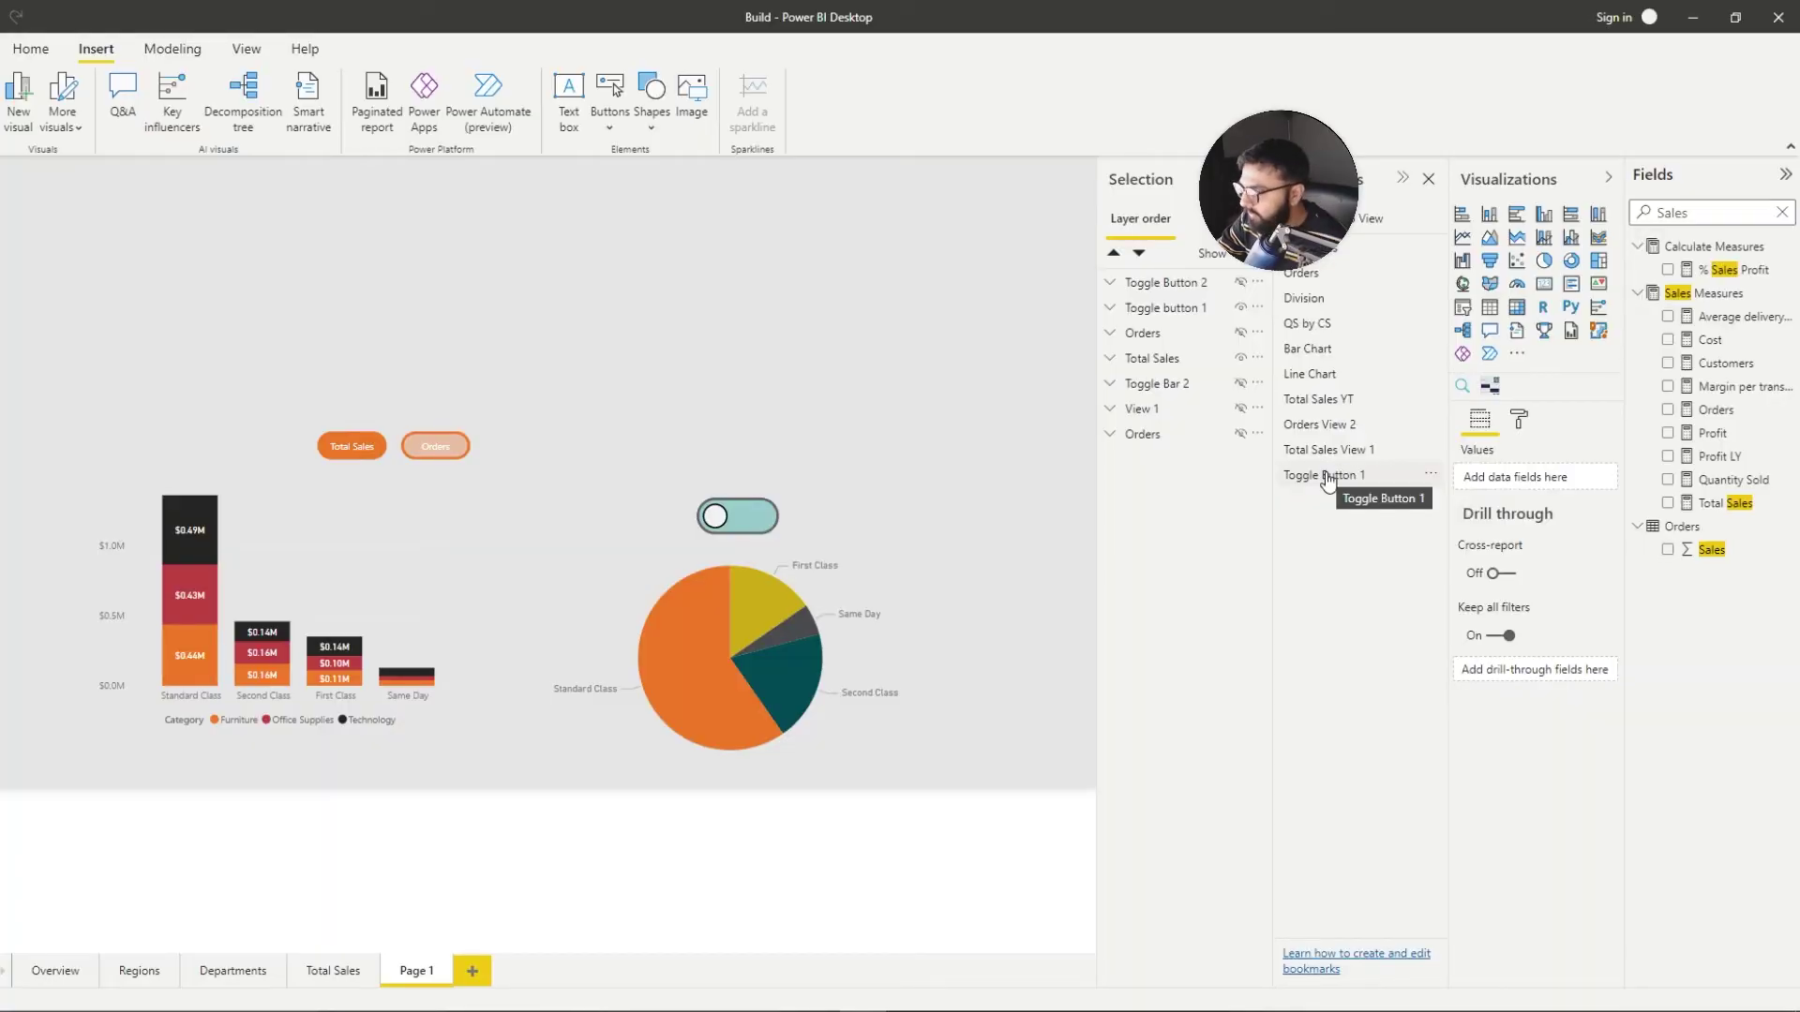
Step: Add a bookmark named "Toggle Button 2" with the Toggle button 1 group hidden and the Toggle Button 2 group shown
{"action": "left_click", "coordinate": [1240, 308]}
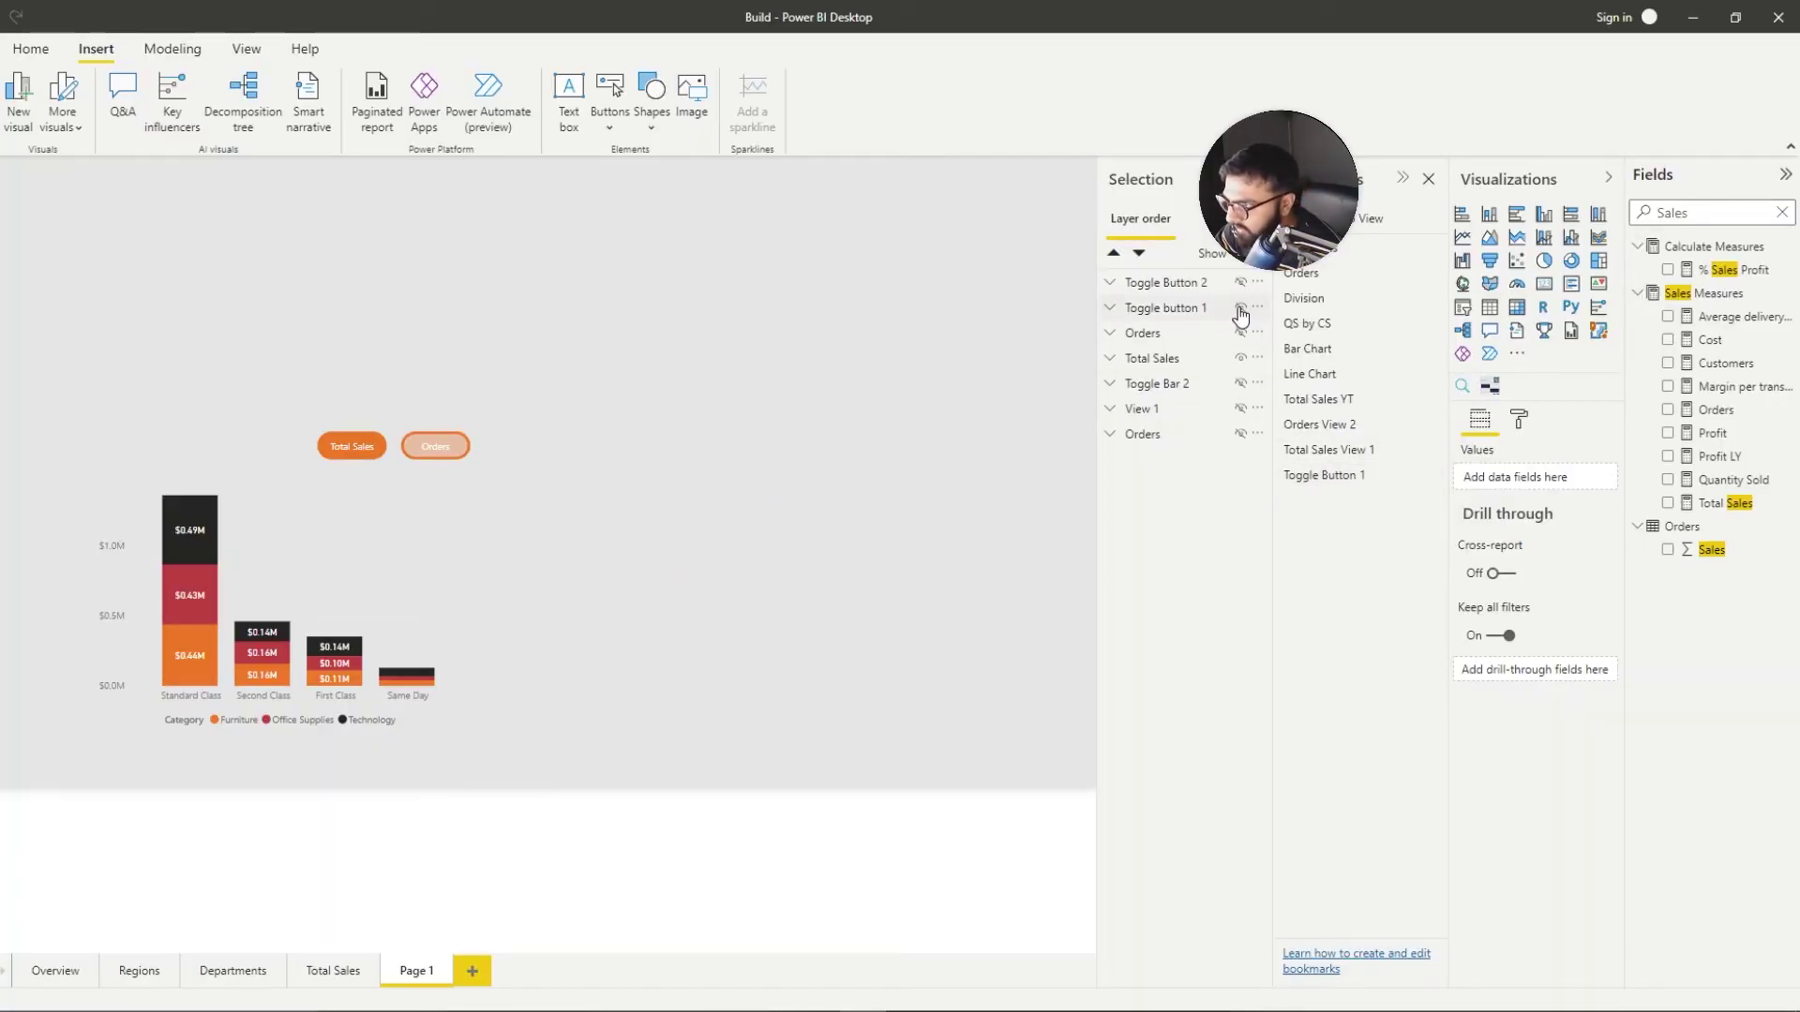
{"action": "left_click", "coordinate": [1238, 286]}
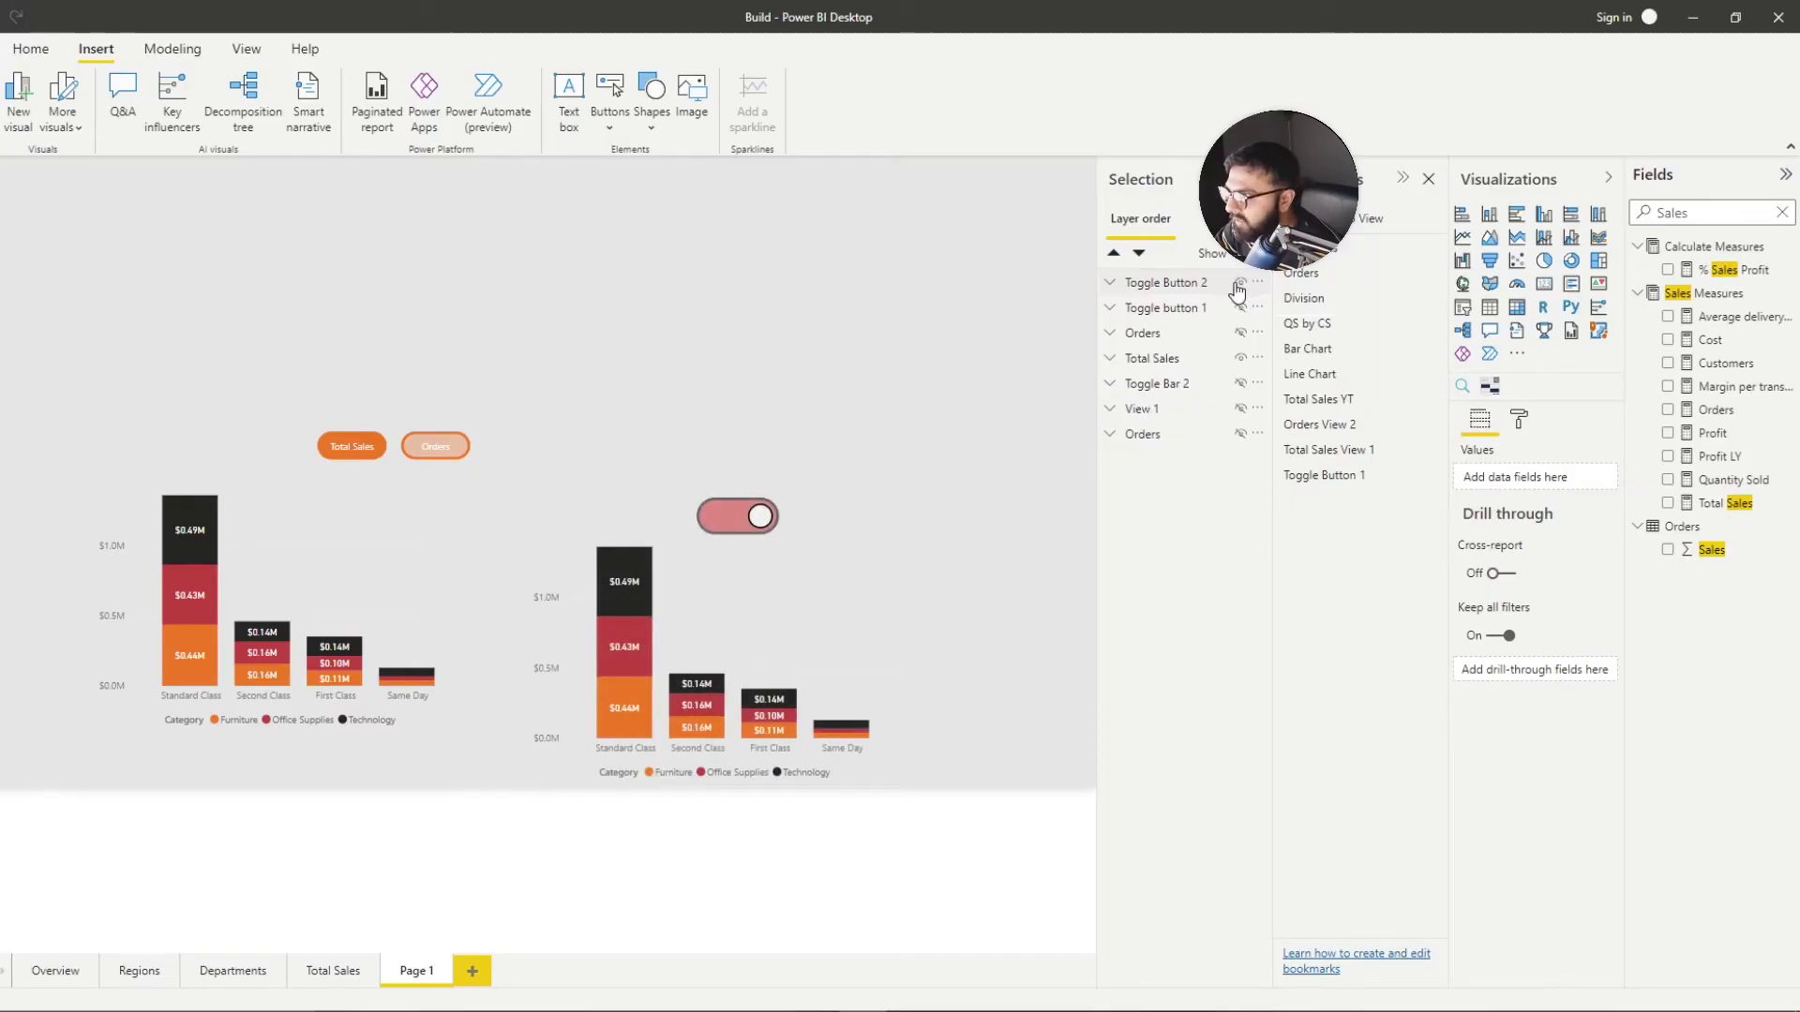
{"action": "left_click", "coordinate": [1308, 218]}
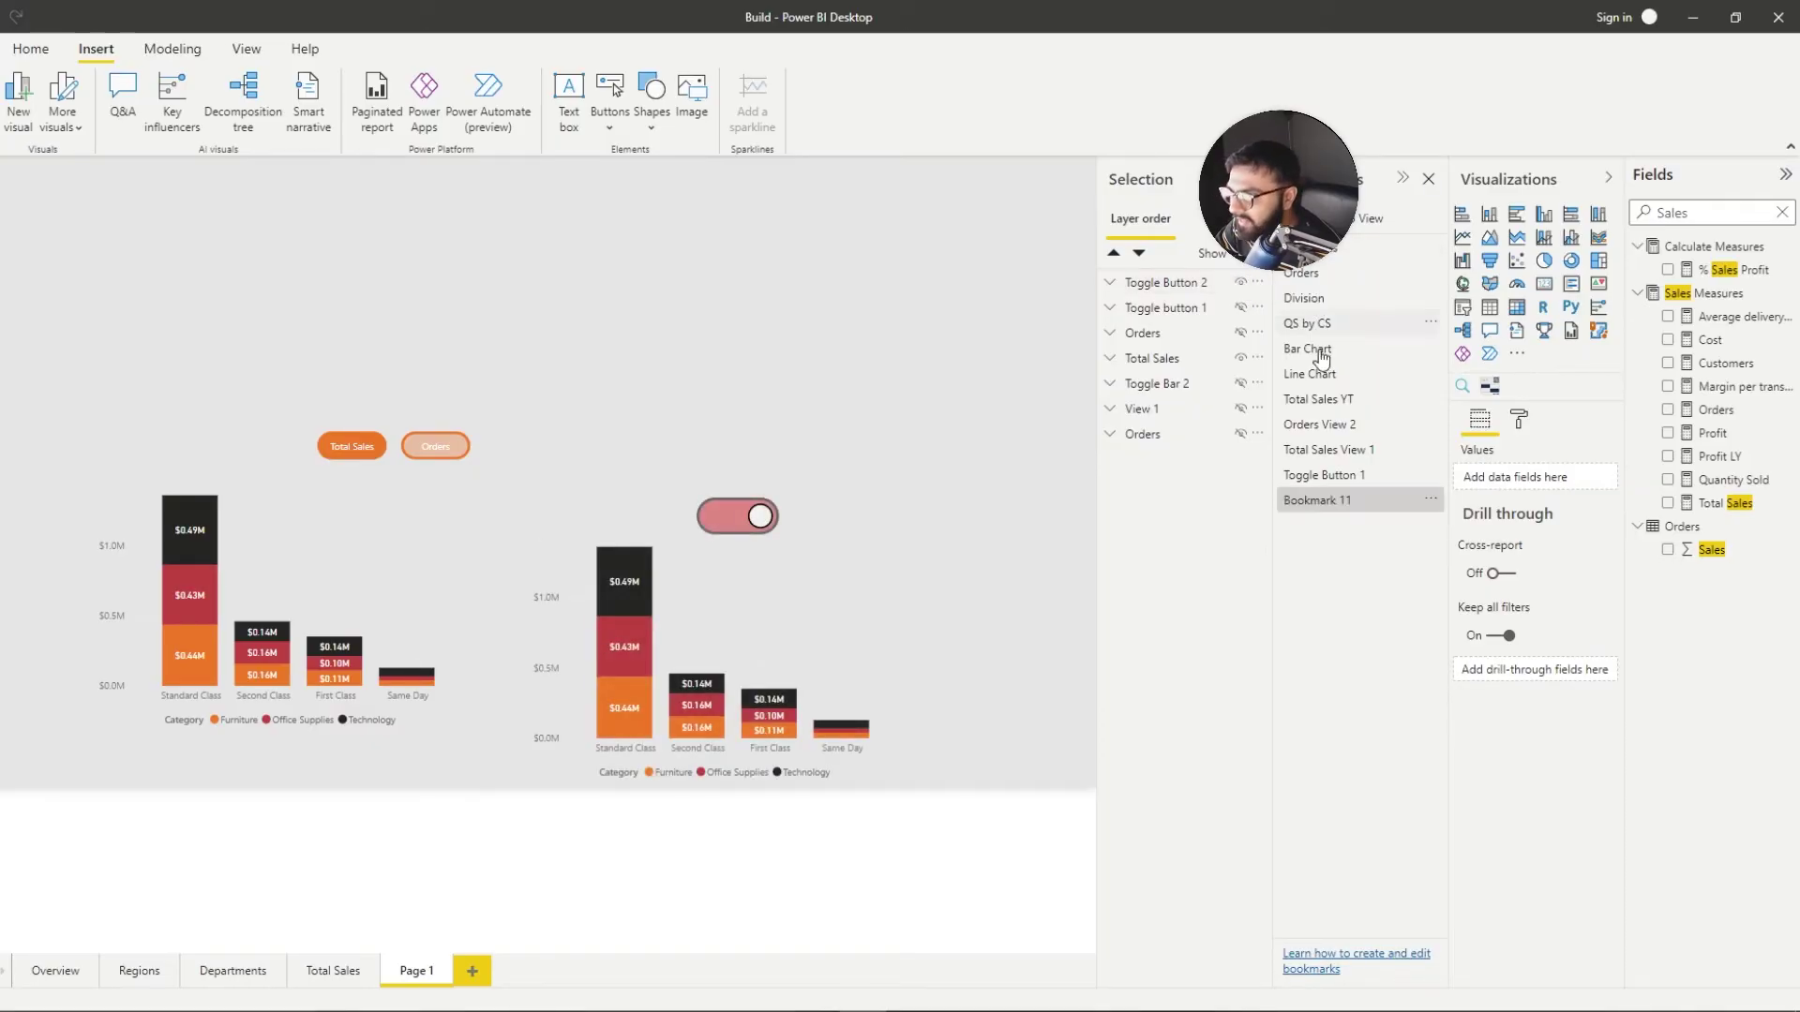
{"action": "double_click", "coordinate": [1326, 500]}
{"action": "type", "text": "Toggle "}
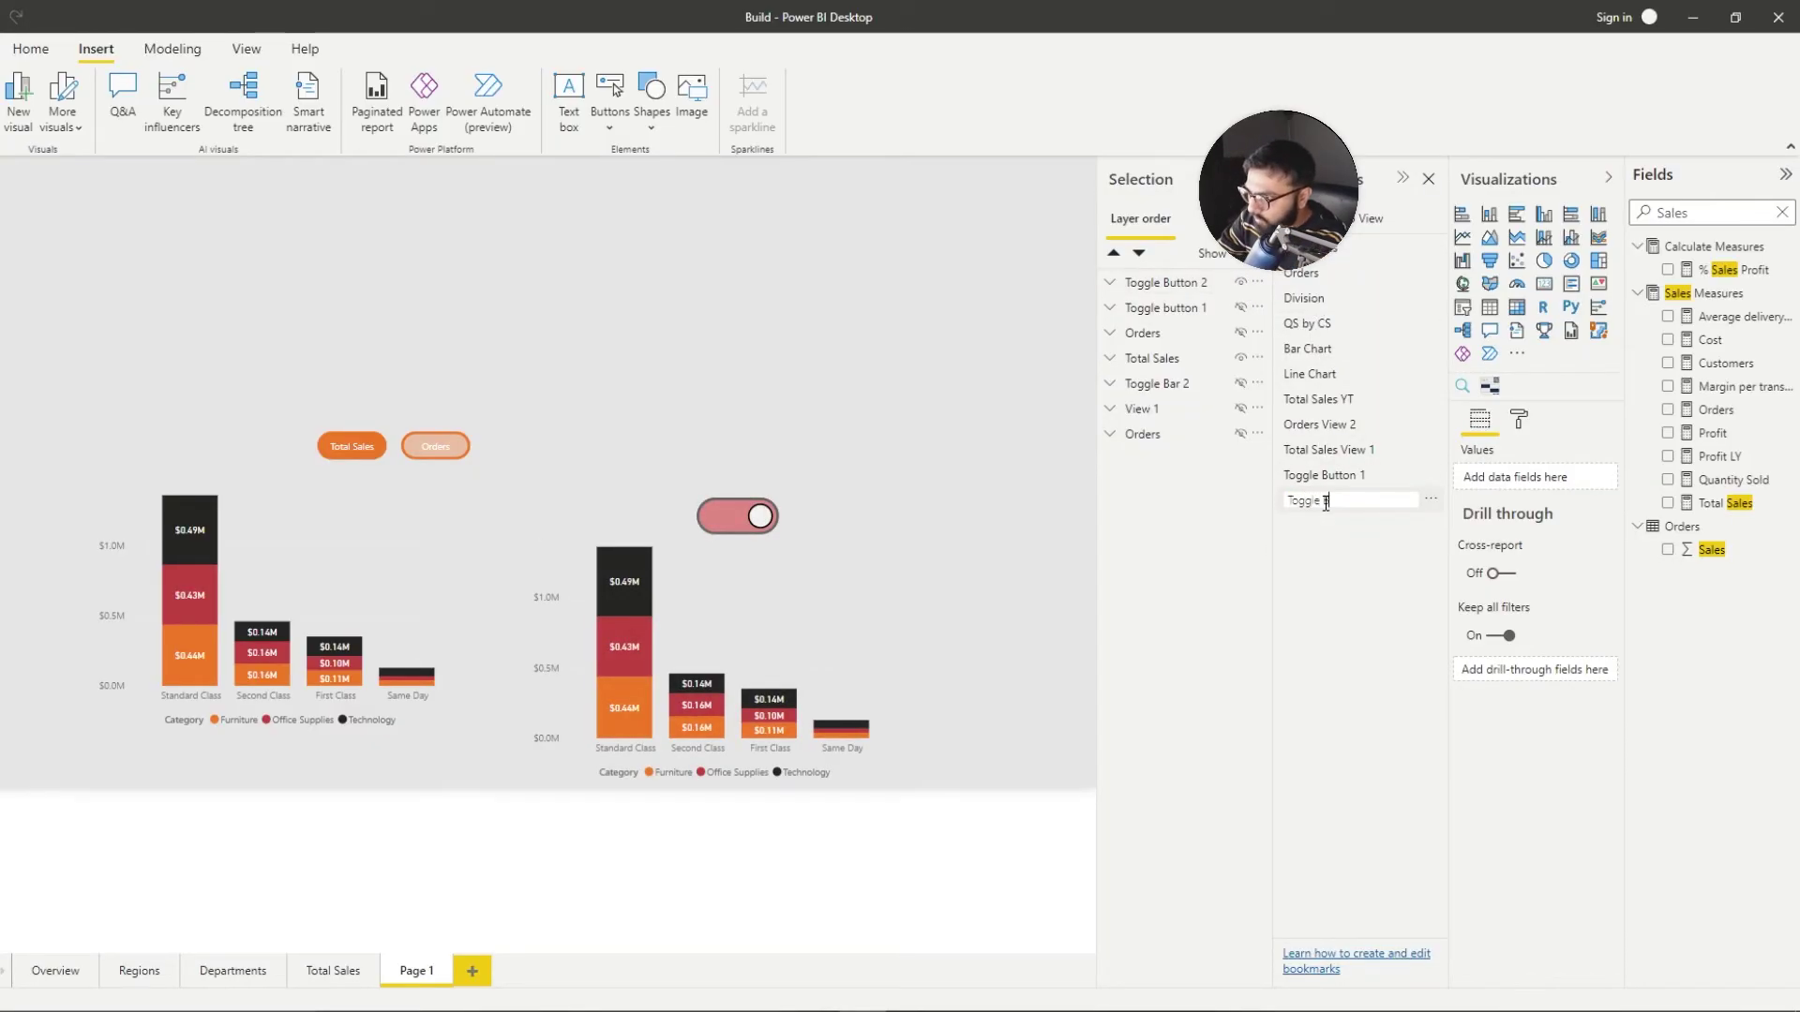
{"action": "type", "text": "Button"}
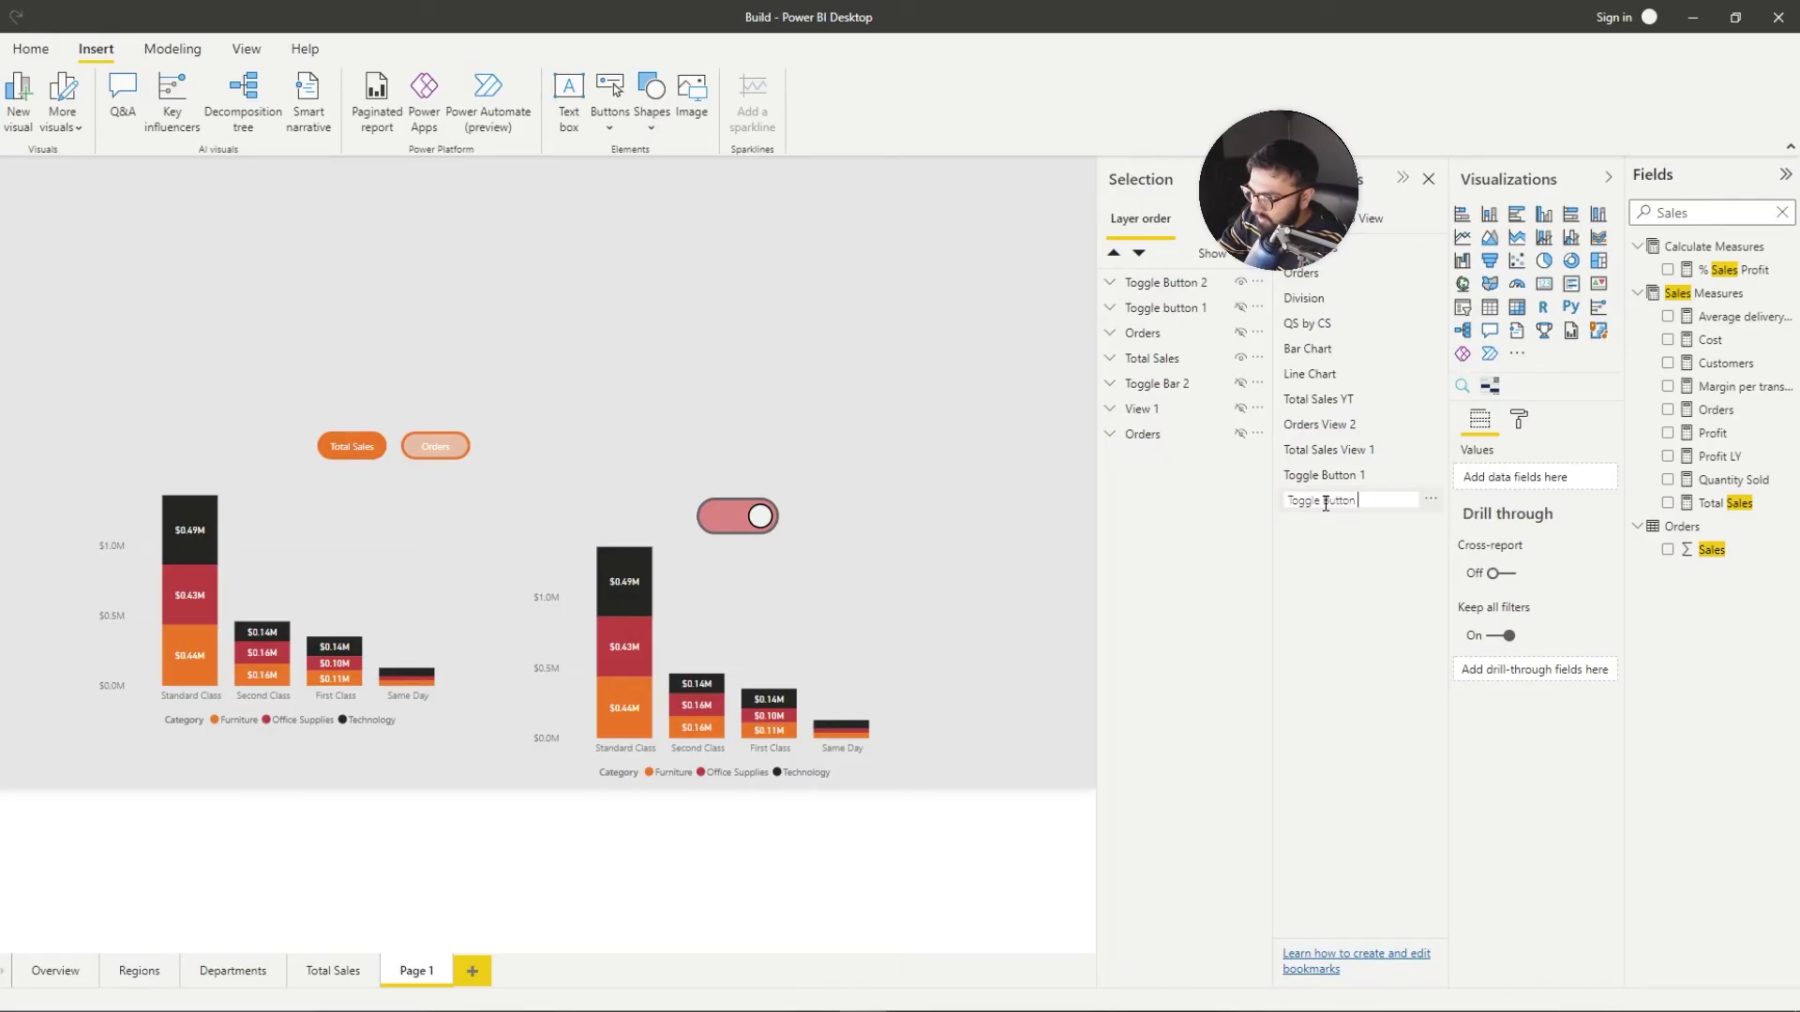
{"action": "type", "text": " 2"}
{"action": "key", "text": "Return"}
Step: Turn on the red toggle's action, set its type to Bookmark and link it to the Toggle Button 1 bookmark
{"action": "left_click", "coordinate": [716, 522]}
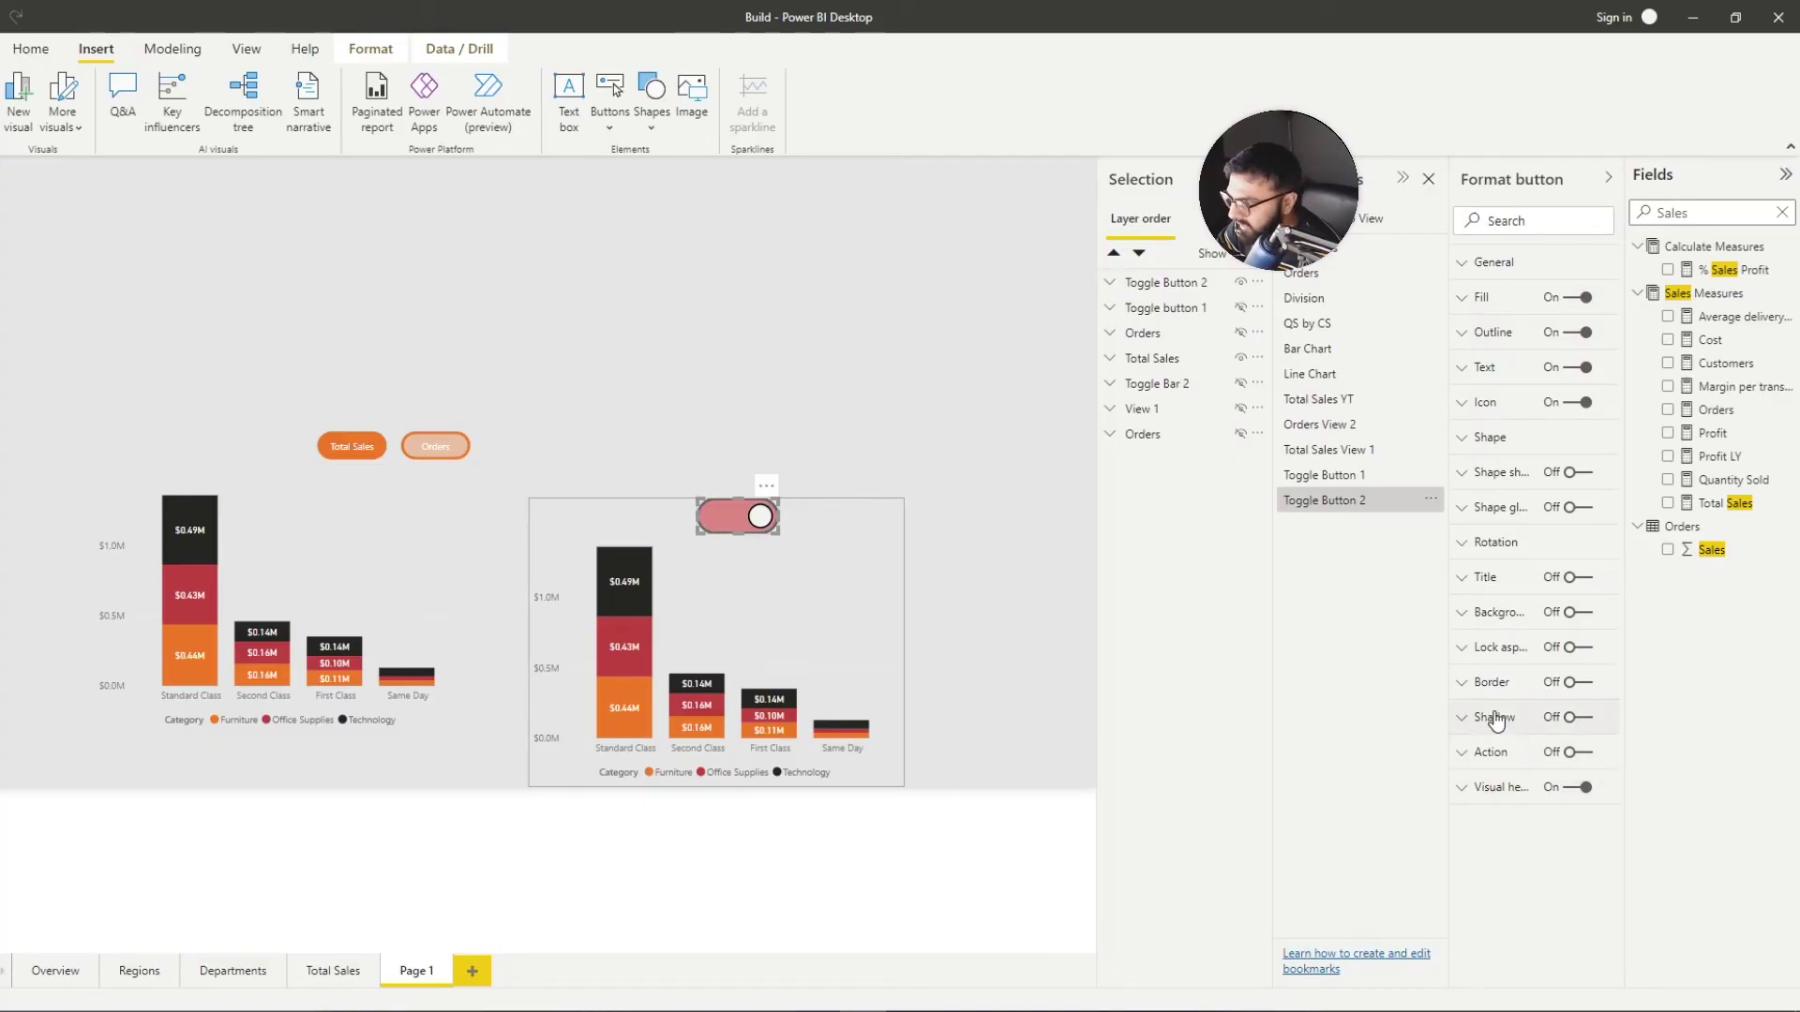
{"action": "left_click", "coordinate": [1577, 752]}
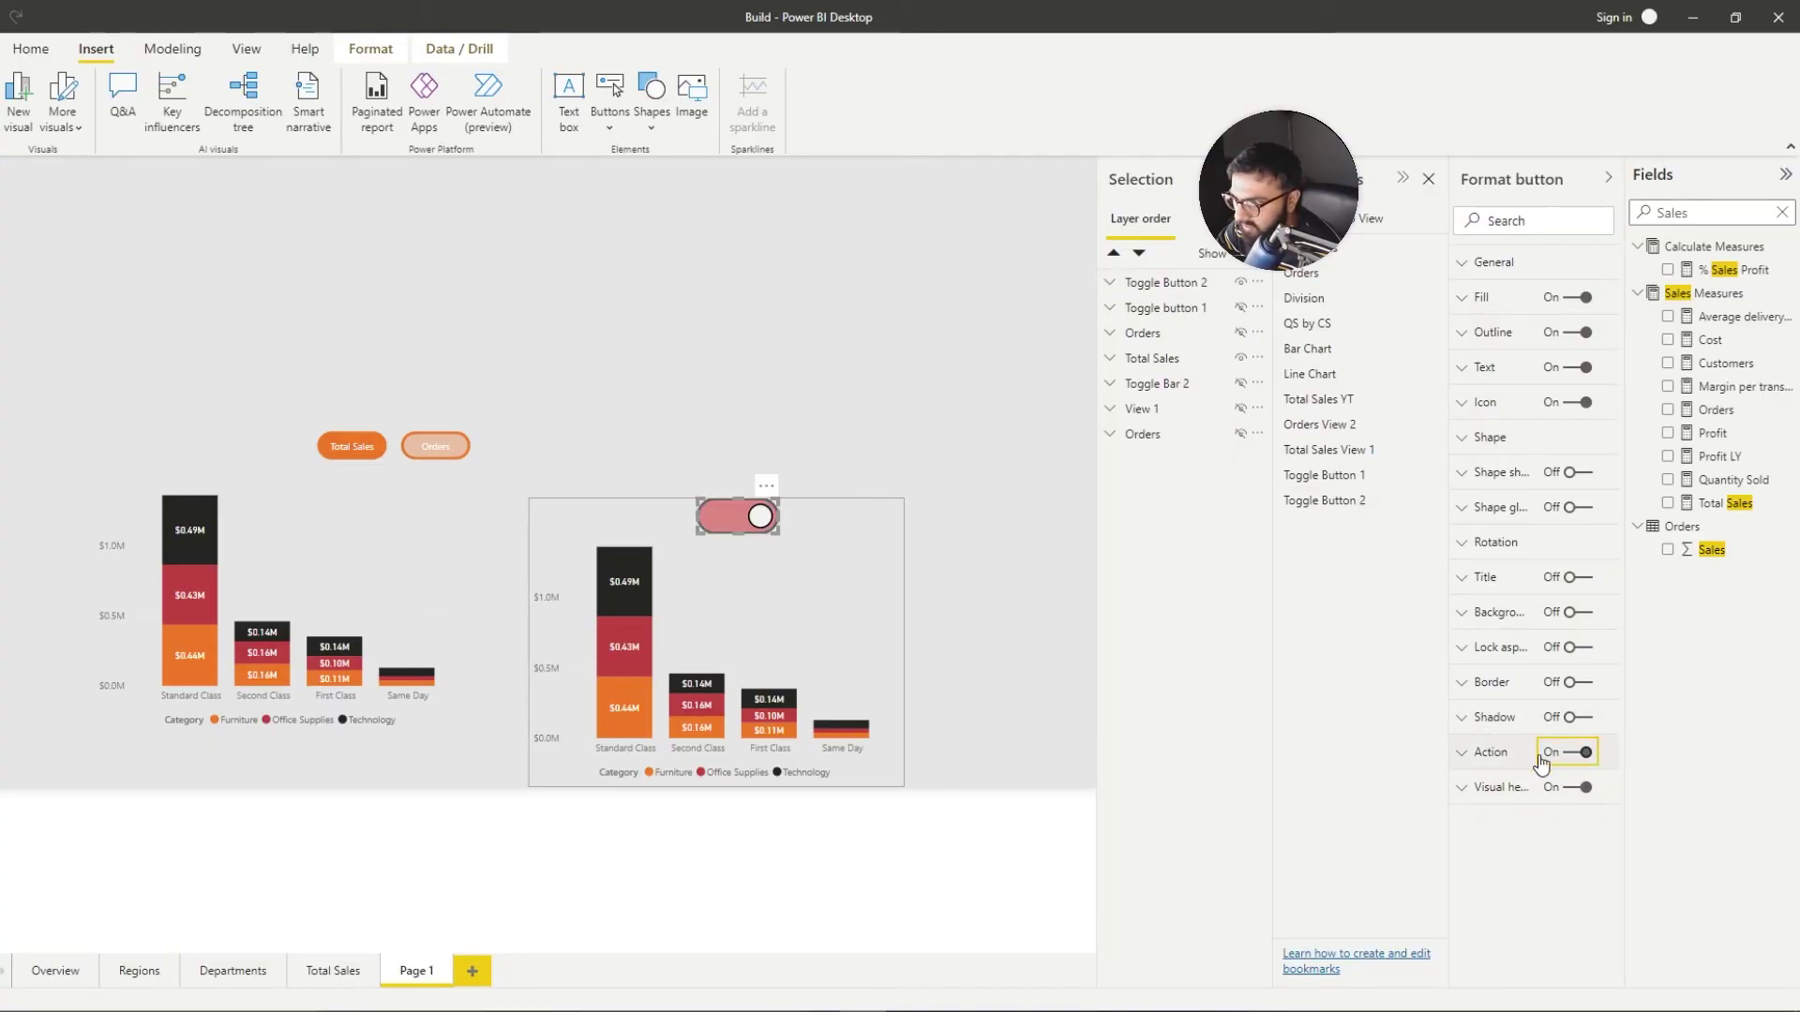
{"action": "left_click", "coordinate": [1491, 752]}
{"action": "left_click", "coordinate": [1521, 810]}
{"action": "left_click", "coordinate": [1500, 853]}
{"action": "left_click", "coordinate": [1509, 870]}
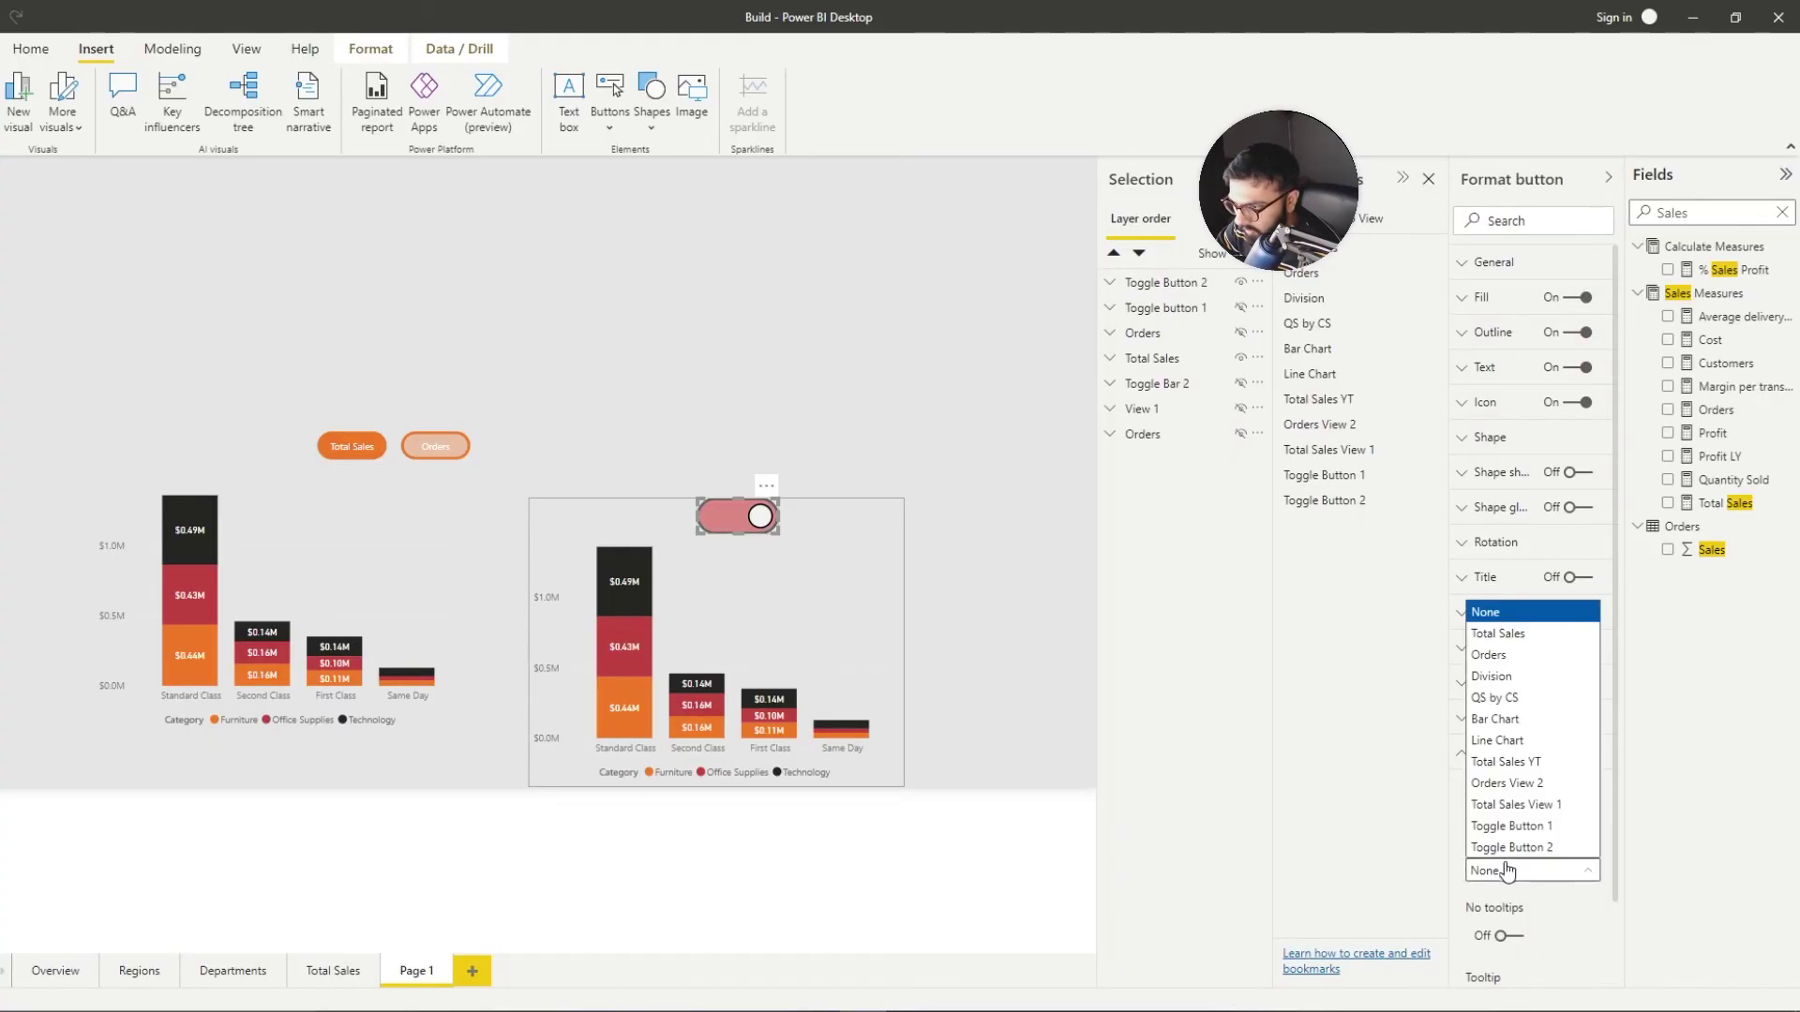
{"action": "left_click", "coordinate": [1534, 827]}
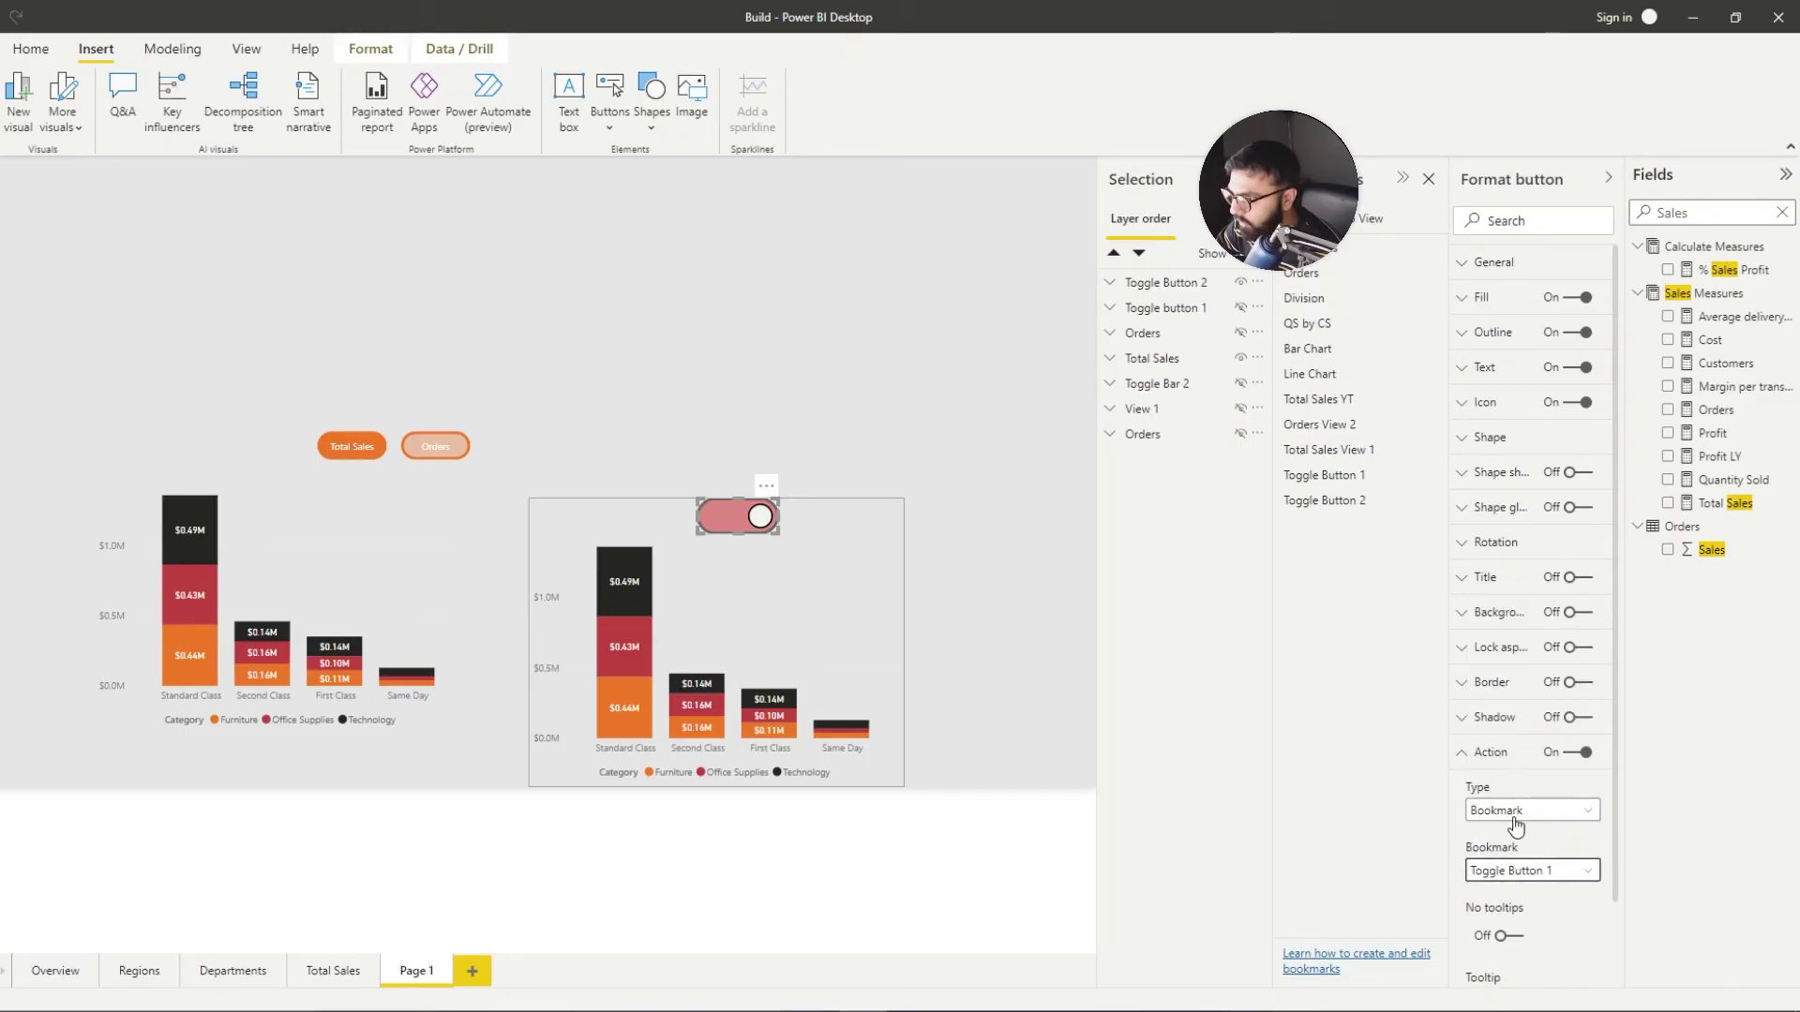
{"action": "left_click", "coordinate": [908, 409]}
Step: Switch to the pie chart through the red toggle and link the teal toggle's action to the Toggle Button 2 bookmark
{"action": "left_click", "coordinate": [764, 516], "text": "ctrl"}
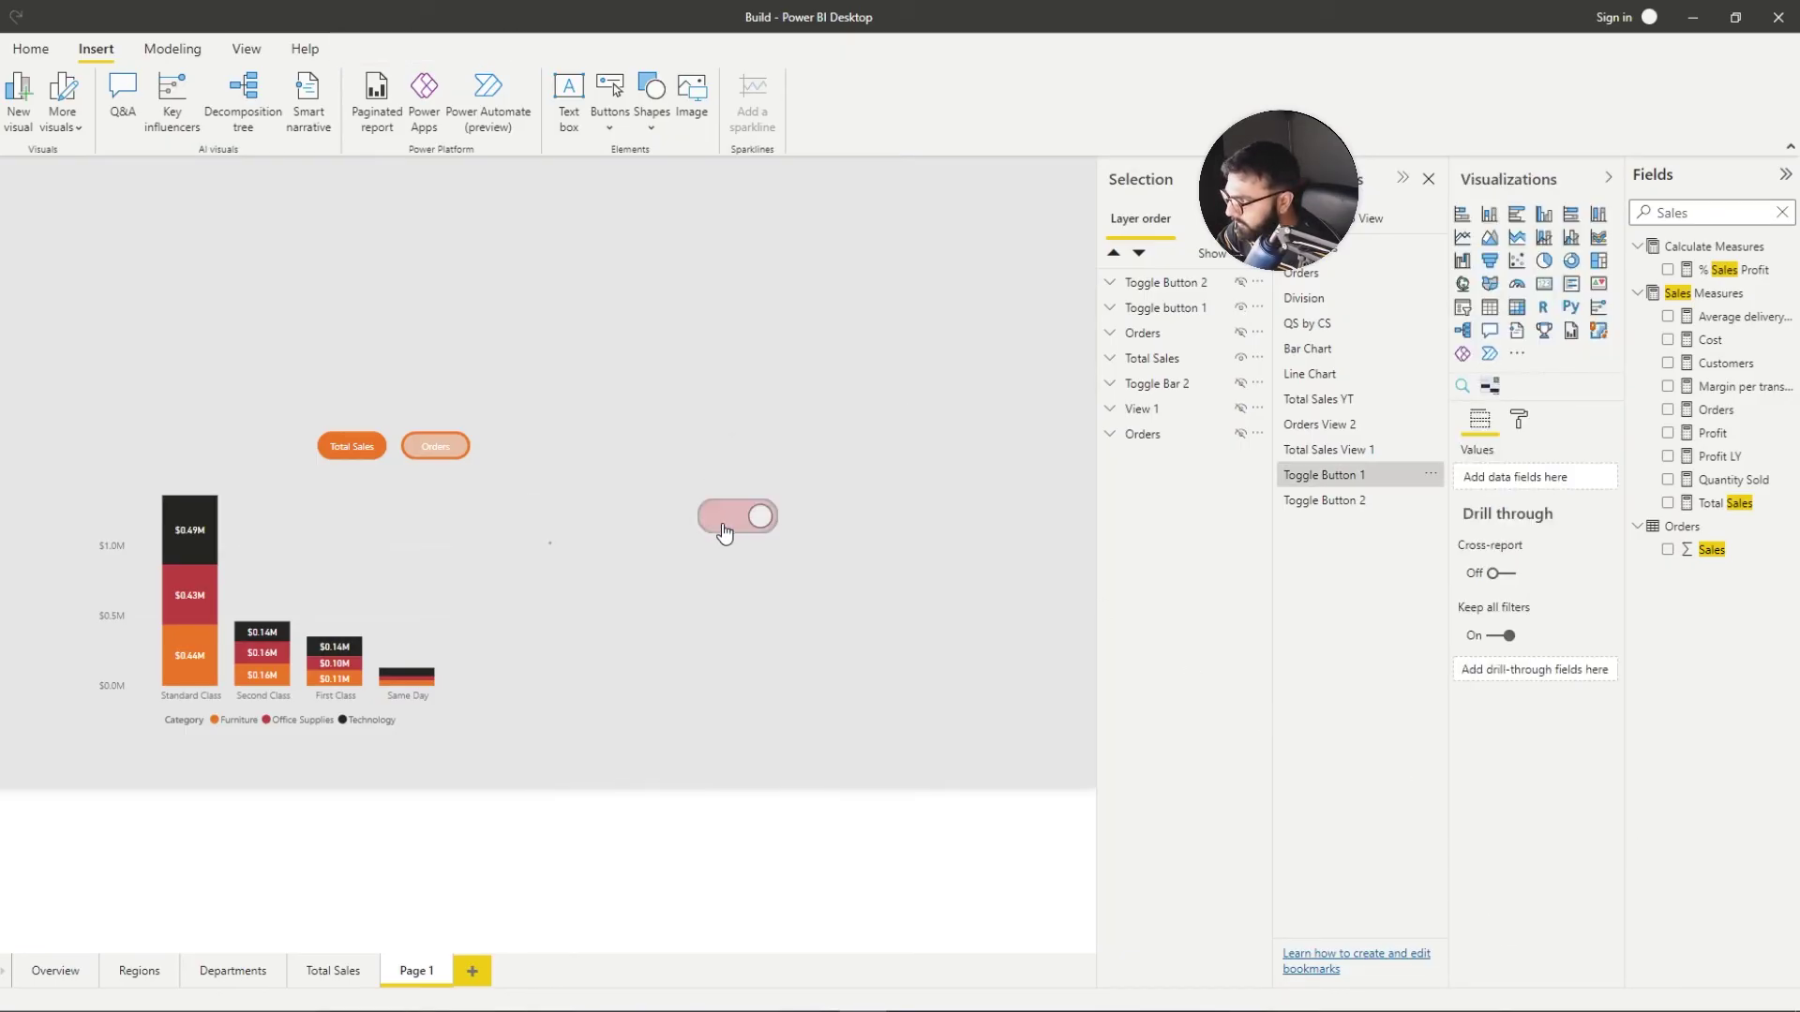
{"action": "left_click", "coordinate": [766, 529]}
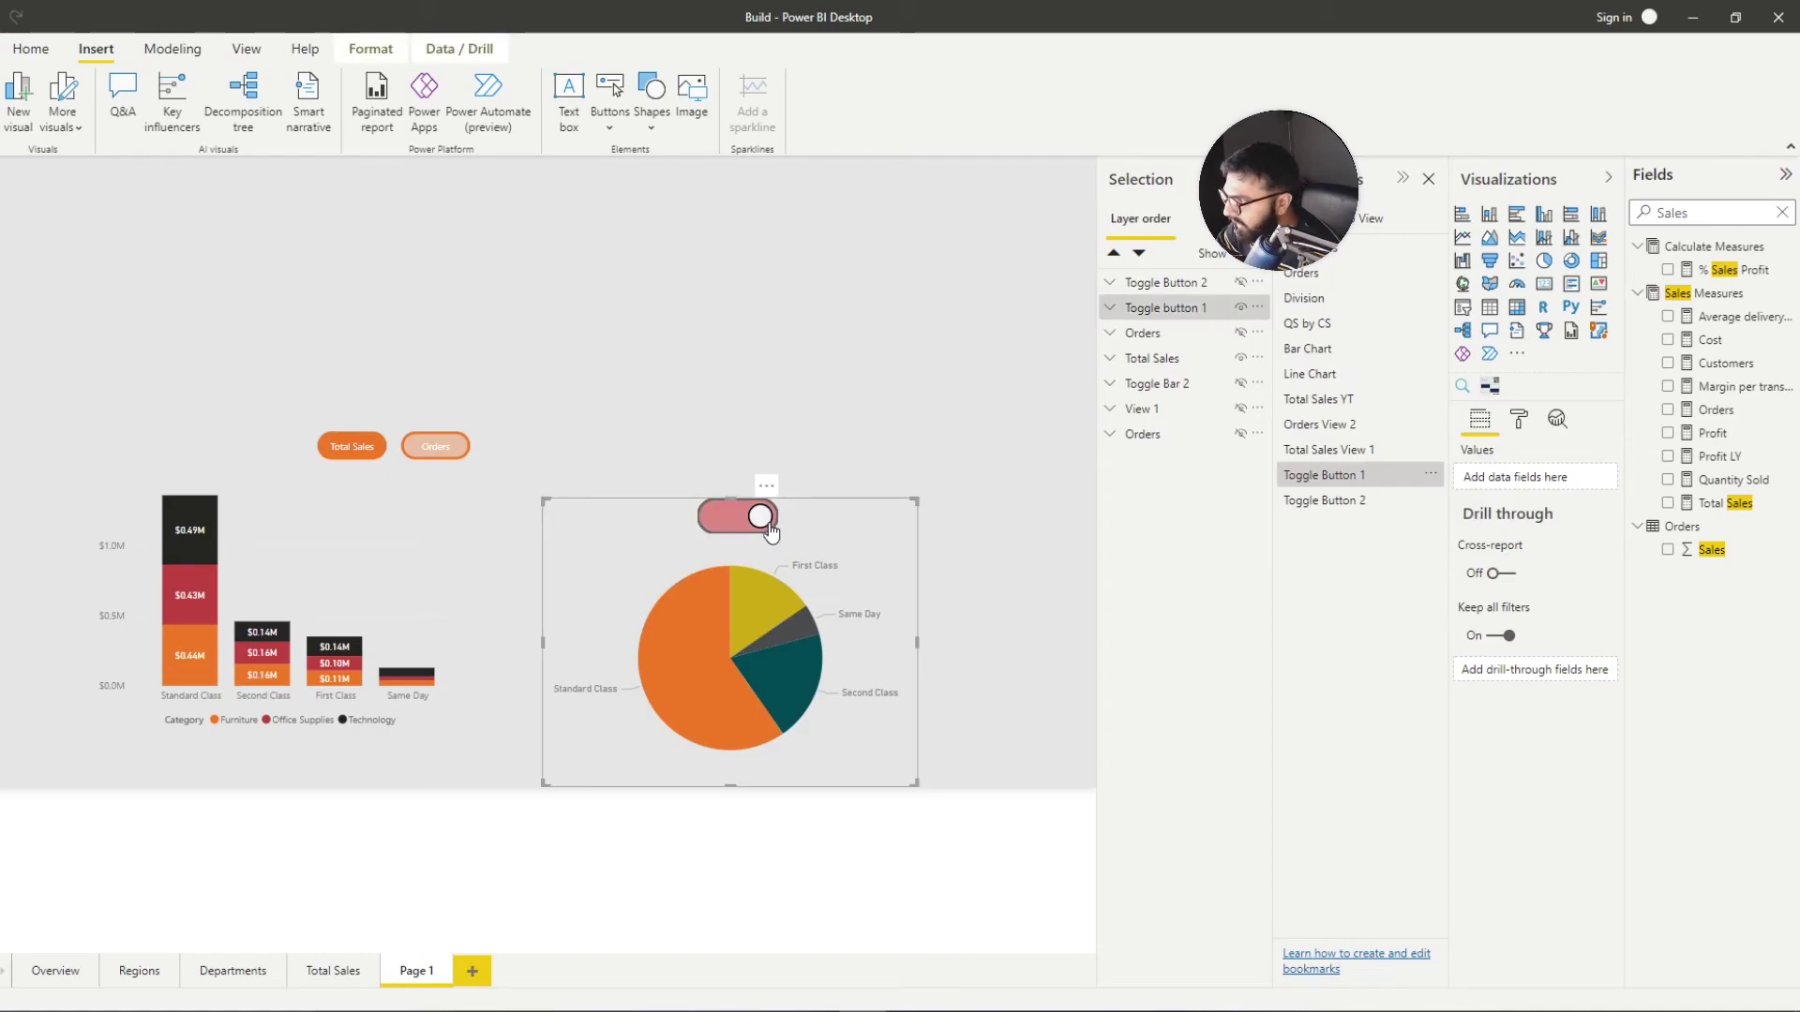
{"action": "left_click", "coordinate": [1514, 751]}
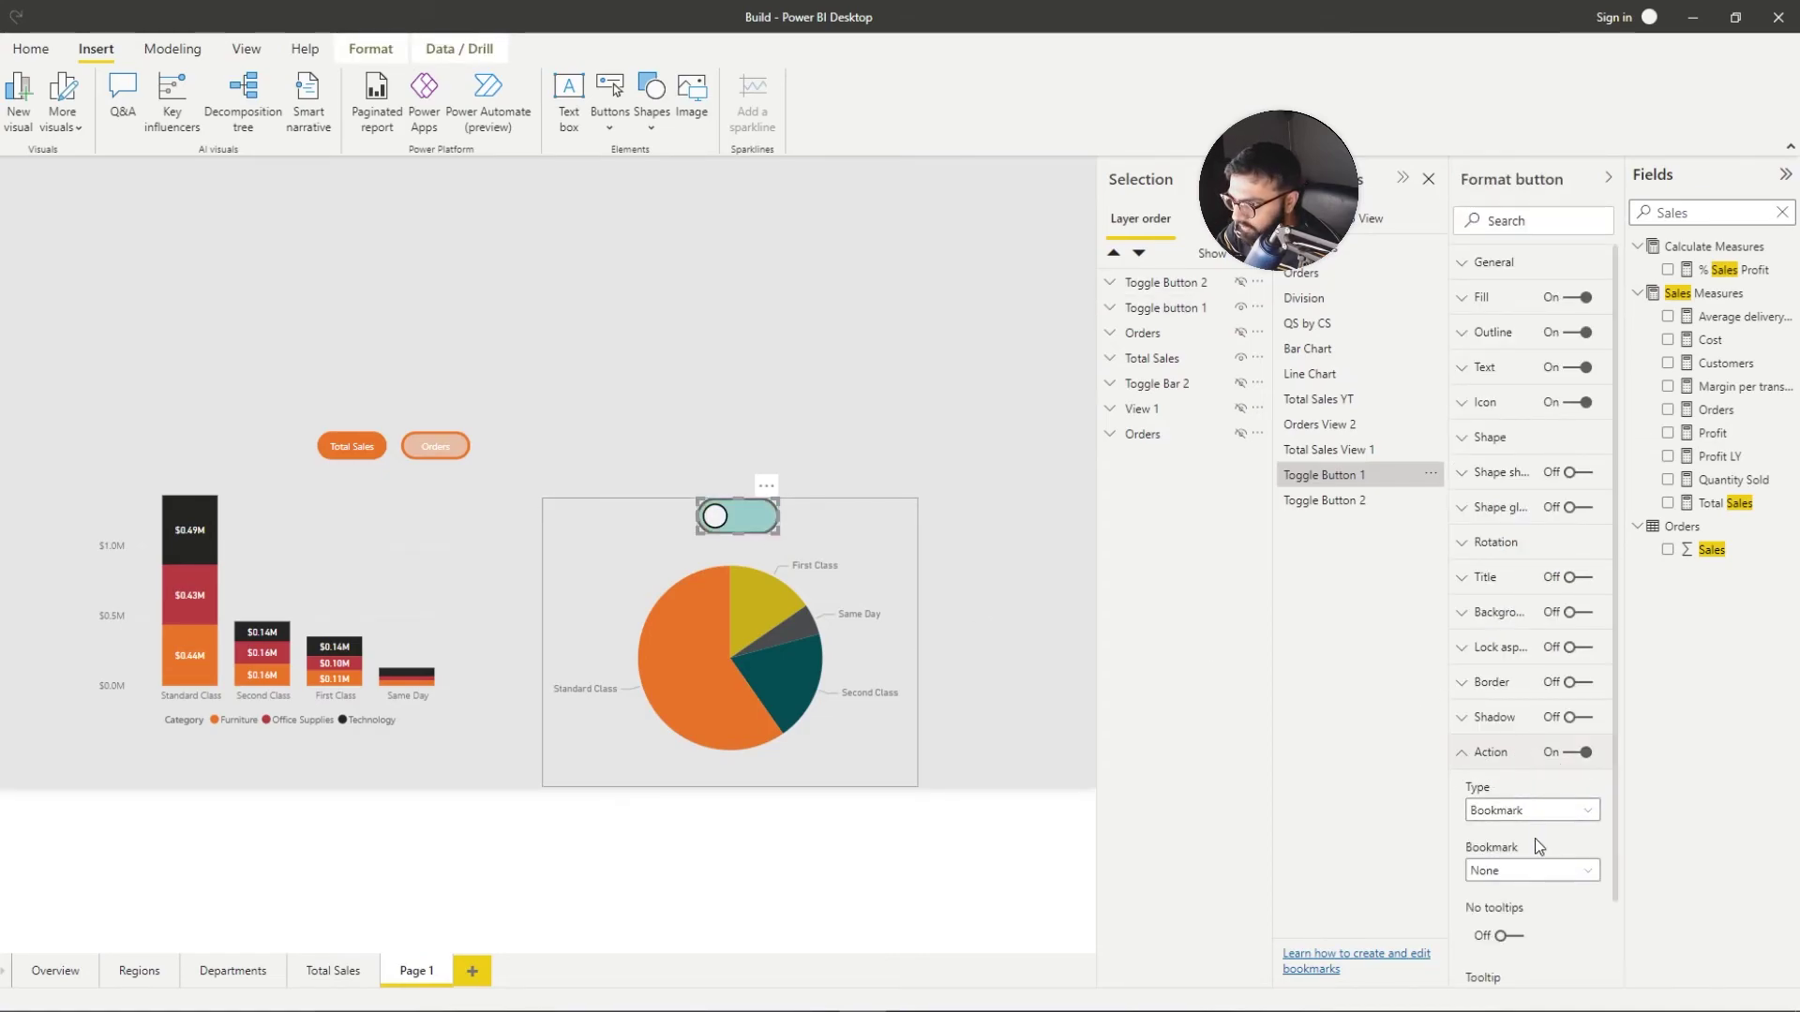
{"action": "left_click", "coordinate": [1514, 871]}
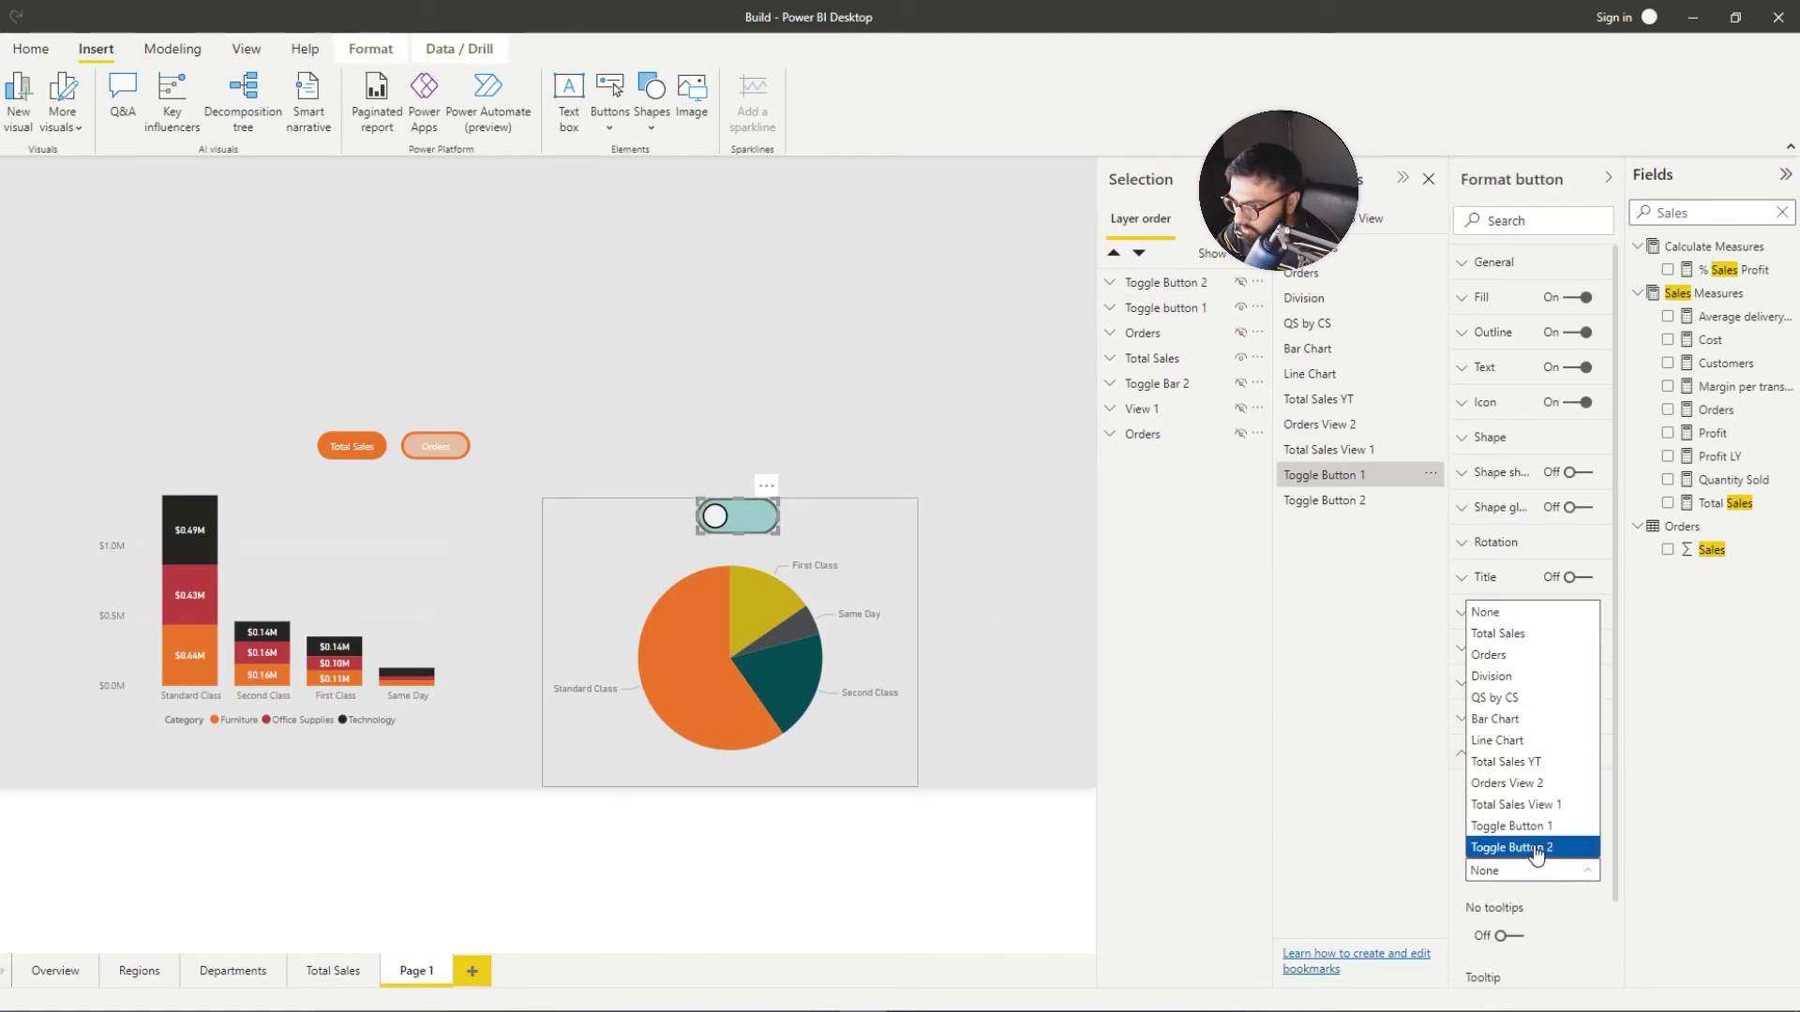
{"action": "left_click", "coordinate": [1535, 848]}
{"action": "left_click", "coordinate": [787, 469]}
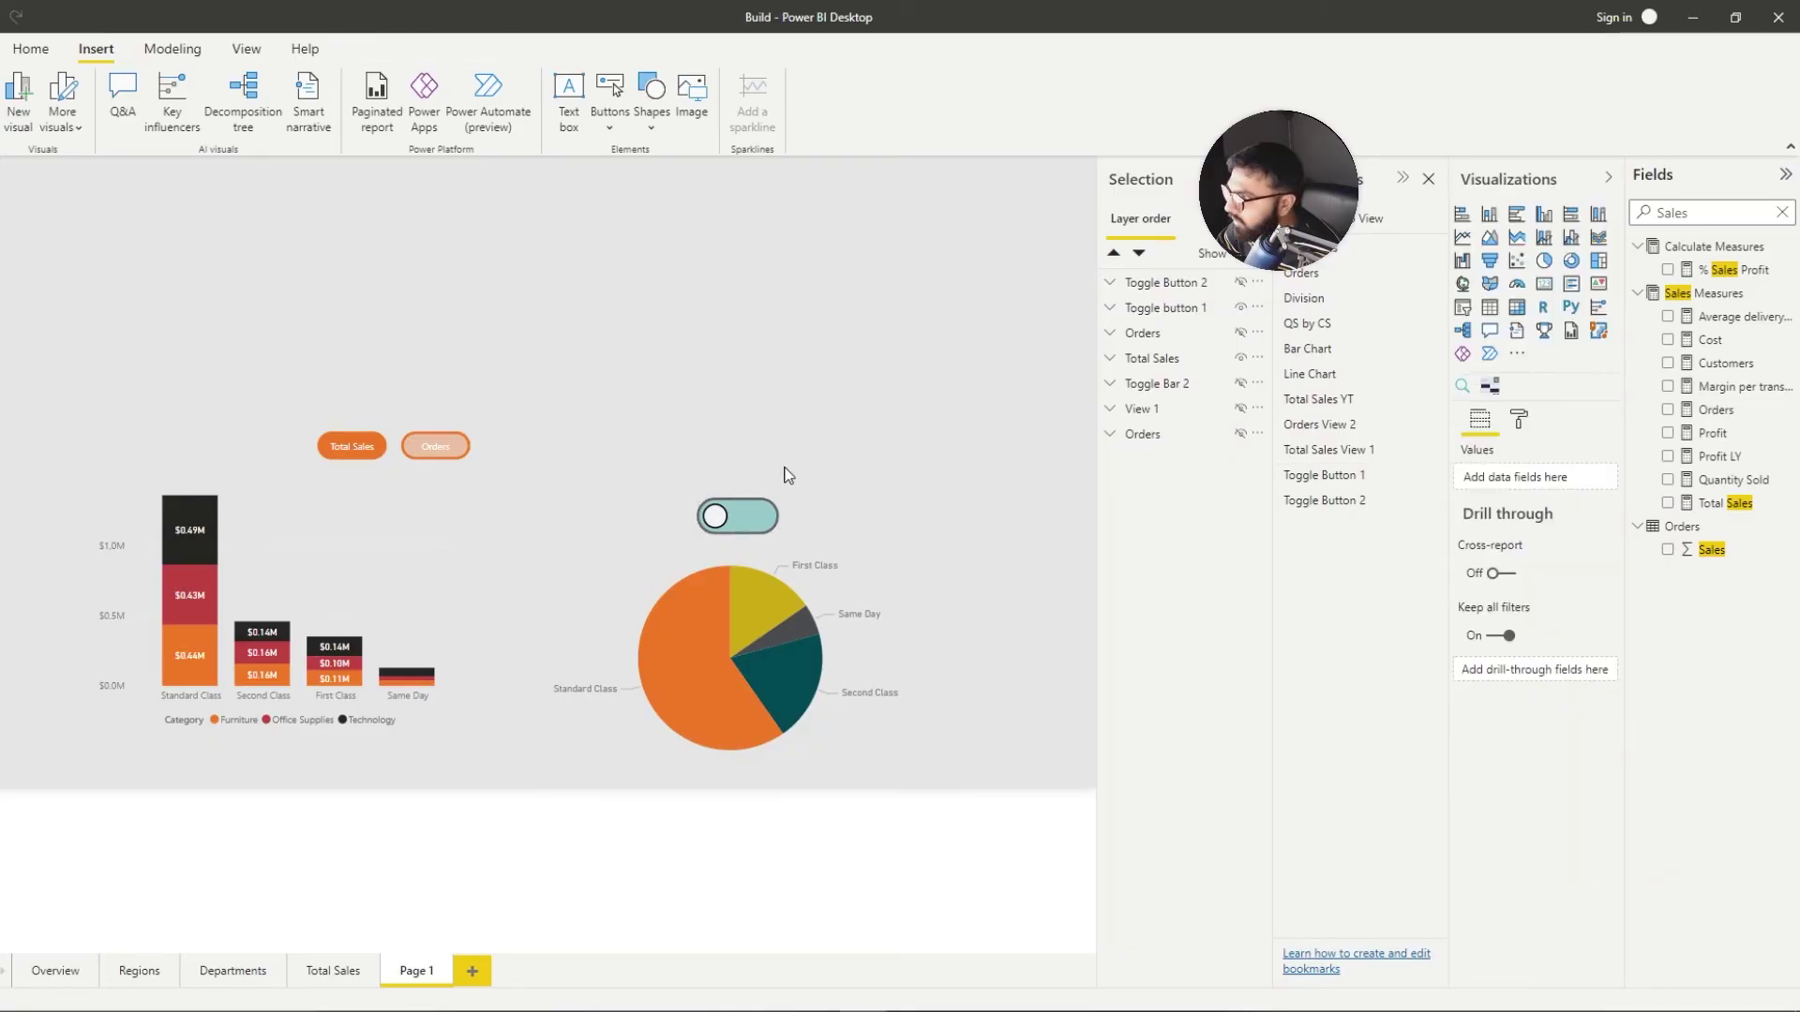
Step: Test the teal and red toggles by switching between the charts, and switch the other chart with its Orders button
{"action": "left_click", "coordinate": [738, 516], "text": "ctrl"}
{"action": "left_click", "coordinate": [775, 527], "text": "ctrl"}
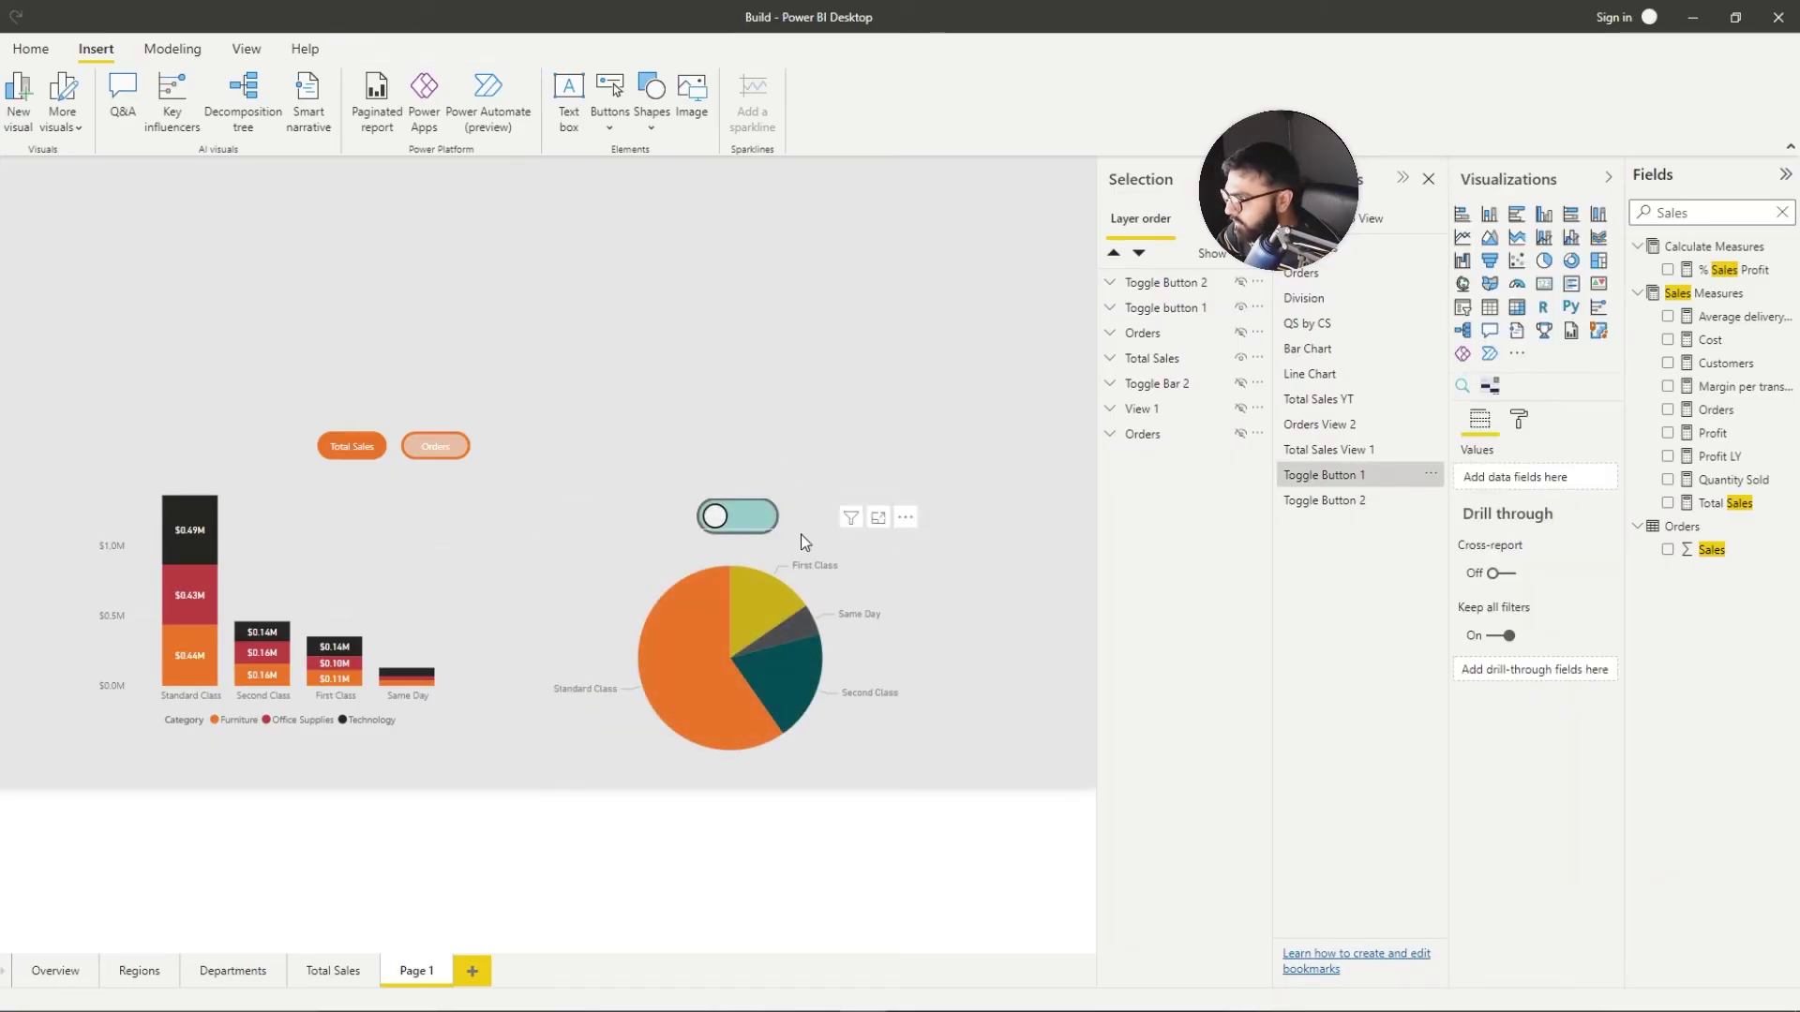
{"action": "left_click", "coordinate": [775, 527], "text": "ctrl"}
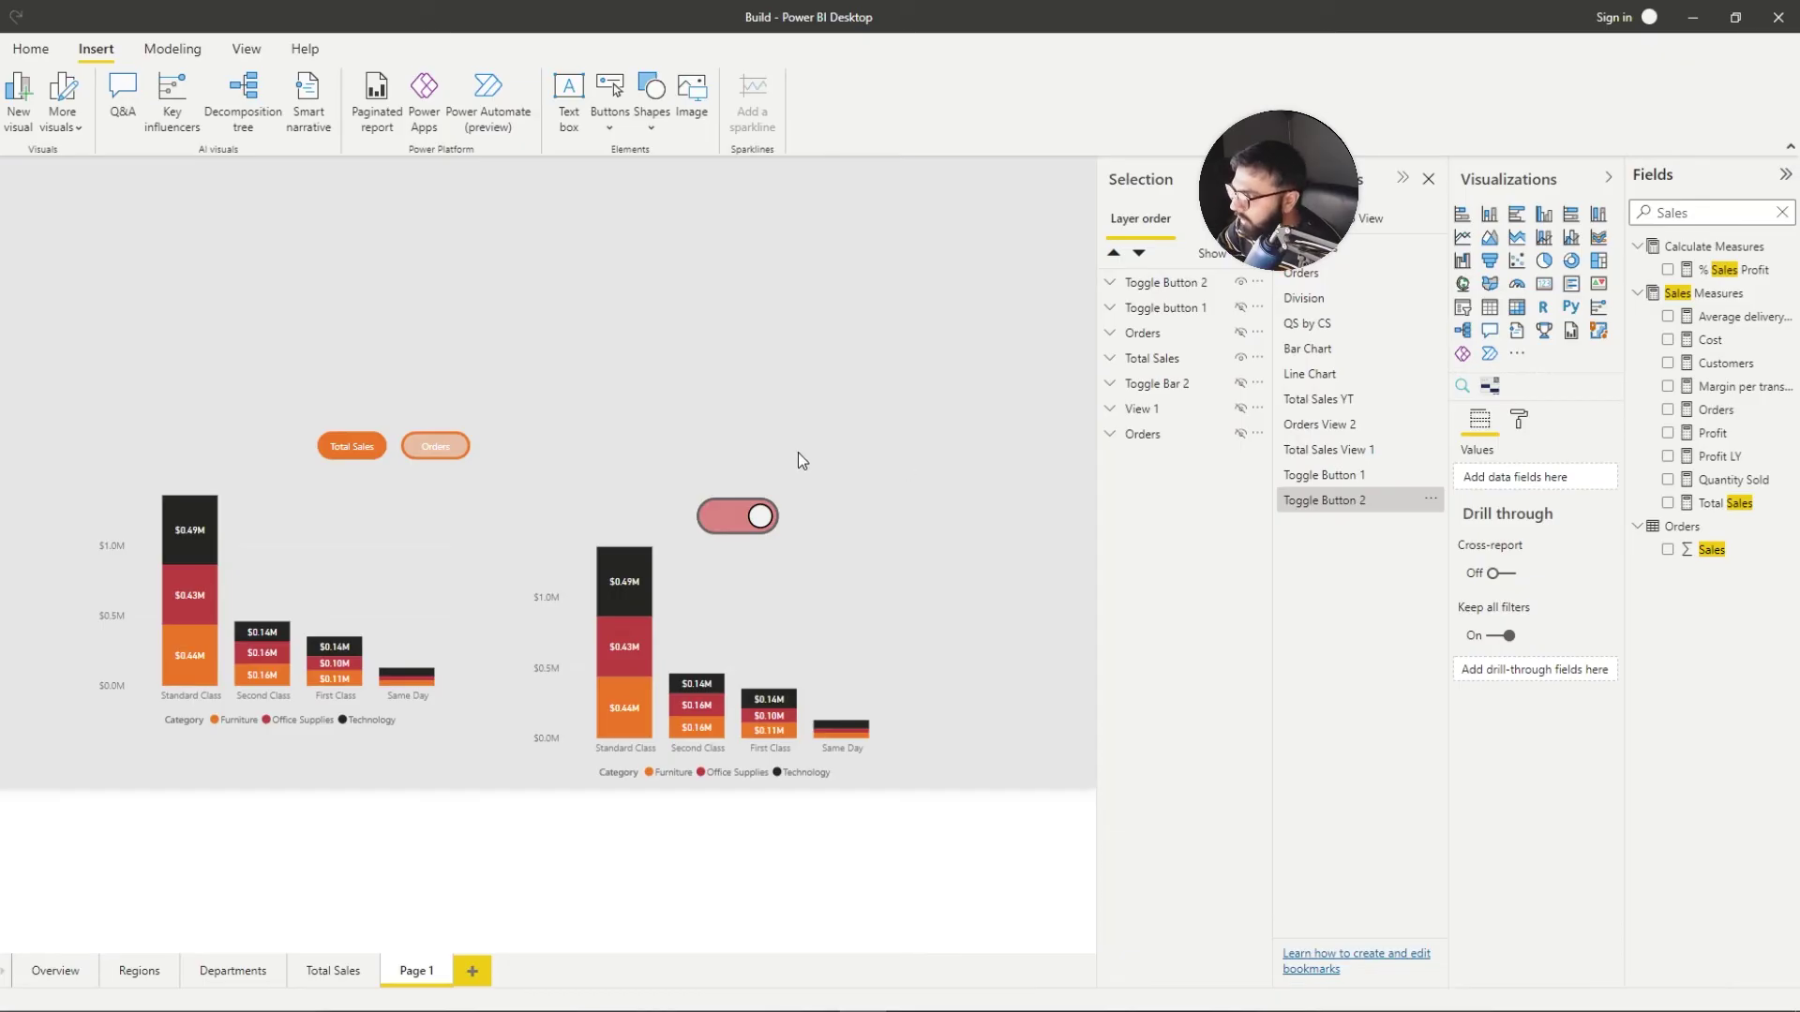
{"action": "left_click", "coordinate": [431, 444], "text": "ctrl"}
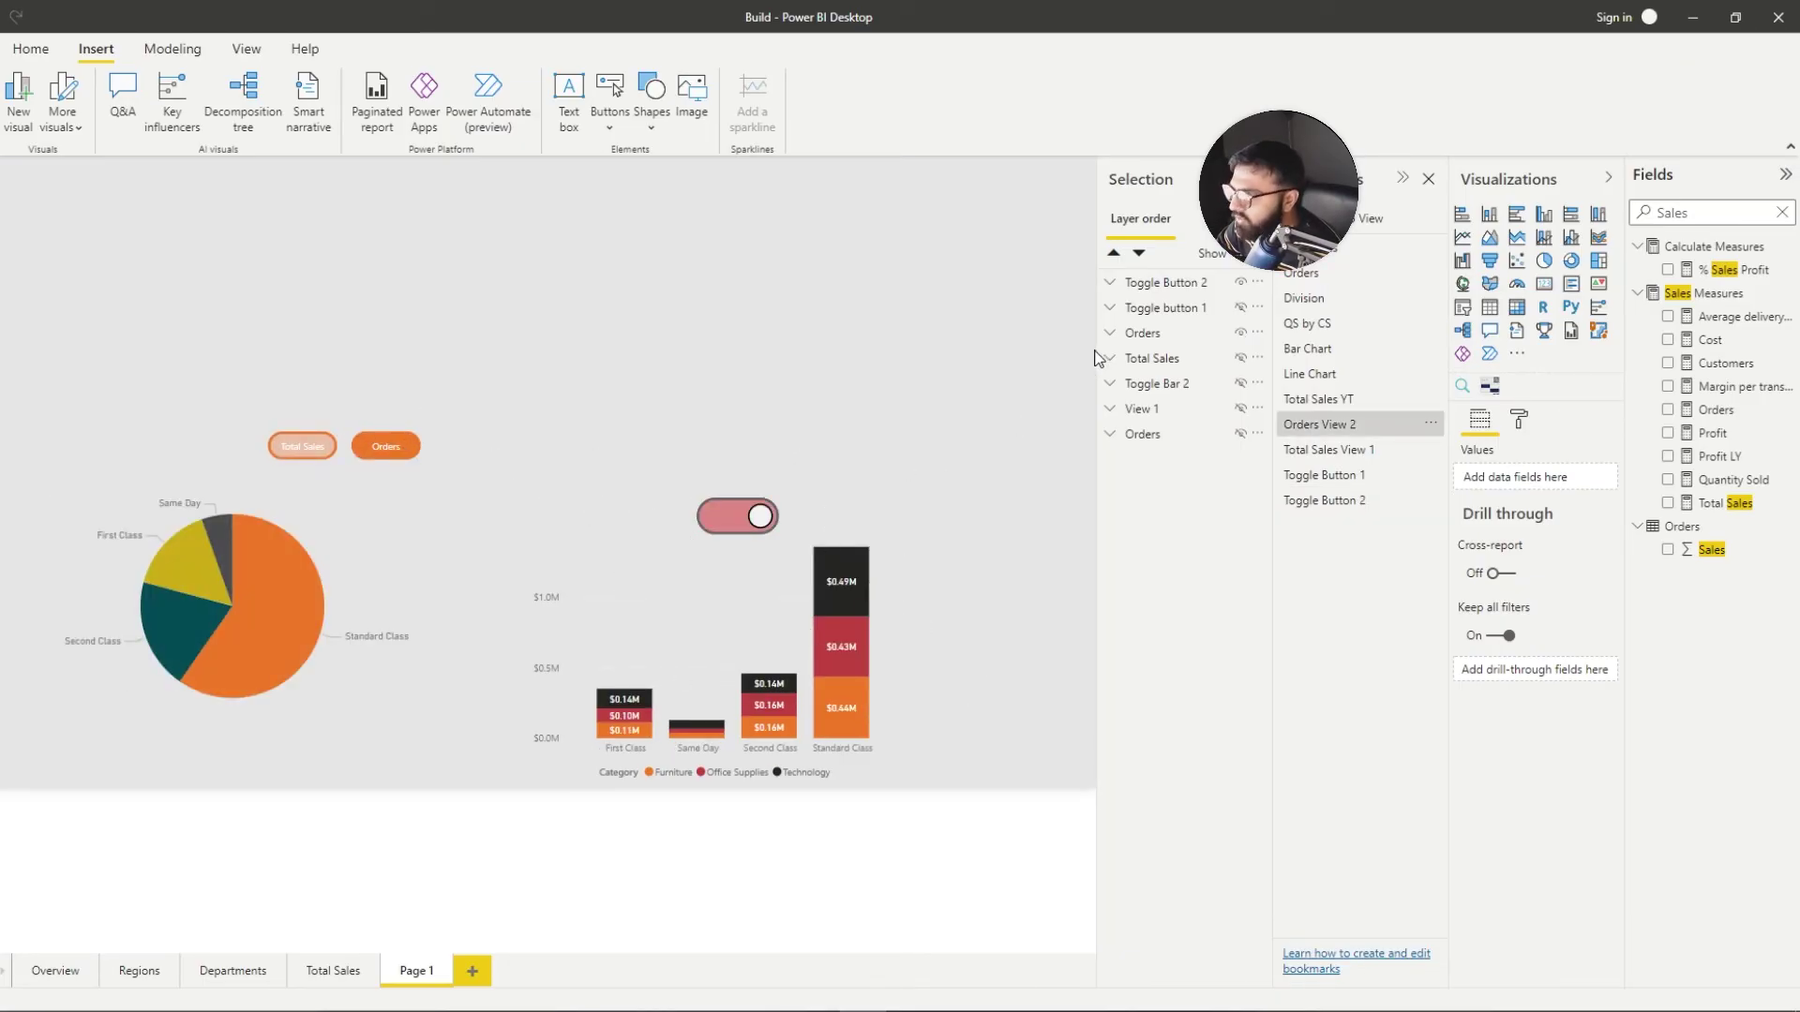
Step: Test the Total Sales and Orders buttons and the red toggle by switching both charts
{"action": "left_click", "coordinate": [302, 447], "text": "ctrl"}
{"action": "left_click", "coordinate": [717, 517], "text": "ctrl"}
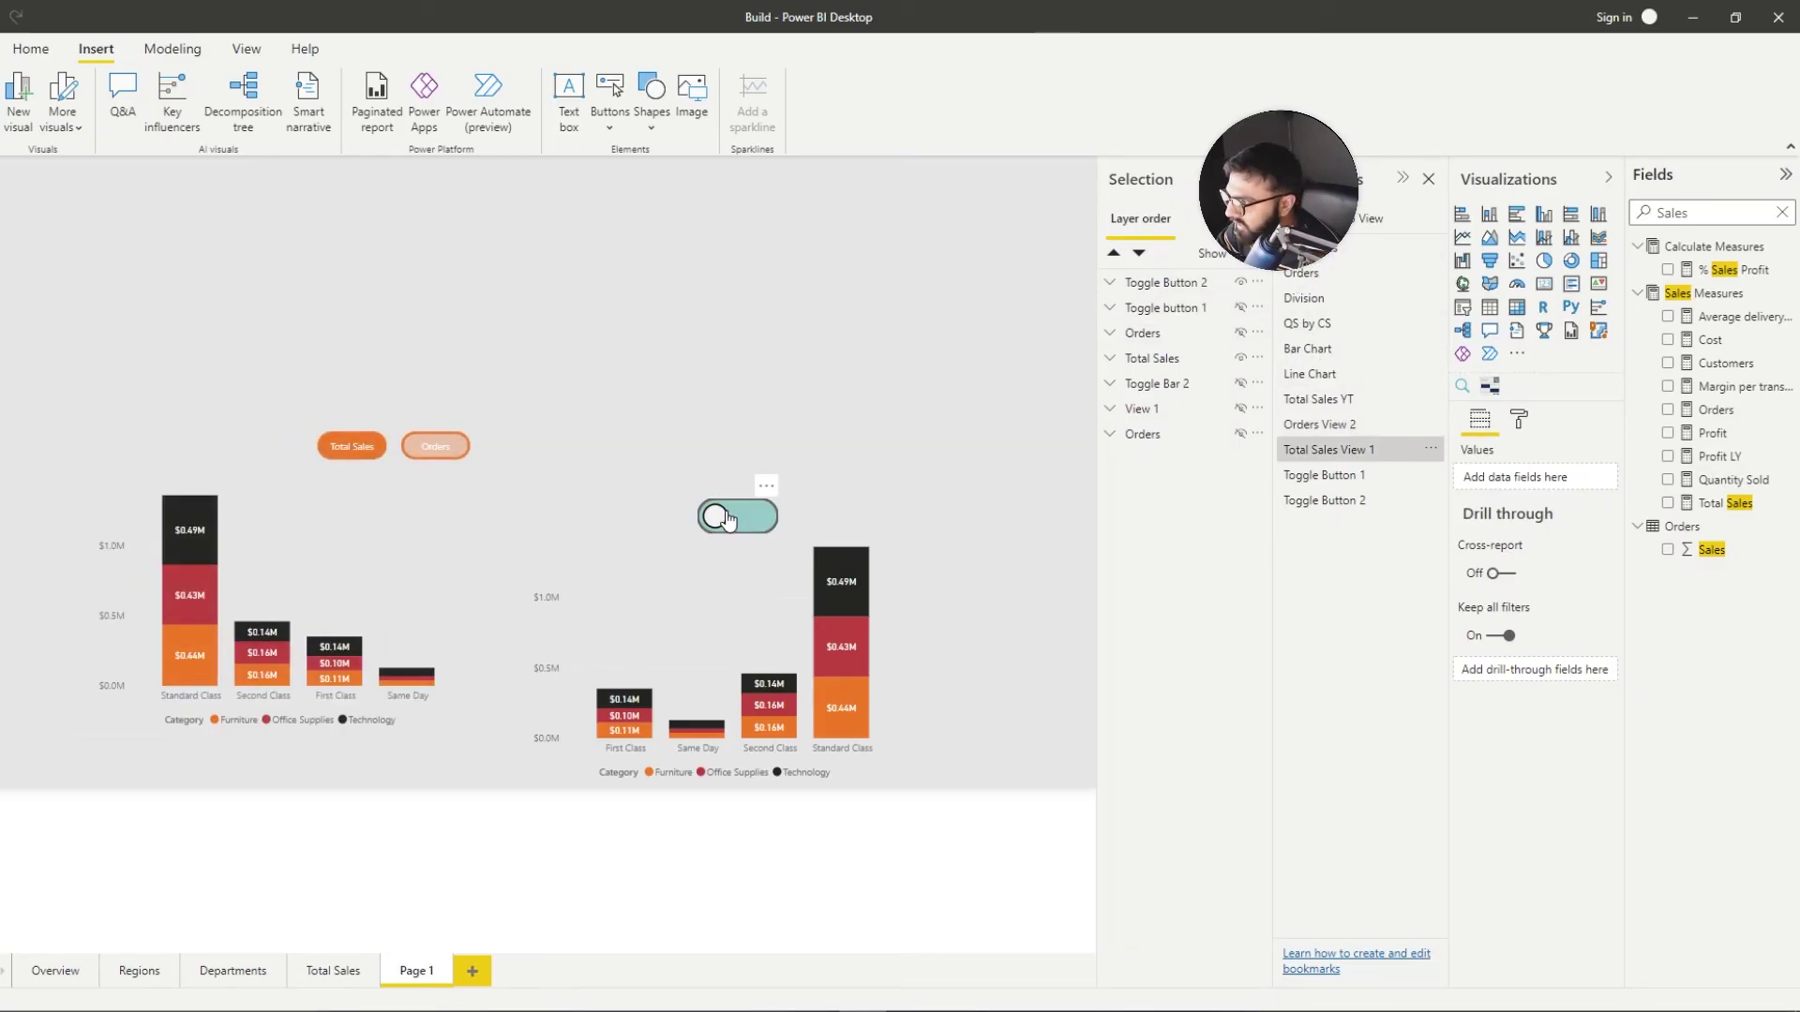
{"action": "left_click", "coordinate": [435, 446], "text": "ctrl"}
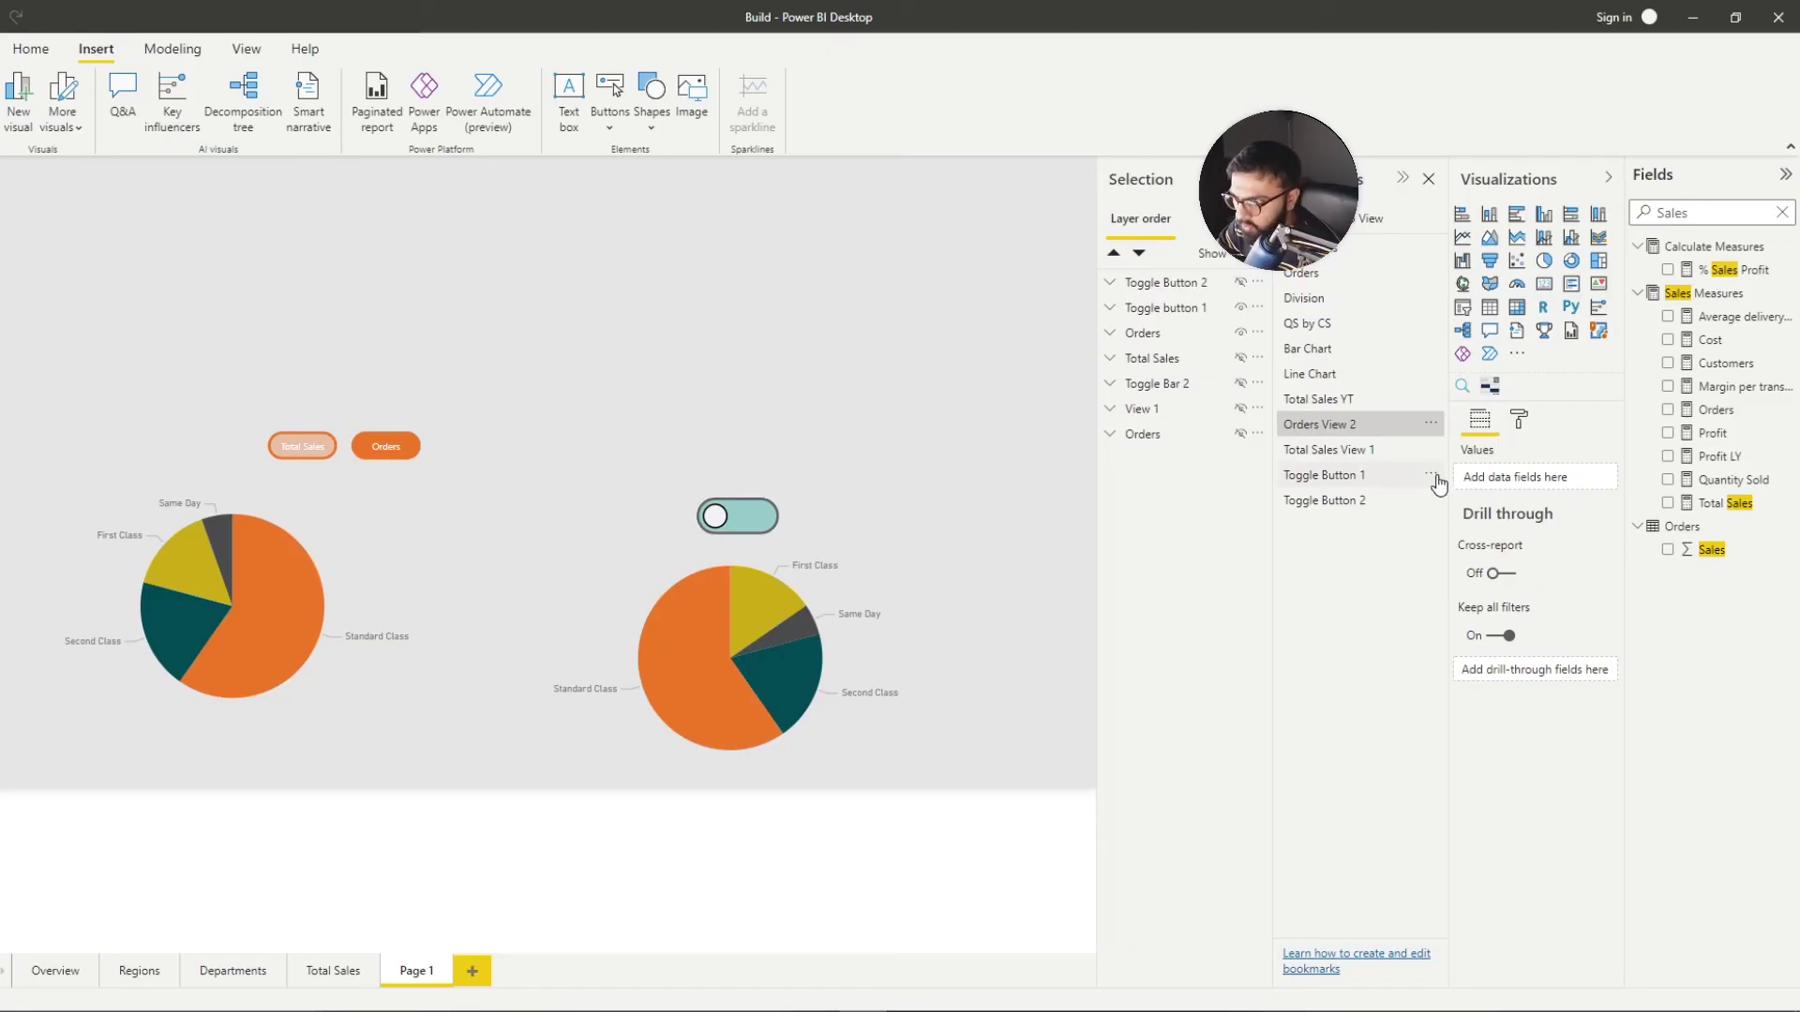
Step: Turn off the Data option for the Toggle Button 1 and Toggle Button 2 bookmarks
{"action": "left_click", "coordinate": [1431, 475]}
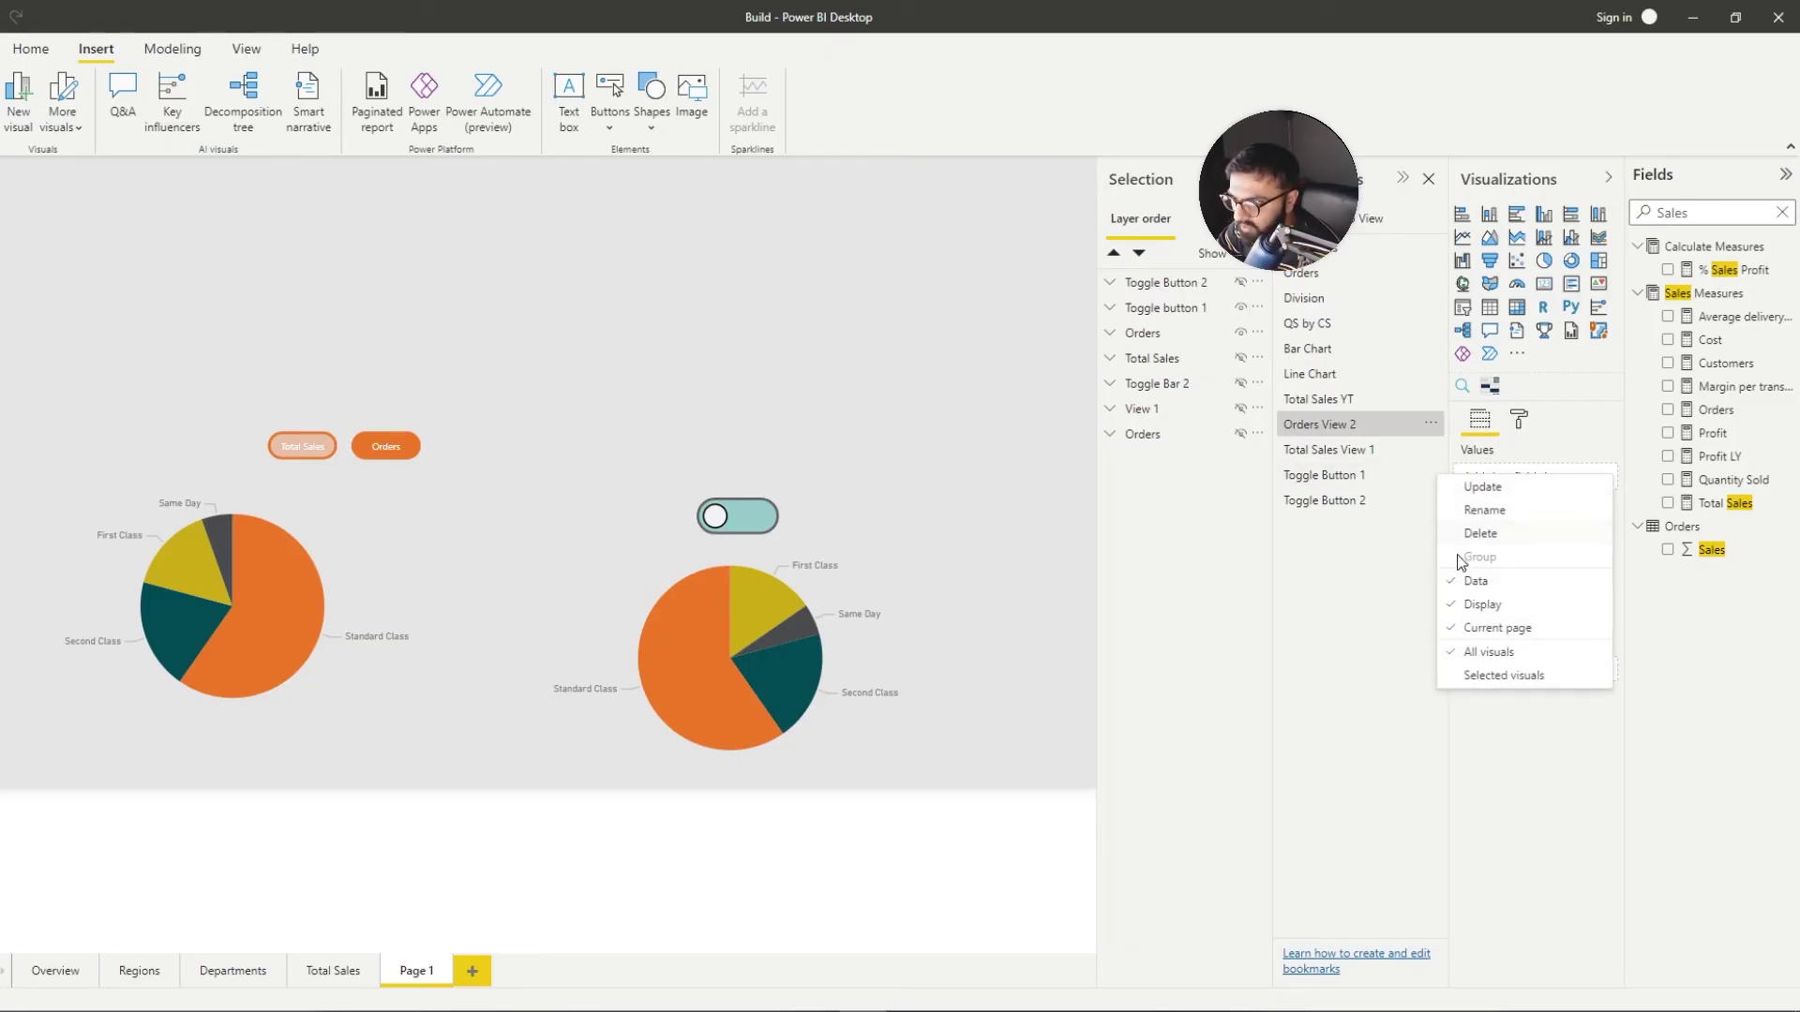
{"action": "left_click", "coordinate": [1438, 507]}
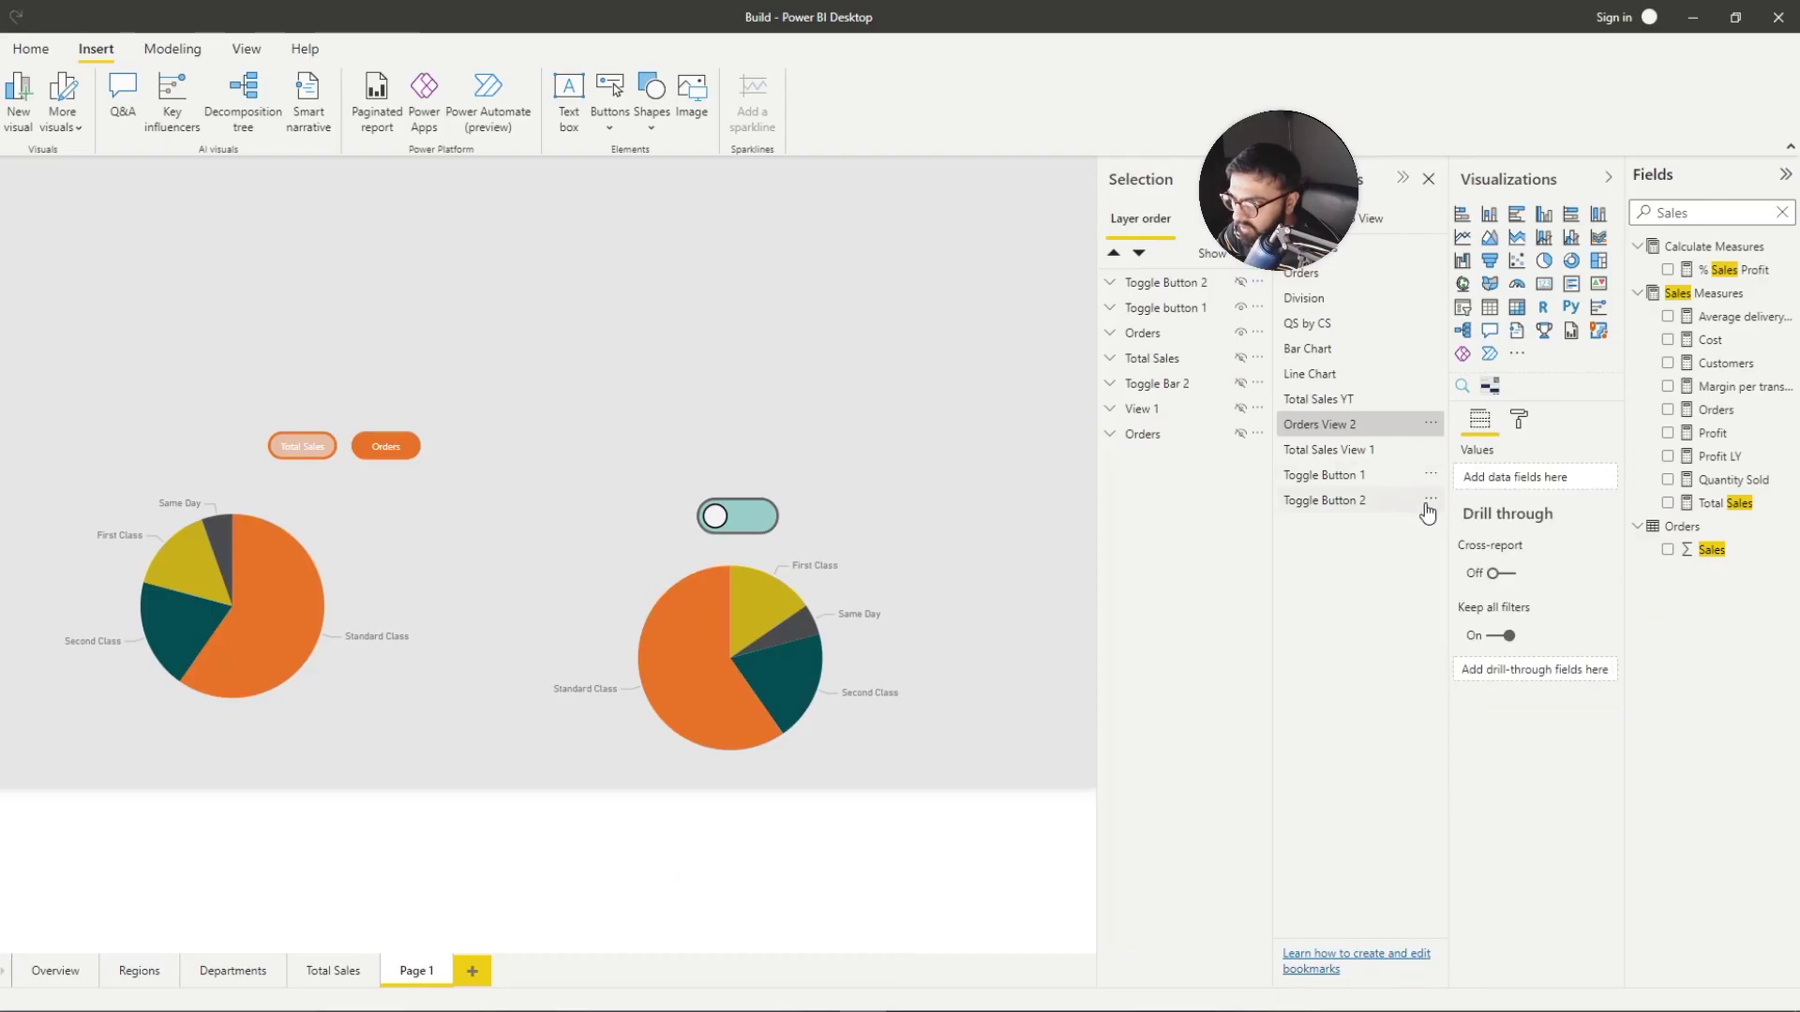
{"action": "left_click", "coordinate": [1430, 500]}
{"action": "left_click", "coordinate": [1472, 609]}
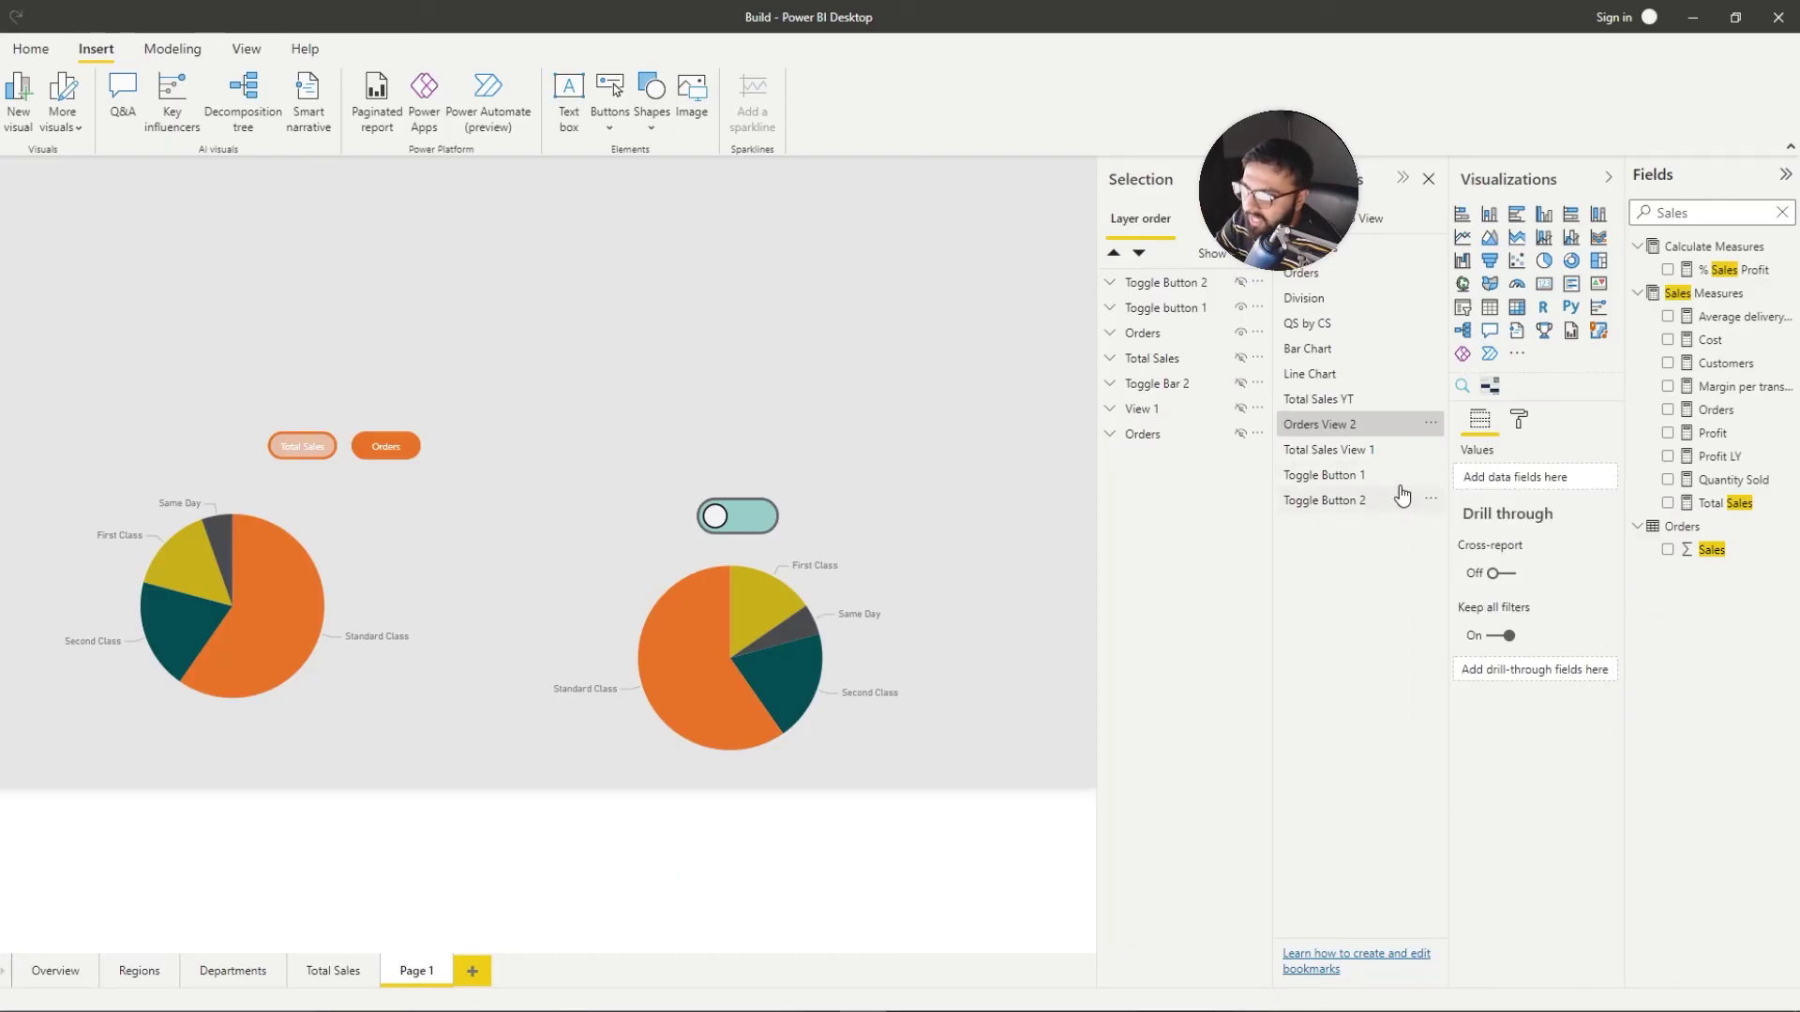
{"action": "left_click", "coordinate": [1431, 476]}
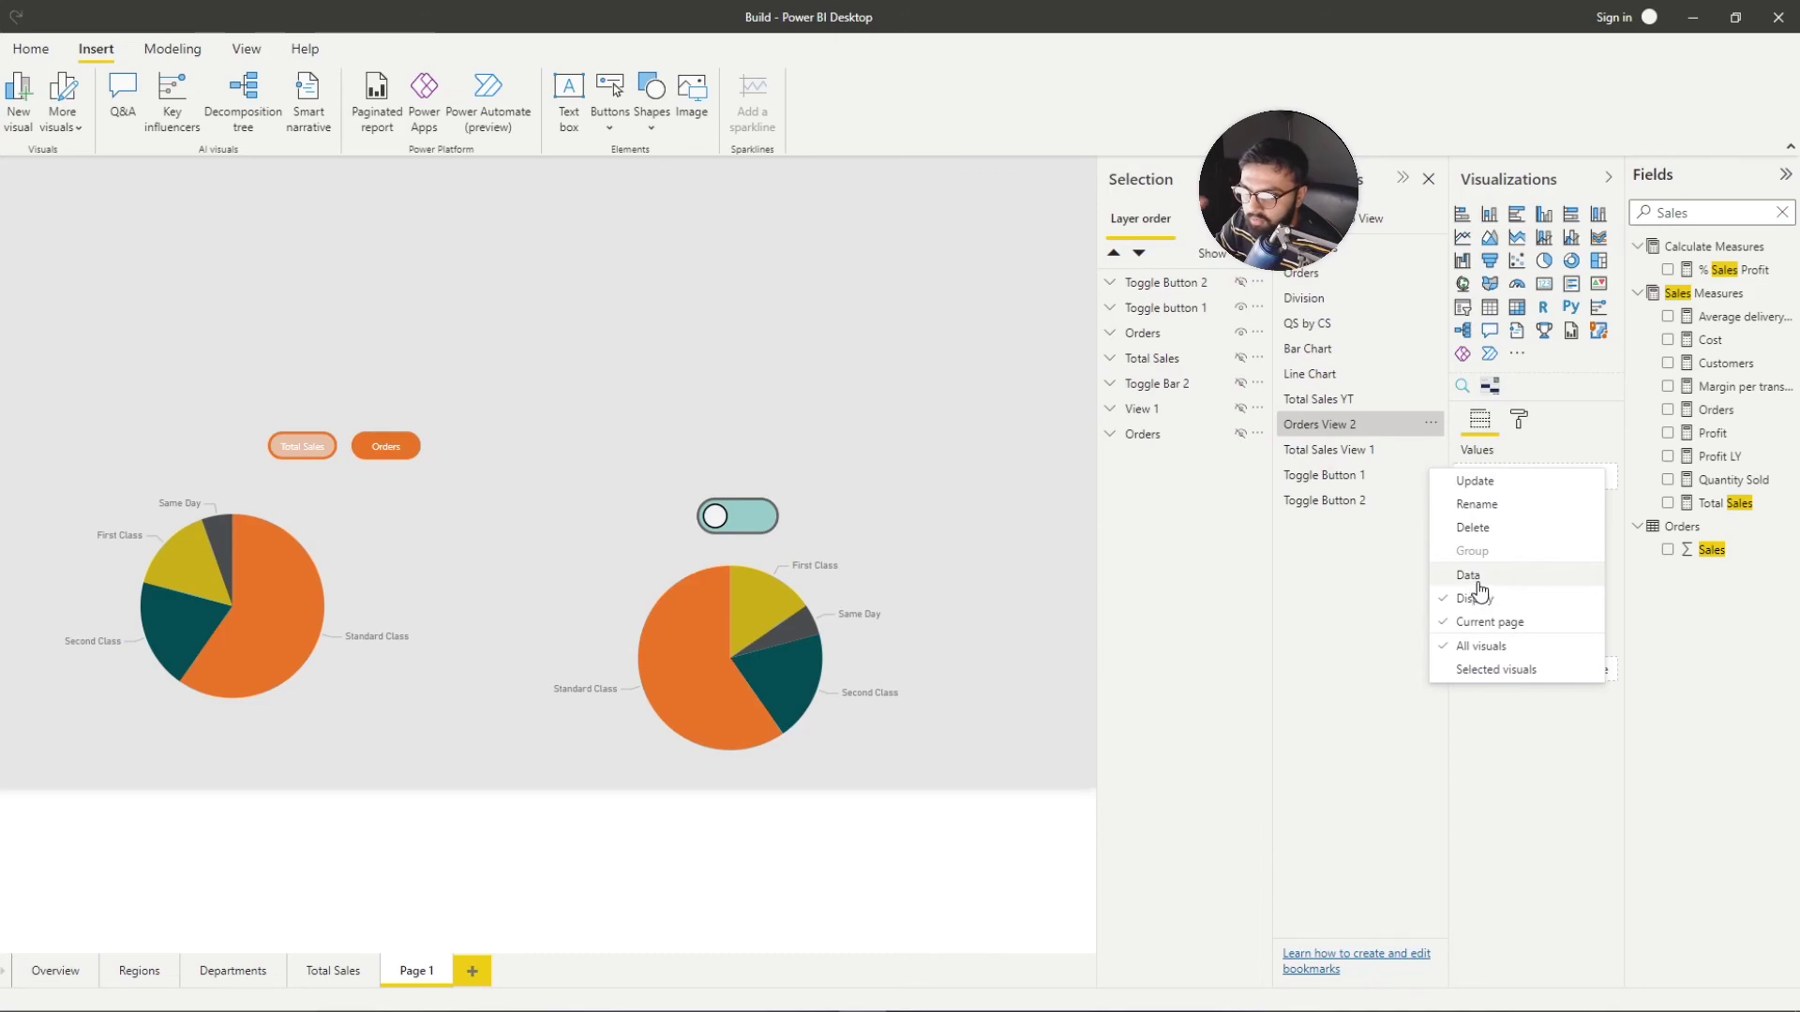
Step: Apply the Total Sales View 1 bookmark and turn off its Data option
{"action": "left_click", "coordinate": [1406, 450]}
{"action": "left_click", "coordinate": [1429, 450]}
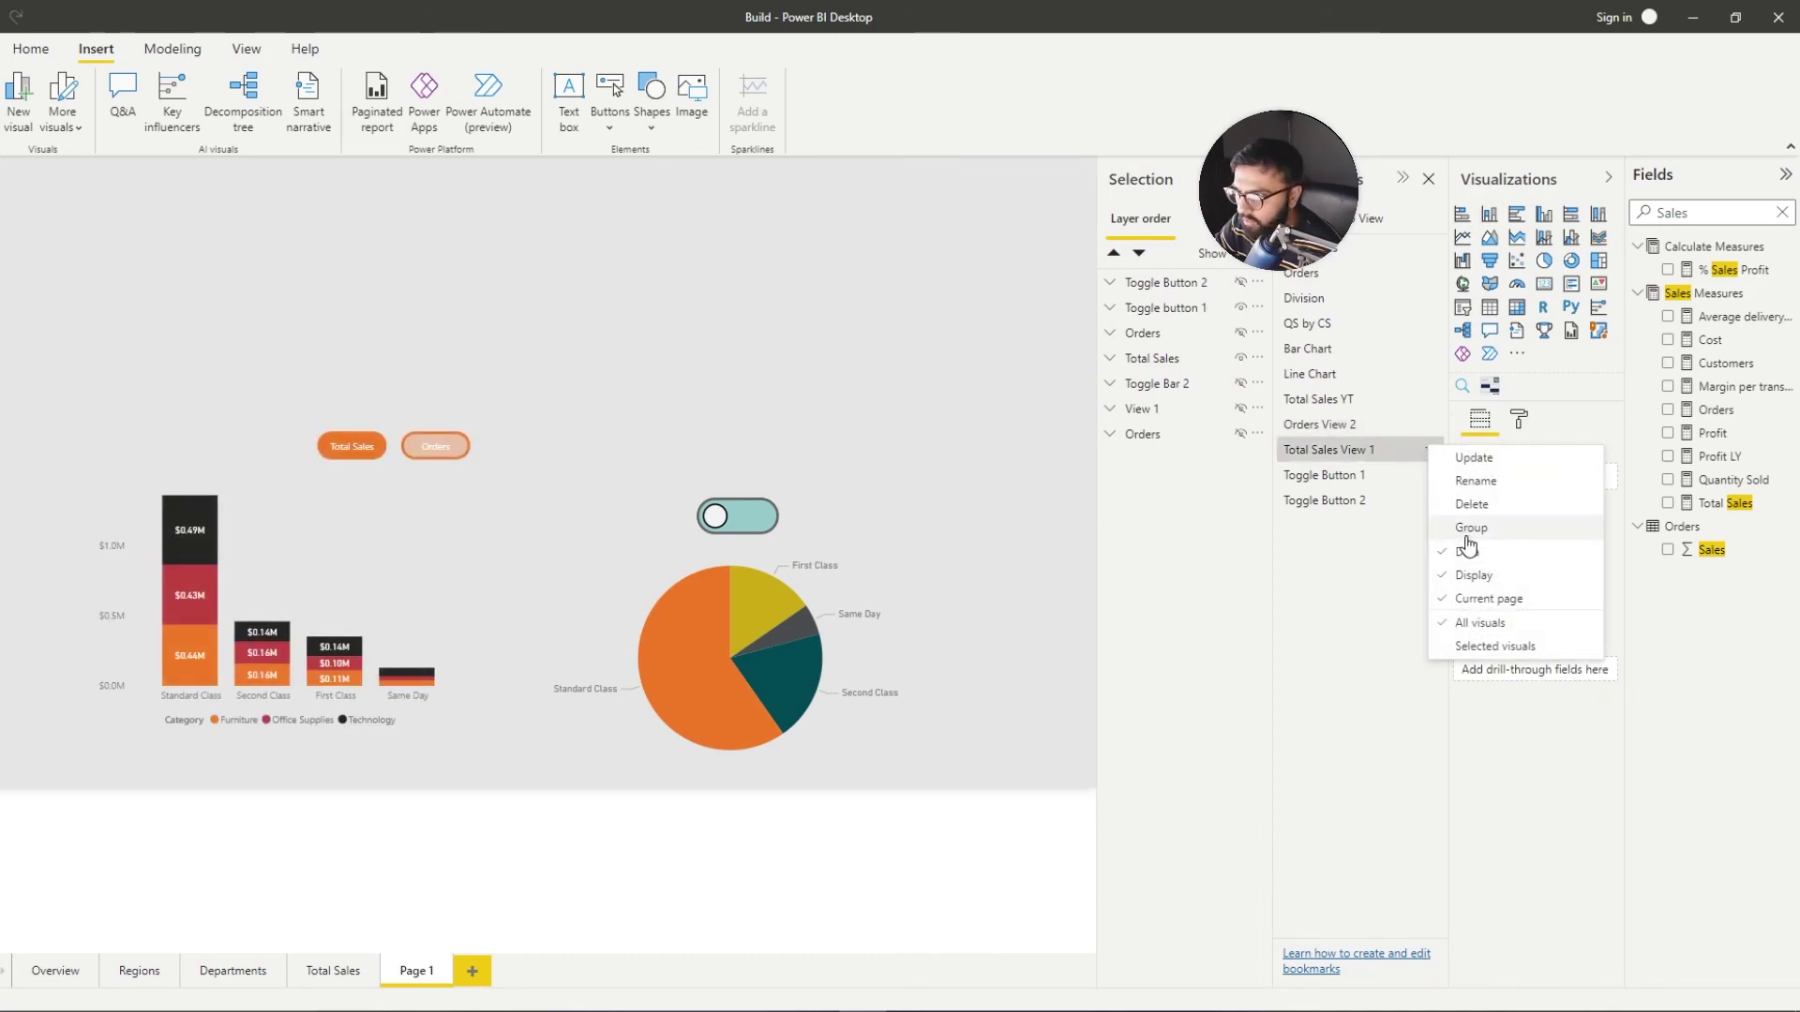
{"action": "left_click", "coordinate": [1472, 557]}
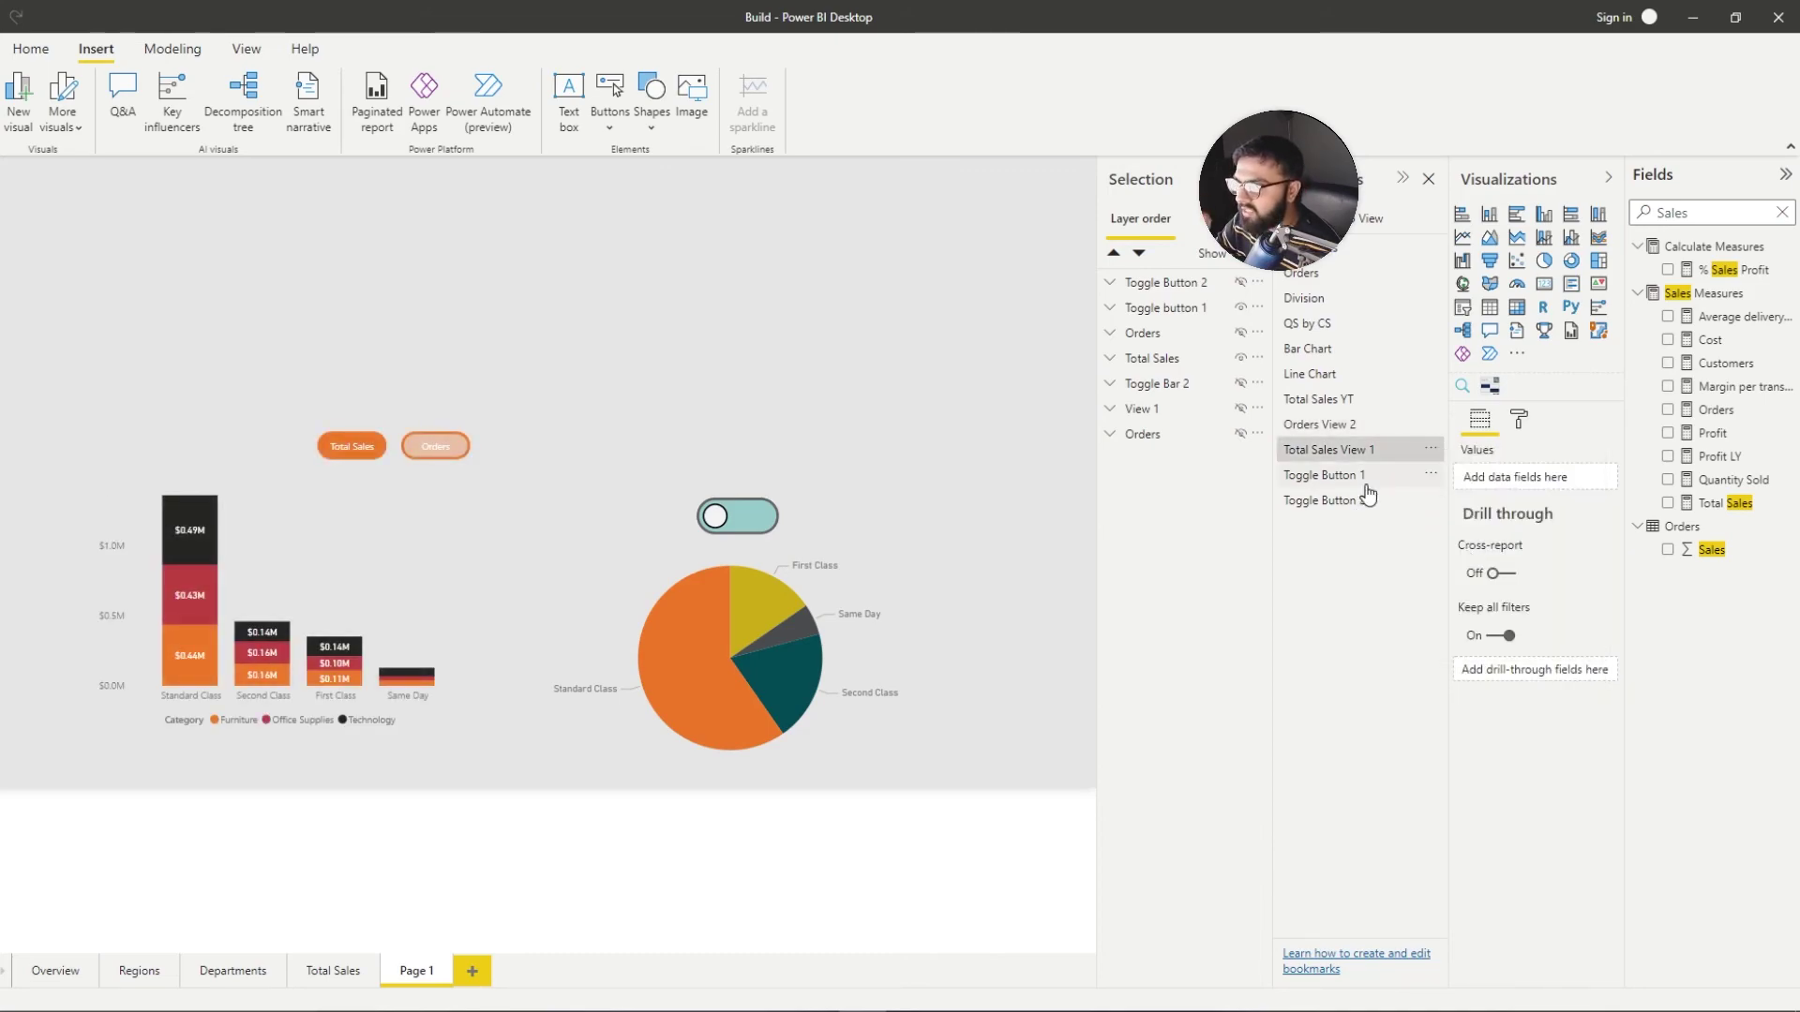
Step: Check the options of both Toggle Button bookmarks and test the Orders button and the teal toggle
{"action": "left_click", "coordinate": [1426, 475]}
{"action": "left_click", "coordinate": [1509, 605]}
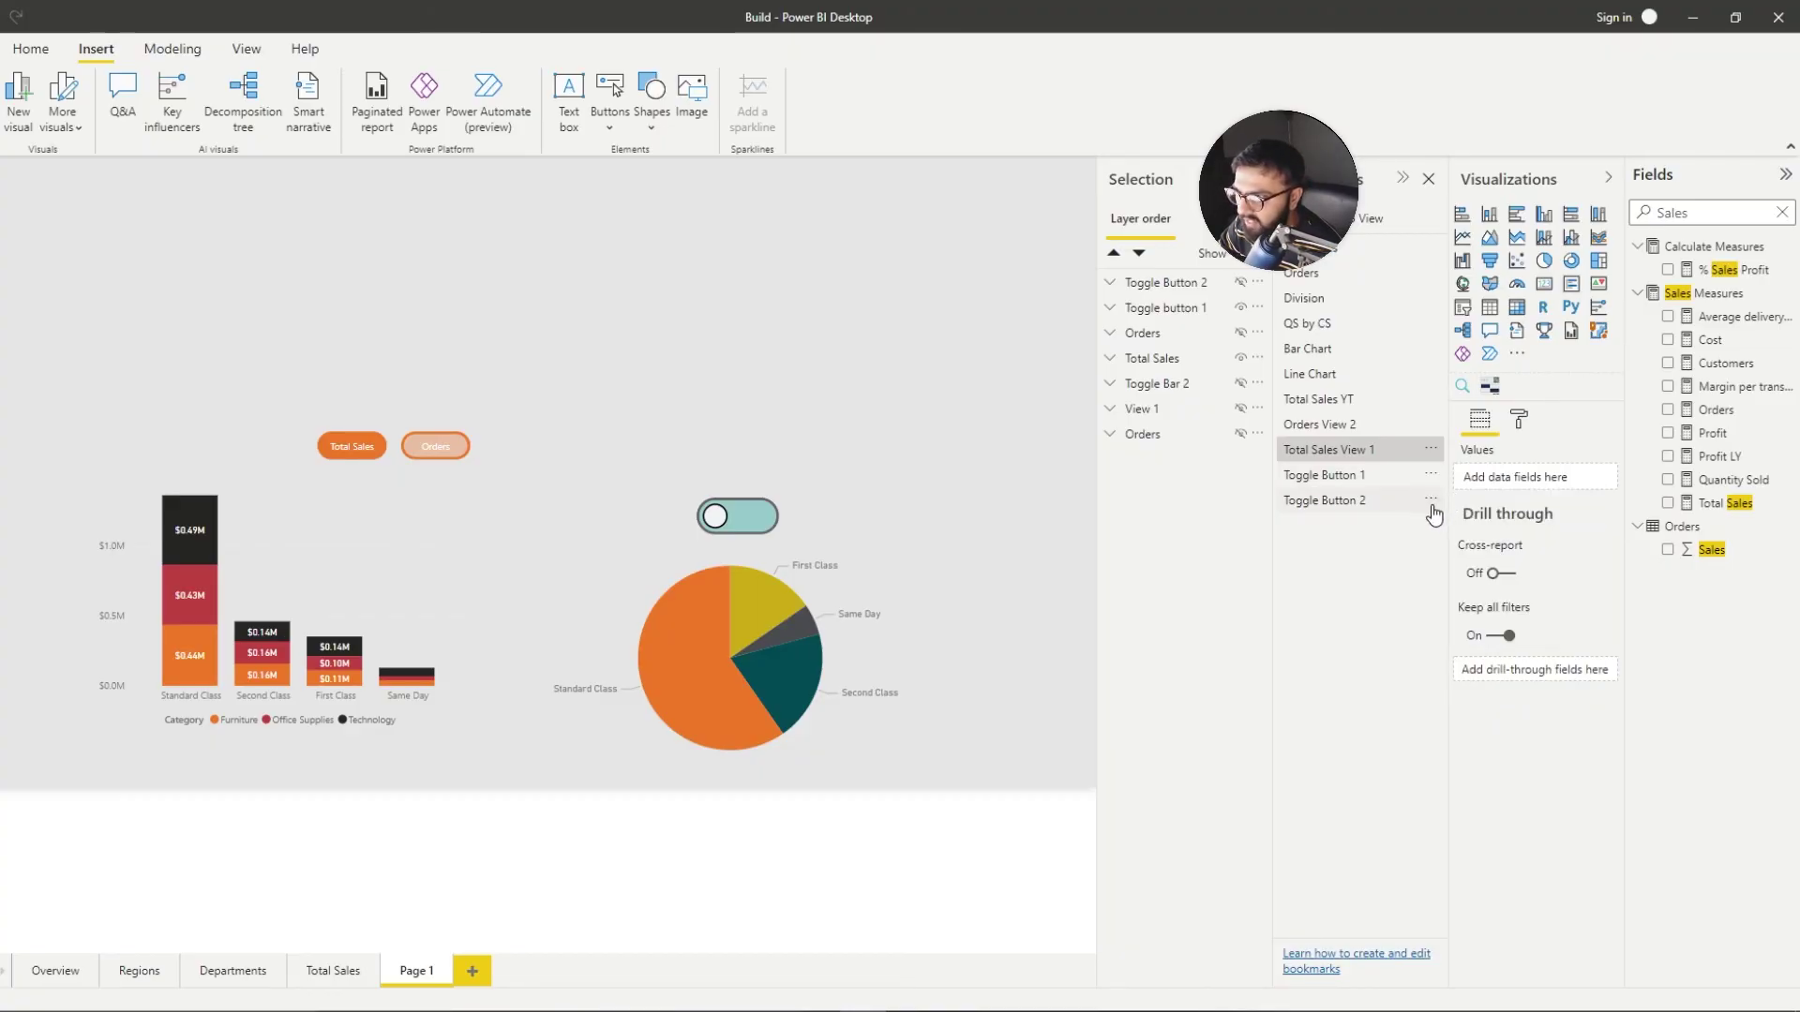
{"action": "left_click", "coordinate": [1431, 500]}
{"action": "left_click", "coordinate": [441, 444]}
{"action": "left_click", "coordinate": [441, 446], "text": "ctrl"}
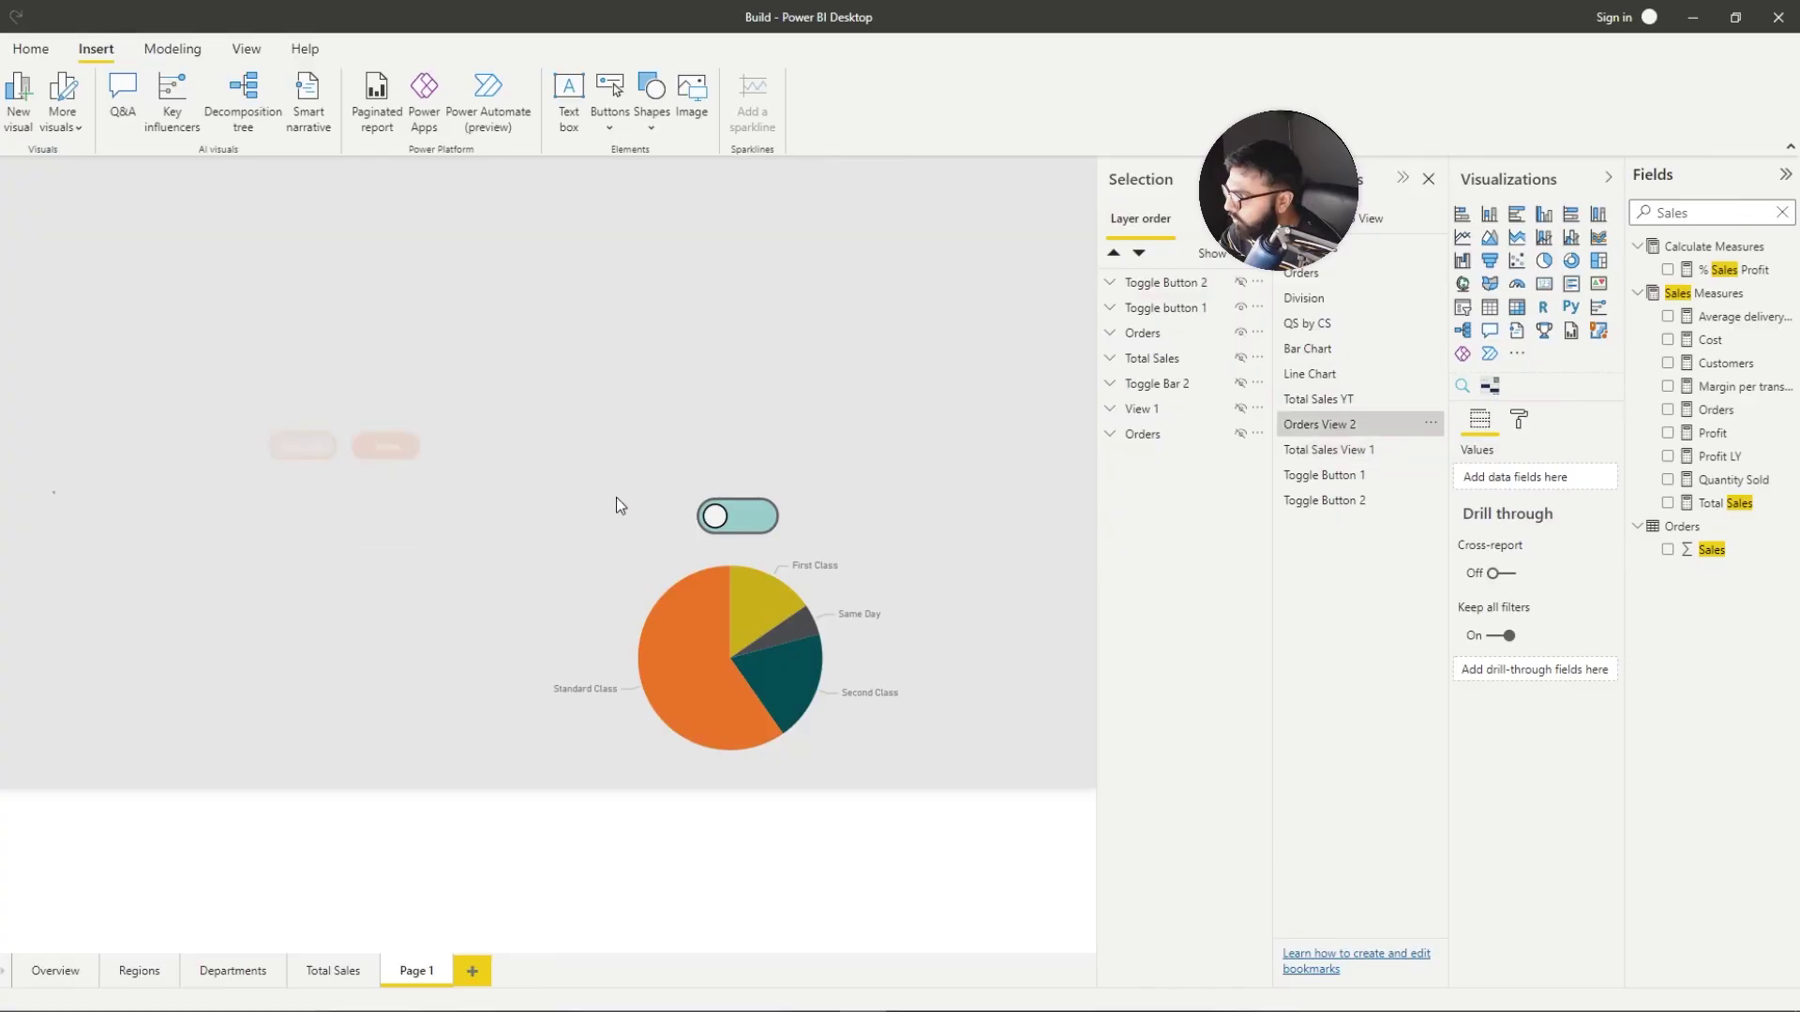
{"action": "left_click", "coordinate": [768, 525], "text": "ctrl"}
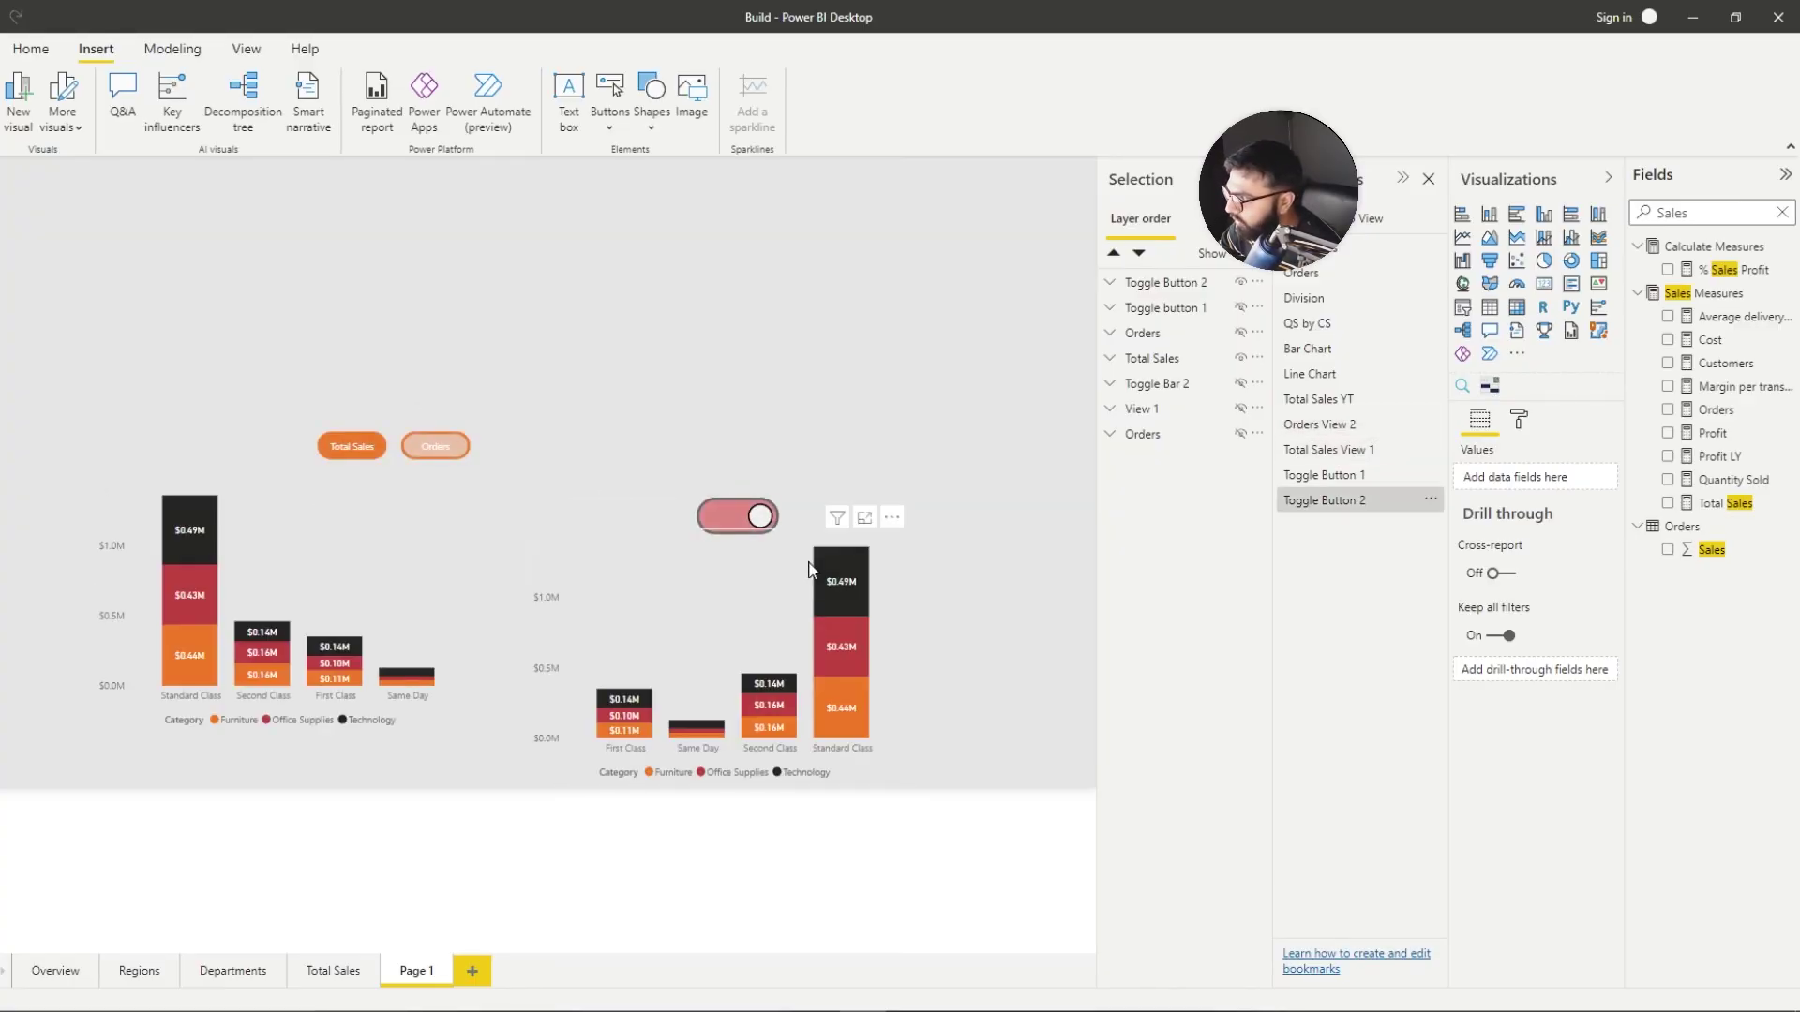
Step: Review the Data option of the Toggle Button 2, Toggle Button 1 and Total Sales View 1 bookmarks
{"action": "left_click", "coordinate": [1431, 501]}
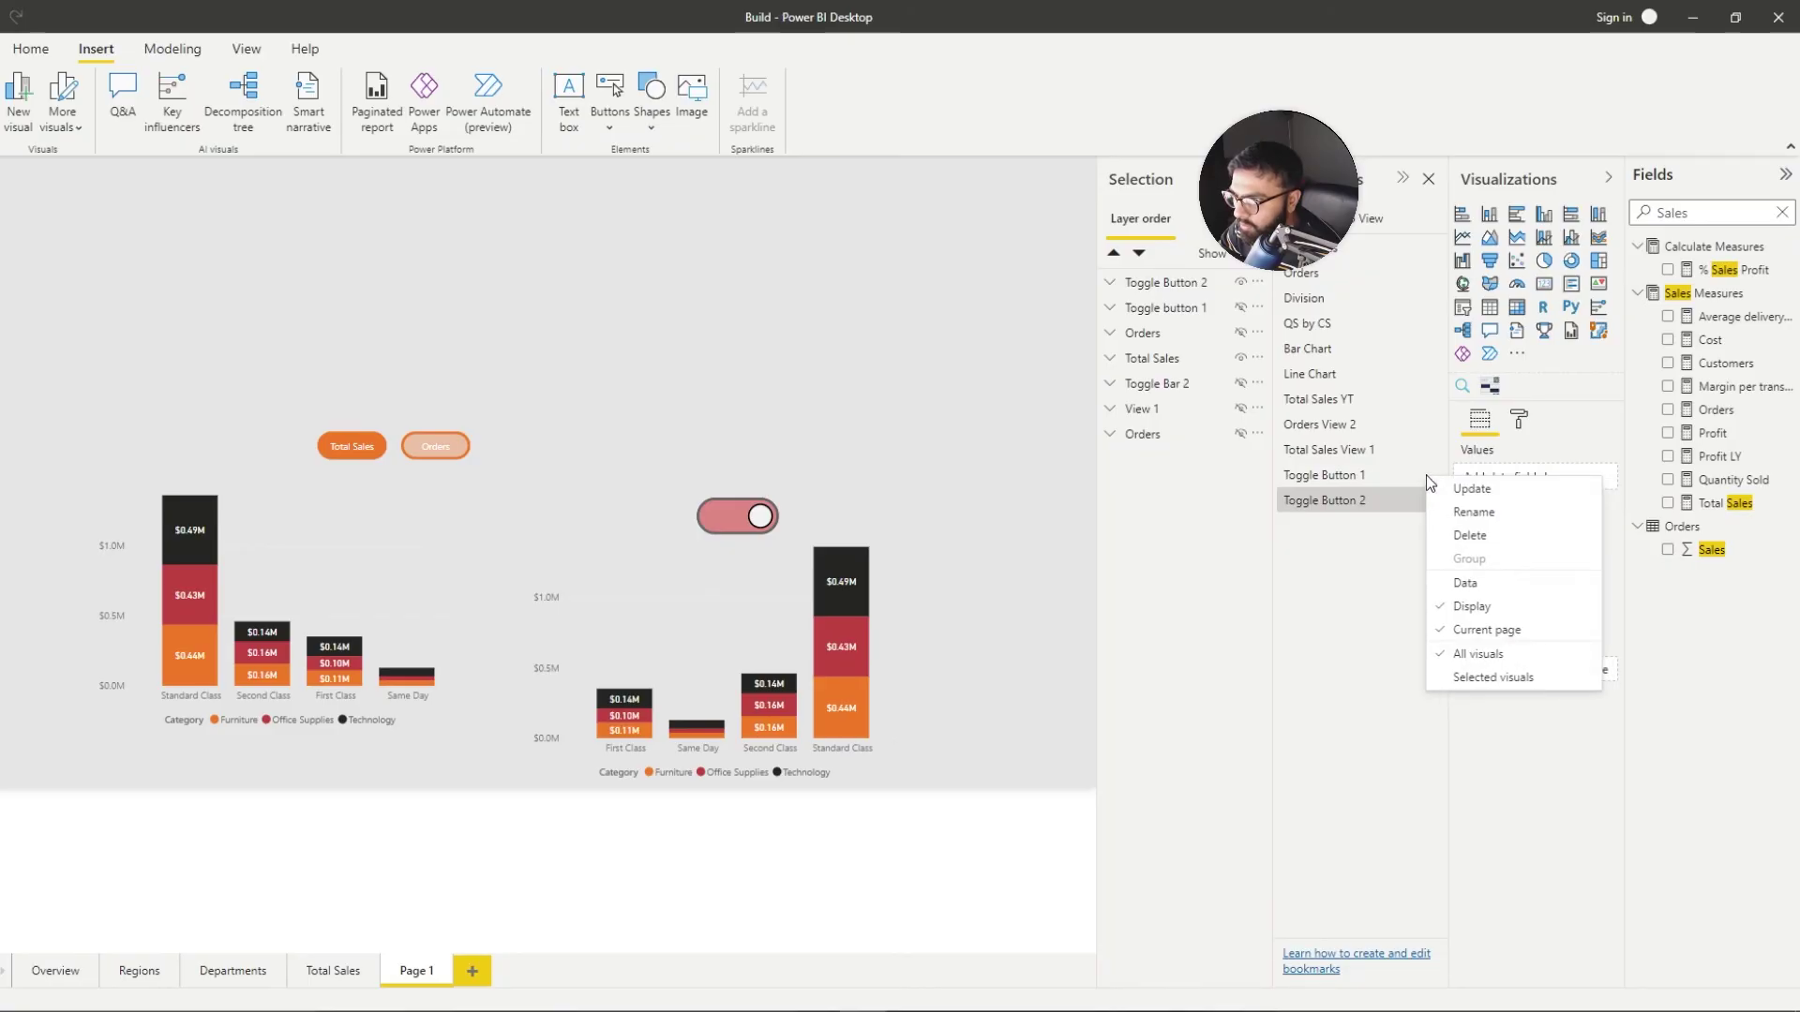
{"action": "left_click", "coordinate": [1356, 480]}
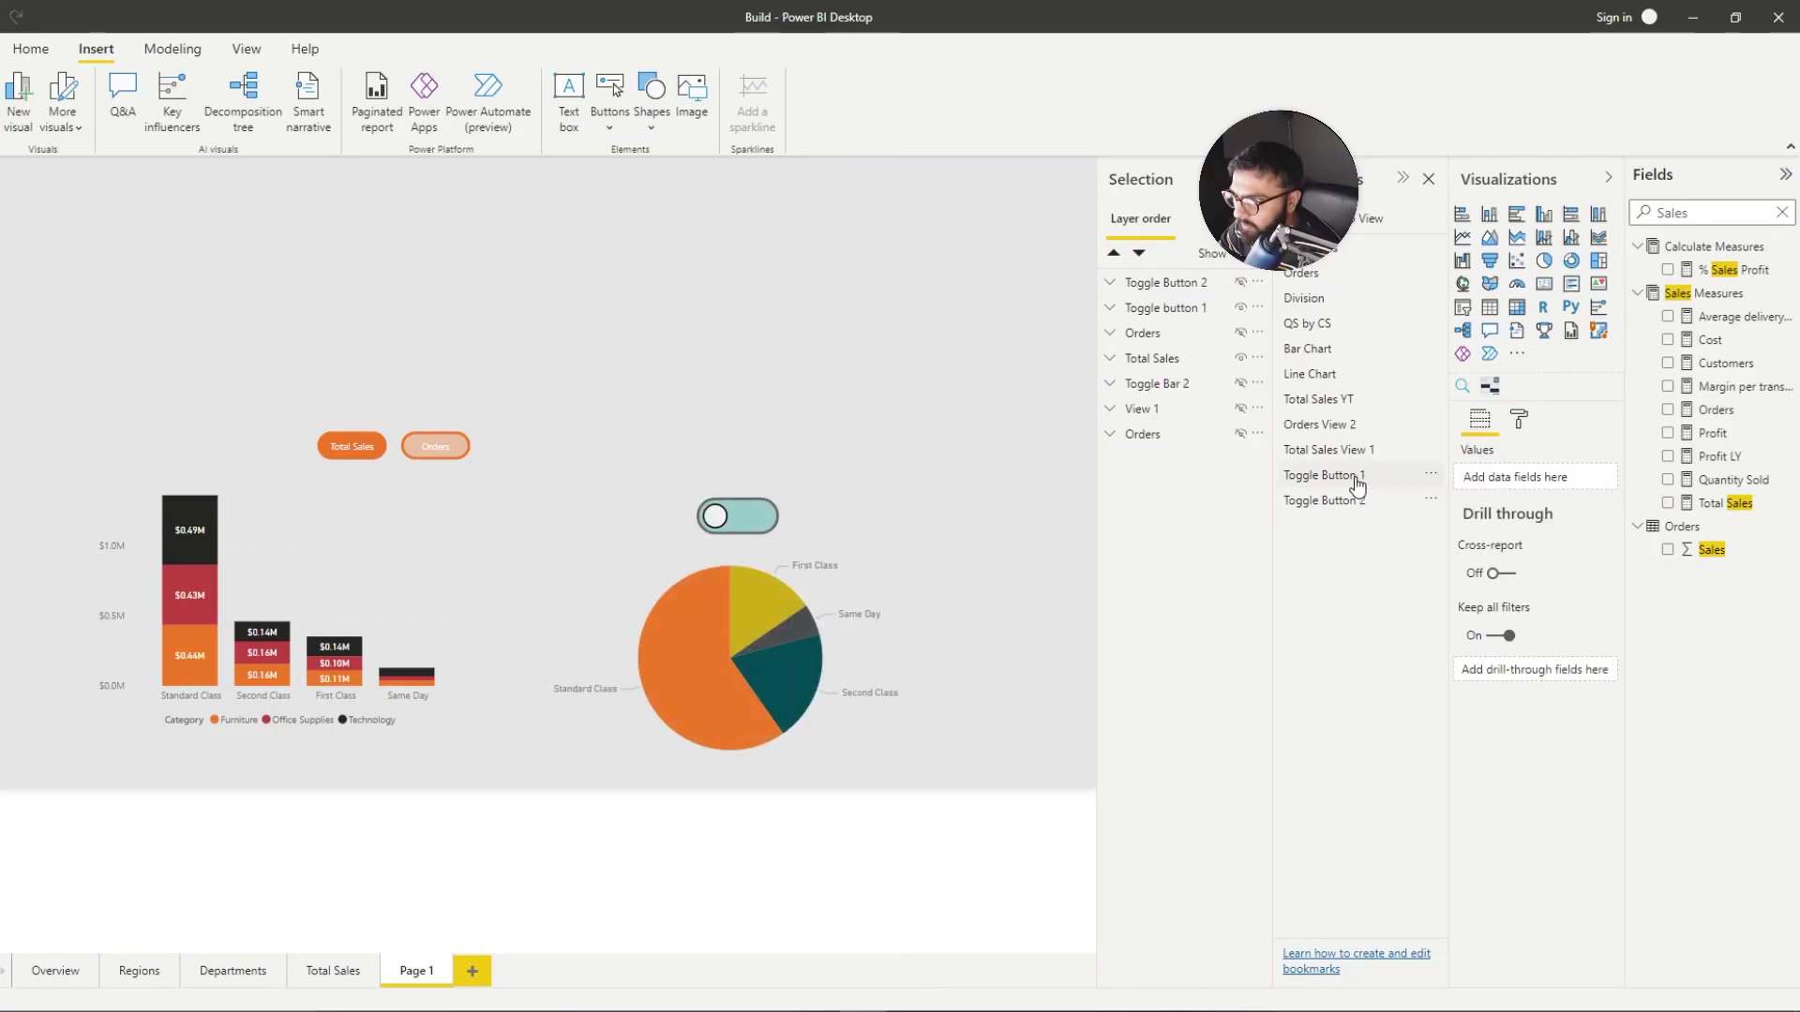
{"action": "left_click", "coordinate": [1431, 476]}
{"action": "right_click", "coordinate": [1417, 450]}
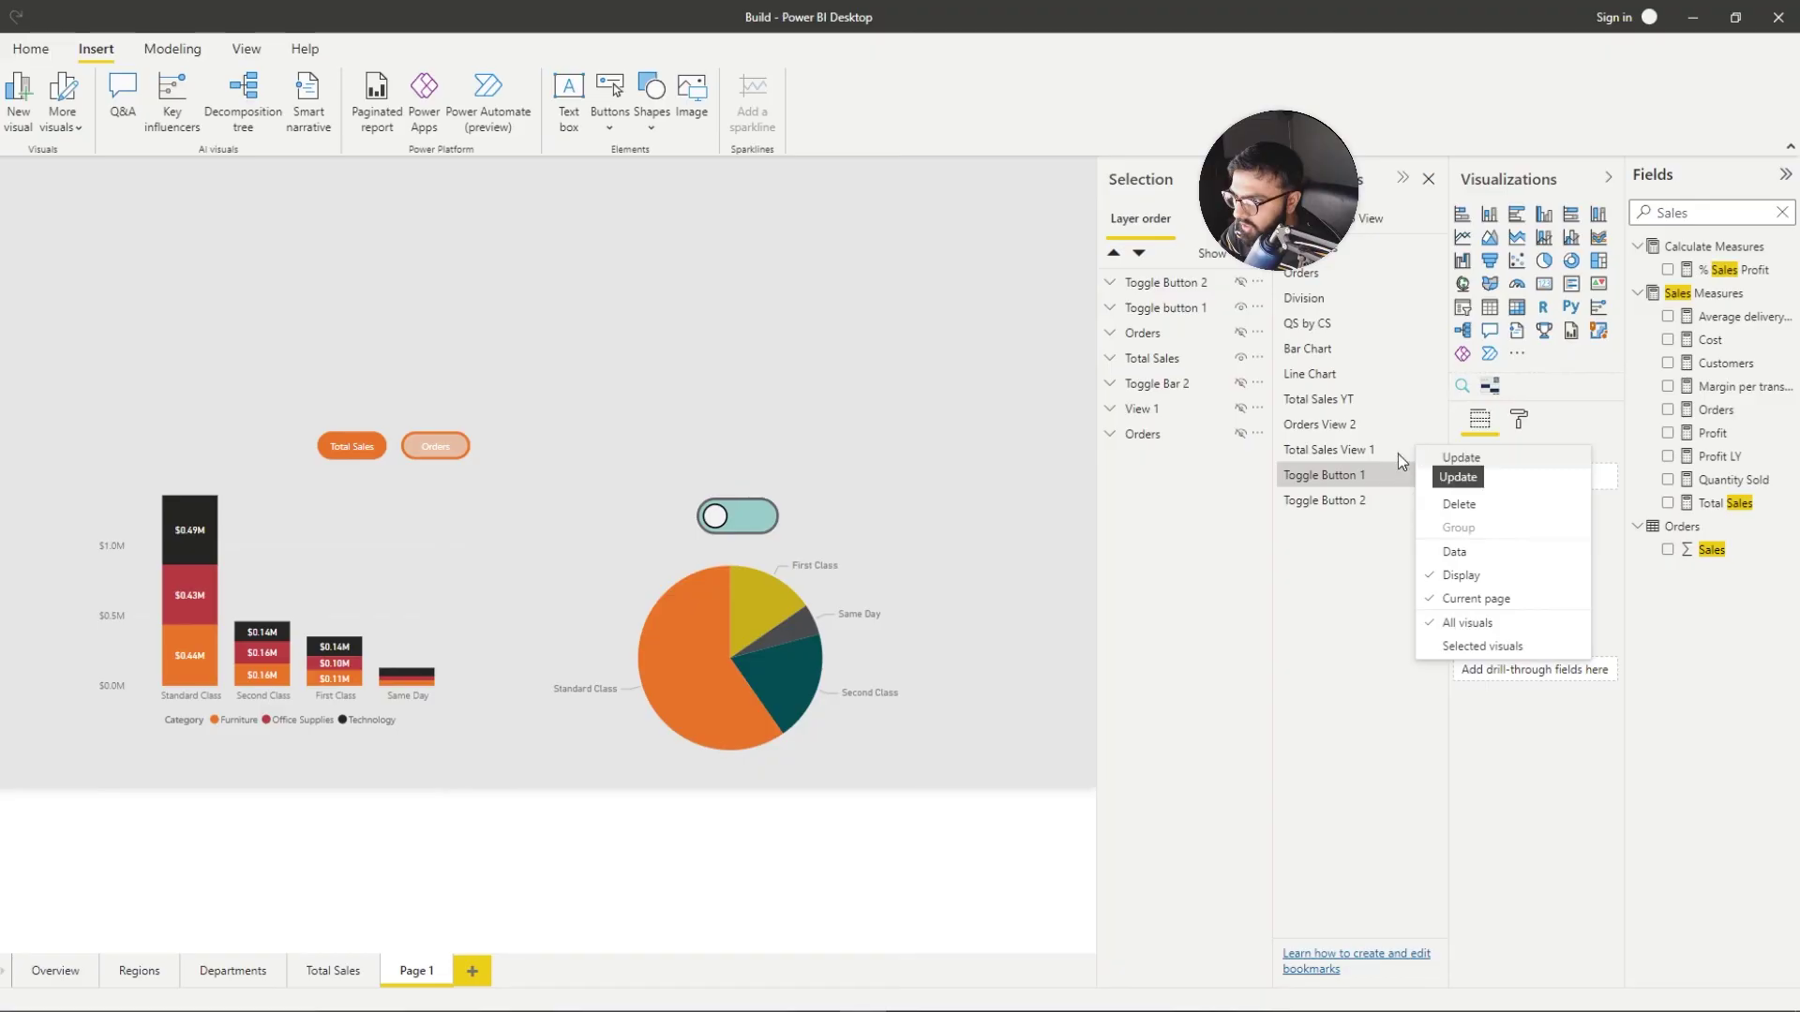
{"action": "left_click", "coordinate": [1376, 459]}
{"action": "left_click", "coordinate": [1429, 450]}
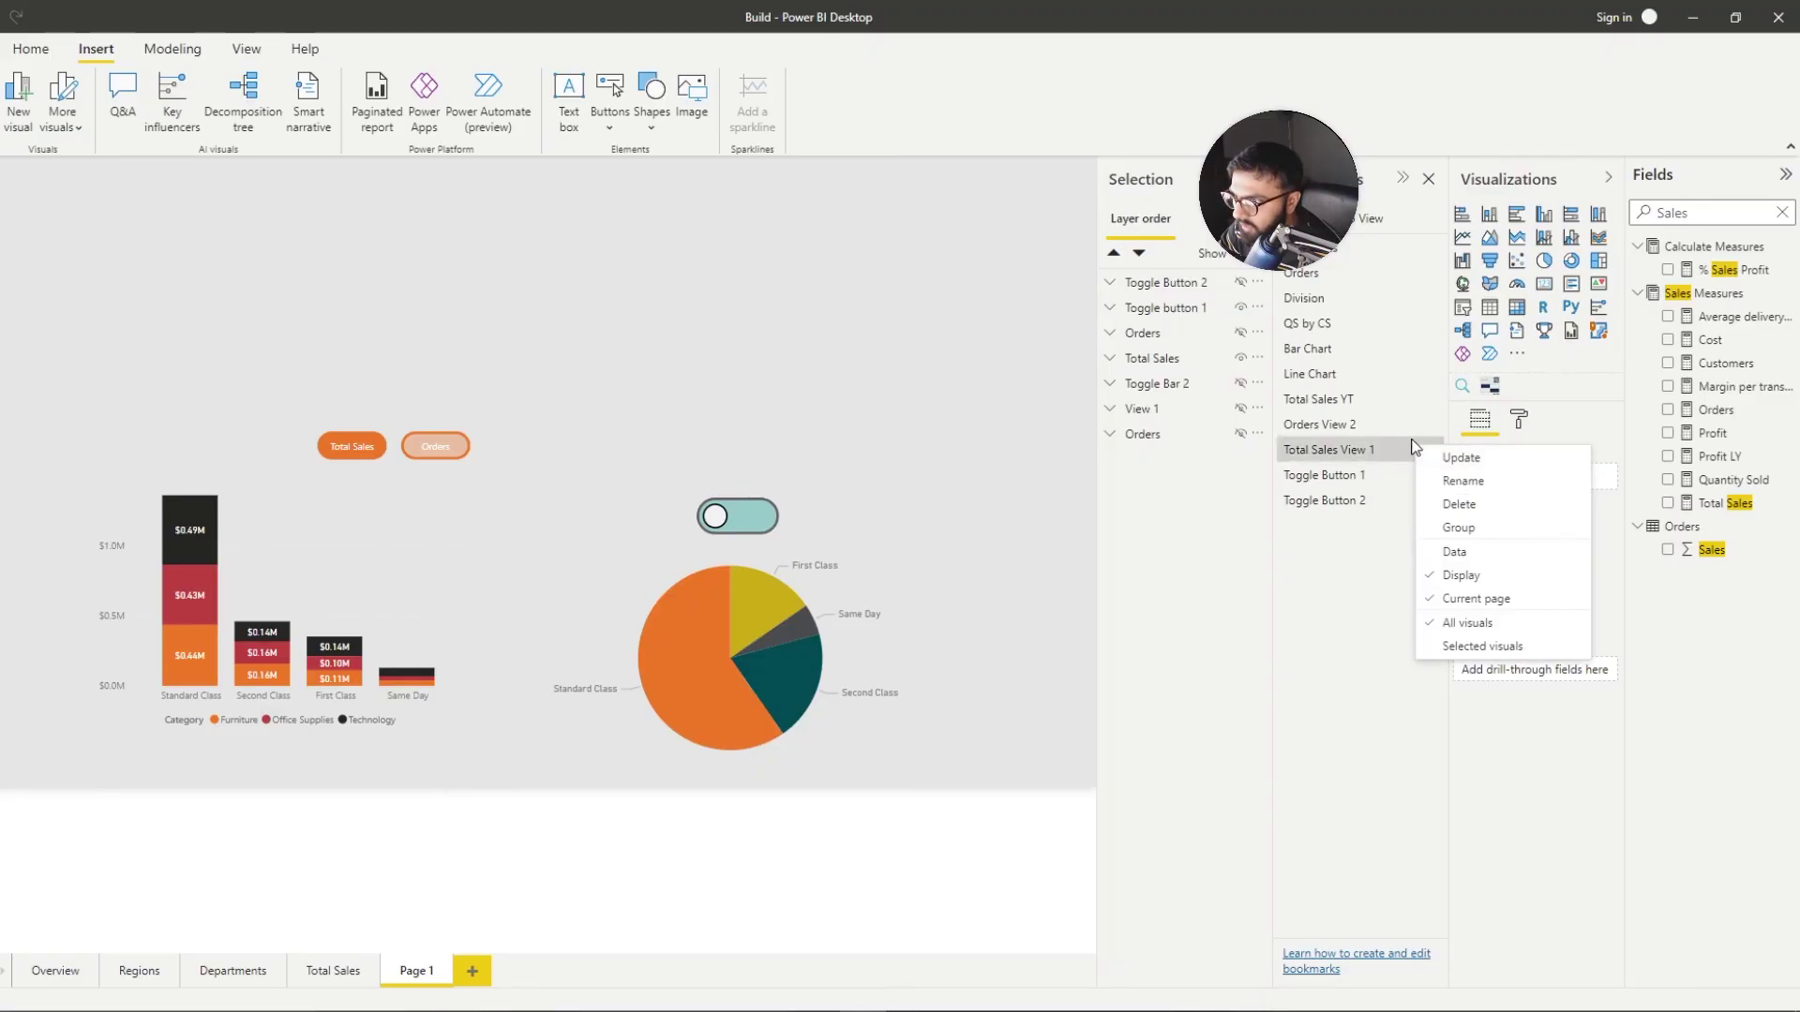
Step: Apply the Orders View 2 bookmark and turn off its Data option
{"action": "left_click", "coordinate": [1411, 452]}
{"action": "left_click", "coordinate": [1437, 428]}
{"action": "left_click", "coordinate": [1430, 424]}
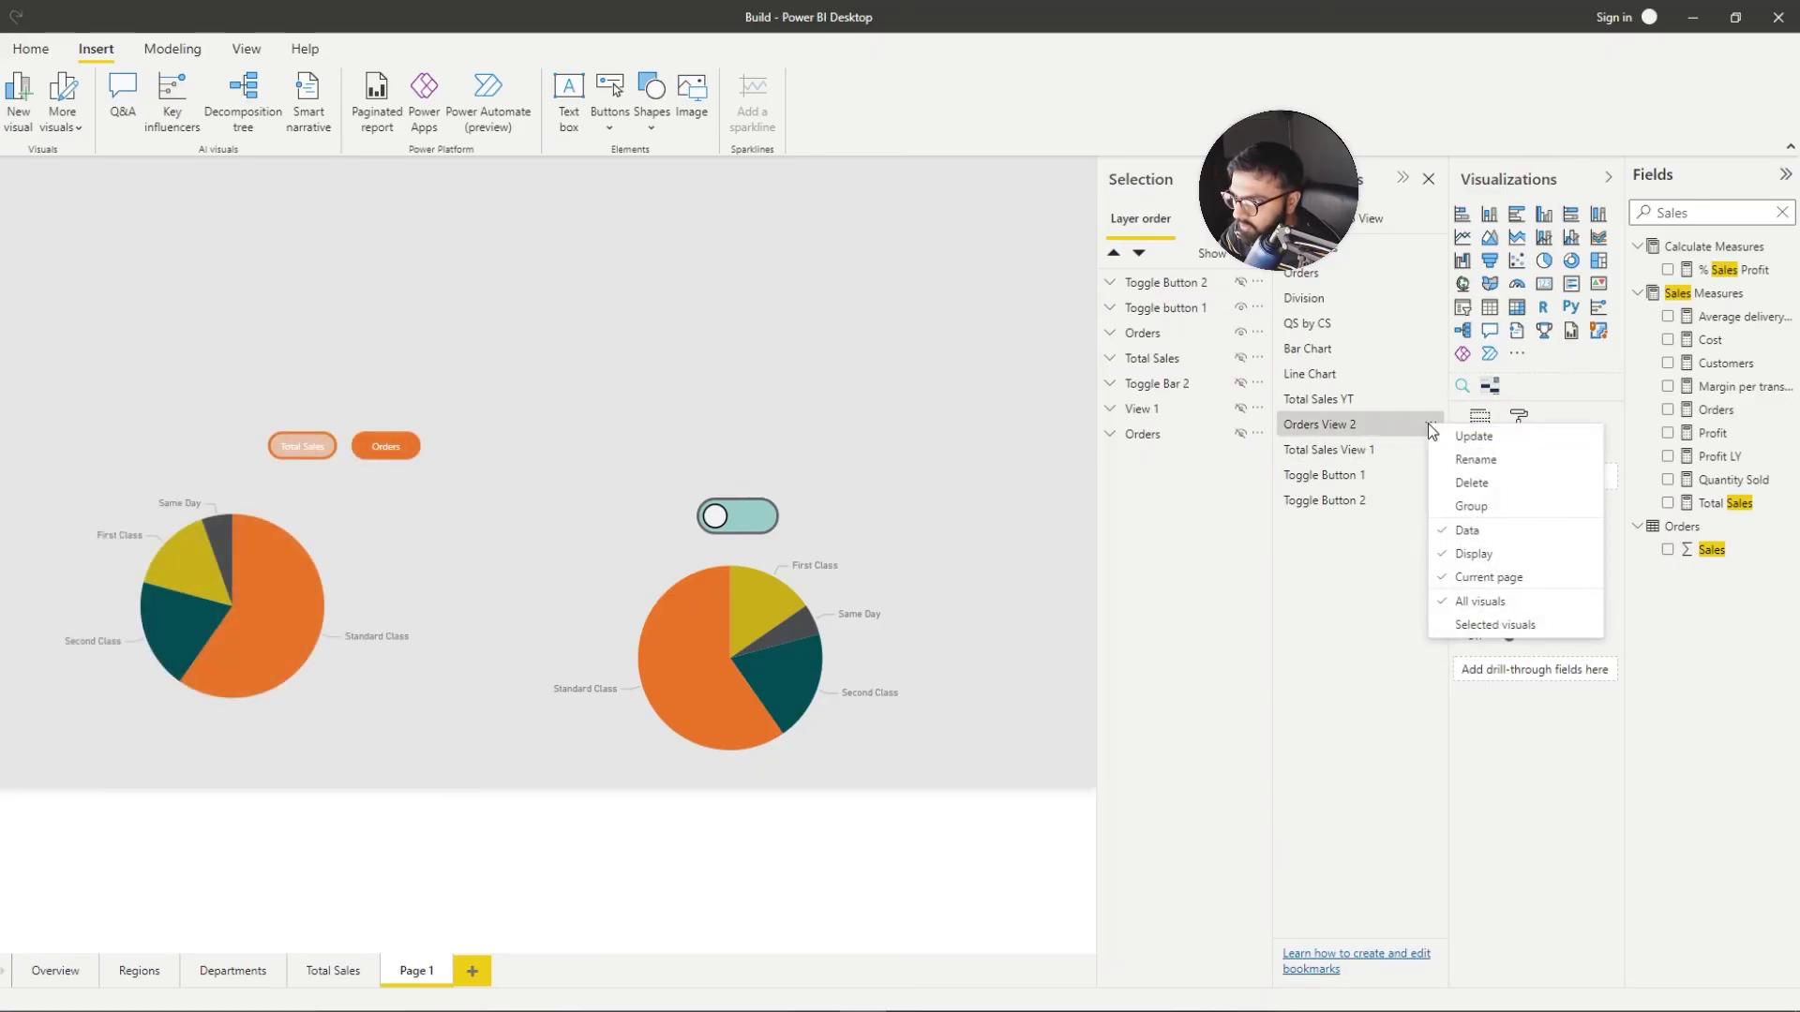
{"action": "left_click", "coordinate": [1481, 530]}
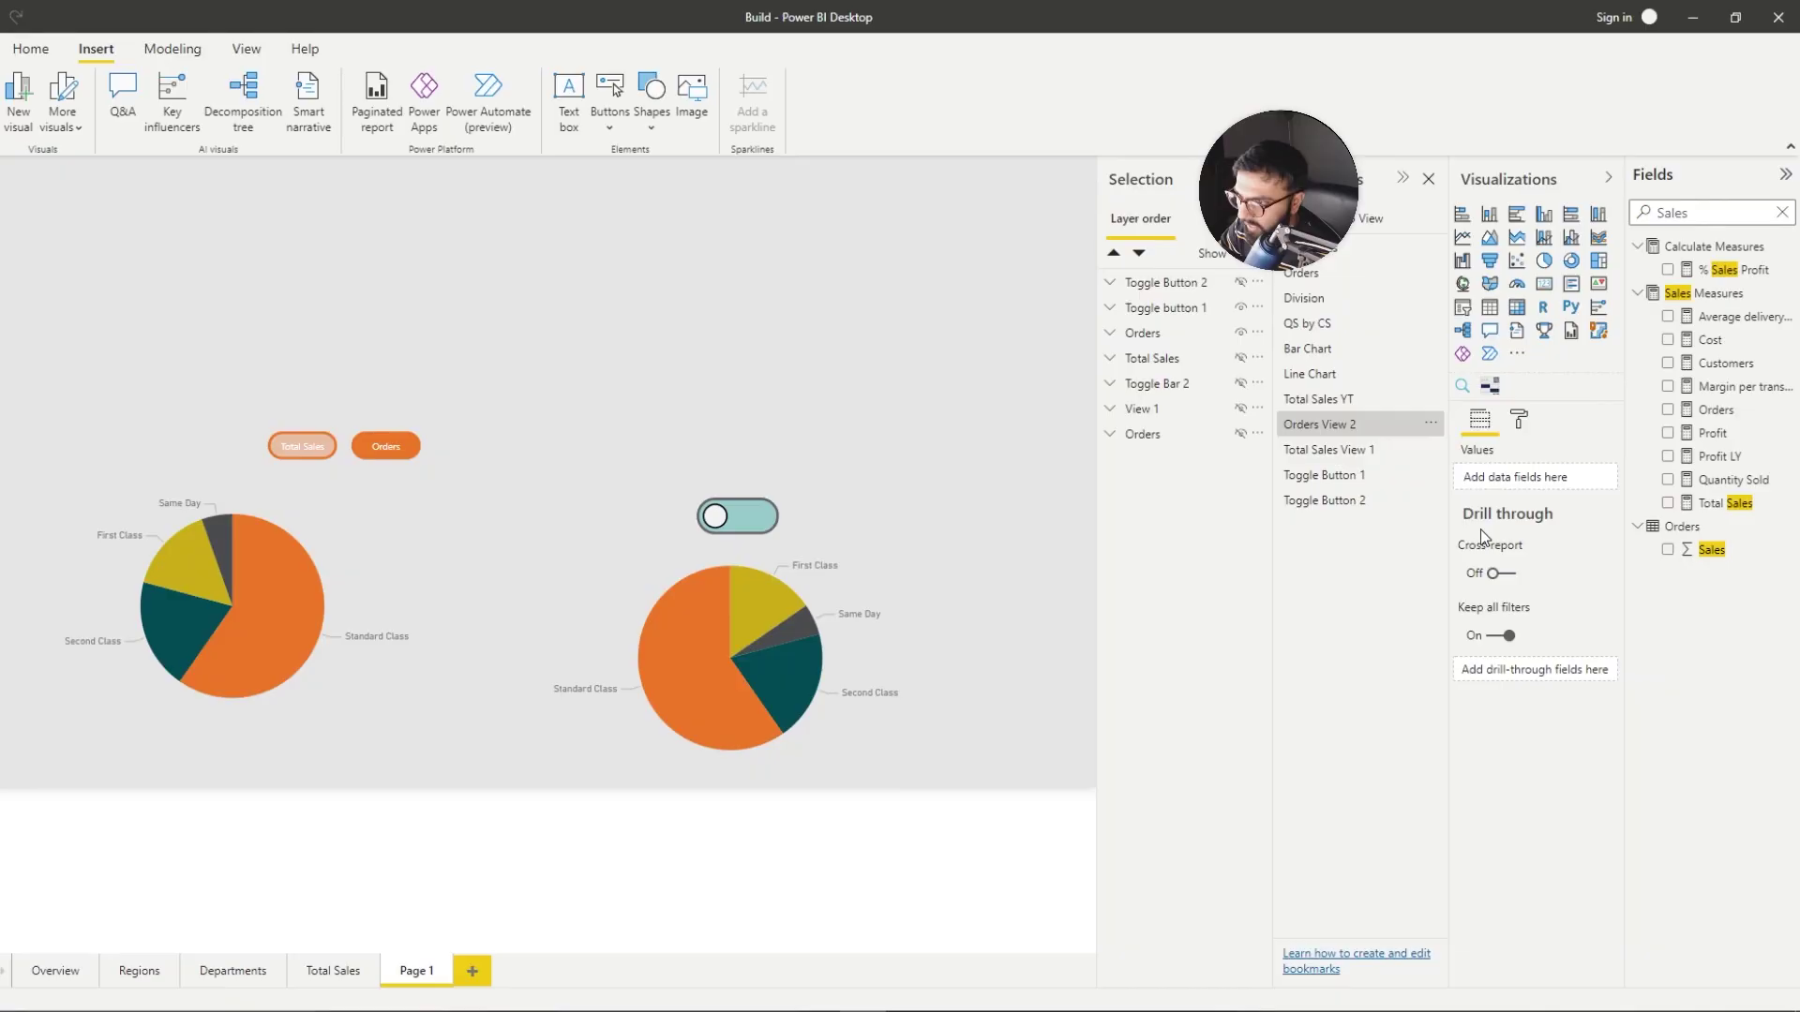
Step: Test the teal and red toggles together with the Orders and Total Sales buttons by switching both charts repeatedly
{"action": "left_click", "coordinate": [748, 519], "text": "ctrl"}
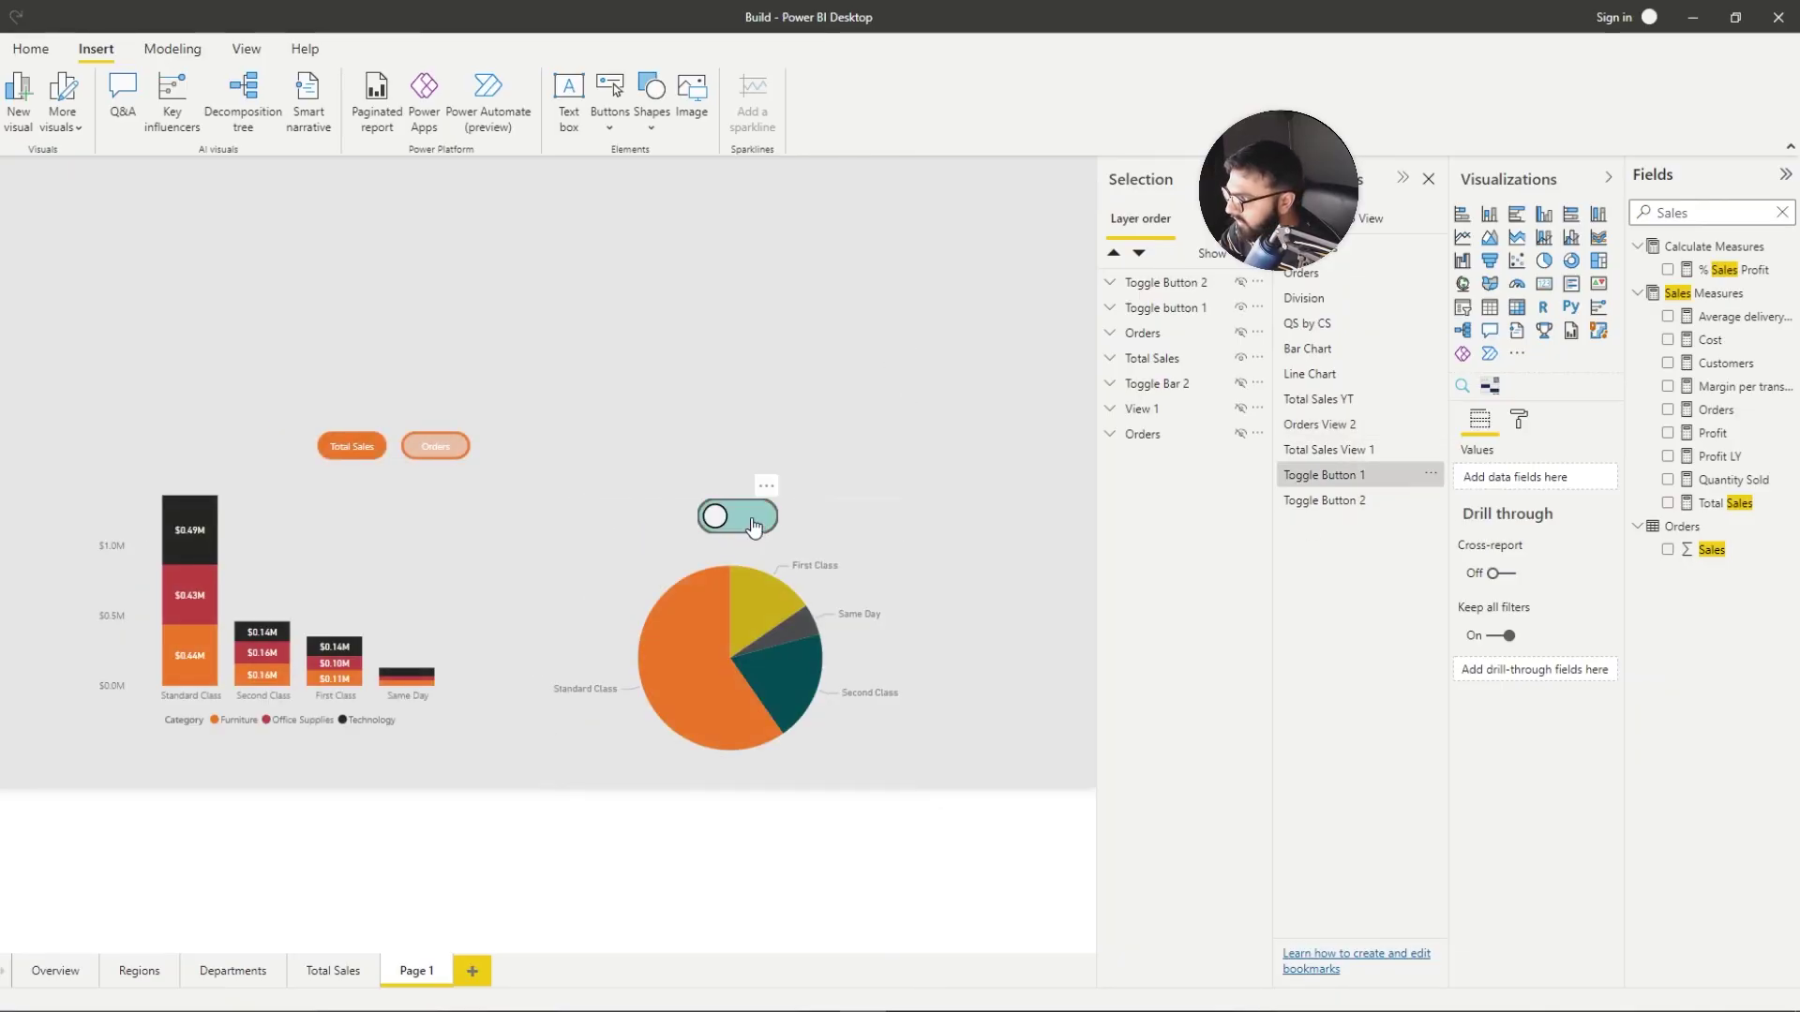
{"action": "left_click", "coordinate": [740, 515], "text": "ctrl"}
{"action": "left_click", "coordinate": [459, 448], "text": "ctrl"}
{"action": "left_click", "coordinate": [314, 439], "text": "ctrl"}
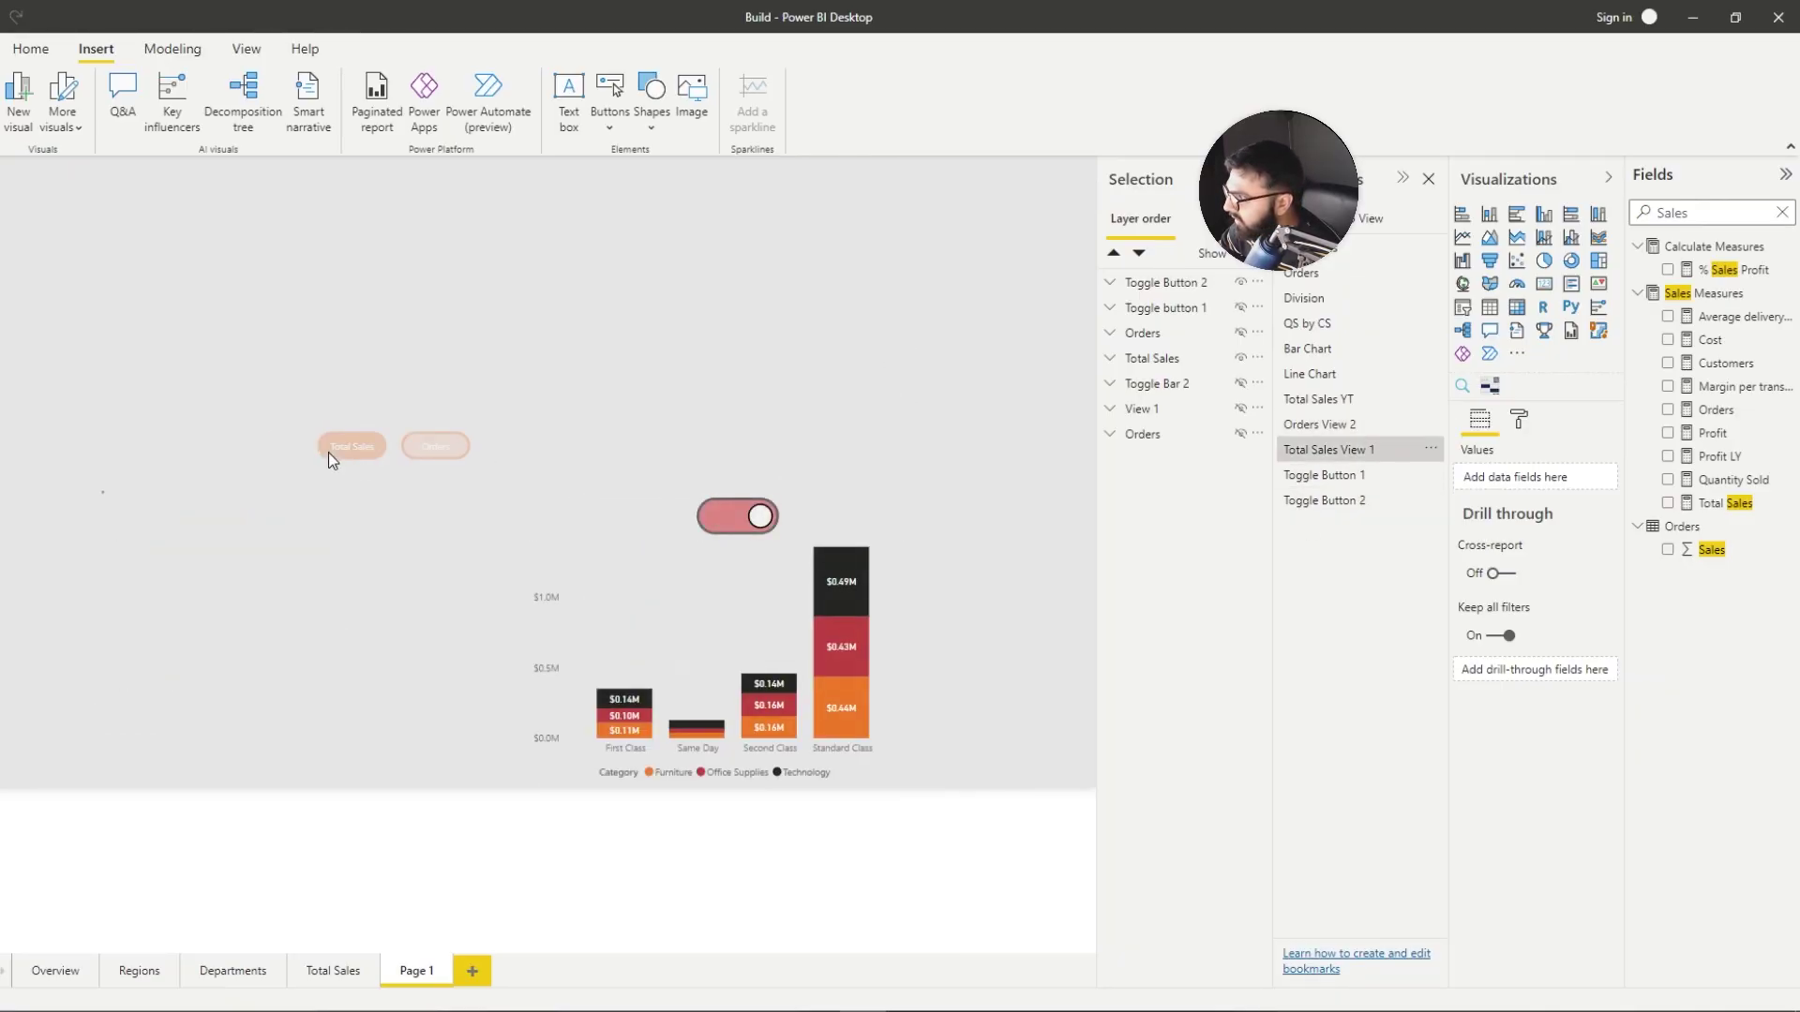
{"action": "left_click", "coordinate": [743, 530], "text": "ctrl"}
{"action": "left_click", "coordinate": [740, 530], "text": "ctrl"}
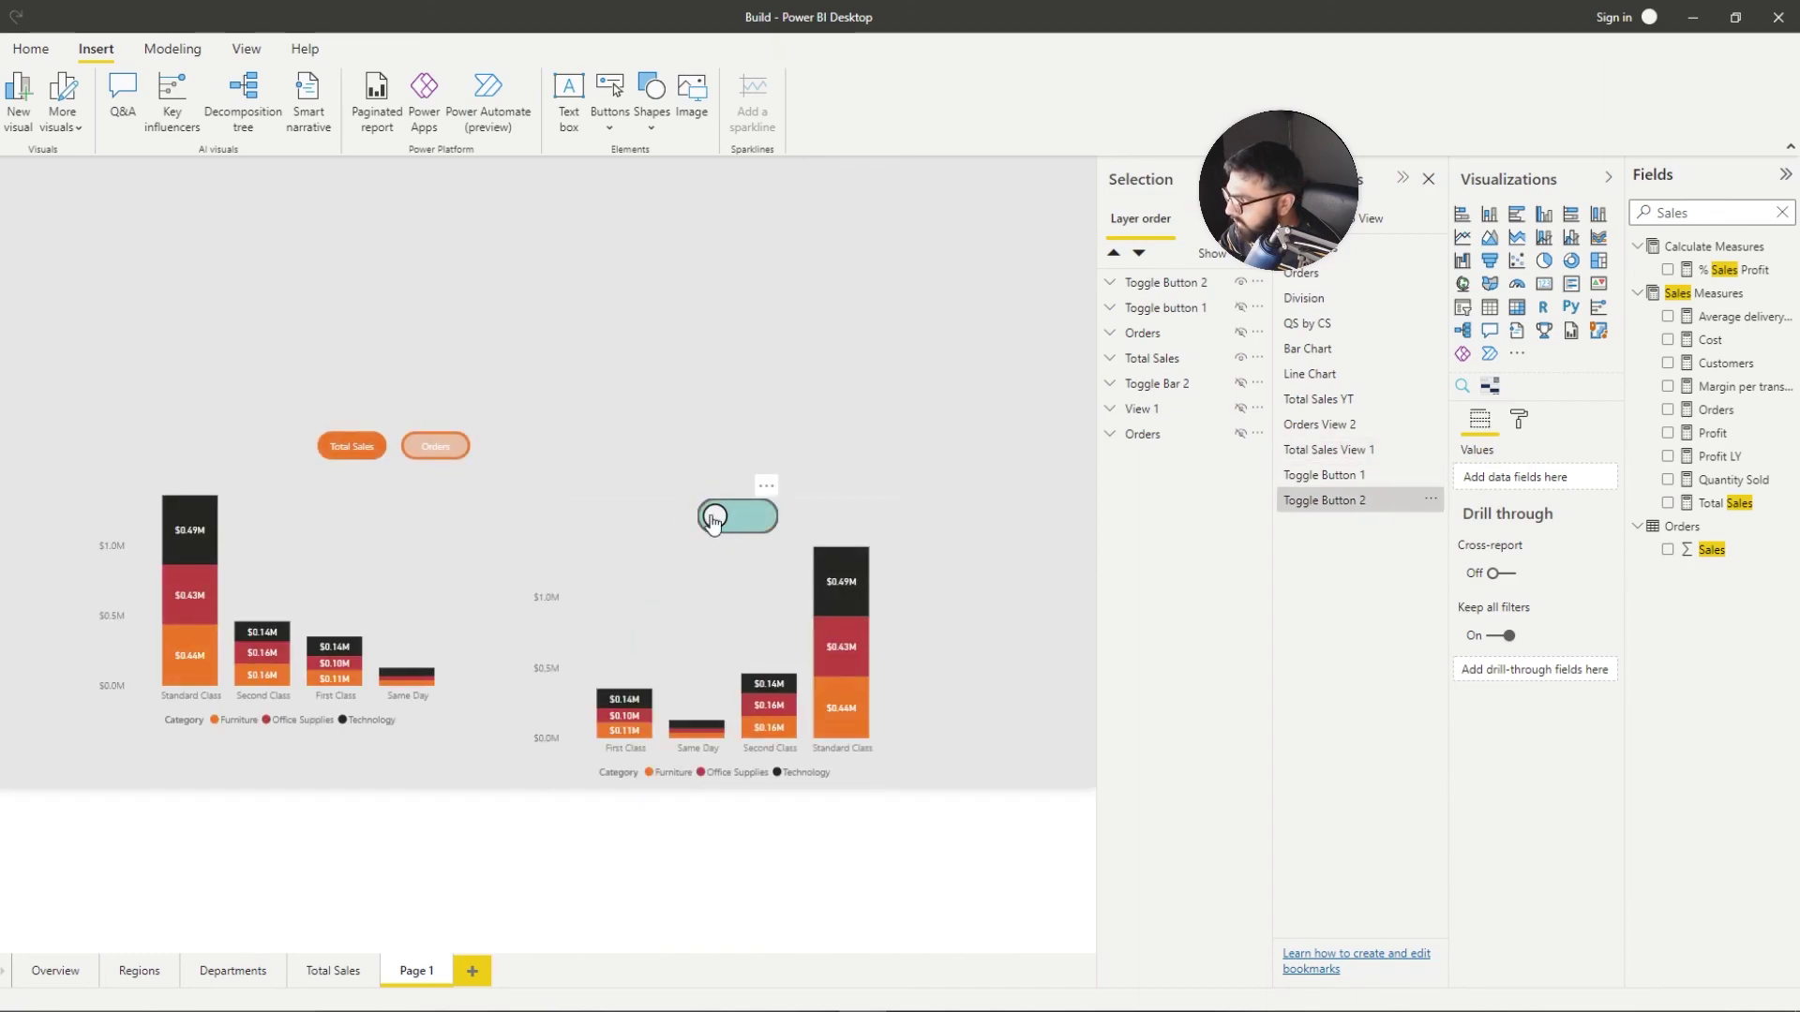